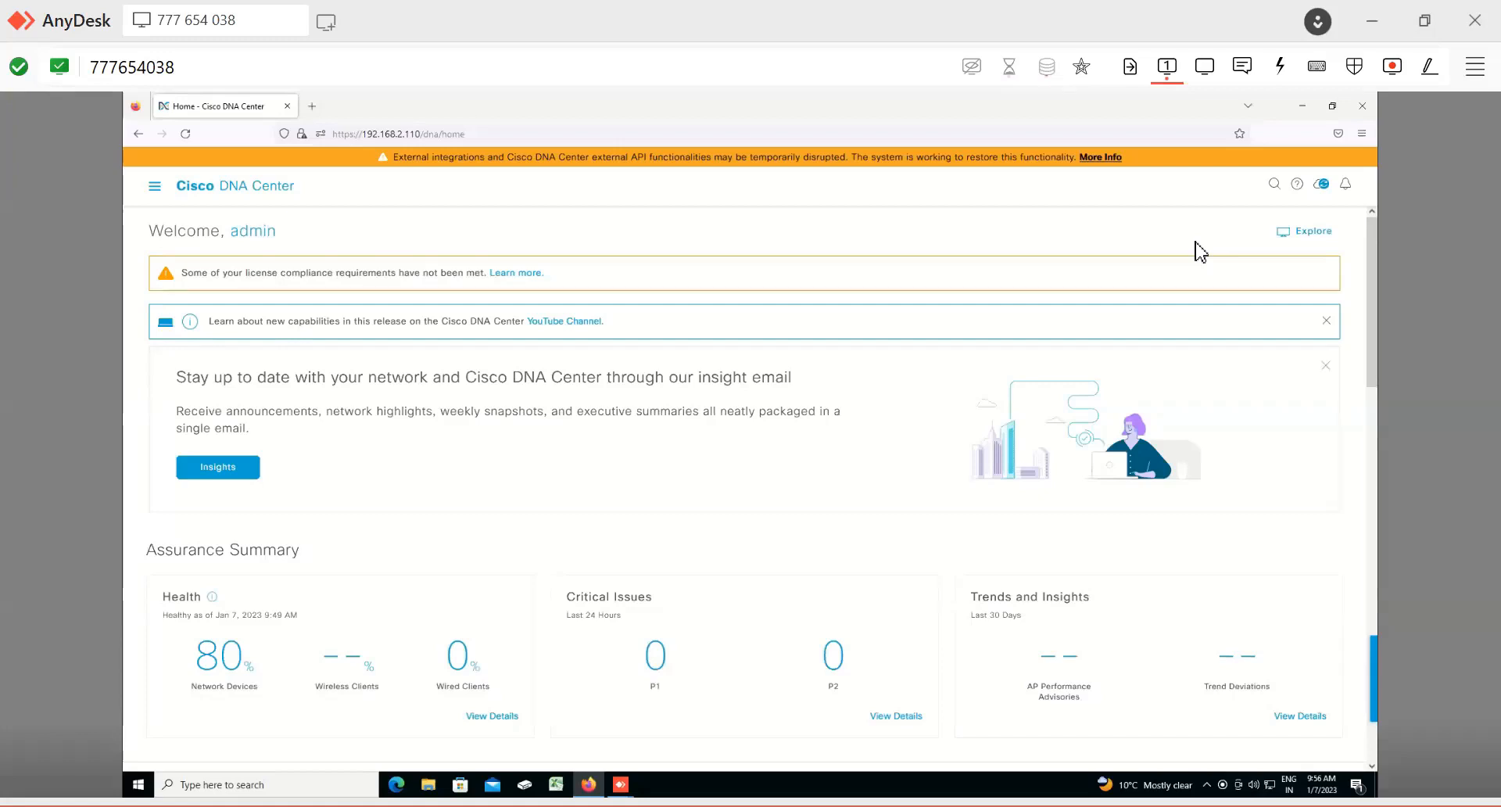
Step: Open the main navigation menu and zoom the browser page in to 170%
{"action": "left_click", "coordinate": [154, 187]}
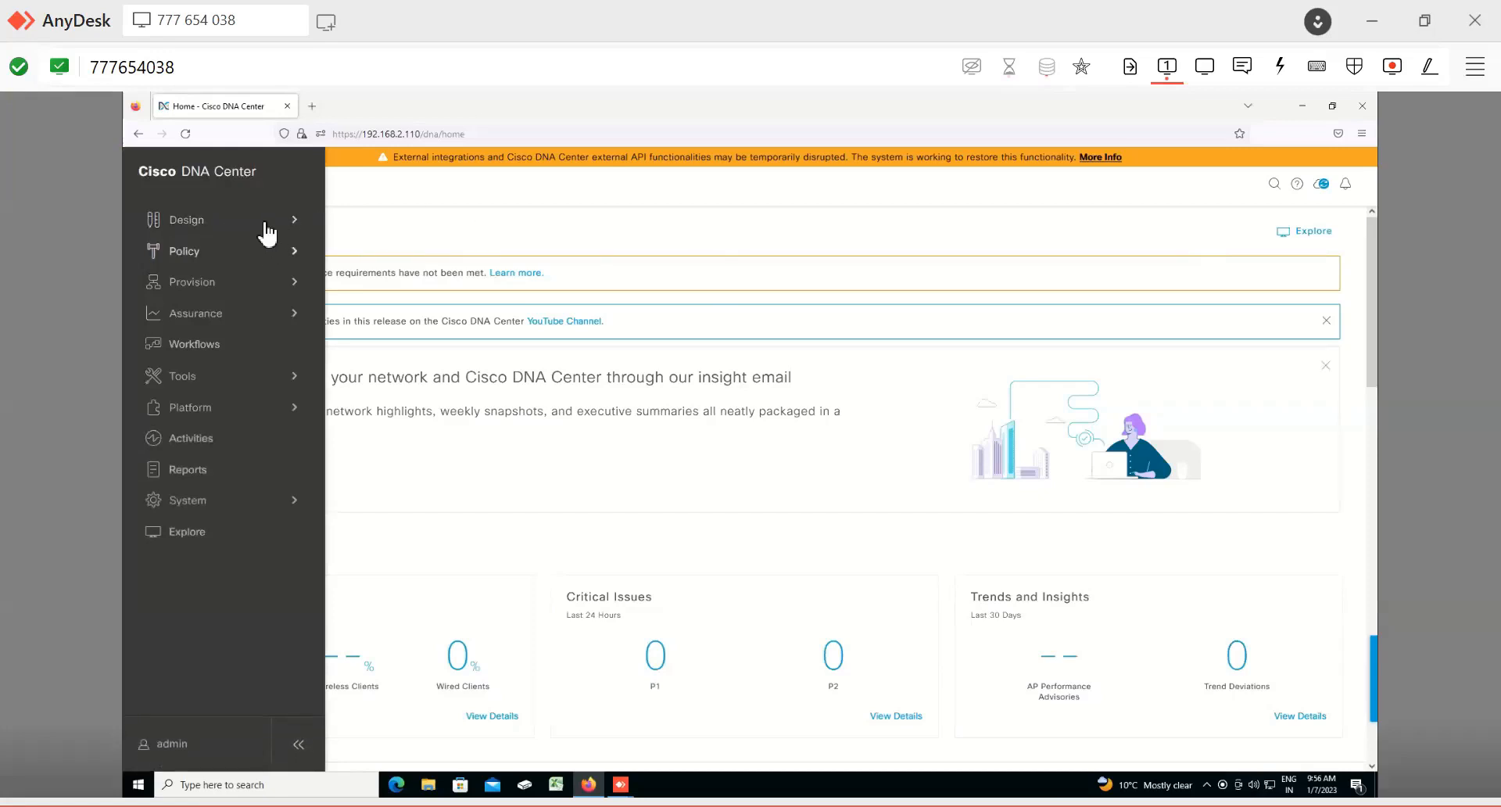
{"action": "key", "text": "ctrl+plus"}
{"action": "key", "text": "ctrl+plus"}
{"action": "key", "text": "ctrl+plus"}
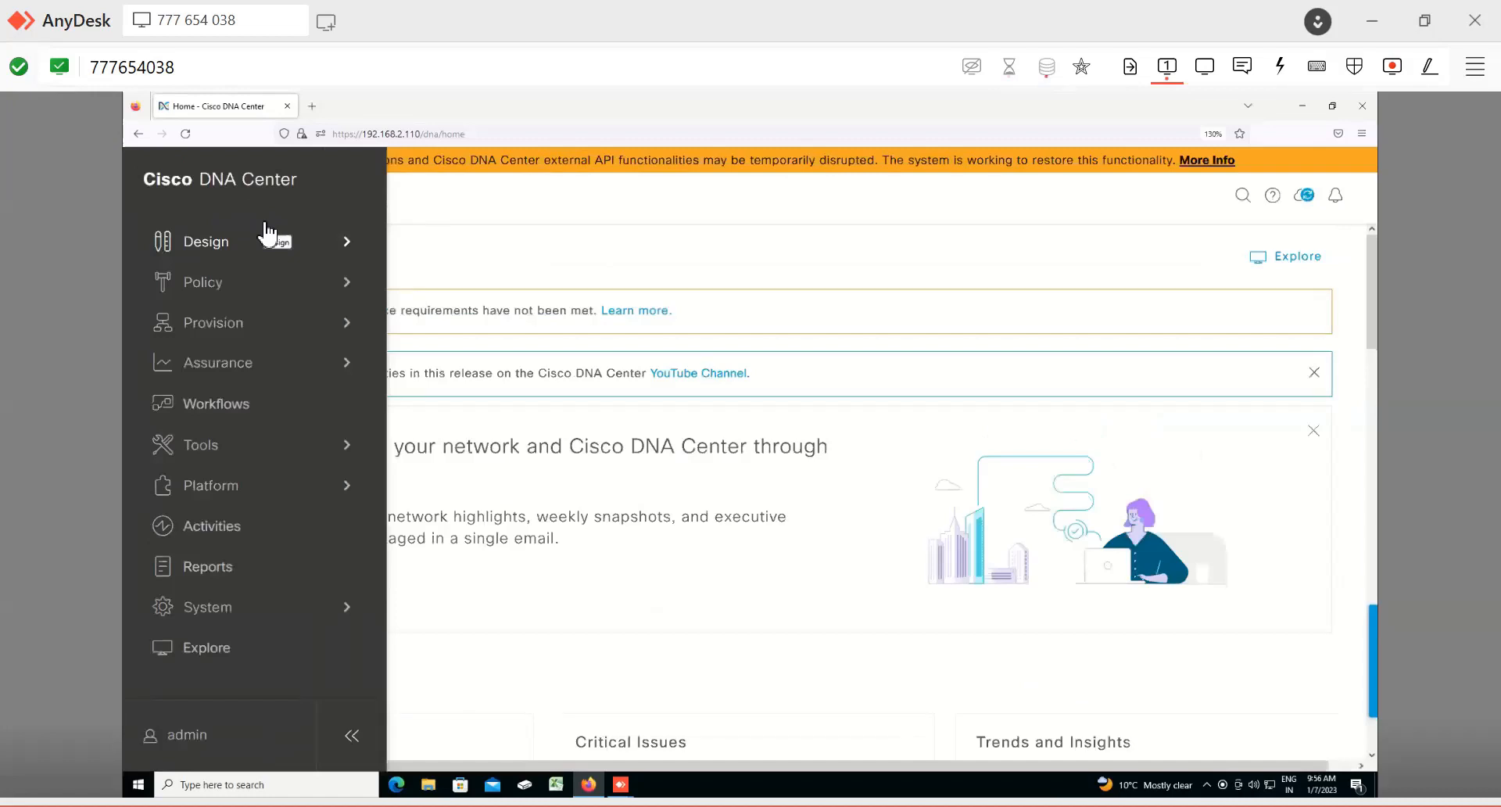
{"action": "key", "text": "ctrl+plus"}
{"action": "key", "text": "ctrl+plus"}
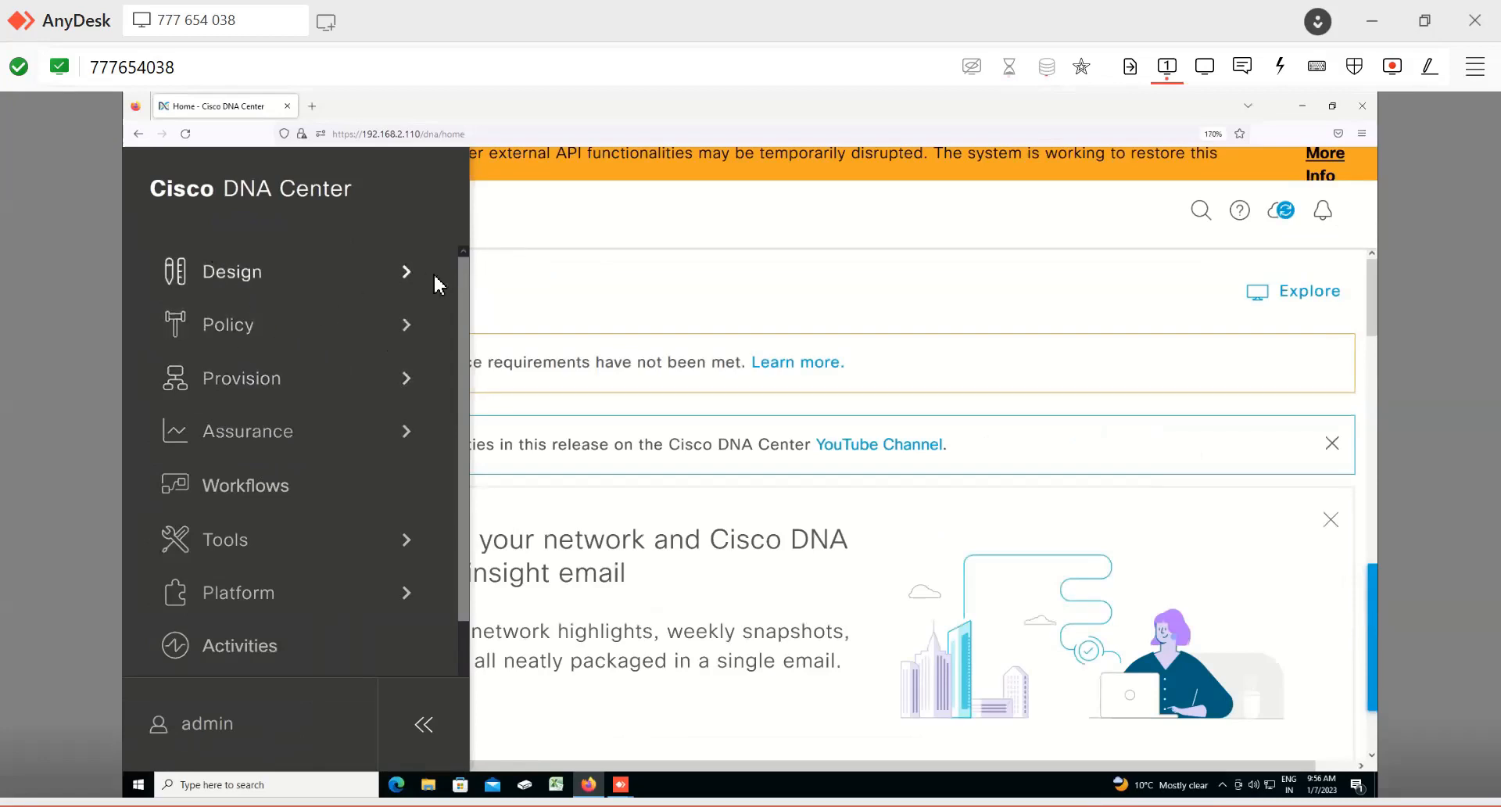
Step: Browse the Design, Policy, Provision and Assurance submenus of the navigation menu
{"action": "left_click", "coordinate": [412, 290]}
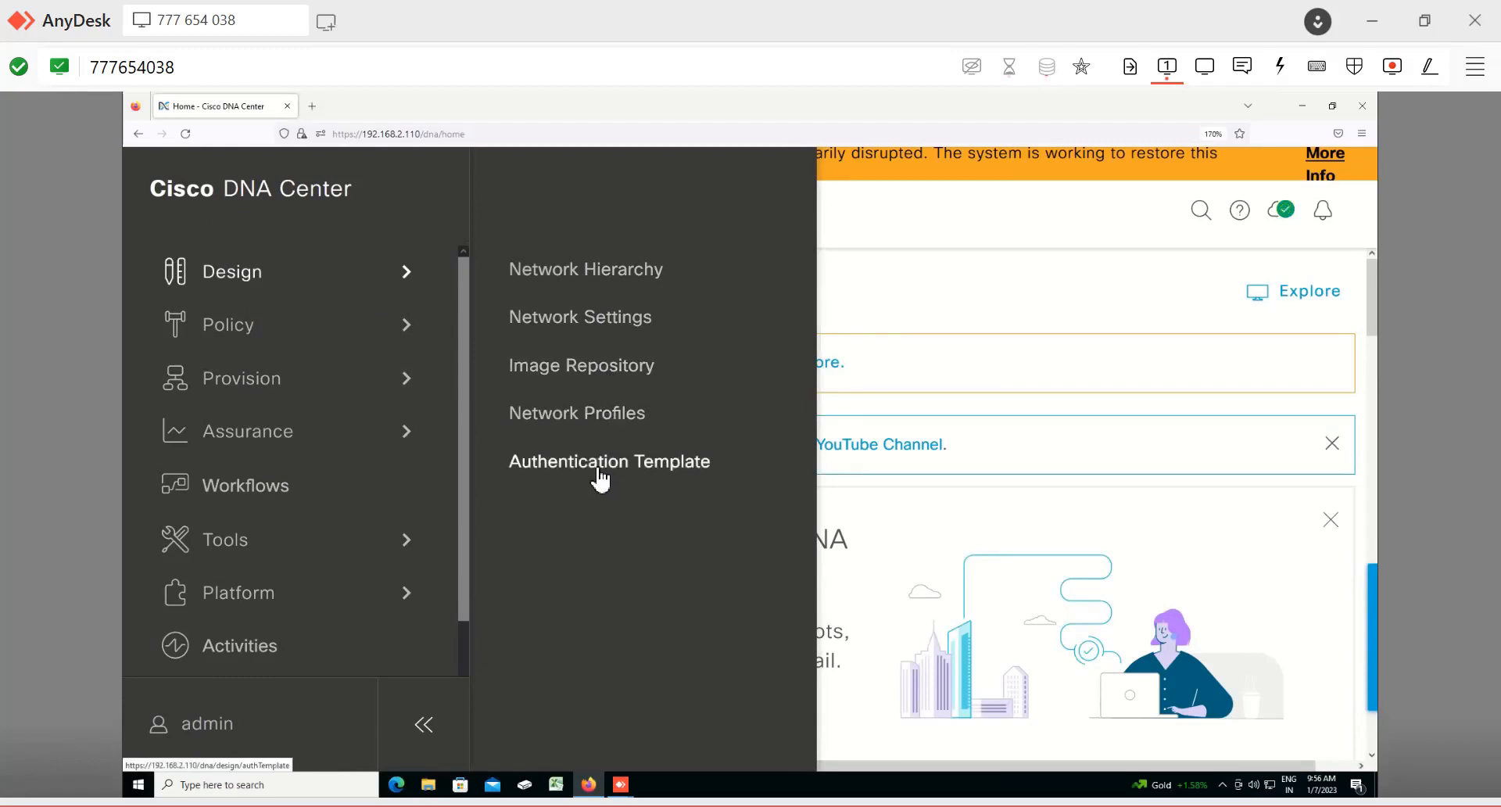
{"action": "left_click", "coordinate": [408, 342]}
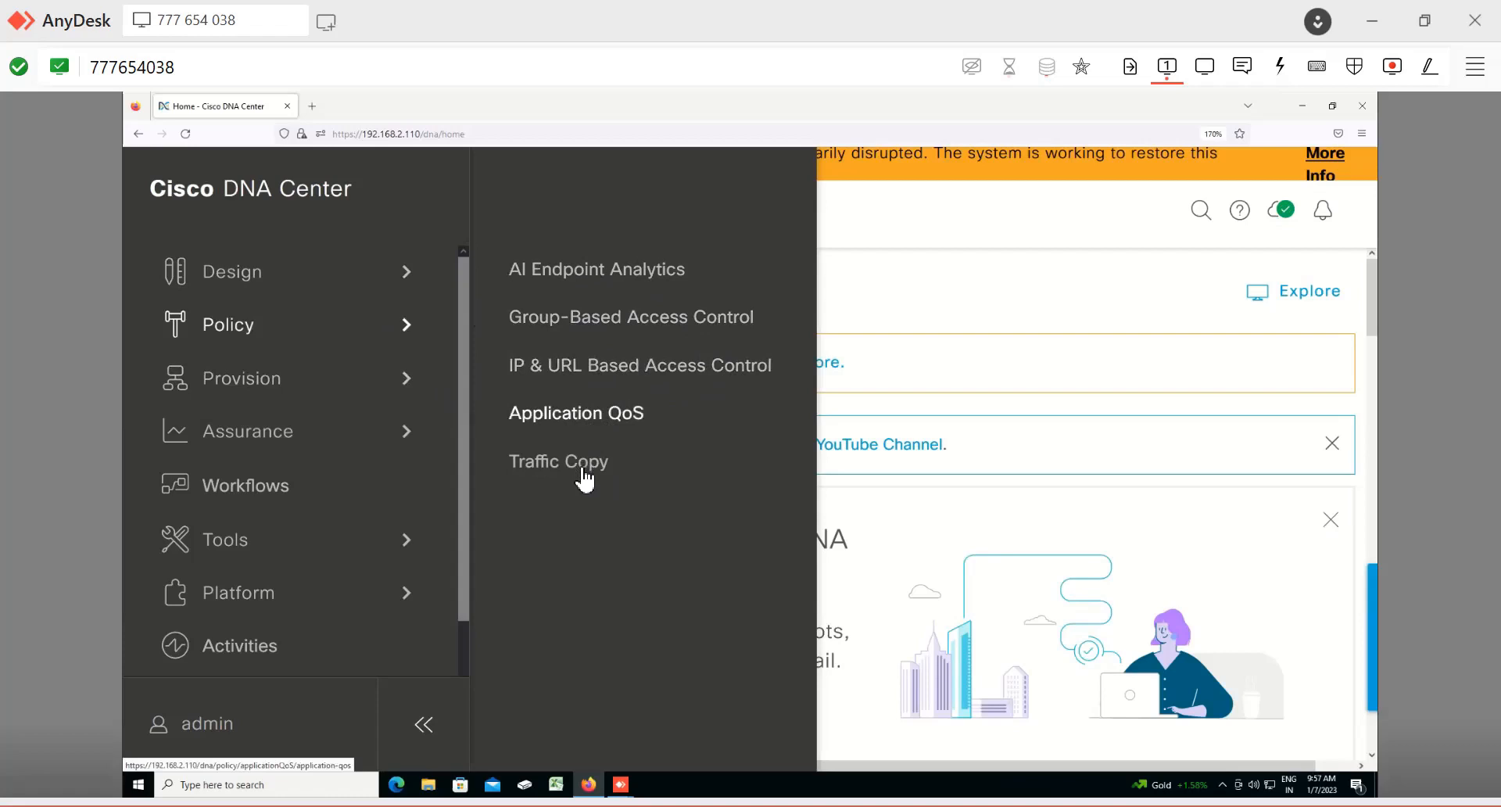
{"action": "left_click", "coordinate": [408, 388]}
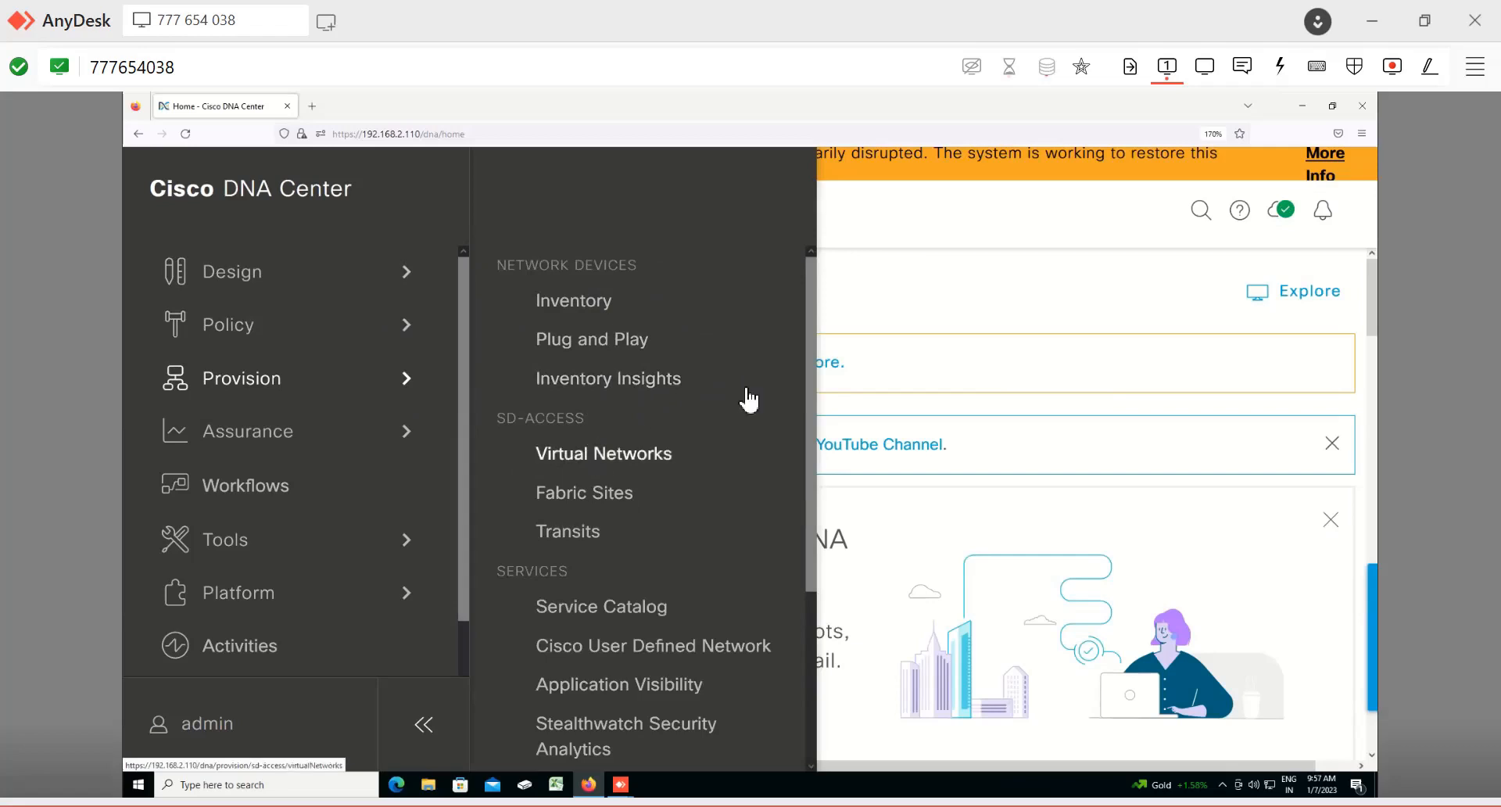
{"action": "scroll", "coordinate": [747, 399], "scroll_direction": "down", "scroll_amount": 3}
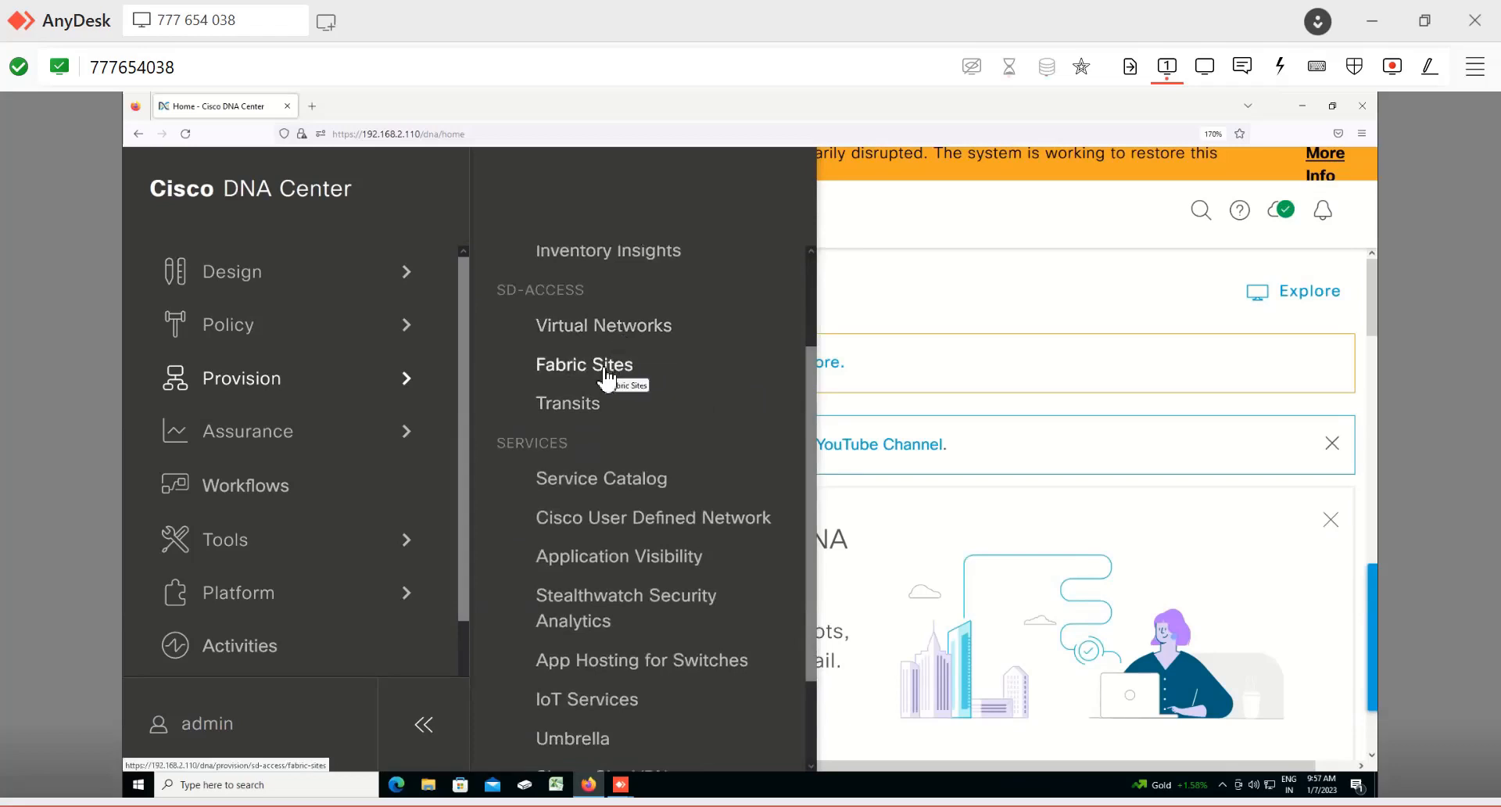
{"action": "scroll", "coordinate": [752, 375], "scroll_direction": "down", "scroll_amount": 3}
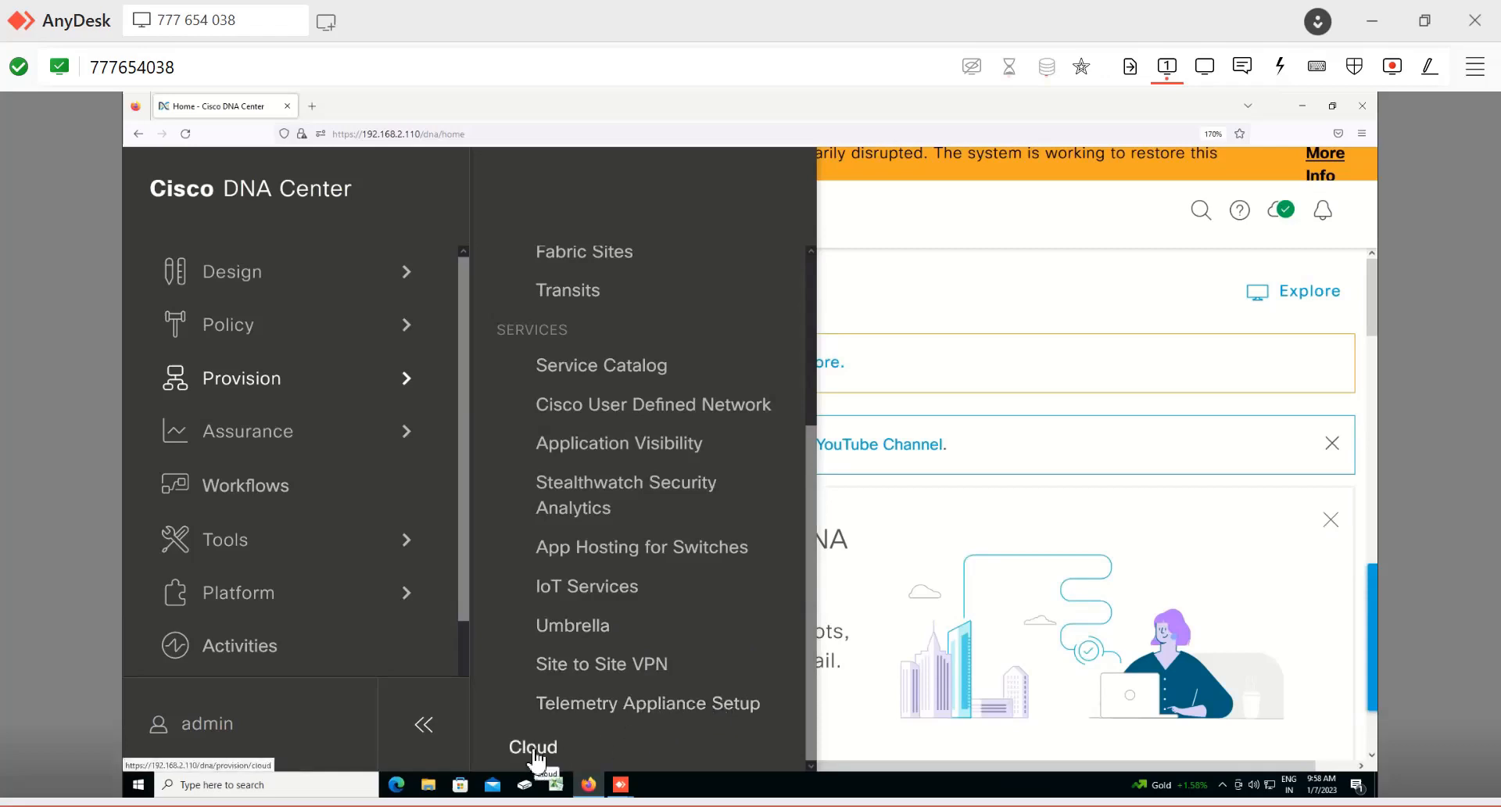
{"action": "left_click", "coordinate": [400, 453]}
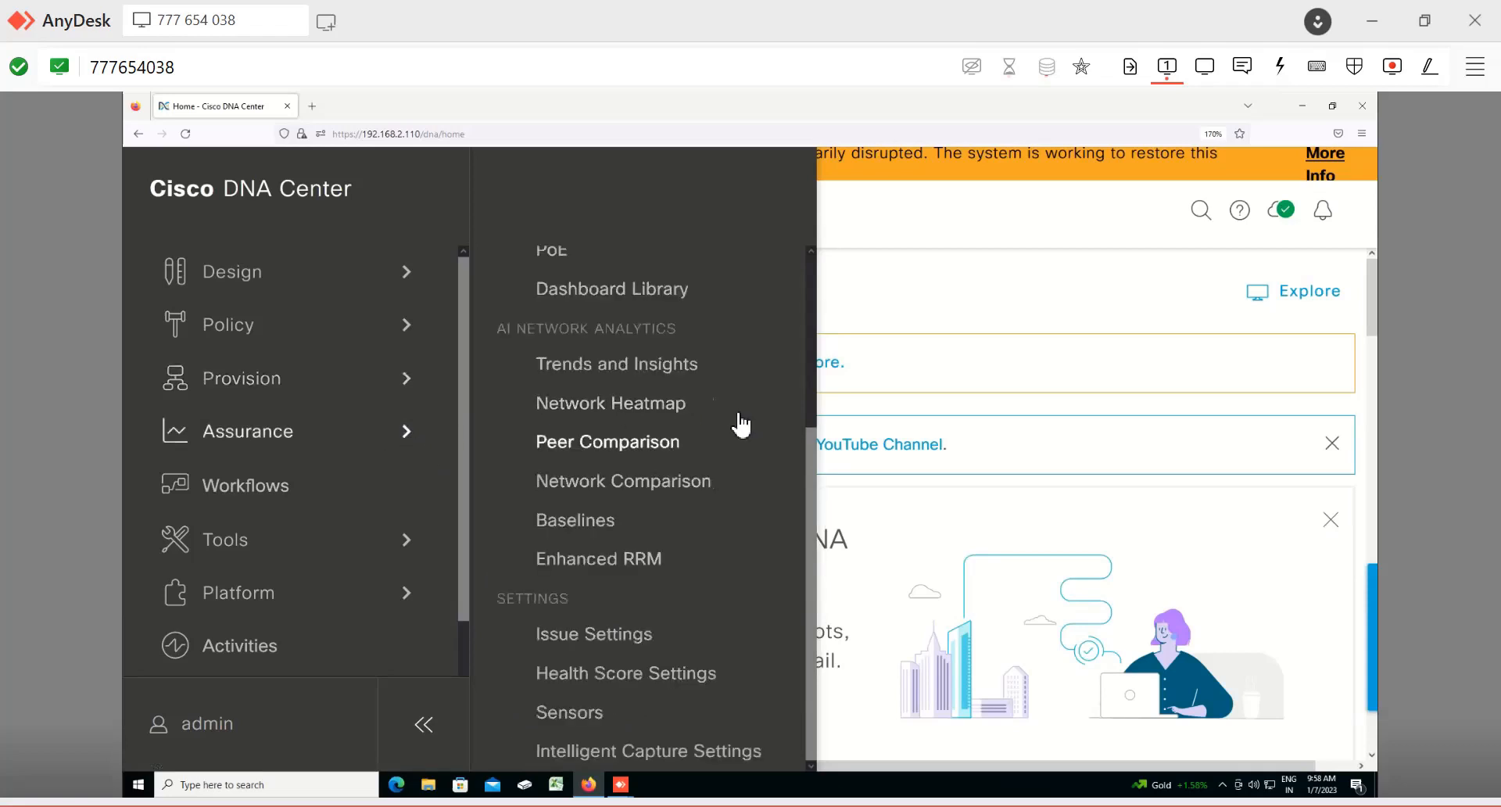
{"action": "scroll", "coordinate": [741, 425], "scroll_direction": "up", "scroll_amount": 2}
{"action": "scroll", "coordinate": [739, 423], "scroll_direction": "up", "scroll_amount": 3}
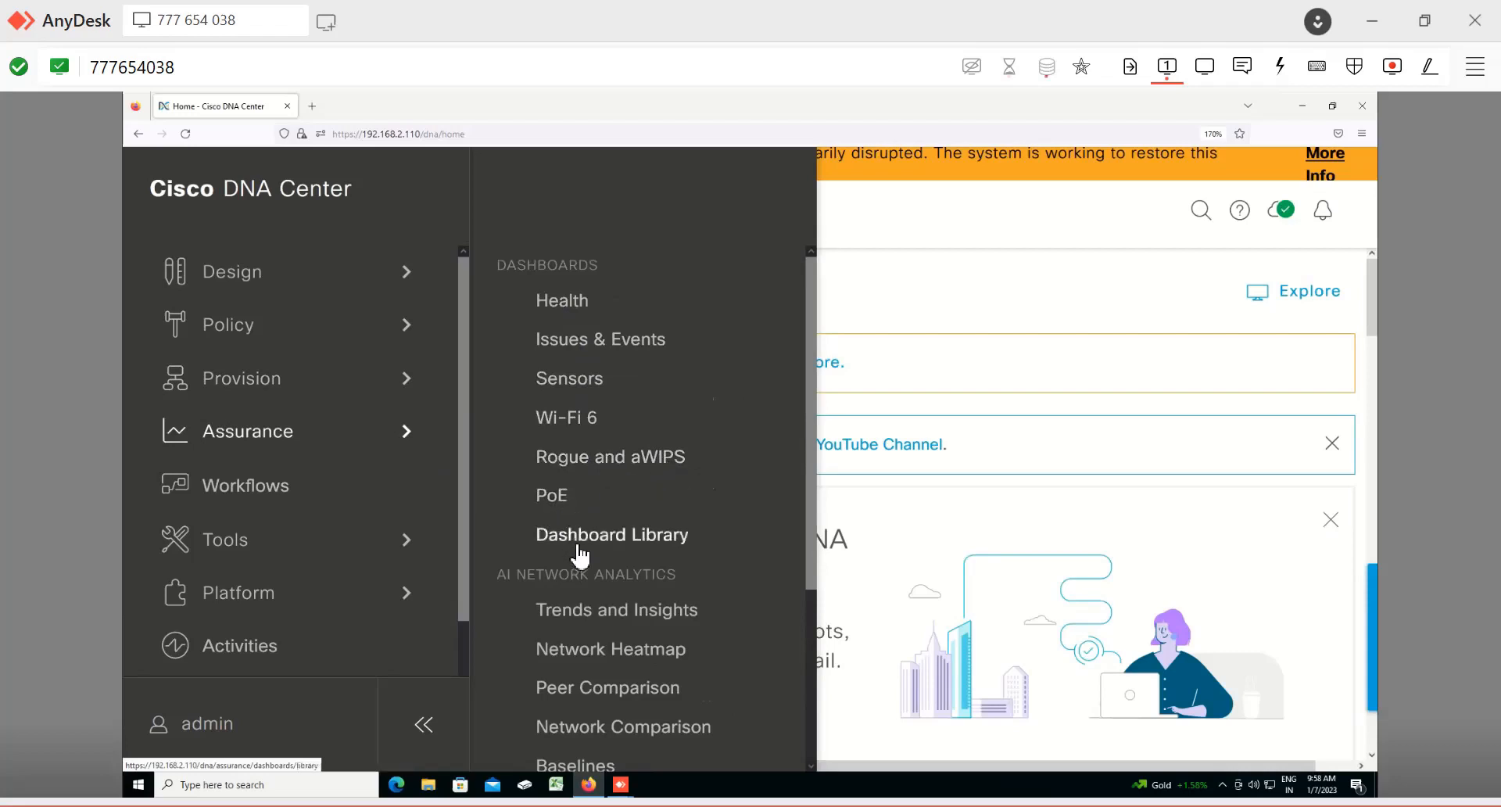
Step: Open the Assurance Health dashboard and examine the network device health on the Overall tab
{"action": "left_click", "coordinate": [563, 305]}
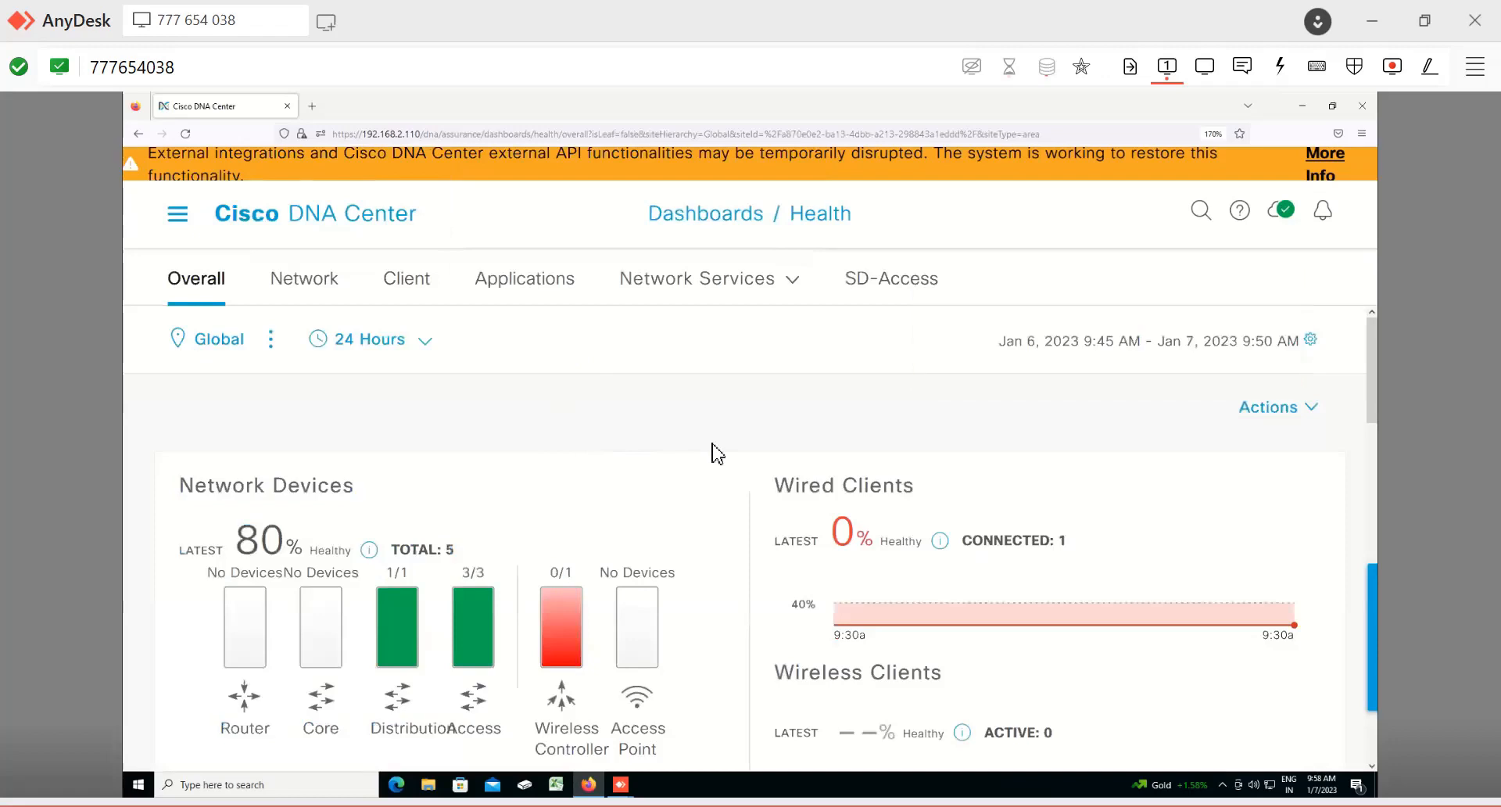
{"action": "scroll", "coordinate": [718, 453], "scroll_direction": "down", "scroll_amount": 3}
{"action": "scroll", "coordinate": [713, 450], "scroll_direction": "up", "scroll_amount": 2}
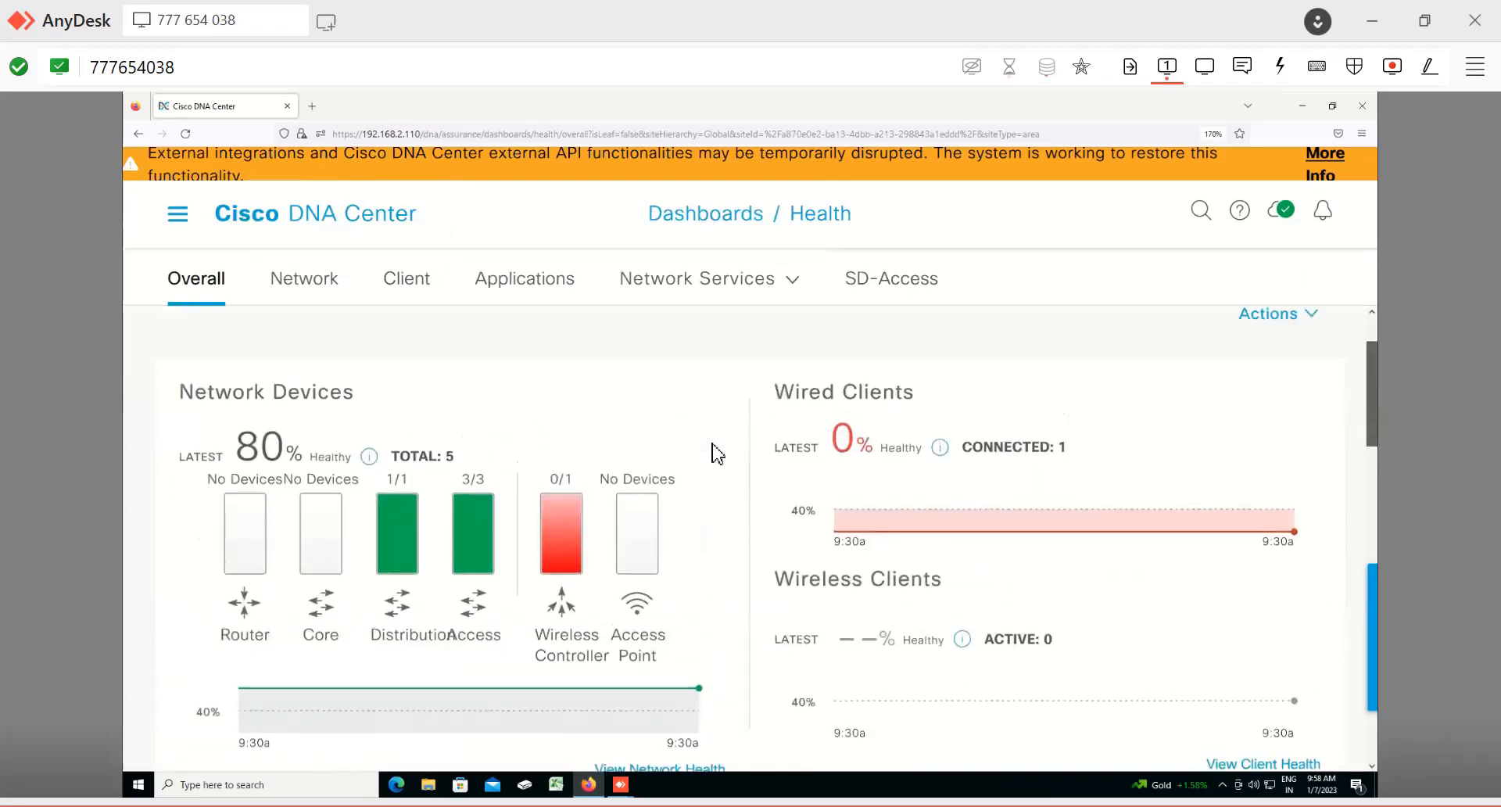
{"action": "left_click_drag", "start_coordinate": [244, 446], "coordinate": [323, 449]}
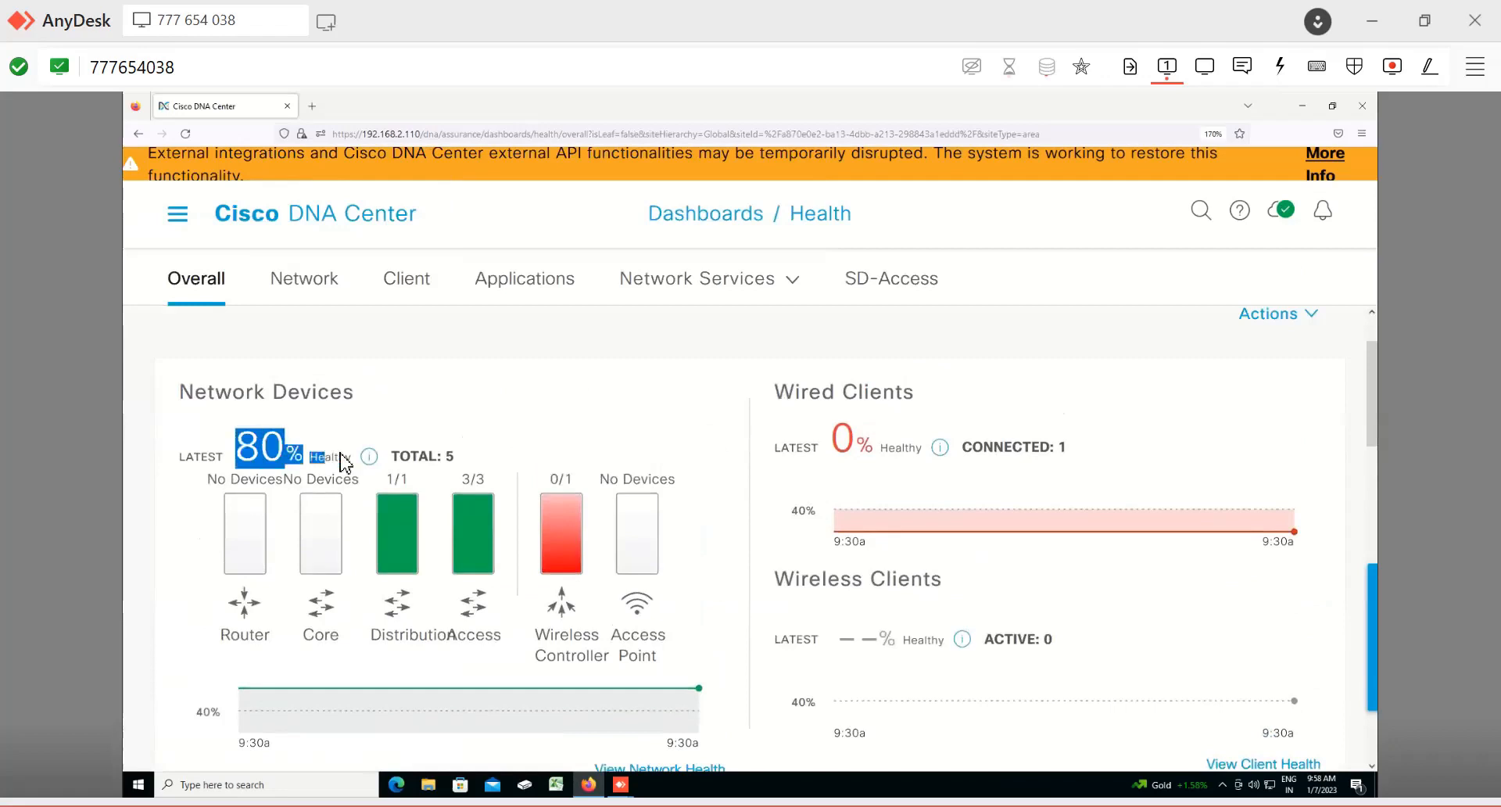
{"action": "mouse_move", "coordinate": [397, 507]}
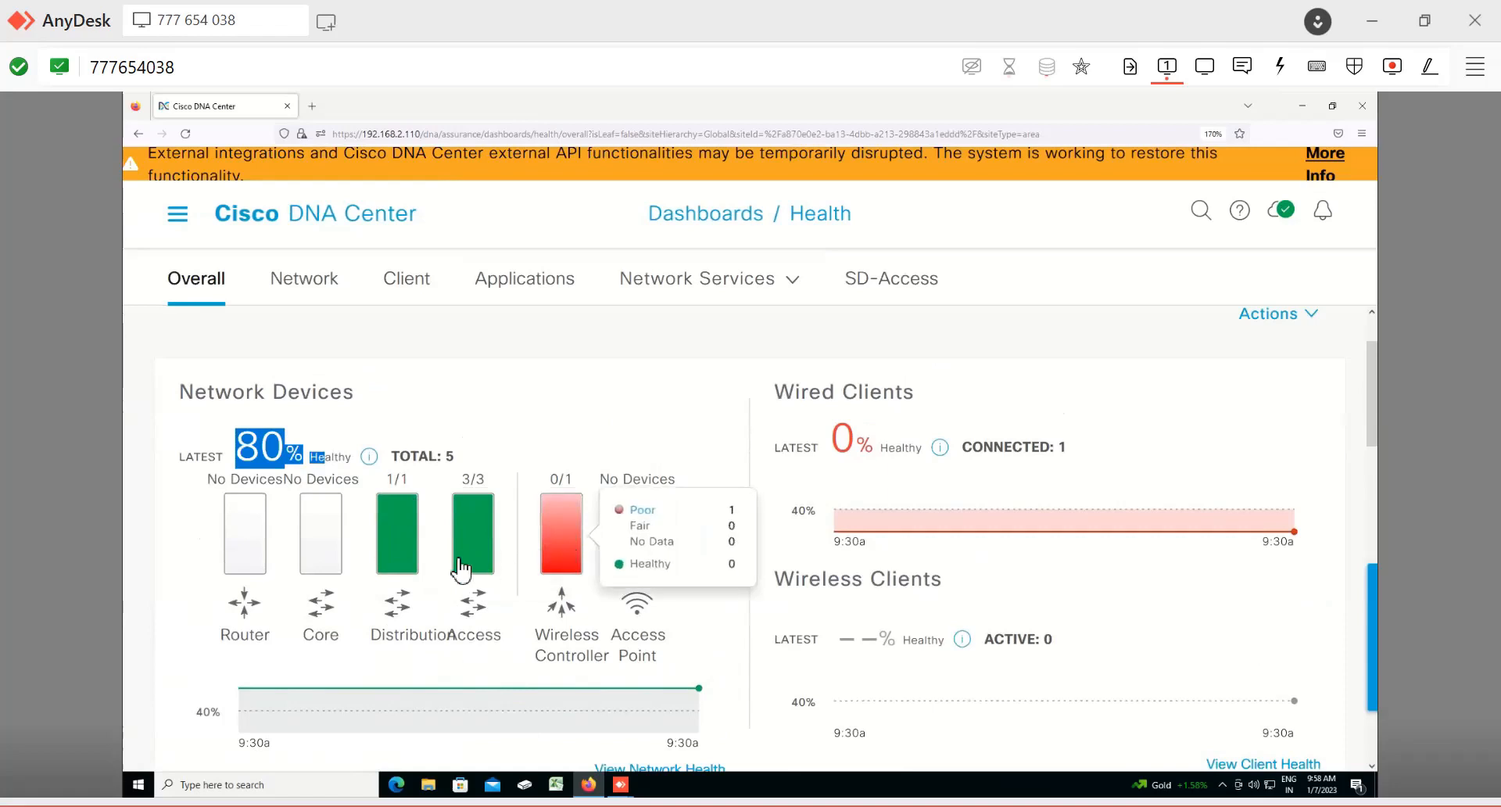
{"action": "mouse_move", "coordinate": [416, 573]}
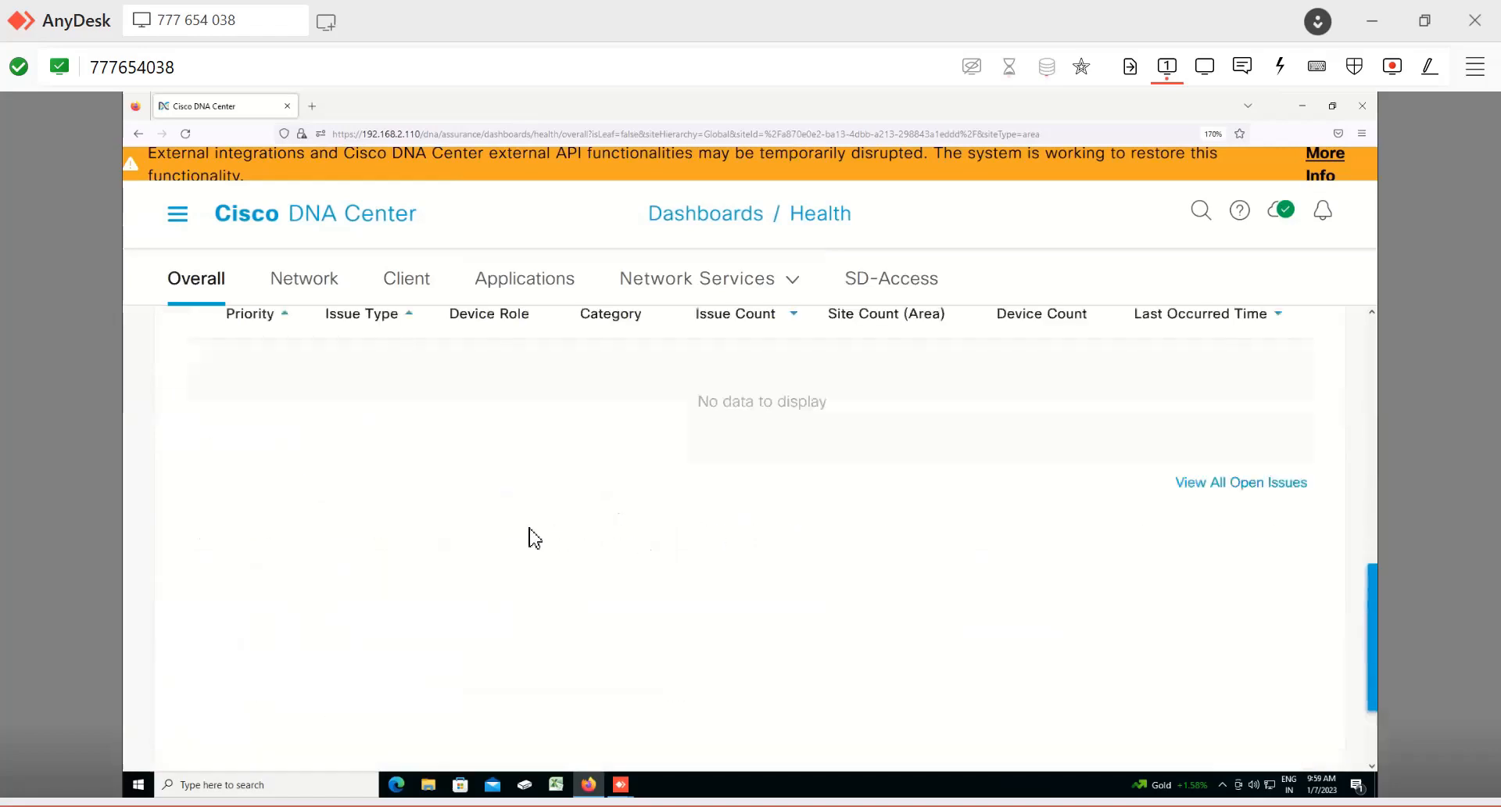
{"action": "scroll", "coordinate": [500, 538], "scroll_direction": "up", "scroll_amount": 4}
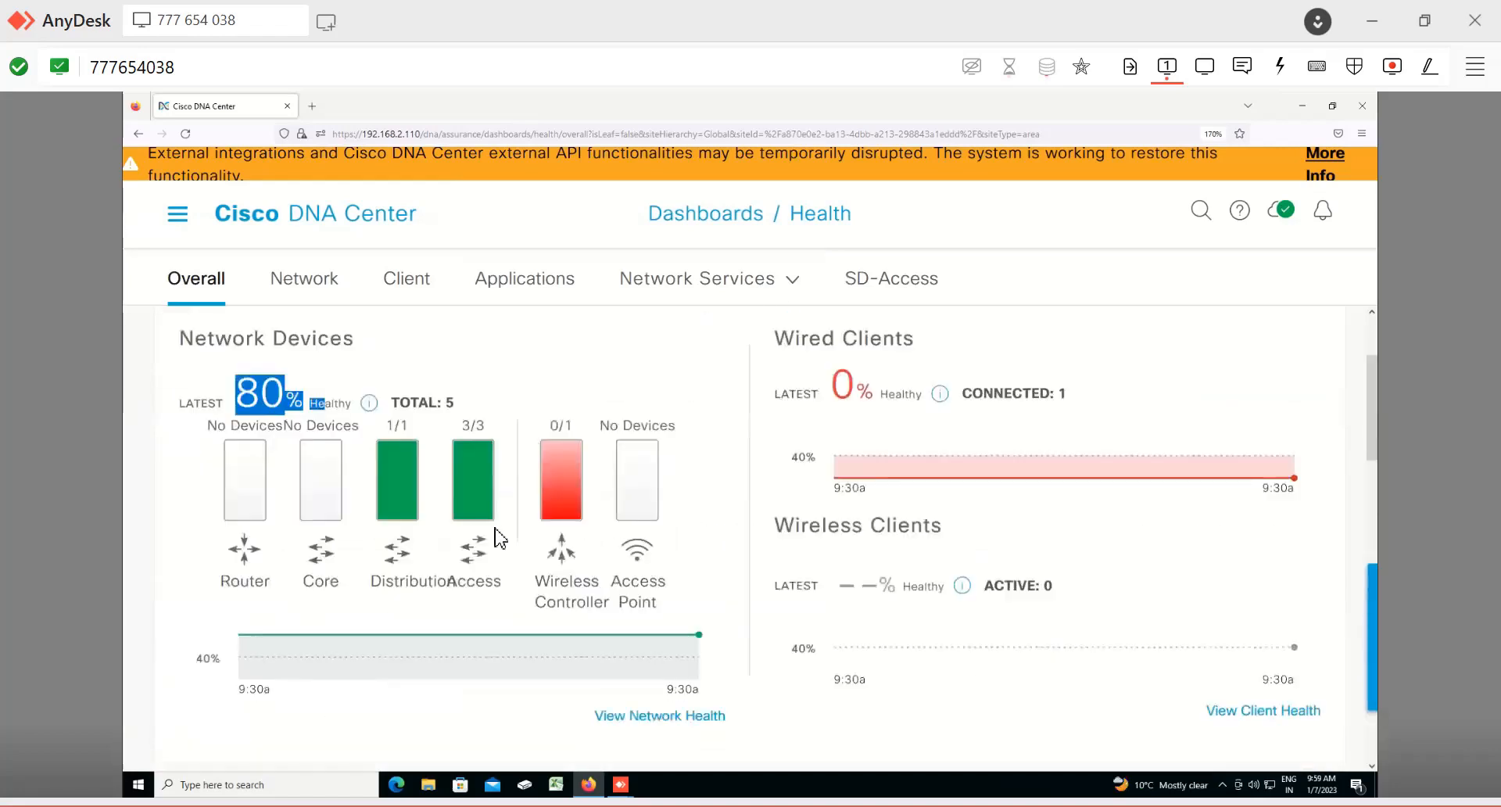
{"action": "scroll", "coordinate": [496, 538], "scroll_direction": "up", "scroll_amount": 1}
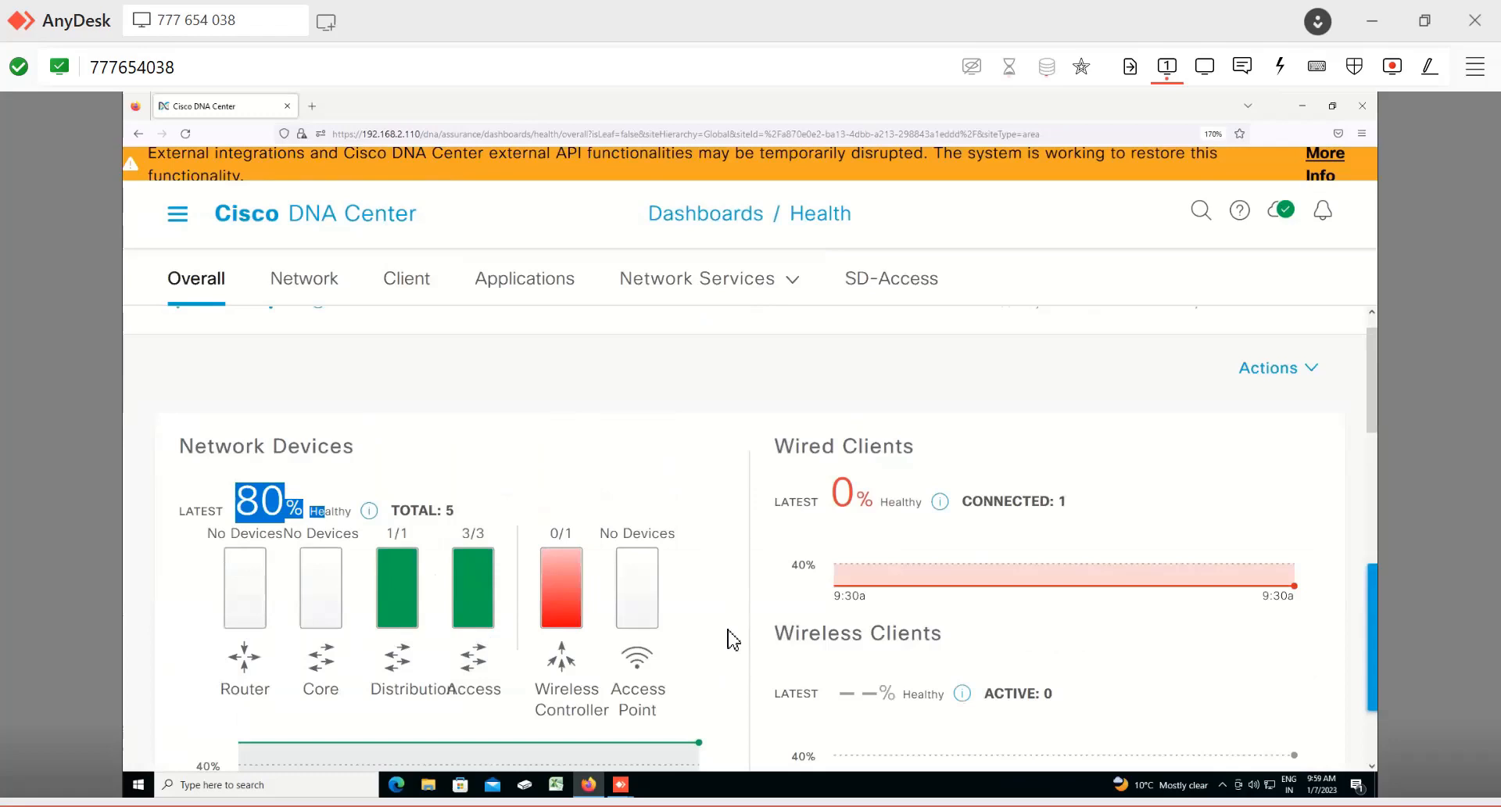
Step: Switch to the Network health tab and examine the device table and reachability charts
{"action": "left_click", "coordinate": [299, 283]}
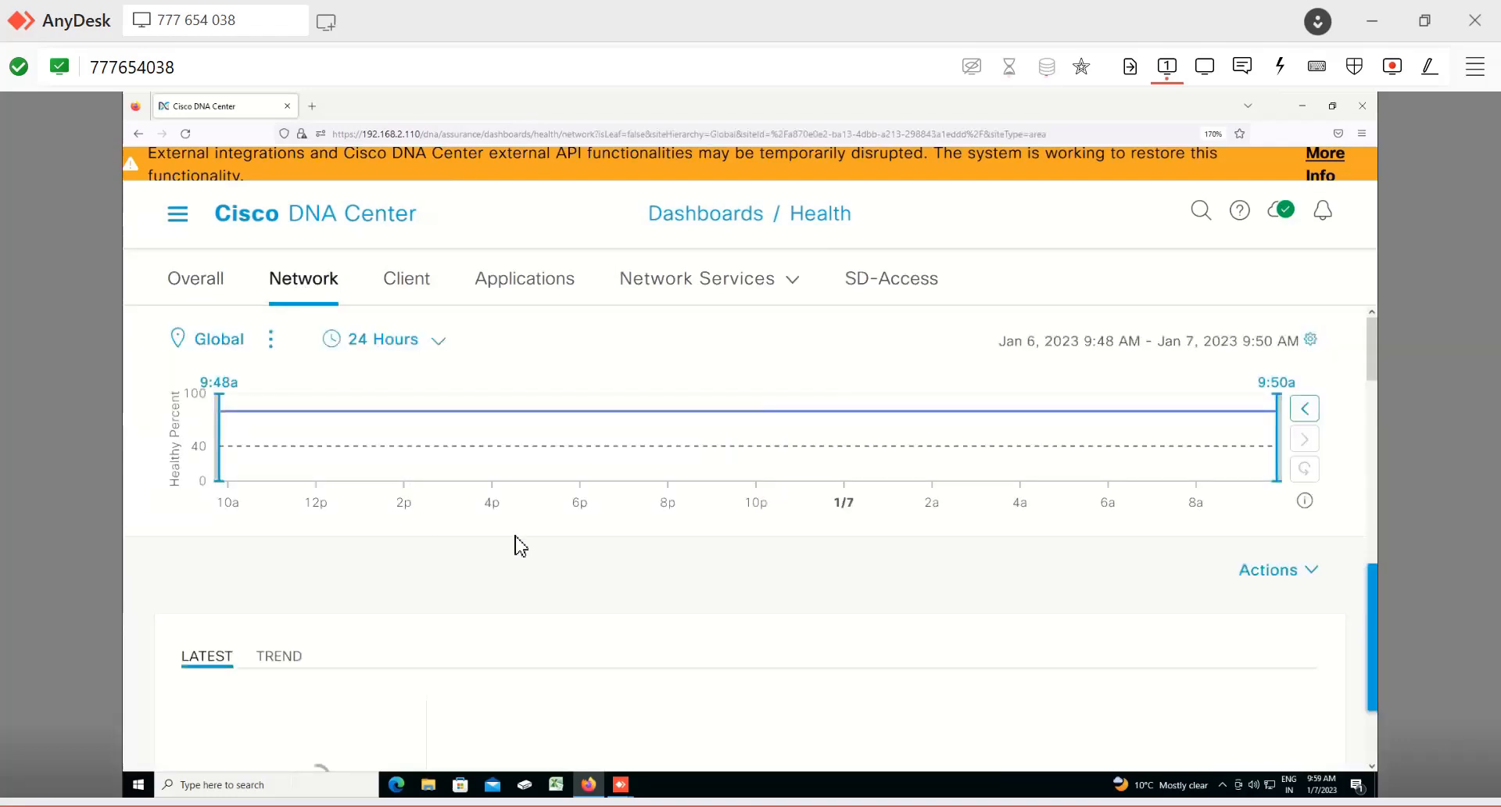
{"action": "scroll", "coordinate": [520, 544], "scroll_direction": "down", "scroll_amount": 5}
{"action": "scroll", "coordinate": [318, 580], "scroll_direction": "up", "scroll_amount": 5}
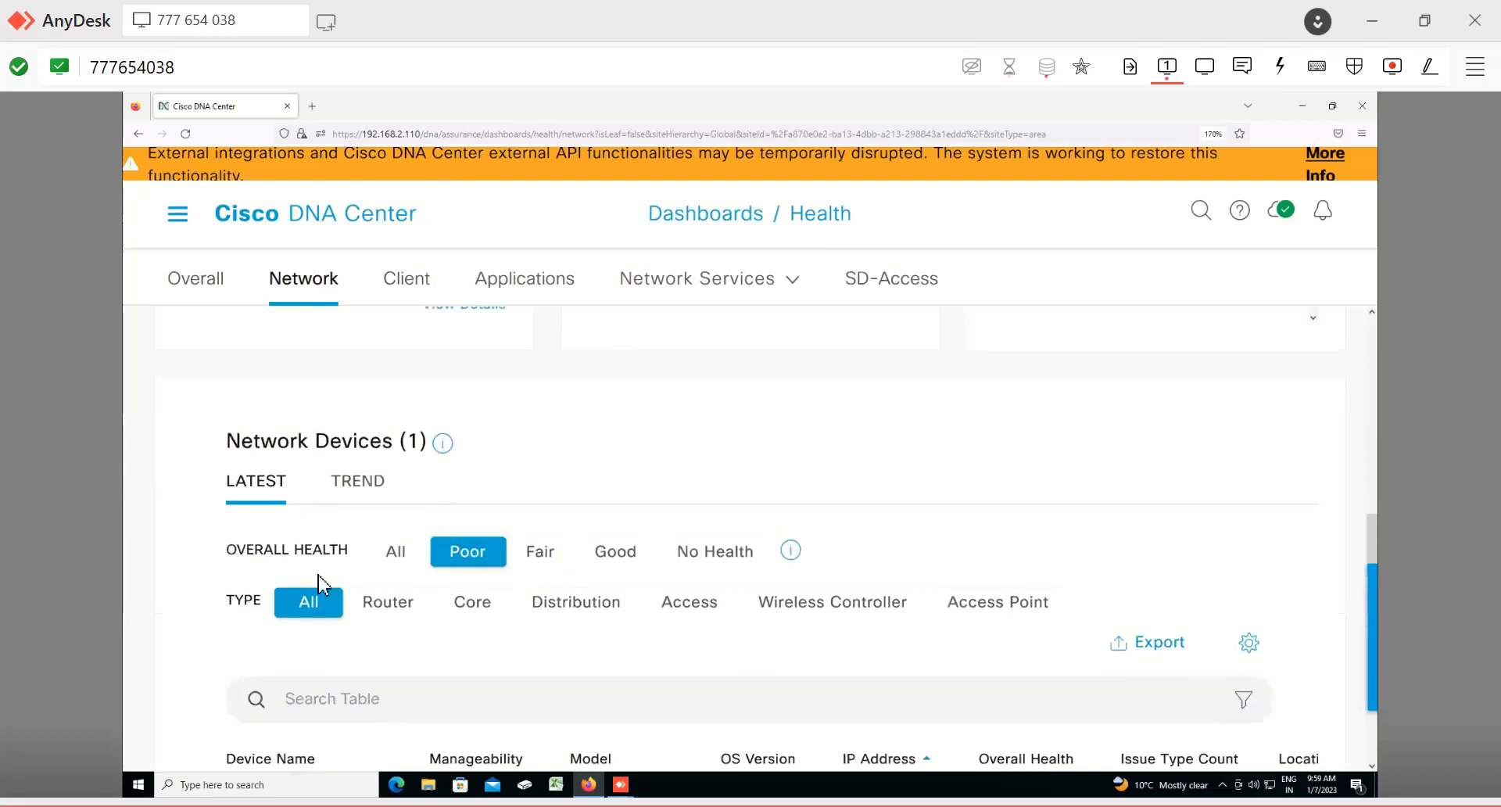
{"action": "scroll", "coordinate": [323, 530], "scroll_direction": "down", "scroll_amount": 5}
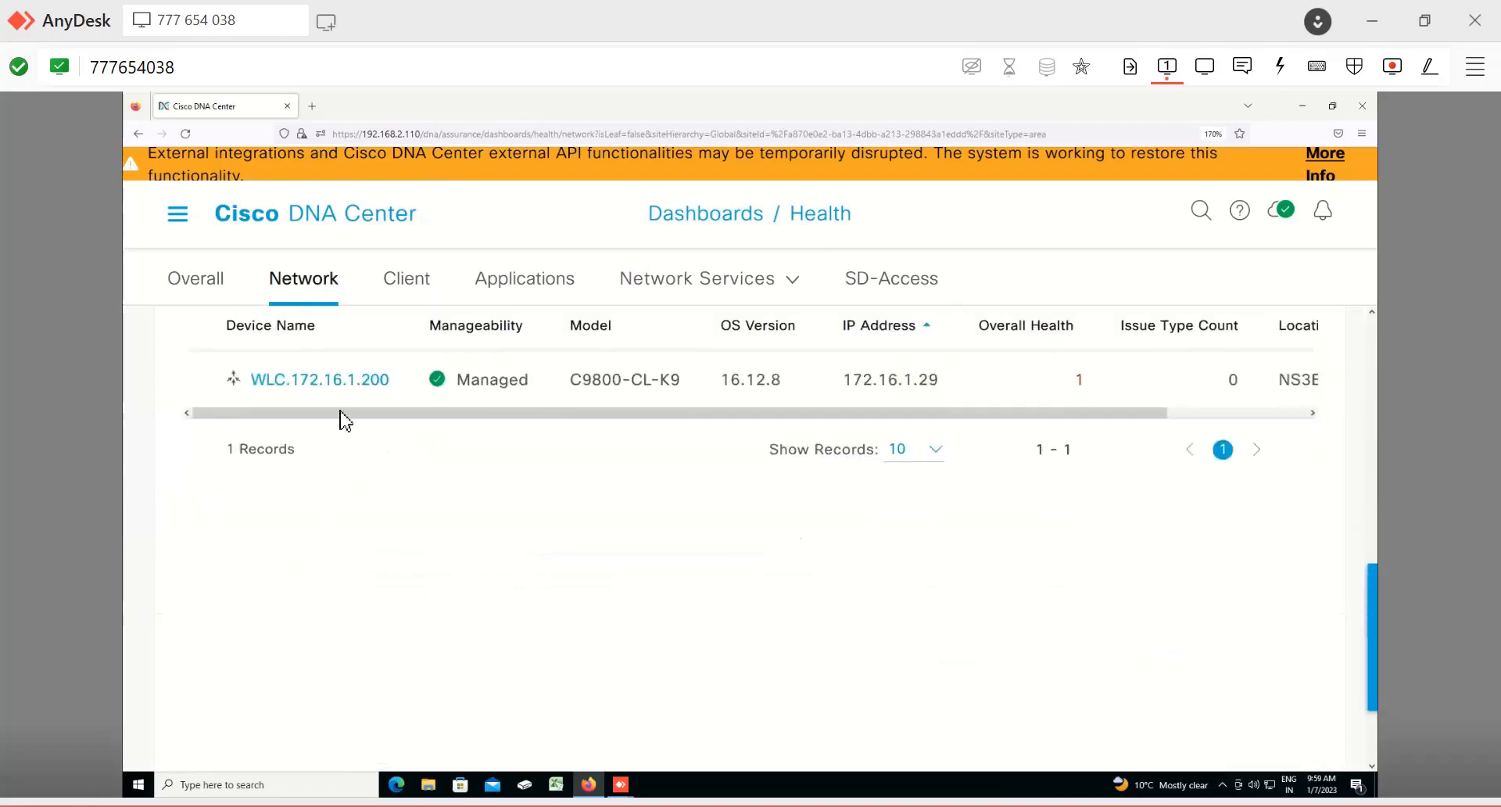
{"action": "left_click_drag", "start_coordinate": [579, 420], "coordinate": [743, 425]}
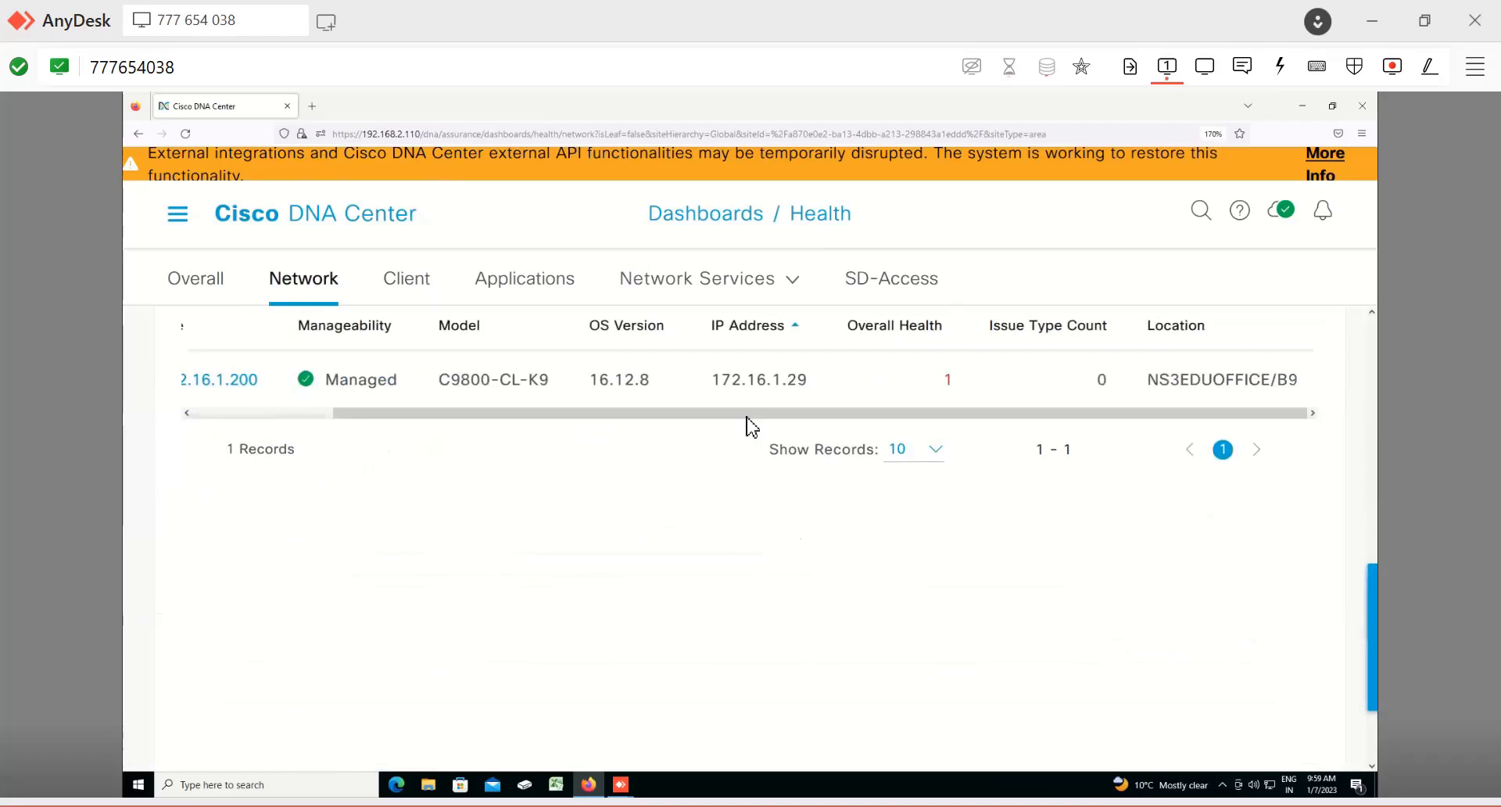
{"action": "scroll", "coordinate": [750, 426], "scroll_direction": "up", "scroll_amount": 5}
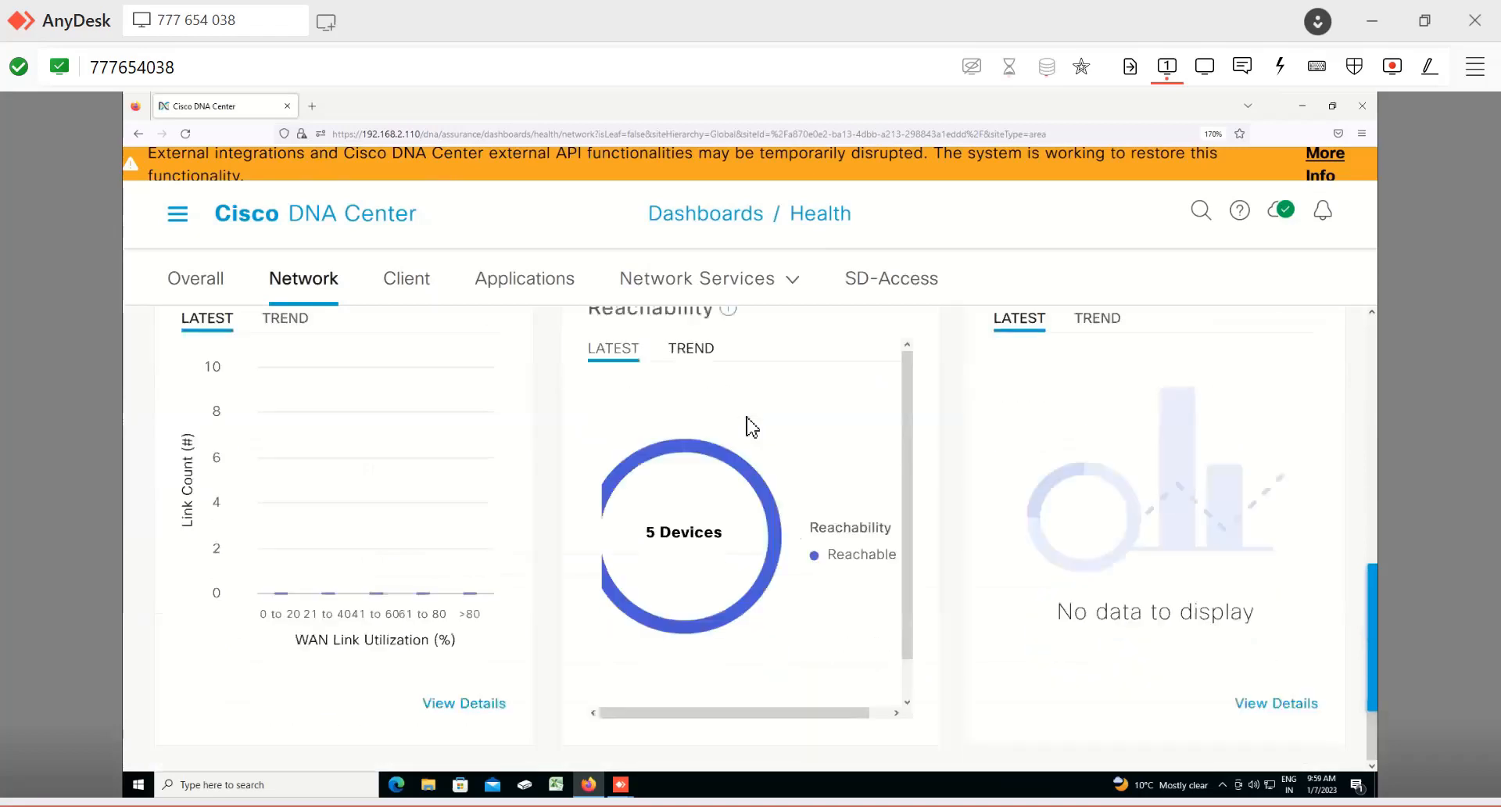
{"action": "scroll", "coordinate": [750, 426], "scroll_direction": "up", "scroll_amount": 5}
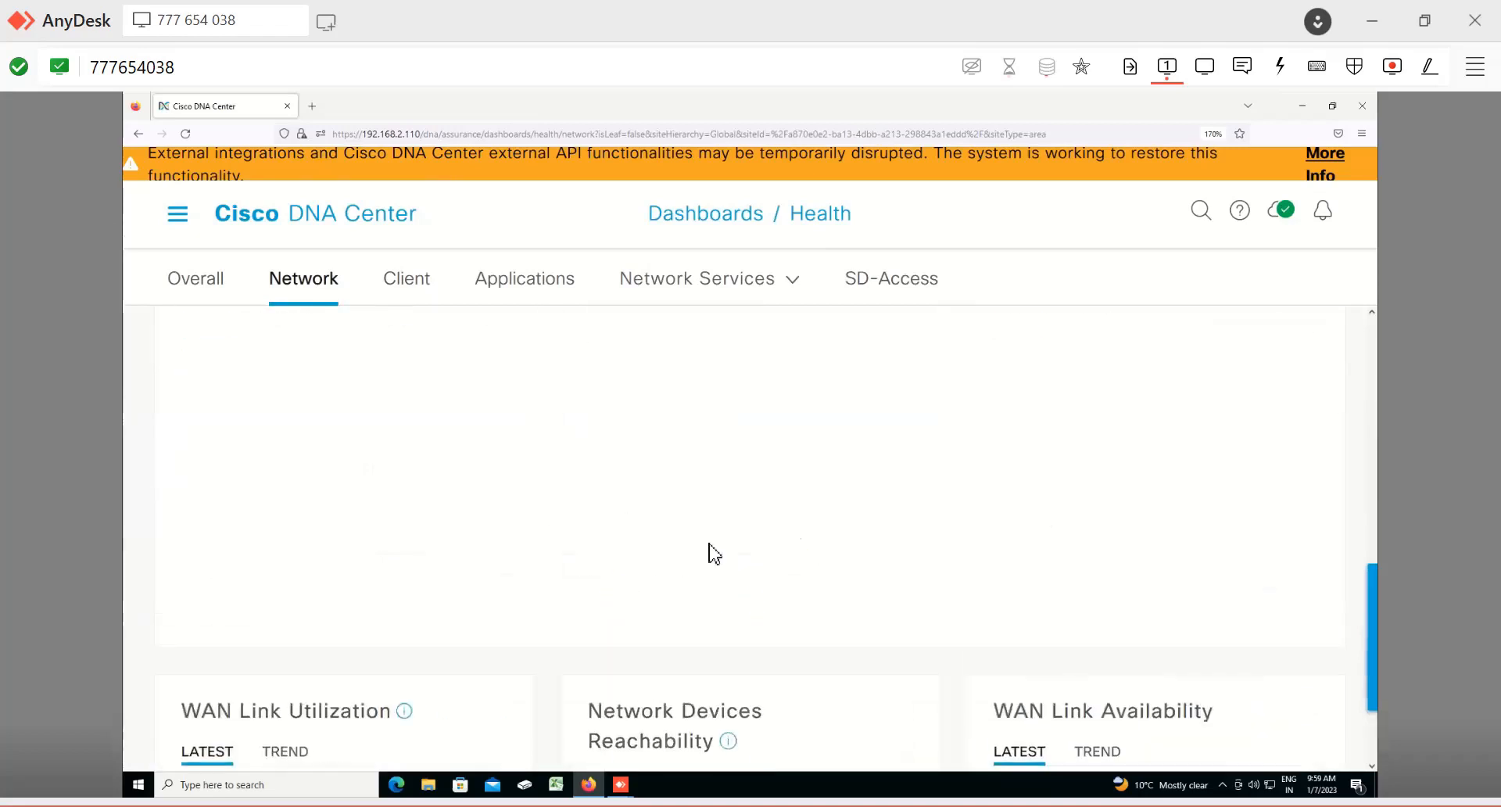
{"action": "scroll", "coordinate": [714, 553], "scroll_direction": "down", "scroll_amount": 5}
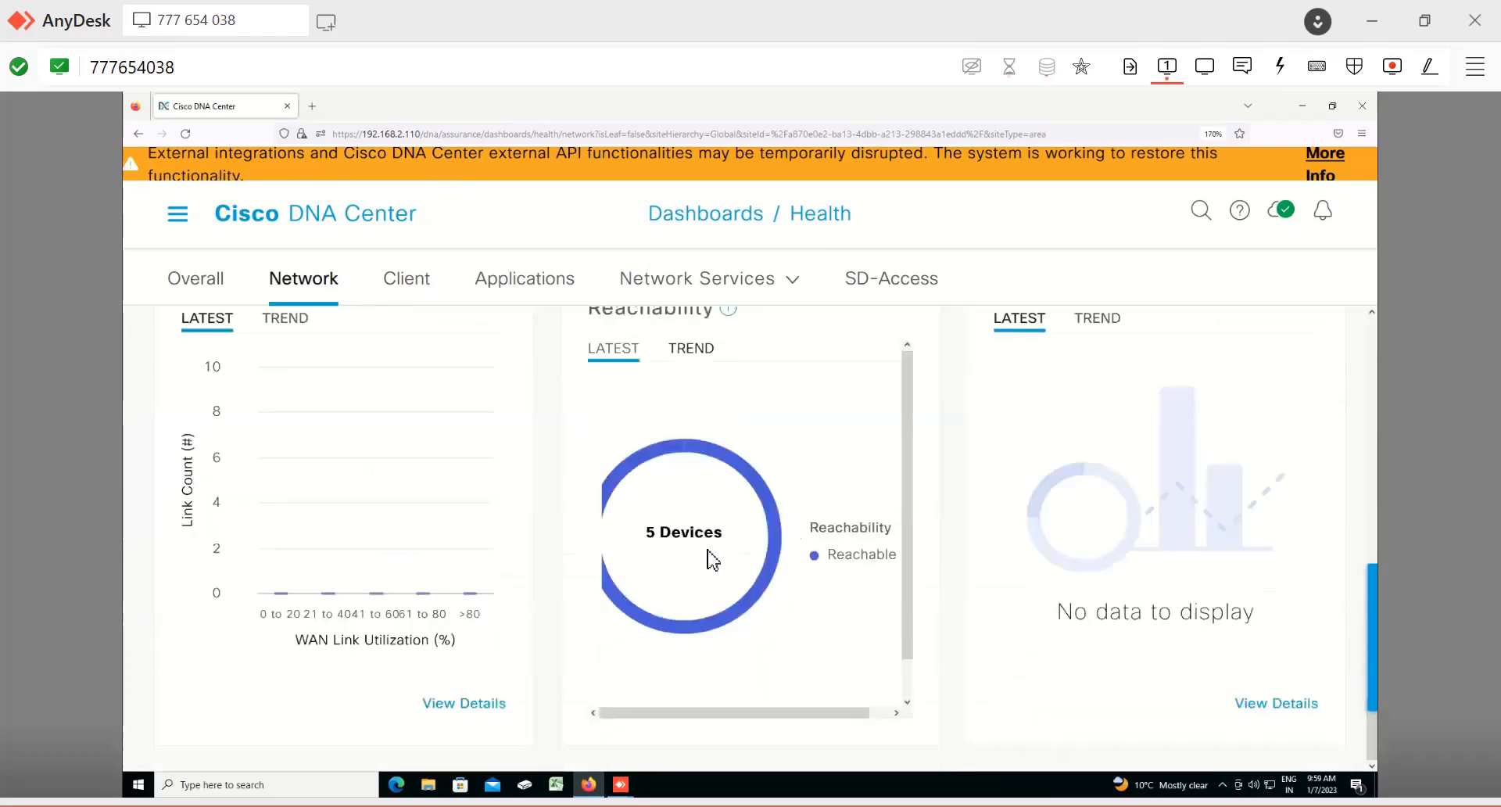
{"action": "mouse_move", "coordinate": [737, 555]}
Step: Switch to the Applications health tab and examine its summary and application health panels
{"action": "left_click", "coordinate": [407, 296]}
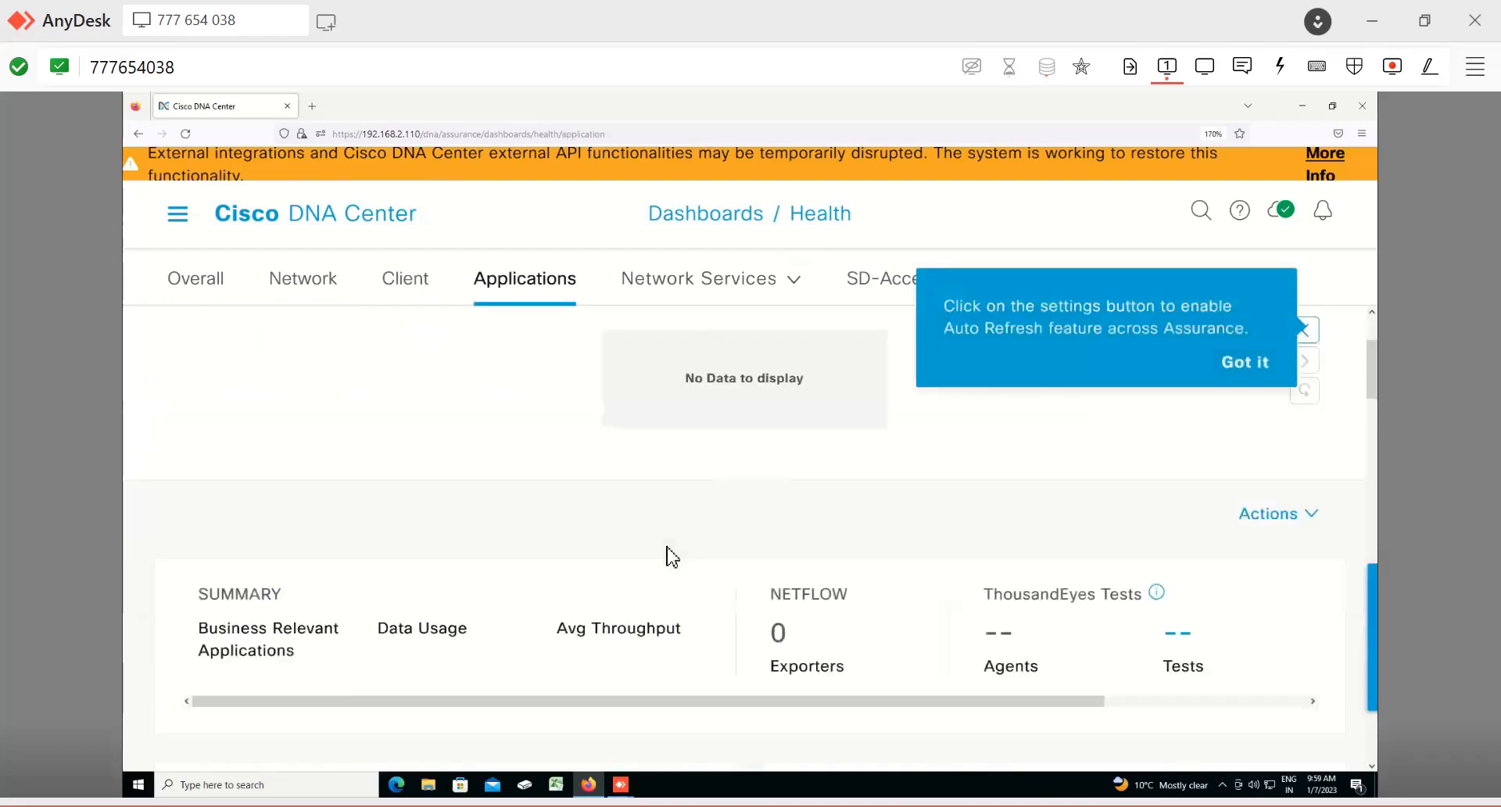
{"action": "scroll", "coordinate": [670, 557], "scroll_direction": "down", "scroll_amount": 10}
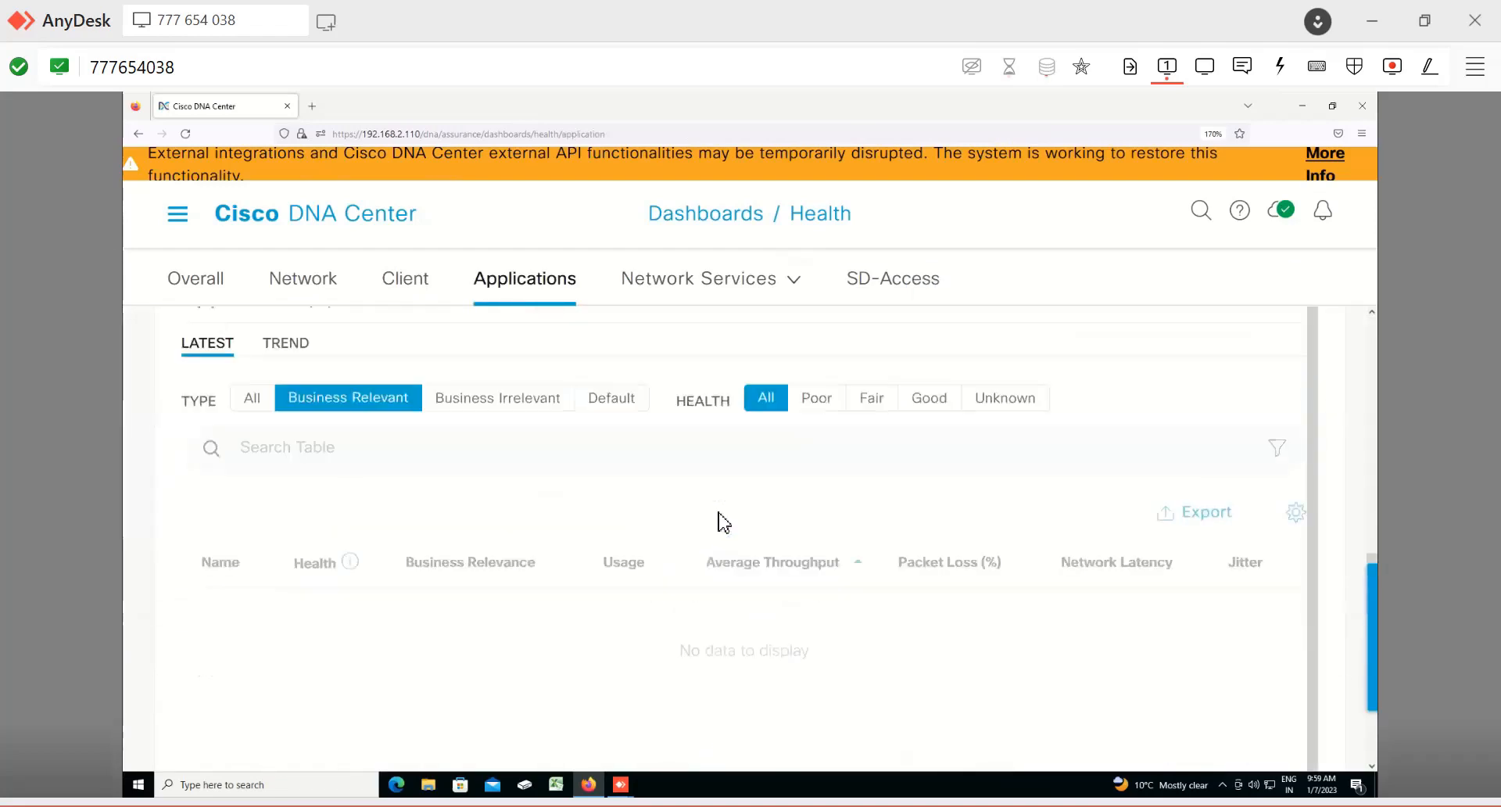
{"action": "scroll", "coordinate": [724, 521], "scroll_direction": "up", "scroll_amount": 5}
{"action": "scroll", "coordinate": [724, 521], "scroll_direction": "up", "scroll_amount": 10}
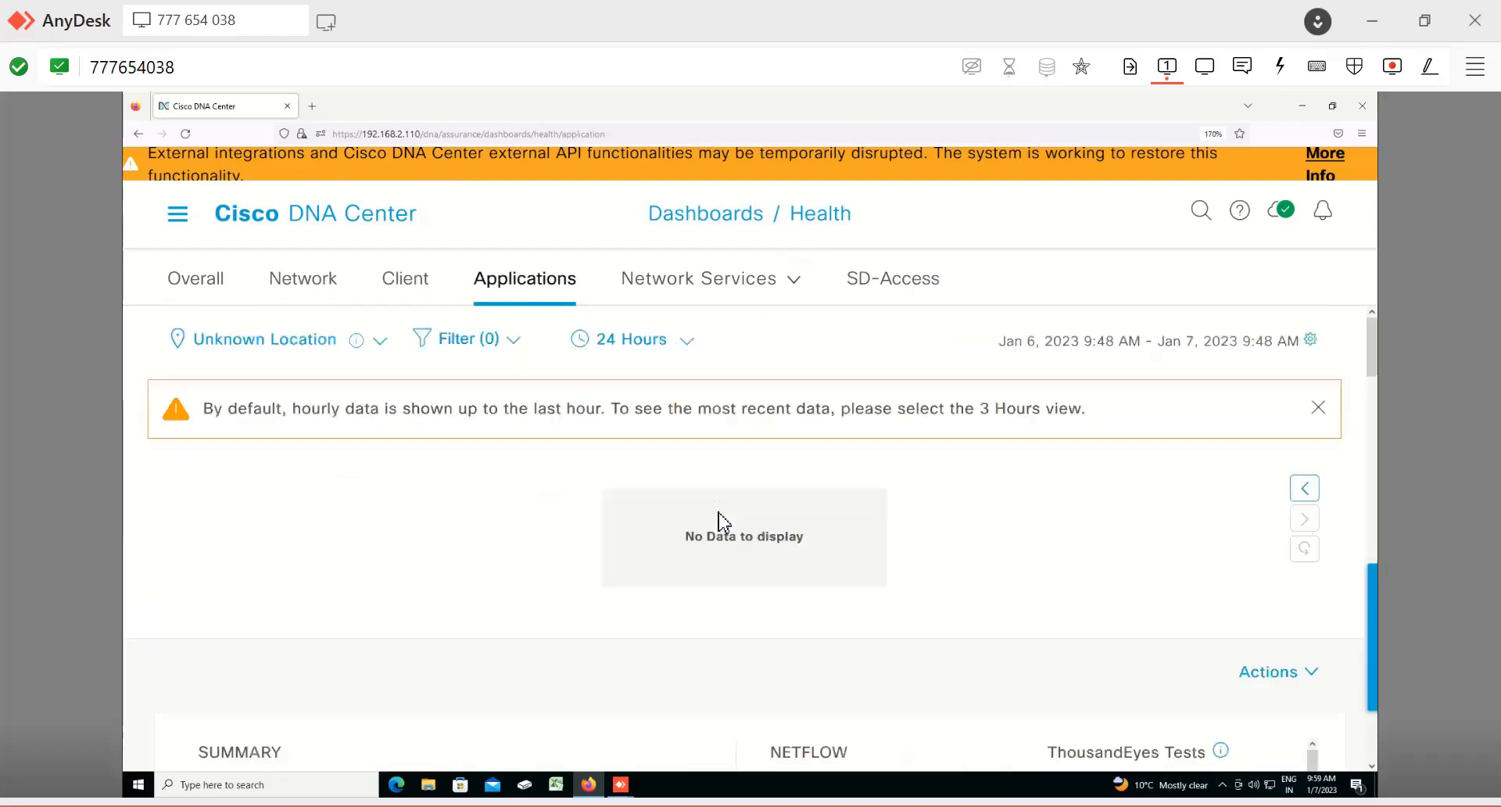
{"action": "scroll", "coordinate": [724, 521], "scroll_direction": "down", "scroll_amount": 5}
{"action": "scroll", "coordinate": [735, 501], "scroll_direction": "down", "scroll_amount": 5}
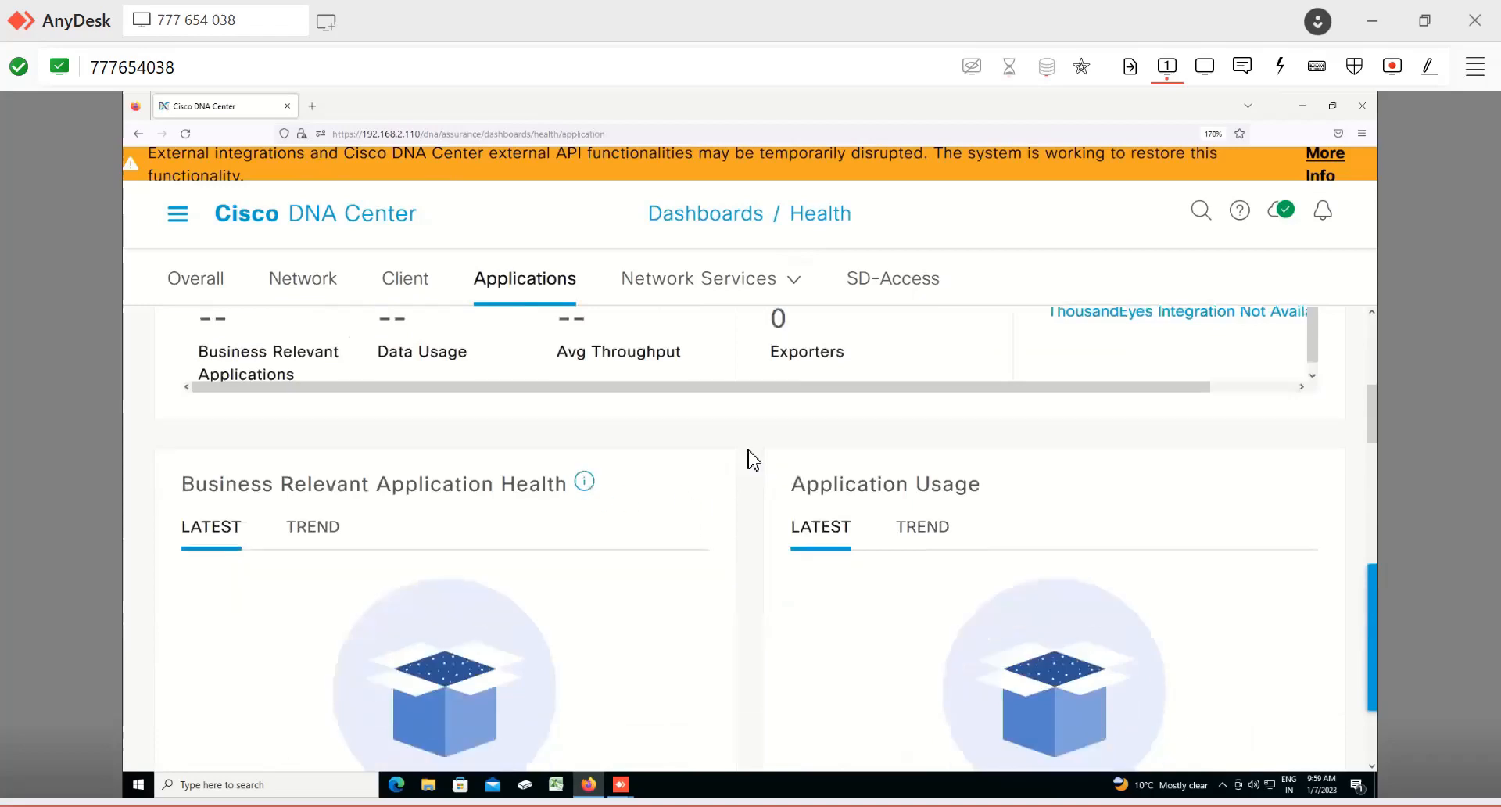
Step: Open the SD-Access health tab and examine the fabric summary and fabric sites table
{"action": "left_click", "coordinate": [748, 295]}
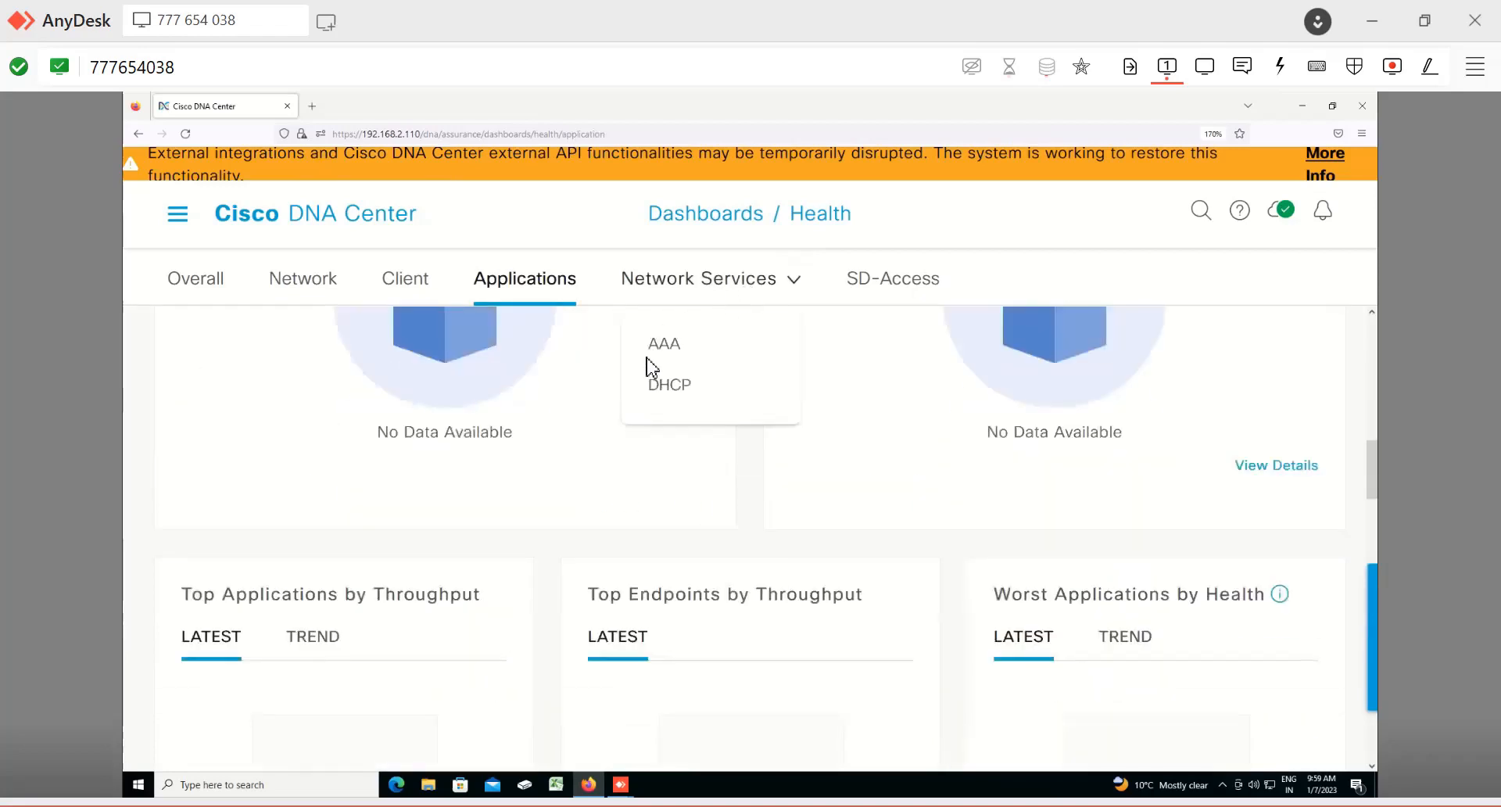
{"action": "left_click", "coordinate": [735, 418]}
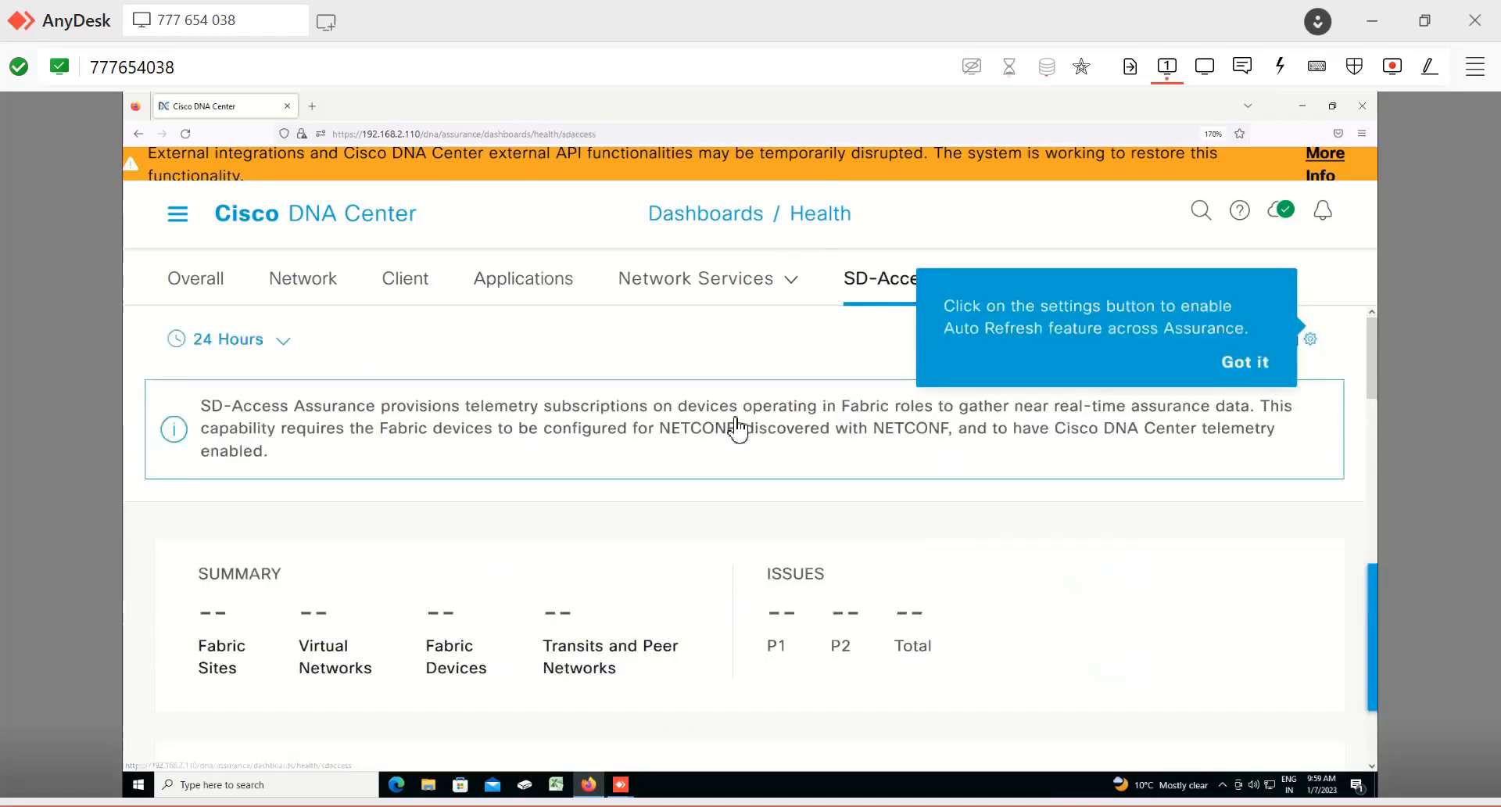
{"action": "scroll", "coordinate": [461, 555], "scroll_direction": "down", "scroll_amount": 5}
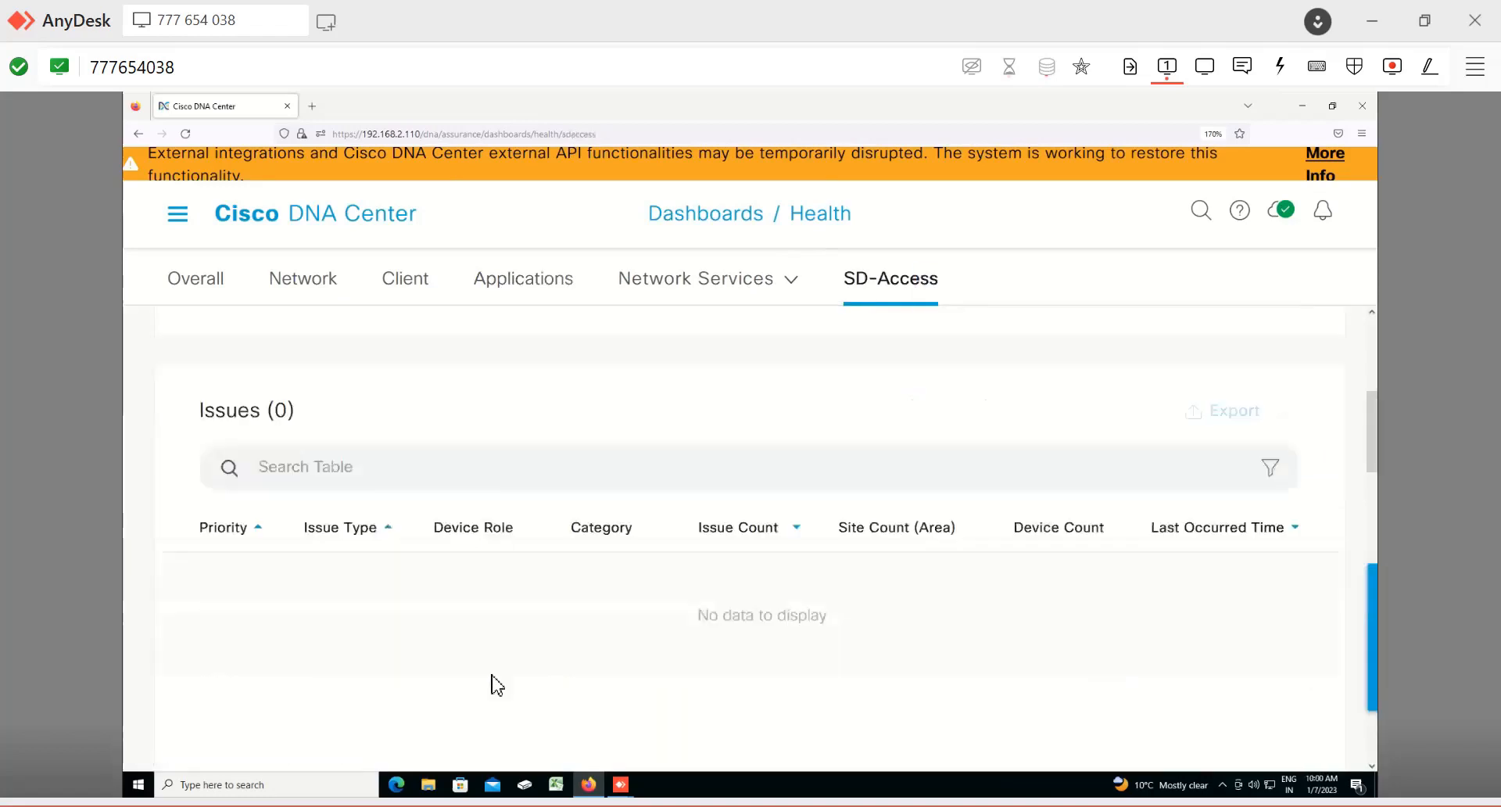
{"action": "scroll", "coordinate": [399, 516], "scroll_direction": "up", "scroll_amount": 5}
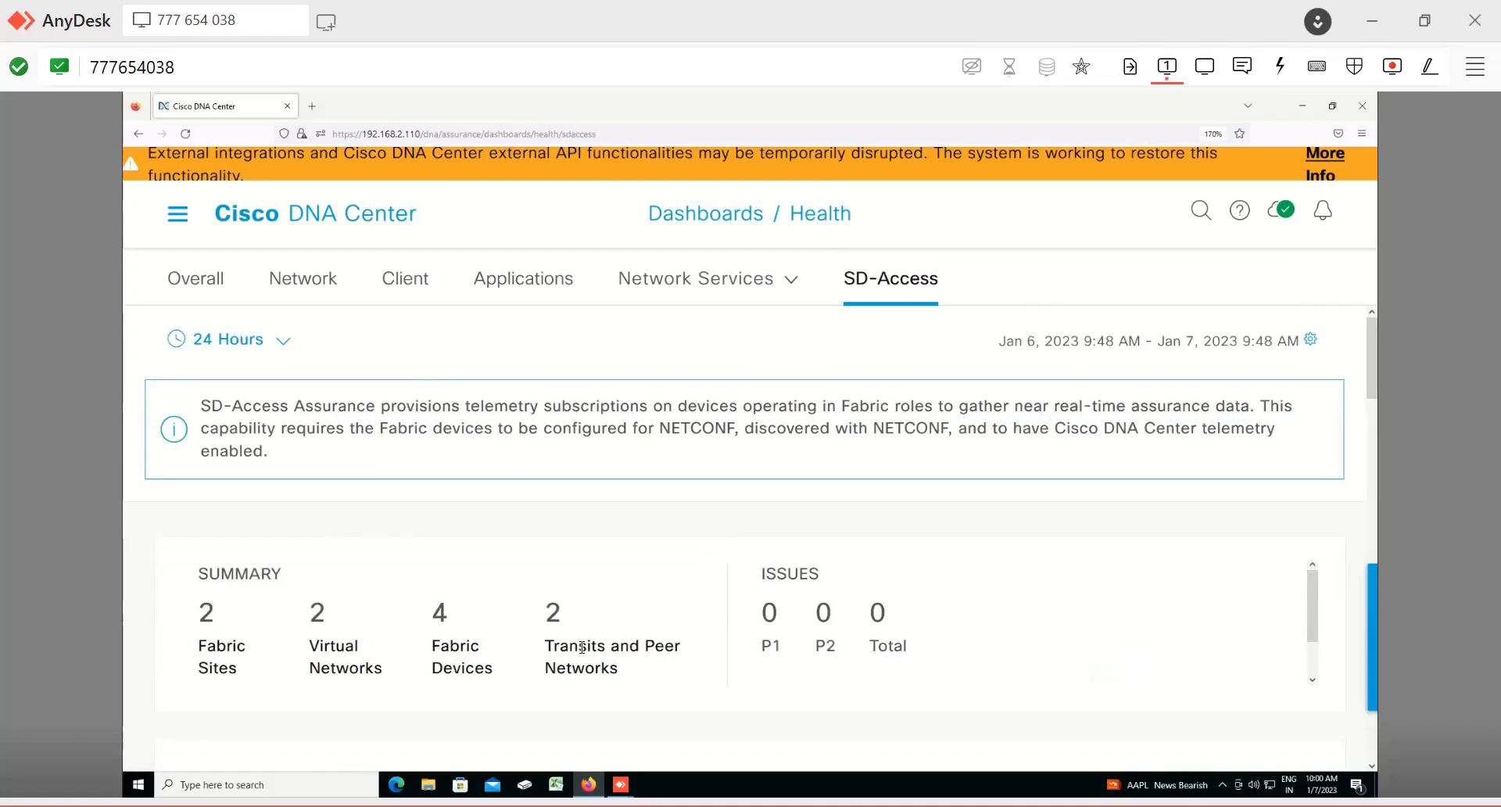
{"action": "scroll", "coordinate": [581, 648], "scroll_direction": "down", "scroll_amount": 1}
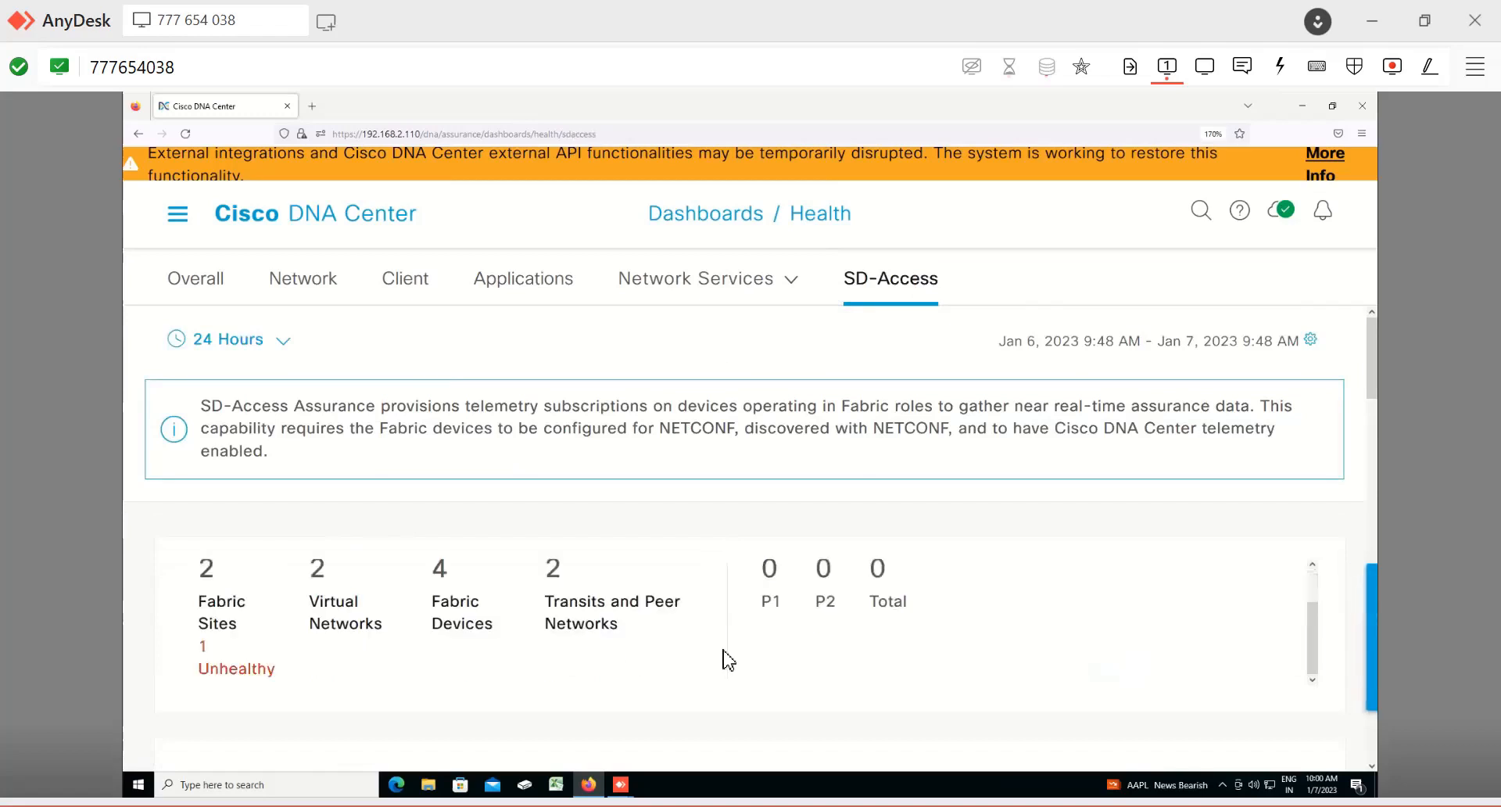
{"action": "scroll", "coordinate": [728, 661], "scroll_direction": "down", "scroll_amount": 3}
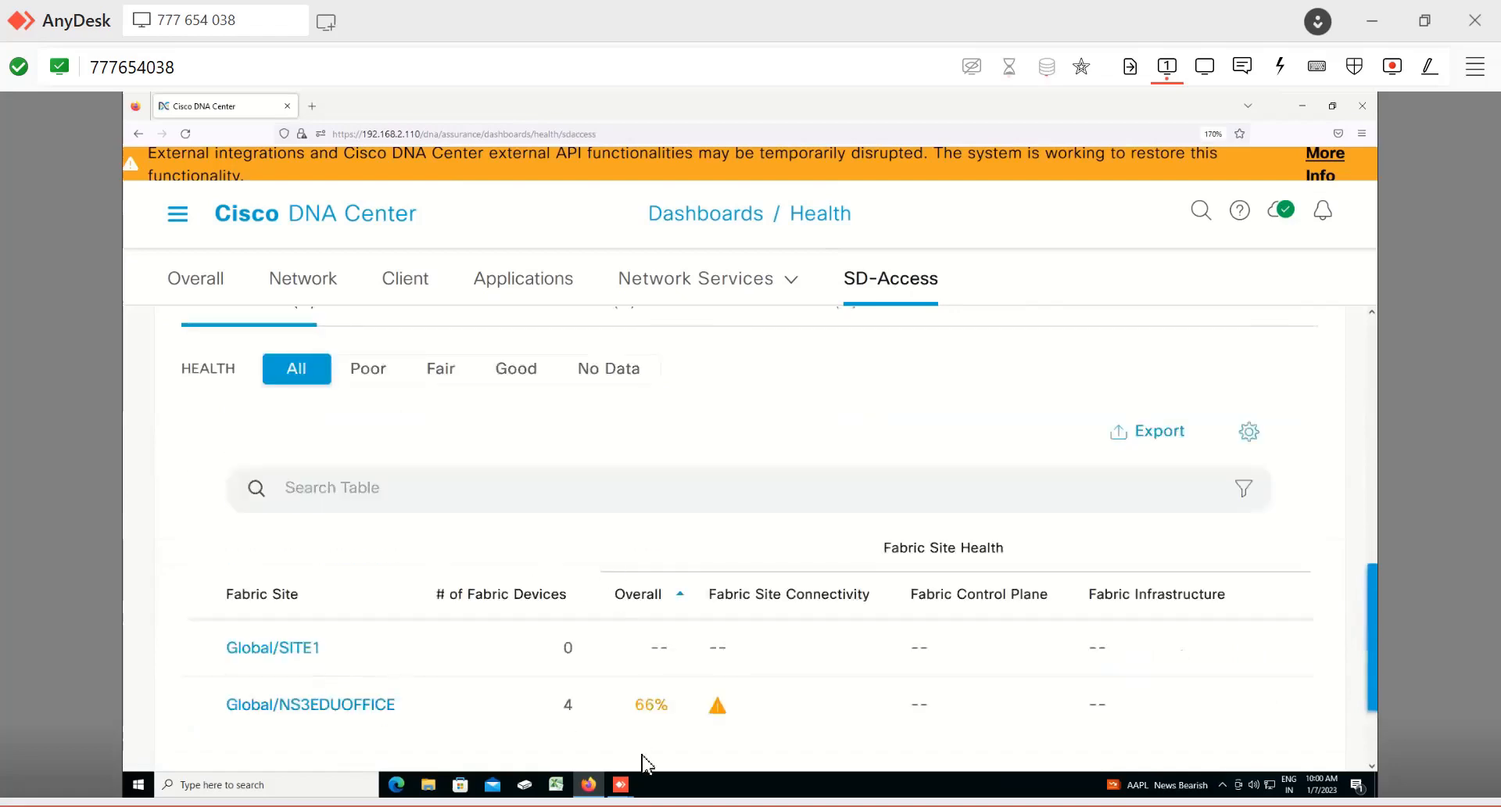
Step: Filter the fabric sites table by Poor health, then by Fair health
{"action": "left_click", "coordinate": [368, 371]}
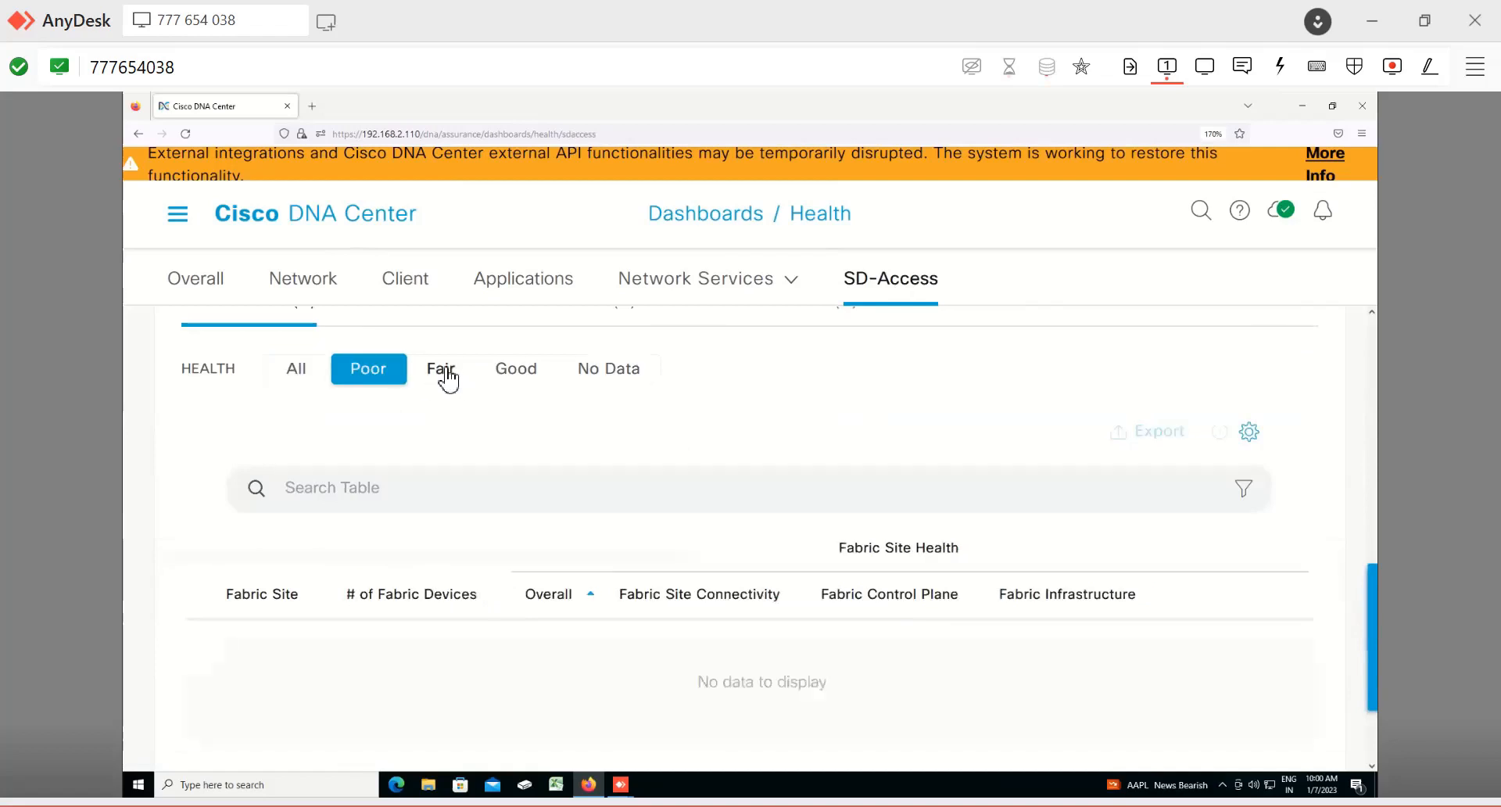
{"action": "left_click", "coordinate": [447, 372]}
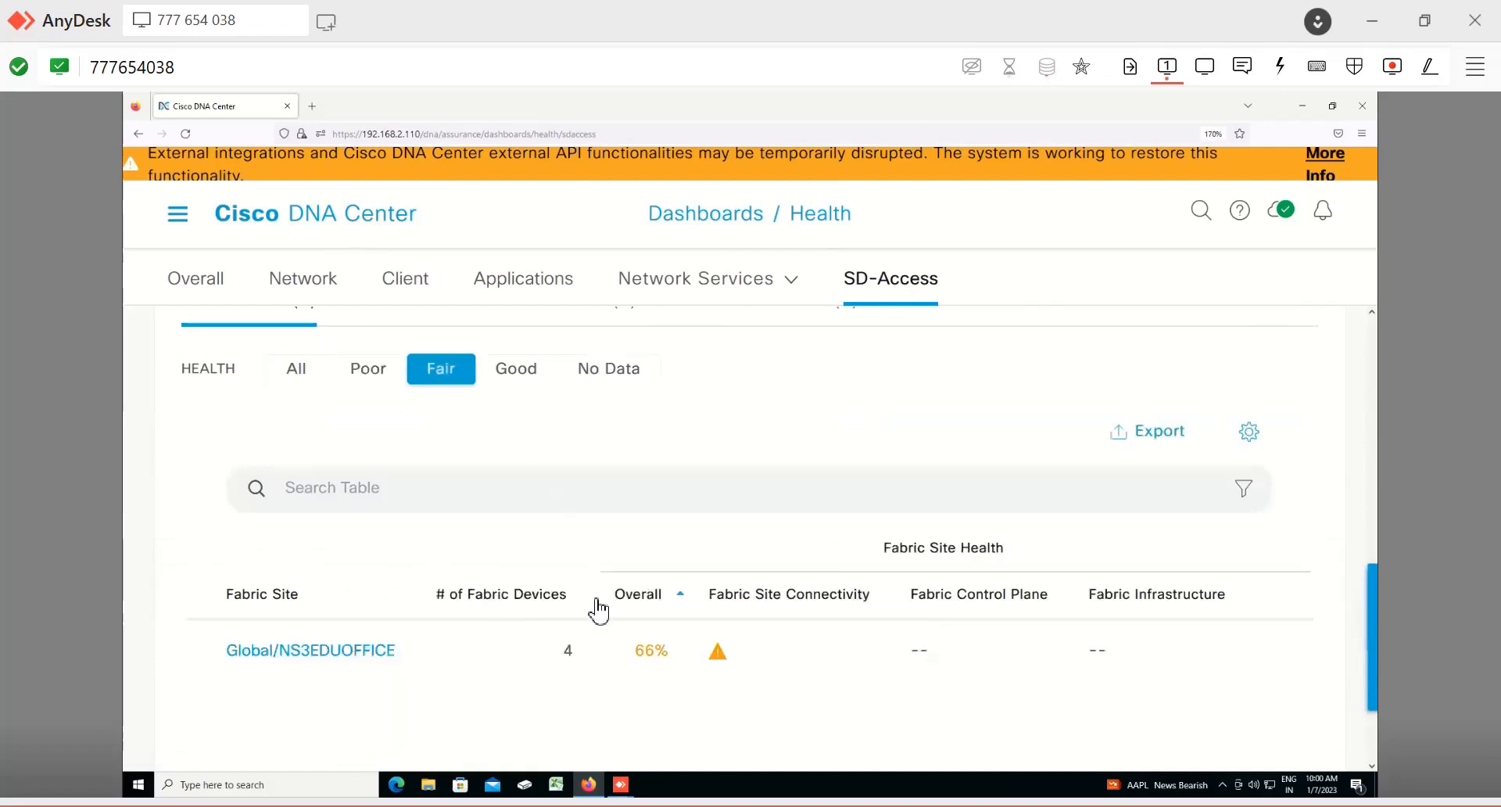
{"action": "left_click", "coordinate": [516, 386]}
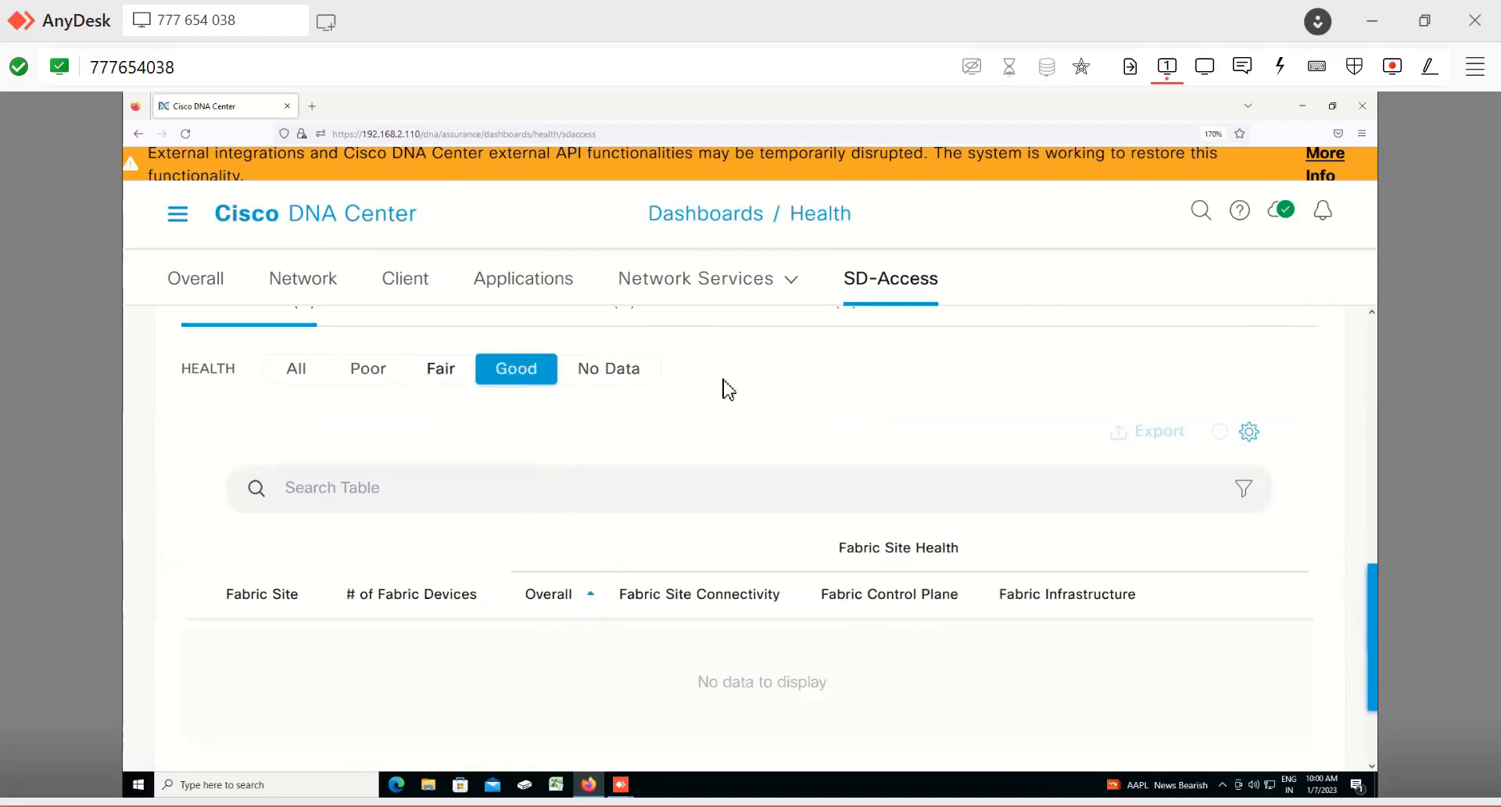
Step: Open the Network Heatmap page from the Assurance section of the navigation menu
{"action": "left_click", "coordinate": [178, 222]}
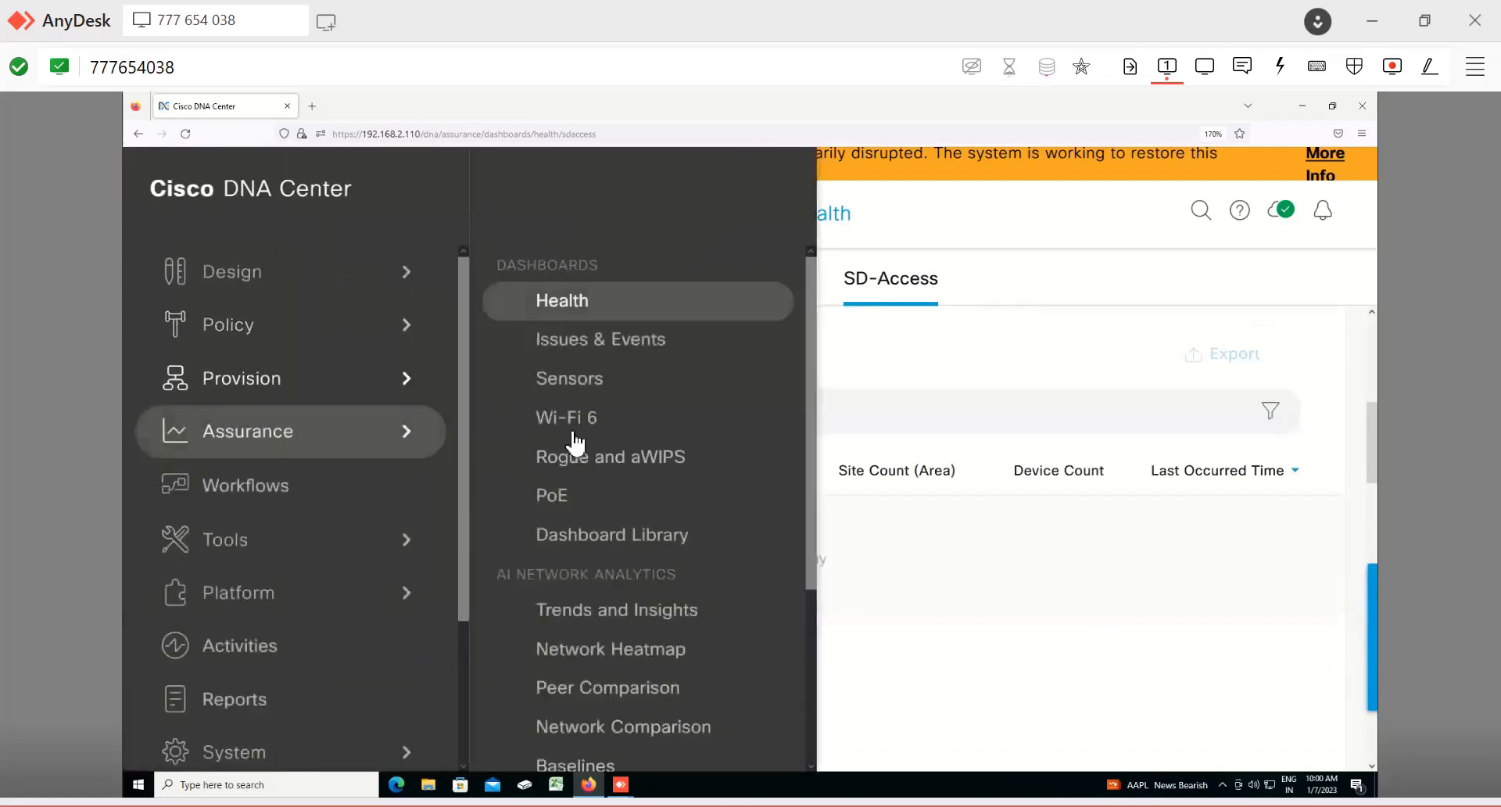
{"action": "scroll", "coordinate": [696, 524], "scroll_direction": "down", "scroll_amount": 3}
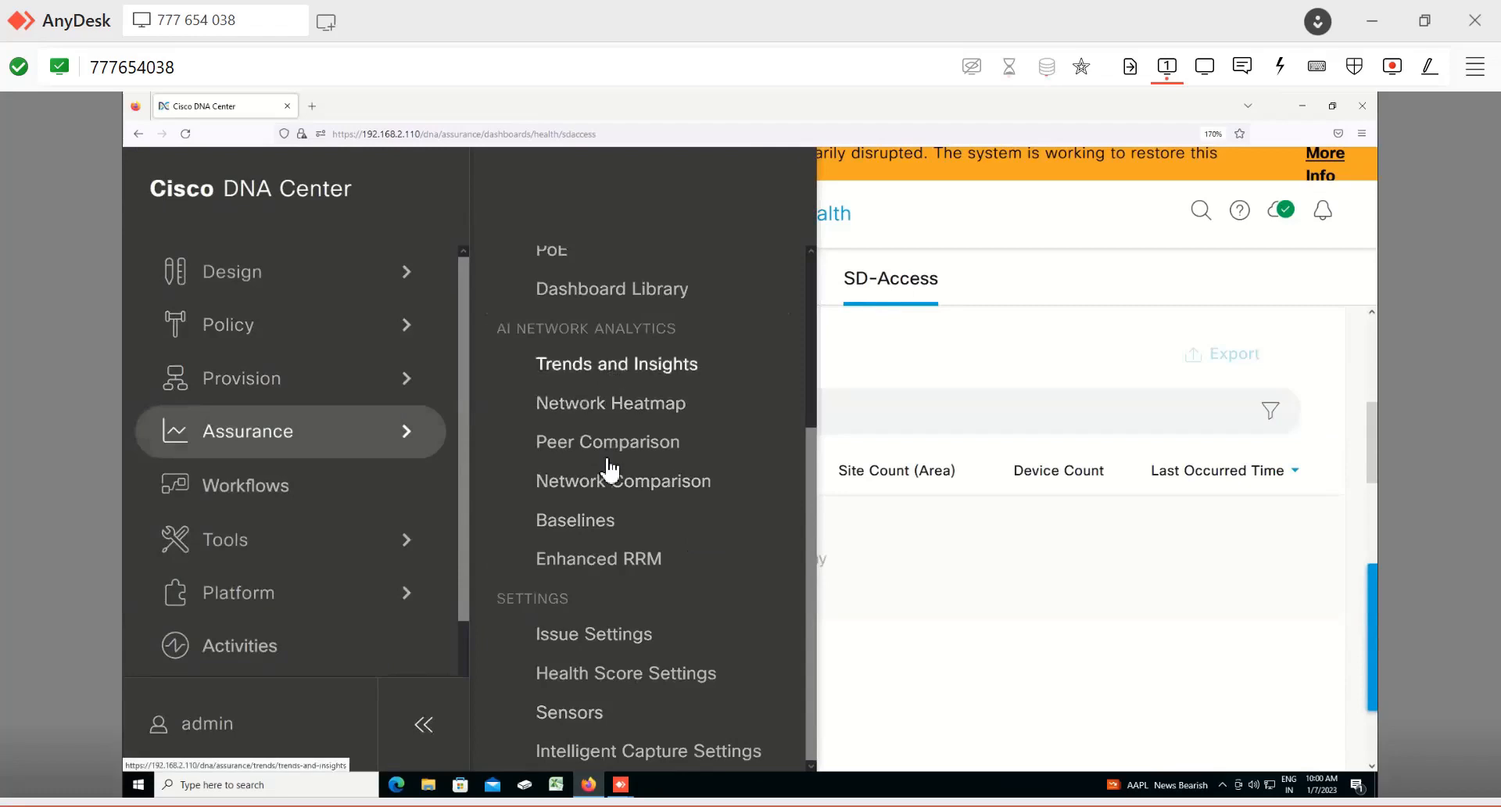
{"action": "left_click", "coordinate": [612, 414]}
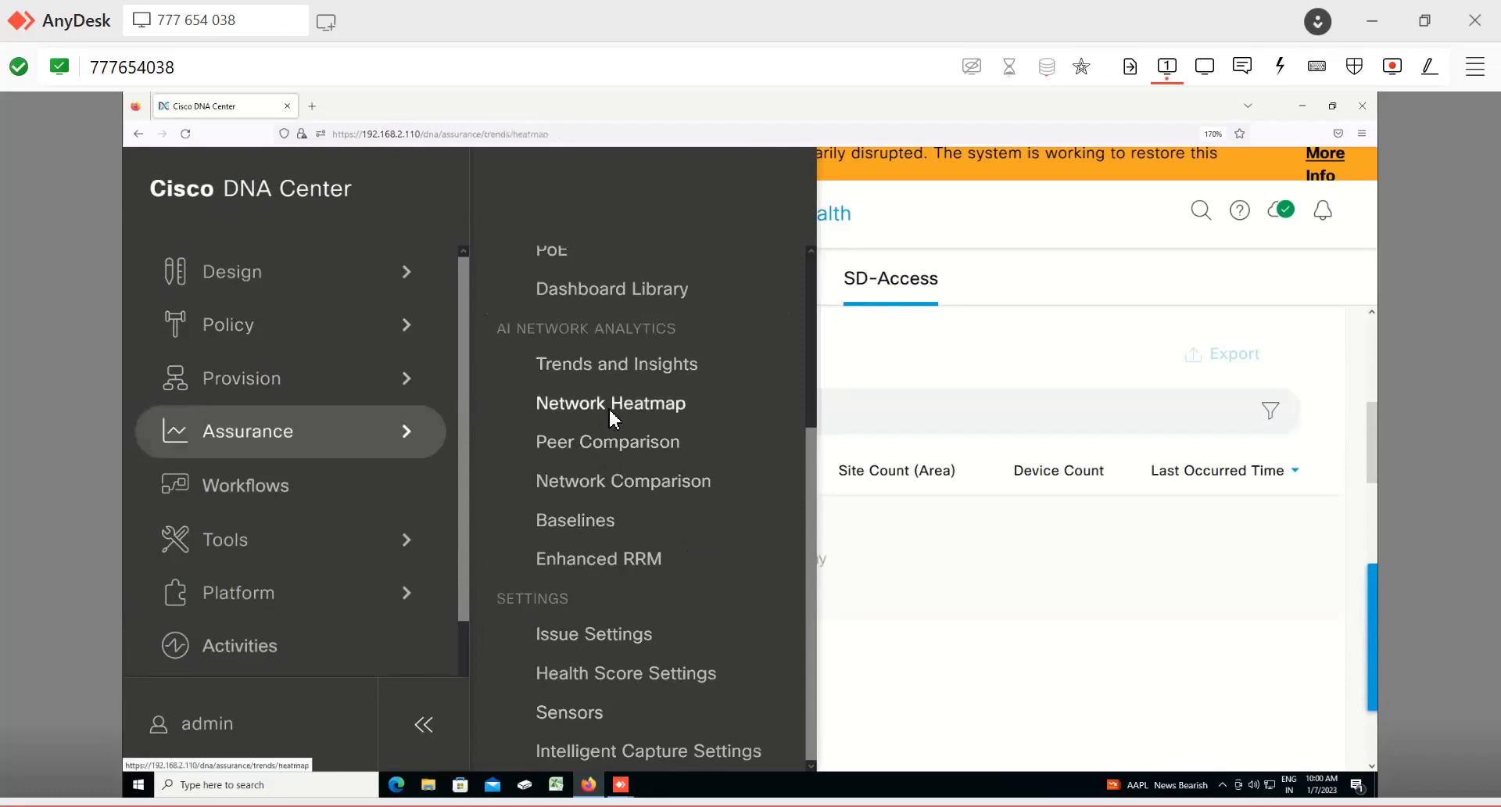
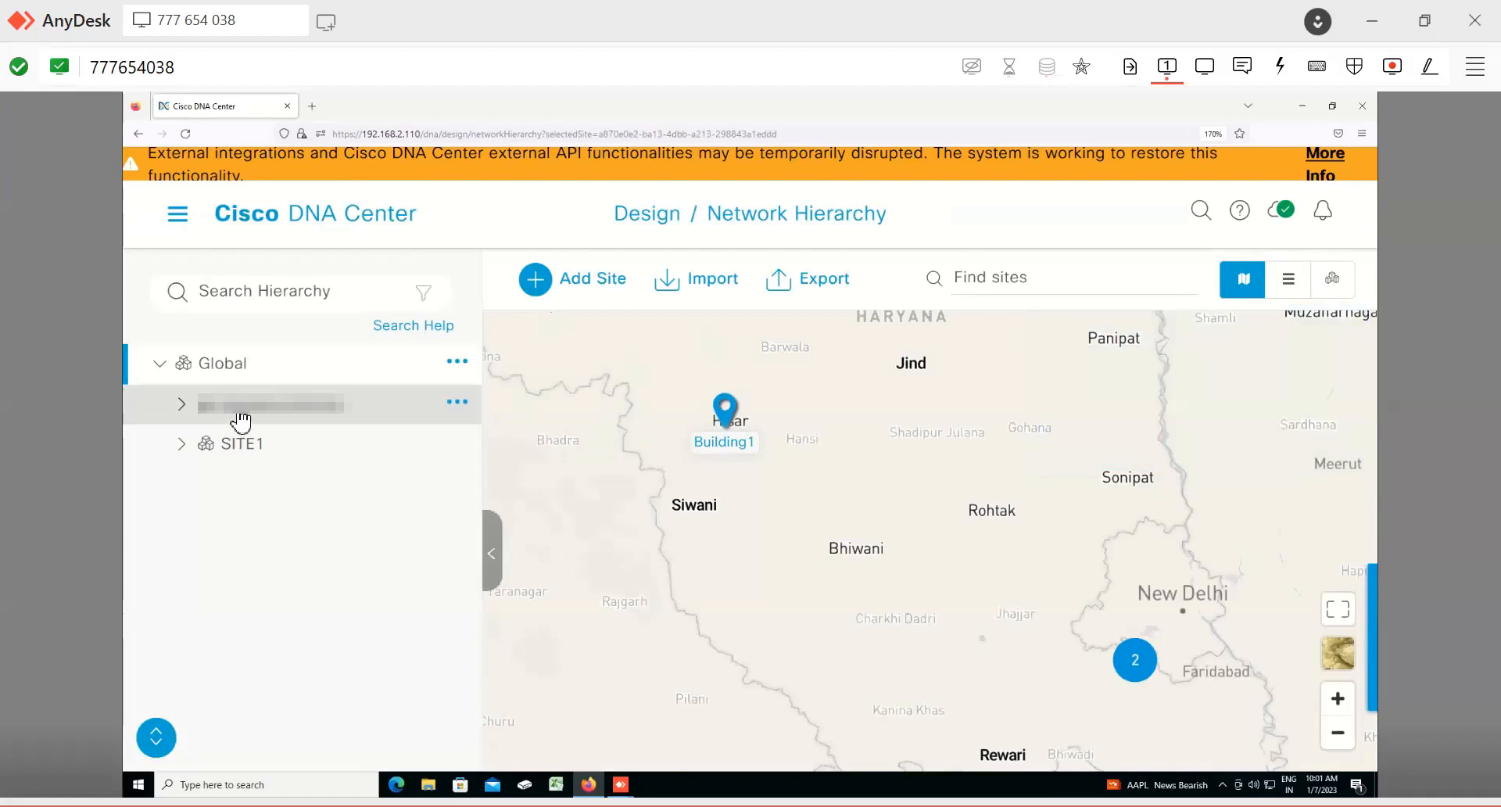
Step: Select the areas and buildings in the site hierarchy to view each location on the map
{"action": "left_click", "coordinate": [239, 413]}
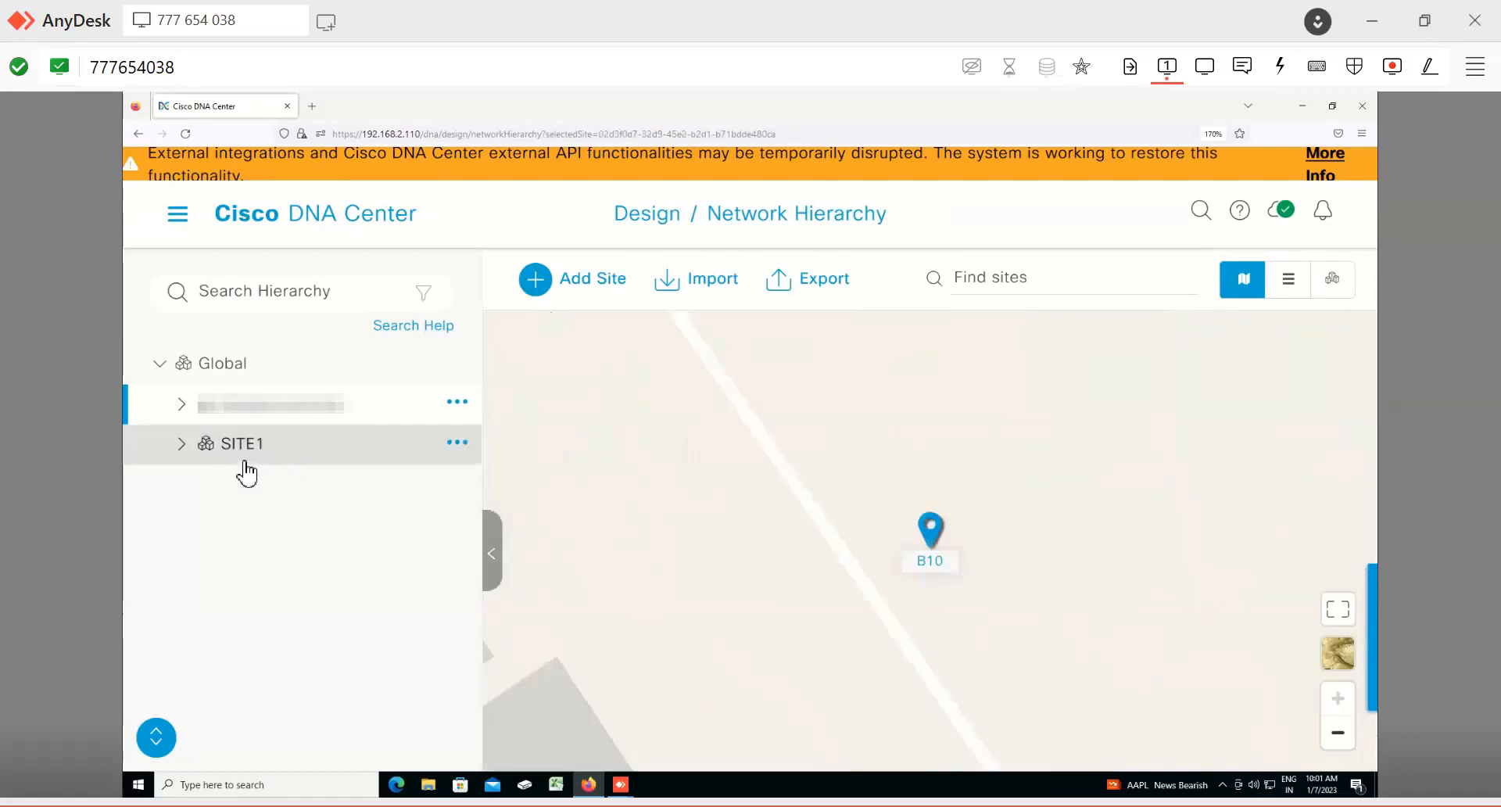
{"action": "left_click", "coordinate": [243, 460]}
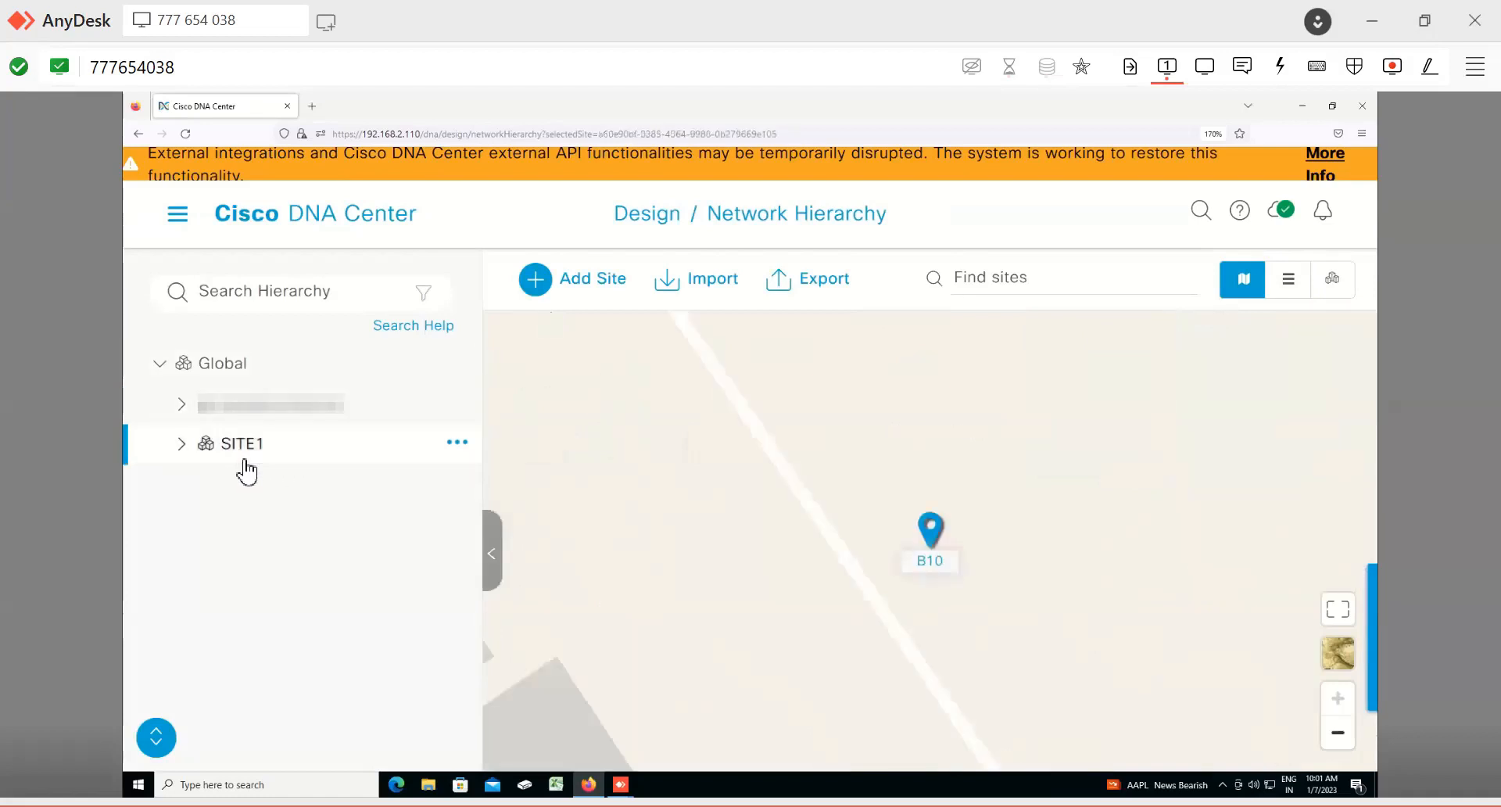
{"action": "left_click", "coordinate": [246, 416]}
{"action": "left_click", "coordinate": [184, 407]}
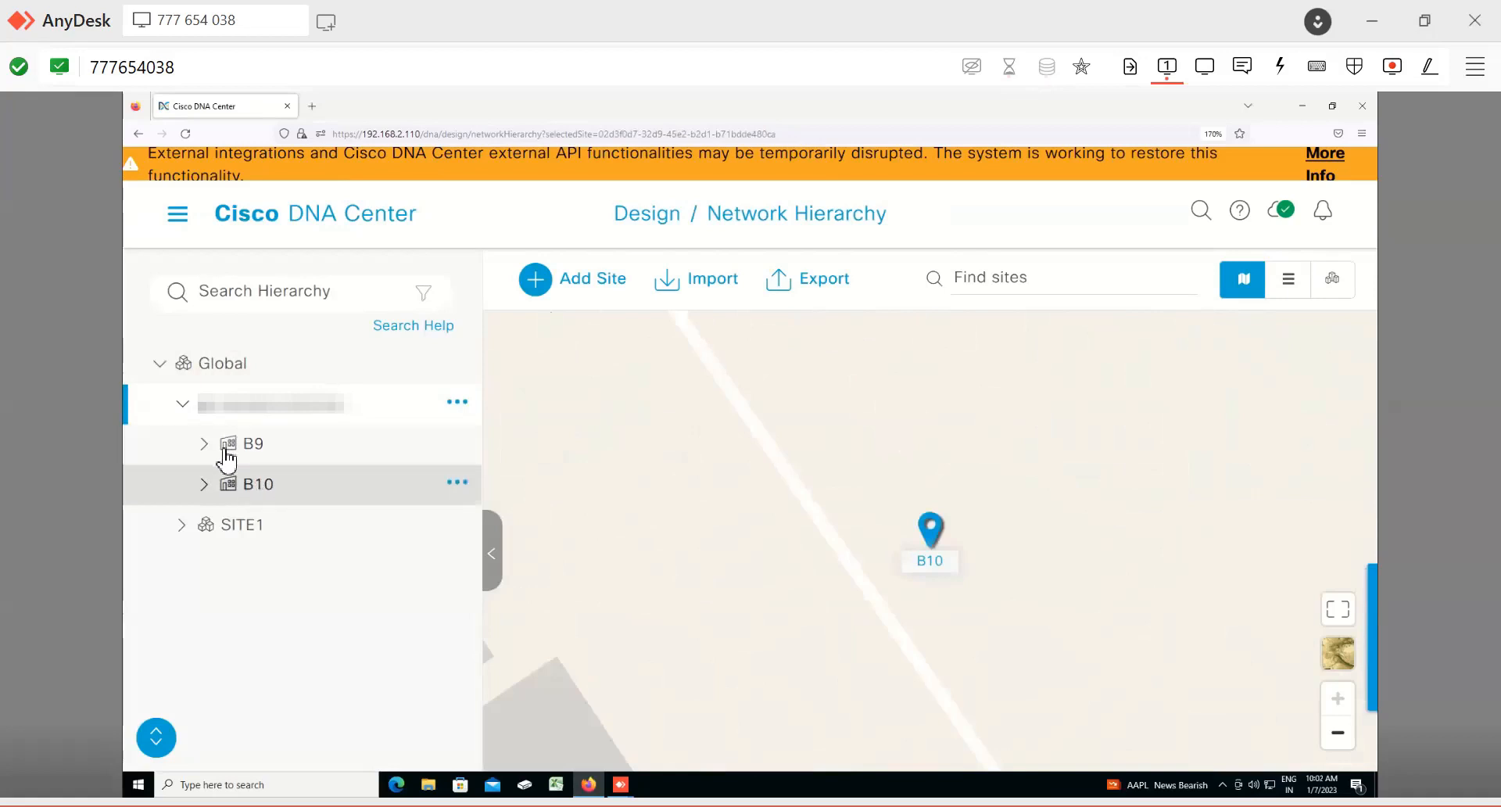
{"action": "left_click", "coordinate": [247, 459]}
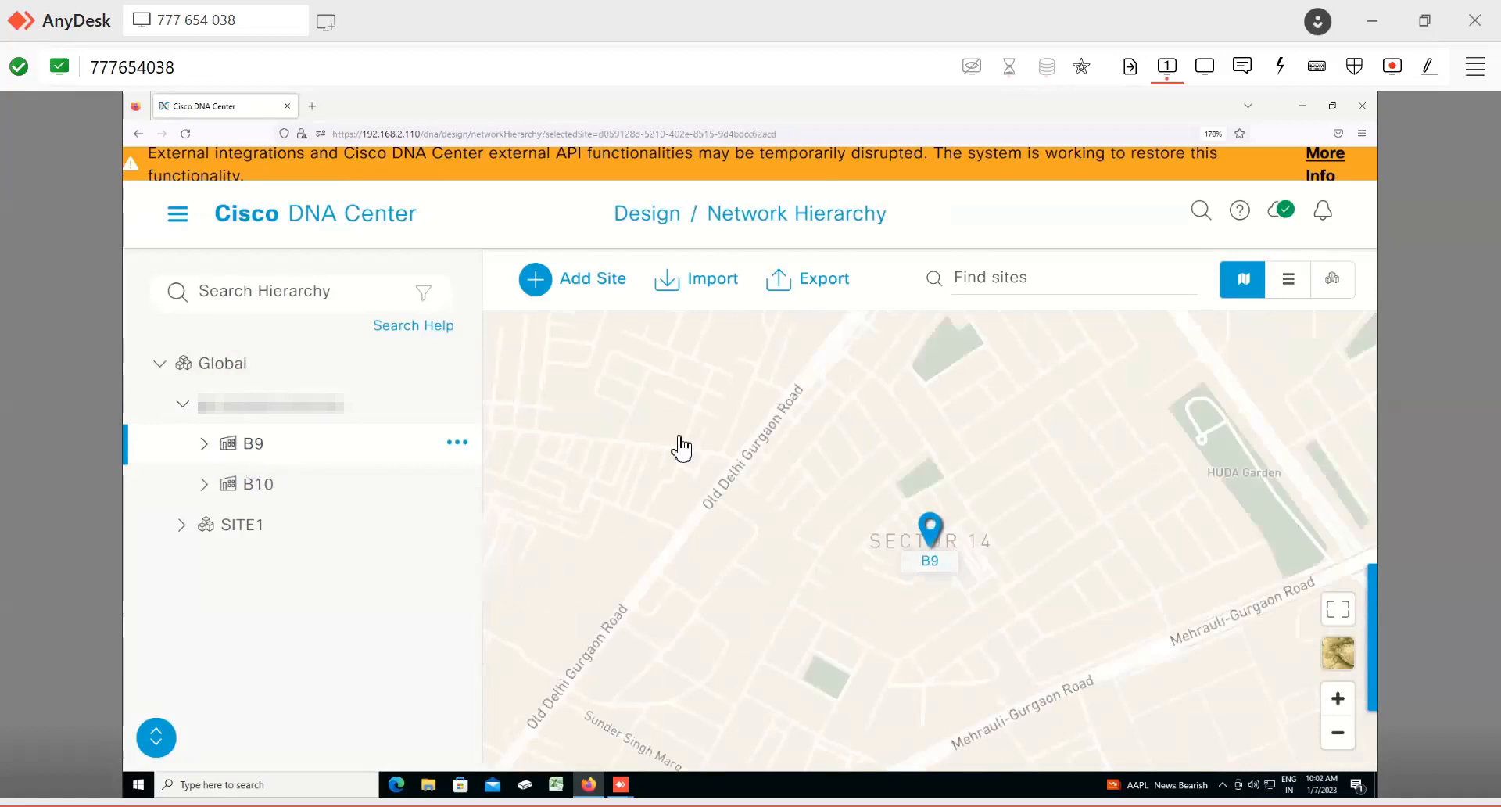
Step: Expand building B9 and open its 3rd floor map
{"action": "left_click", "coordinate": [204, 443]}
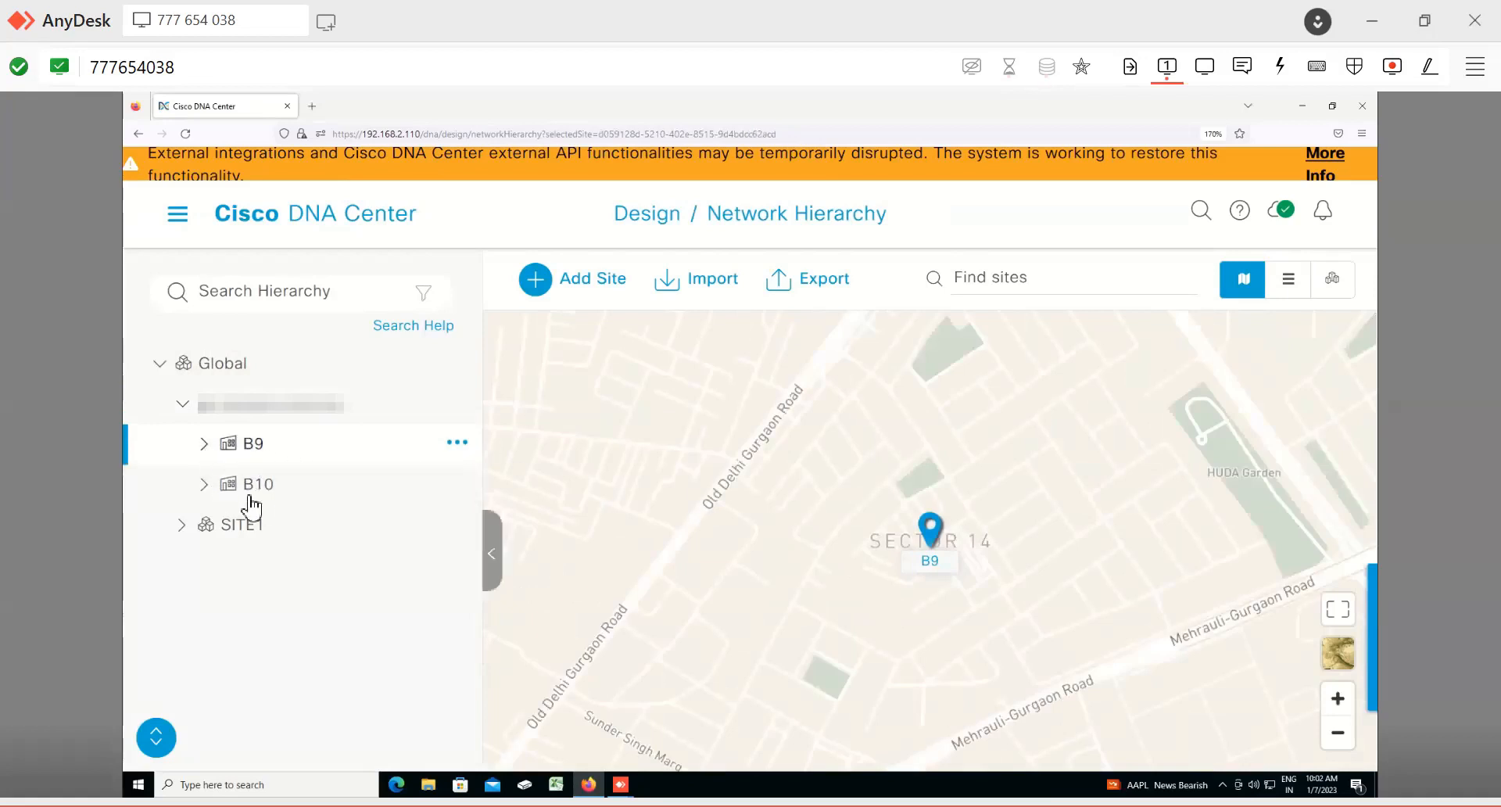
{"action": "left_click", "coordinate": [262, 496]}
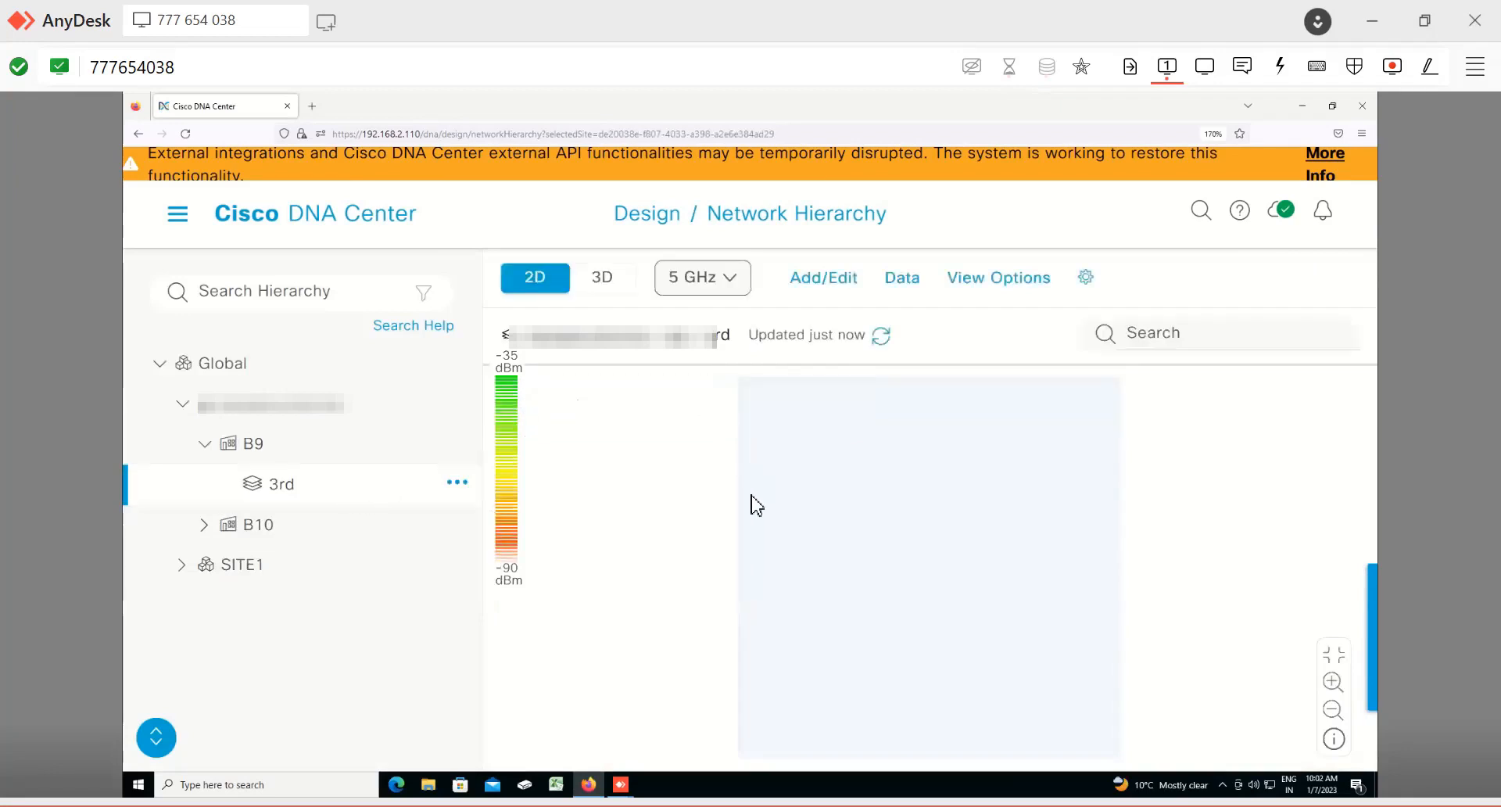
Step: Switch the floor map to the 3D view and back to 2D
{"action": "left_click", "coordinate": [588, 282]}
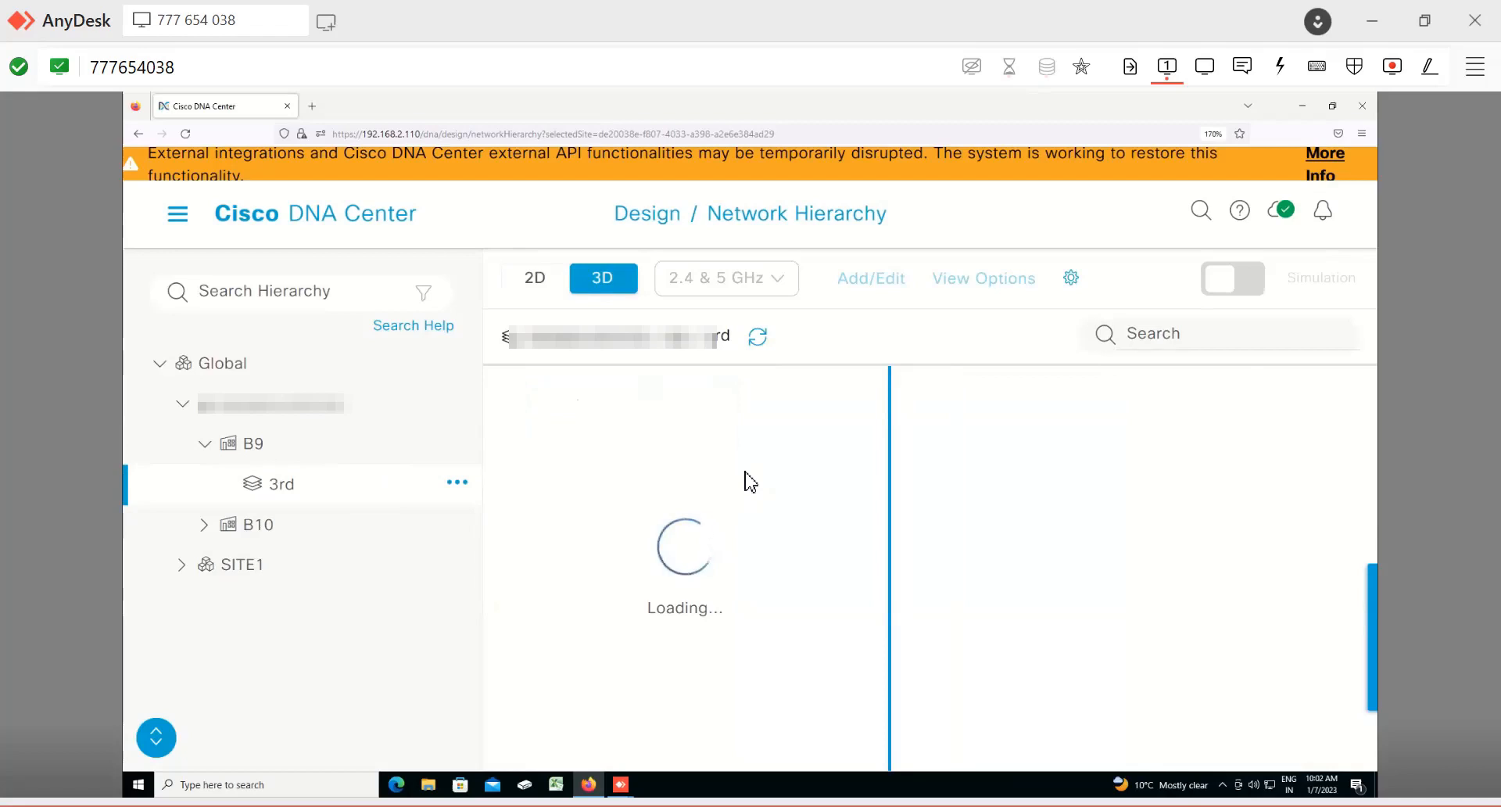
{"action": "left_click", "coordinate": [534, 280]}
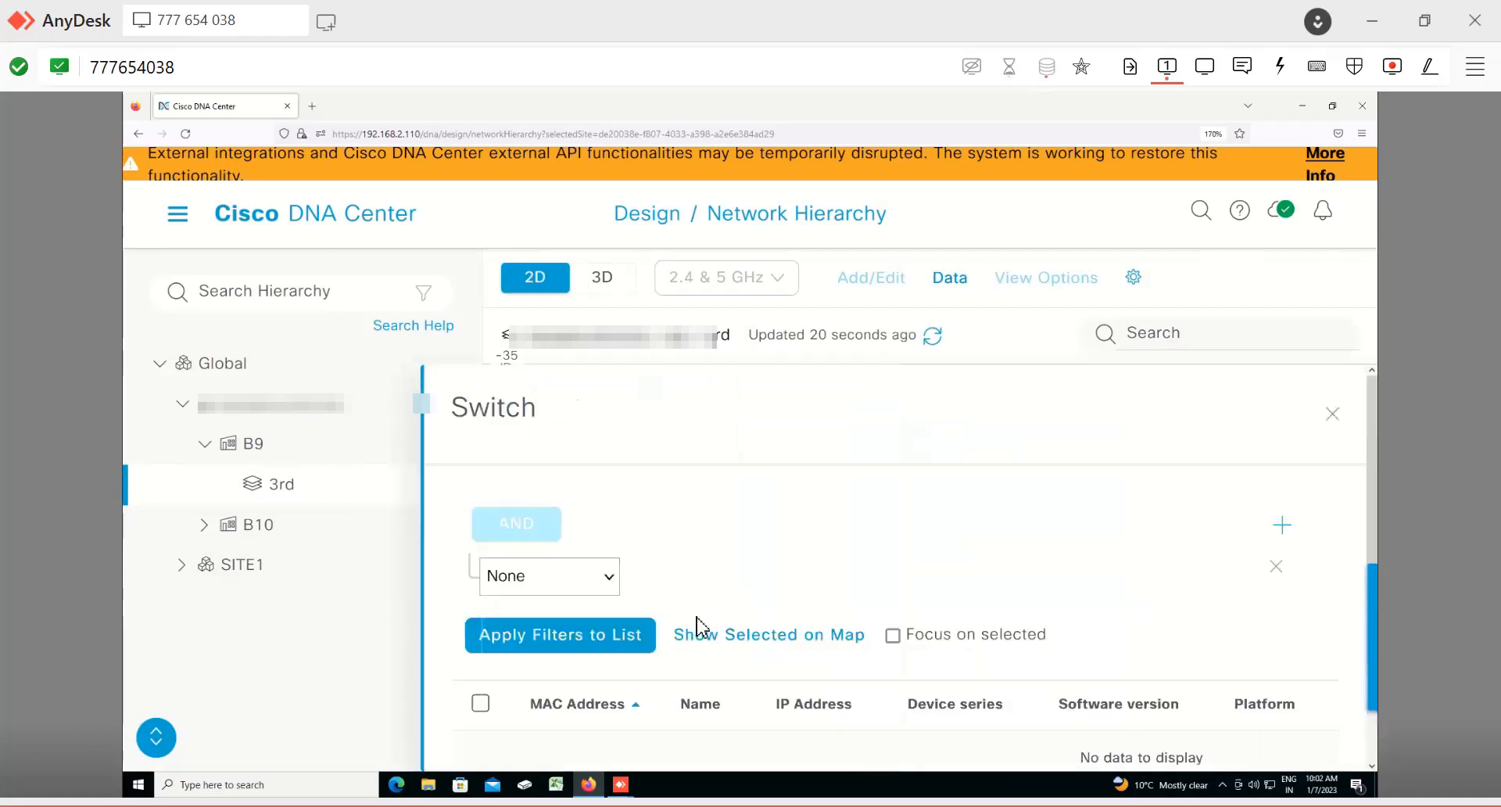
Step: Apply the filters to the list in the Switch data panel, then close the panel
{"action": "scroll", "coordinate": [695, 698], "scroll_direction": "down", "scroll_amount": 3}
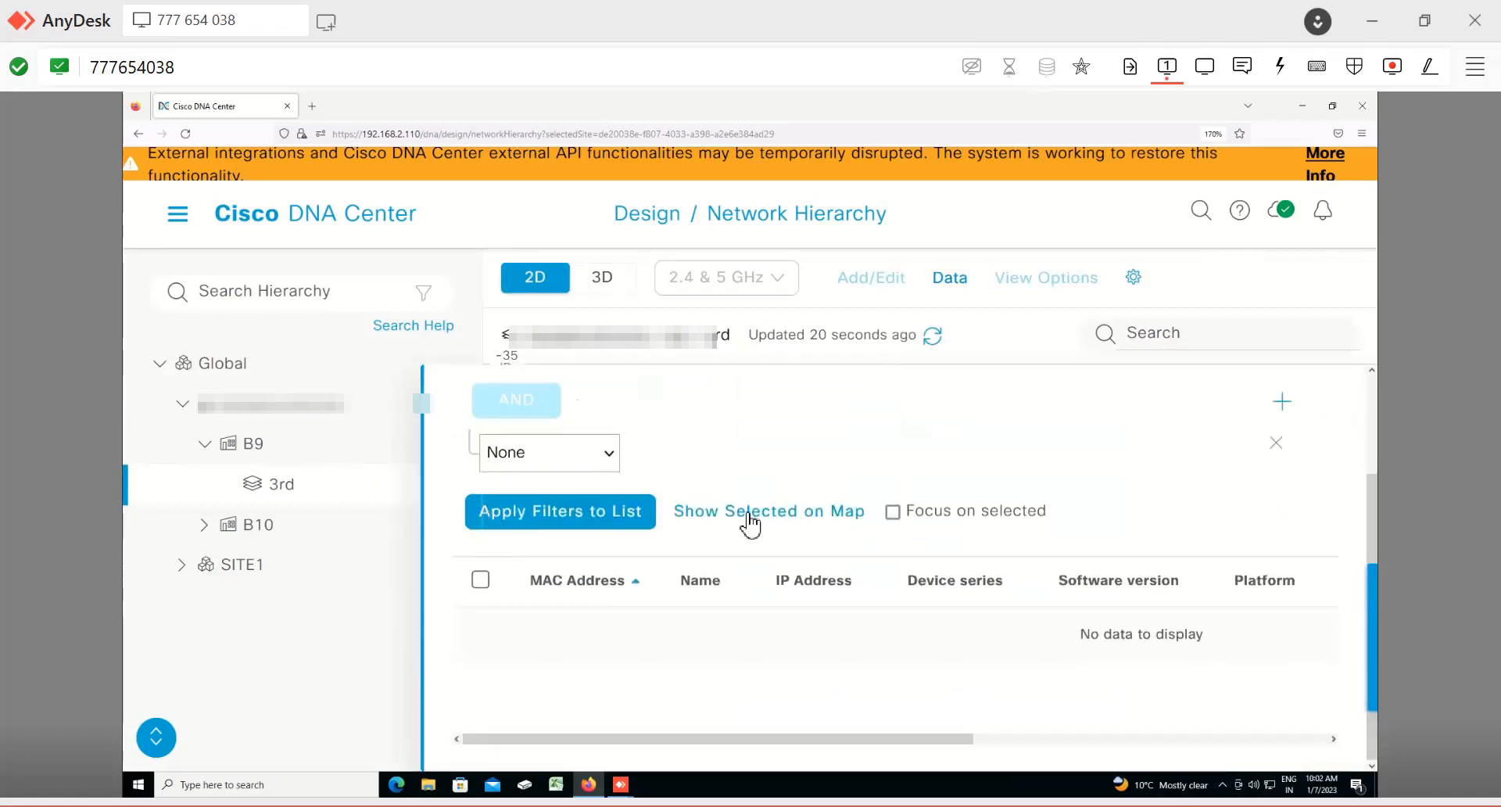
{"action": "left_click", "coordinate": [541, 510]}
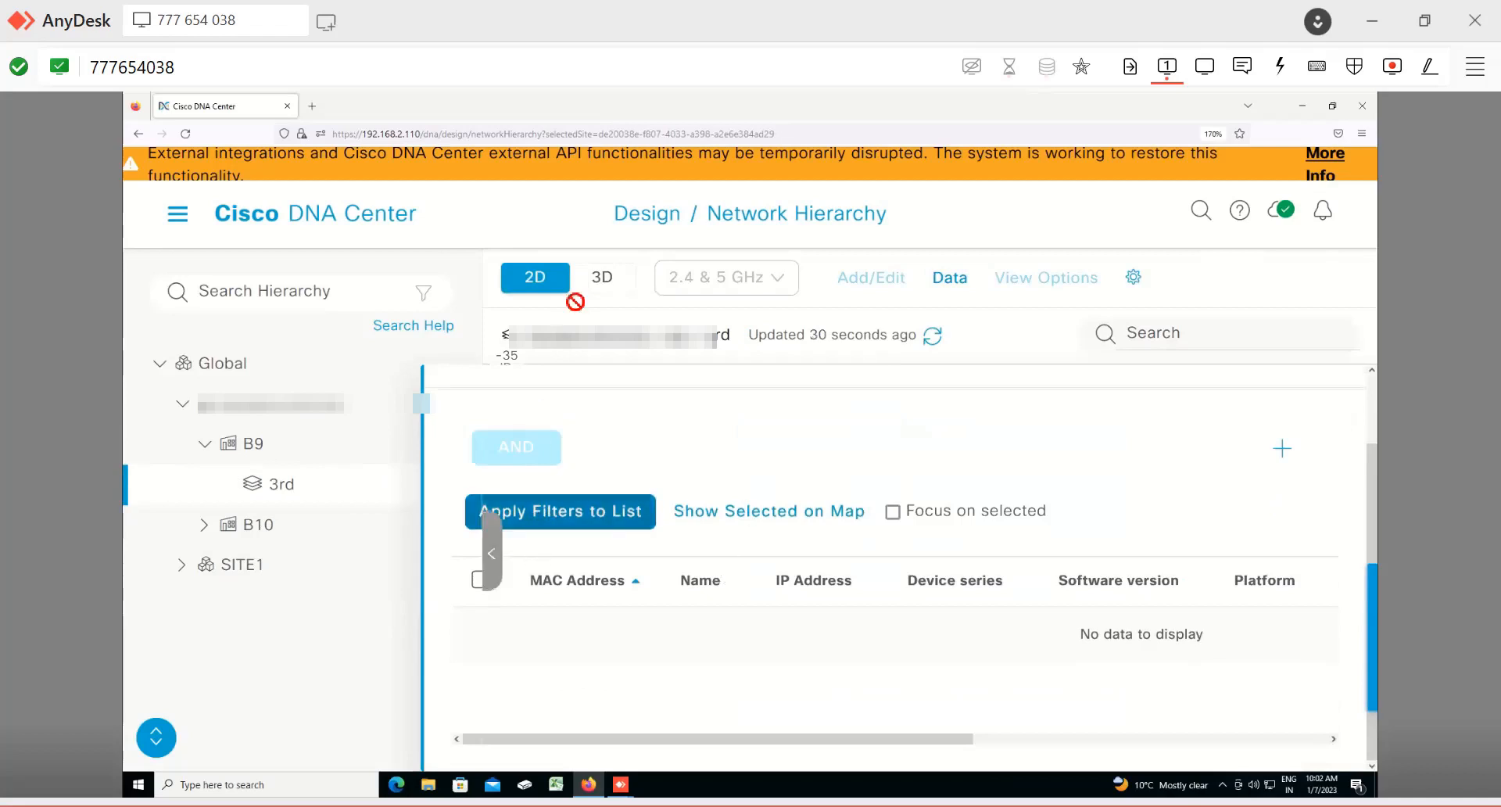
{"action": "left_click", "coordinate": [693, 298]}
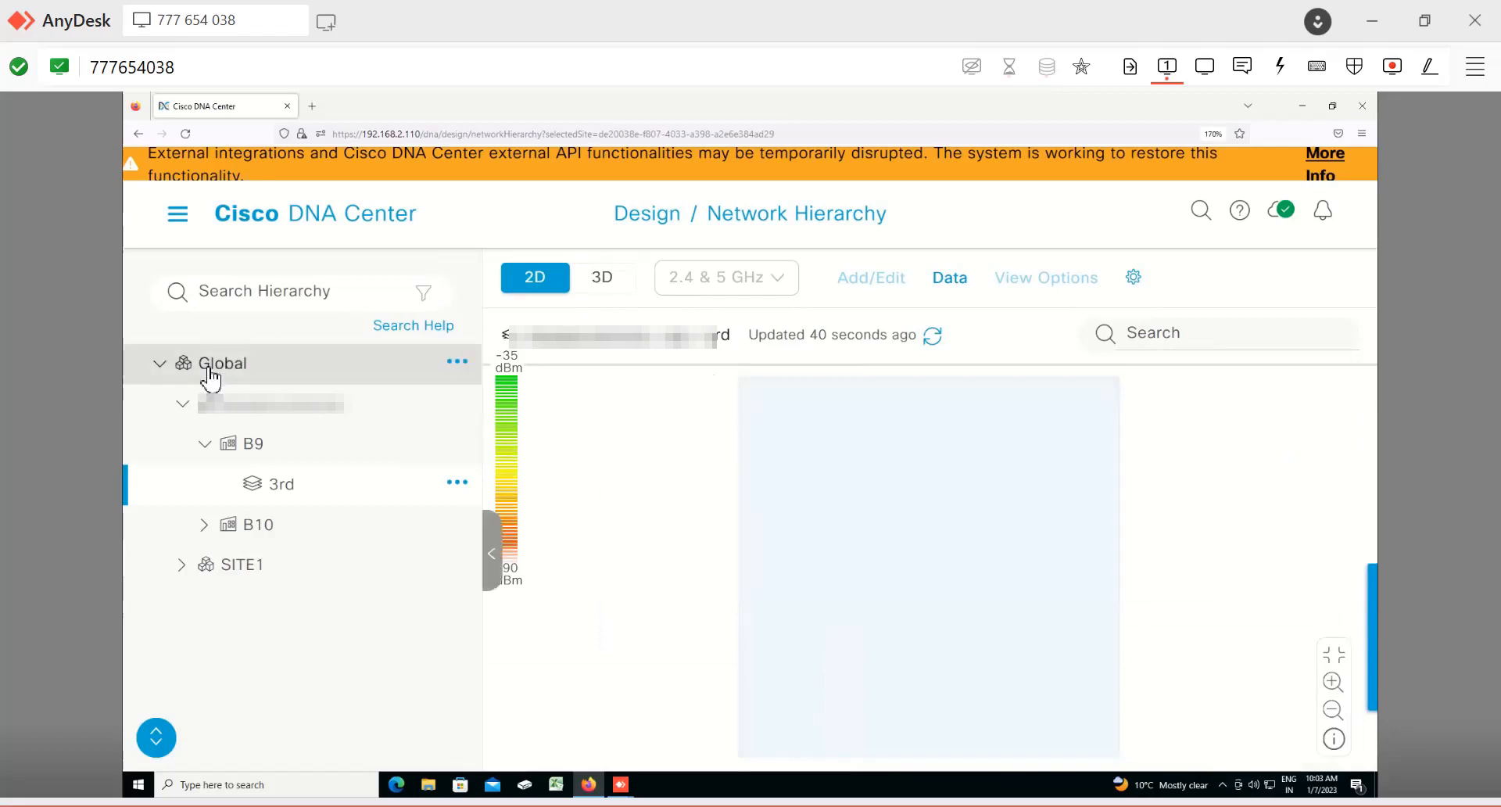
Step: Select Global and open its site options menu without choosing an item
{"action": "left_click", "coordinate": [212, 368]}
{"action": "left_click", "coordinate": [459, 362]}
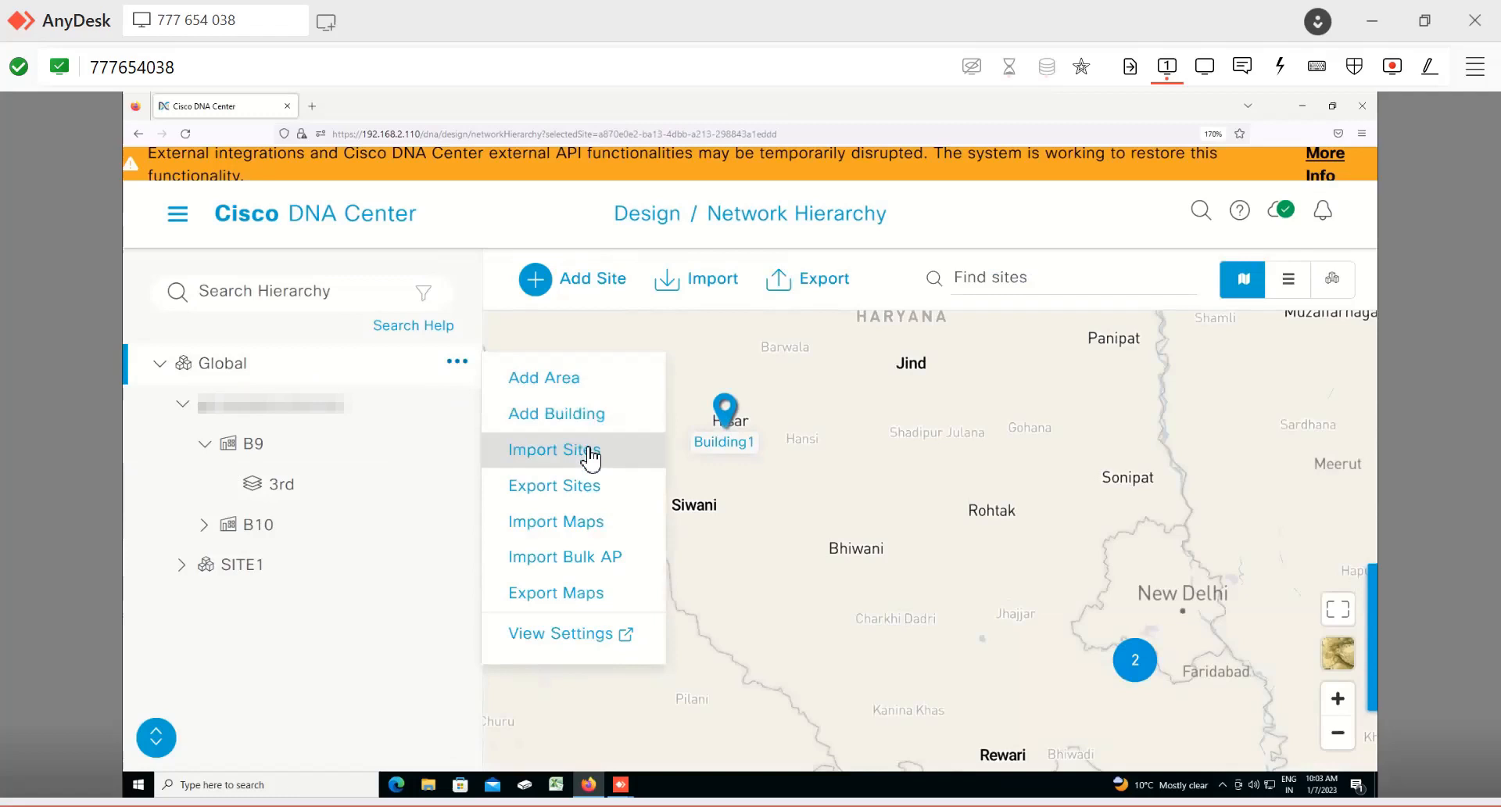
{"action": "left_click", "coordinate": [283, 486]}
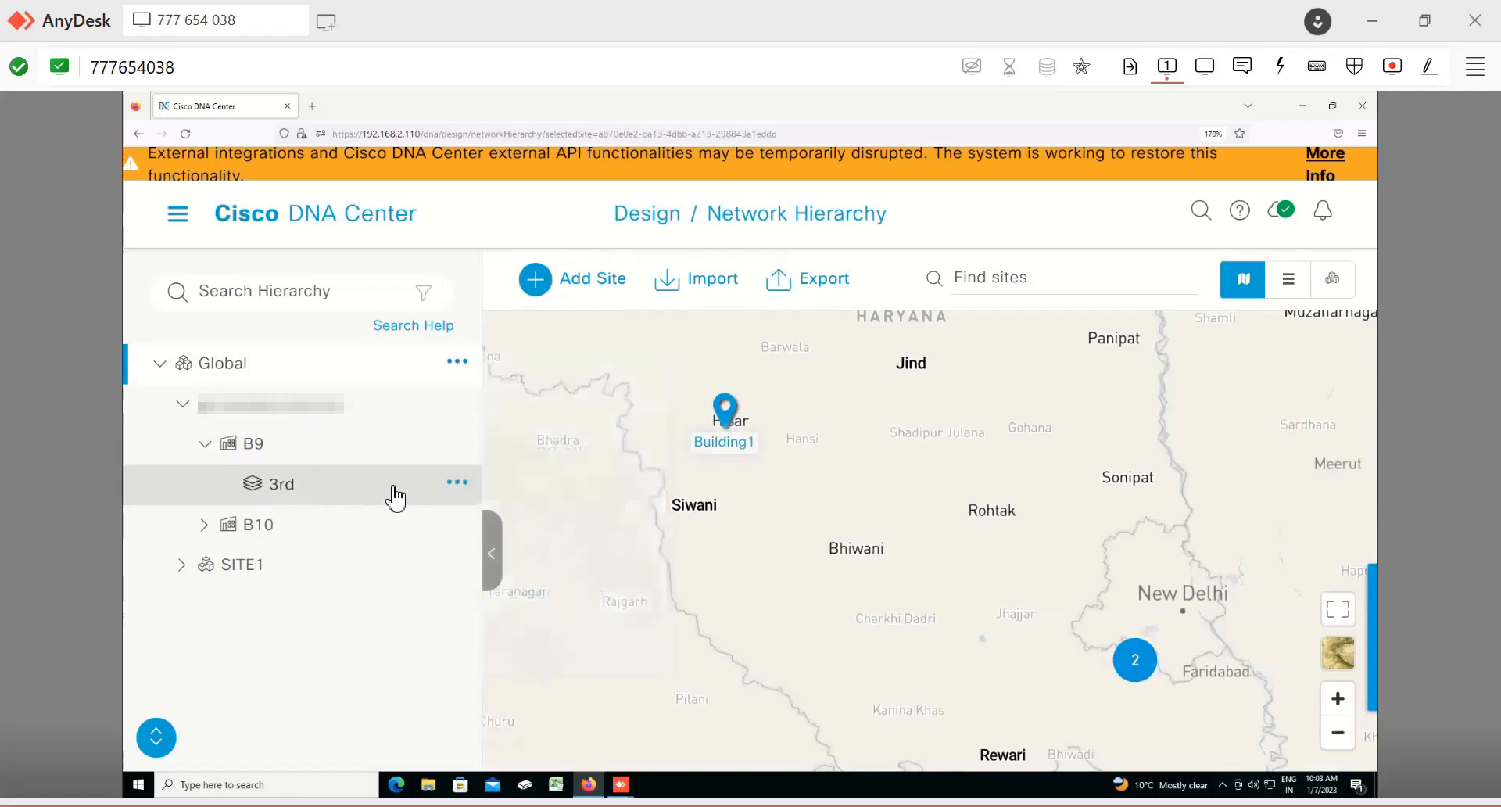
Step: Edit the 3rd floor and upload PIC.jpg from the Downloads folder as its floor image
{"action": "left_click", "coordinate": [467, 492]}
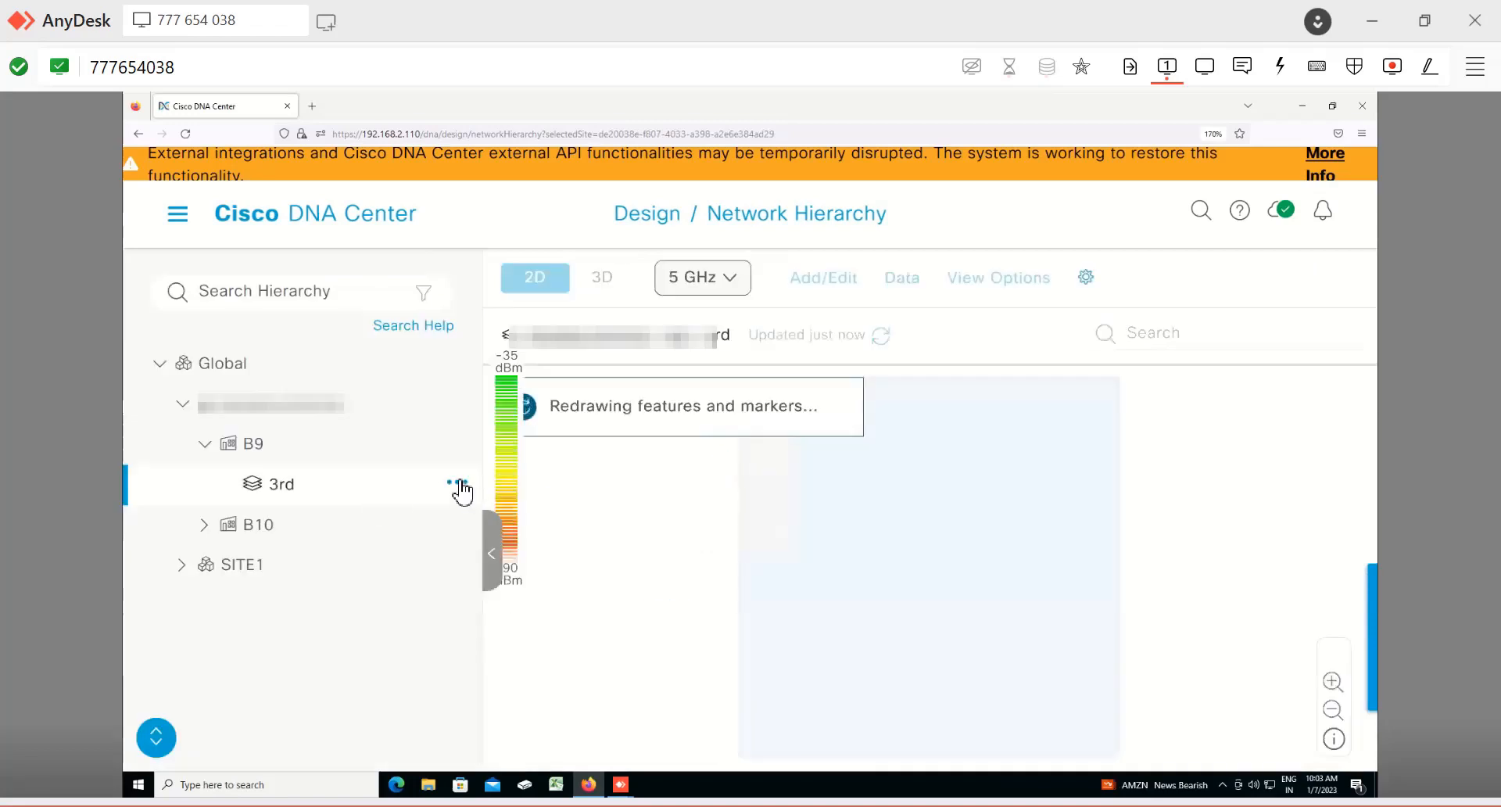
{"action": "left_click", "coordinate": [460, 490]}
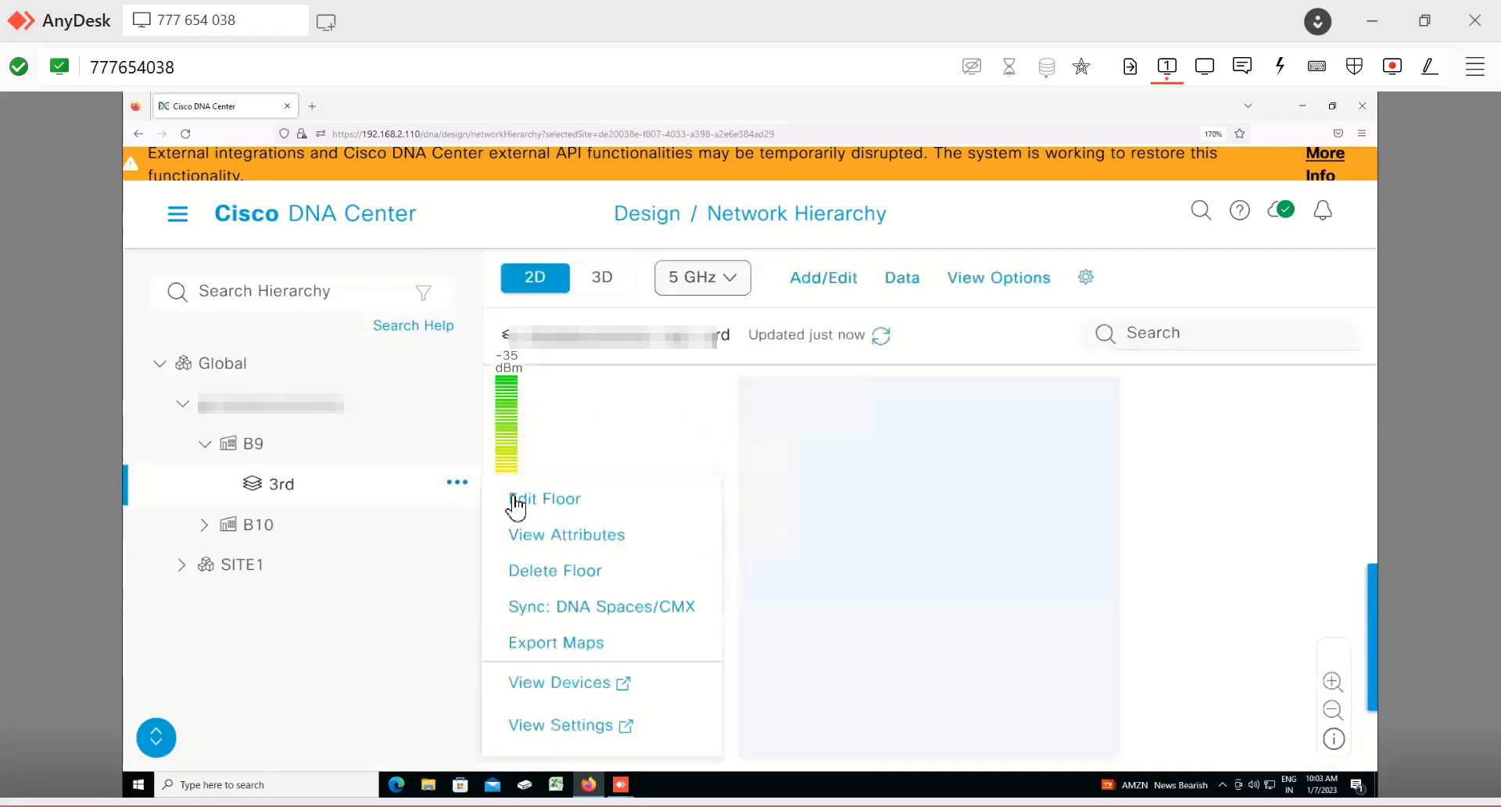
{"action": "left_click", "coordinate": [553, 512]}
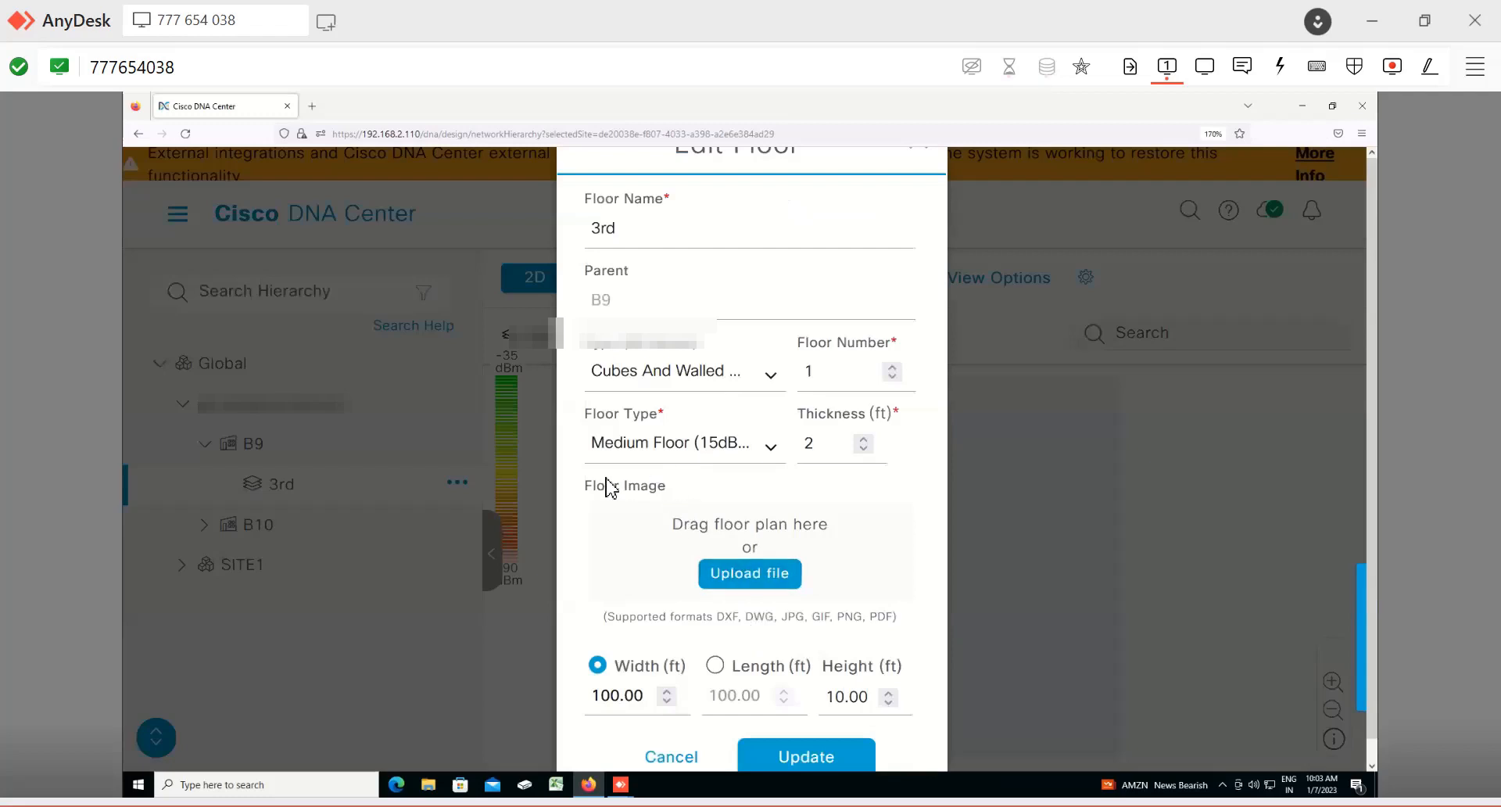
{"action": "triple_click", "coordinate": [580, 491]}
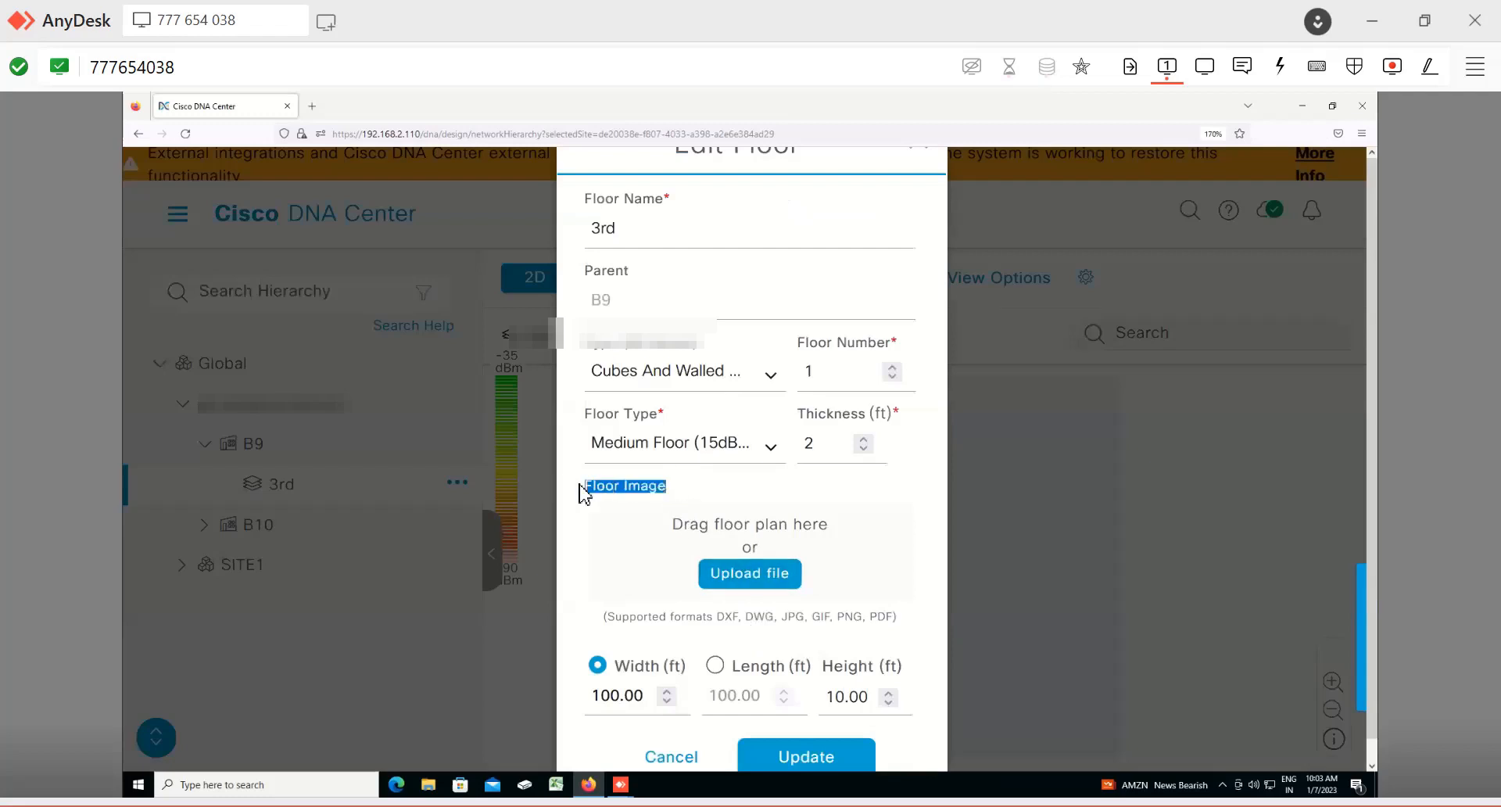
{"action": "left_click", "coordinate": [687, 482]}
{"action": "left_click", "coordinate": [729, 574]}
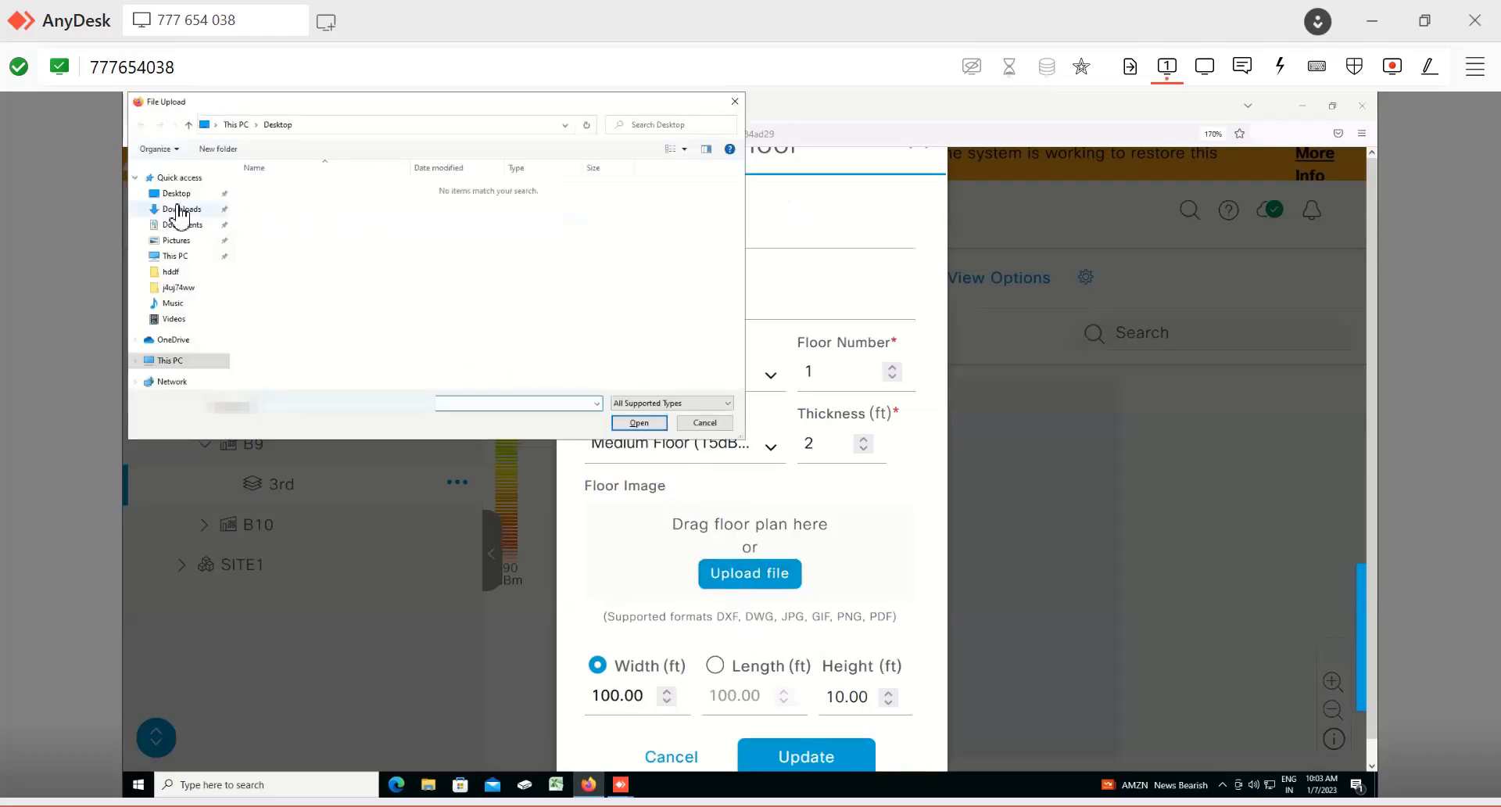
{"action": "left_click", "coordinate": [174, 213]}
{"action": "left_click", "coordinate": [175, 242]}
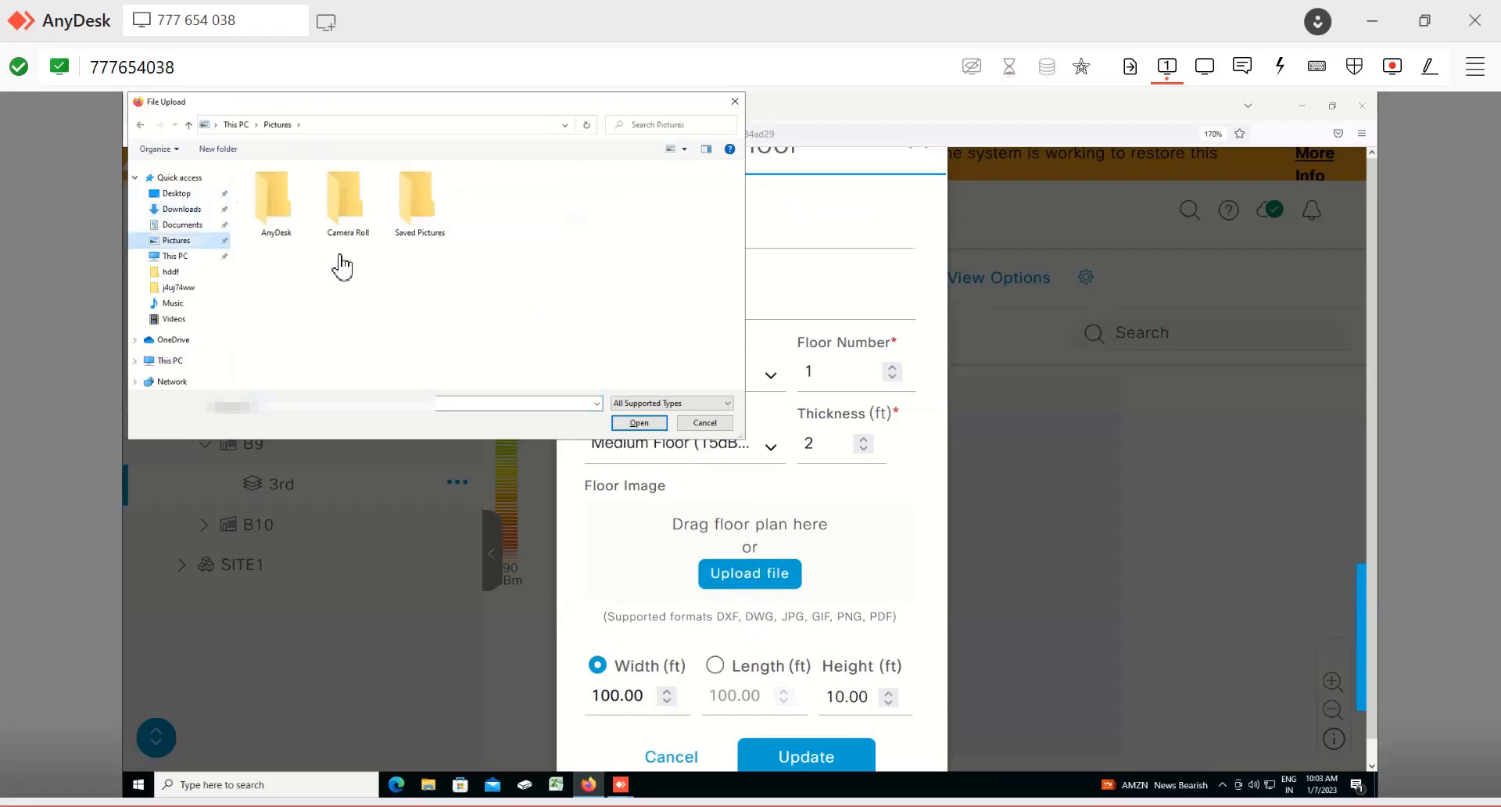
{"action": "left_click", "coordinate": [185, 226]}
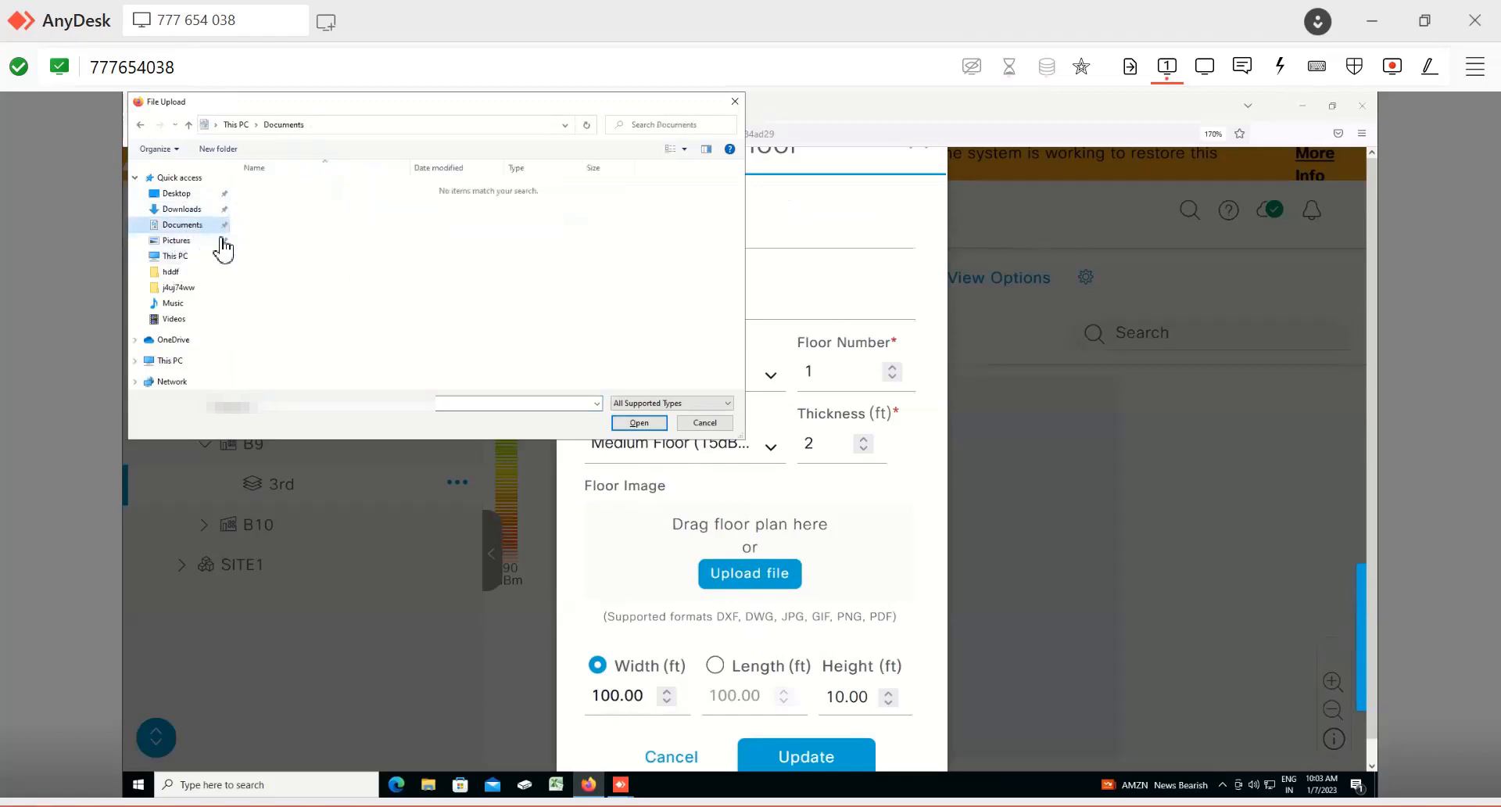
{"action": "left_click", "coordinate": [192, 210]}
{"action": "left_click", "coordinate": [265, 269]}
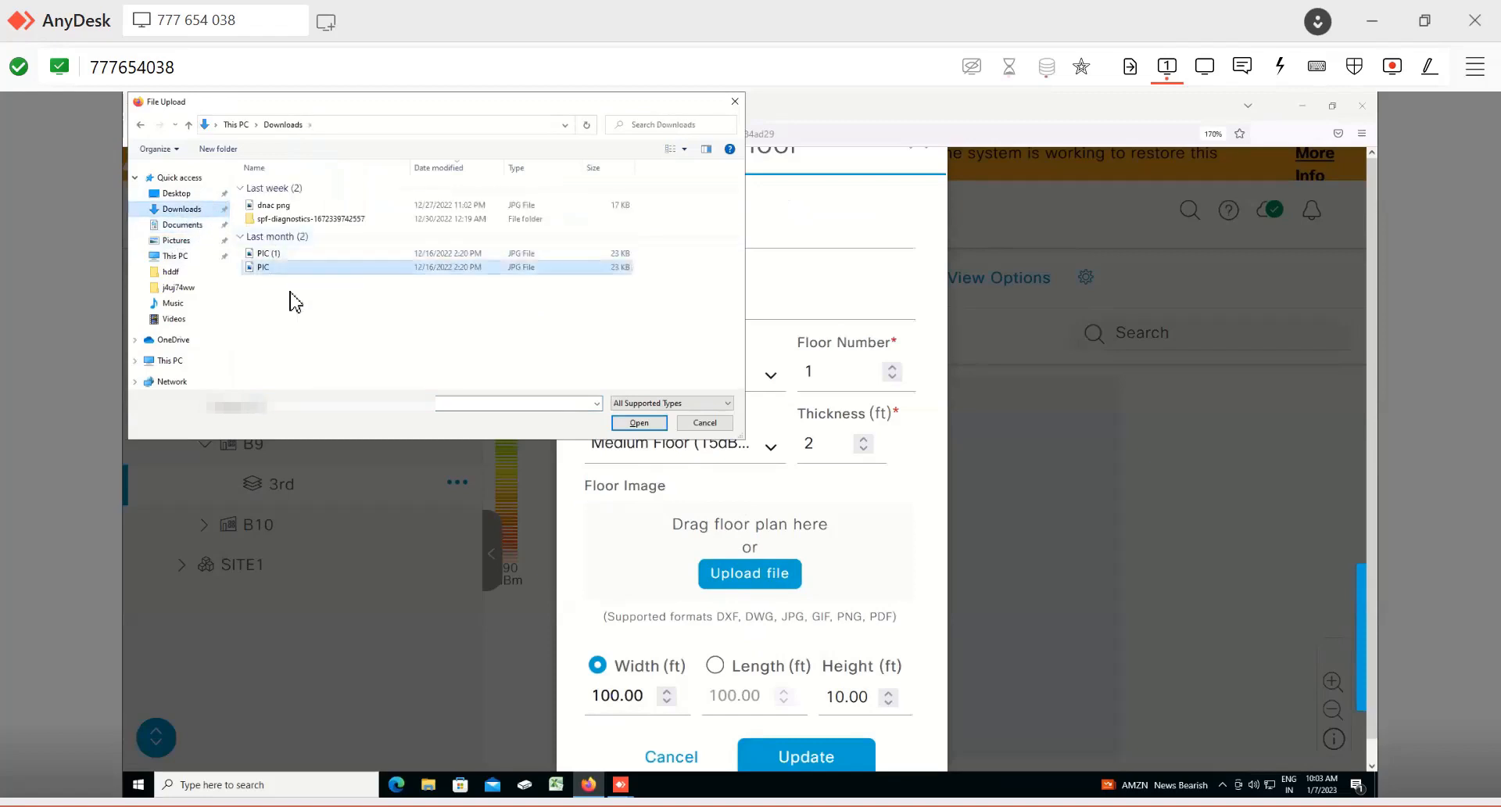
{"action": "left_click", "coordinate": [637, 423]}
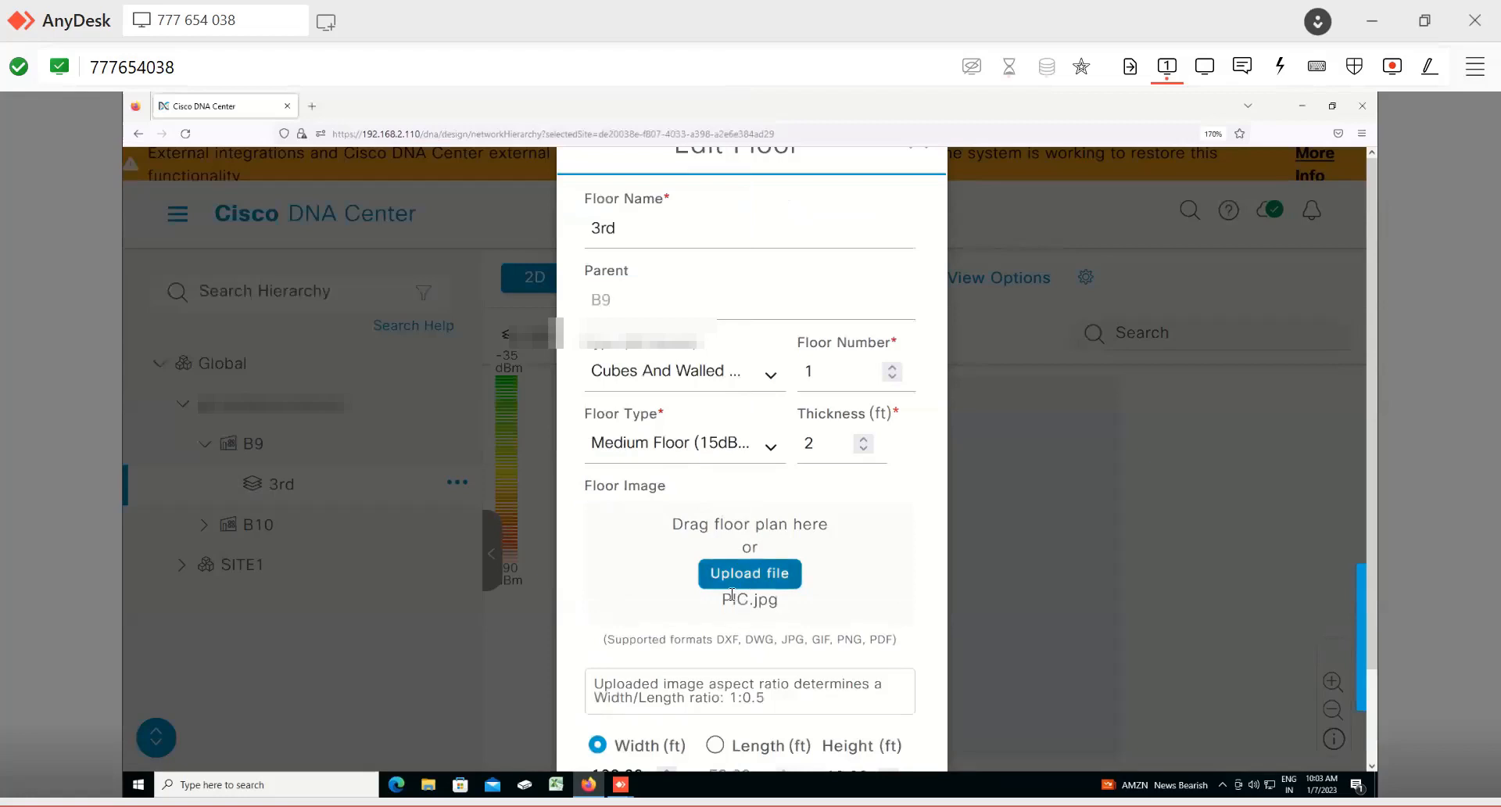
{"action": "scroll", "coordinate": [742, 625], "scroll_direction": "down", "scroll_amount": 3}
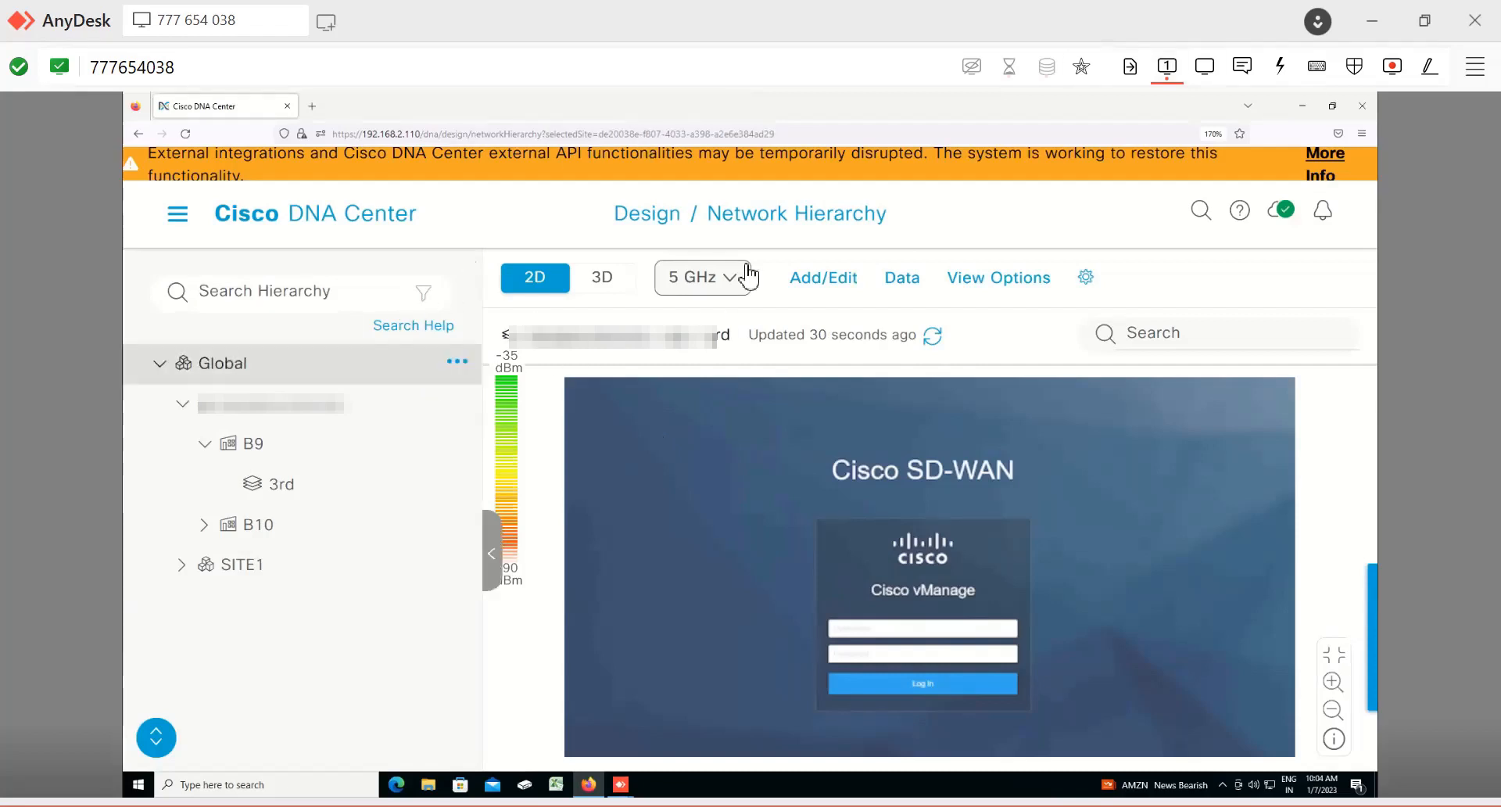
Step: Open Network Settings under Design for the Global site
{"action": "left_click", "coordinate": [176, 222]}
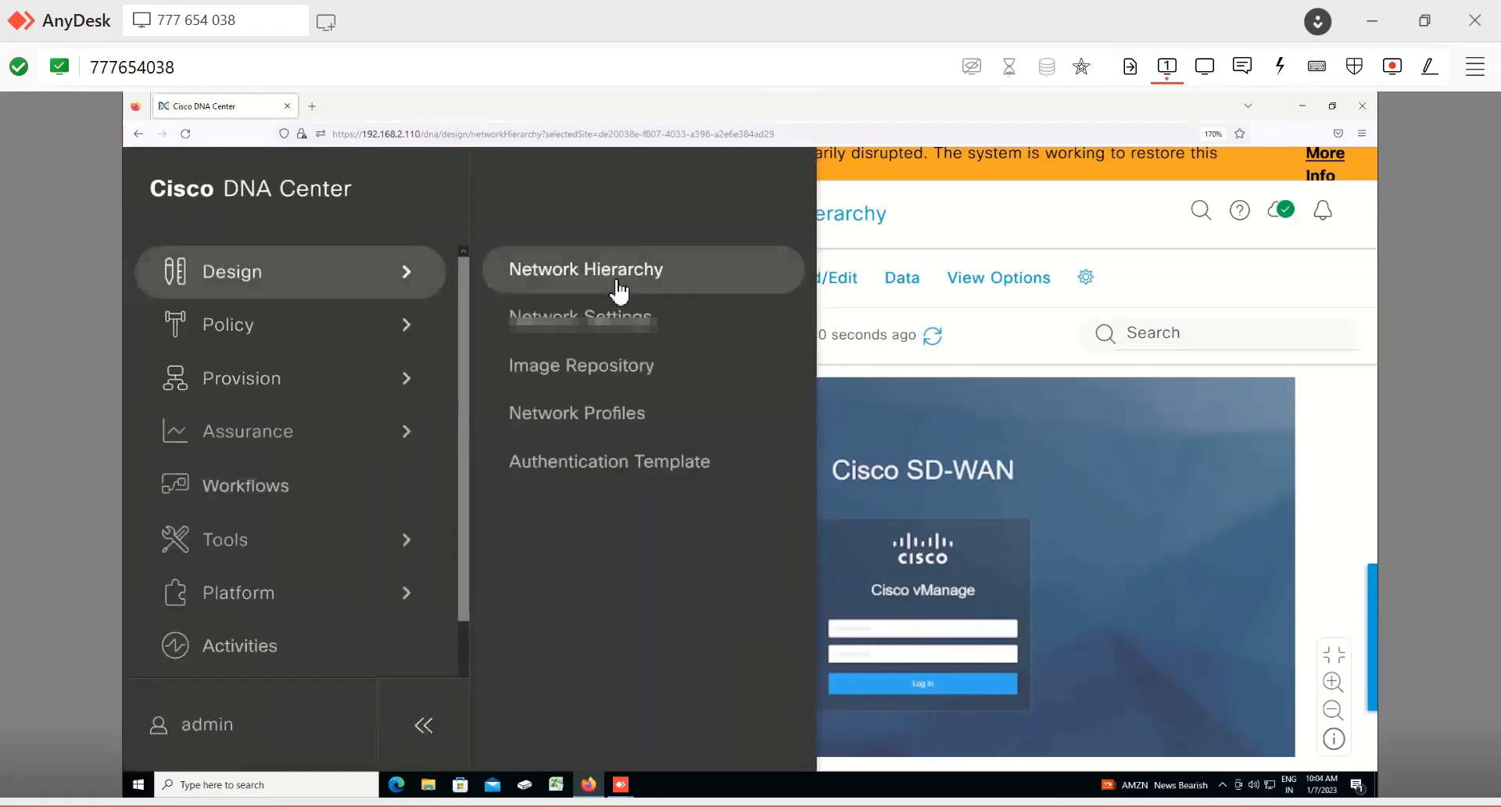
{"action": "left_click", "coordinate": [602, 315]}
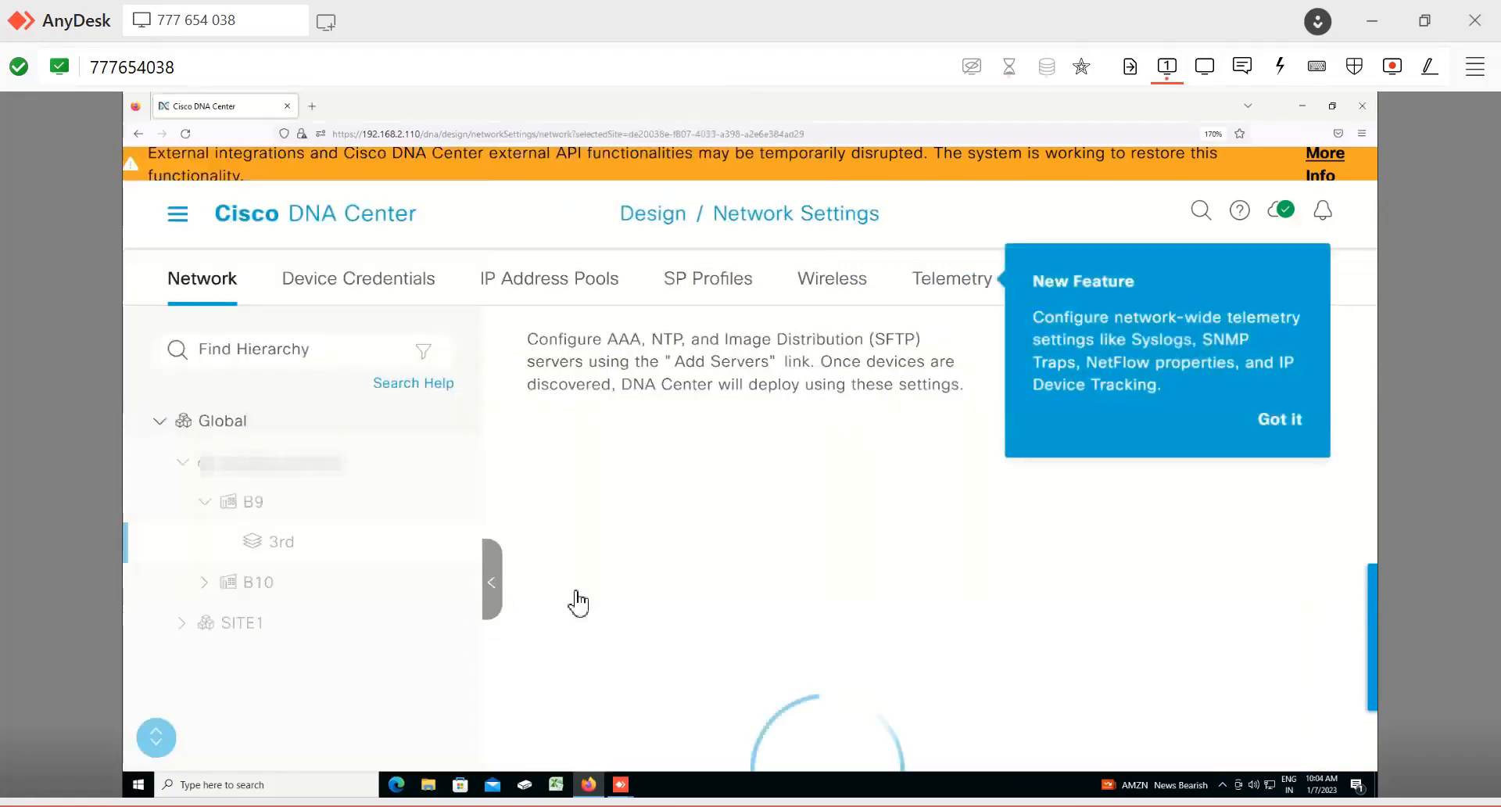
{"action": "left_click", "coordinate": [234, 420]}
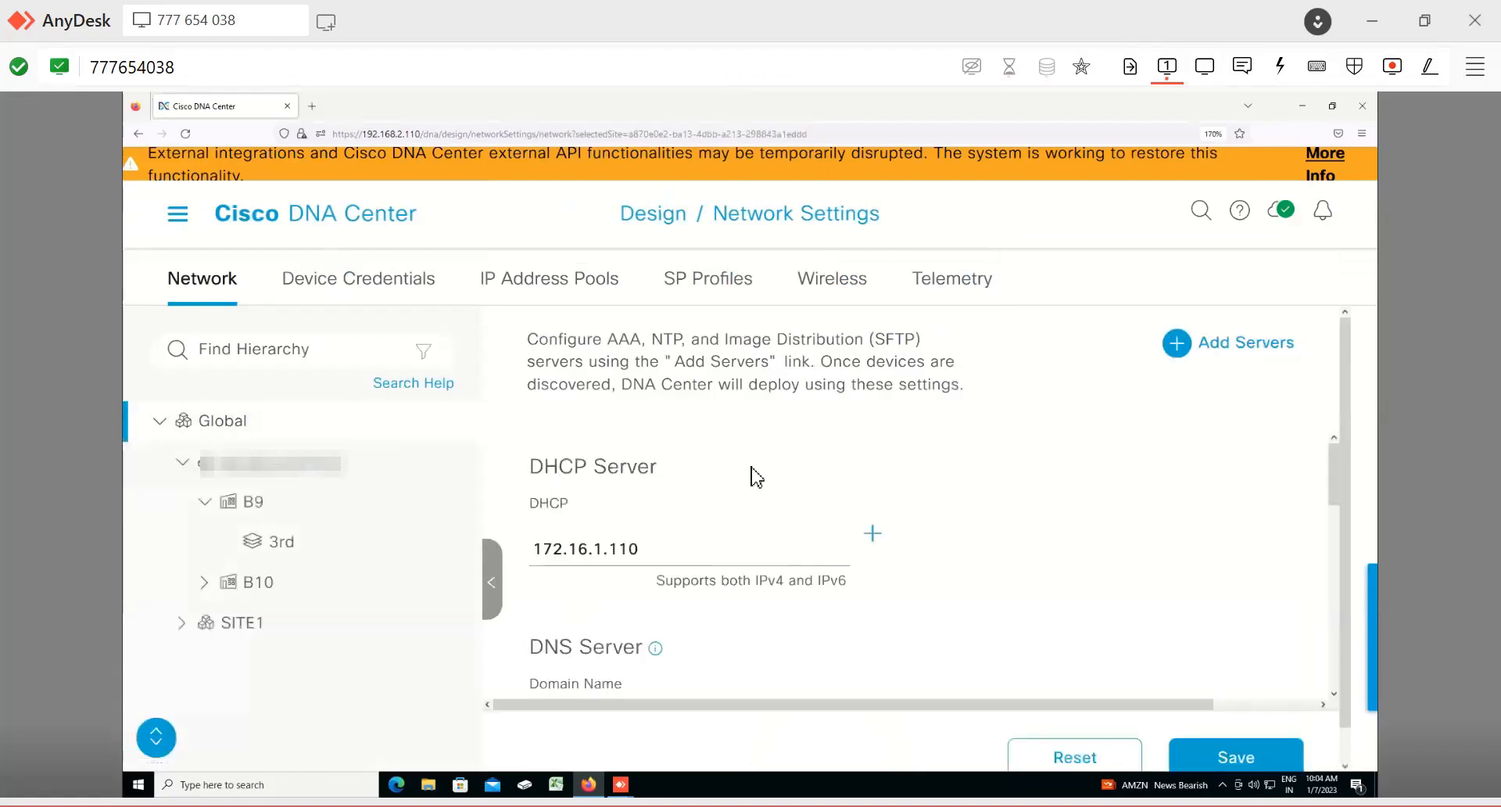
Step: Examine the Global network settings for DHCP server, DNS server, time zone and message of the day
{"action": "scroll", "coordinate": [633, 547], "scroll_direction": "down", "scroll_amount": 5}
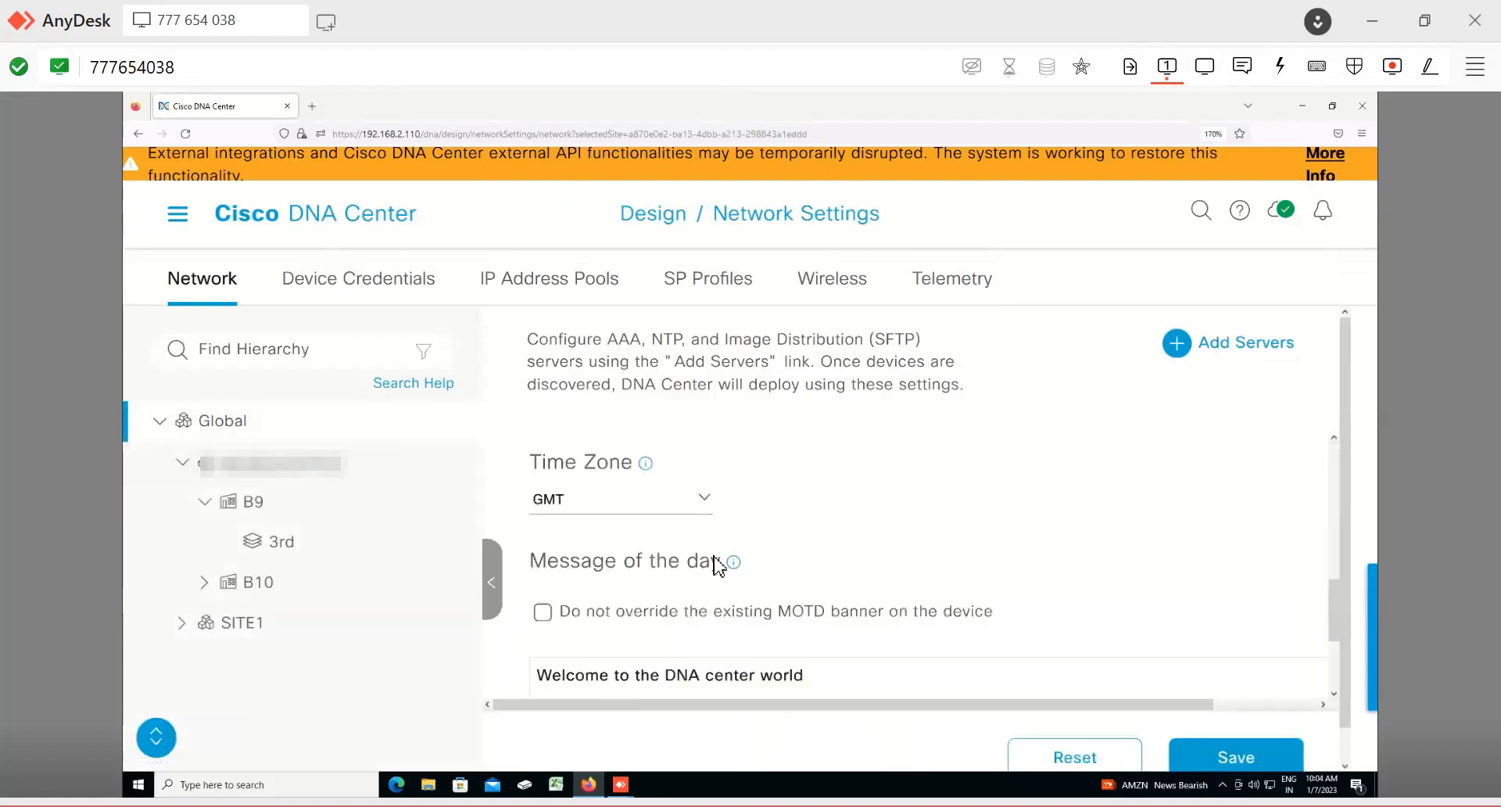
{"action": "scroll", "coordinate": [688, 524], "scroll_direction": "up", "scroll_amount": 5}
{"action": "triple_click", "coordinate": [718, 556]}
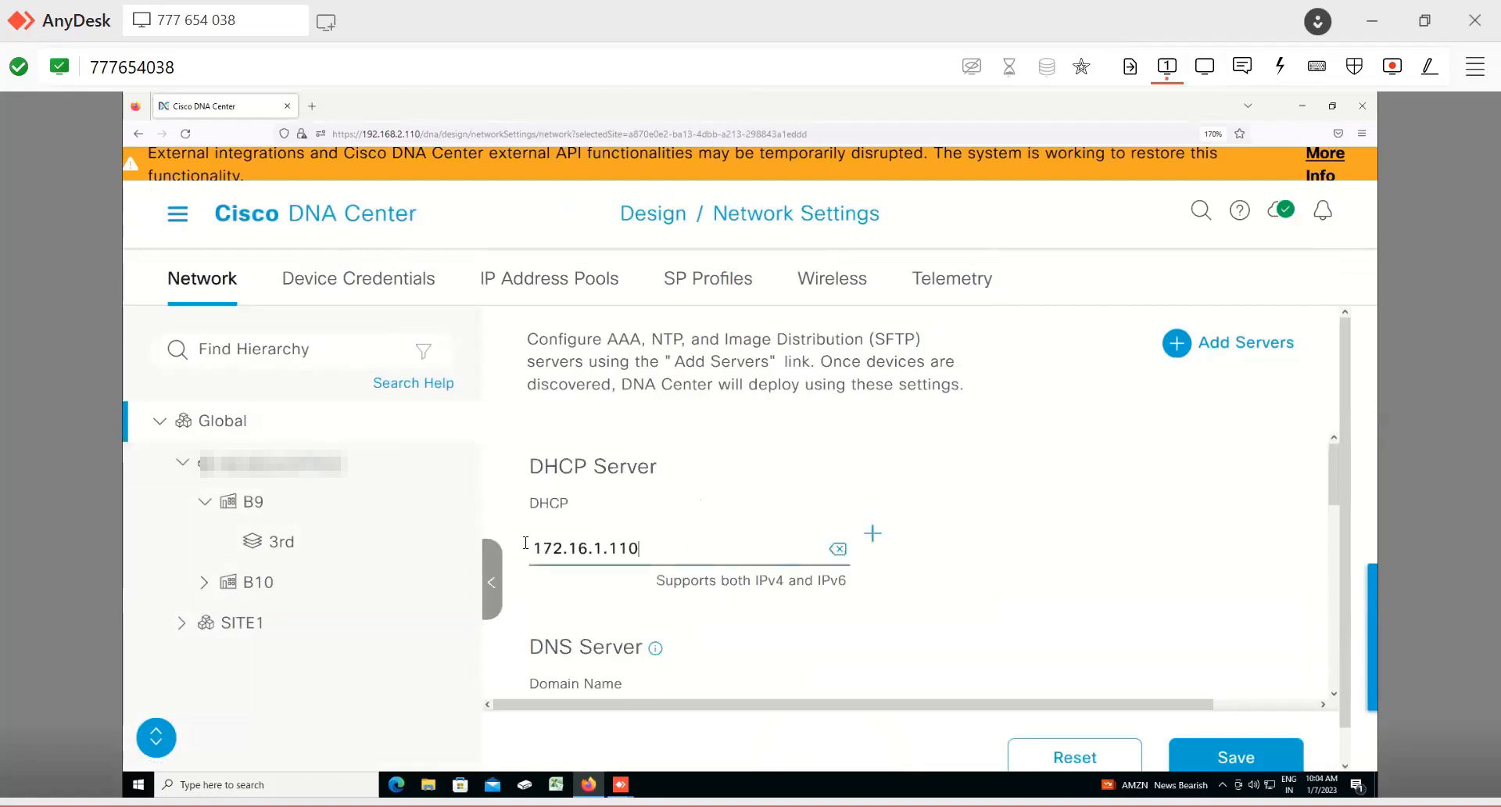
{"action": "scroll", "coordinate": [737, 556], "scroll_direction": "down", "scroll_amount": 5}
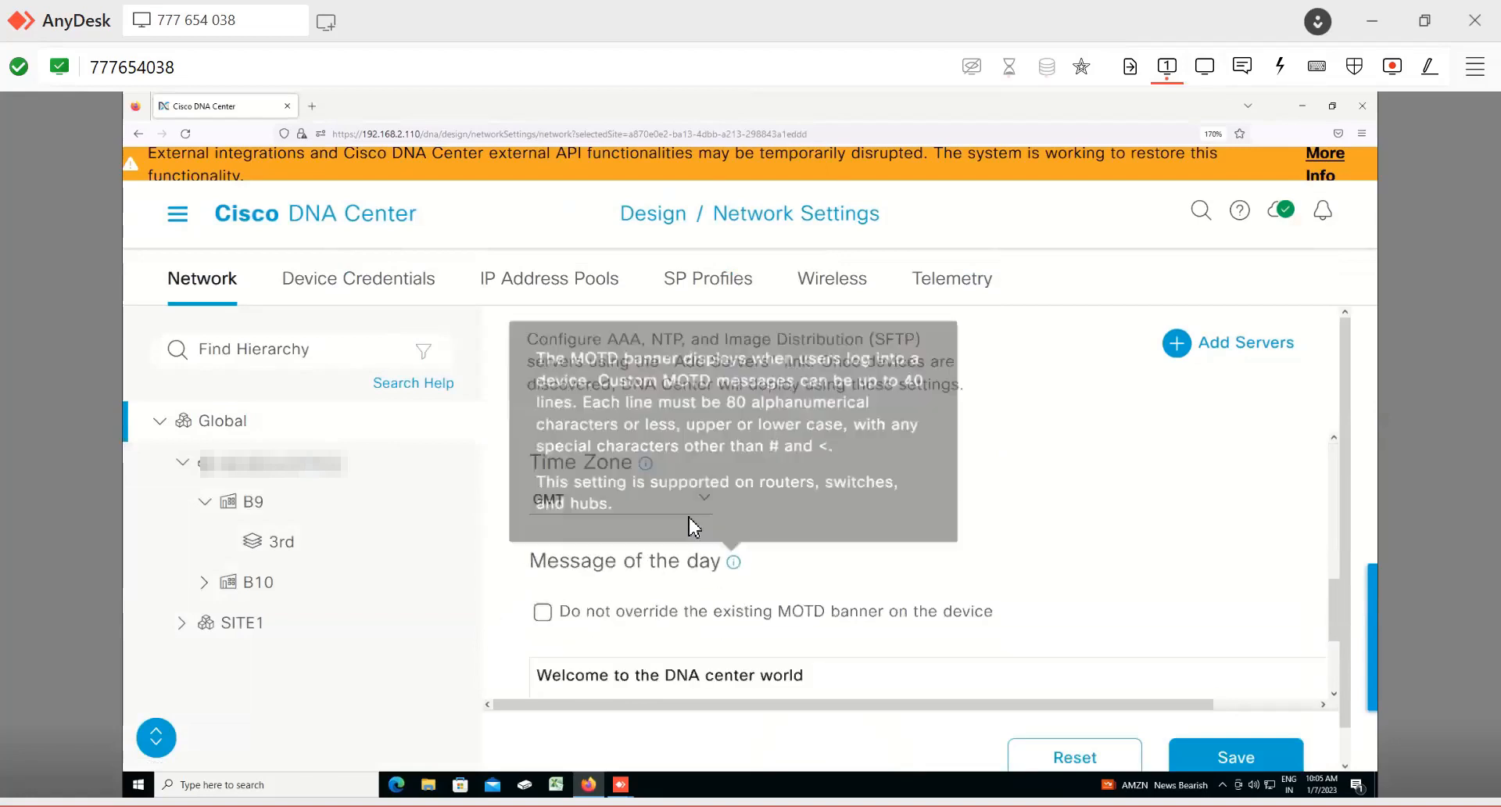
{"action": "scroll", "coordinate": [692, 528], "scroll_direction": "up", "scroll_amount": 2}
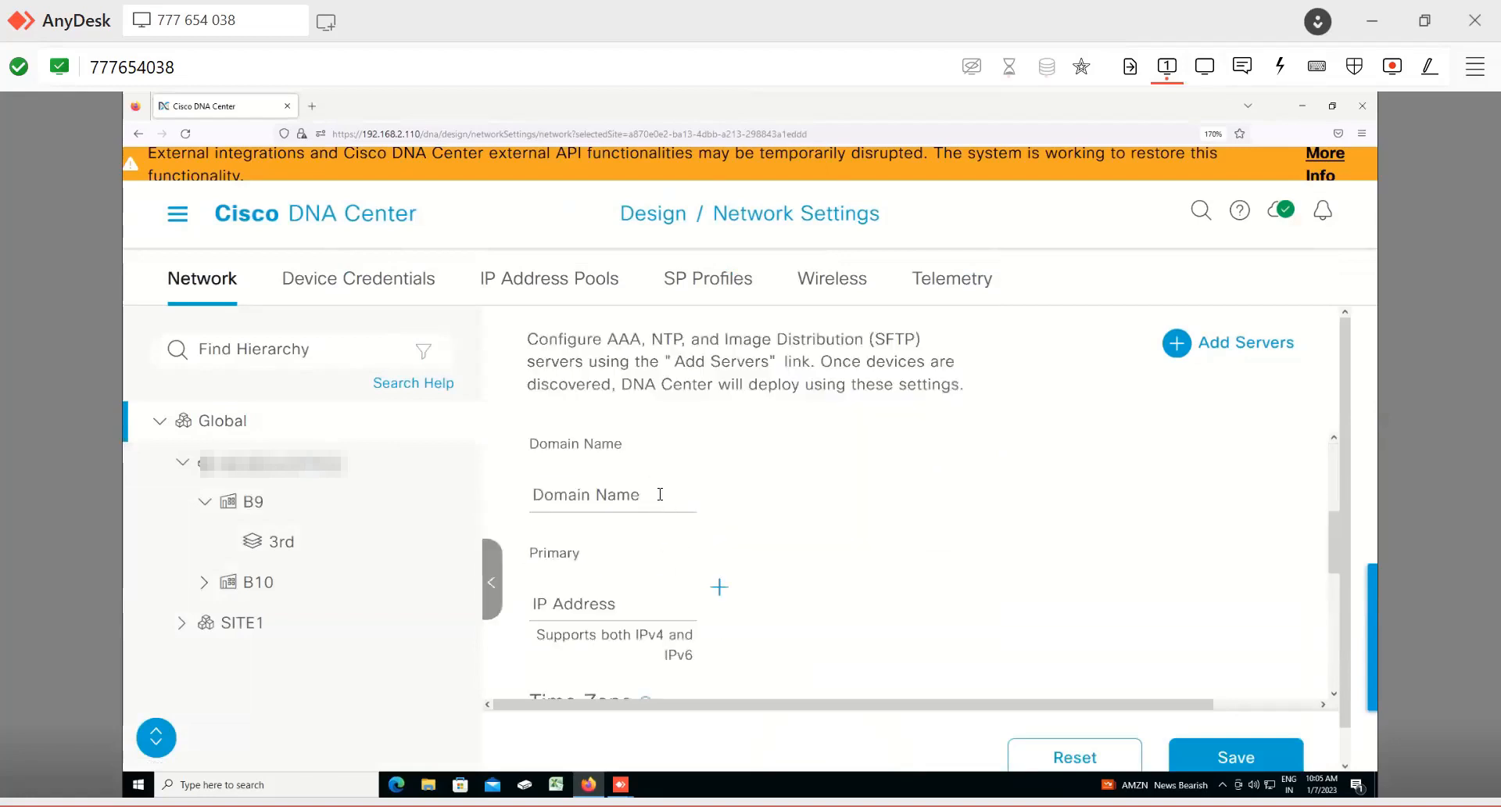
{"action": "left_click", "coordinate": [660, 494]}
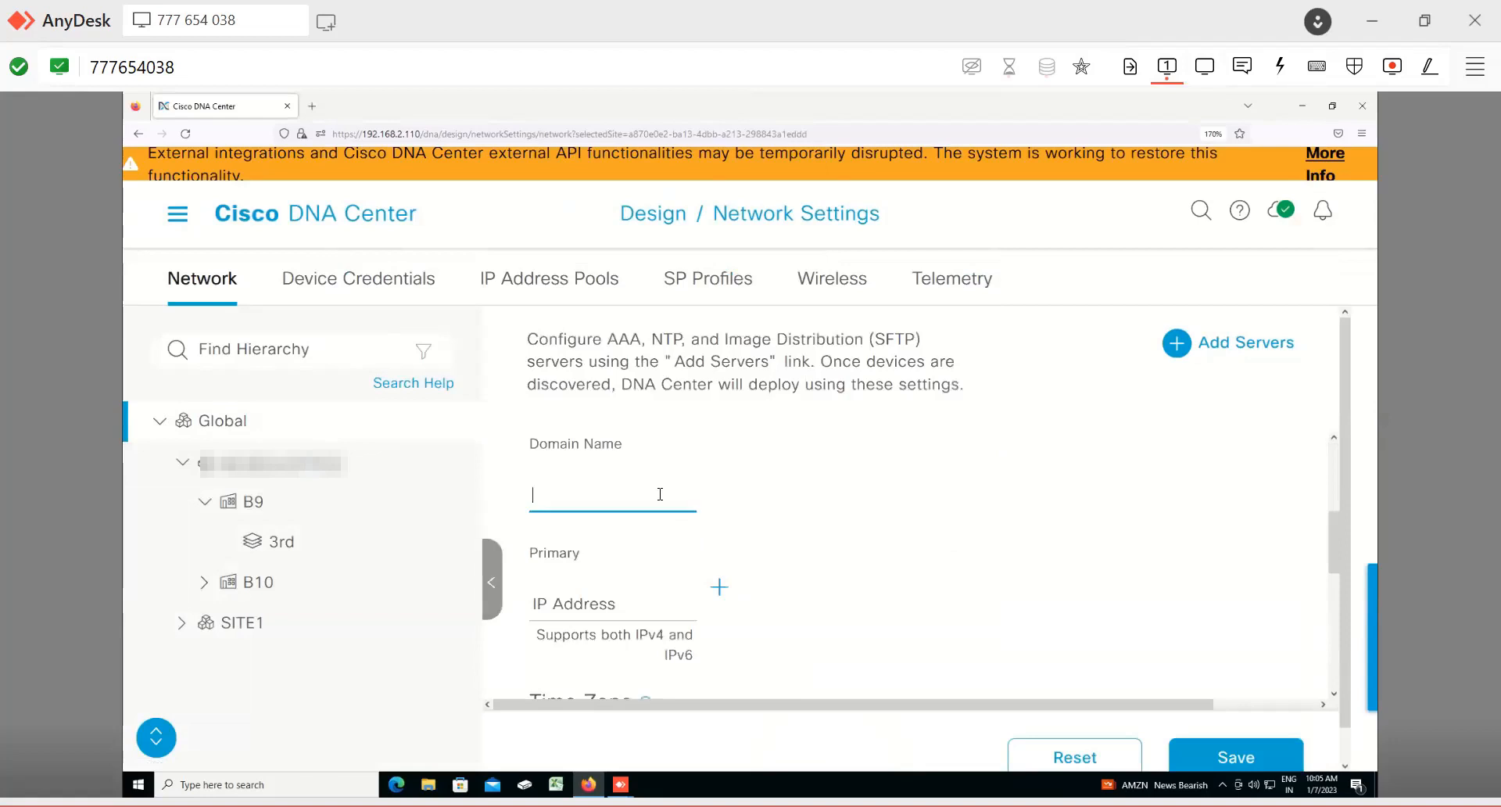
{"action": "left_click", "coordinate": [622, 595]}
{"action": "scroll", "coordinate": [664, 547], "scroll_direction": "down", "scroll_amount": 3}
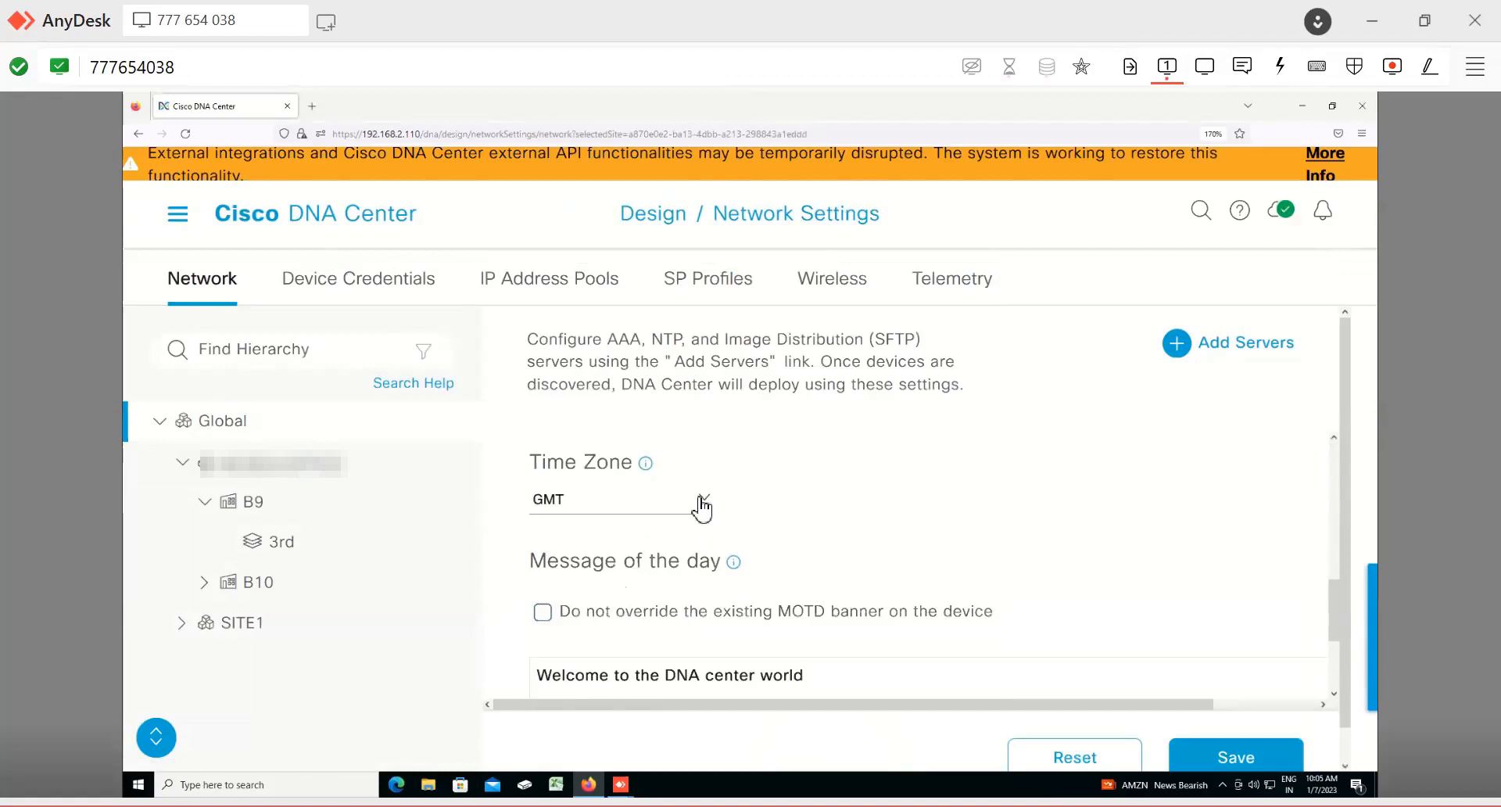
{"action": "scroll", "coordinate": [688, 582], "scroll_direction": "down", "scroll_amount": 2}
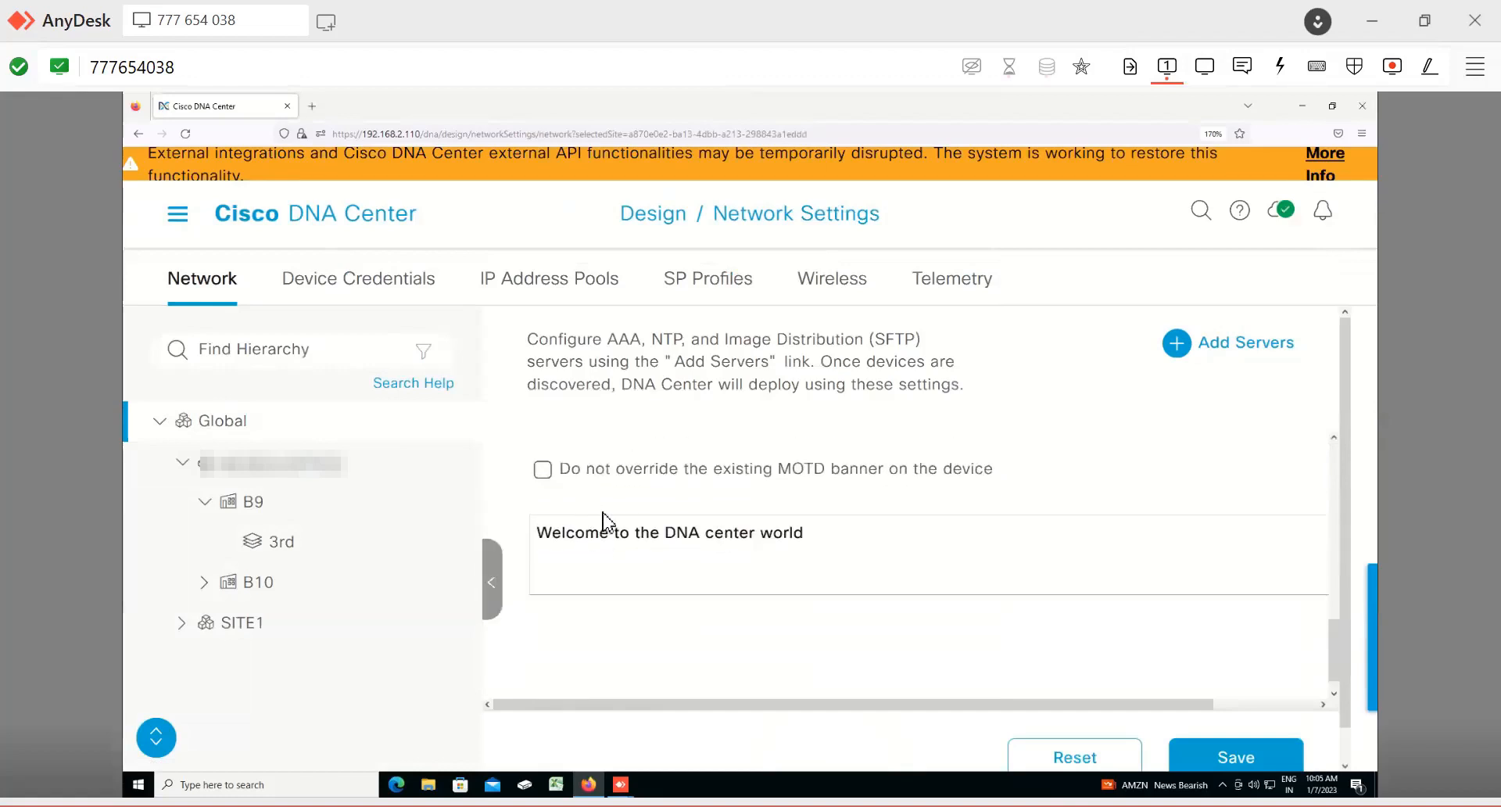
{"action": "scroll", "coordinate": [609, 521], "scroll_direction": "up", "scroll_amount": 3}
{"action": "scroll", "coordinate": [637, 577], "scroll_direction": "down", "scroll_amount": 3}
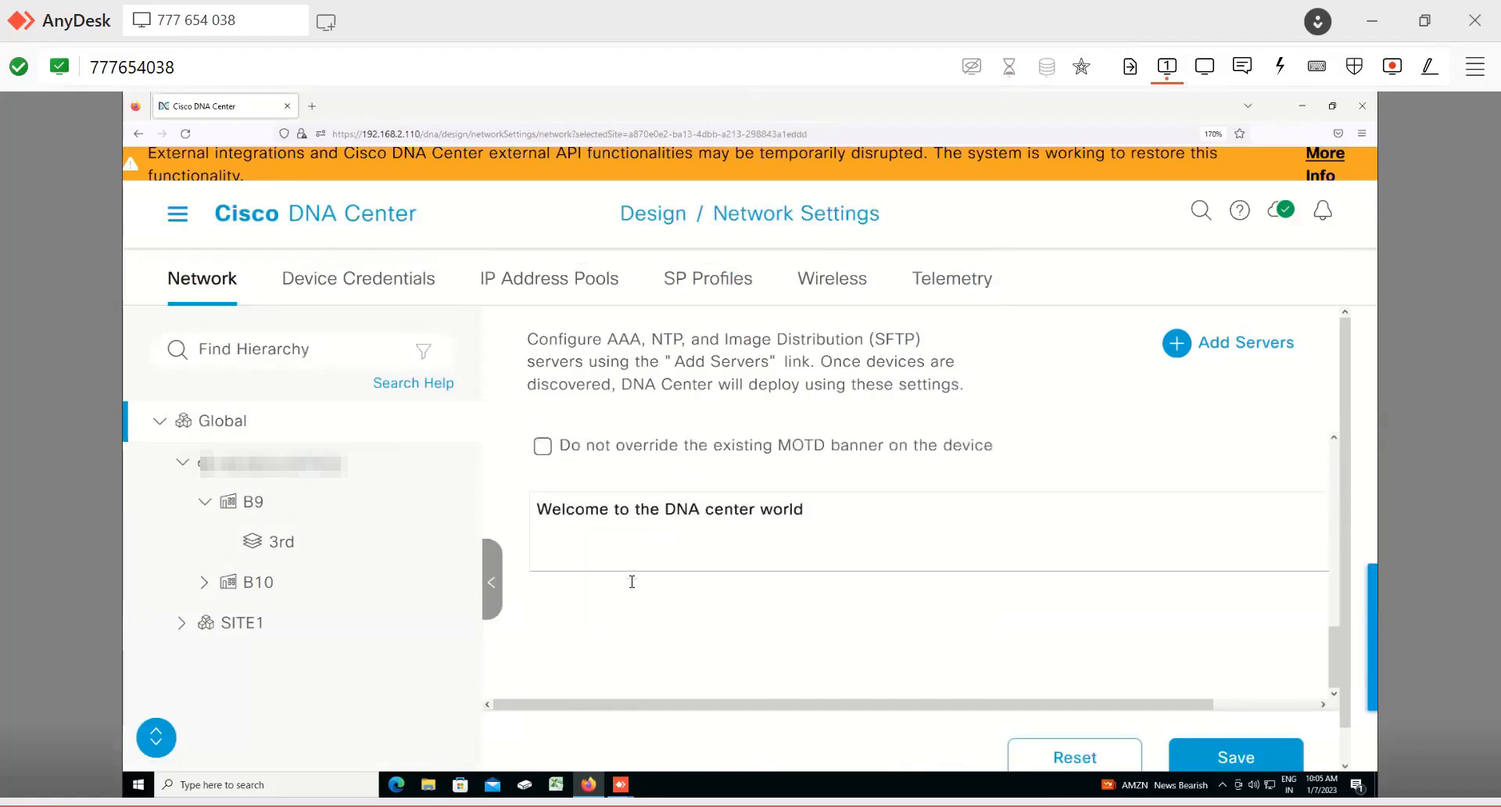
{"action": "left_click_drag", "start_coordinate": [805, 509], "coordinate": [528, 505]}
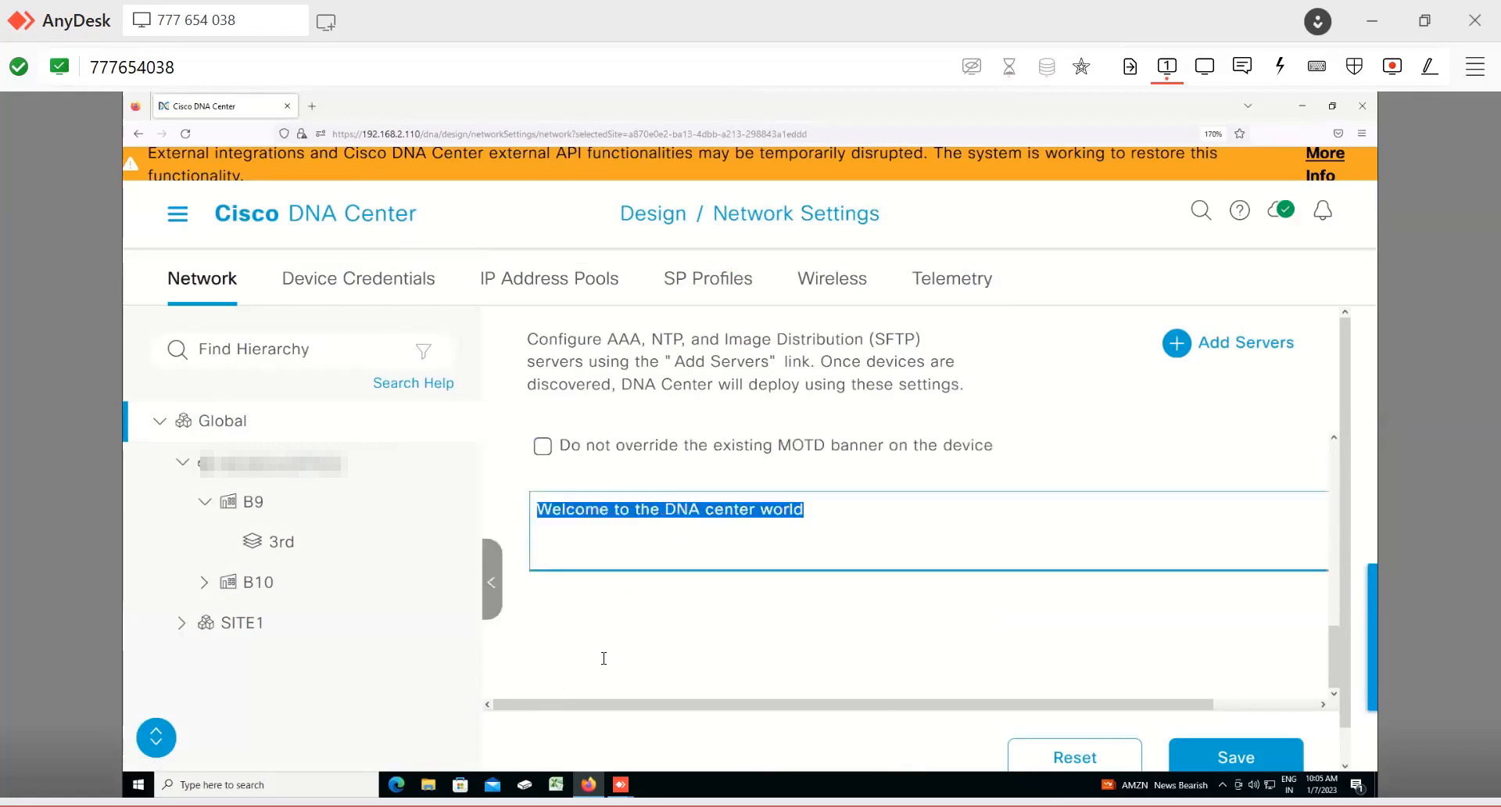
{"action": "left_click", "coordinate": [678, 667]}
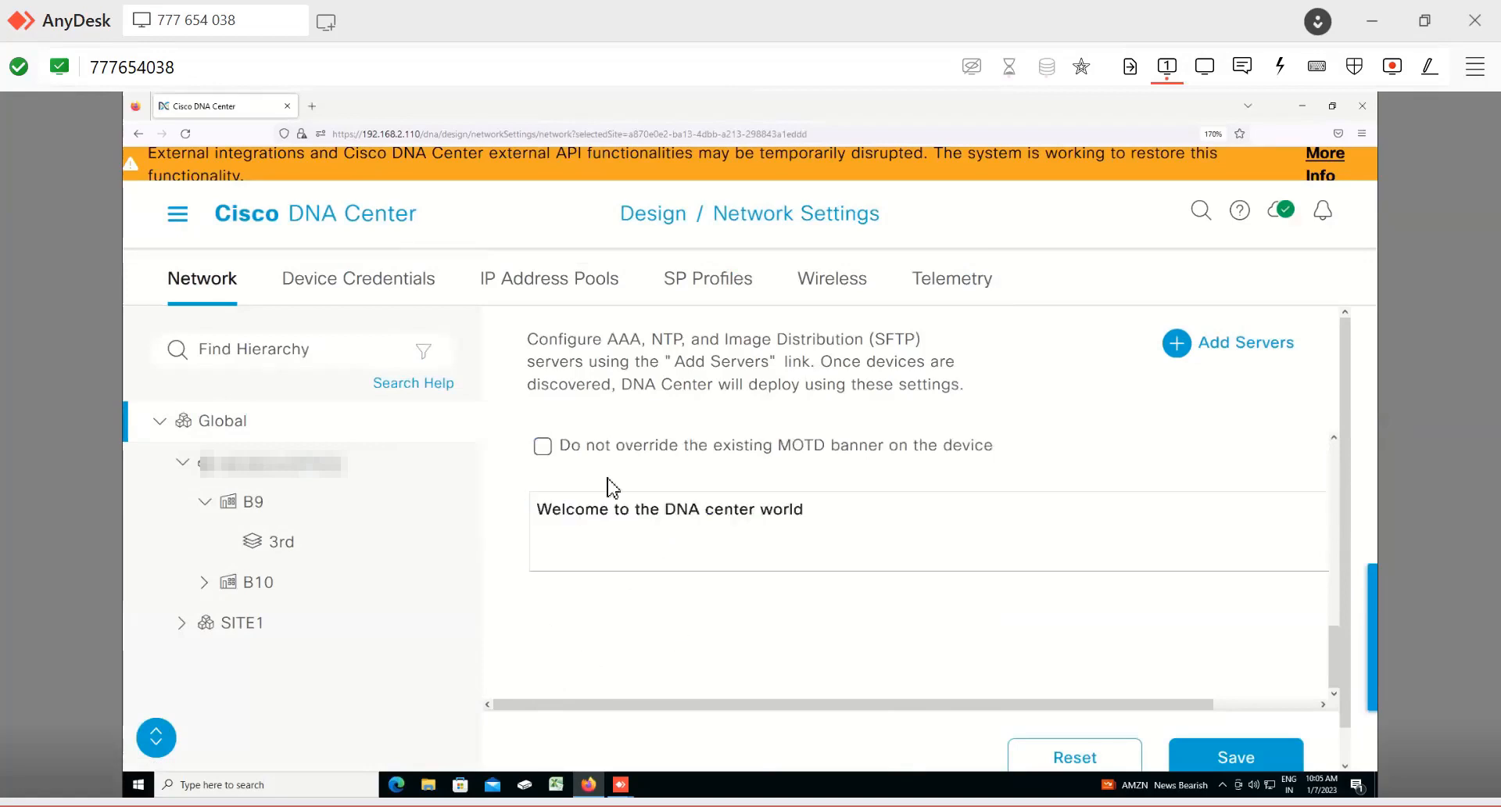
Step: Open the Device Credentials settings and review the credential cards for the Global site
{"action": "left_click", "coordinate": [367, 290]}
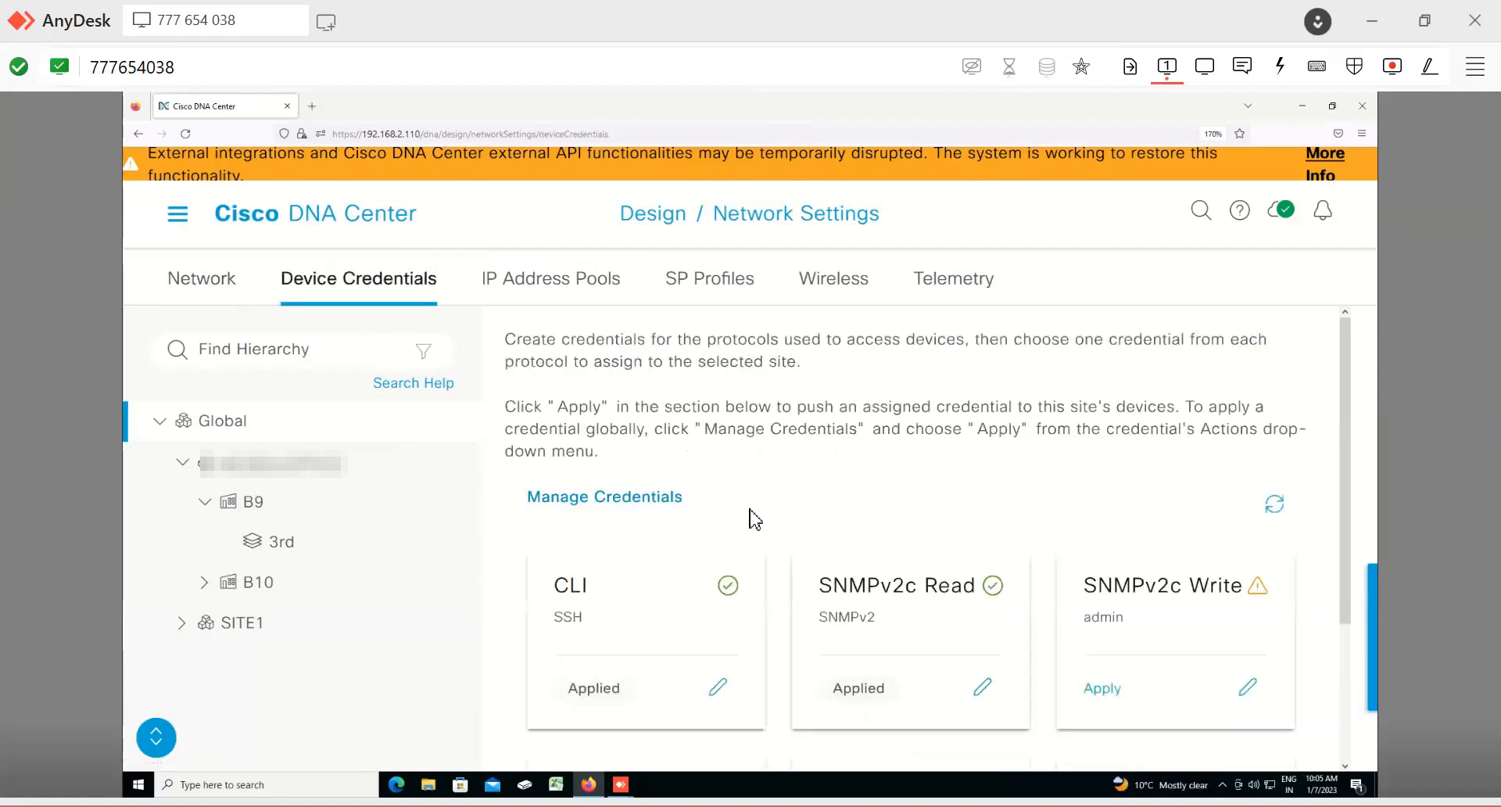
{"action": "scroll", "coordinate": [753, 519], "scroll_direction": "down", "scroll_amount": 3}
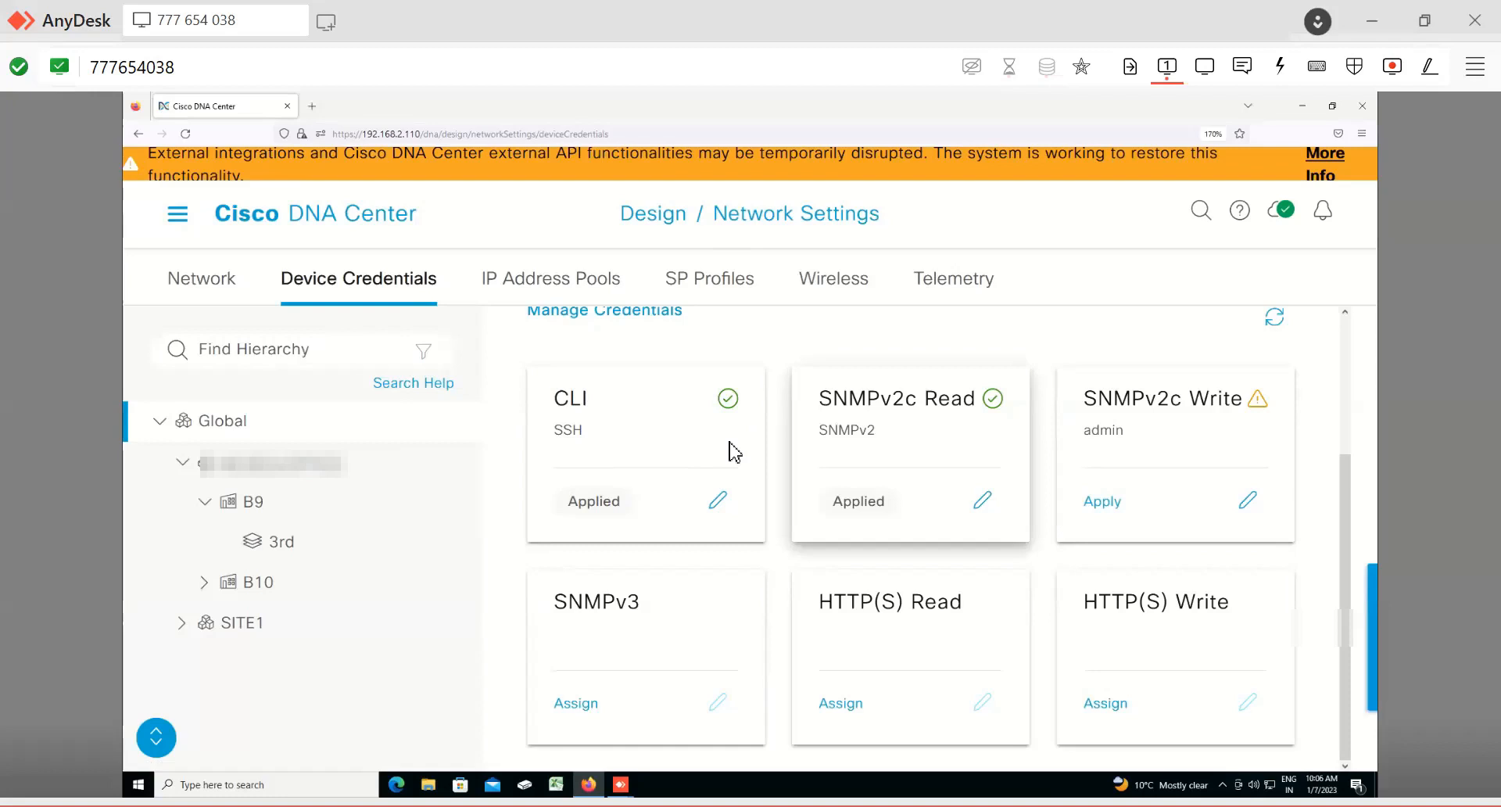
Step: Review the IP address pools defined at the Global level and then for building B9
{"action": "left_click", "coordinate": [555, 288]}
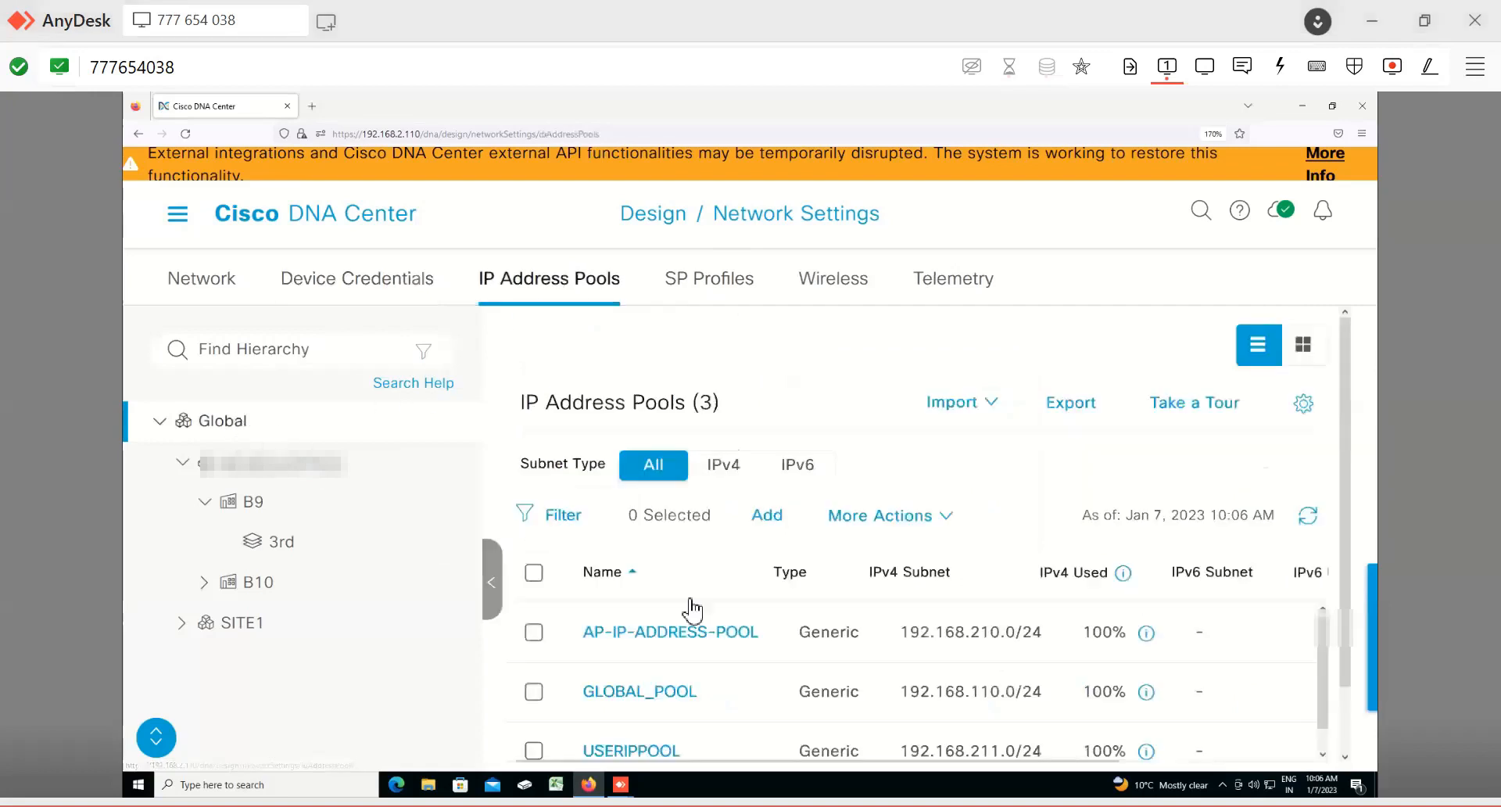
{"action": "scroll", "coordinate": [747, 616], "scroll_direction": "down", "scroll_amount": 1}
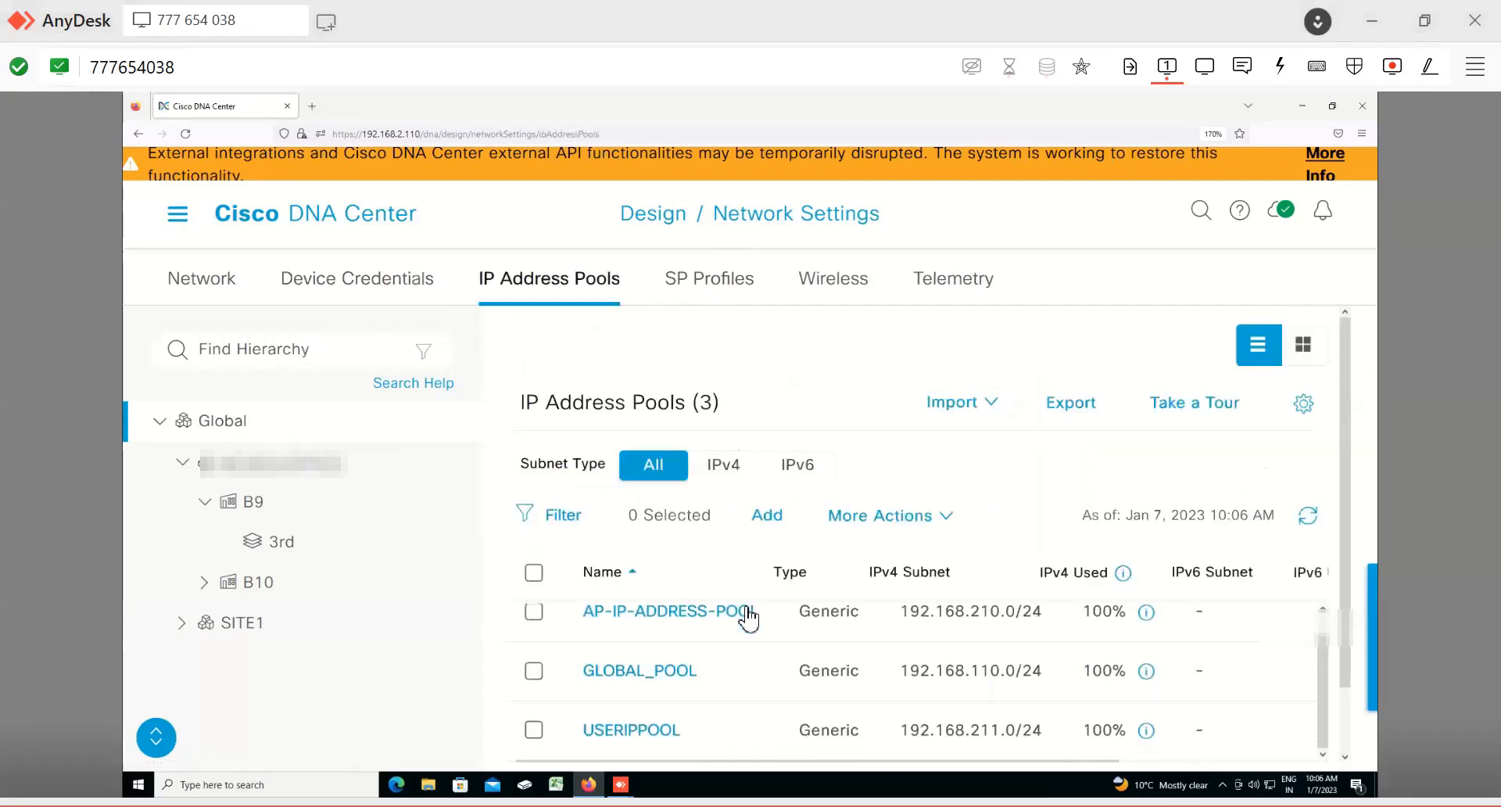
{"action": "scroll", "coordinate": [747, 614], "scroll_direction": "down", "scroll_amount": 1}
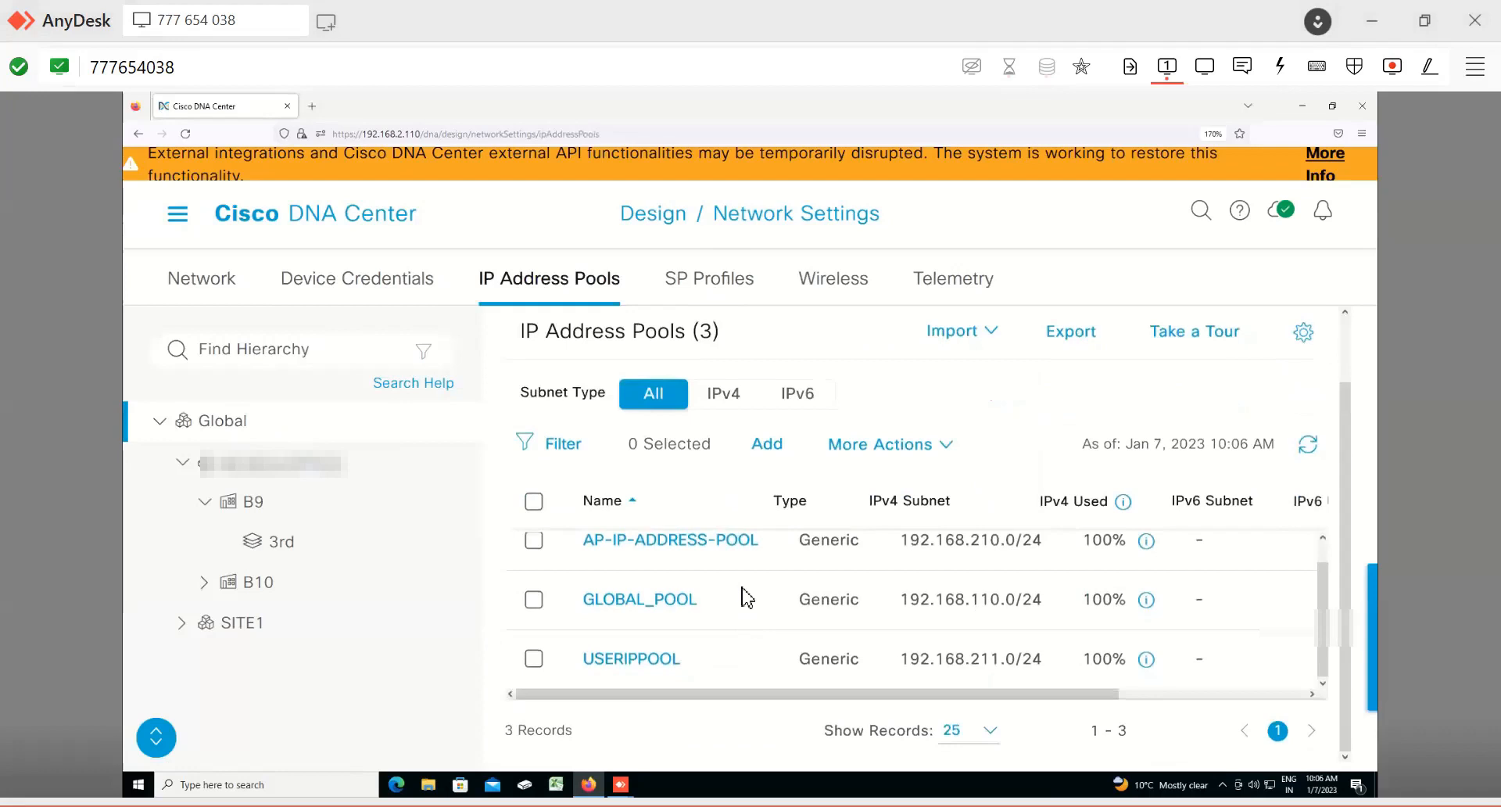
{"action": "scroll", "coordinate": [747, 598], "scroll_direction": "up", "scroll_amount": 1}
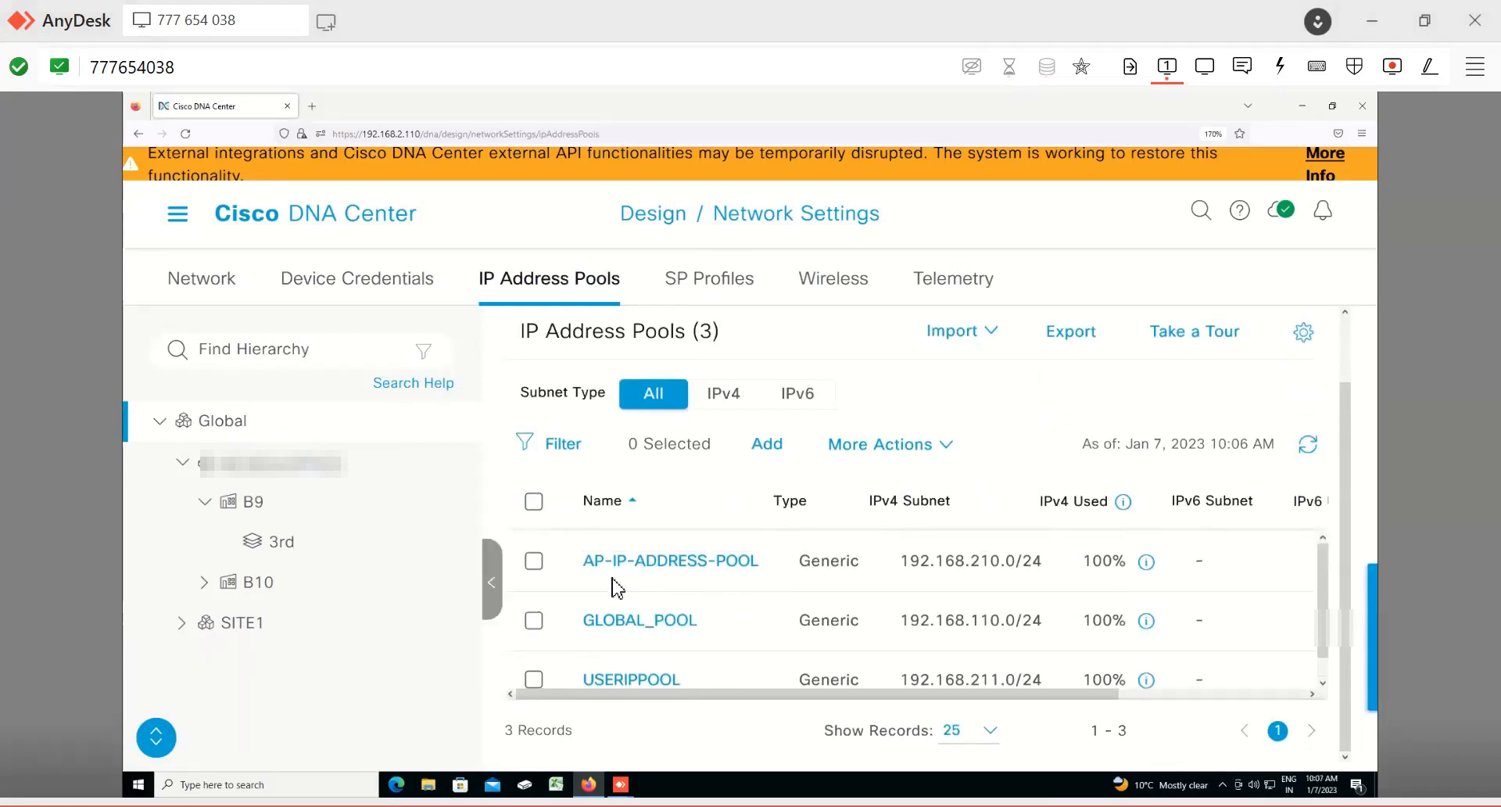
{"action": "scroll", "coordinate": [614, 602], "scroll_direction": "down", "scroll_amount": 1}
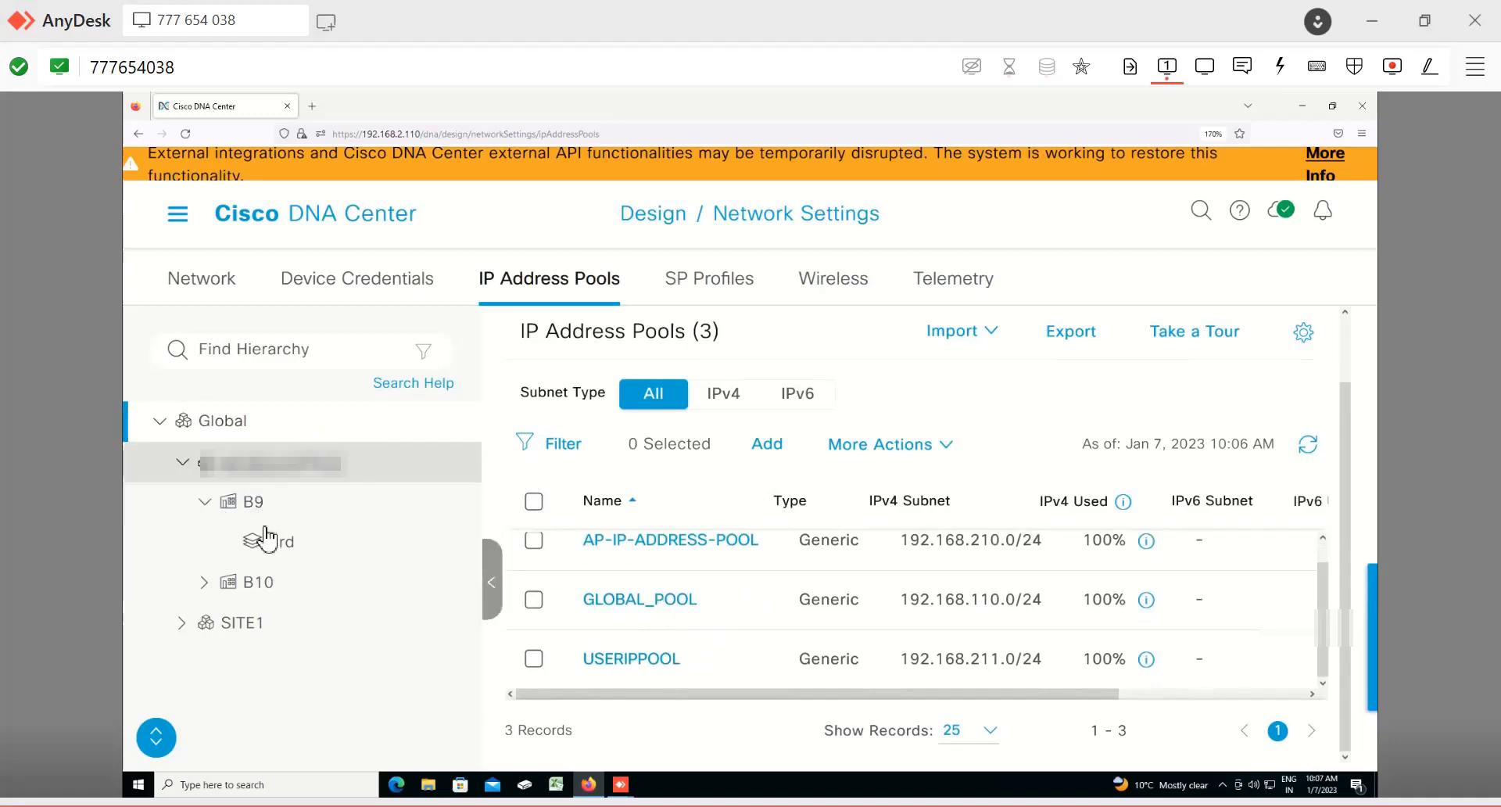
{"action": "left_click", "coordinate": [249, 500]}
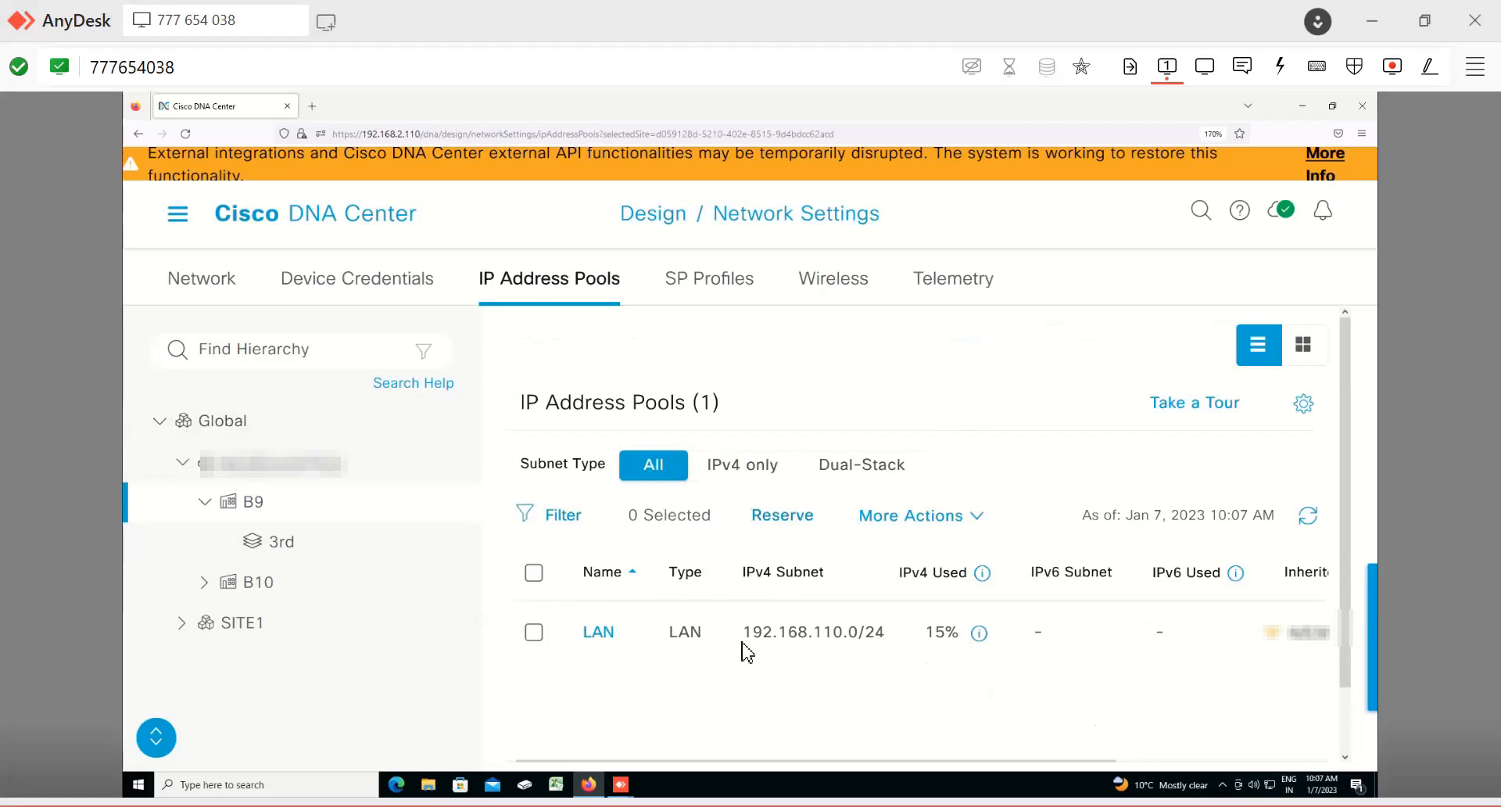
Step: Try to add a QoS SP profile named ABC with a 5 Class model for Global and save the settings
{"action": "left_click", "coordinate": [705, 288]}
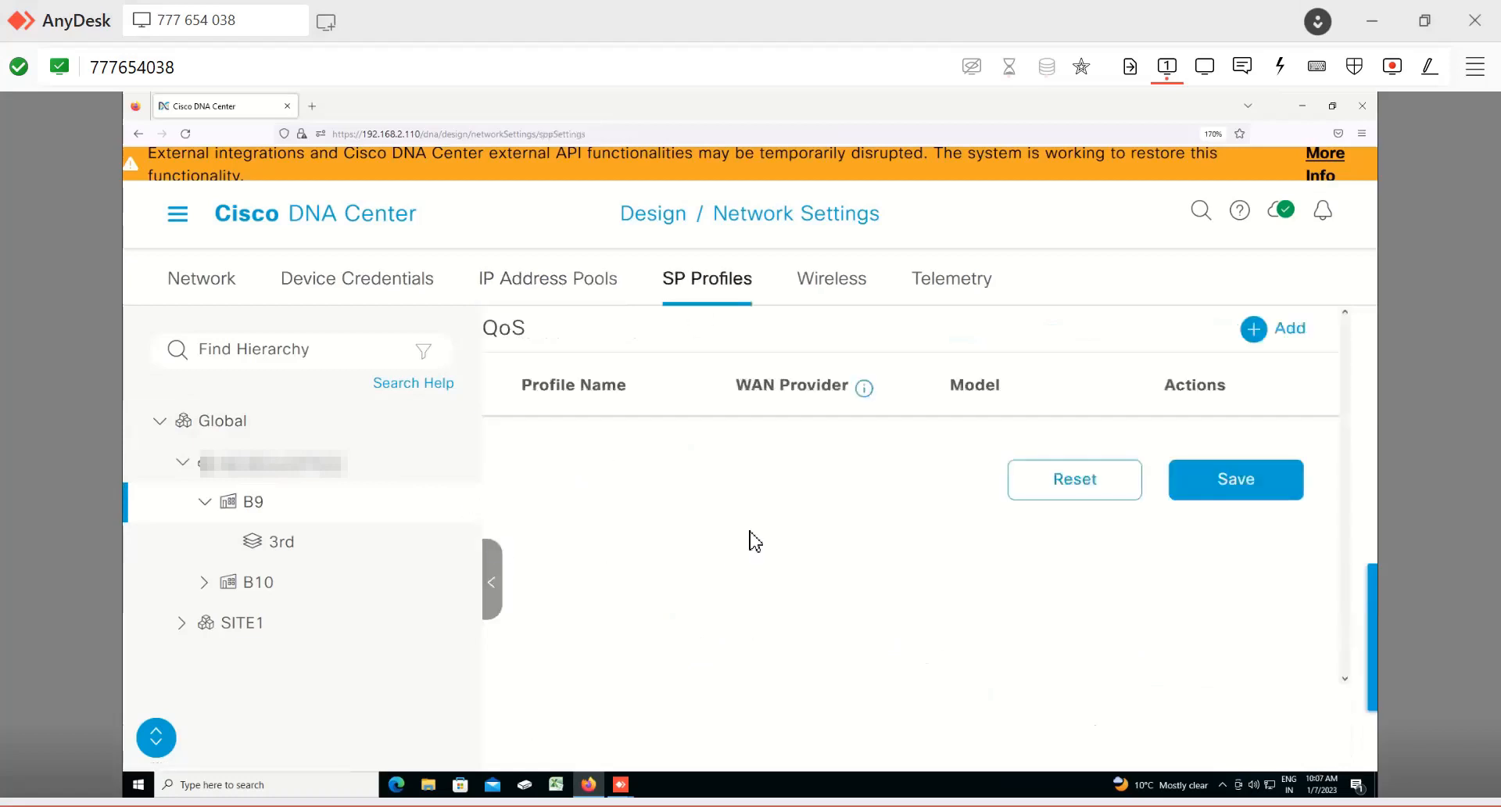
{"action": "left_click", "coordinate": [268, 426]}
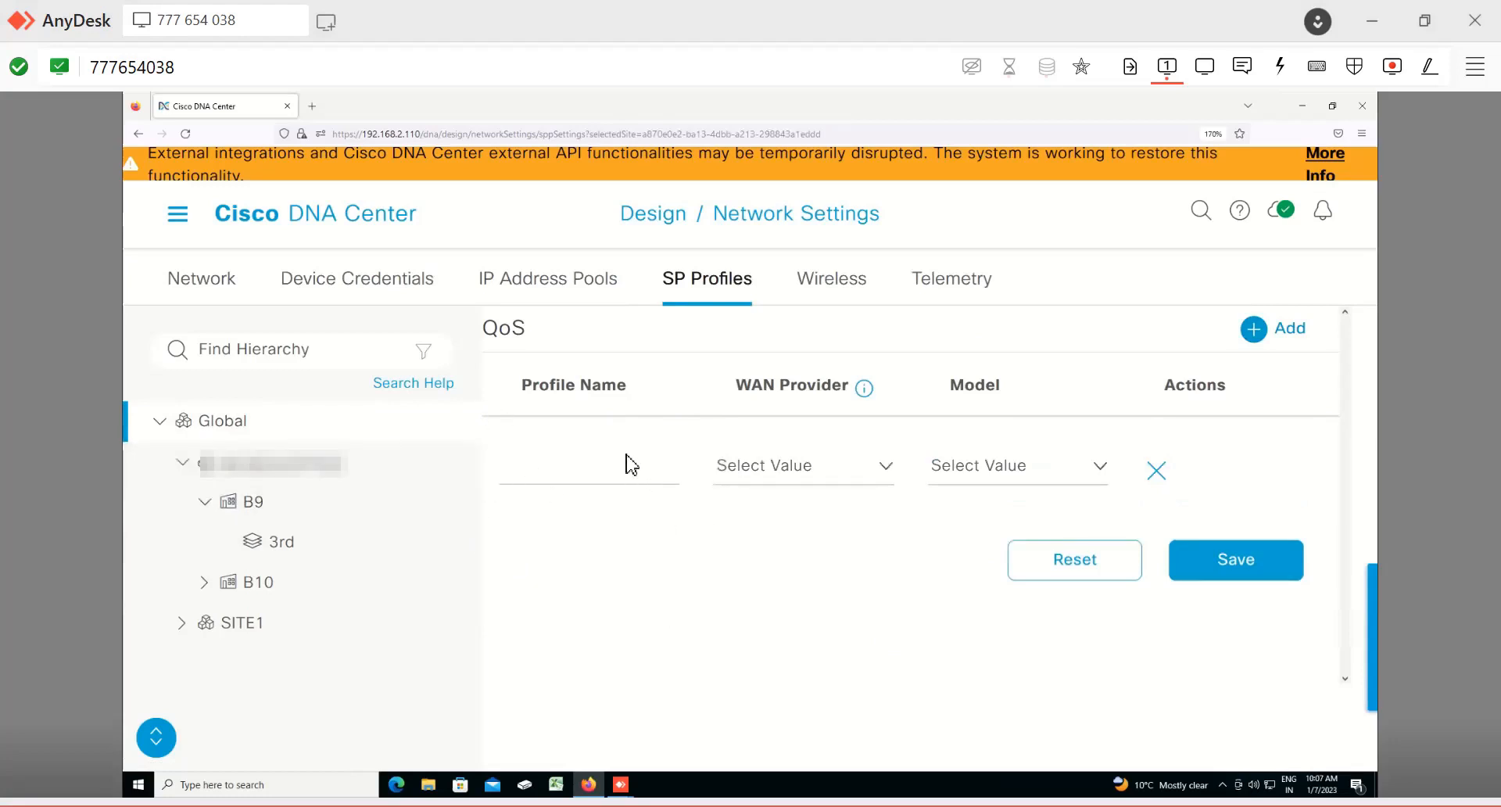
{"action": "left_click", "coordinate": [576, 473]}
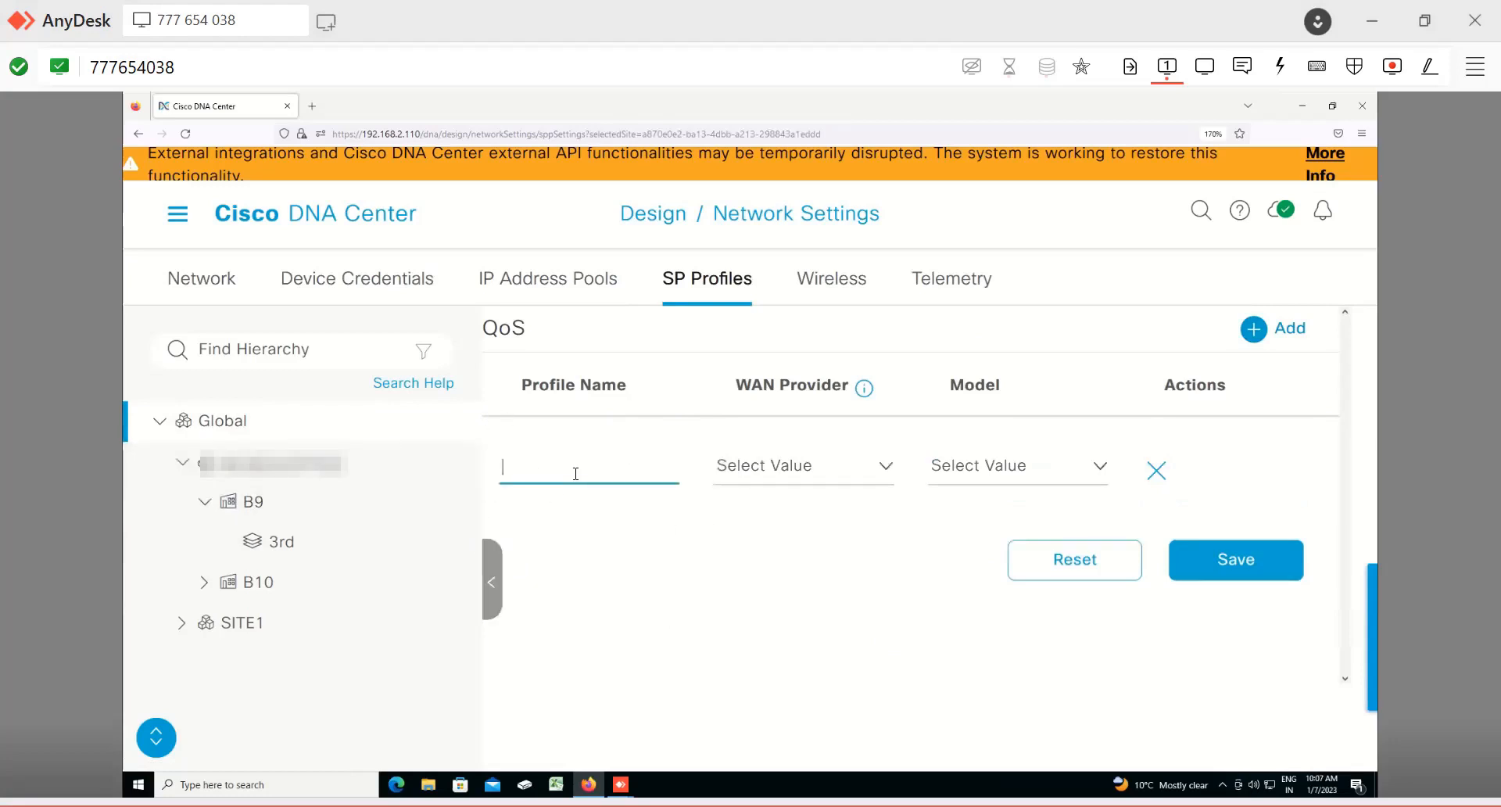
{"action": "type", "text": "ABC"}
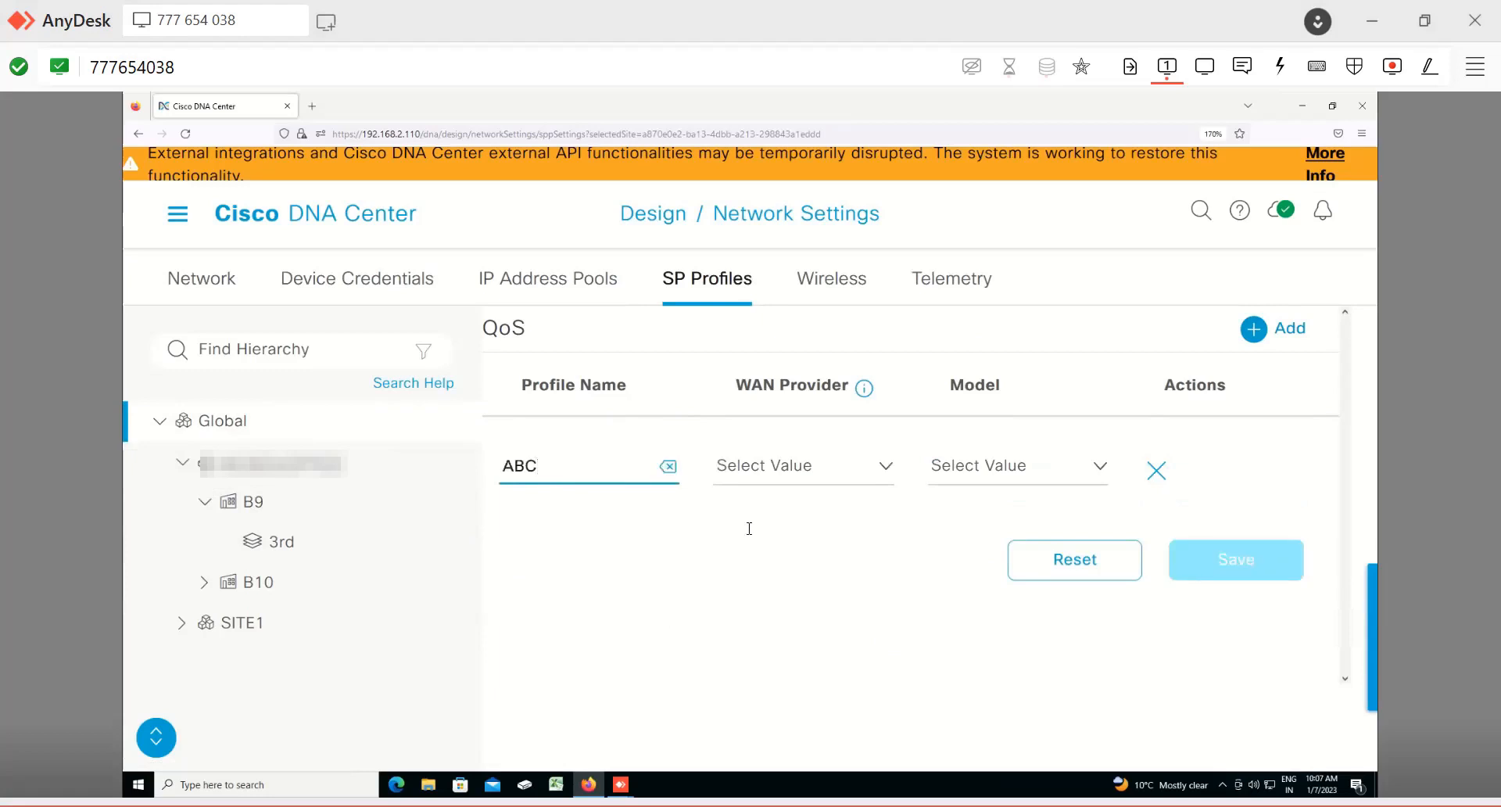
{"action": "left_click", "coordinate": [751, 467]}
{"action": "left_click", "coordinate": [754, 581]}
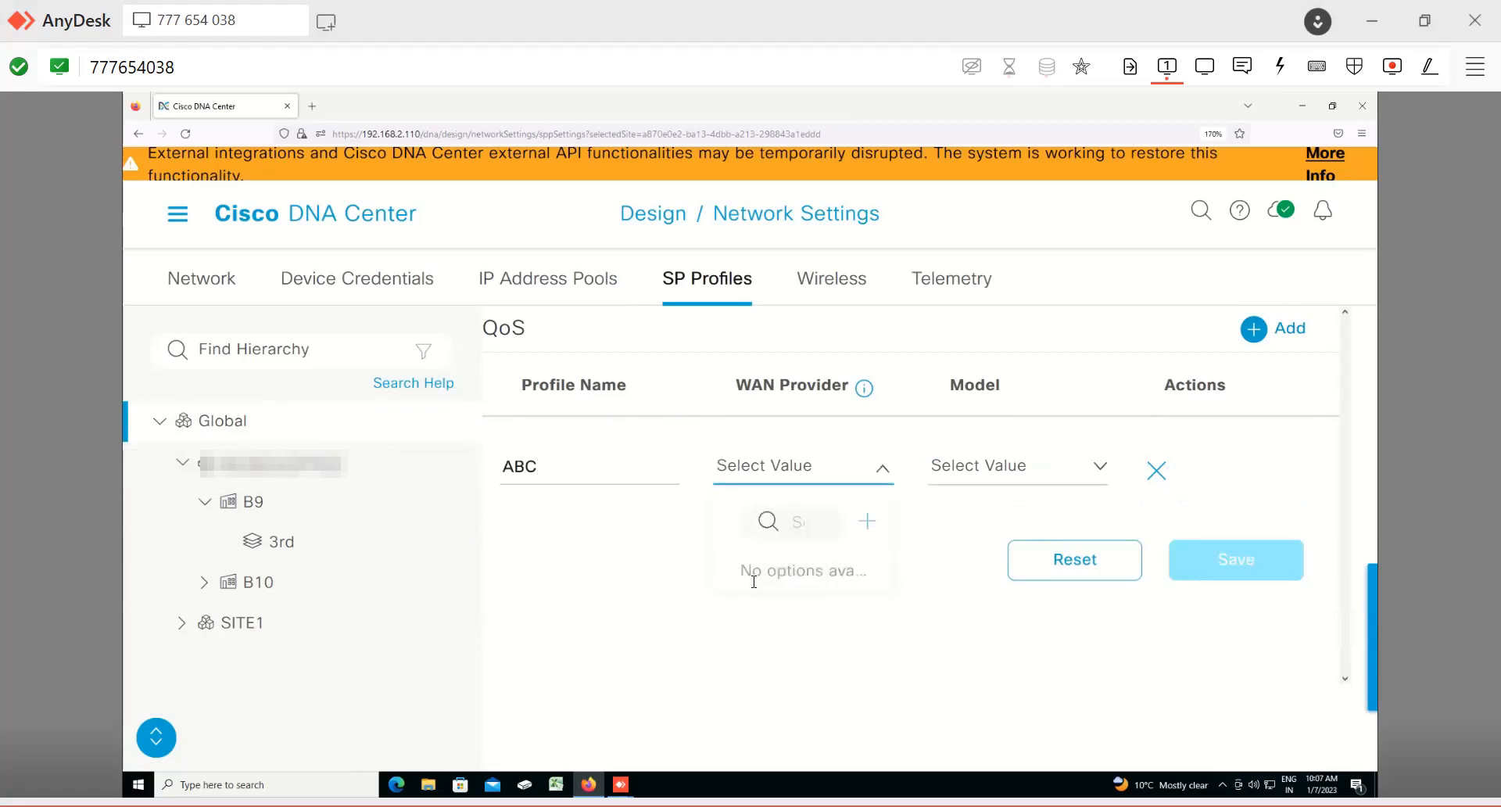
{"action": "left_click", "coordinate": [1018, 467]}
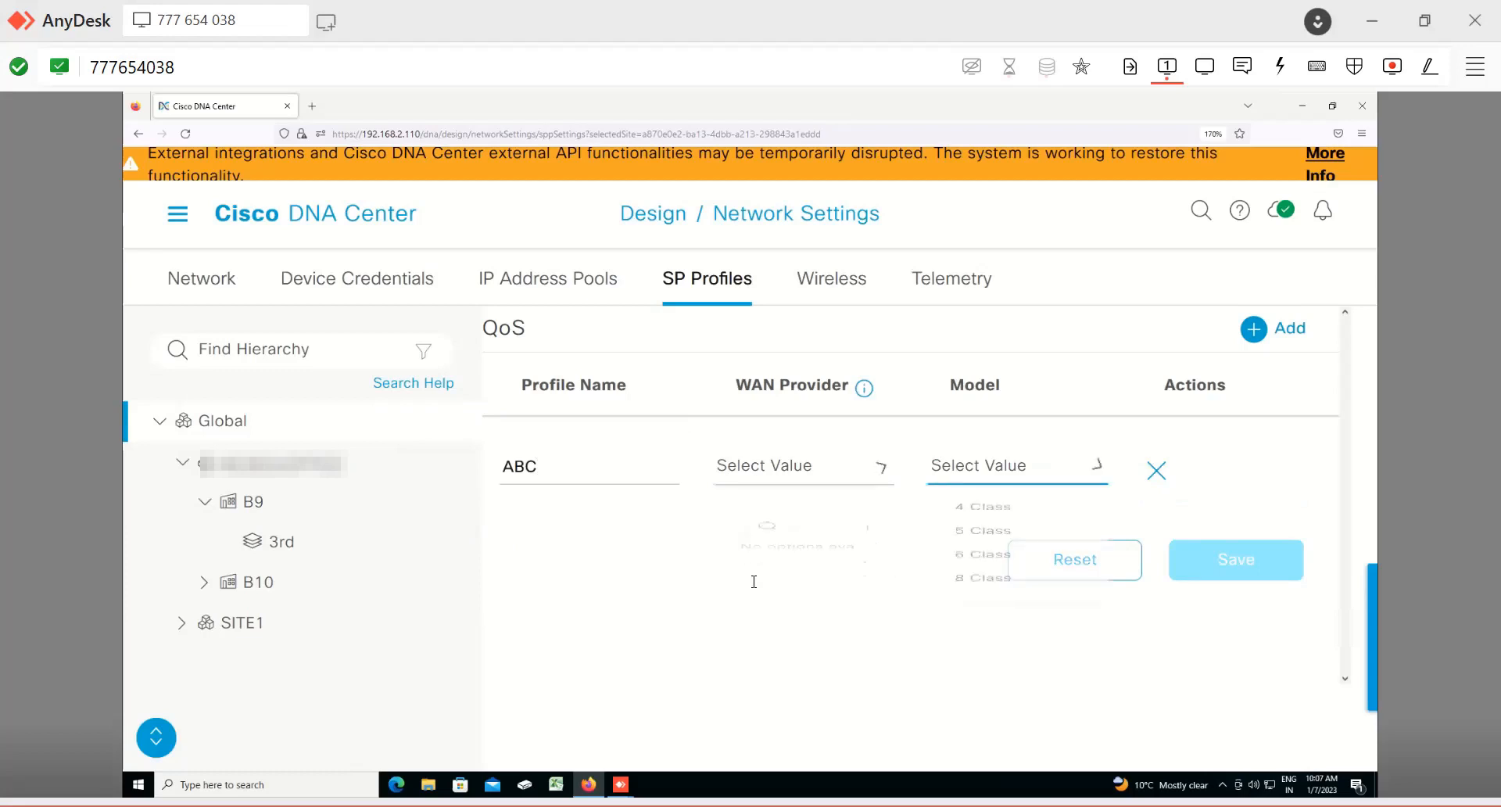
{"action": "key", "text": "Down"}
{"action": "key", "text": "Down"}
{"action": "key", "text": "Down"}
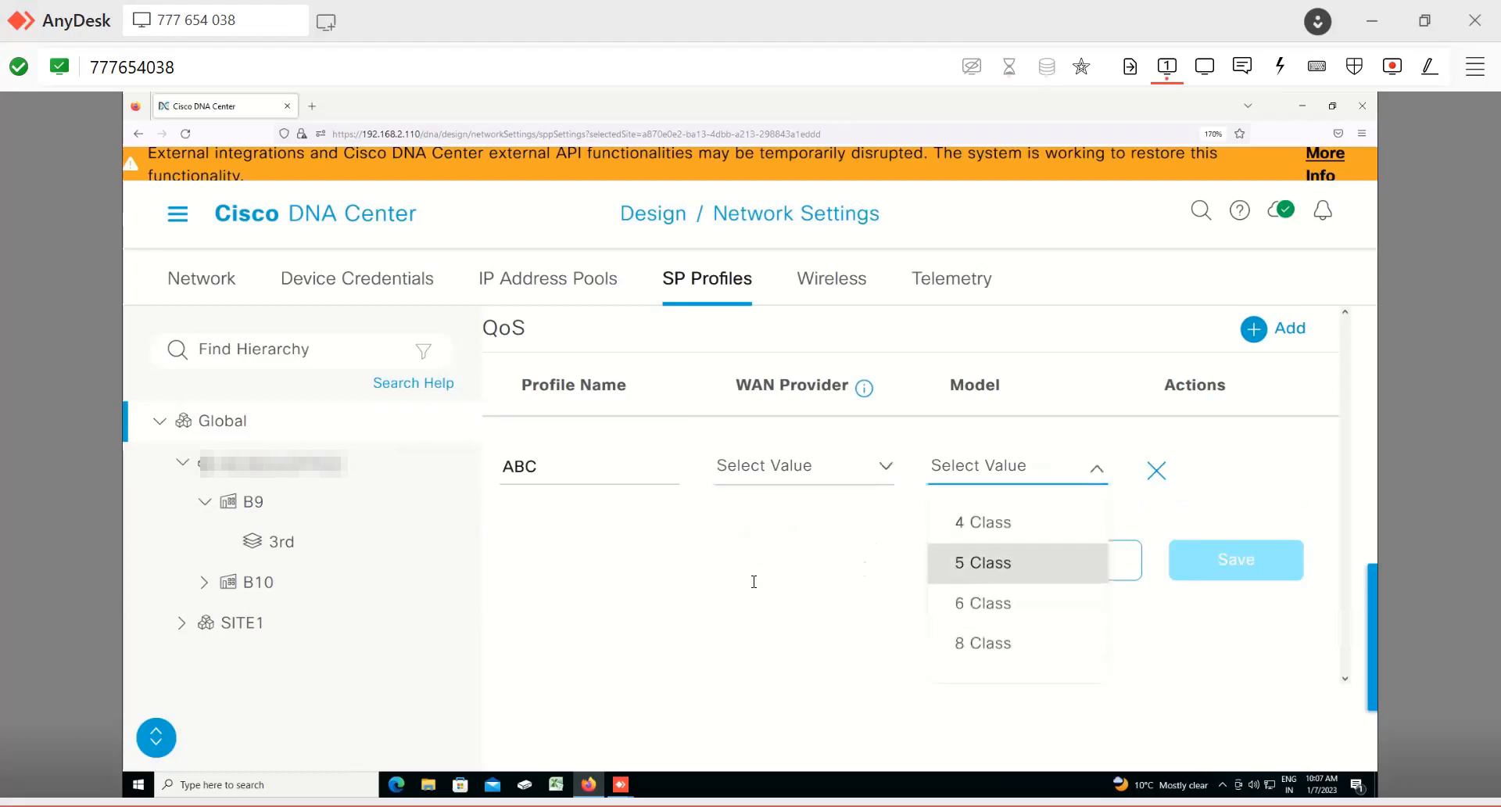
{"action": "left_click", "coordinate": [753, 601]}
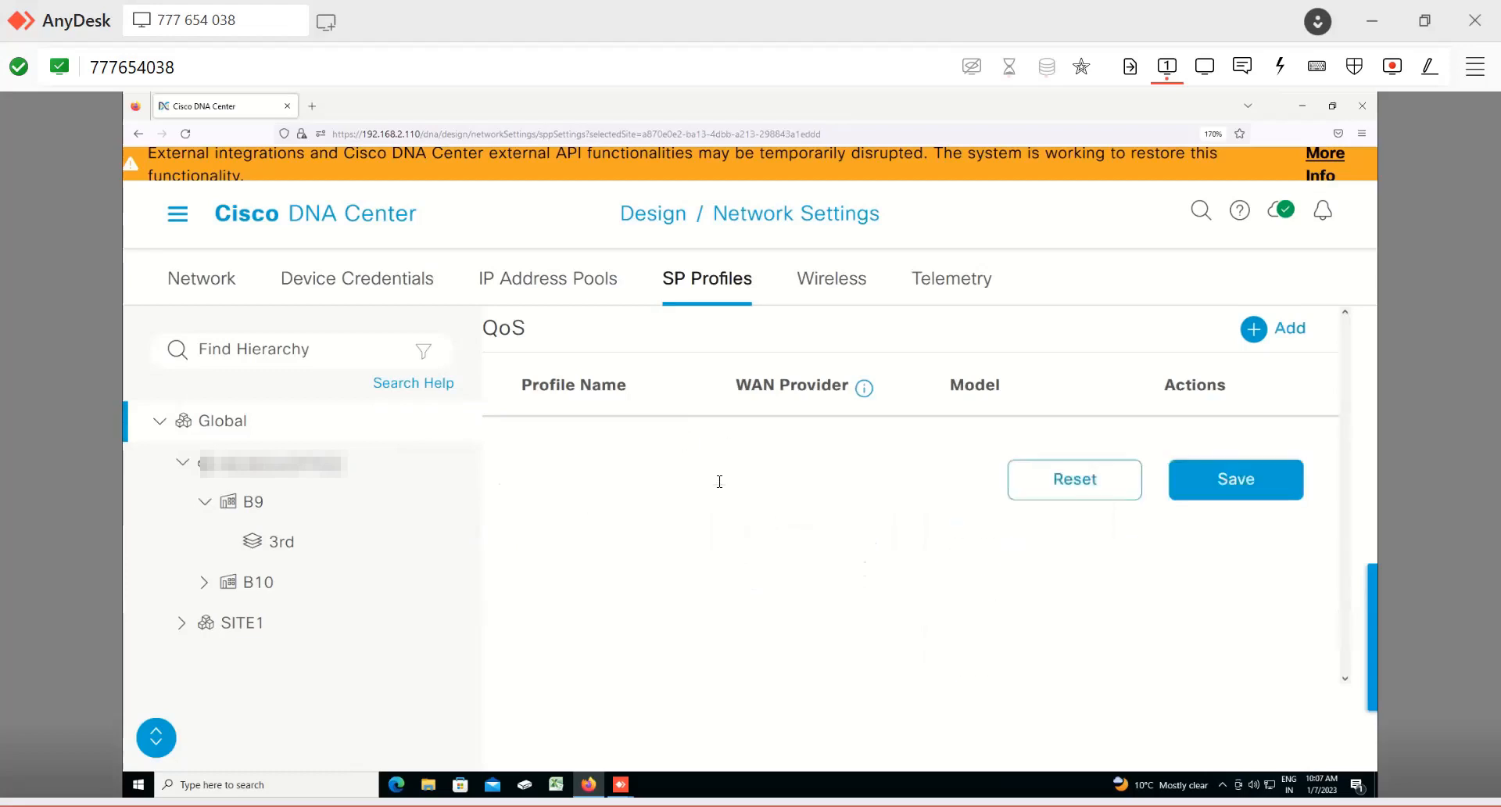
{"action": "key", "text": "Return"}
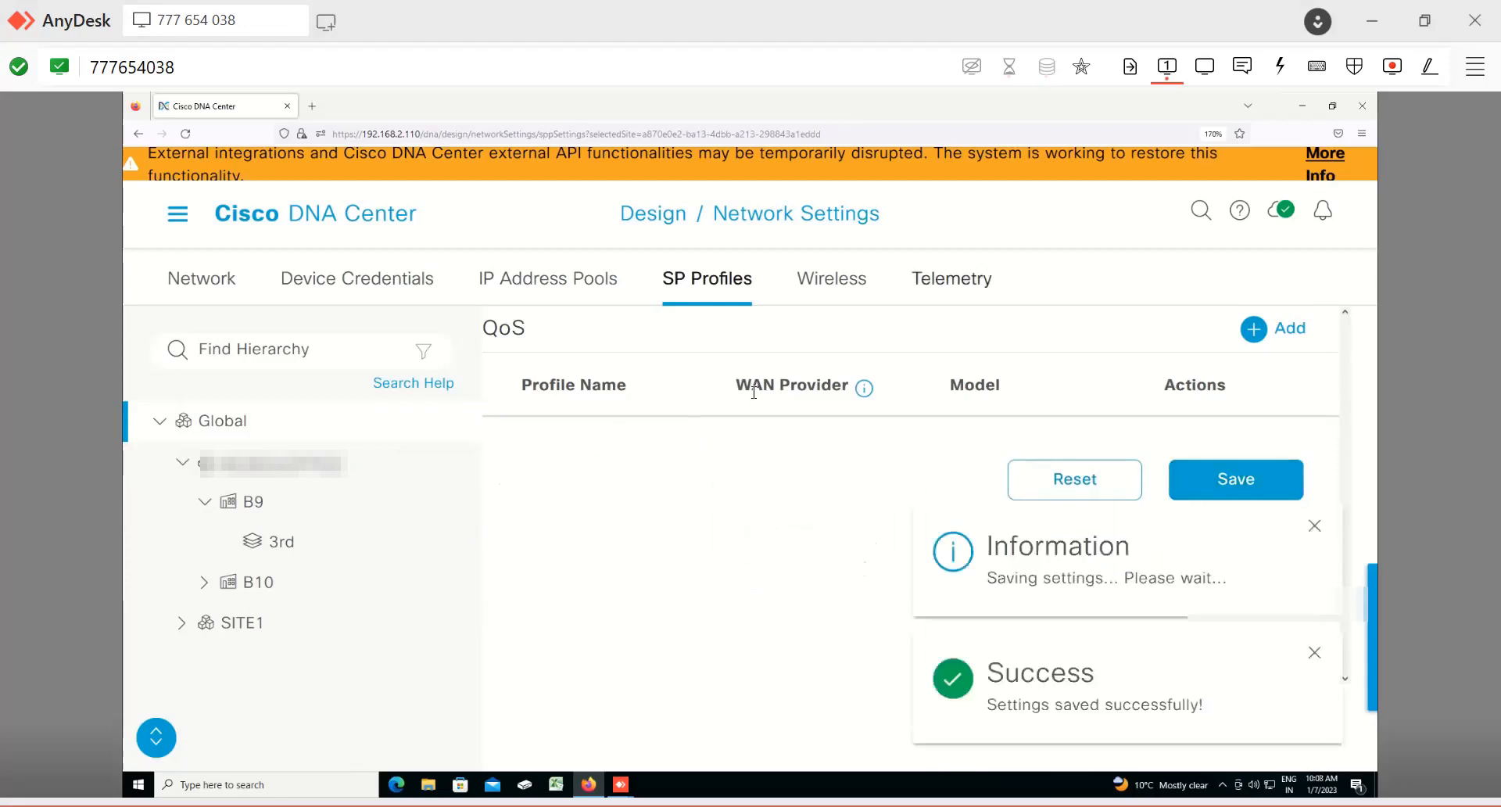
Step: Start adding a Guest wireless SSID and name it GUEST
{"action": "left_click", "coordinate": [831, 279]}
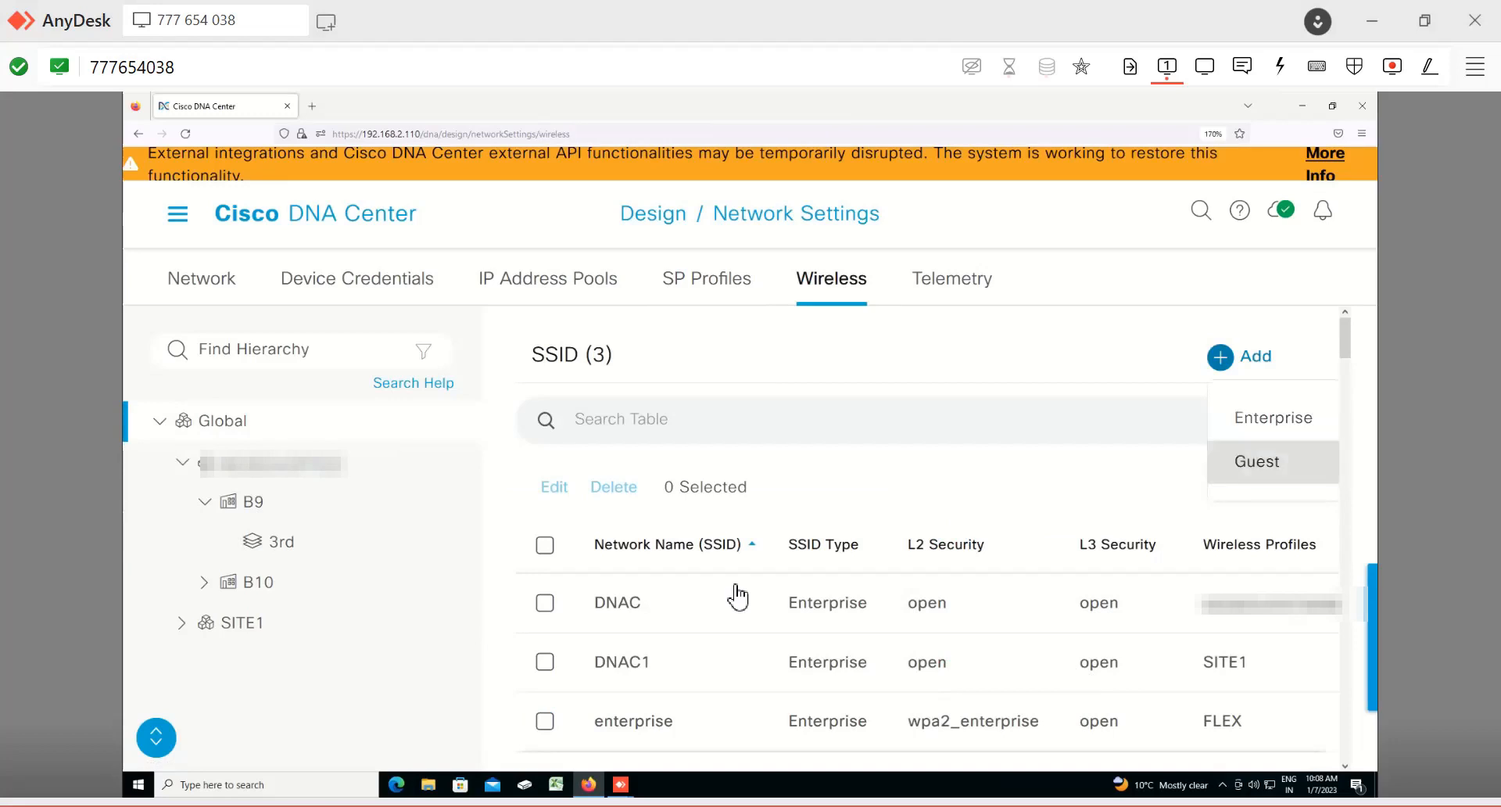
{"action": "left_click", "coordinate": [1257, 461]}
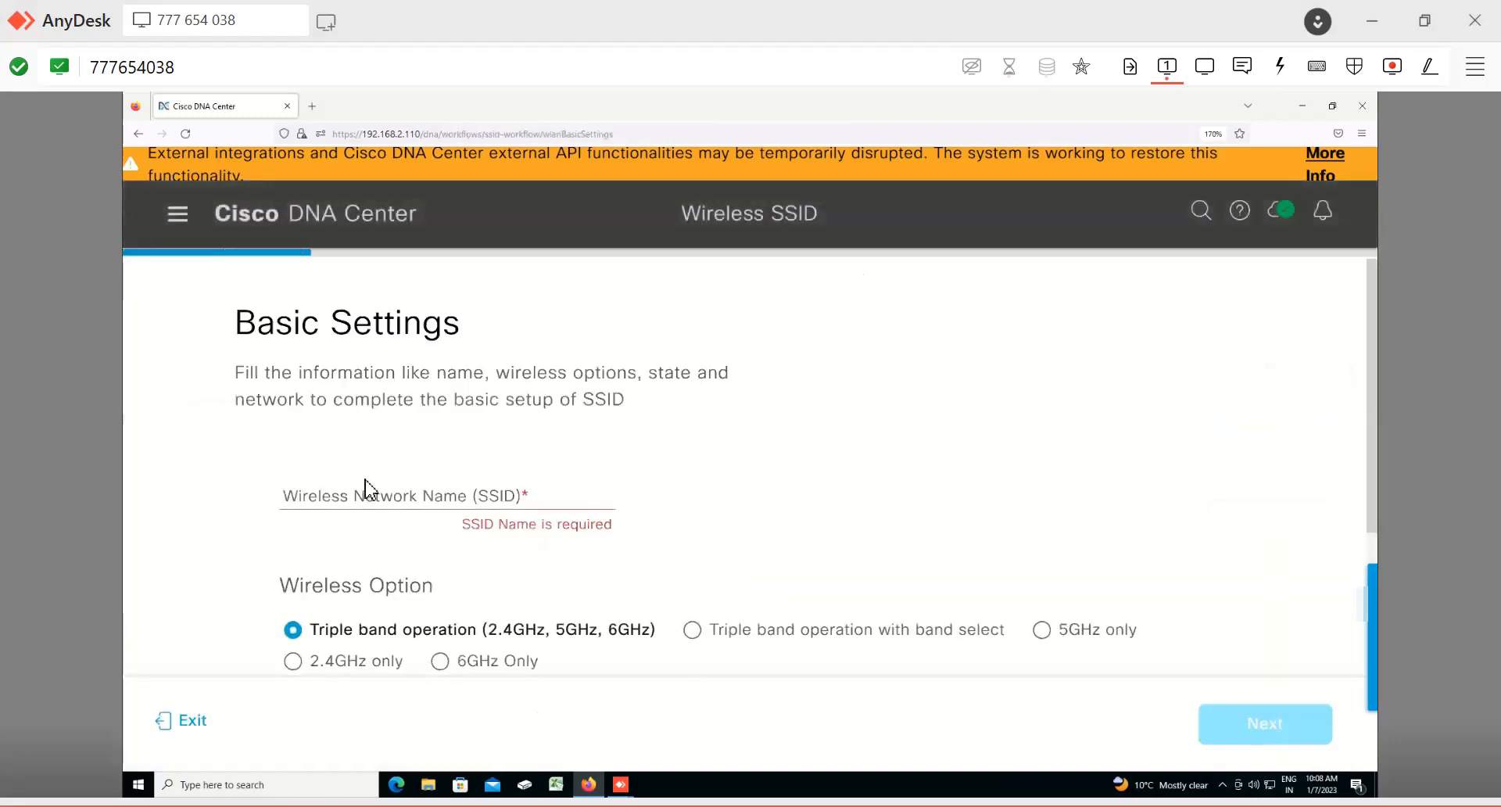
{"action": "left_click", "coordinate": [364, 489]}
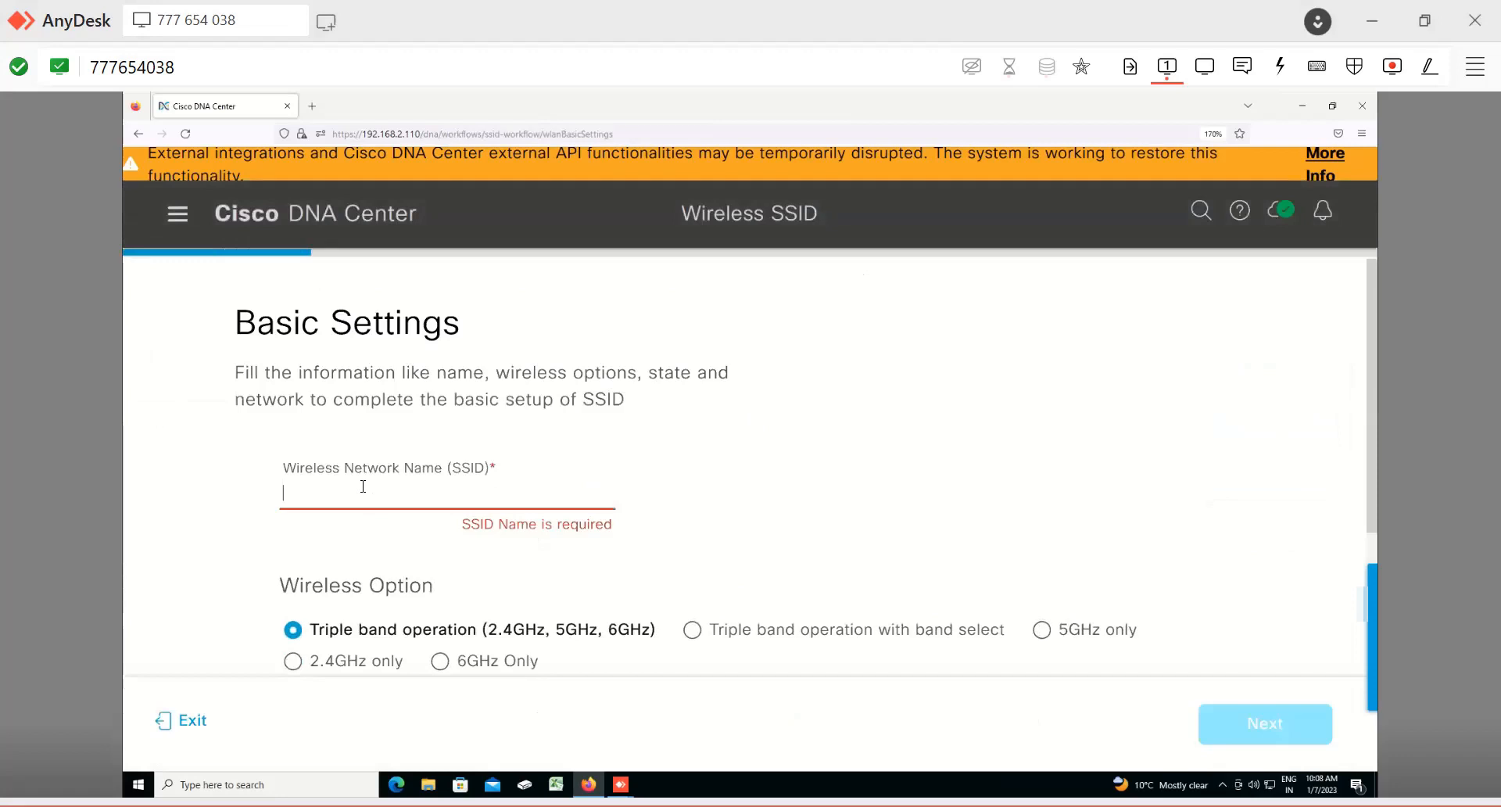
{"action": "type", "text": "GUE"}
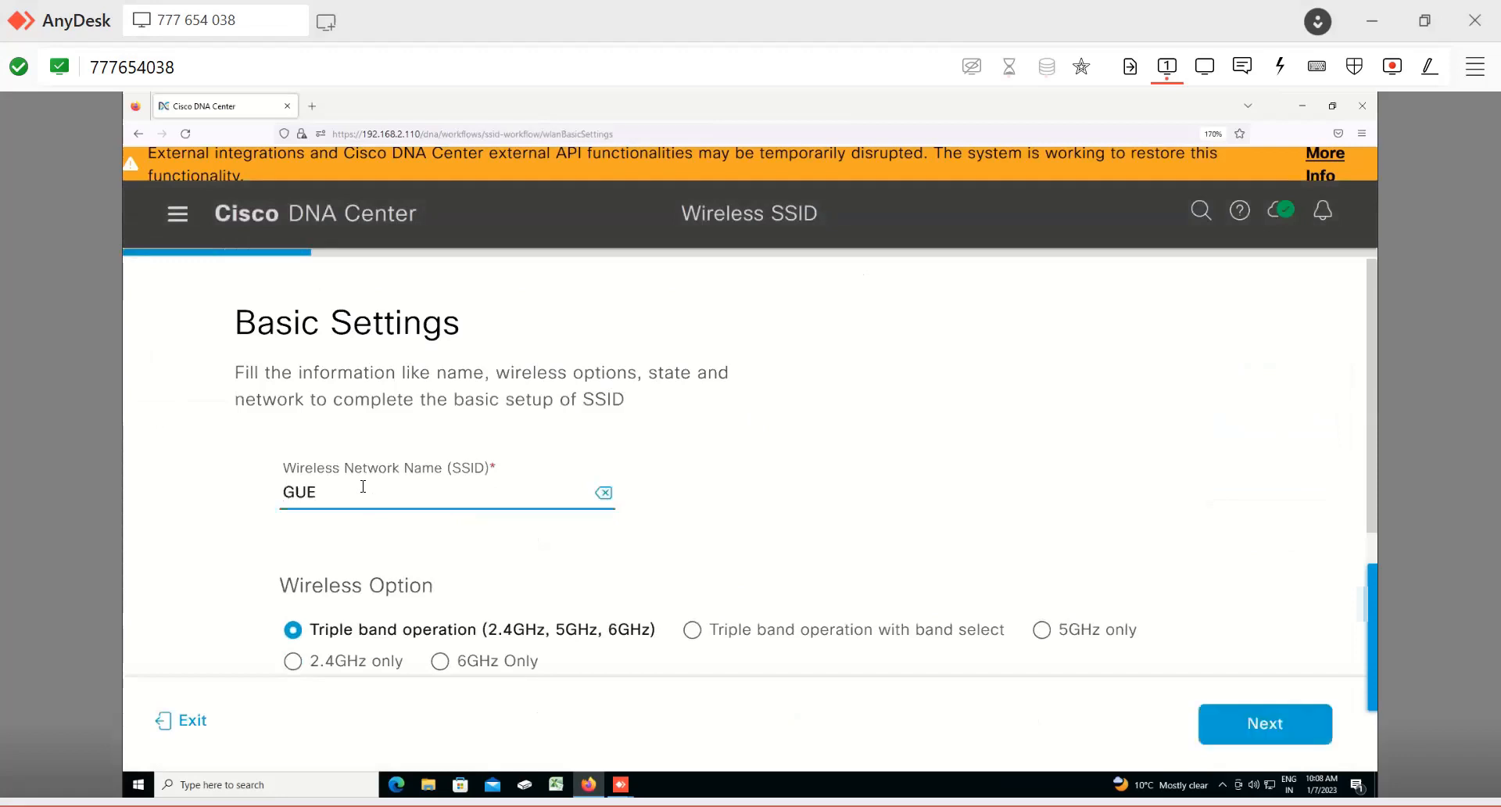
{"action": "type", "text": "ST"}
Step: Set the GUEST SSID's wireless option to 2.4GHz only
{"action": "scroll", "coordinate": [734, 506], "scroll_direction": "down", "scroll_amount": 5}
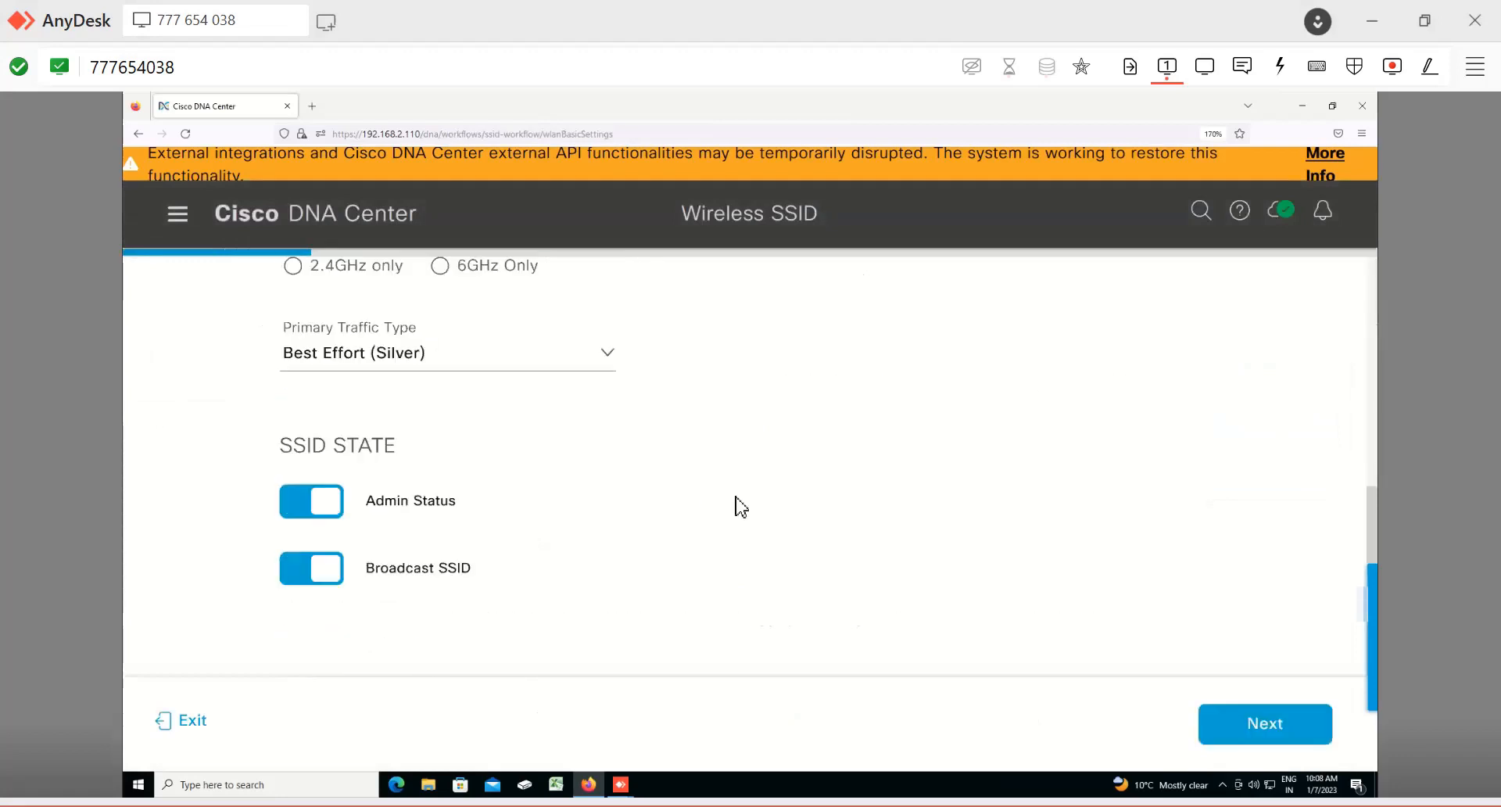
{"action": "scroll", "coordinate": [429, 443], "scroll_direction": "up", "scroll_amount": 3}
{"action": "scroll", "coordinate": [430, 443], "scroll_direction": "up", "scroll_amount": 2}
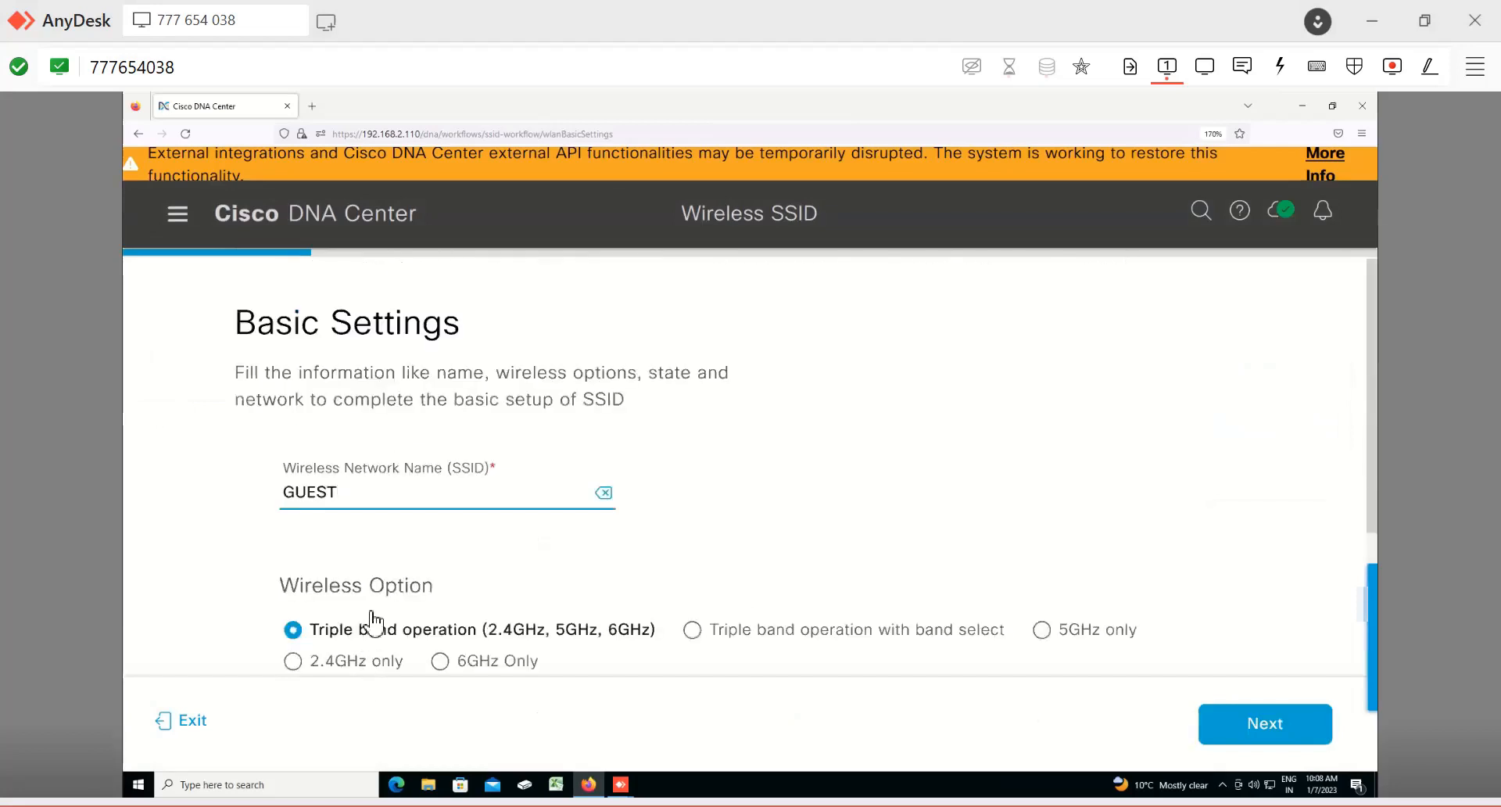
{"action": "scroll", "coordinate": [434, 609], "scroll_direction": "down", "scroll_amount": 5}
{"action": "scroll", "coordinate": [729, 542], "scroll_direction": "up", "scroll_amount": 1}
{"action": "scroll", "coordinate": [729, 542], "scroll_direction": "up", "scroll_amount": 3}
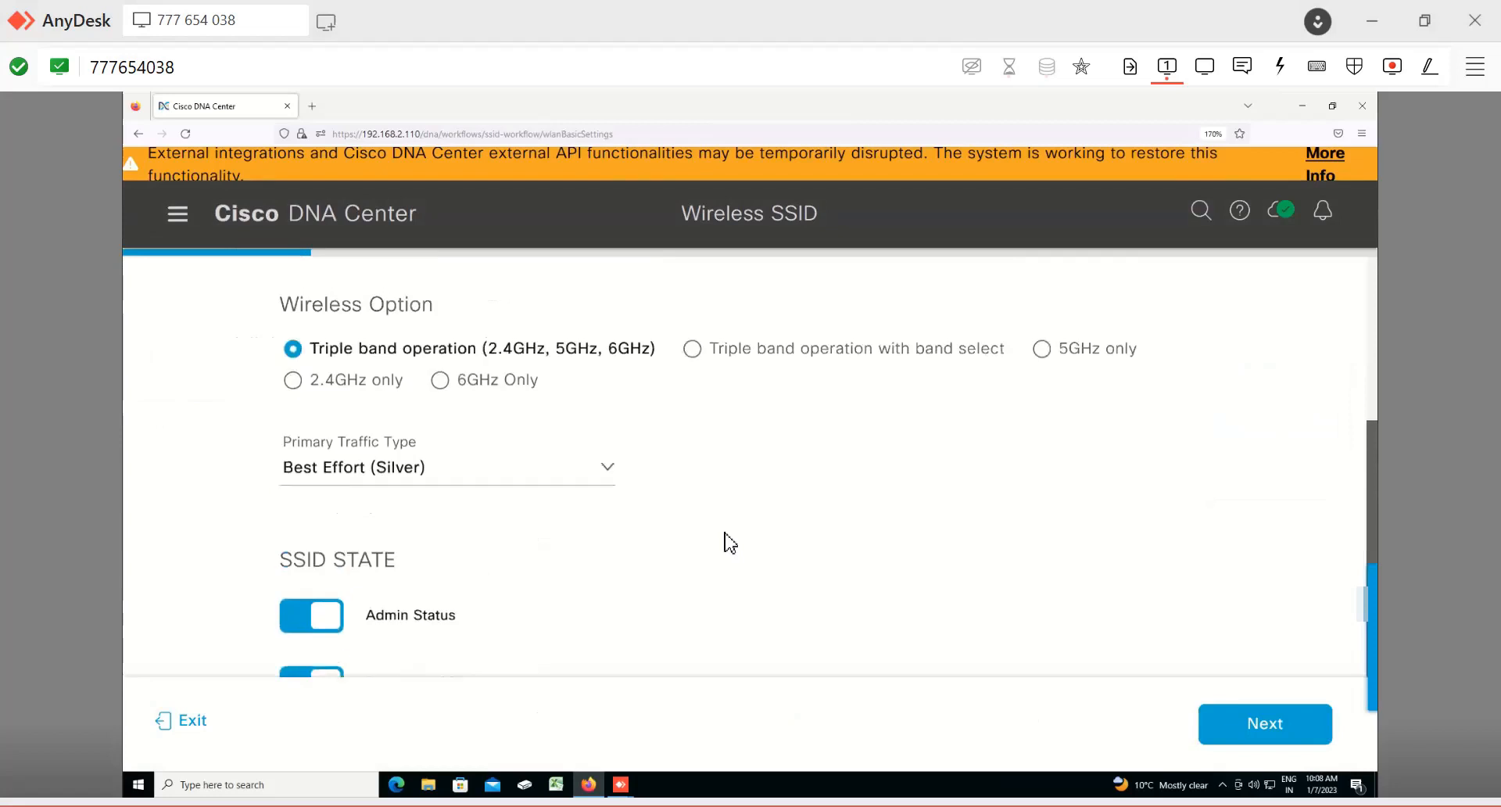
{"action": "scroll", "coordinate": [729, 542], "scroll_direction": "up", "scroll_amount": 1}
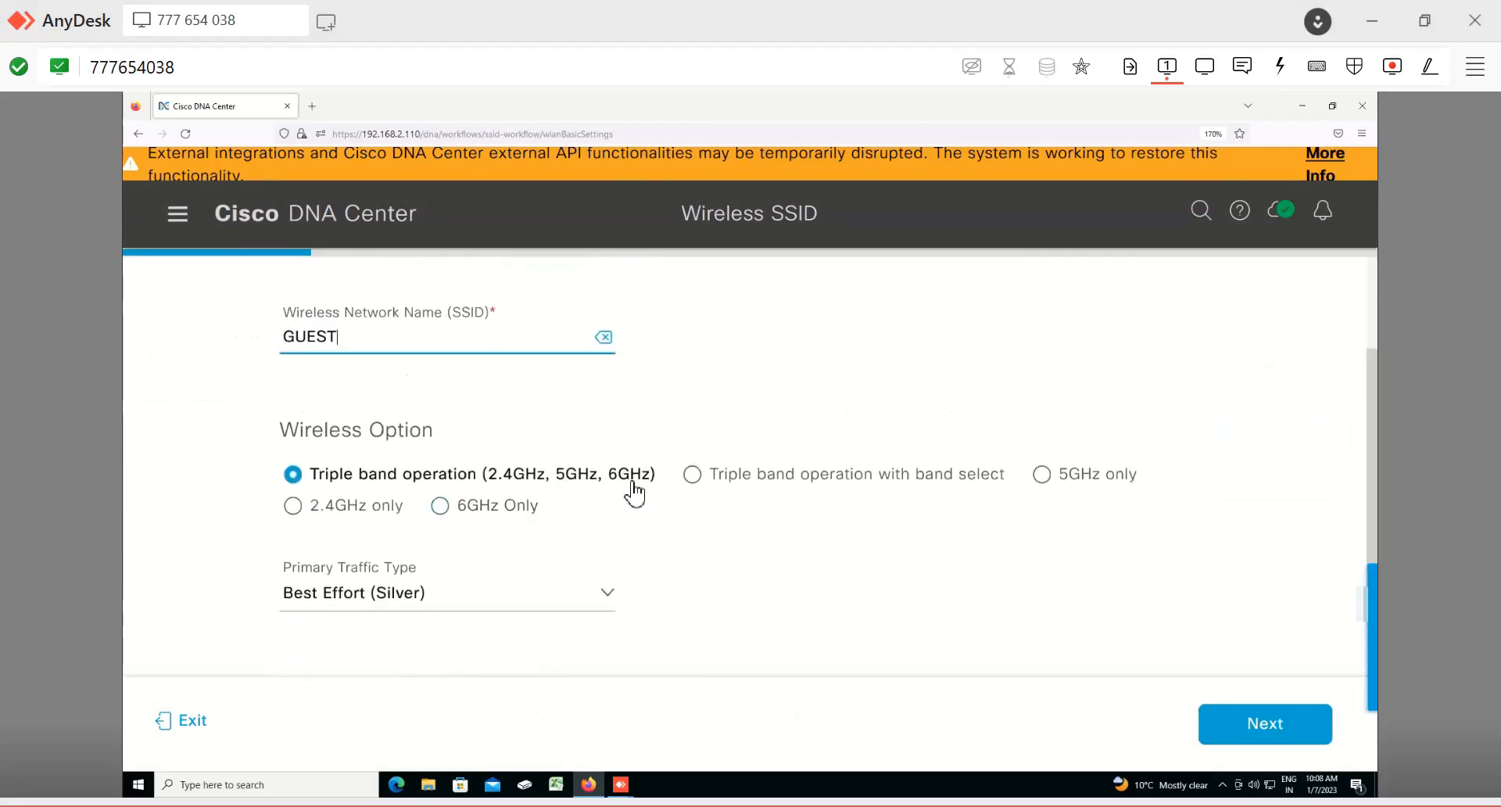
{"action": "left_click", "coordinate": [696, 481]}
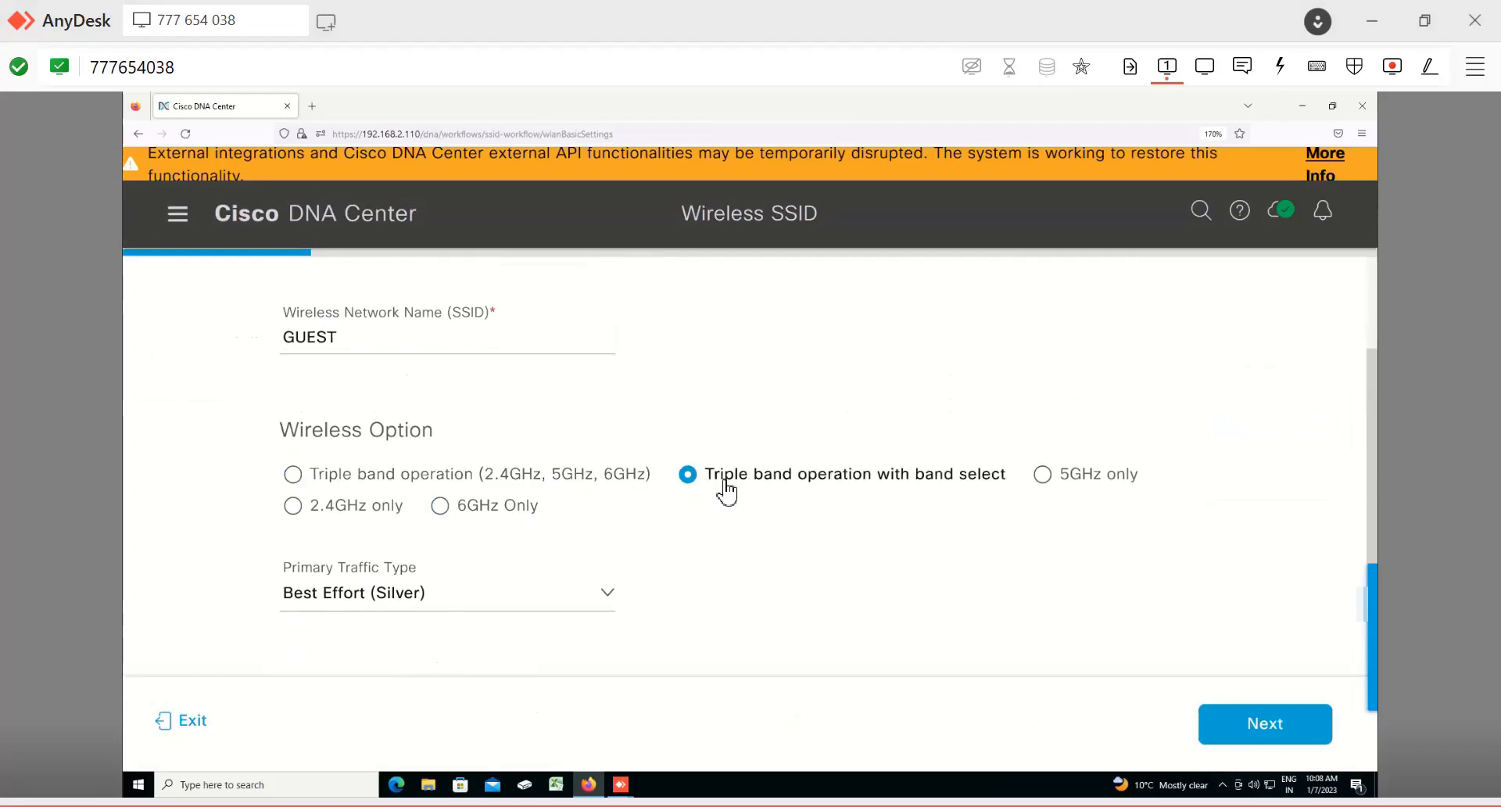
{"action": "key", "text": "Right"}
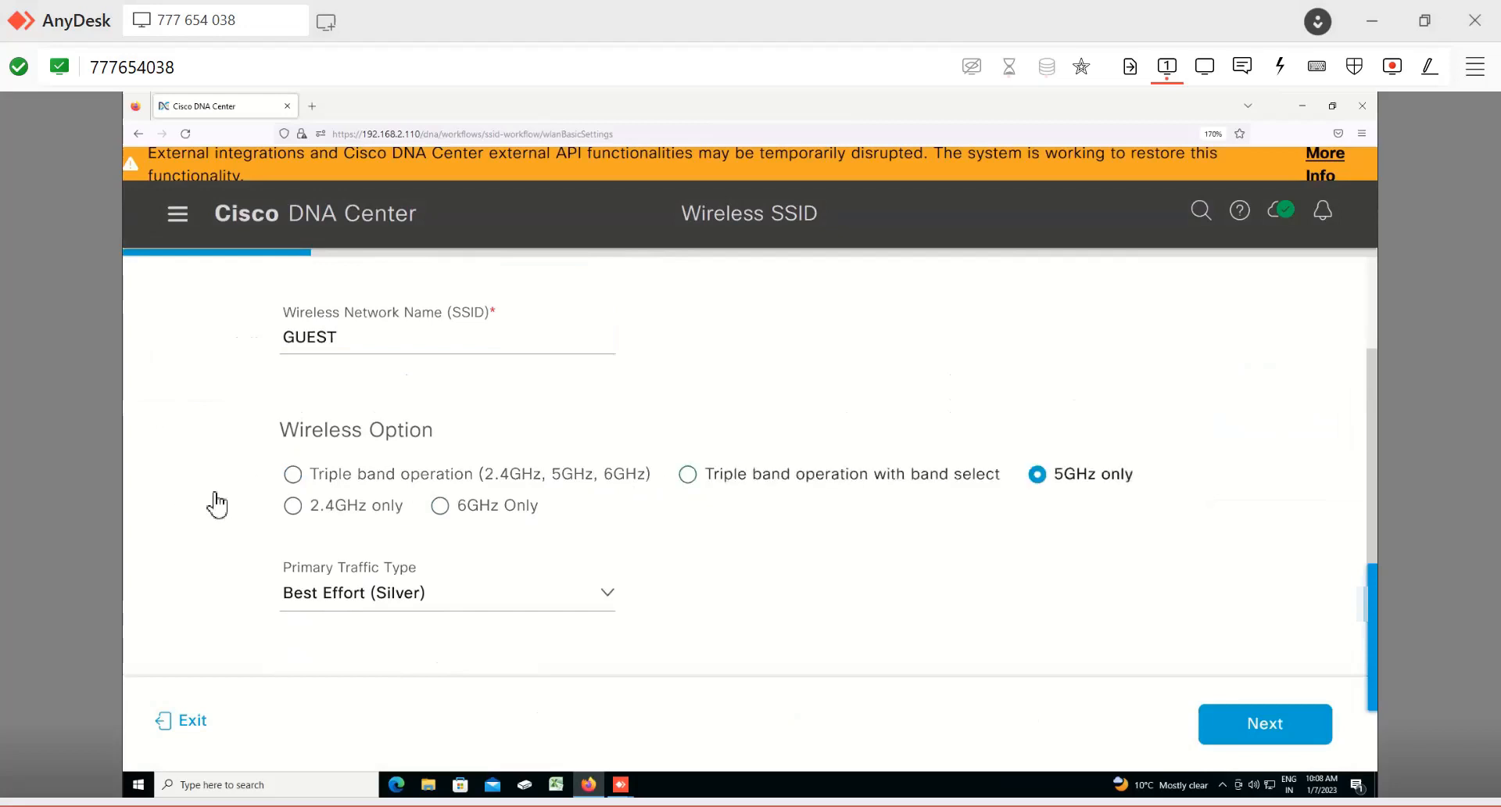
{"action": "left_click", "coordinate": [294, 508]}
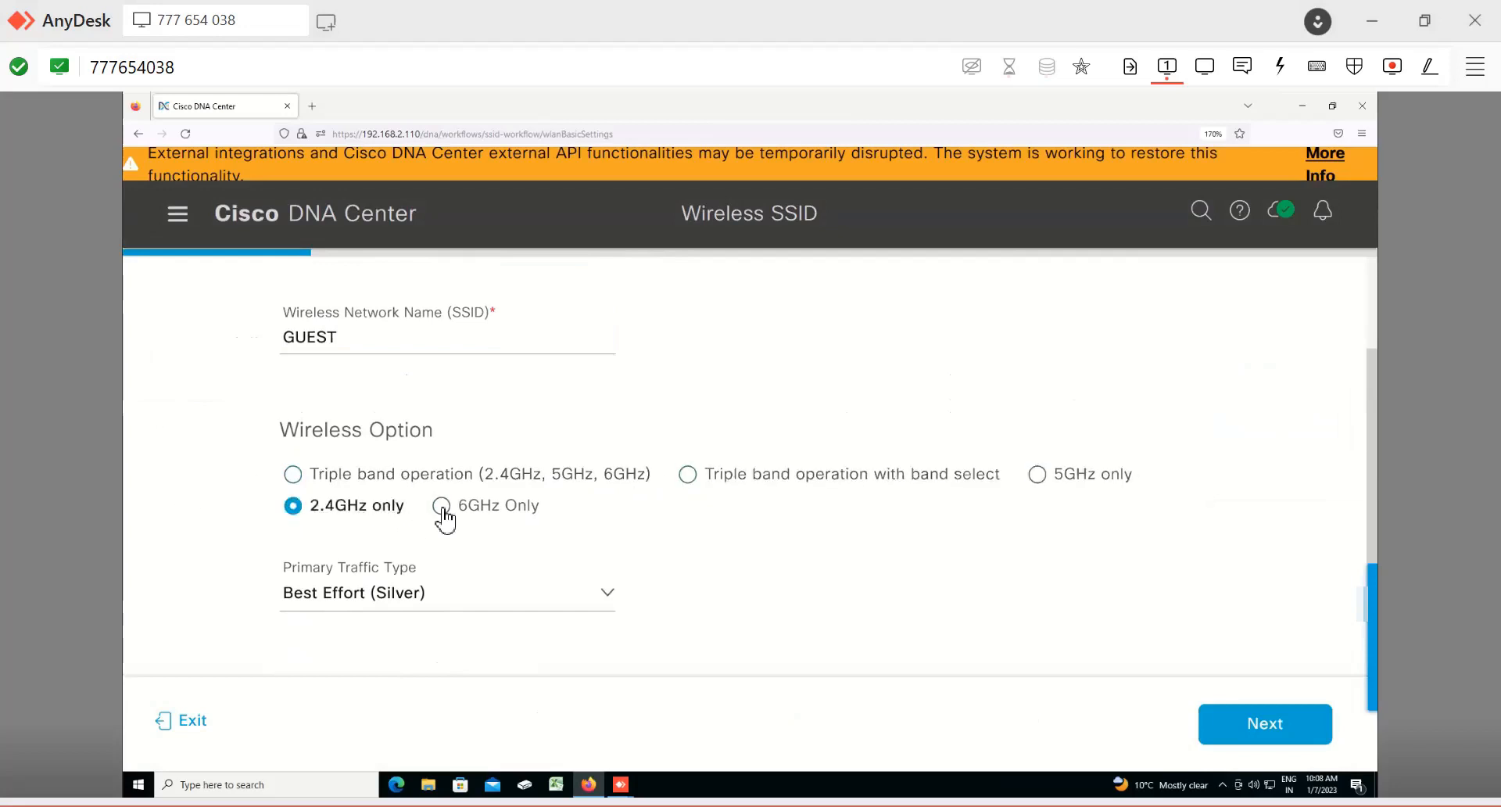
{"action": "left_click", "coordinate": [442, 508]}
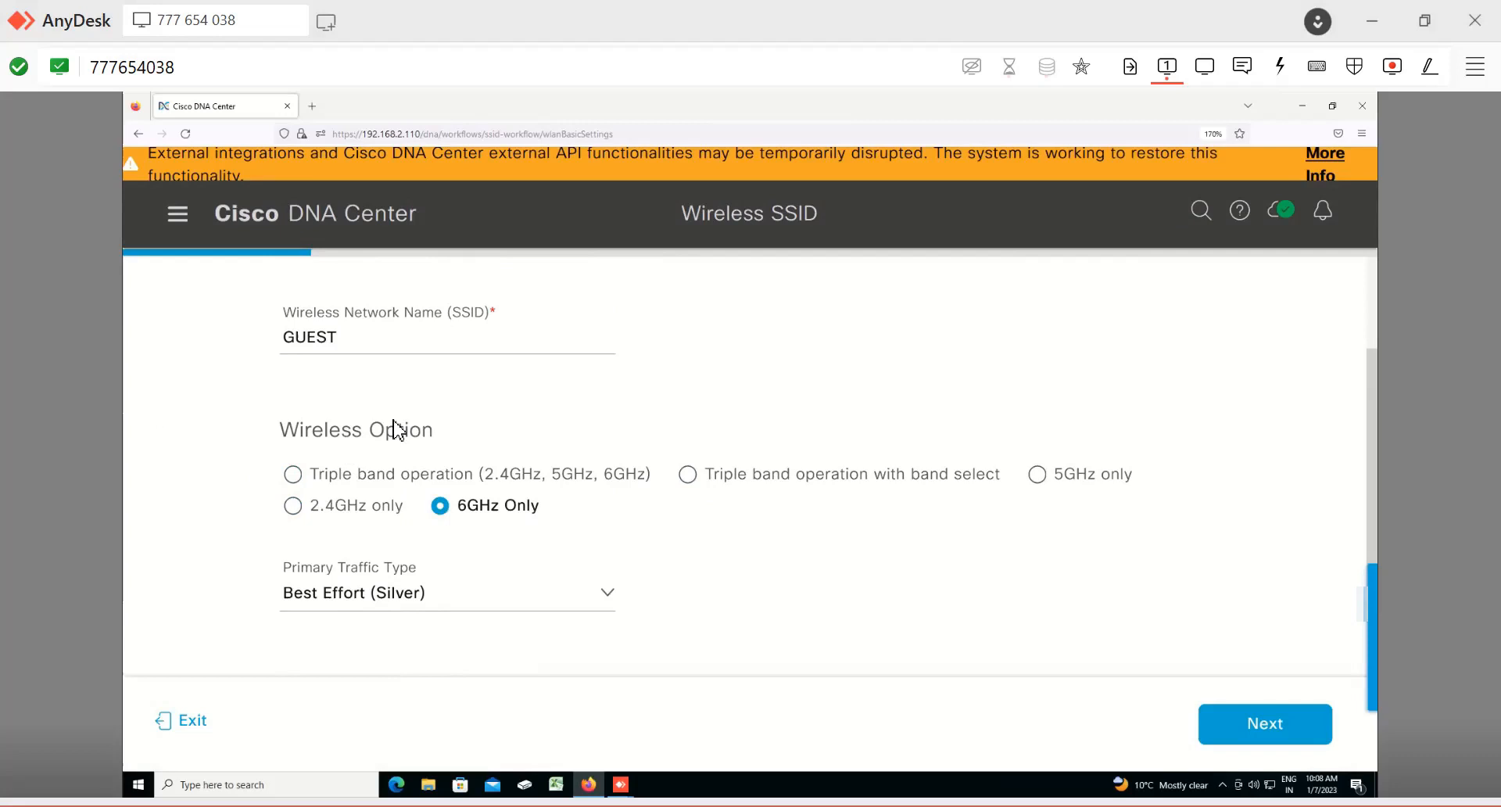
{"action": "left_click", "coordinate": [293, 505]}
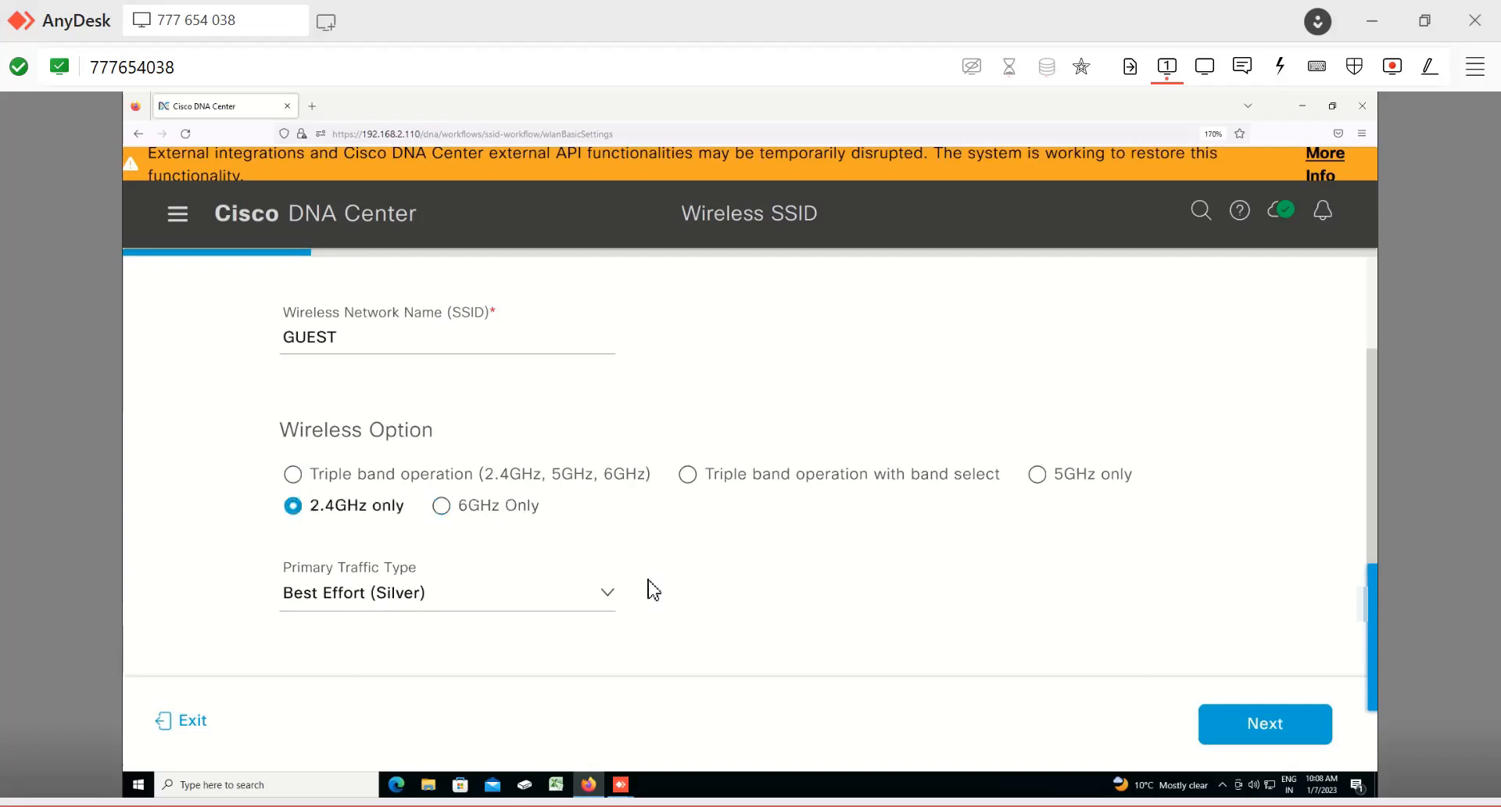
Step: Choose Best Effort (Silver) as the primary traffic type and review the SSID state toggles
{"action": "left_click", "coordinate": [607, 594]}
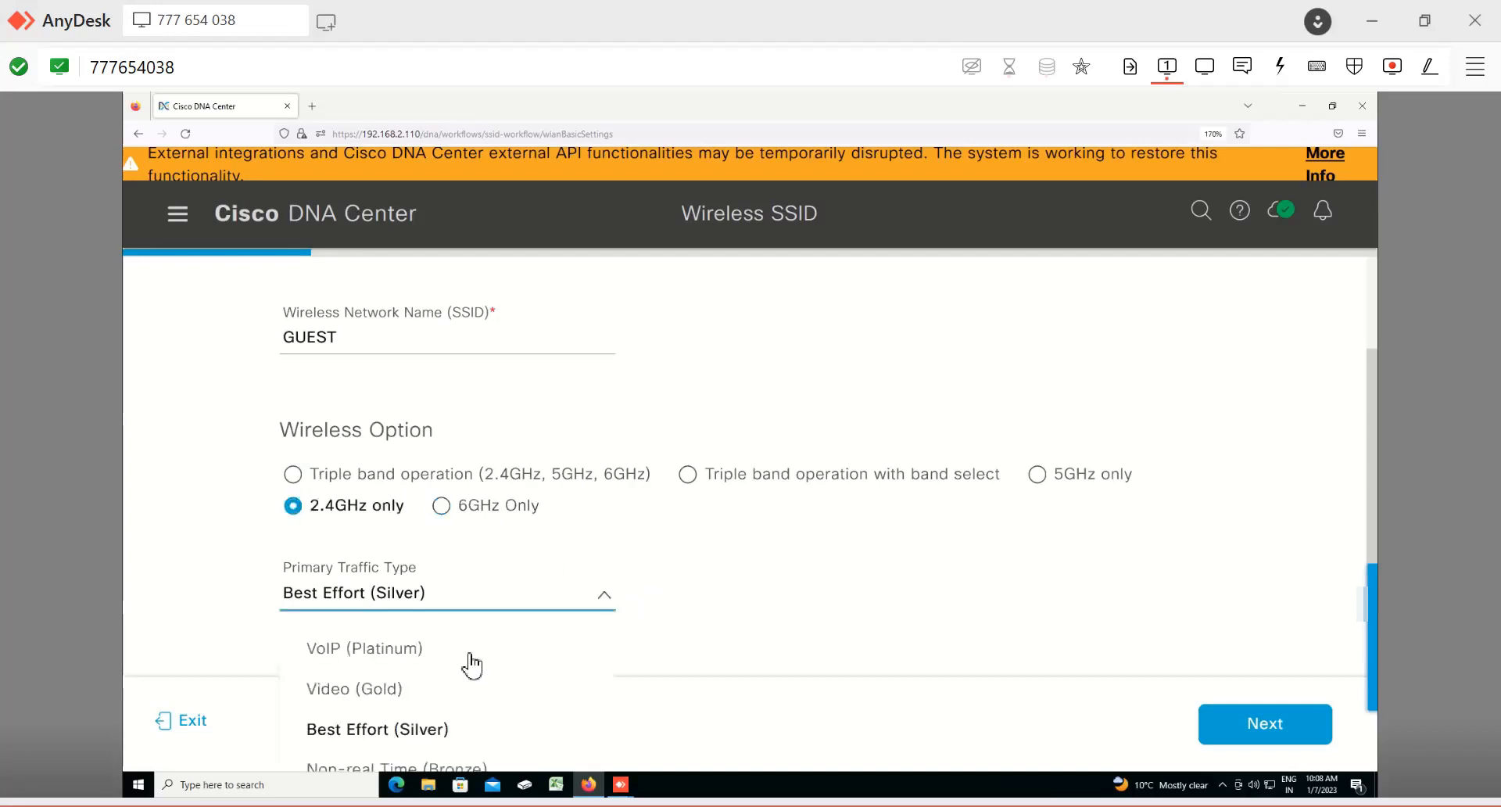
{"action": "scroll", "coordinate": [747, 713], "scroll_direction": "down", "scroll_amount": 3}
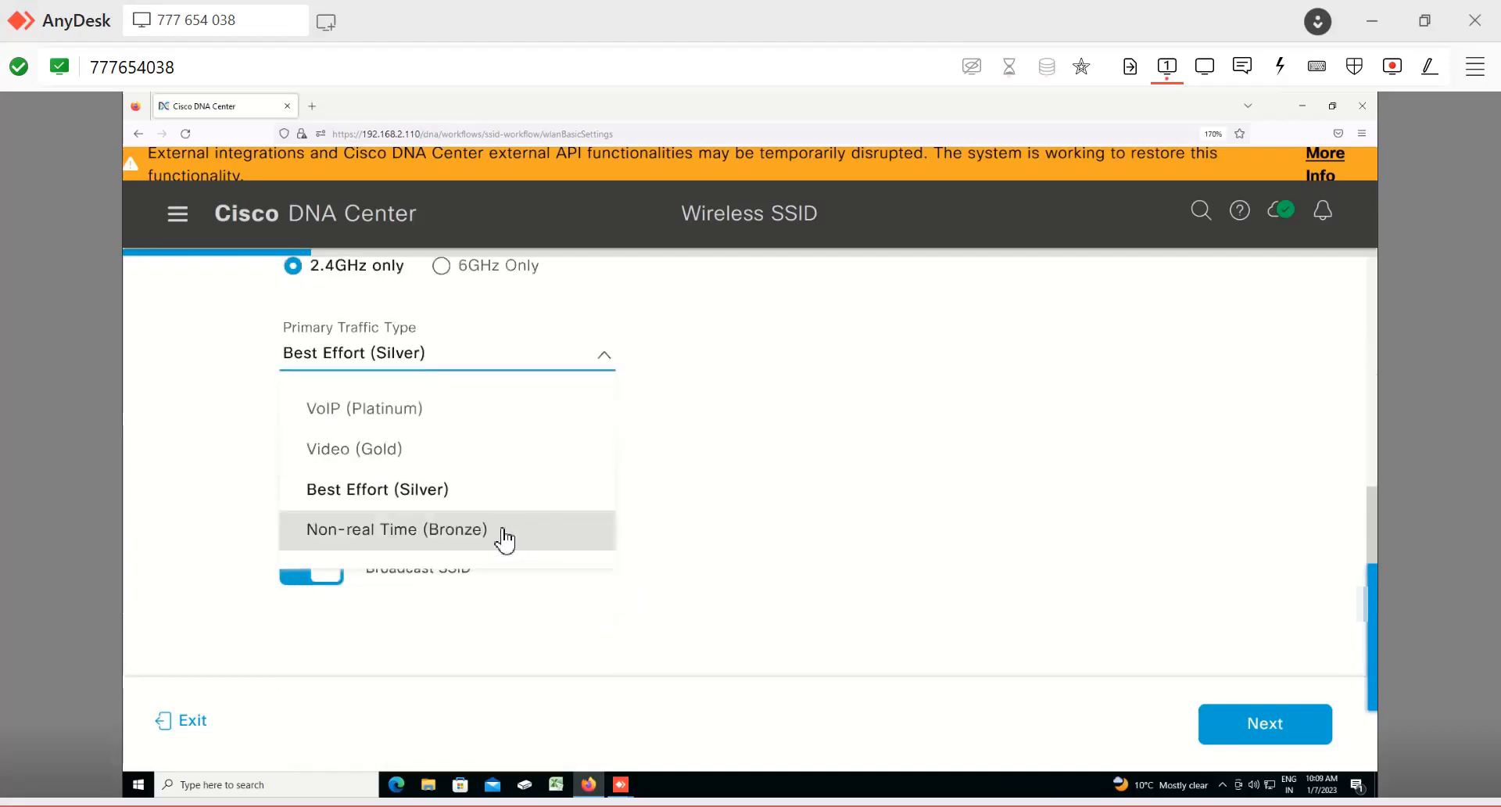
{"action": "scroll", "coordinate": [485, 555], "scroll_direction": "up", "scroll_amount": 3}
{"action": "scroll", "coordinate": [654, 613], "scroll_direction": "down", "scroll_amount": 3}
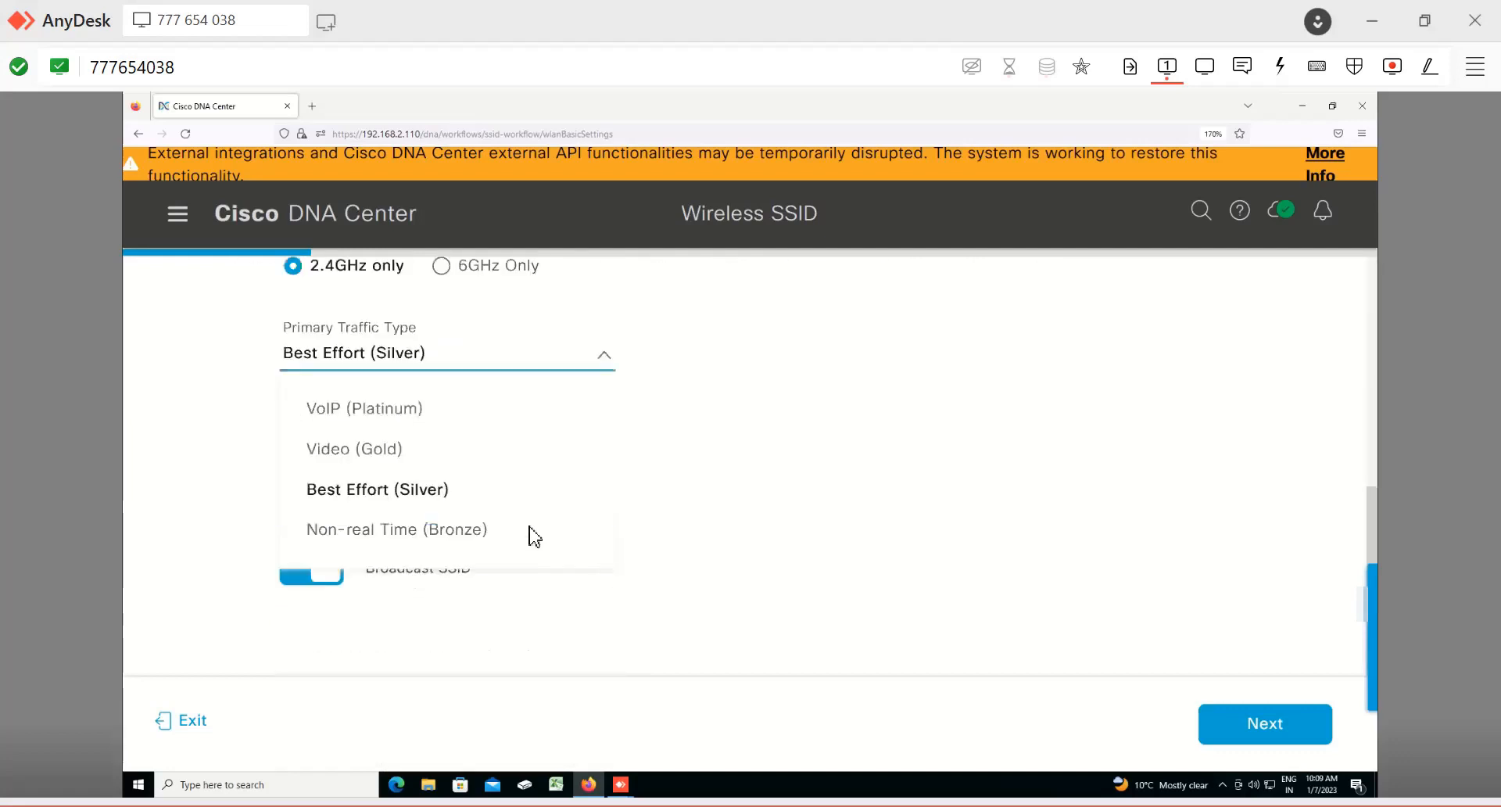
{"action": "left_click", "coordinate": [423, 489]}
{"action": "scroll", "coordinate": [284, 559], "scroll_direction": "up", "scroll_amount": 3}
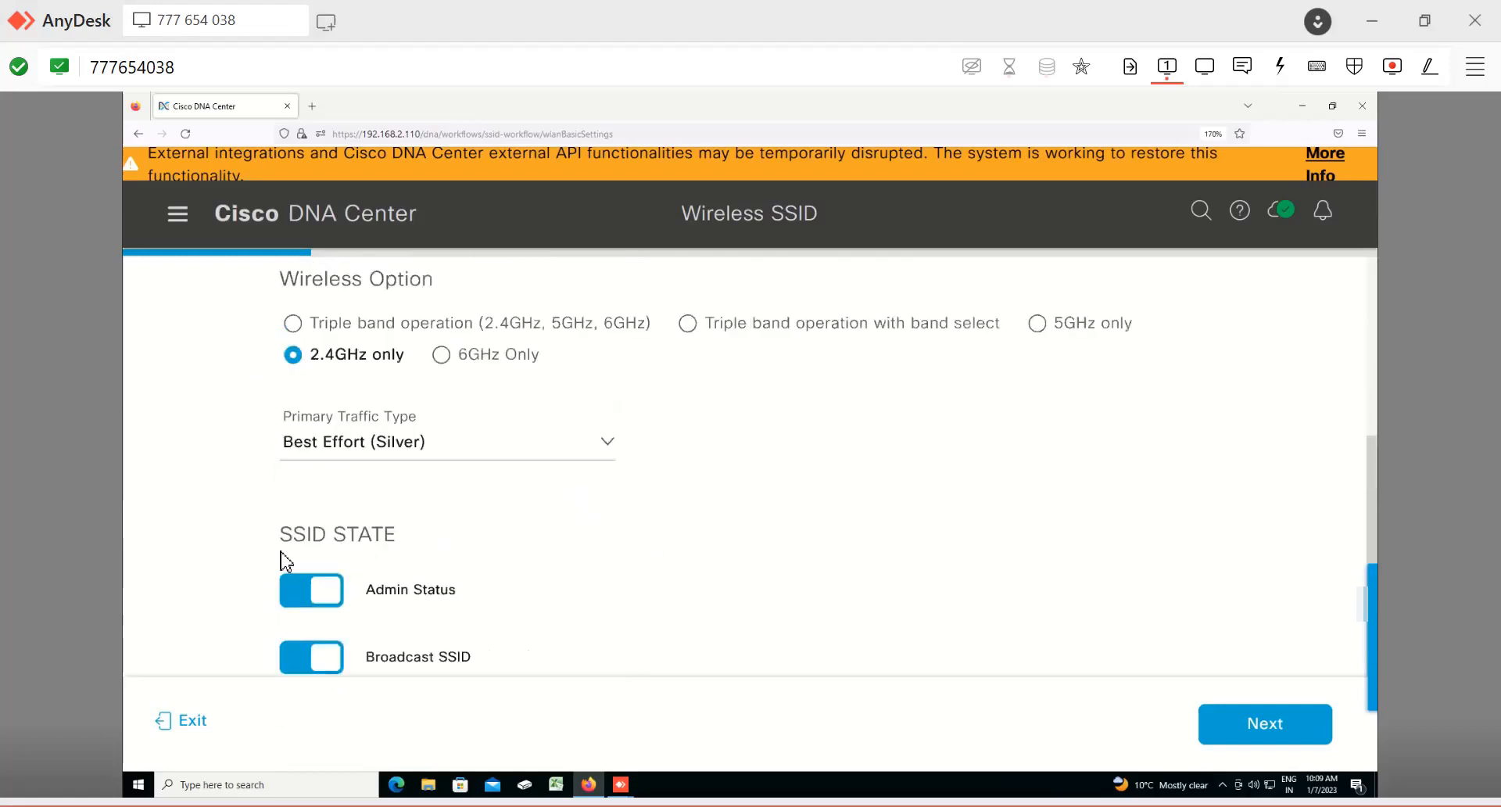
{"action": "scroll", "coordinate": [356, 523], "scroll_direction": "down", "scroll_amount": 3}
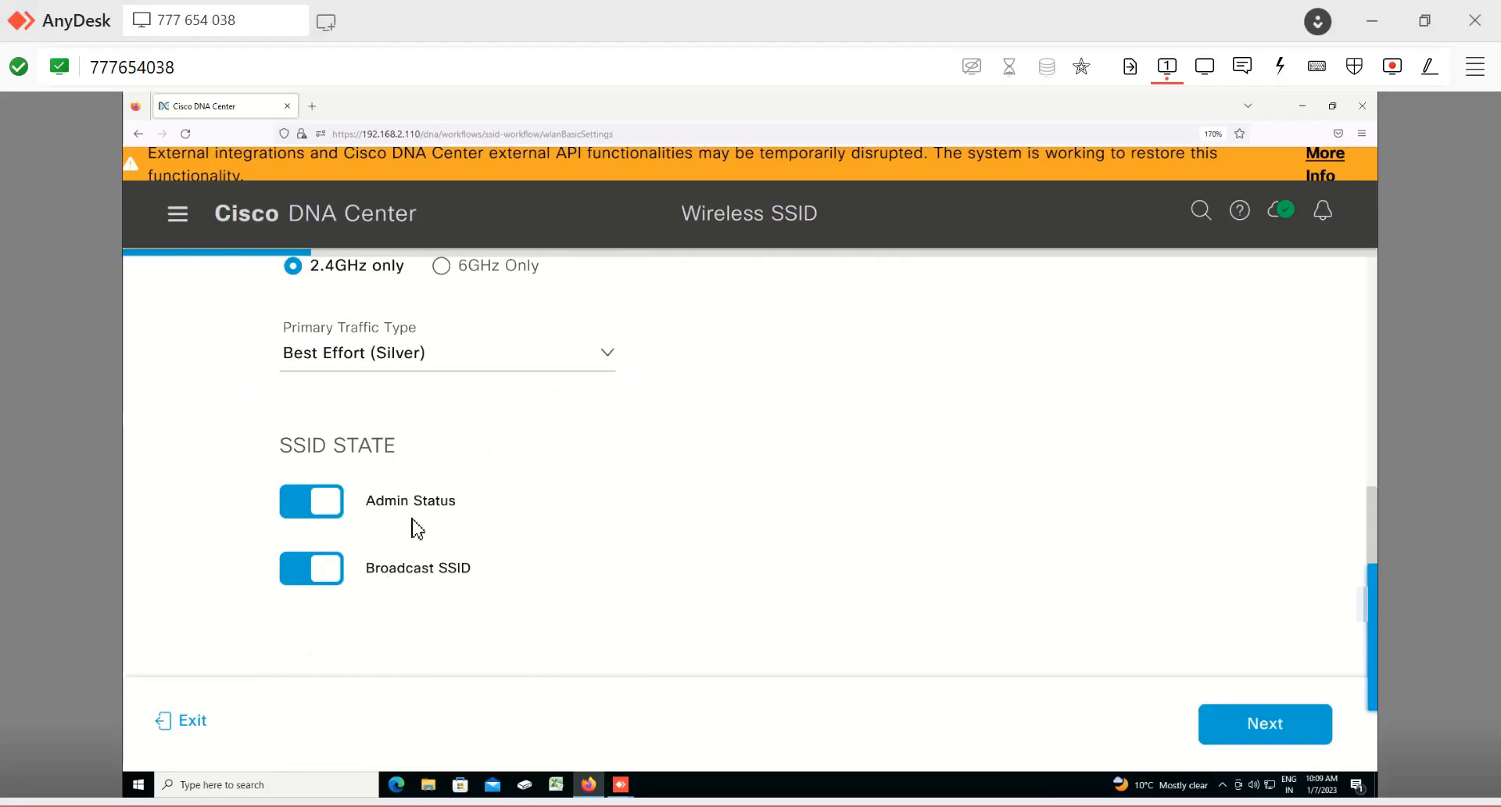
Step: Continue to the security settings and examine the L2, L3 security and authentication server options for the GUEST SSID
{"action": "left_click", "coordinate": [1265, 723]}
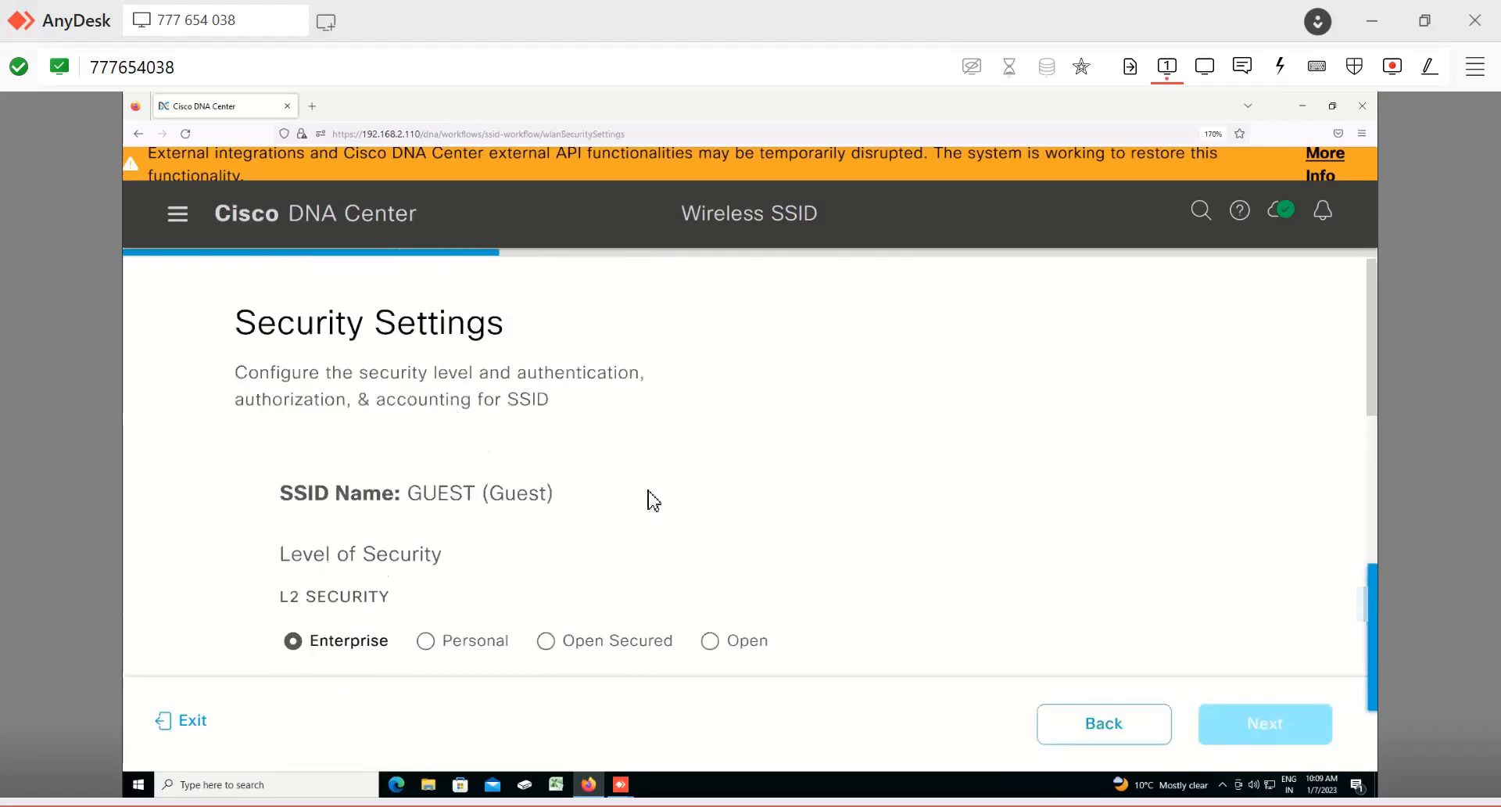
{"action": "scroll", "coordinate": [654, 501], "scroll_direction": "down", "scroll_amount": 5}
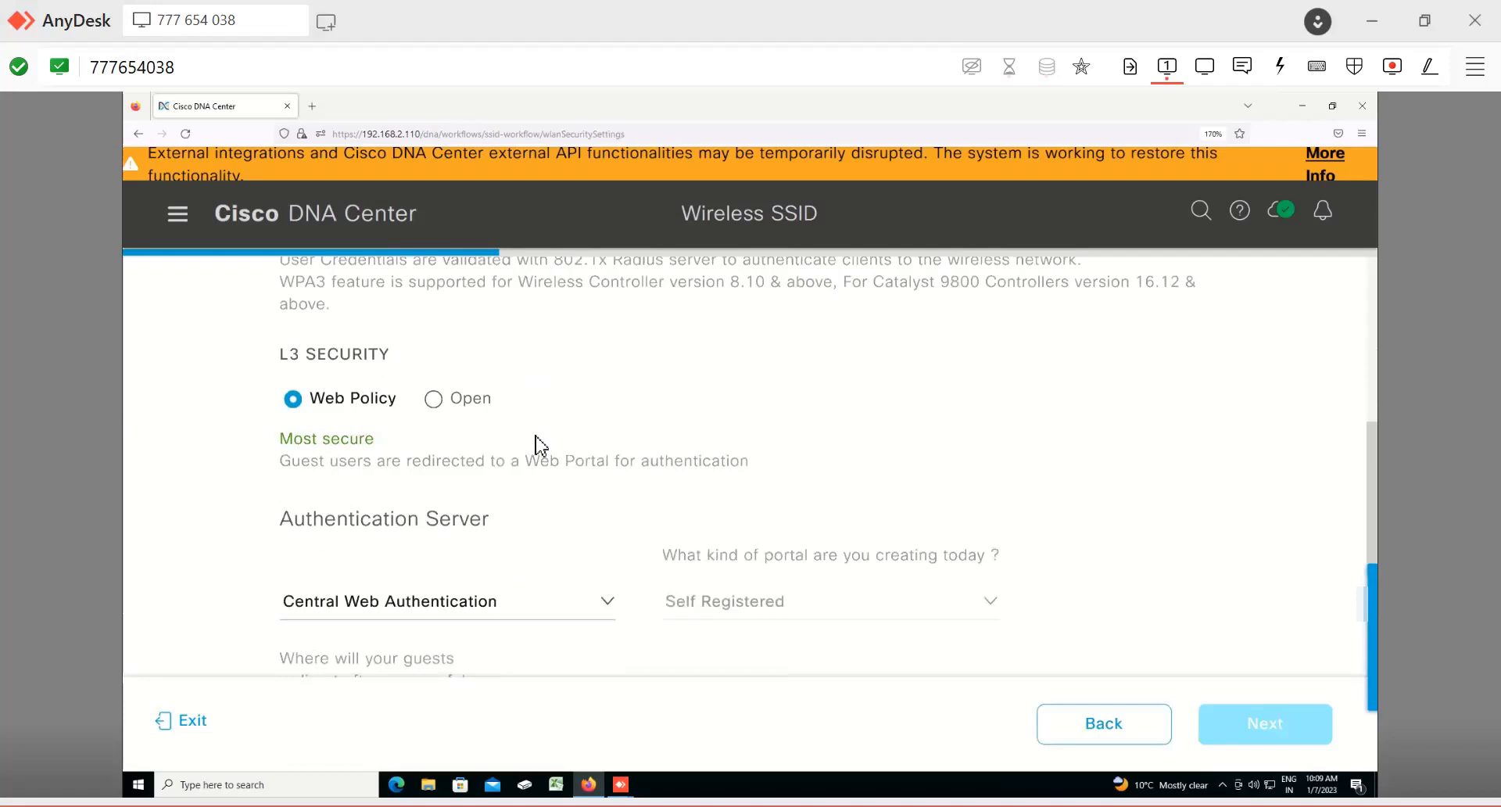
{"action": "scroll", "coordinate": [536, 441], "scroll_direction": "up", "scroll_amount": 5}
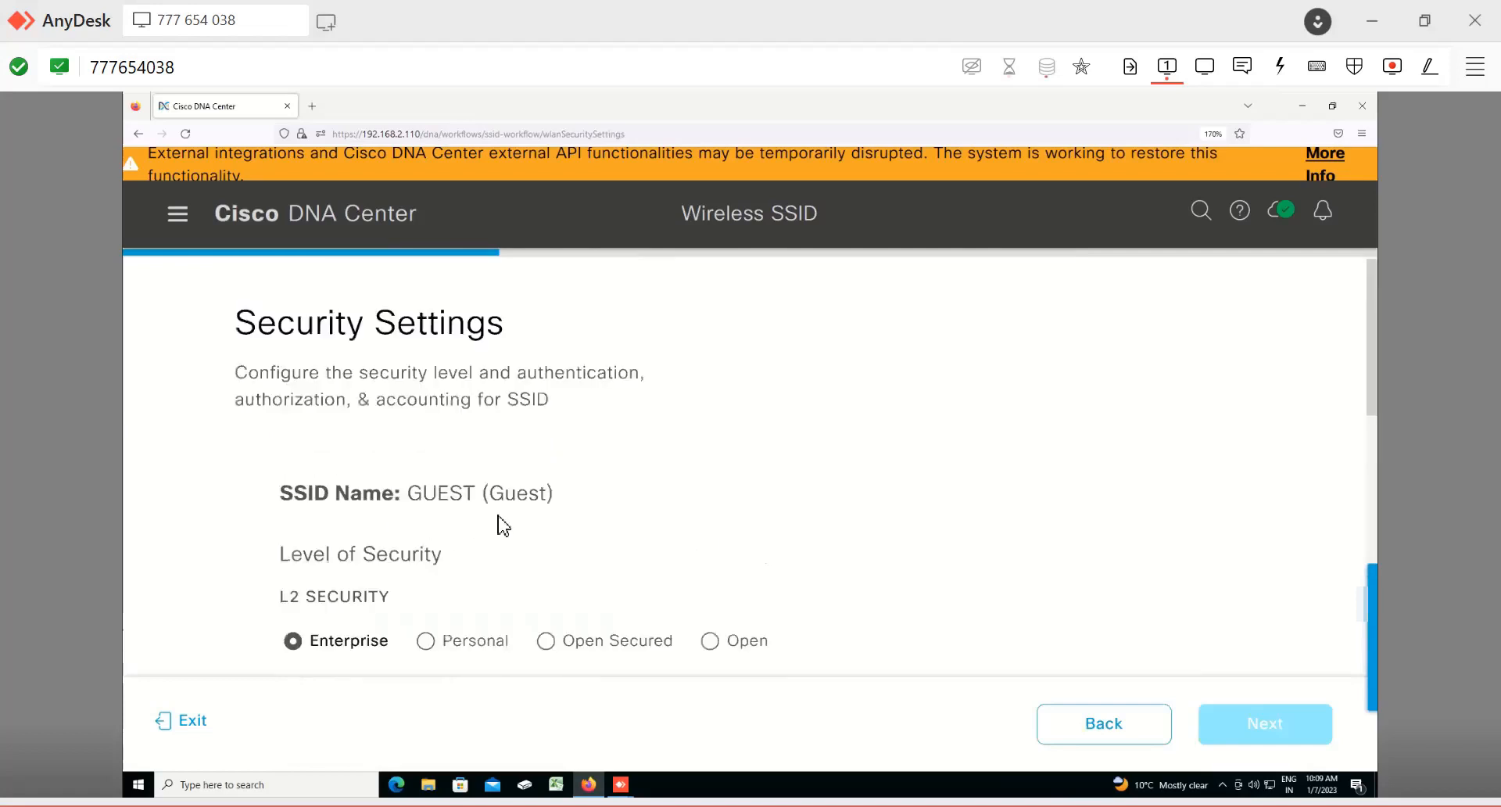
{"action": "scroll", "coordinate": [501, 524], "scroll_direction": "down", "scroll_amount": 2}
{"action": "scroll", "coordinate": [481, 438], "scroll_direction": "down", "scroll_amount": 3}
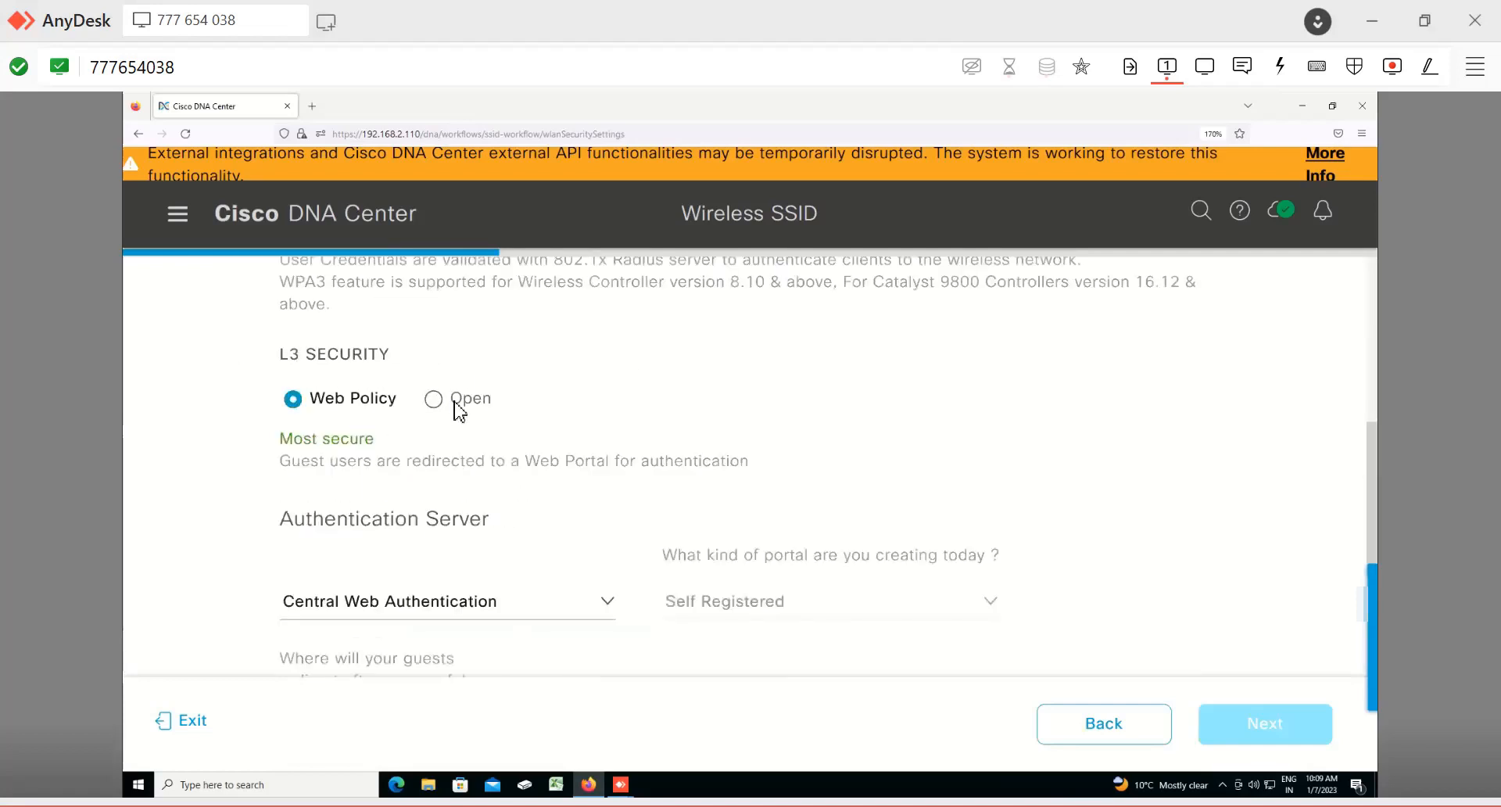
{"action": "scroll", "coordinate": [456, 395], "scroll_direction": "up", "scroll_amount": 5}
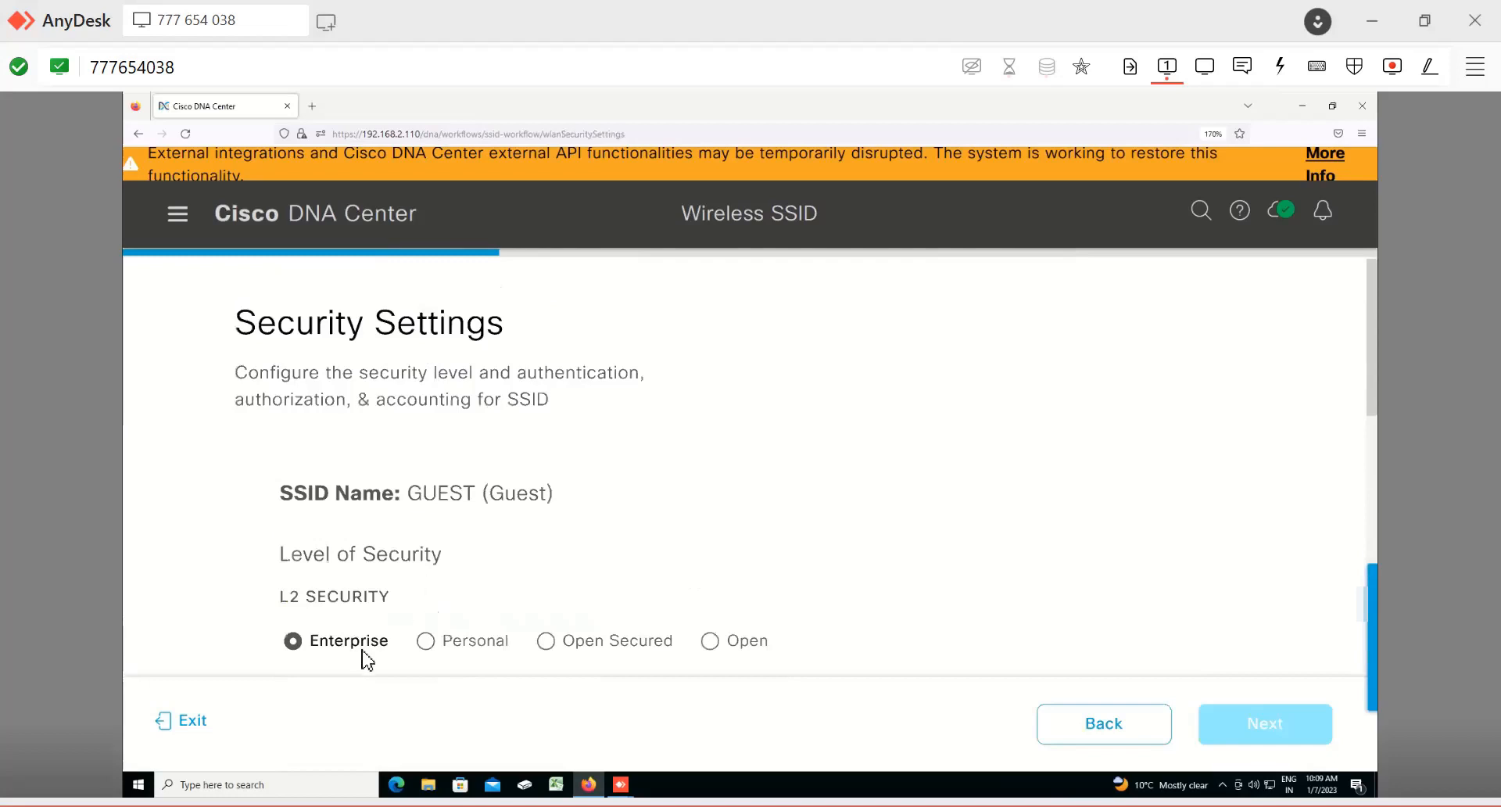
{"action": "scroll", "coordinate": [369, 575], "scroll_direction": "down", "scroll_amount": 3}
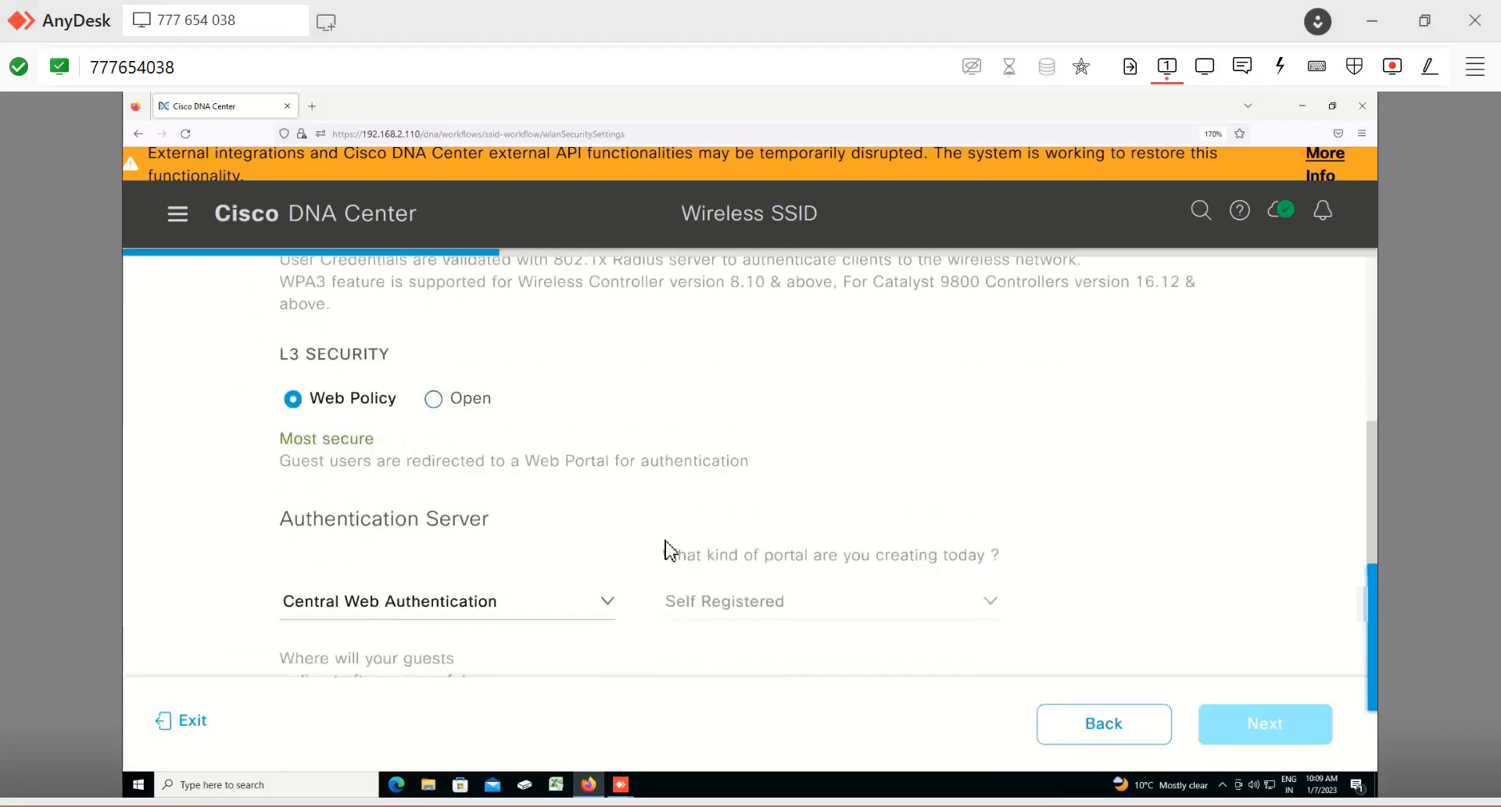
{"action": "scroll", "coordinate": [665, 594], "scroll_direction": "down", "scroll_amount": 1}
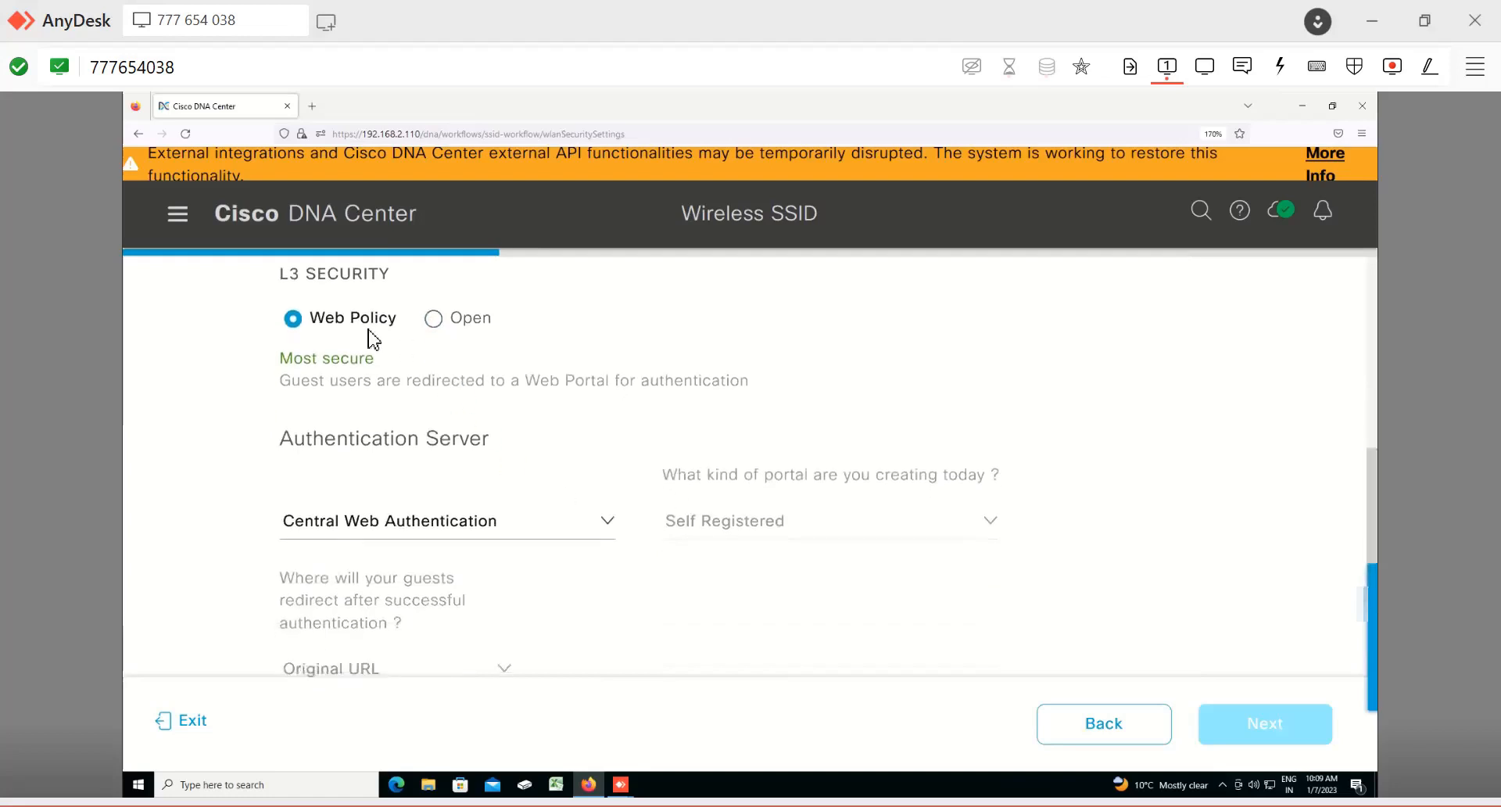
{"action": "left_click", "coordinate": [607, 522]}
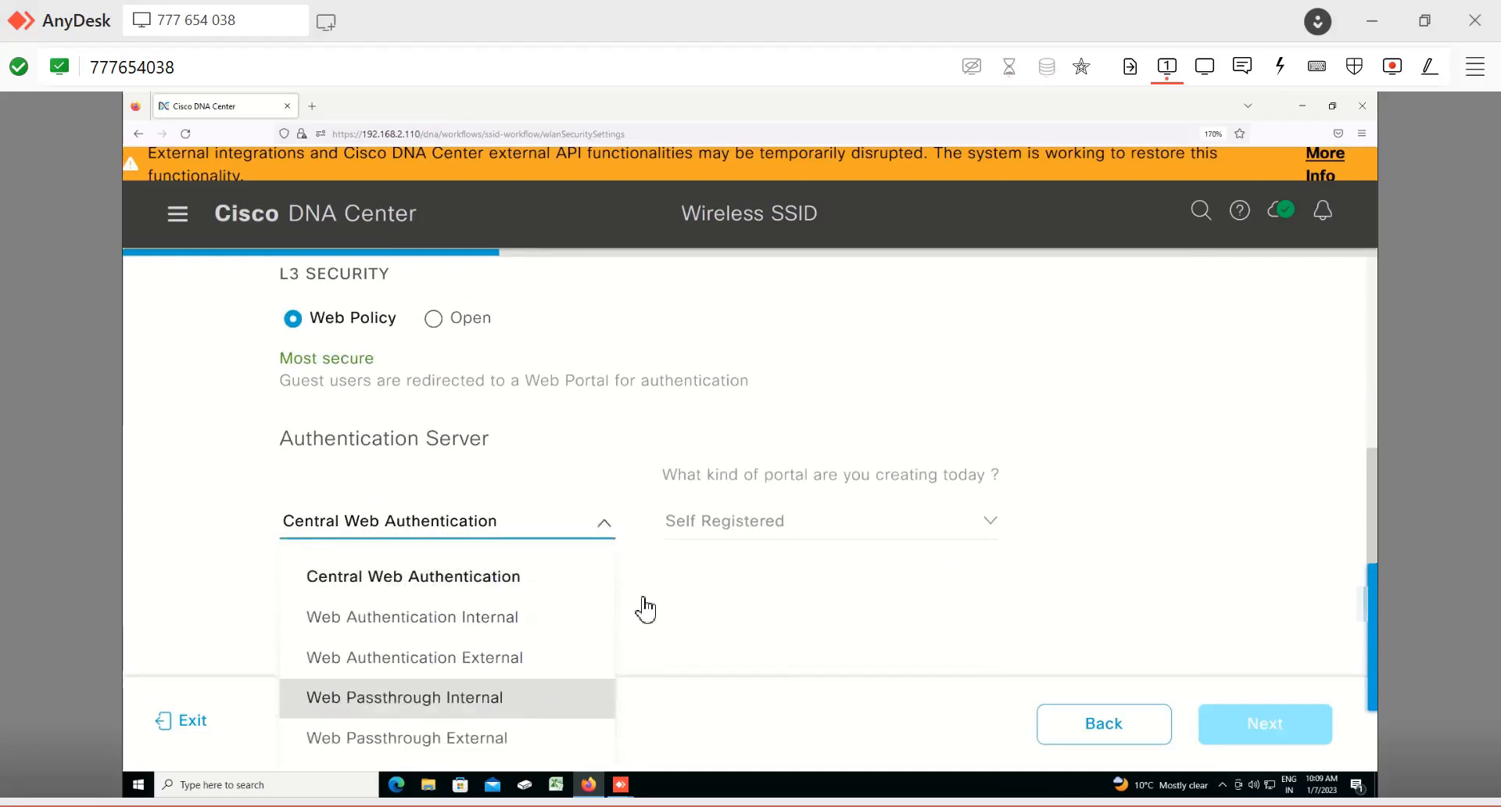
{"action": "left_click", "coordinate": [473, 469]}
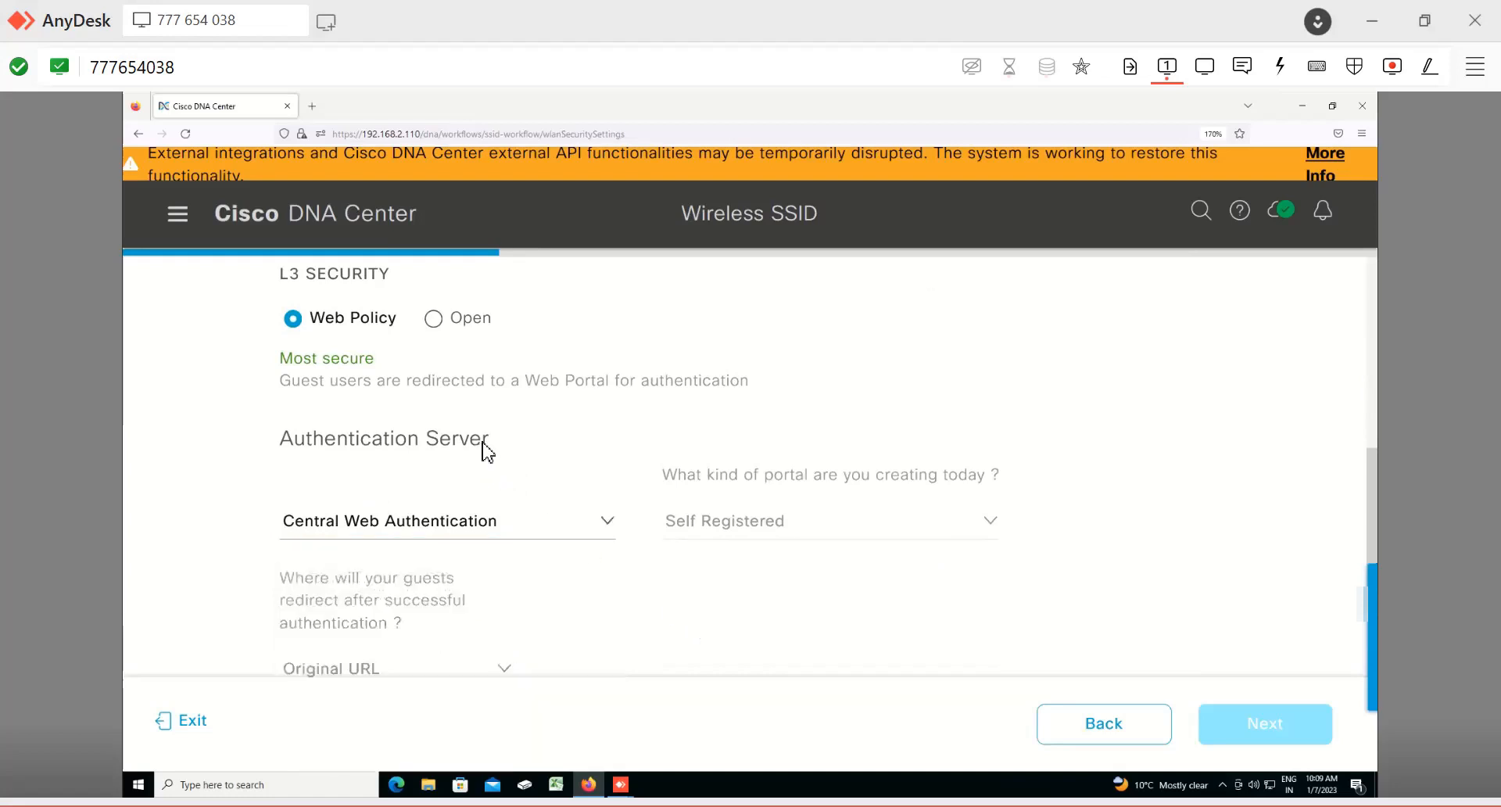
{"action": "left_click_drag", "start_coordinate": [203, 441], "coordinate": [482, 439]}
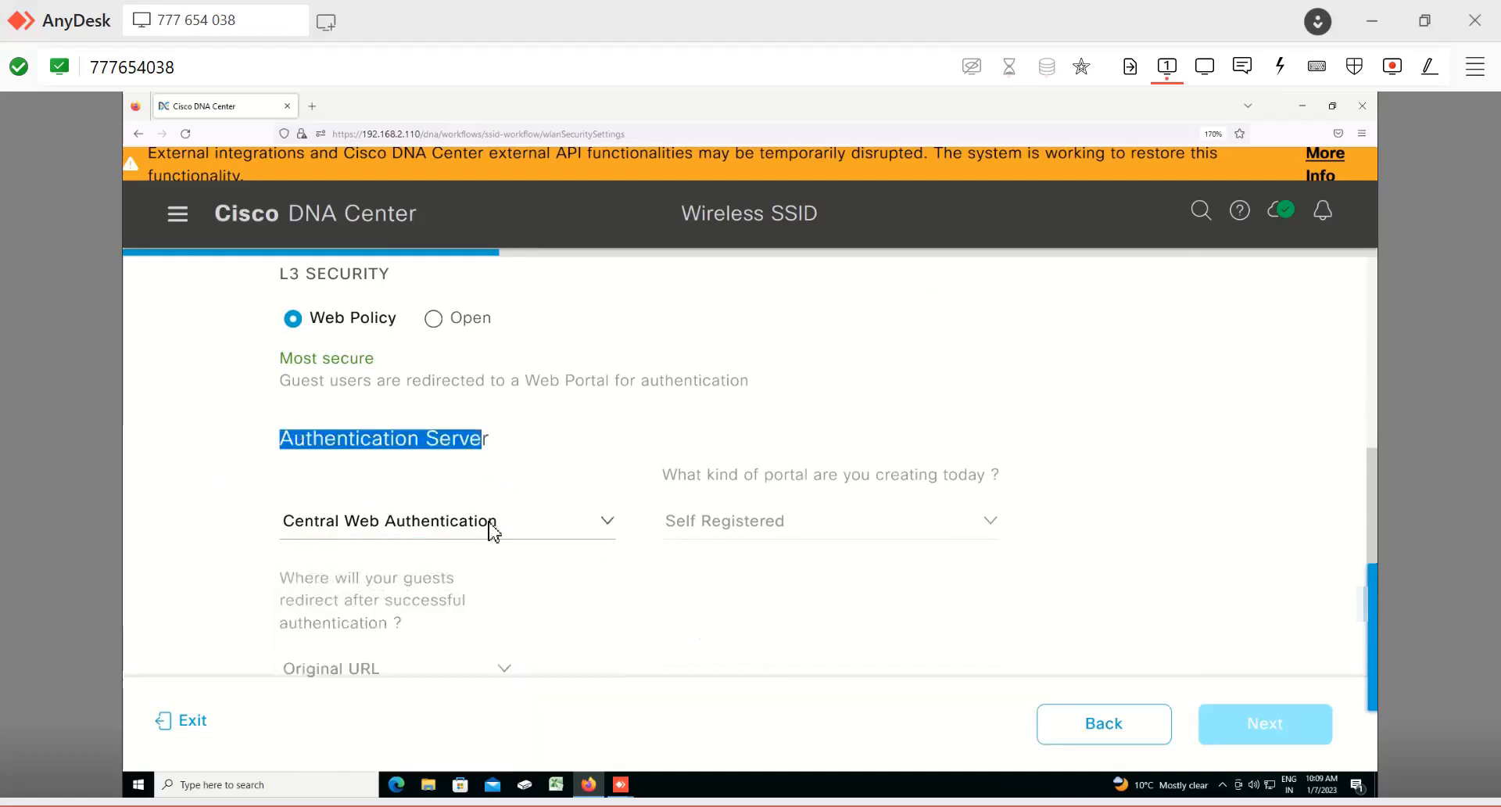
{"action": "left_click", "coordinate": [655, 614]}
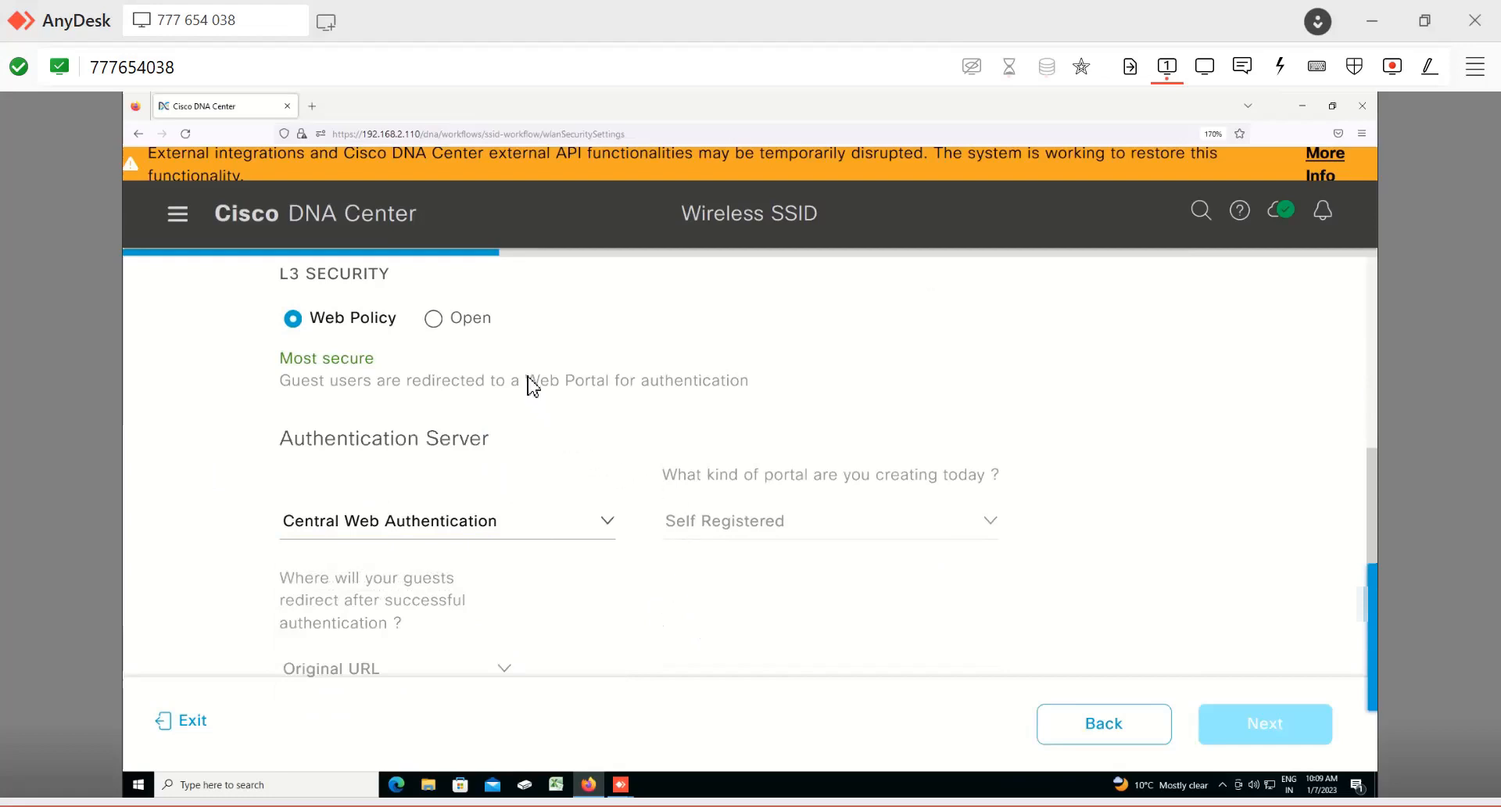
Step: Set the GUEST SSID's L3 security to Open and continue without configuring any AAA servers
{"action": "left_click", "coordinate": [434, 318]}
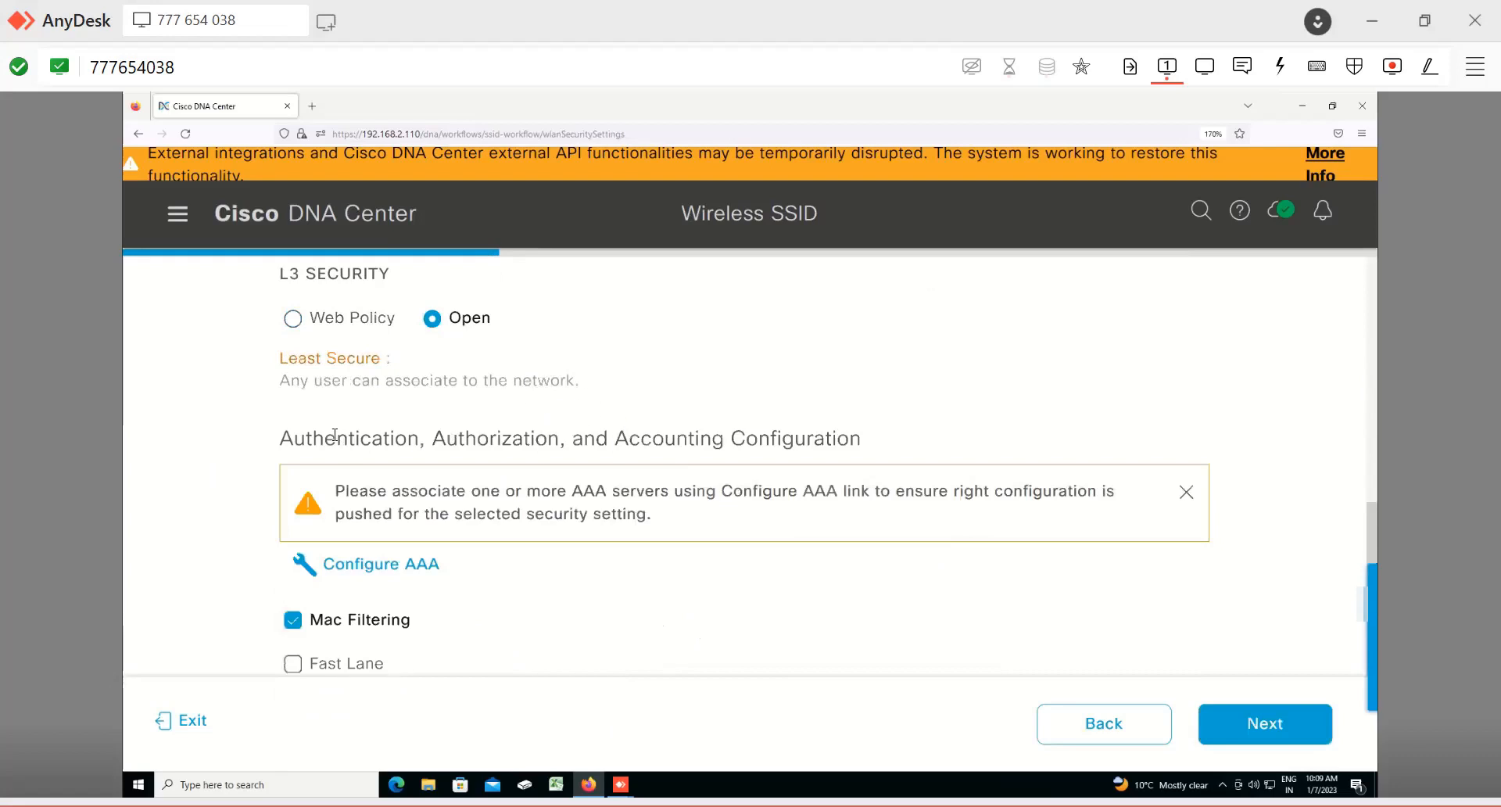
{"action": "left_click_drag", "start_coordinate": [313, 439], "coordinate": [714, 560]}
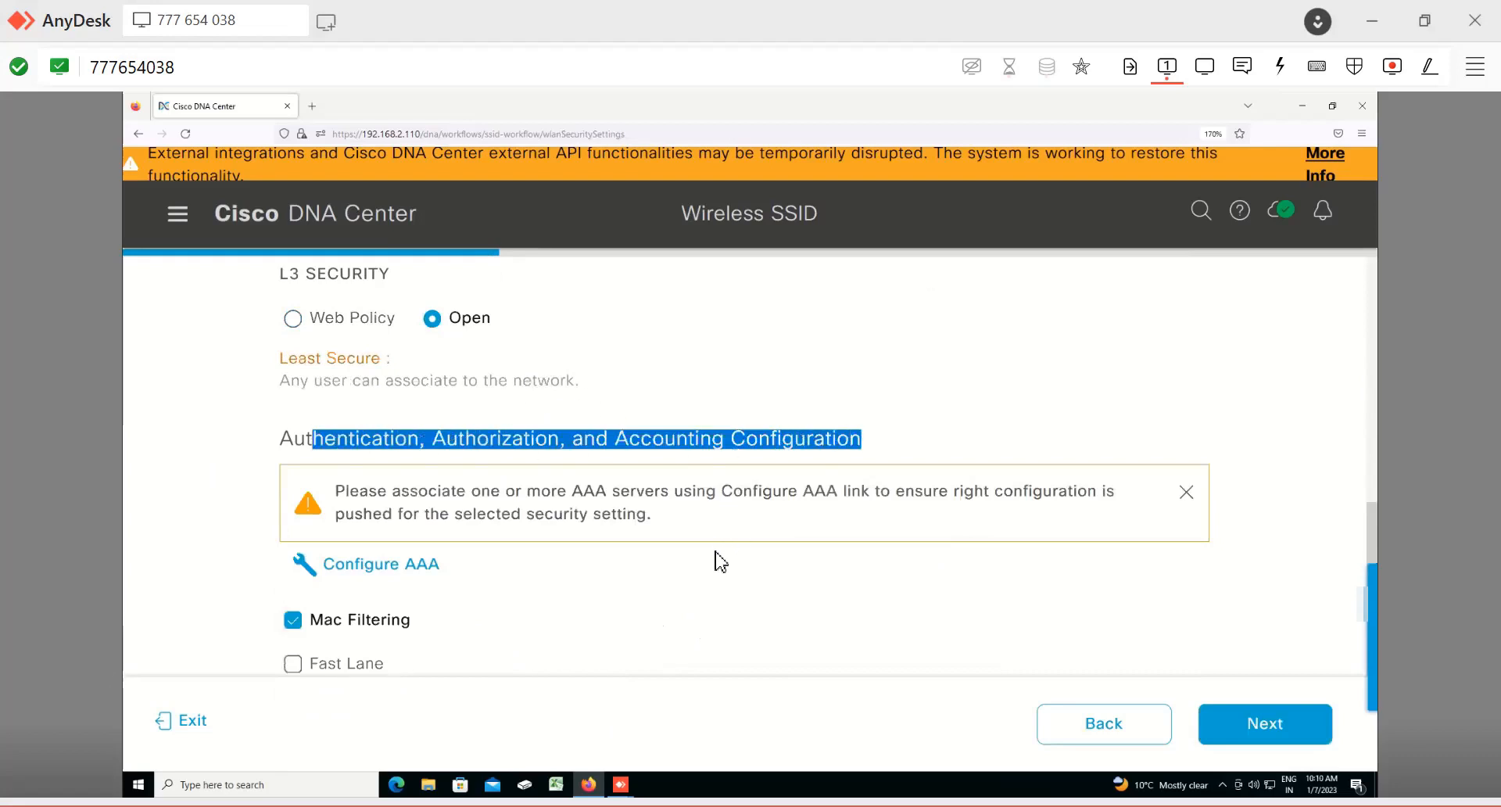
{"action": "scroll", "coordinate": [720, 561], "scroll_direction": "down", "scroll_amount": 1}
{"action": "scroll", "coordinate": [720, 561], "scroll_direction": "down", "scroll_amount": 1}
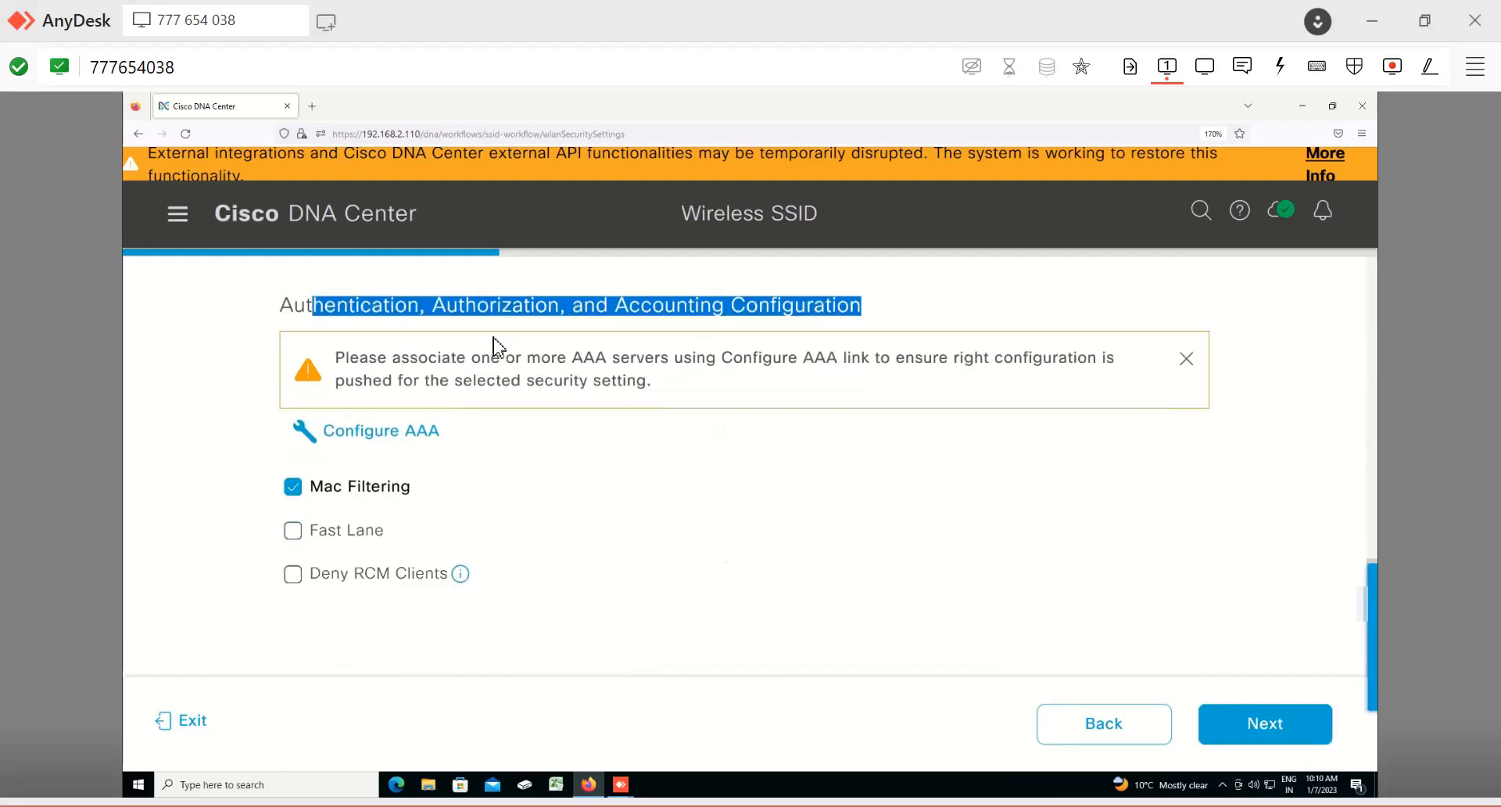
{"action": "left_click_drag", "start_coordinate": [335, 362], "coordinate": [1121, 361]}
{"action": "left_click_drag", "start_coordinate": [297, 397], "coordinate": [654, 405]}
{"action": "left_click", "coordinate": [714, 407]}
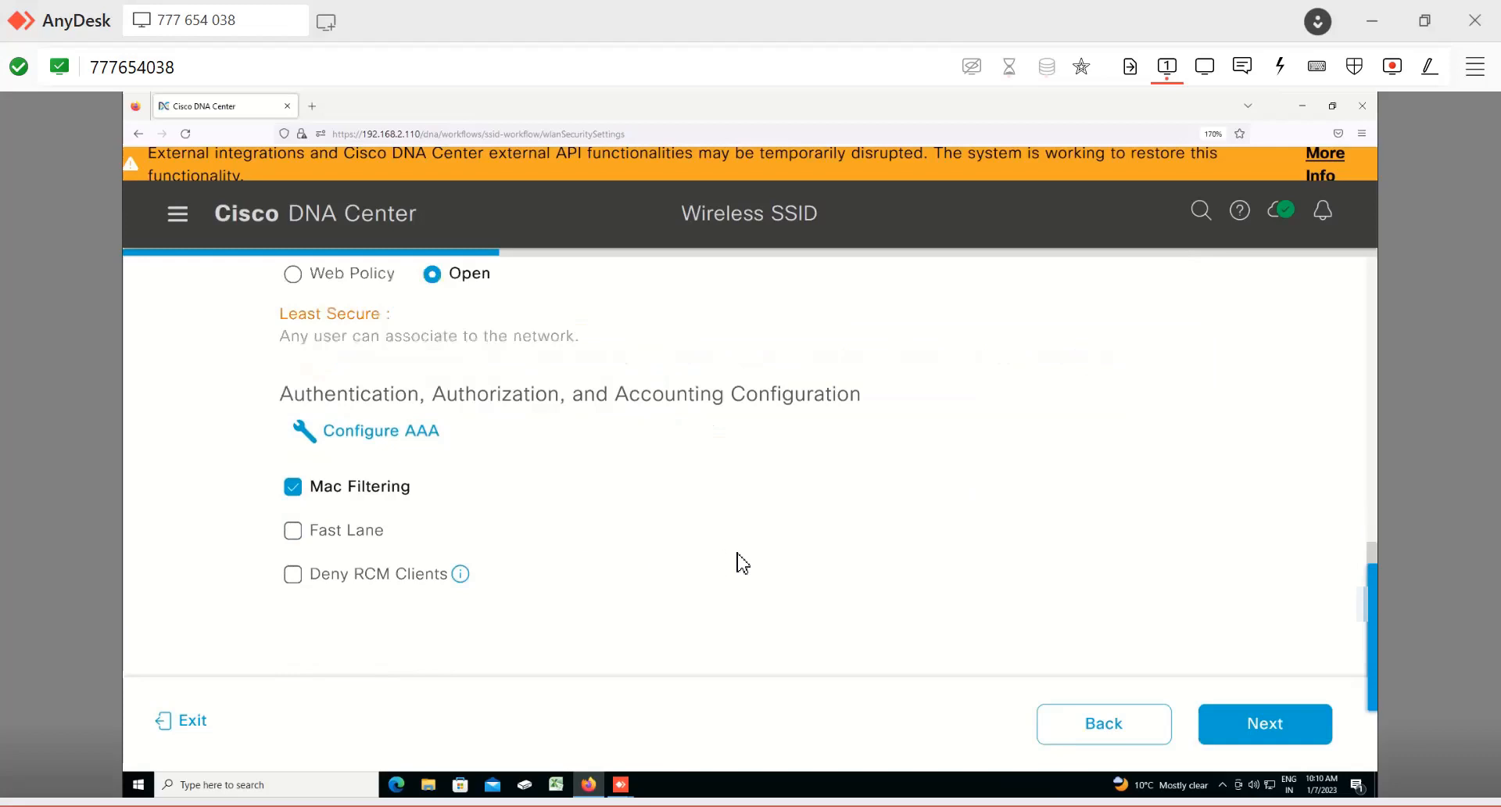
{"action": "left_click", "coordinate": [1265, 724]}
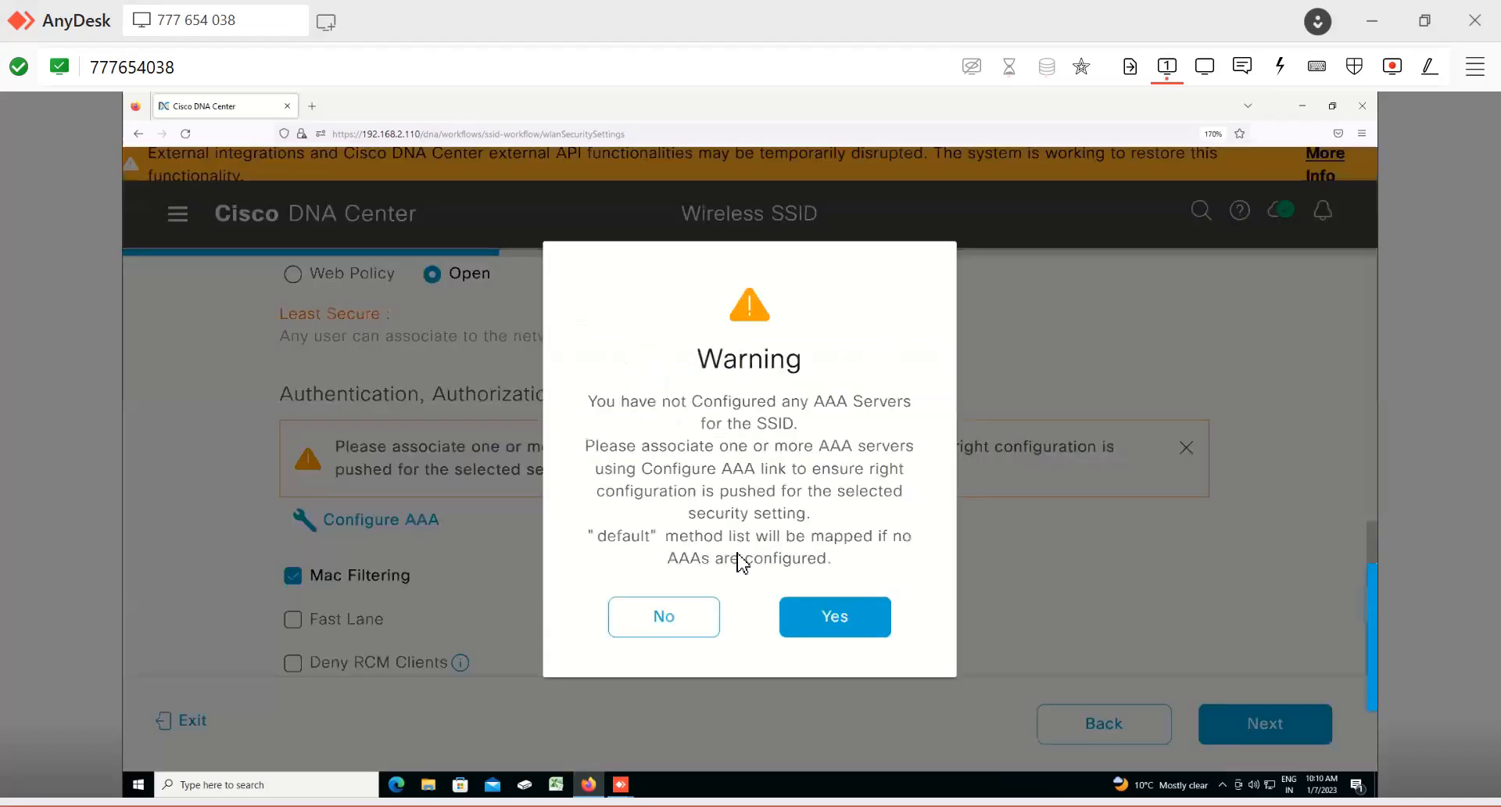
{"action": "mouse_move", "coordinate": [616, 401]}
{"action": "left_mouse_down"}
{"action": "mouse_move", "coordinate": [917, 401]}
{"action": "mouse_move", "coordinate": [803, 423]}
{"action": "left_mouse_up"}
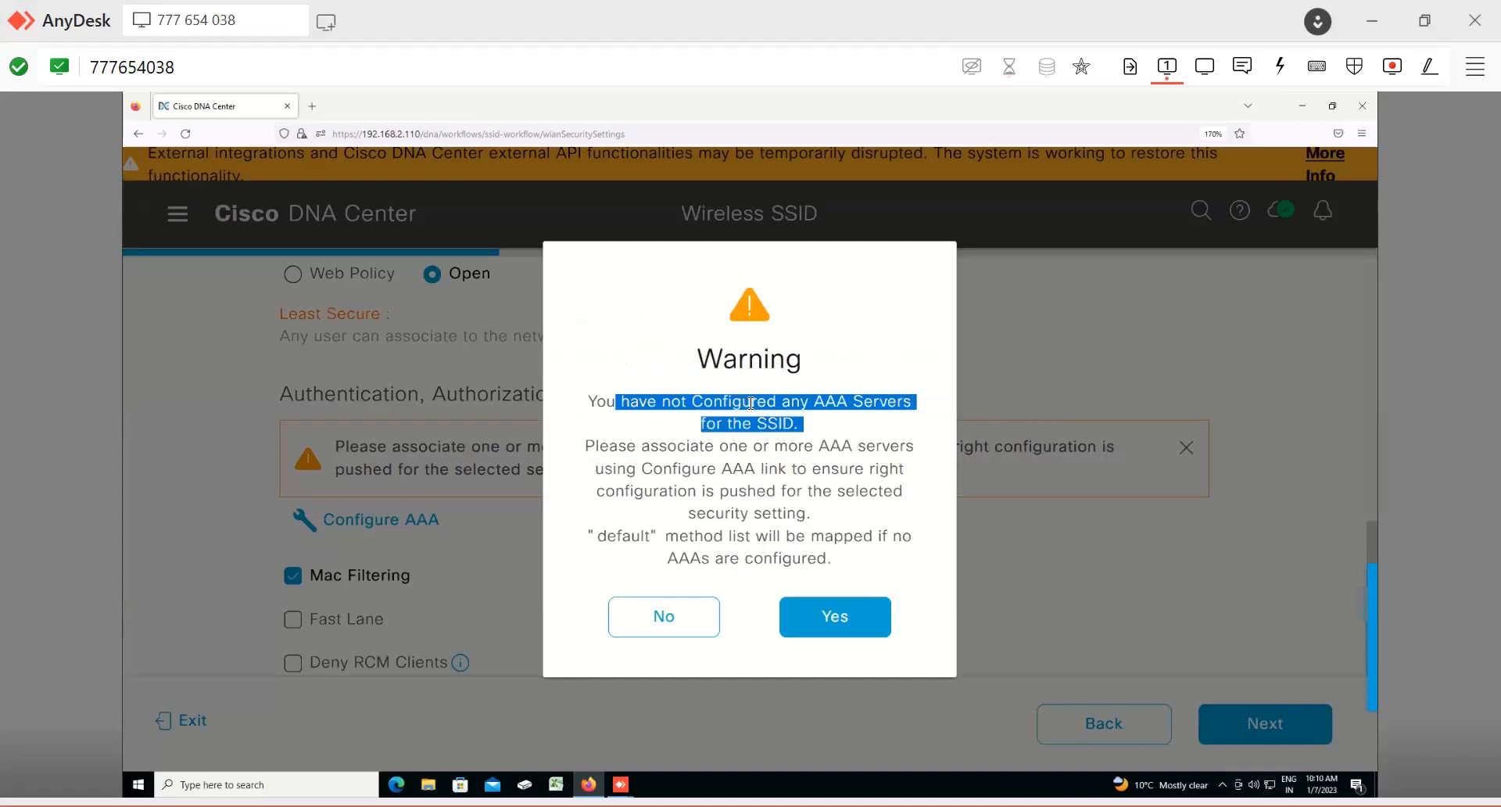
{"action": "left_click", "coordinate": [835, 616]}
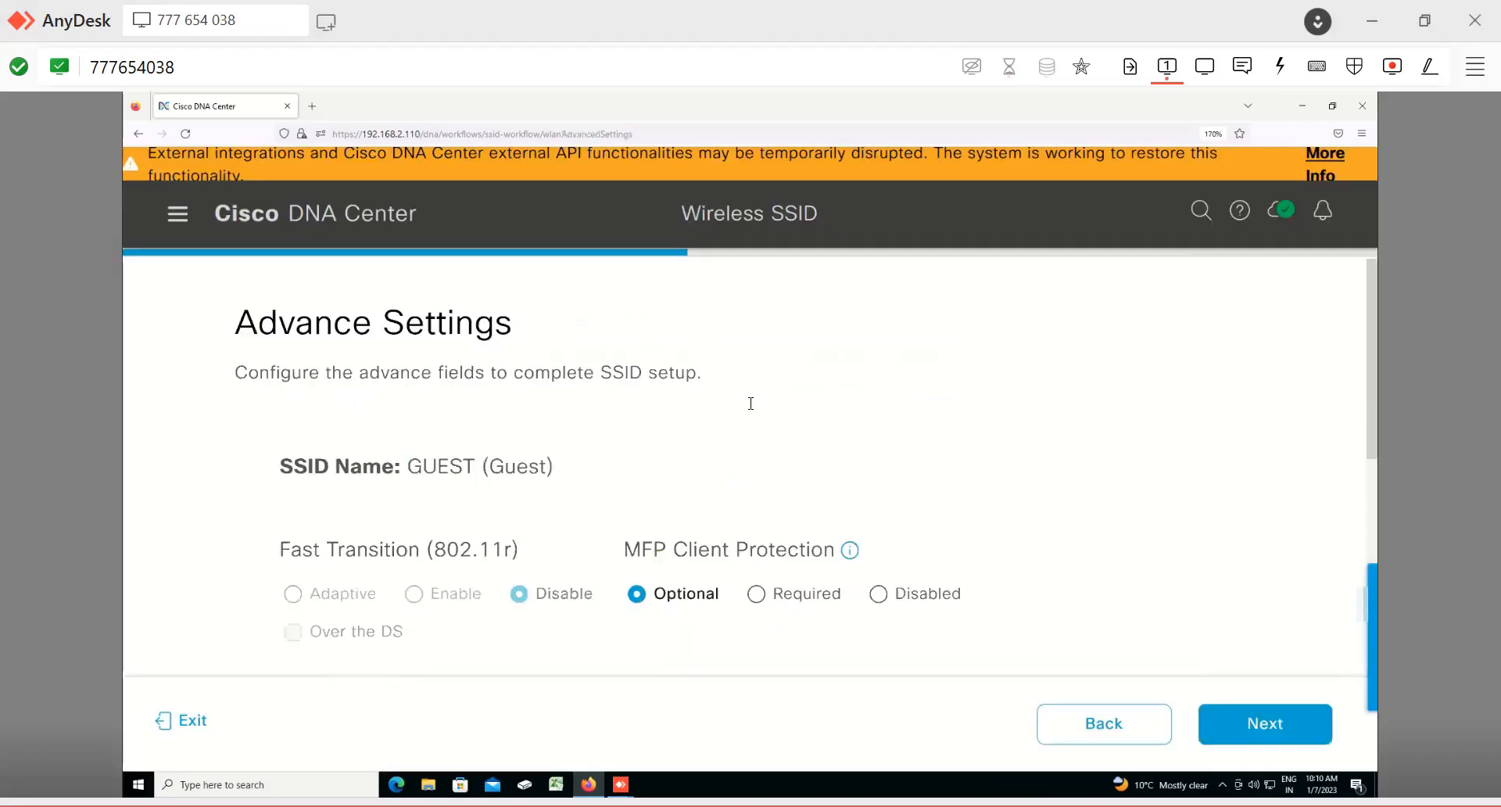
Step: Accept the default advanced settings and start adding a new network profile for the SSID
{"action": "scroll", "coordinate": [529, 526], "scroll_direction": "down", "scroll_amount": 6}
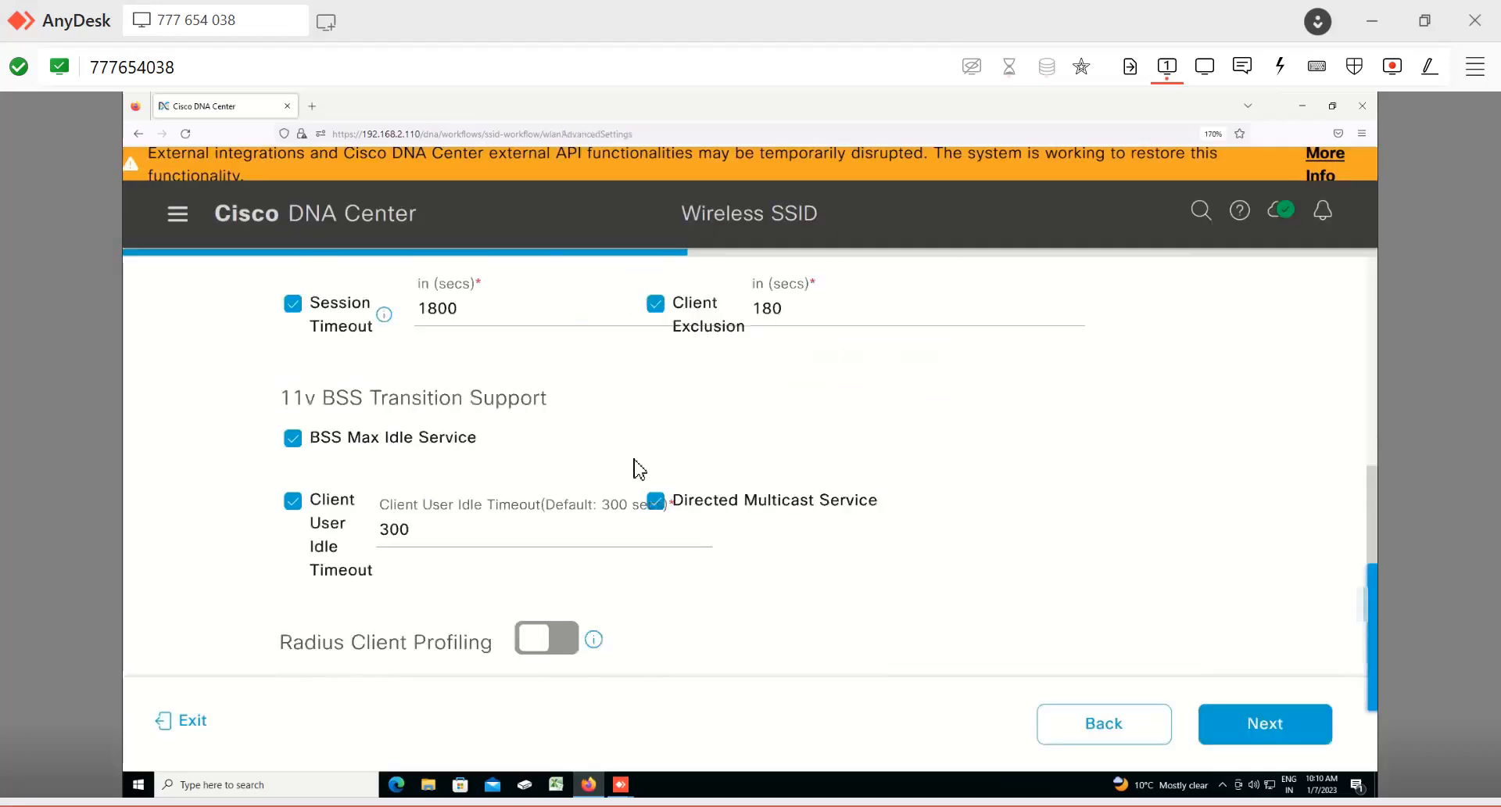
{"action": "left_click", "coordinate": [1265, 723]}
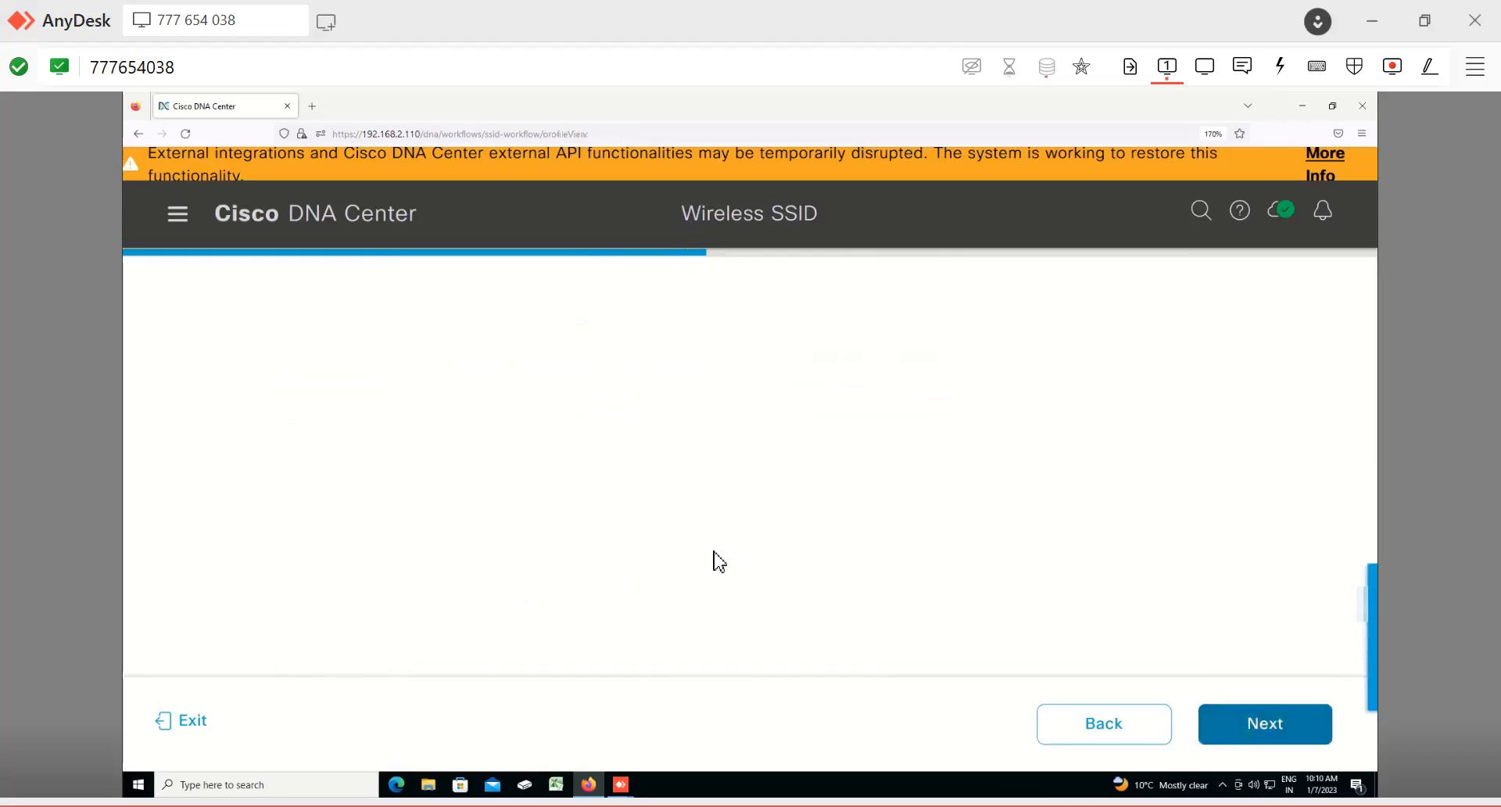
{"action": "scroll", "coordinate": [713, 560], "scroll_direction": "down", "scroll_amount": 4}
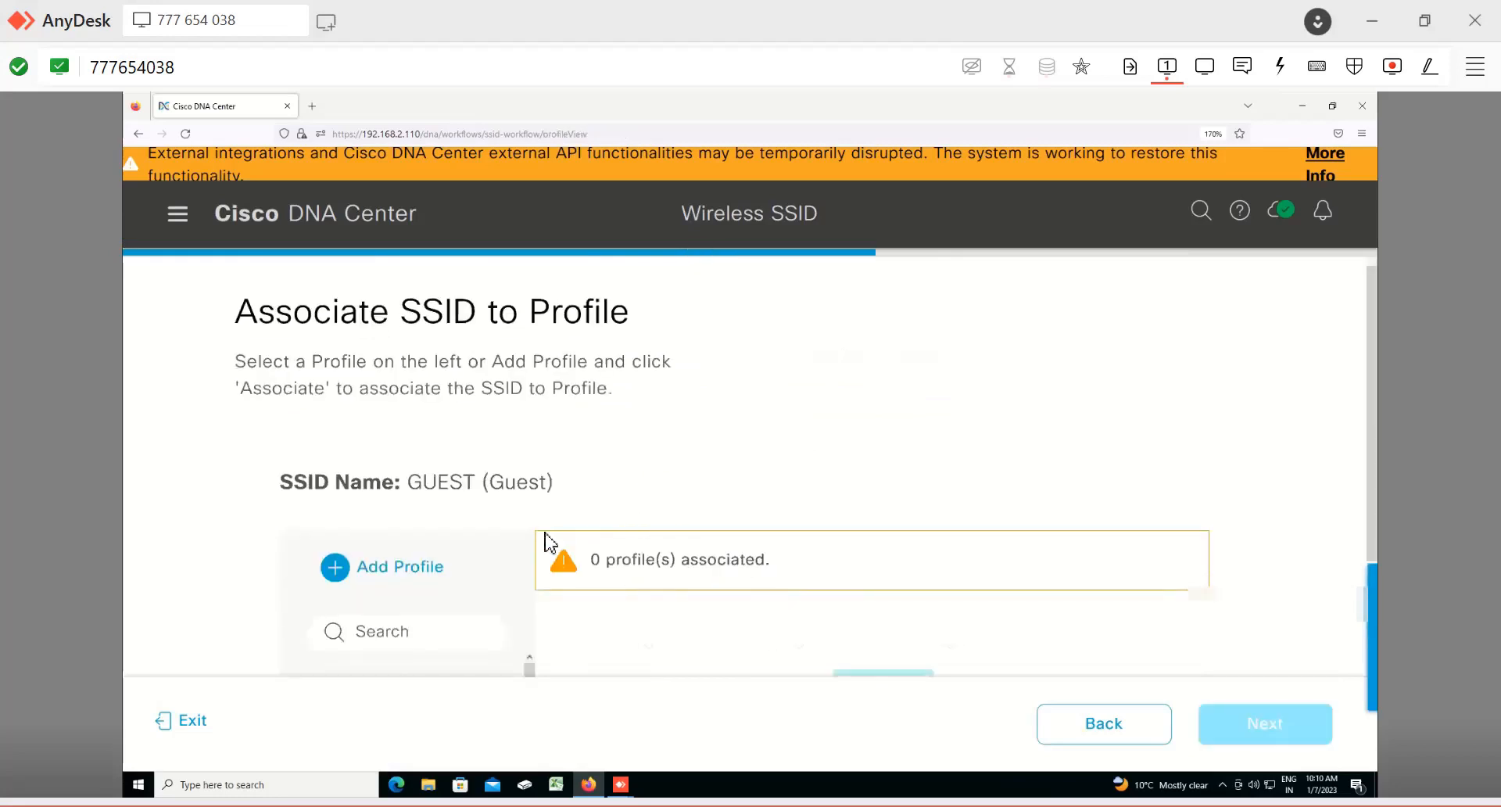
{"action": "scroll", "coordinate": [692, 504], "scroll_direction": "up", "scroll_amount": 4}
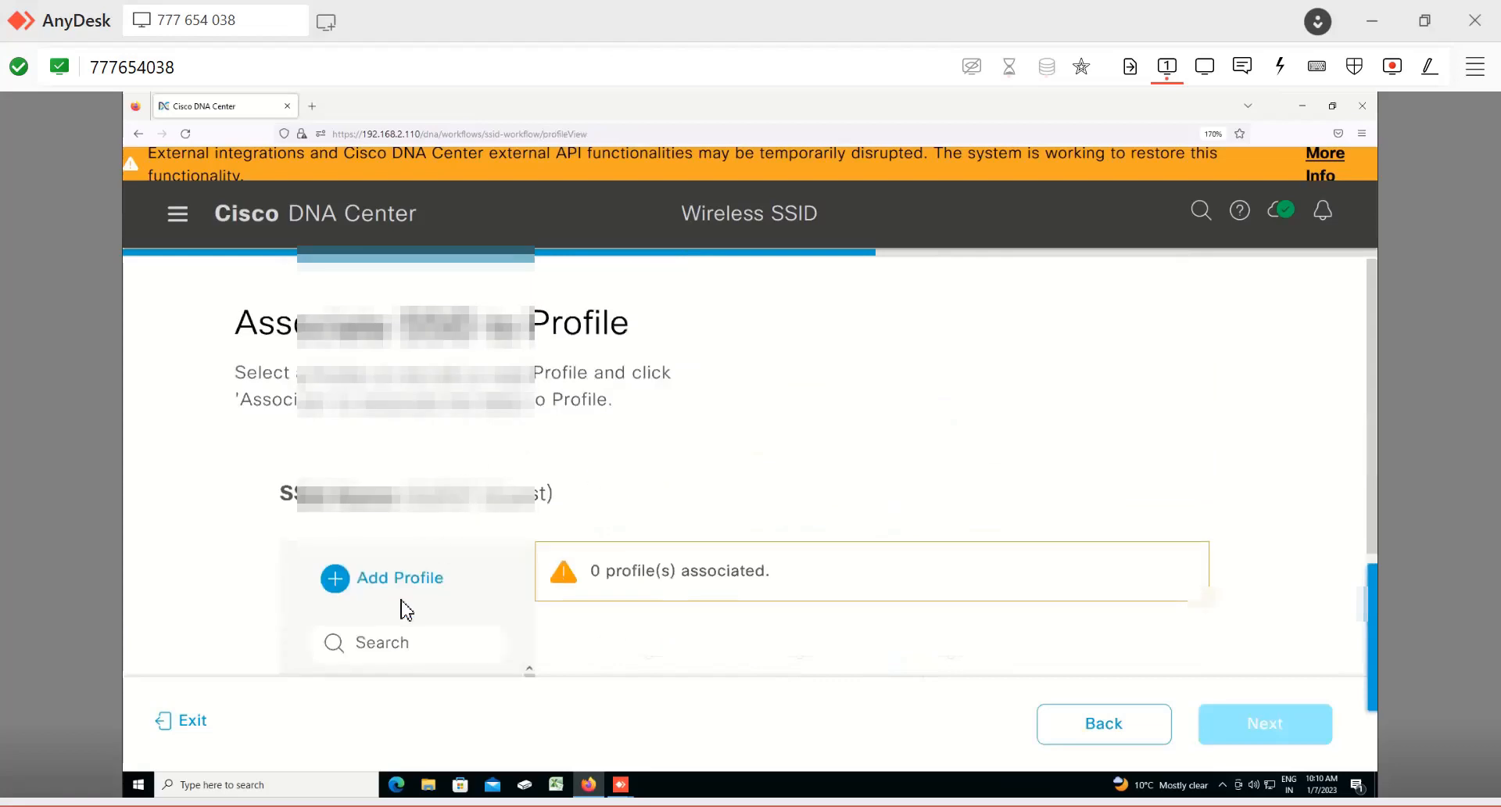
{"action": "left_click", "coordinate": [381, 586]}
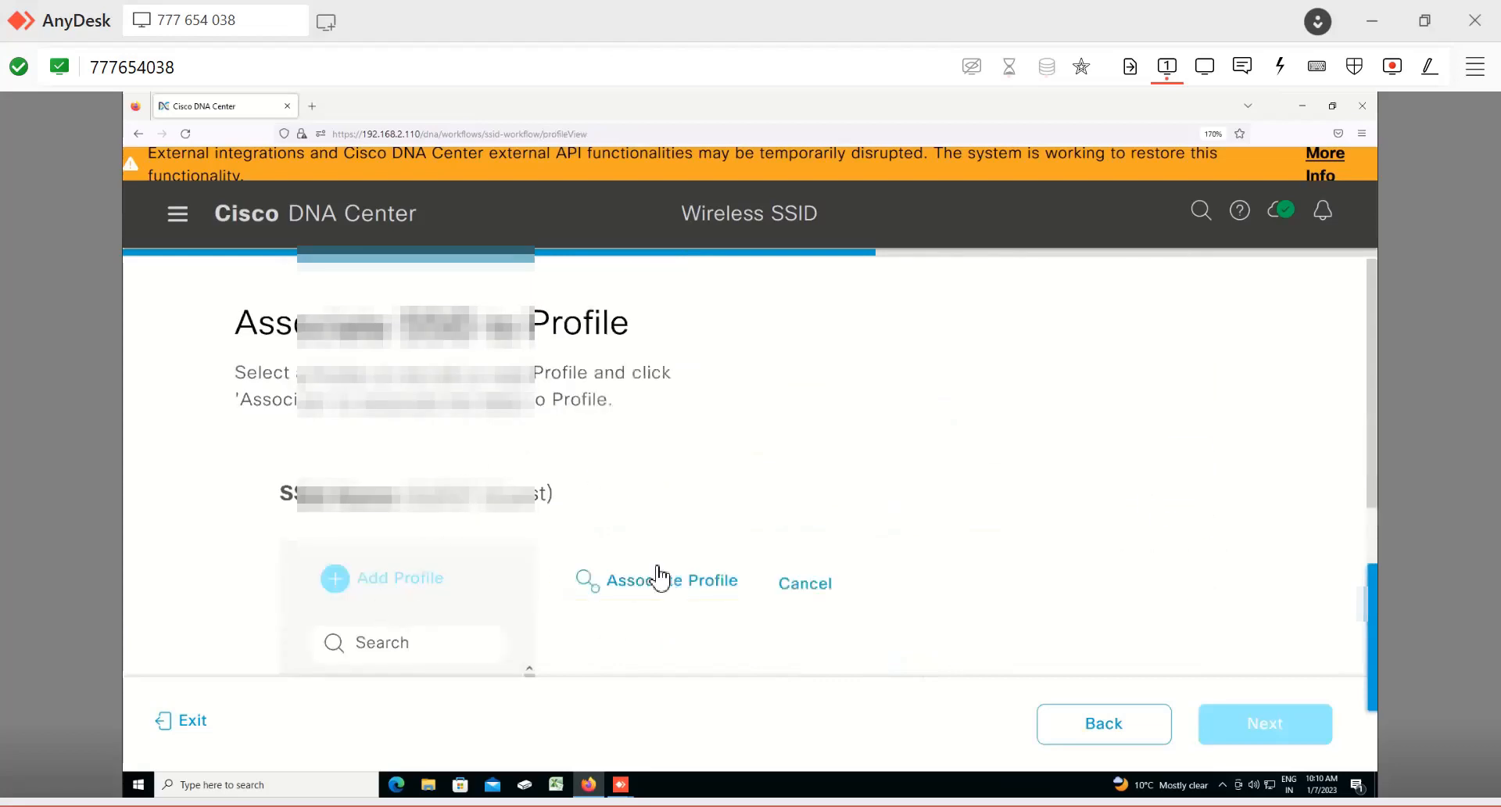
{"action": "left_click", "coordinate": [660, 580]}
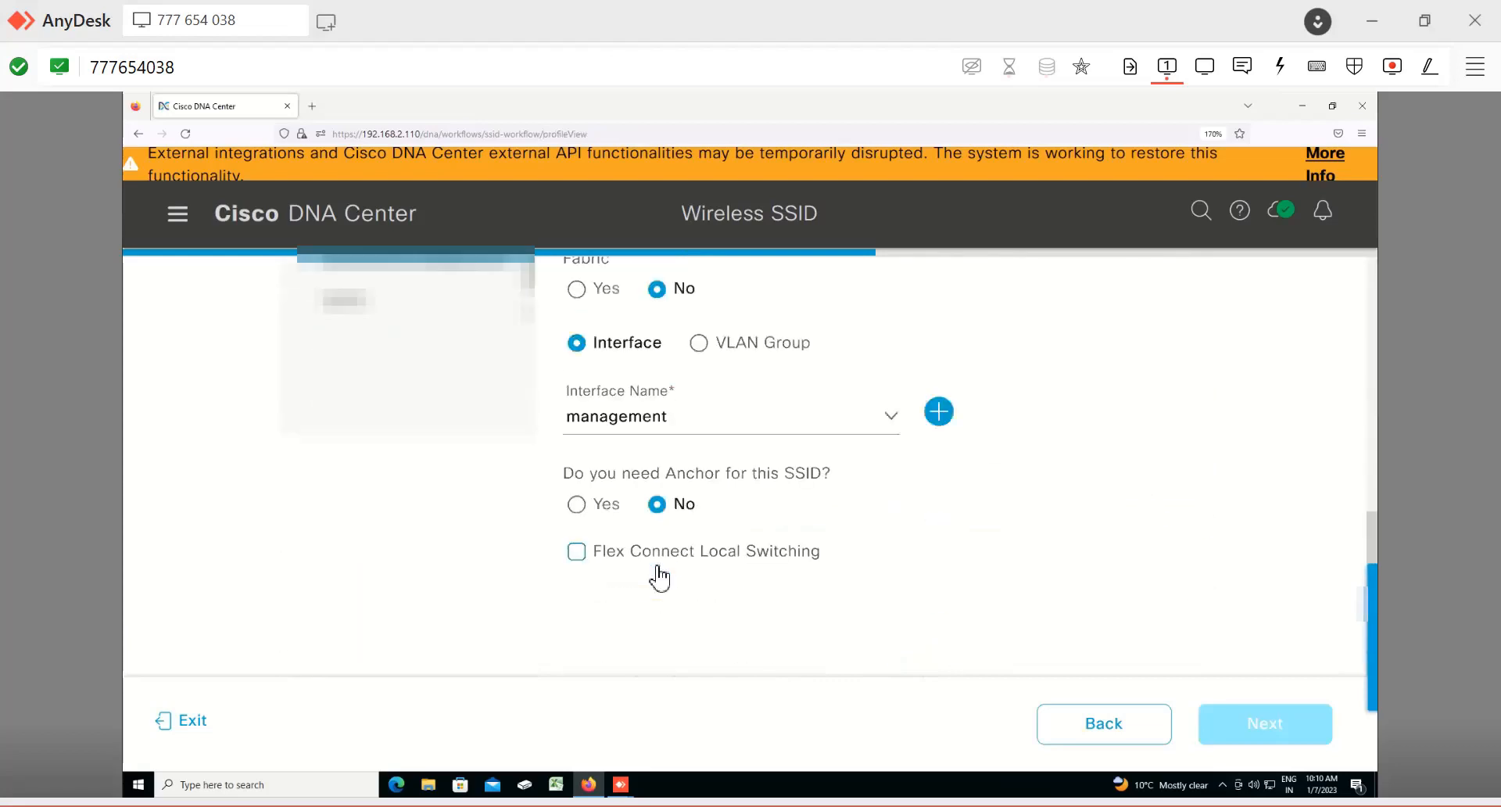
{"action": "scroll", "coordinate": [660, 577], "scroll_direction": "up", "scroll_amount": 5}
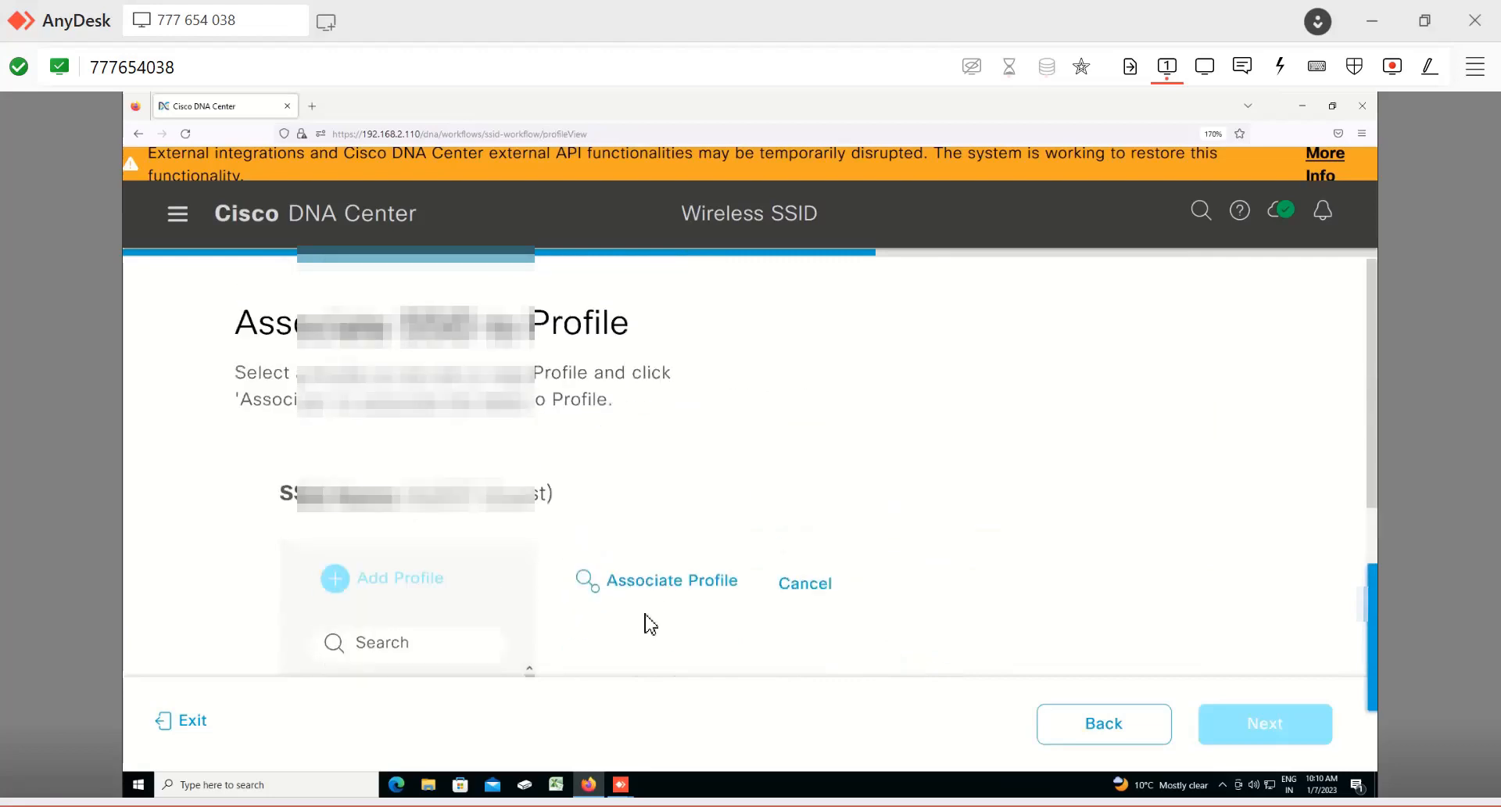
{"action": "scroll", "coordinate": [733, 622], "scroll_direction": "down", "scroll_amount": 5}
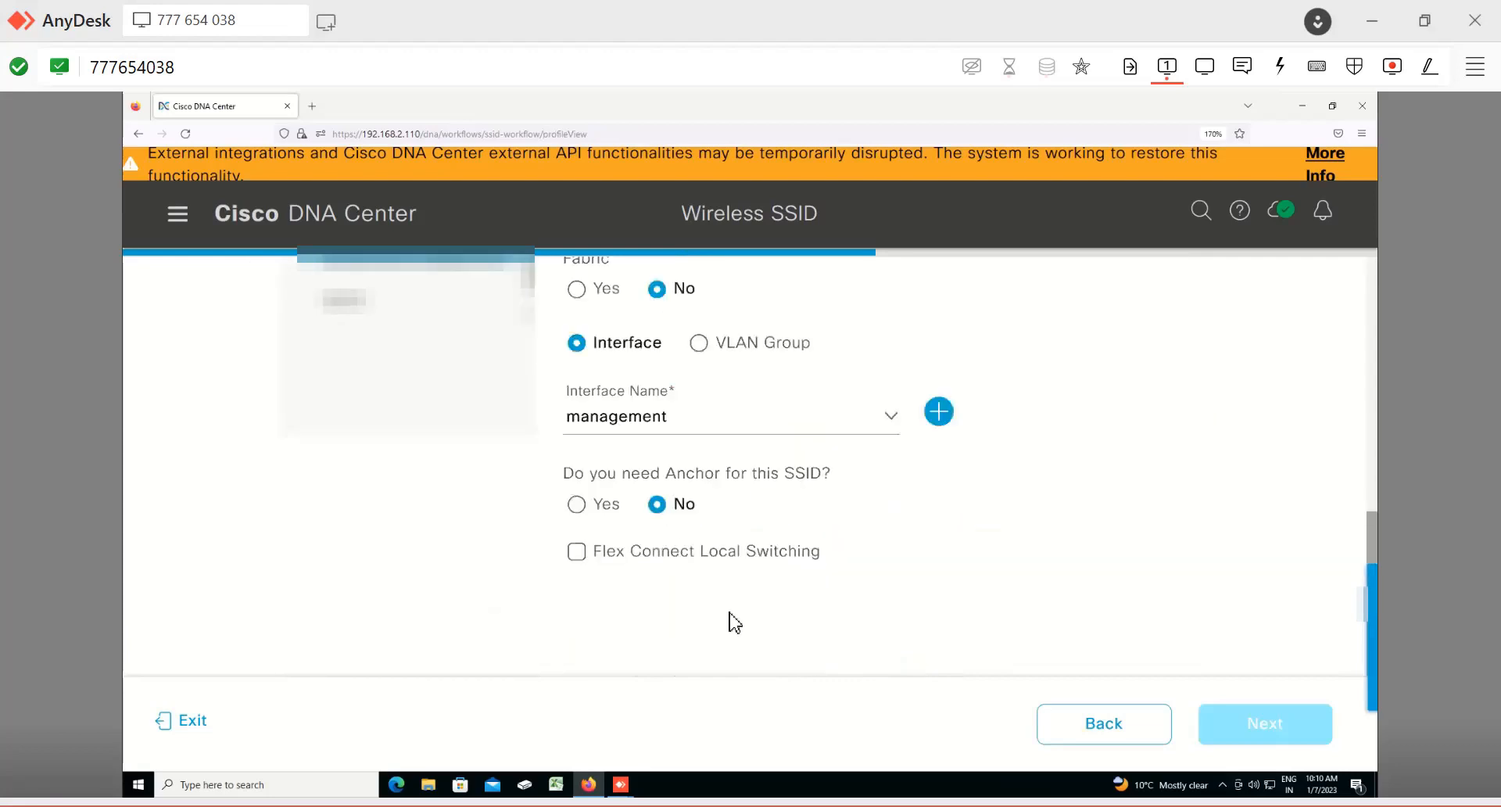
{"action": "scroll", "coordinate": [733, 622], "scroll_direction": "up", "scroll_amount": 3}
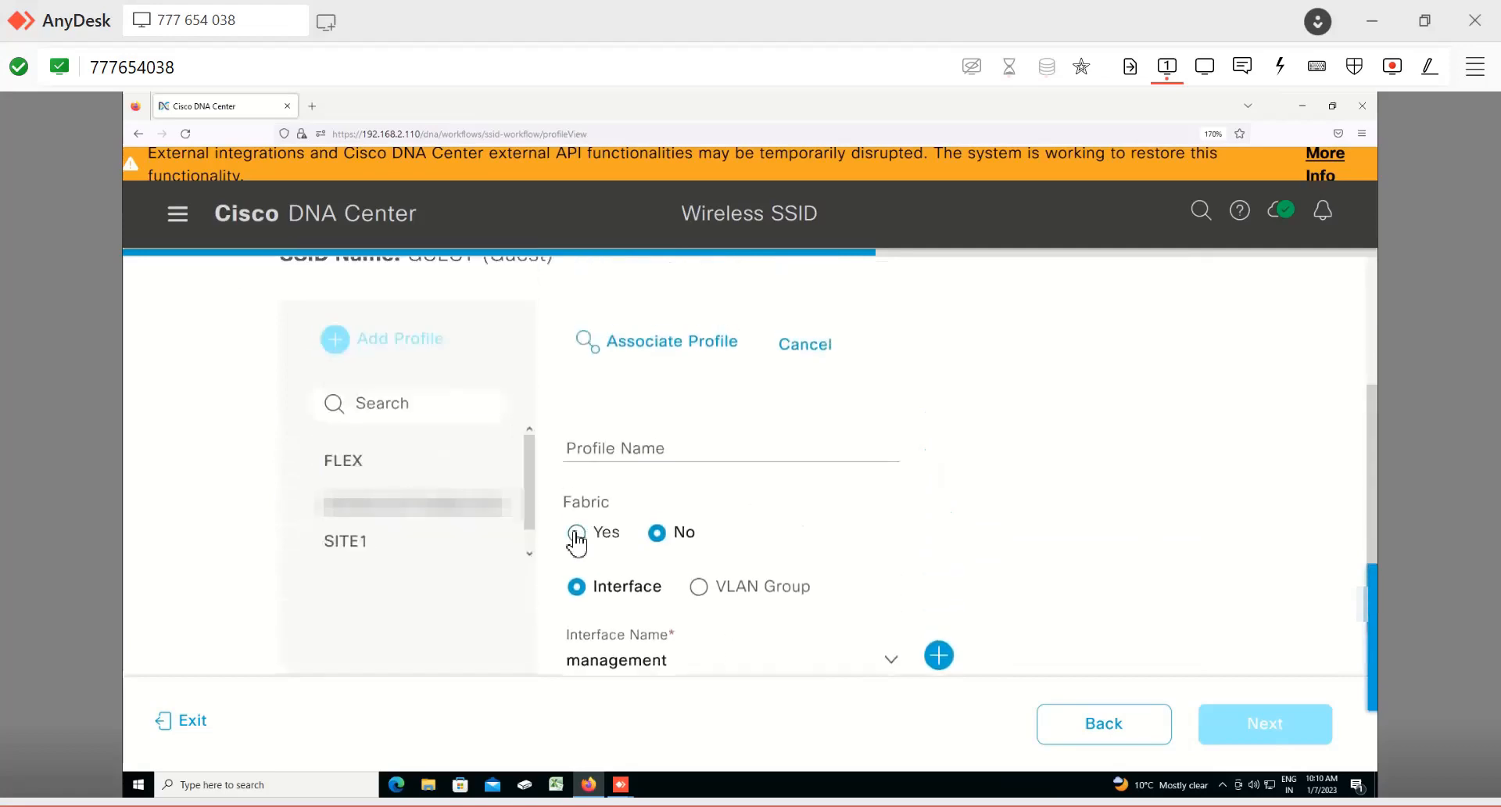
Step: Set Fabric to Yes, name the profile abc, associate it with the SSID and continue
{"action": "left_click", "coordinate": [576, 534]}
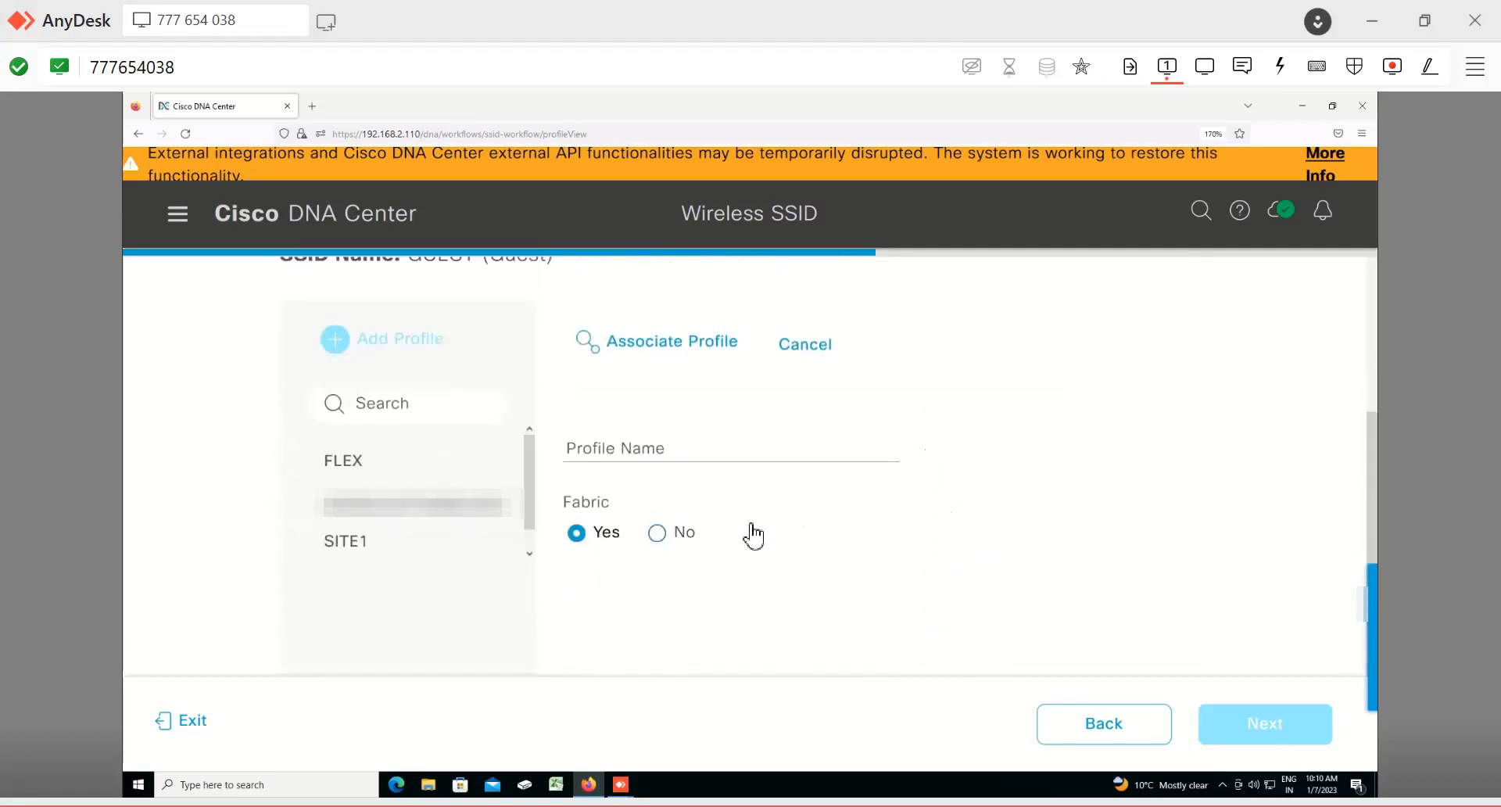
{"action": "key", "text": "shift+Tab"}
{"action": "type", "text": "a"}
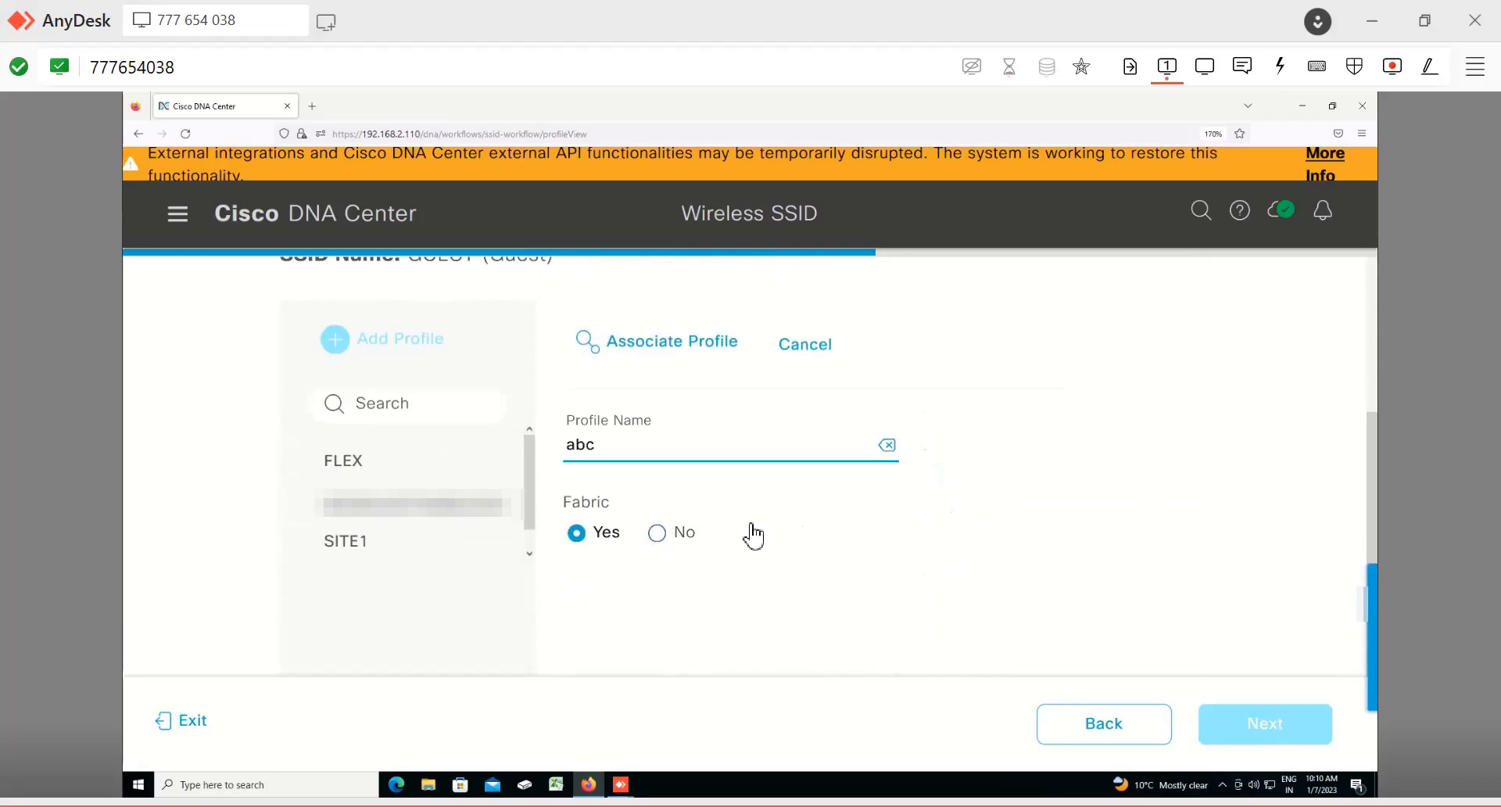
{"action": "left_click", "coordinate": [681, 358]}
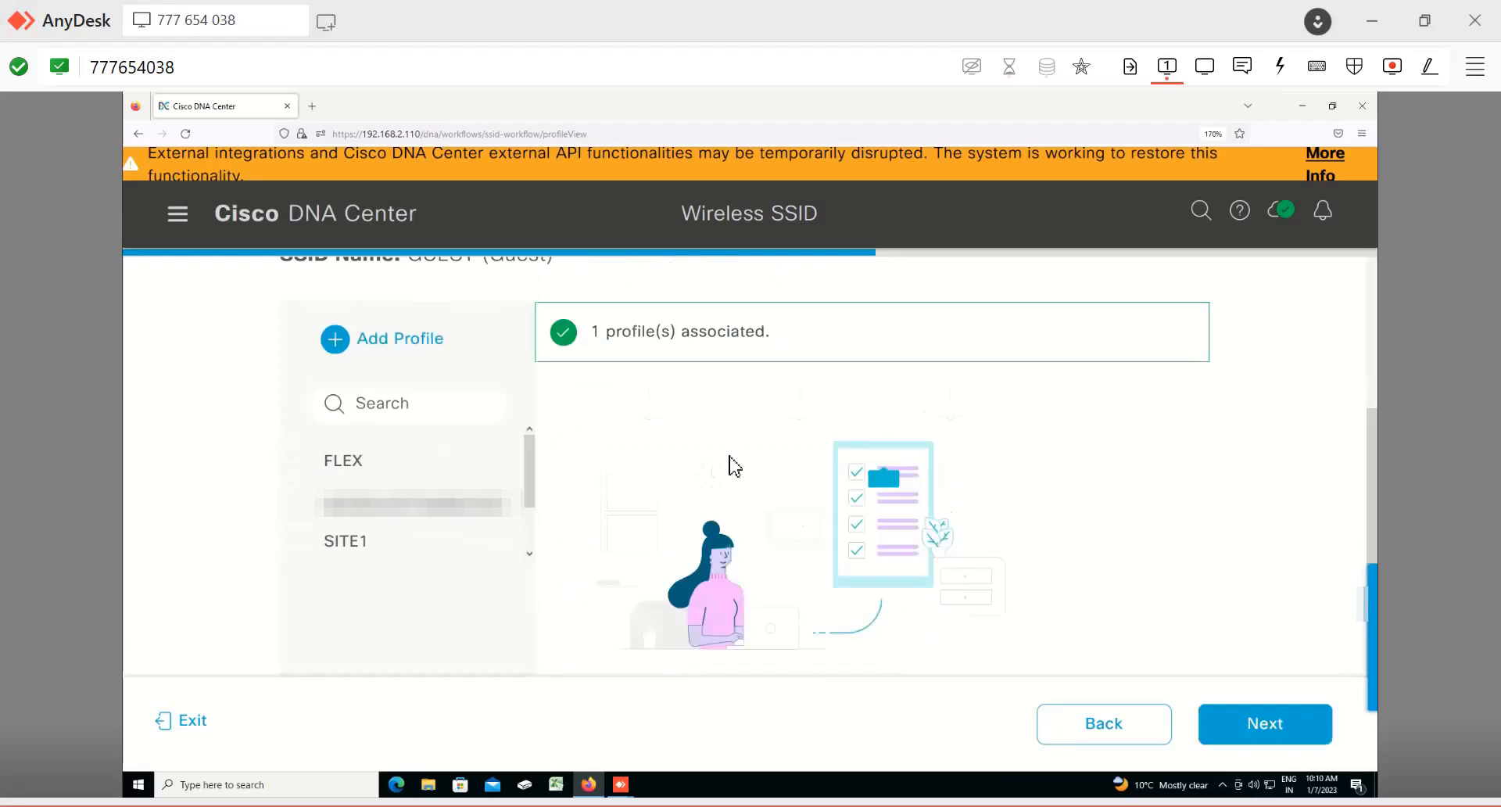
{"action": "left_click", "coordinate": [1265, 723]}
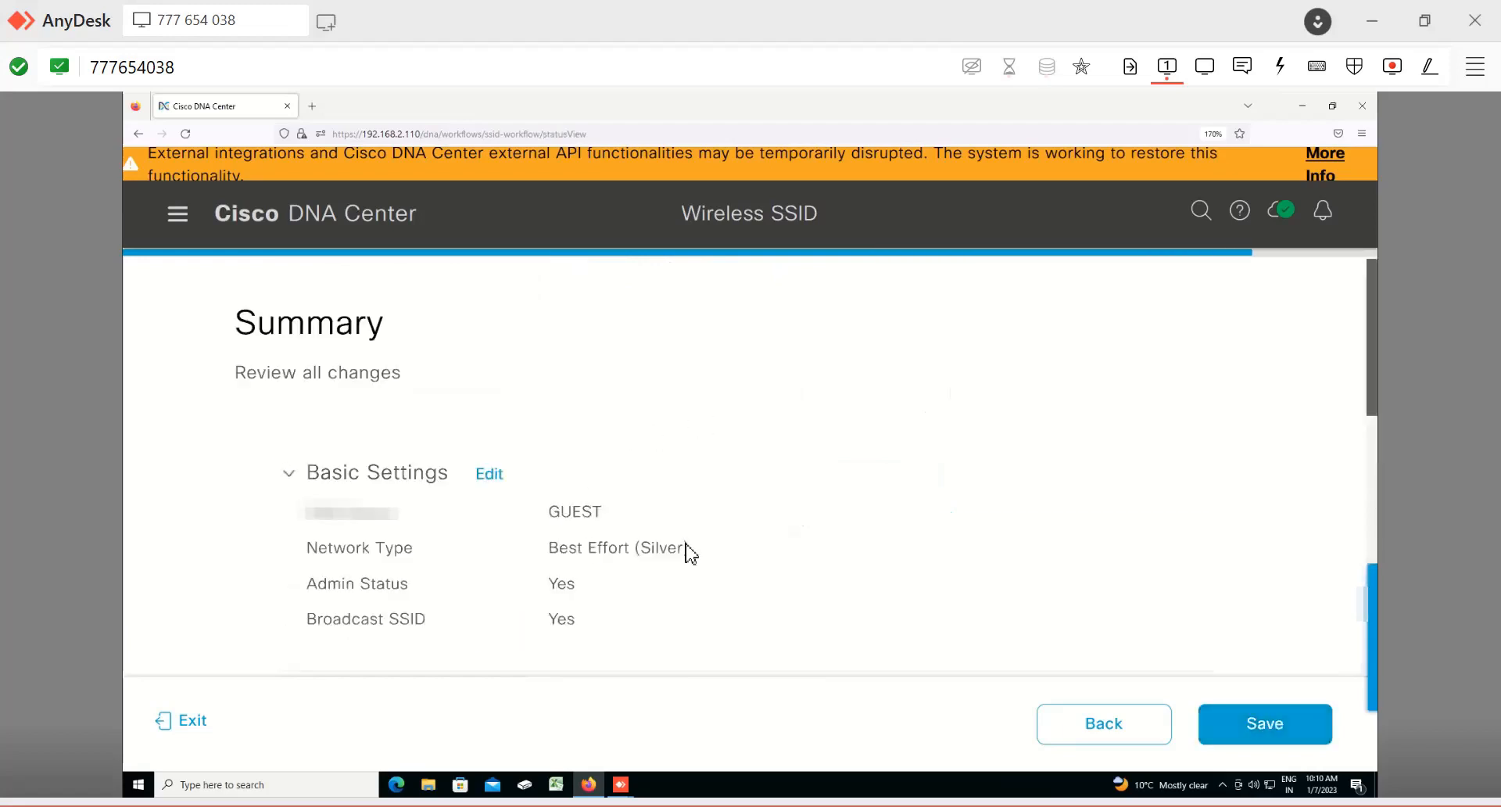
Step: Review the SSID summary and save the GUEST wireless settings
{"action": "scroll", "coordinate": [688, 552], "scroll_direction": "down", "scroll_amount": 10}
{"action": "scroll", "coordinate": [688, 552], "scroll_direction": "down", "scroll_amount": 4}
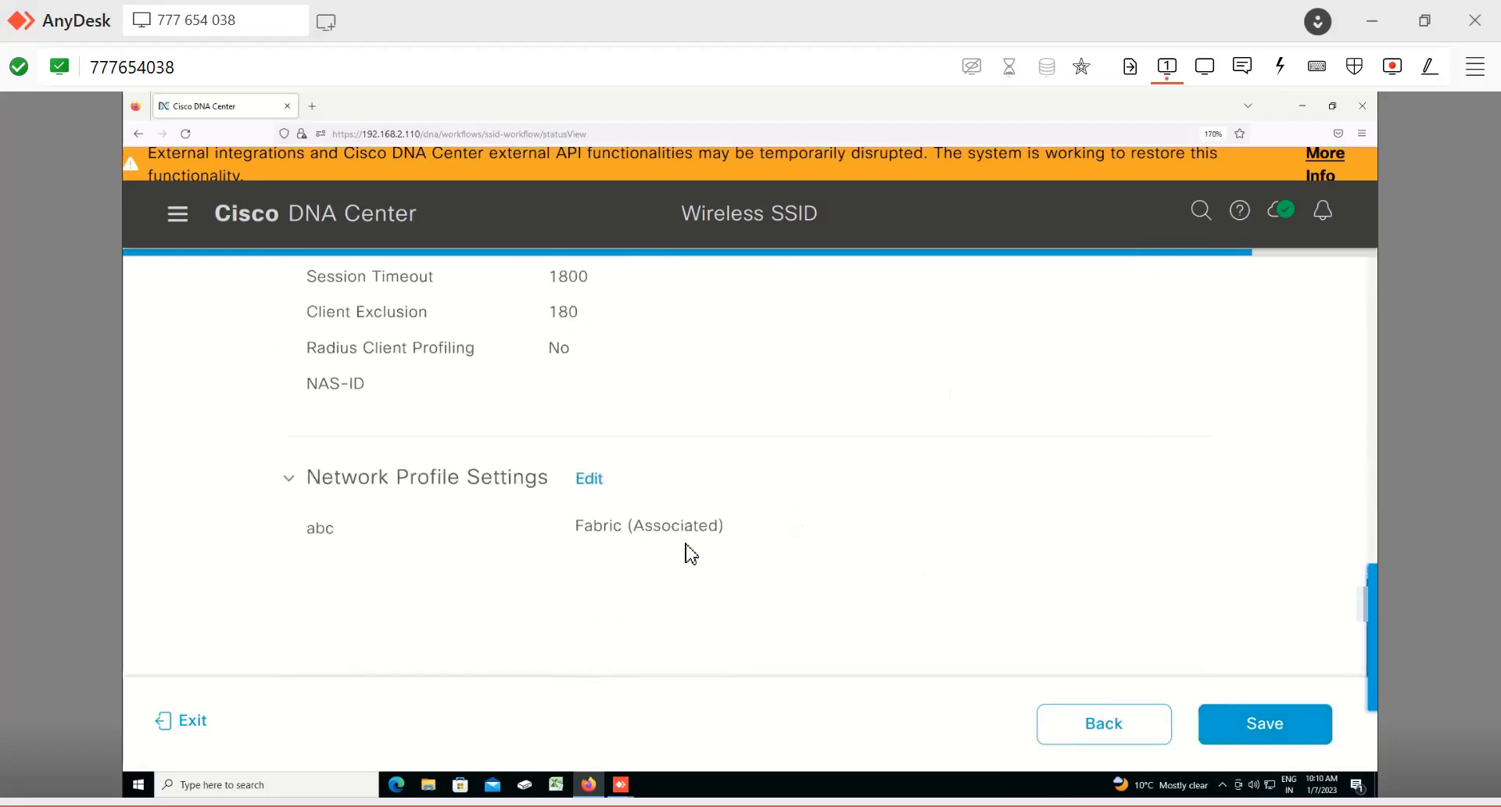
{"action": "scroll", "coordinate": [633, 481], "scroll_direction": "up", "scroll_amount": 15}
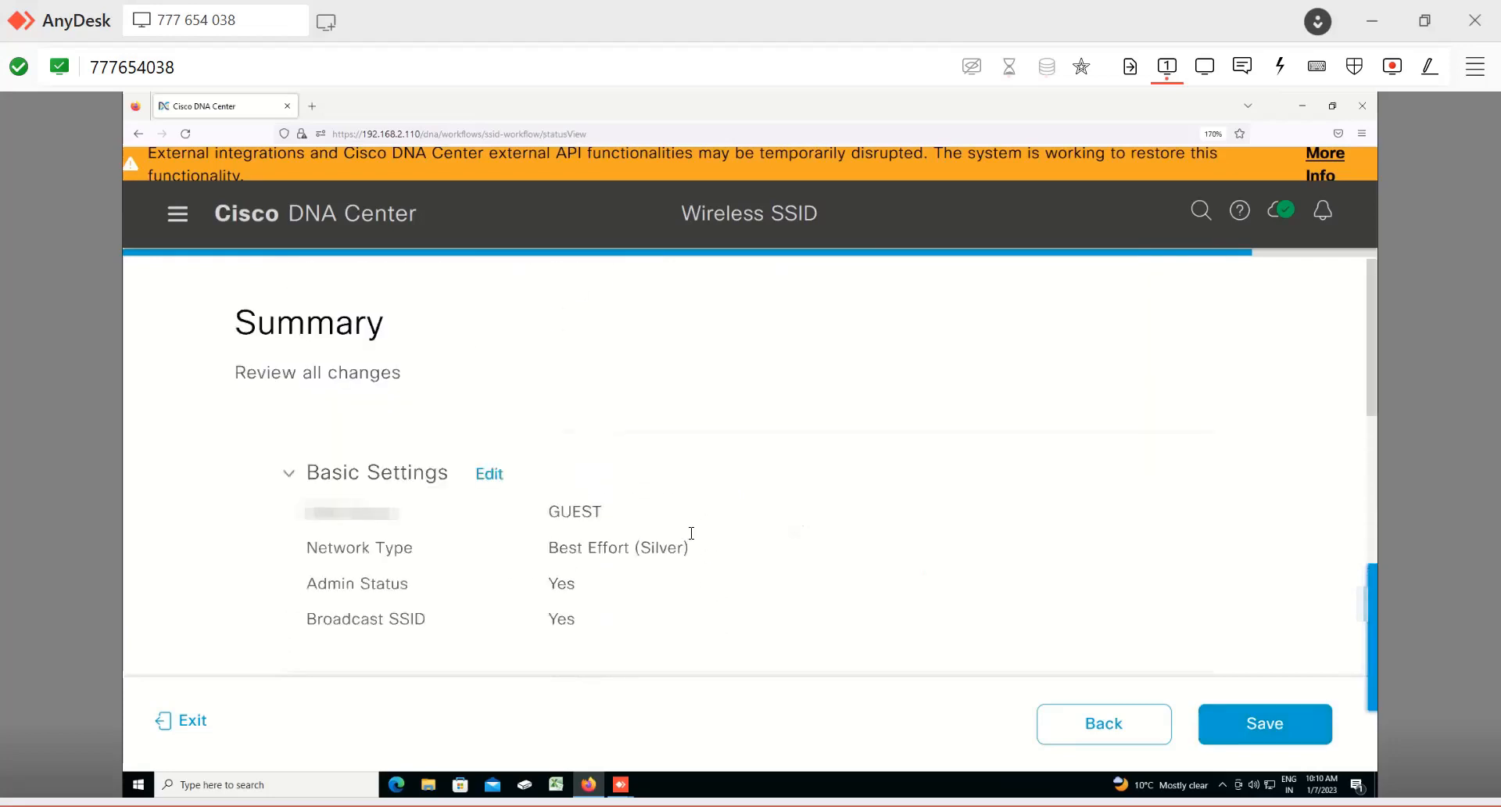
{"action": "left_click", "coordinate": [1265, 724]}
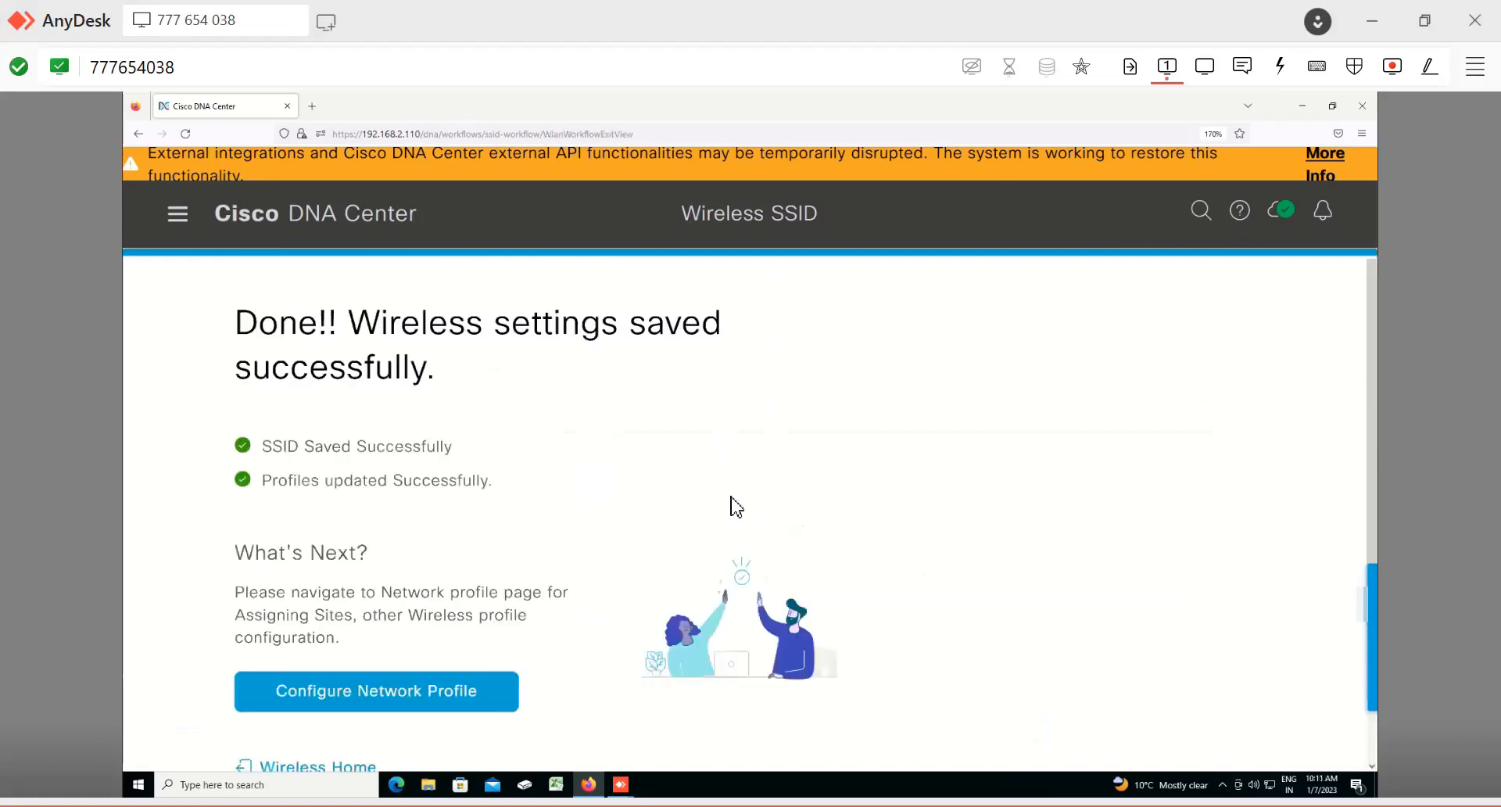
{"action": "scroll", "coordinate": [704, 548], "scroll_direction": "down", "scroll_amount": 2}
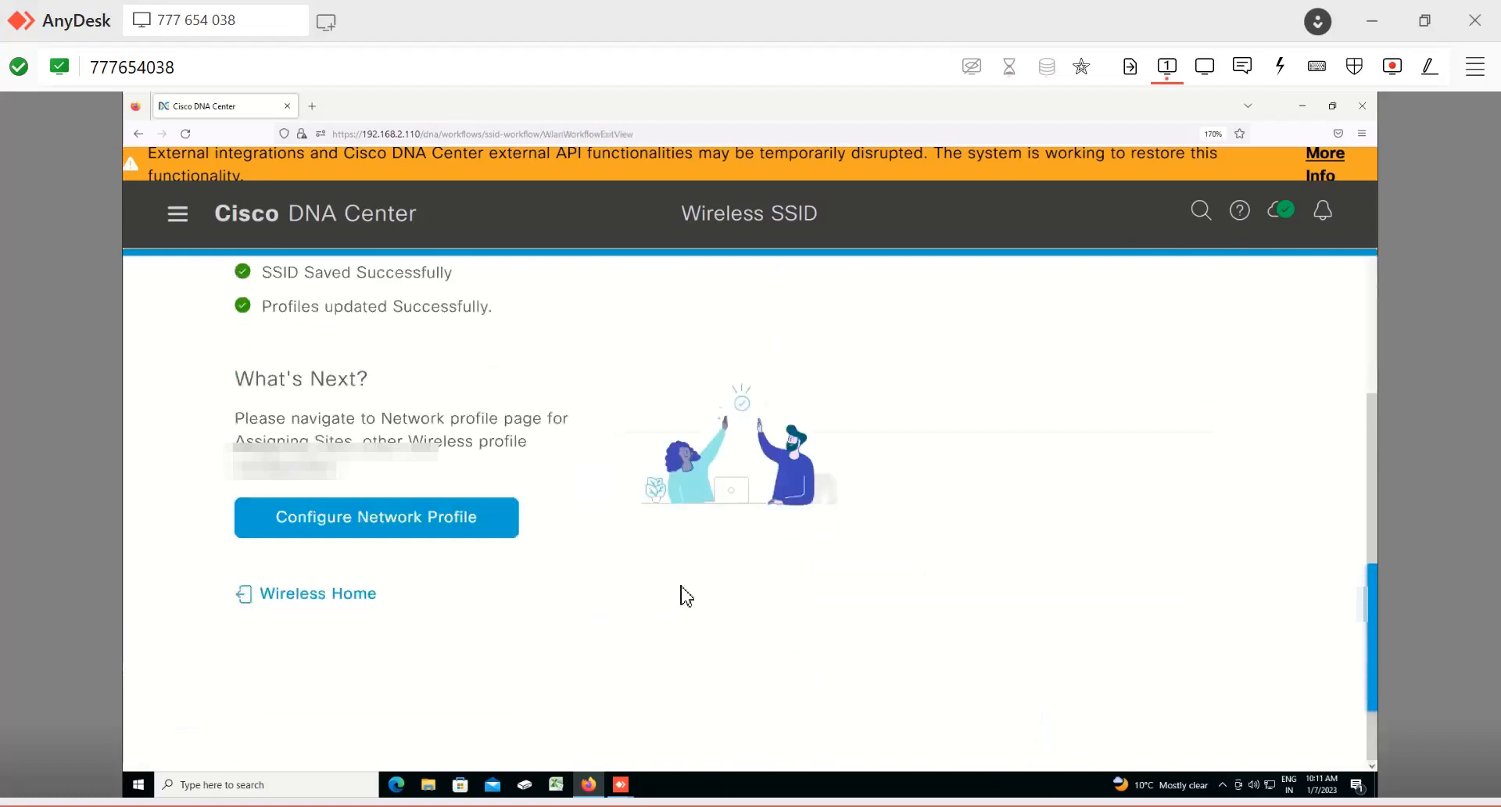
Step: Return to the wireless home page and look over the SSID list including the new GUEST entry
{"action": "left_click", "coordinate": [339, 606]}
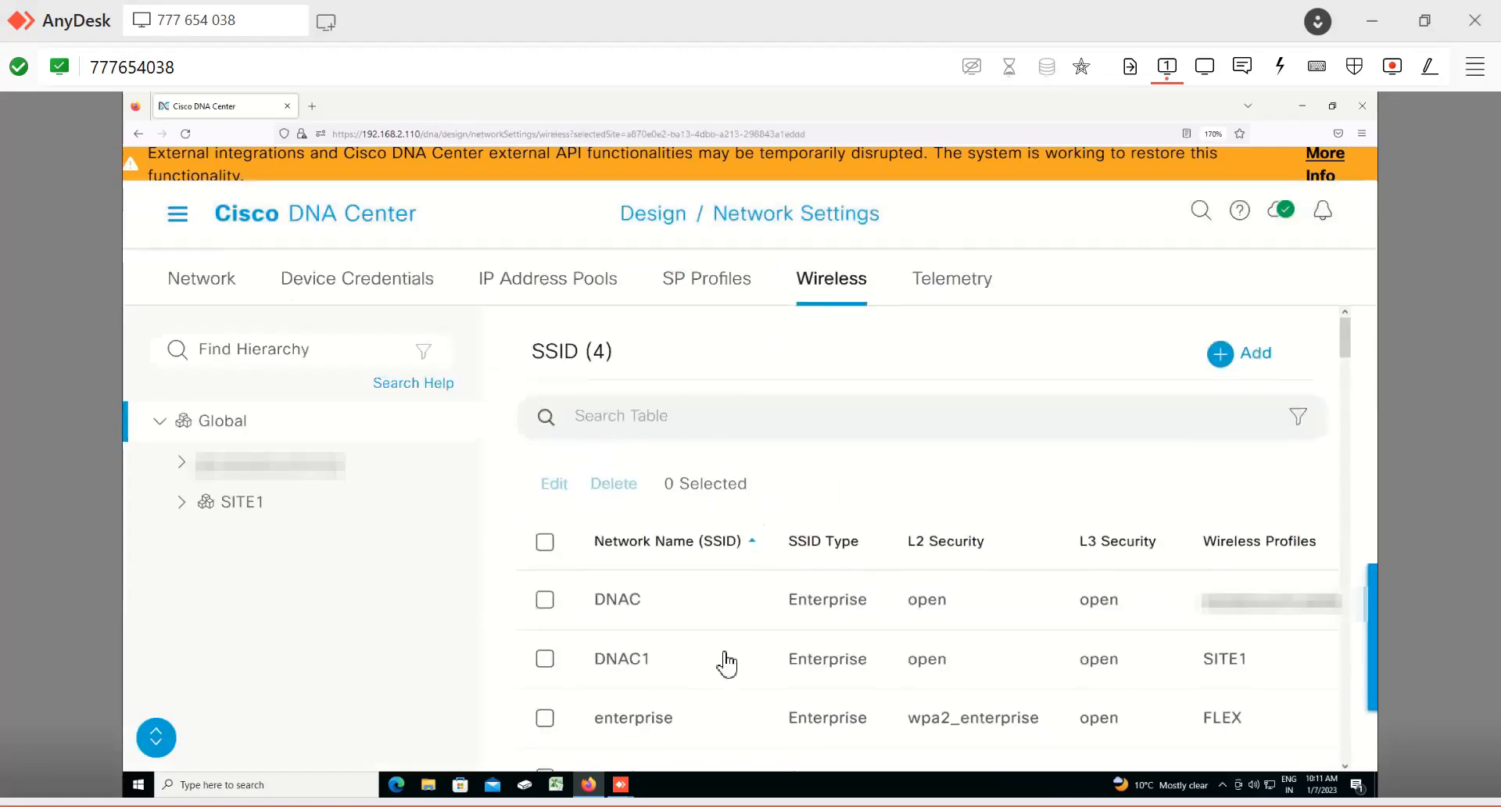
{"action": "scroll", "coordinate": [720, 659], "scroll_direction": "down", "scroll_amount": 5}
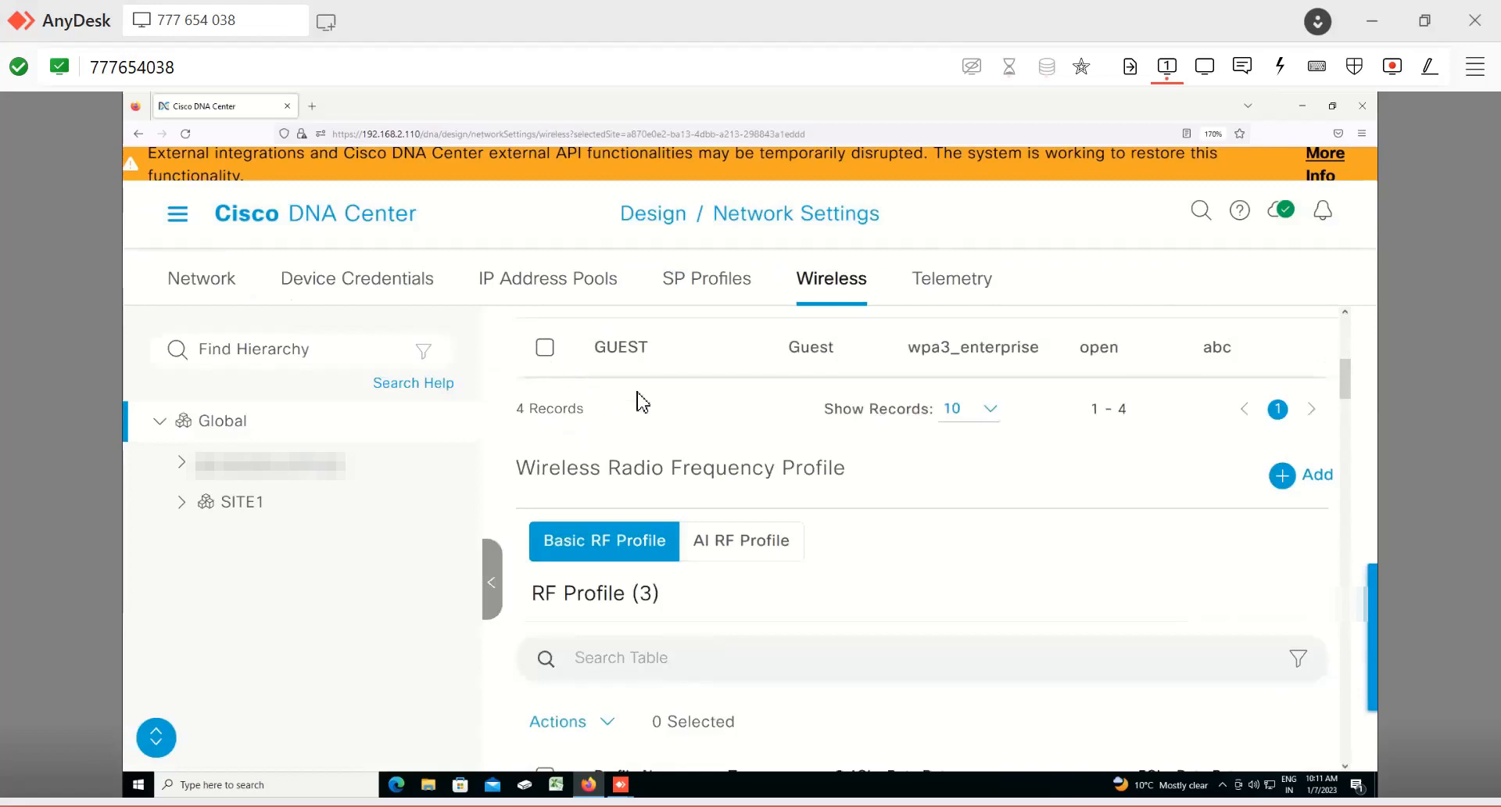
{"action": "scroll", "coordinate": [640, 403], "scroll_direction": "up", "scroll_amount": 2}
{"action": "scroll", "coordinate": [639, 403], "scroll_direction": "up", "scroll_amount": 3}
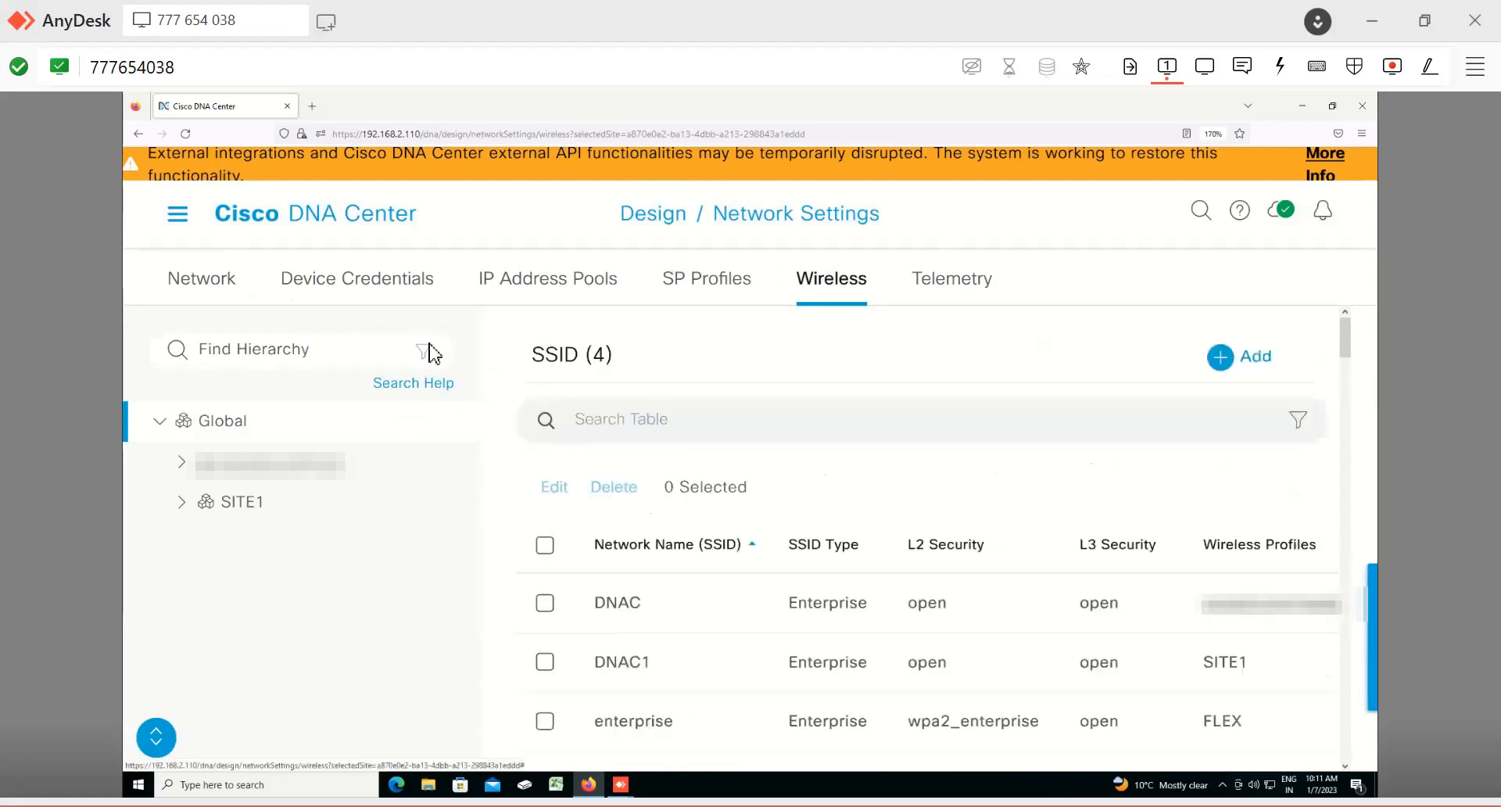
Step: Open the Telemetry network settings and toggle the external SNMP trap server option on and off again
{"action": "left_click", "coordinate": [951, 279]}
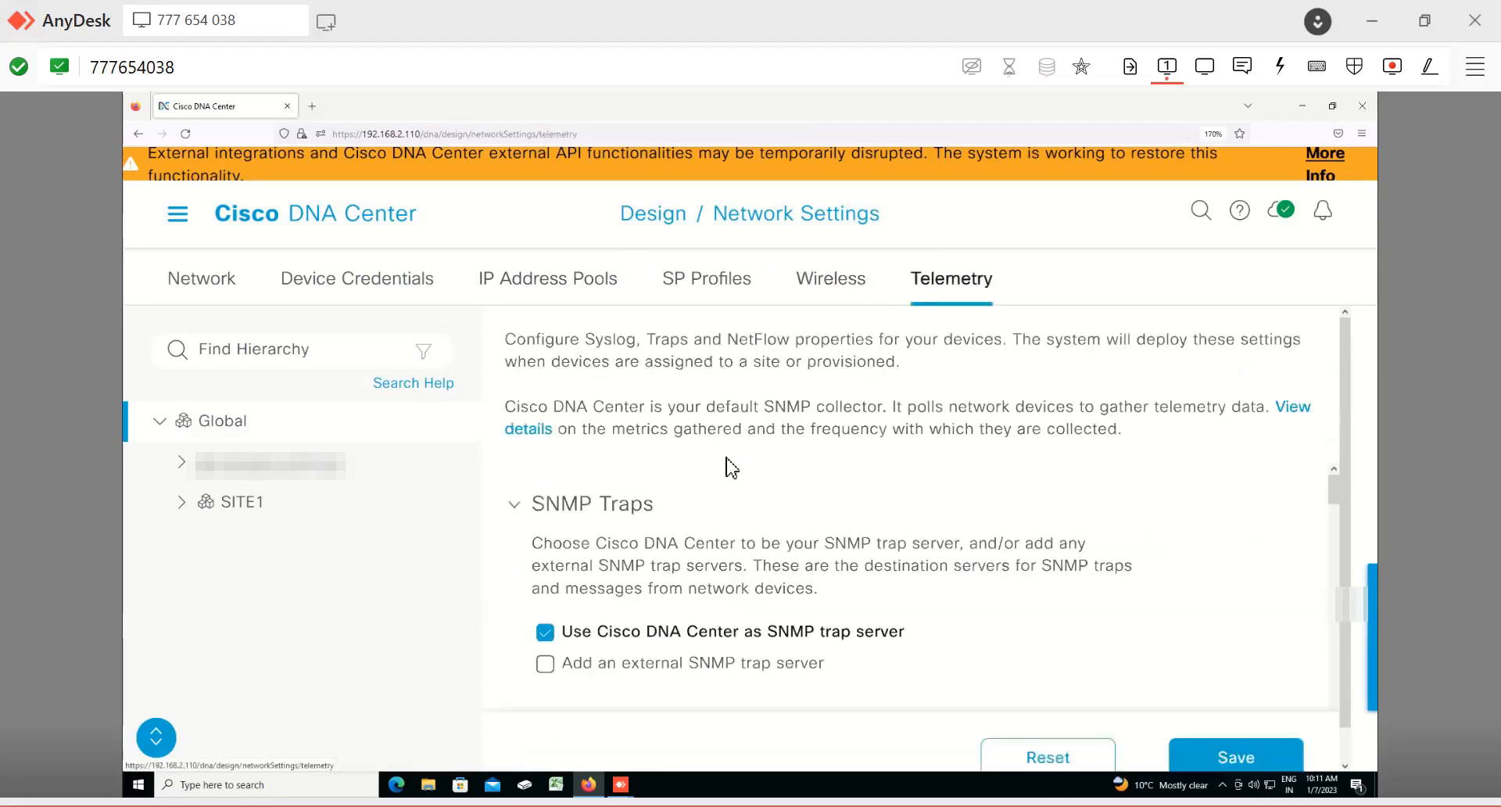
{"action": "scroll", "coordinate": [730, 469], "scroll_direction": "down", "scroll_amount": 1}
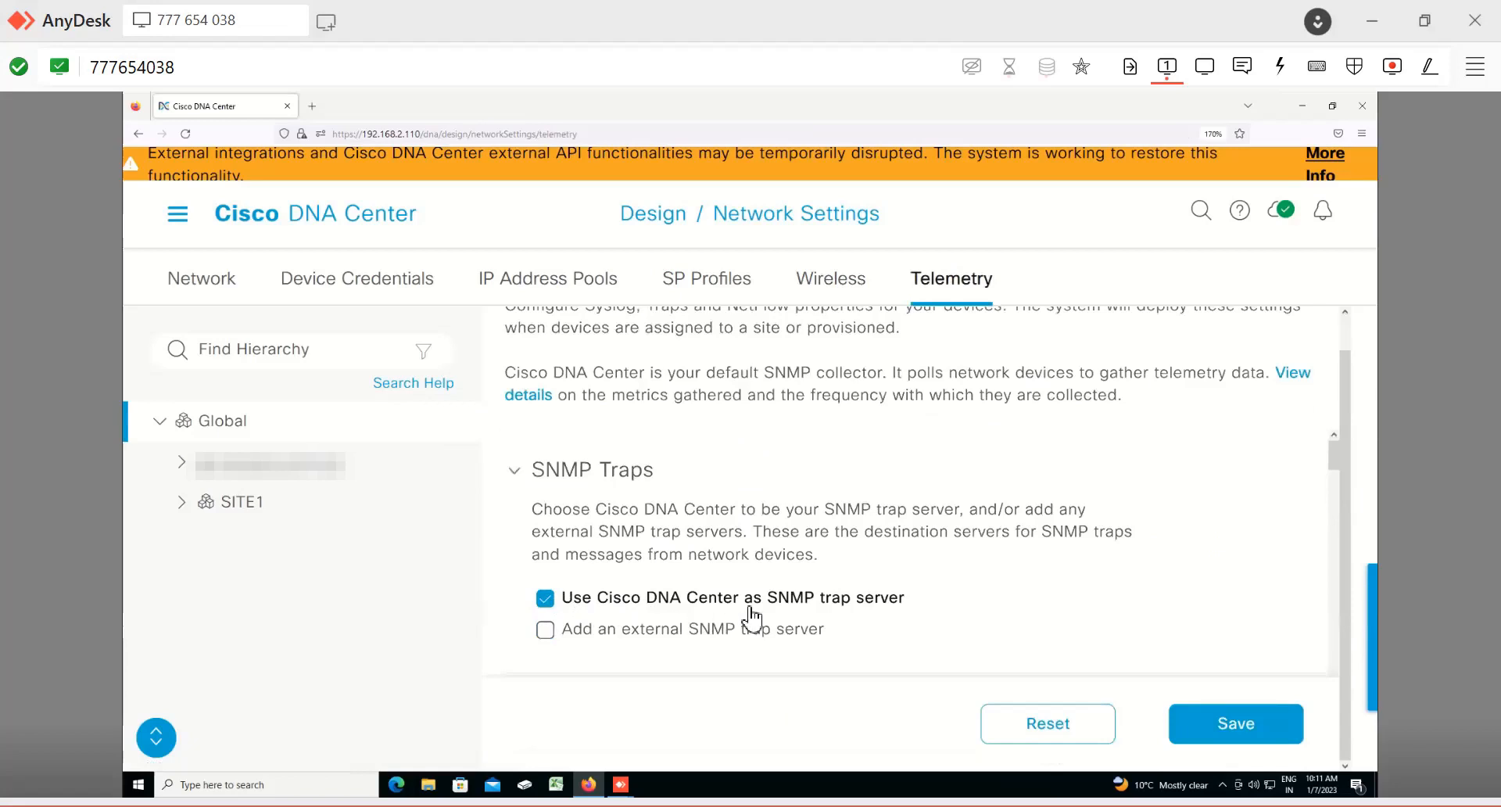
{"action": "left_click", "coordinate": [544, 630]}
{"action": "scroll", "coordinate": [749, 650], "scroll_direction": "down", "scroll_amount": 3}
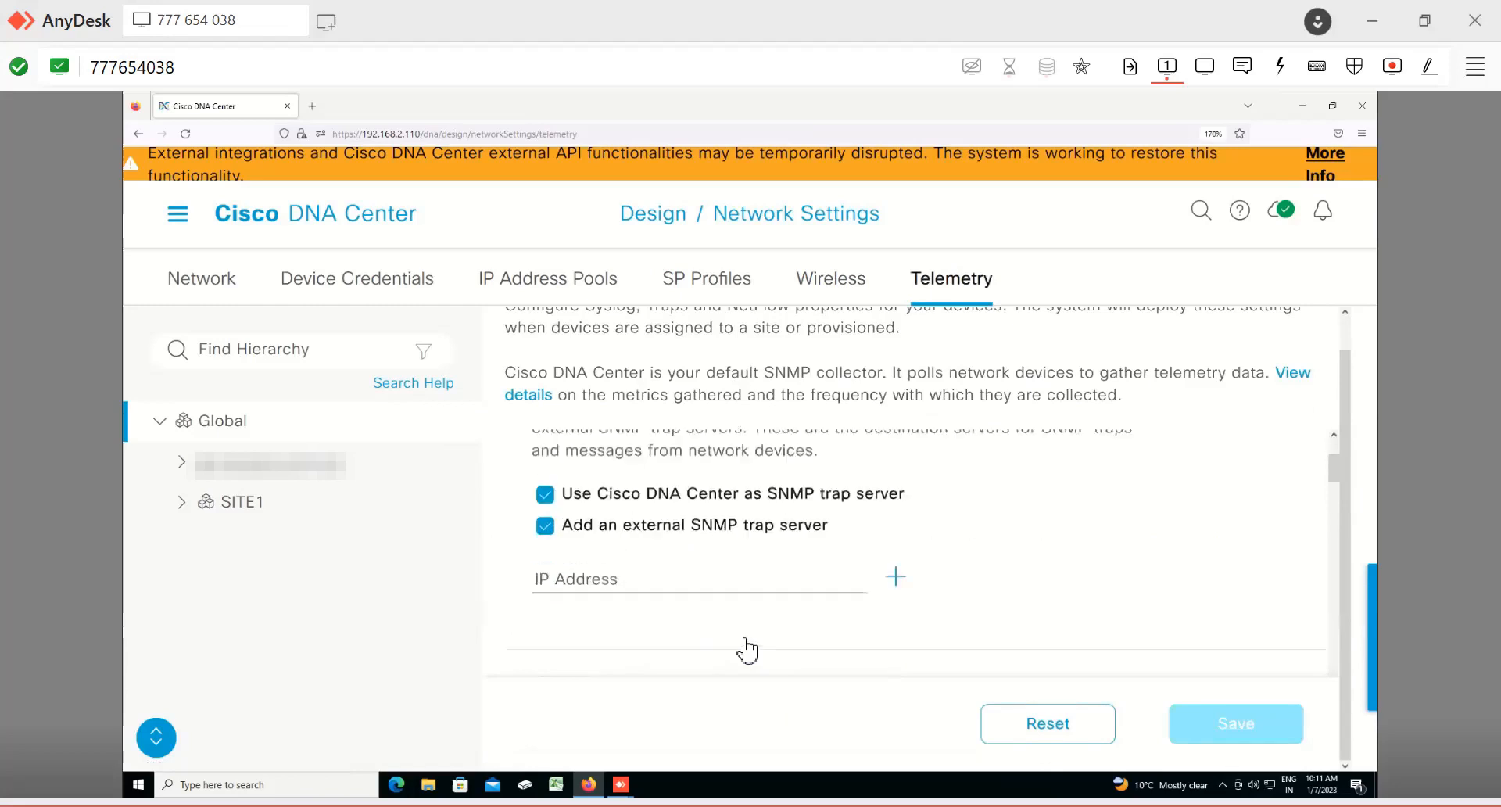
{"action": "scroll", "coordinate": [704, 594], "scroll_direction": "up", "scroll_amount": 3}
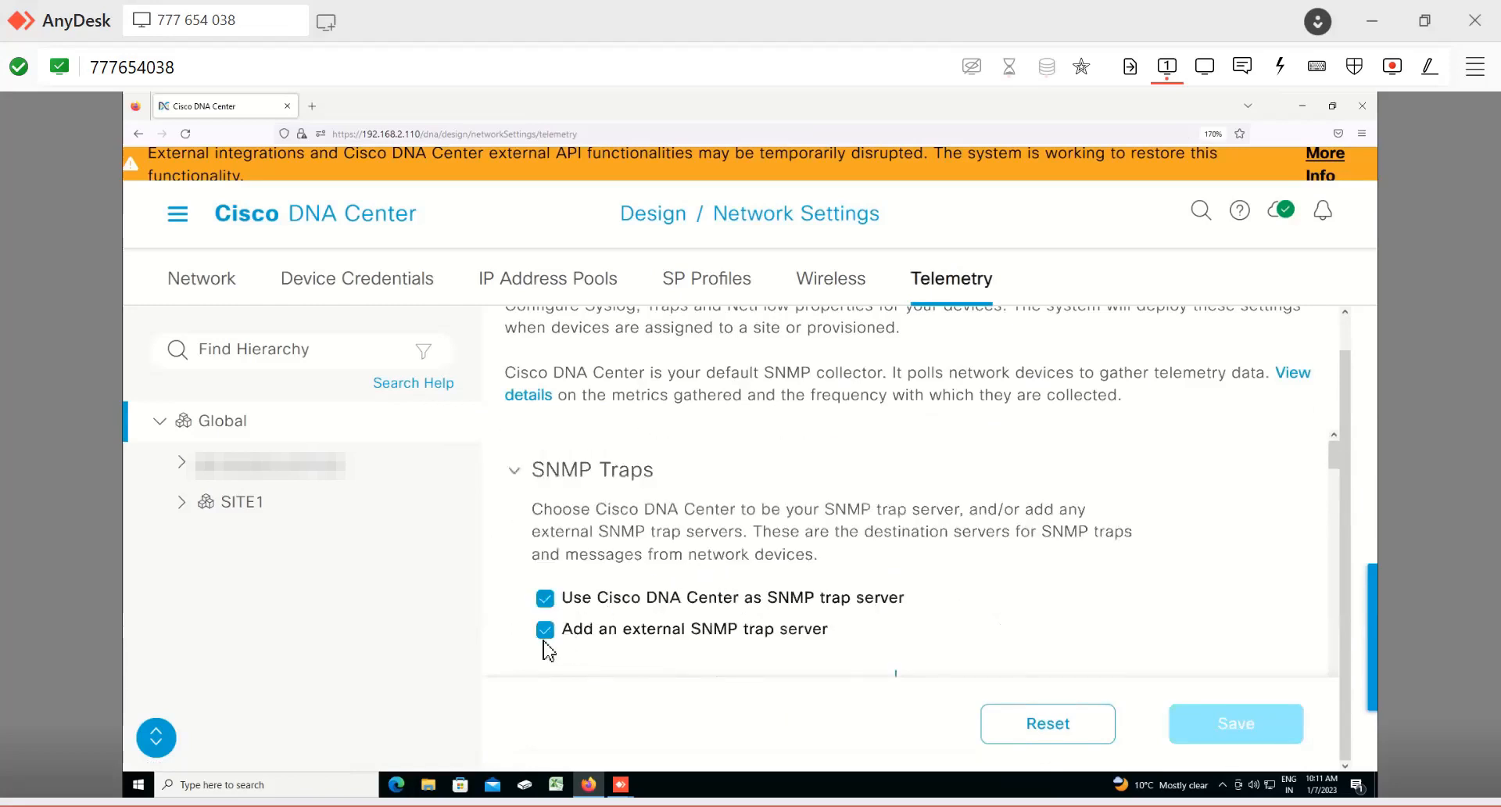
{"action": "left_click", "coordinate": [692, 627]}
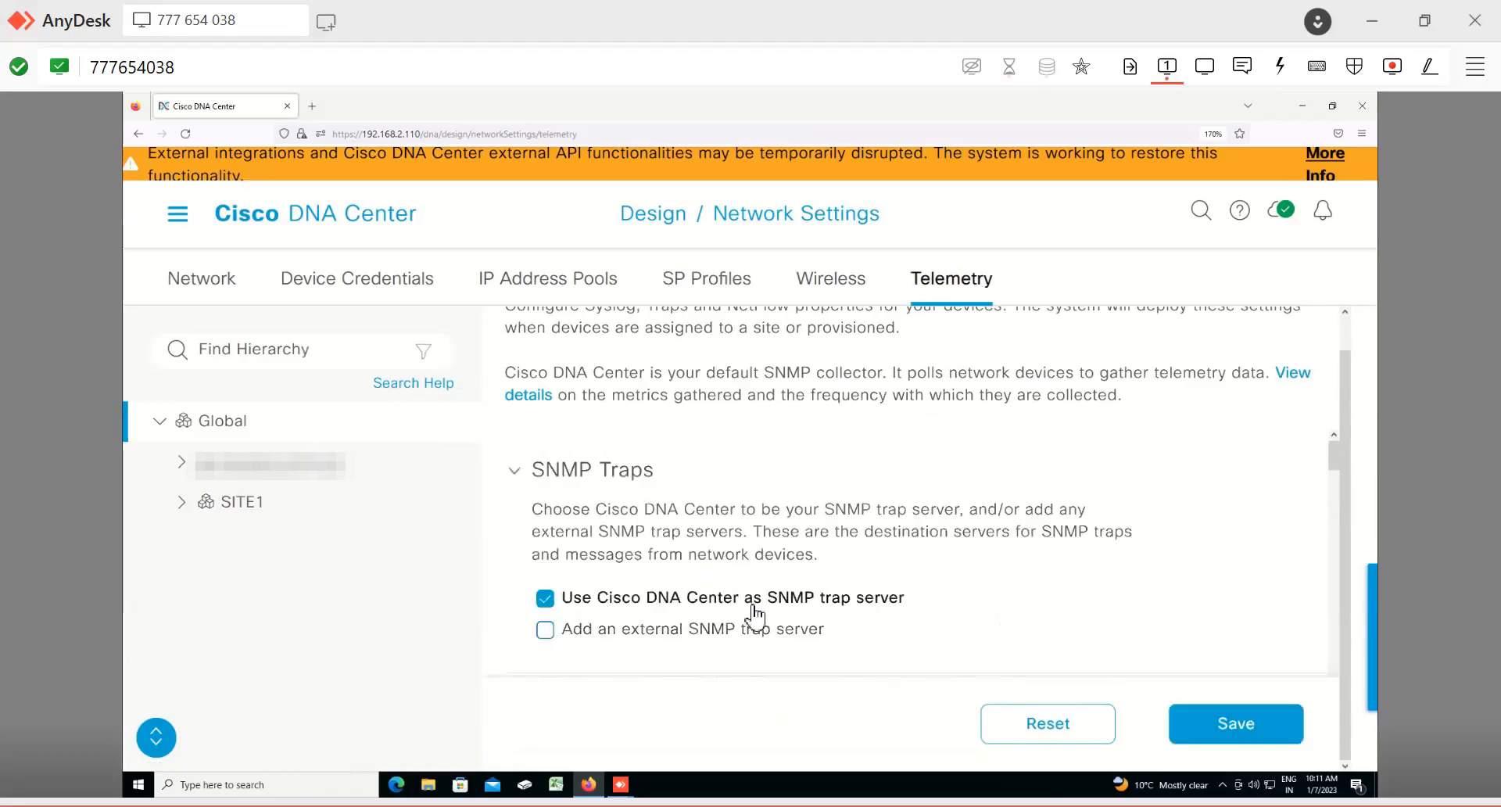
Step: Read through the Syslogs and NetFlow sections of the Telemetry settings, highlighting the NetFlow description
{"action": "scroll", "coordinate": [754, 618], "scroll_direction": "down", "scroll_amount": 3}
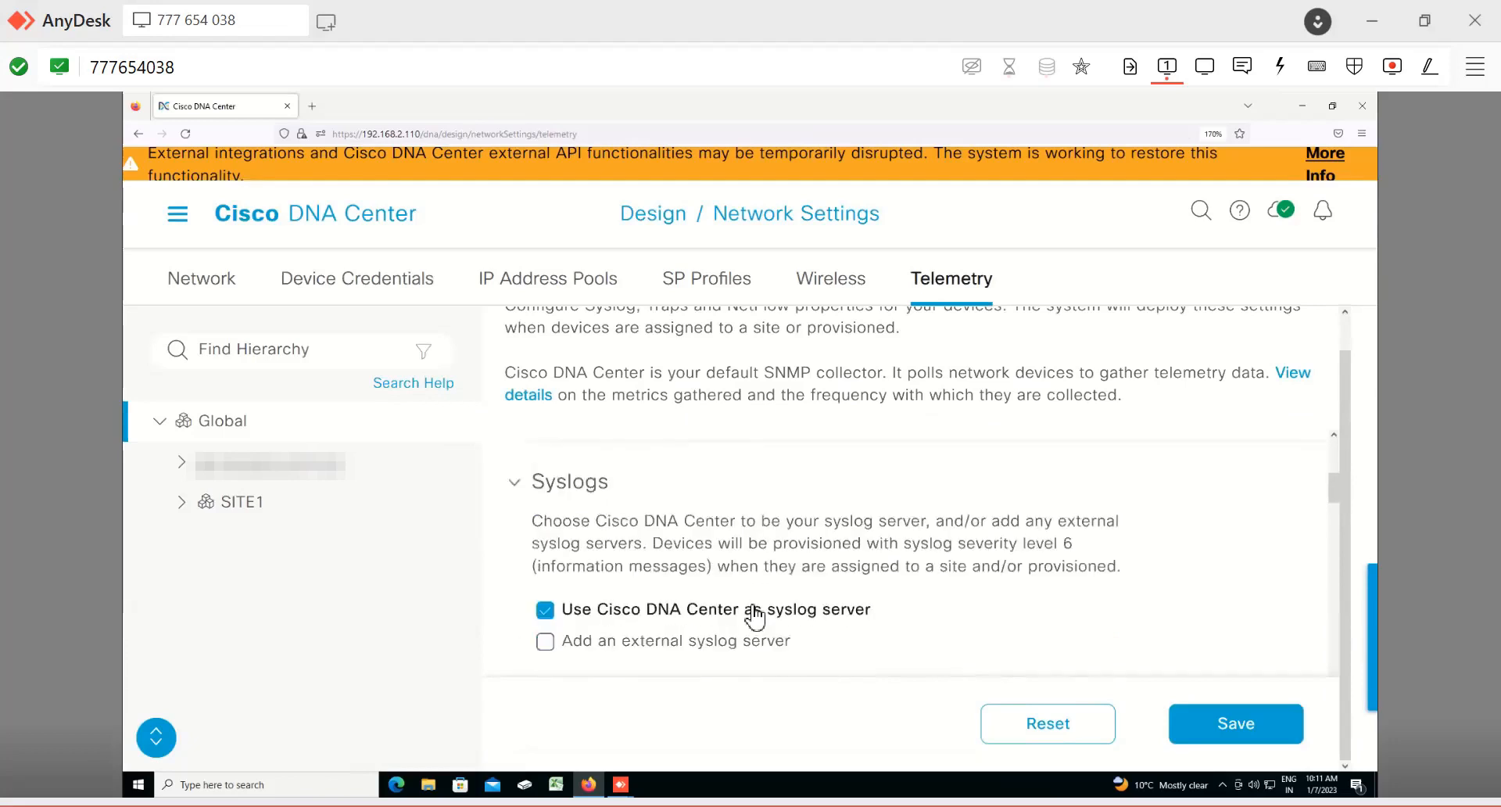
{"action": "scroll", "coordinate": [754, 617], "scroll_direction": "up", "scroll_amount": 3}
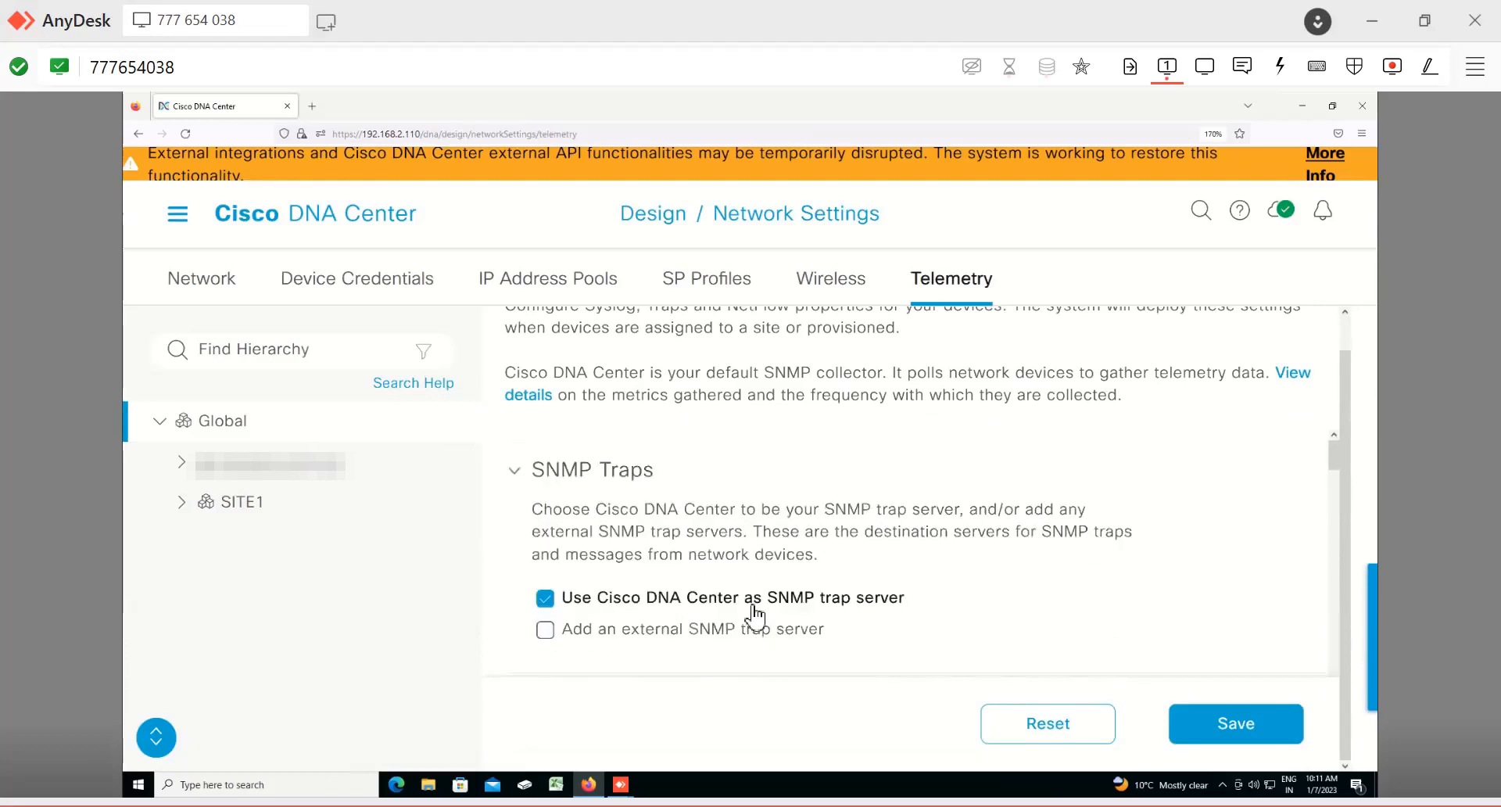
{"action": "scroll", "coordinate": [755, 618], "scroll_direction": "down", "scroll_amount": 6}
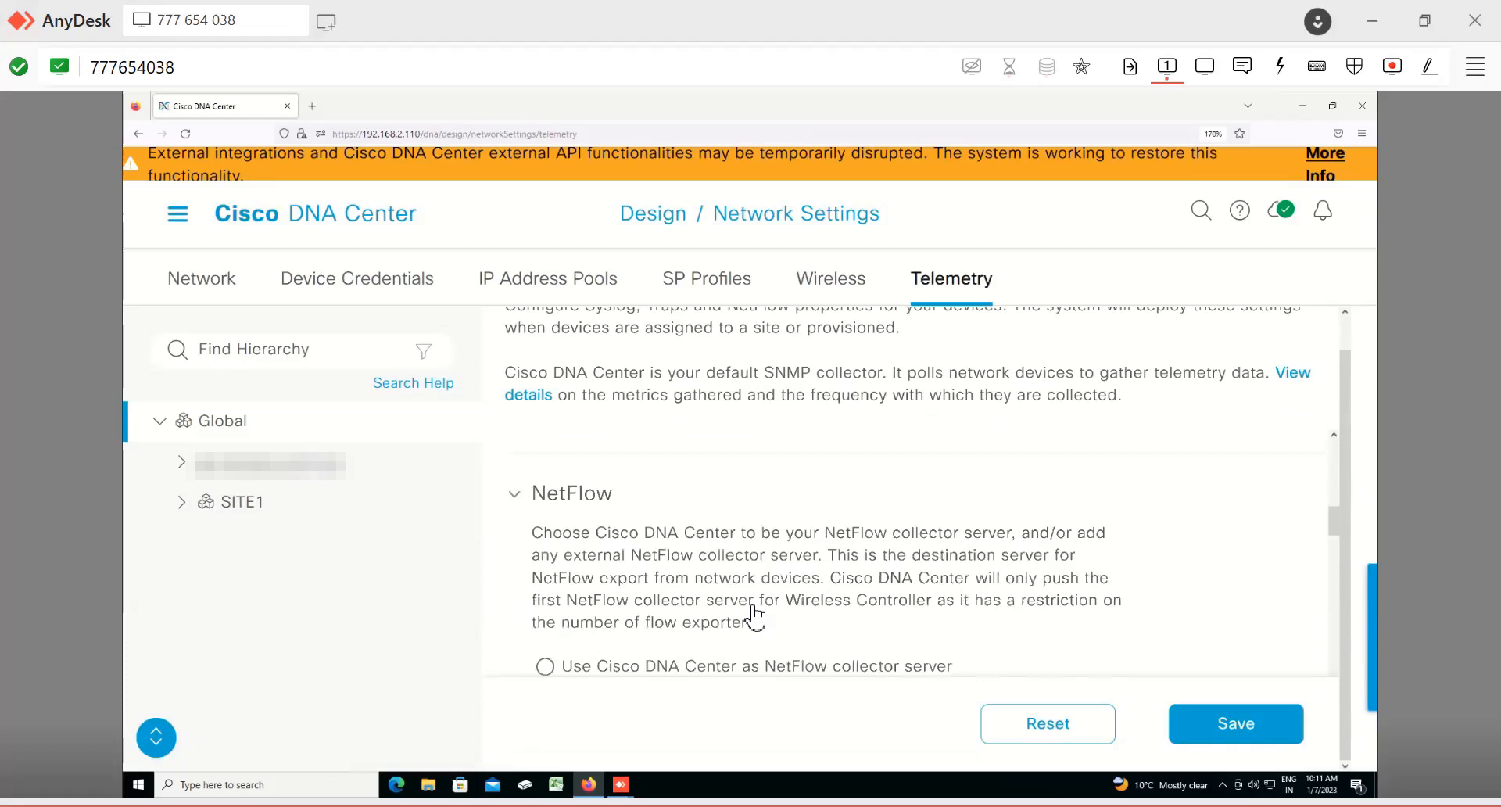
{"action": "scroll", "coordinate": [754, 618], "scroll_direction": "up", "scroll_amount": 3}
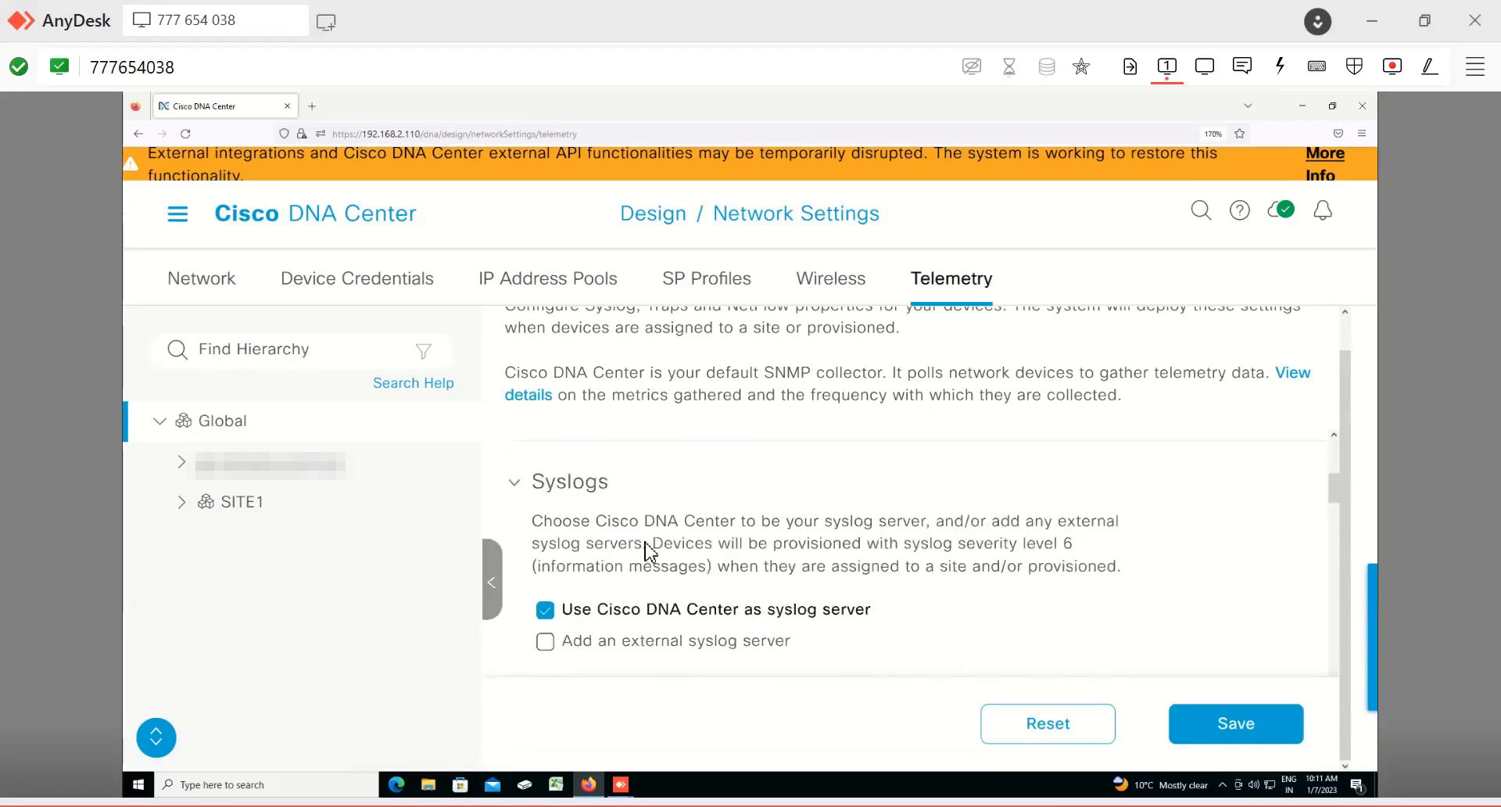
{"action": "scroll", "coordinate": [753, 598], "scroll_direction": "down", "scroll_amount": 3}
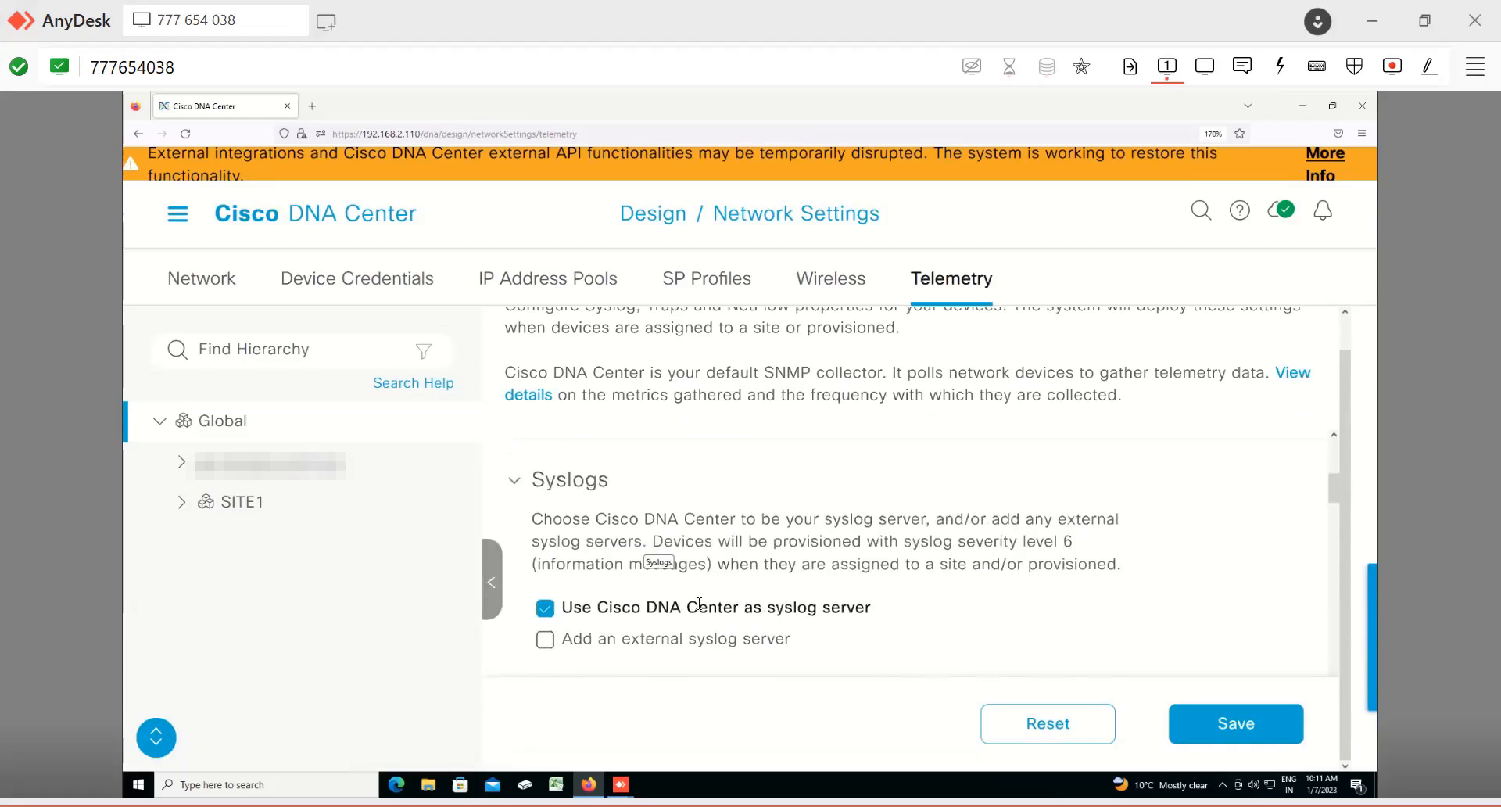
{"action": "scroll", "coordinate": [754, 598], "scroll_direction": "down", "scroll_amount": 3}
{"action": "scroll", "coordinate": [754, 598], "scroll_direction": "up", "scroll_amount": 3}
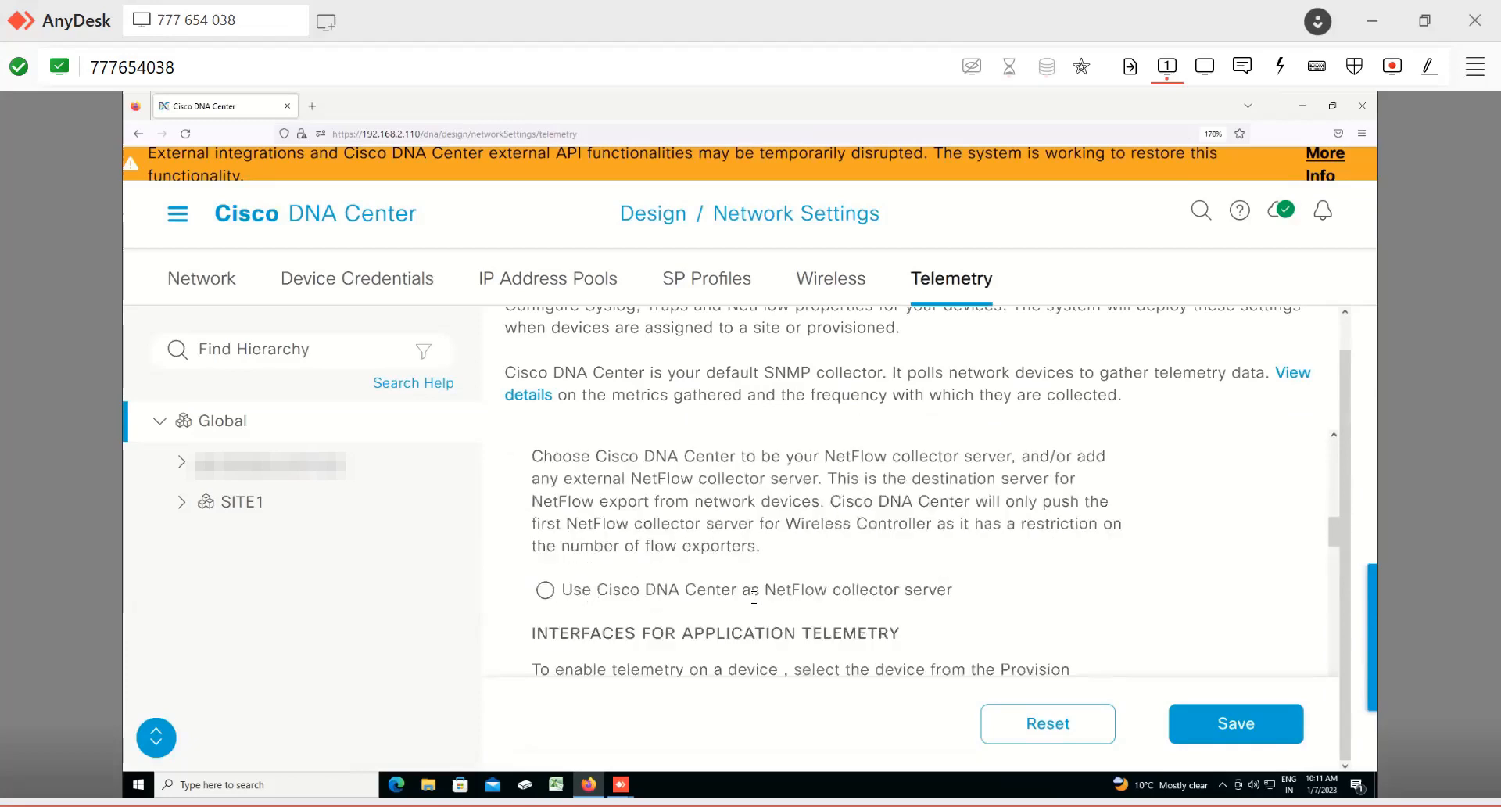
{"action": "left_click_drag", "start_coordinate": [543, 532], "coordinate": [1110, 533]}
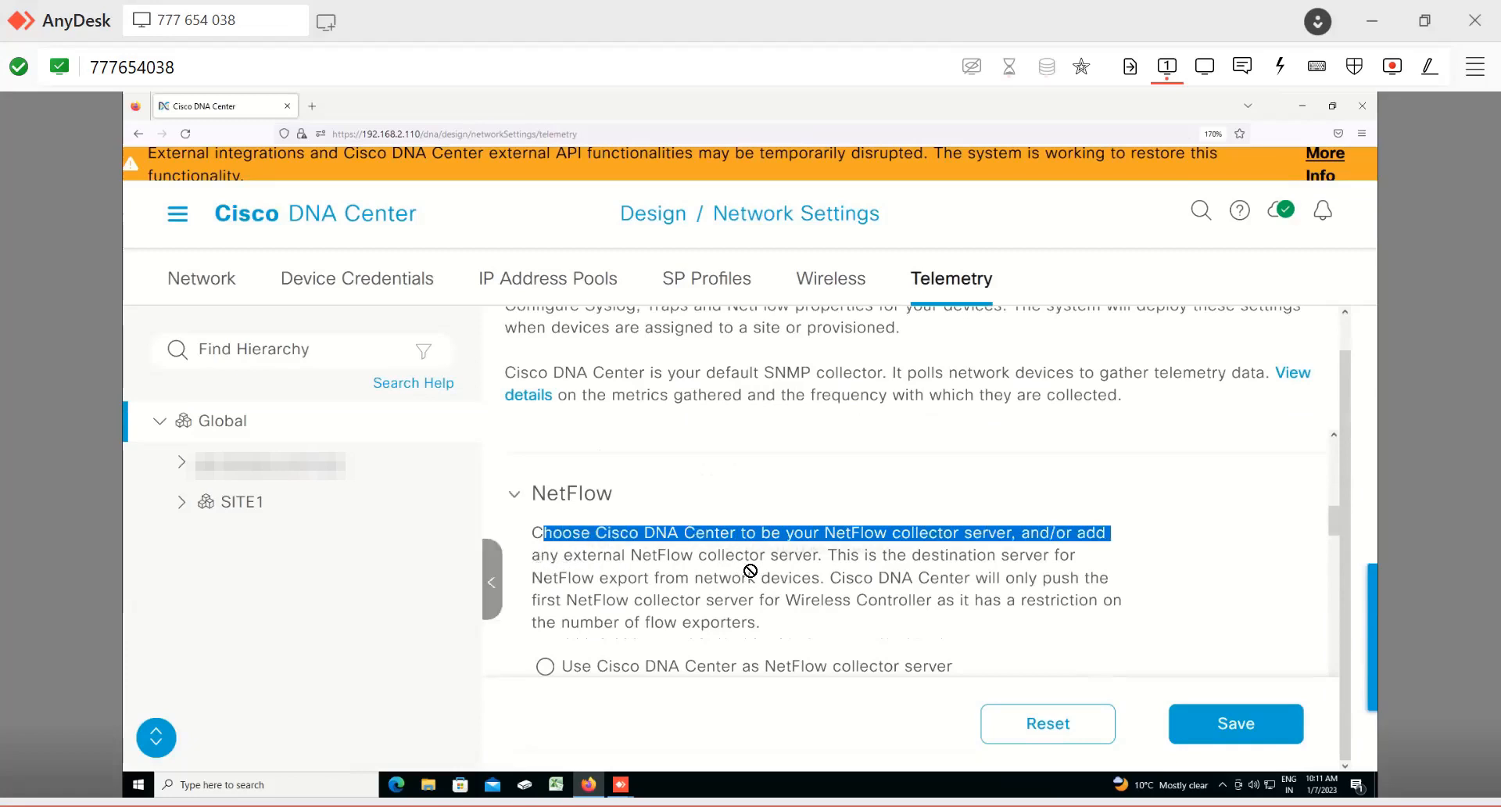
{"action": "left_click_drag", "start_coordinate": [847, 555], "coordinate": [1060, 555]}
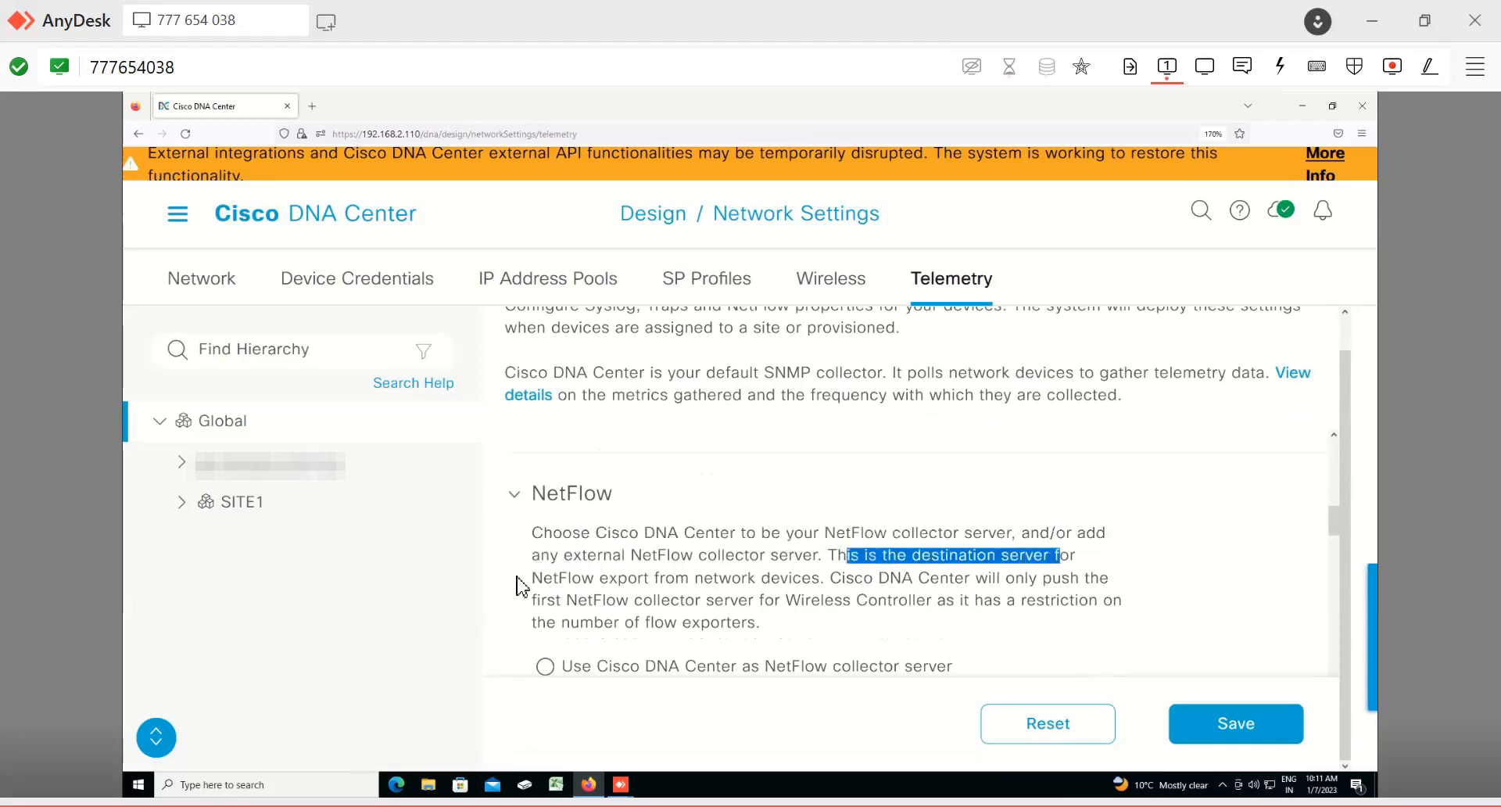
{"action": "left_click_drag", "start_coordinate": [538, 576], "coordinate": [827, 579]}
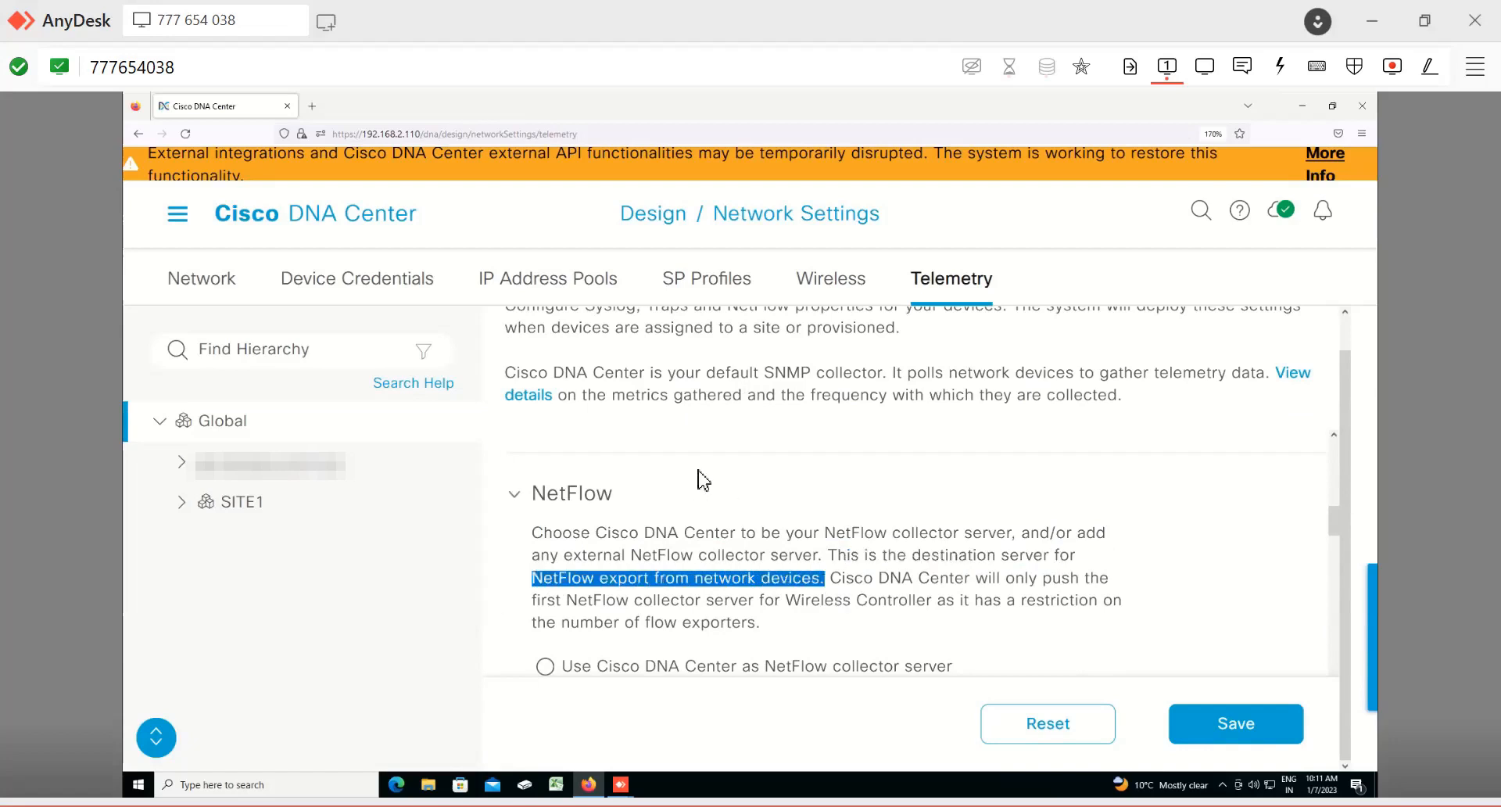
{"action": "left_click", "coordinate": [745, 431]}
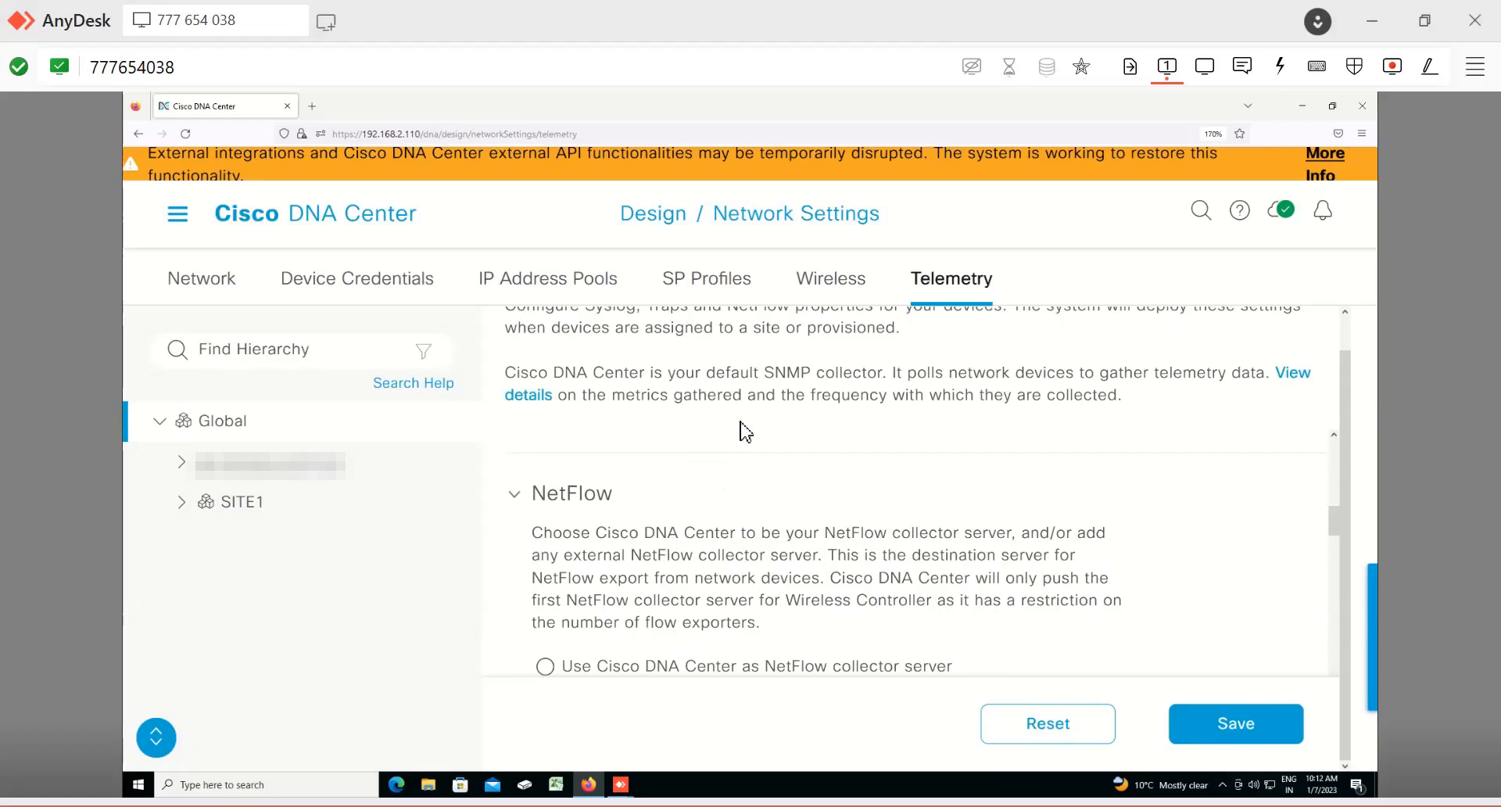
Step: Scroll through the application telemetry, wired endpoint data collection and wireless telemetry sections
{"action": "scroll", "coordinate": [745, 431], "scroll_direction": "down", "scroll_amount": 3}
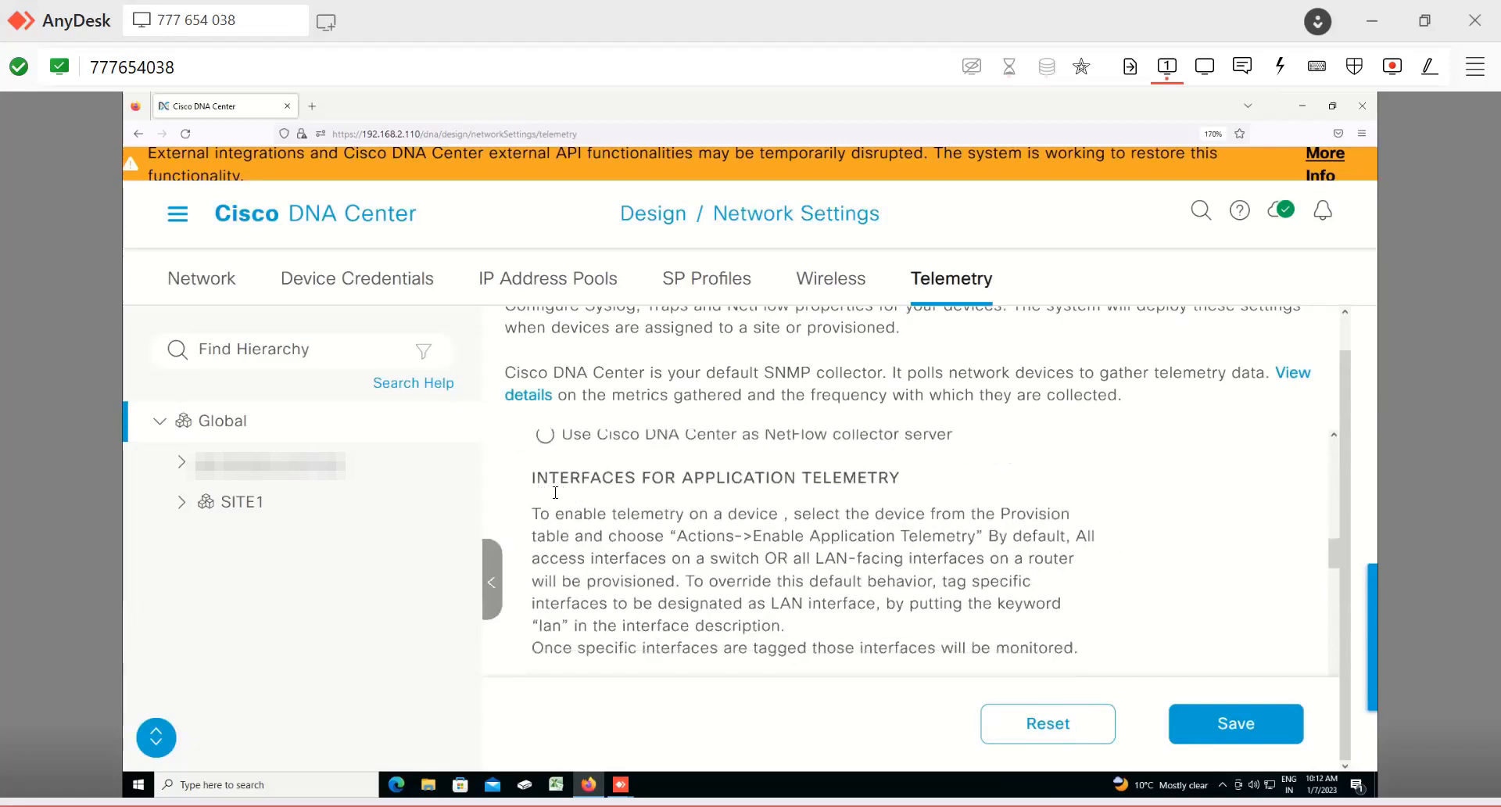
{"action": "left_click_drag", "start_coordinate": [533, 514], "coordinate": [841, 514]}
{"action": "scroll", "coordinate": [747, 501], "scroll_direction": "down", "scroll_amount": 1}
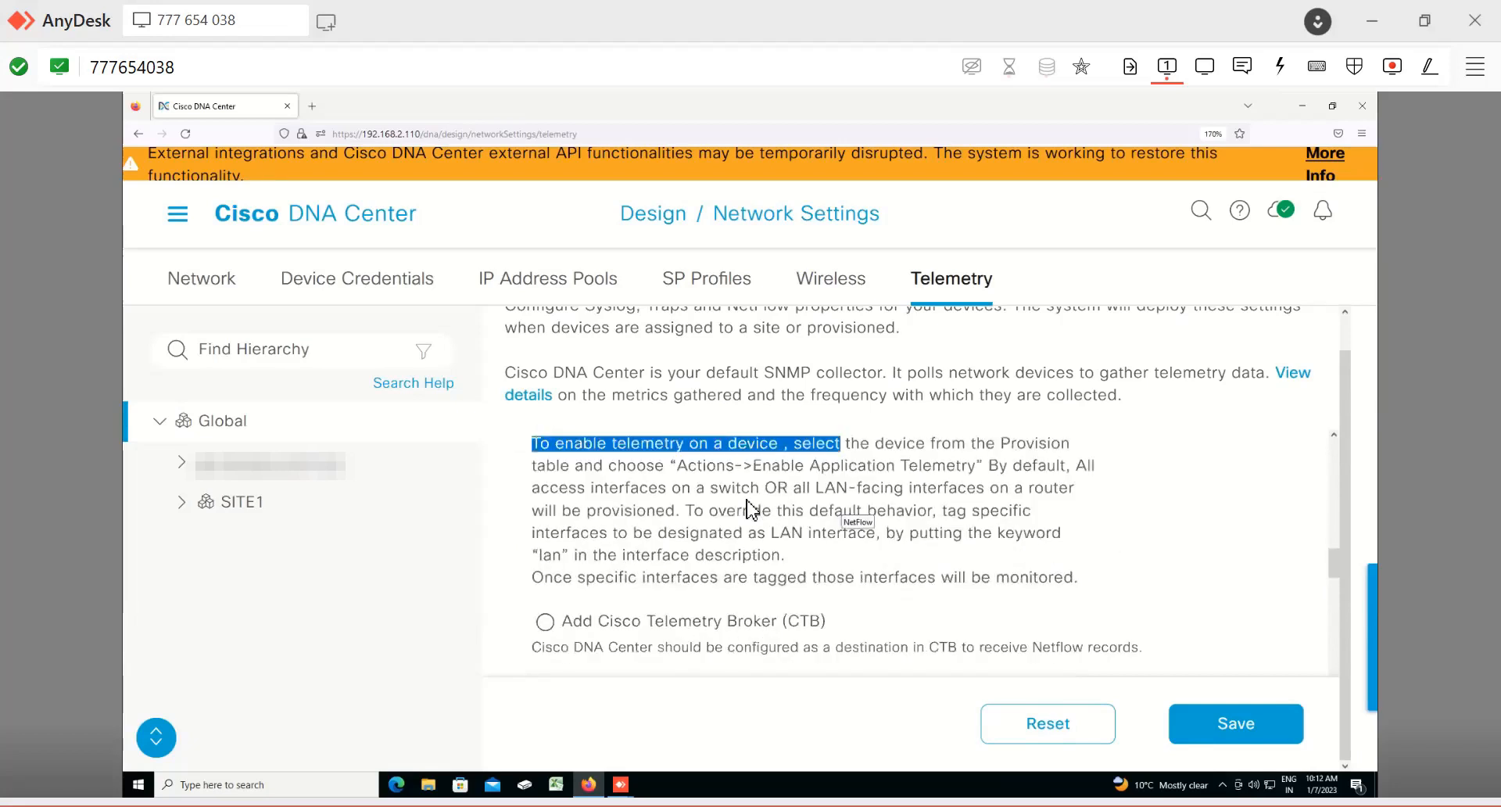
{"action": "scroll", "coordinate": [746, 500], "scroll_direction": "down", "scroll_amount": 2}
{"action": "scroll", "coordinate": [618, 559], "scroll_direction": "down", "scroll_amount": 2}
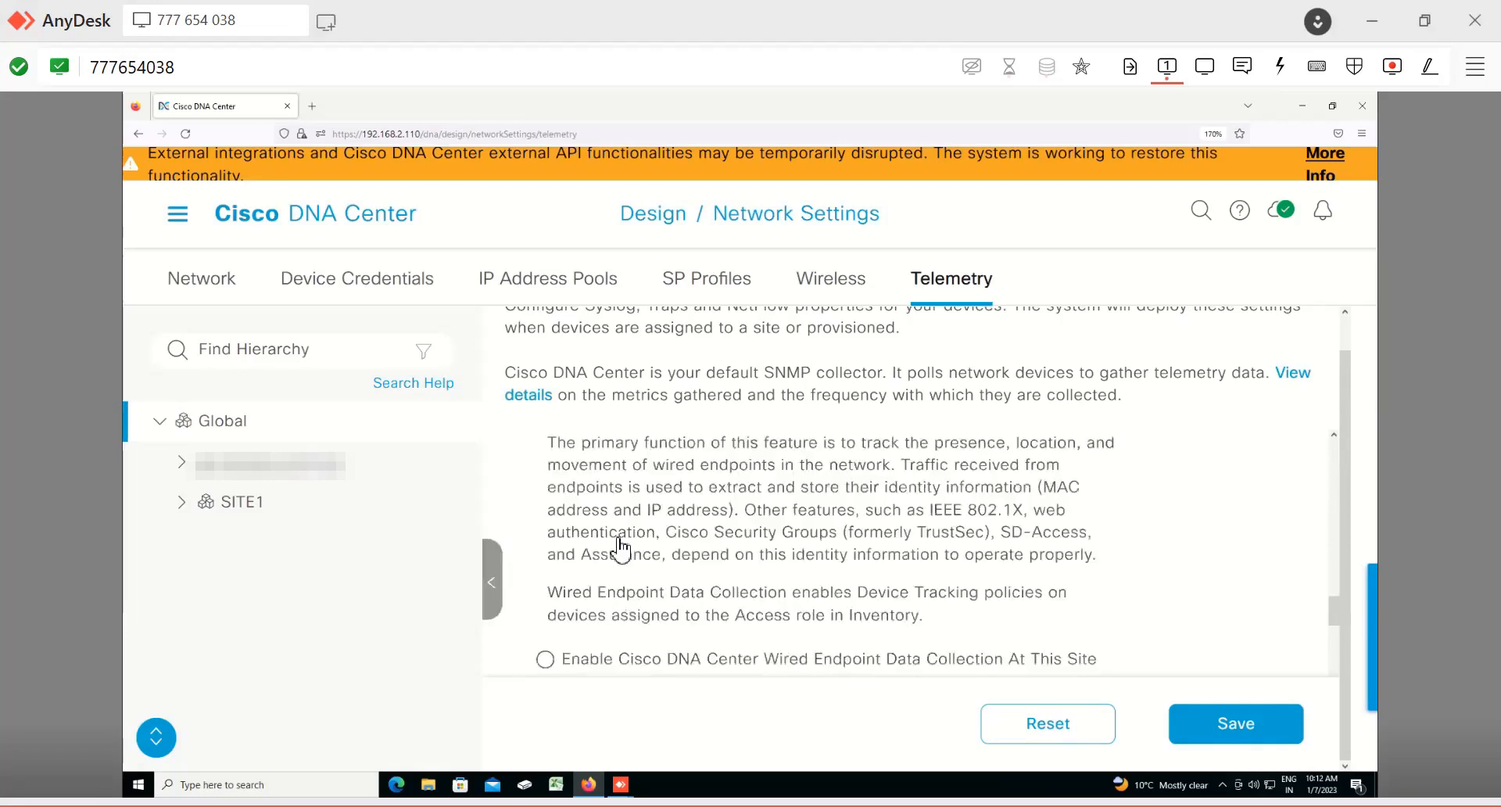
{"action": "scroll", "coordinate": [732, 491], "scroll_direction": "up", "scroll_amount": 2}
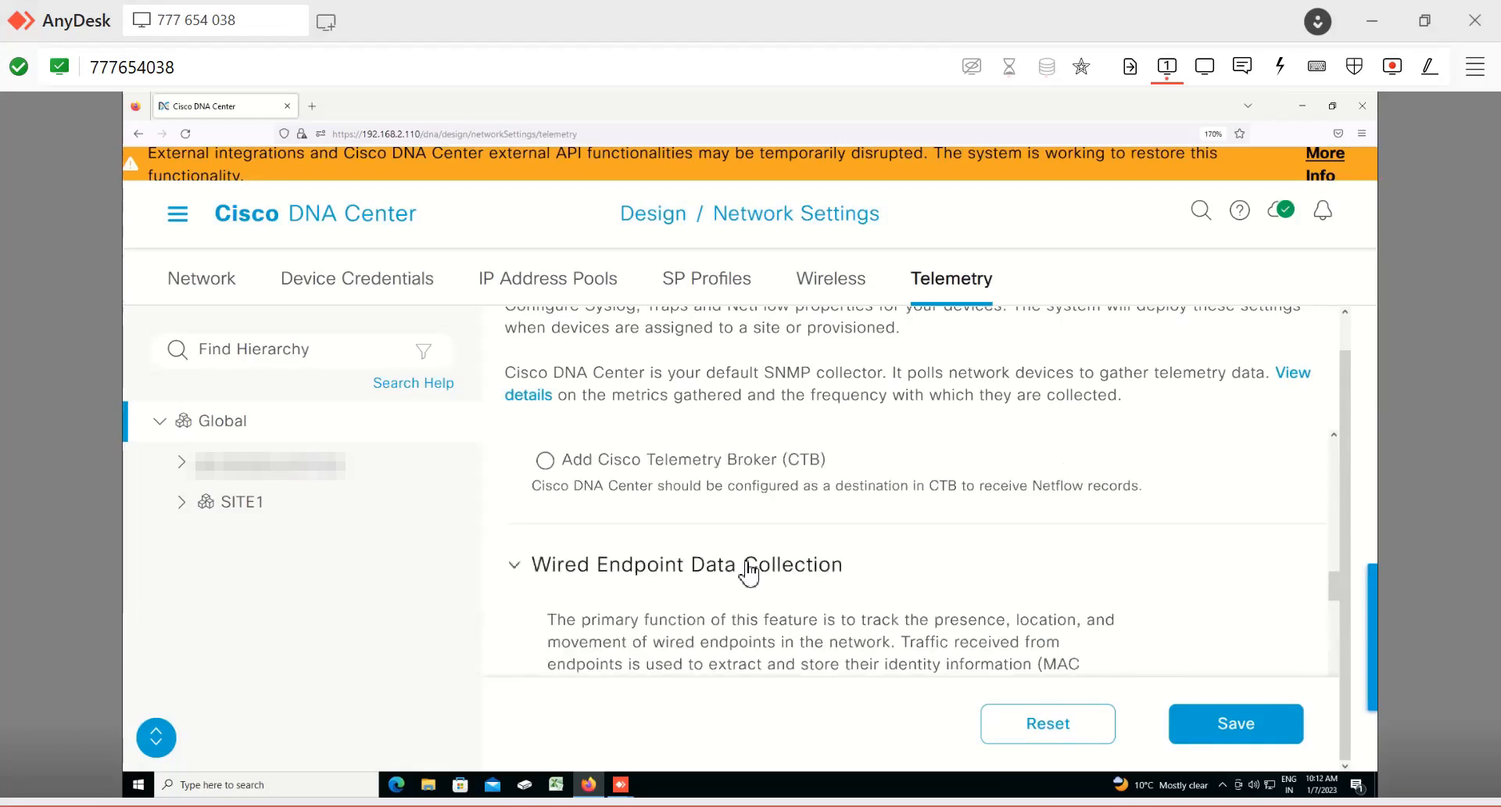
{"action": "scroll", "coordinate": [744, 570], "scroll_direction": "down", "scroll_amount": 5}
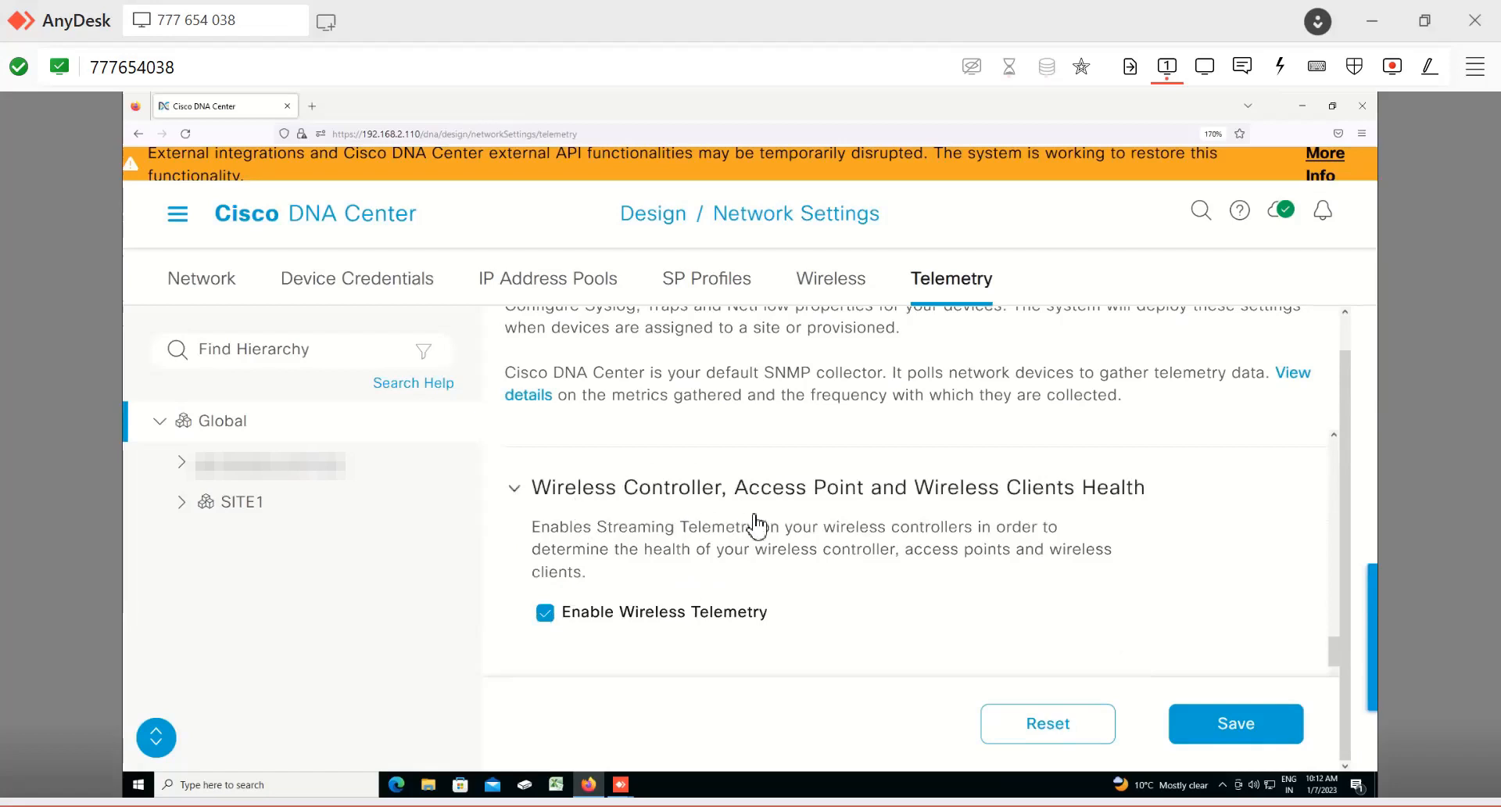
{"action": "scroll", "coordinate": [756, 525], "scroll_direction": "down", "scroll_amount": 1}
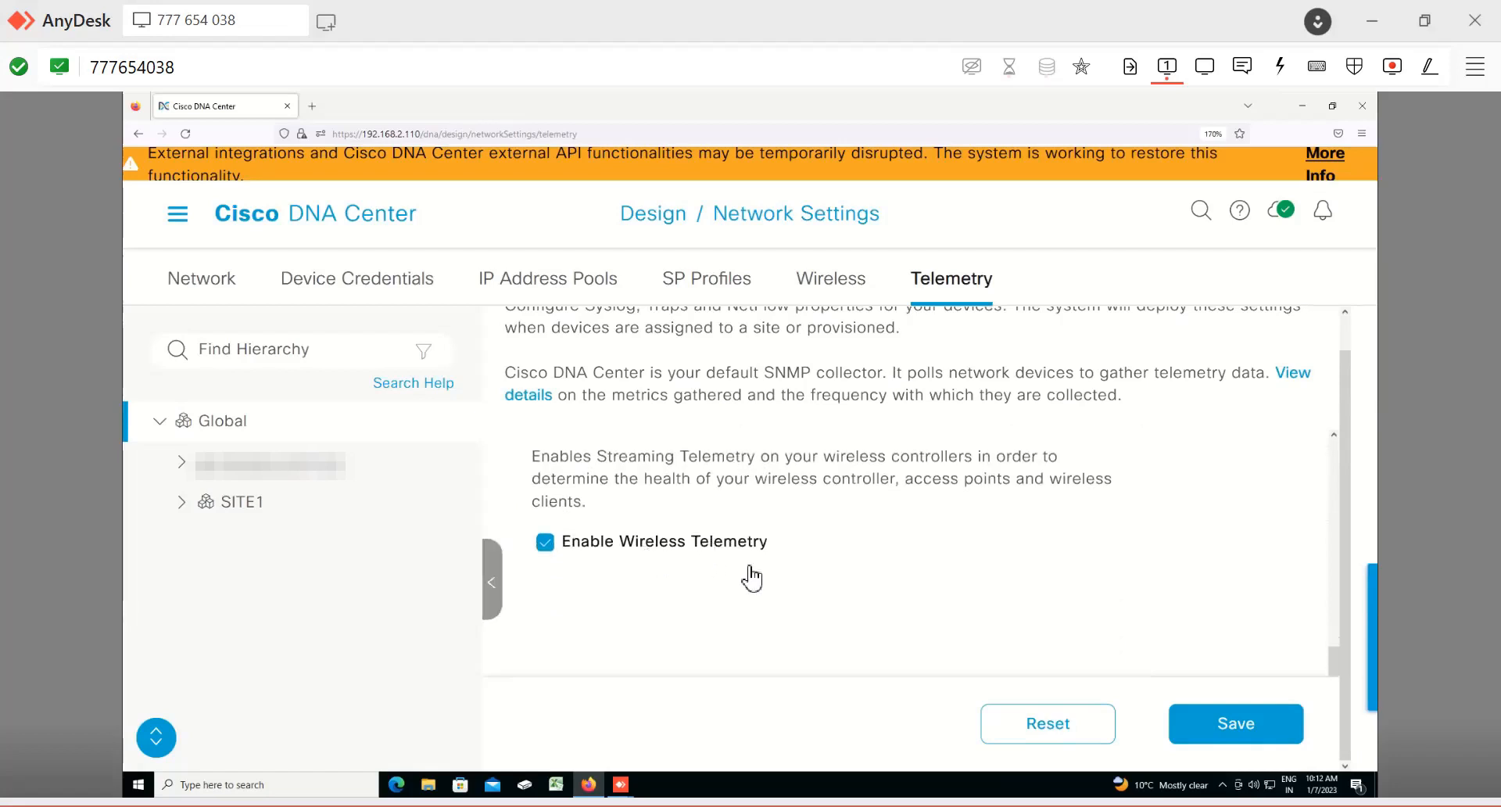
{"action": "scroll", "coordinate": [750, 578], "scroll_direction": "down", "scroll_amount": 3}
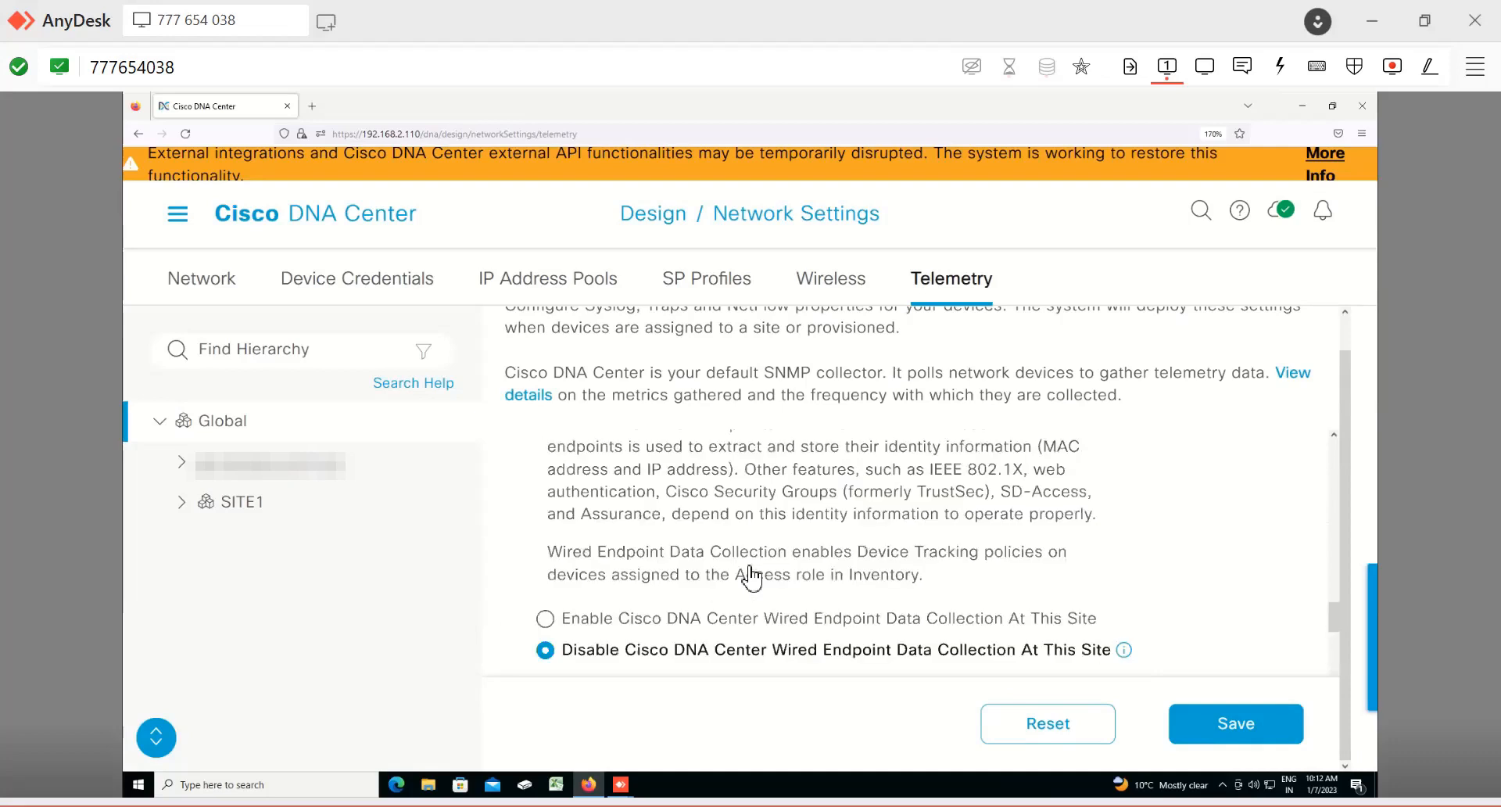
{"action": "scroll", "coordinate": [752, 577], "scroll_direction": "up", "scroll_amount": 10}
{"action": "scroll", "coordinate": [752, 577], "scroll_direction": "up", "scroll_amount": 1}
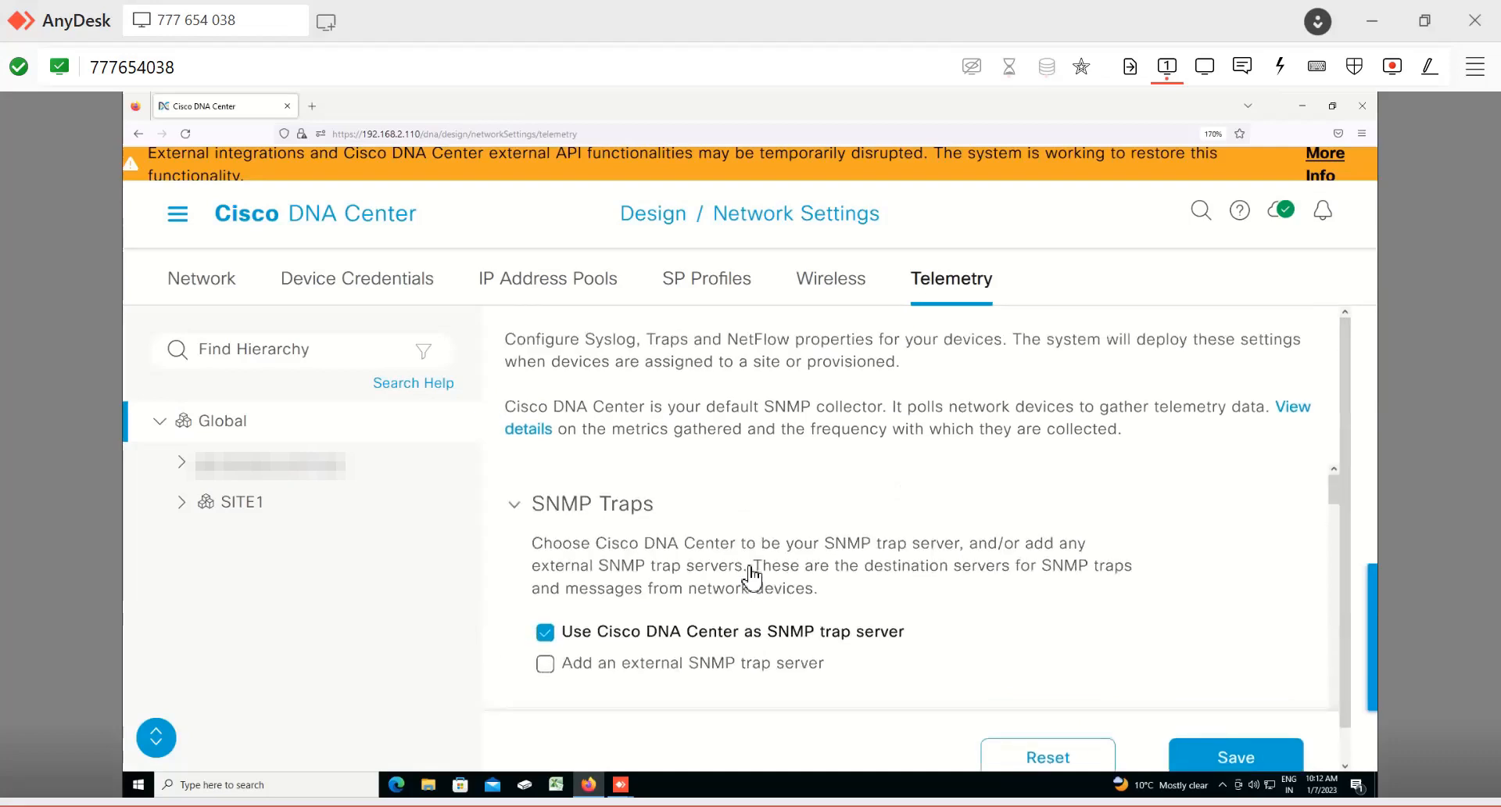
Step: Open the Image Repository design page and dismiss its tour popup
{"action": "left_click", "coordinate": [175, 229]}
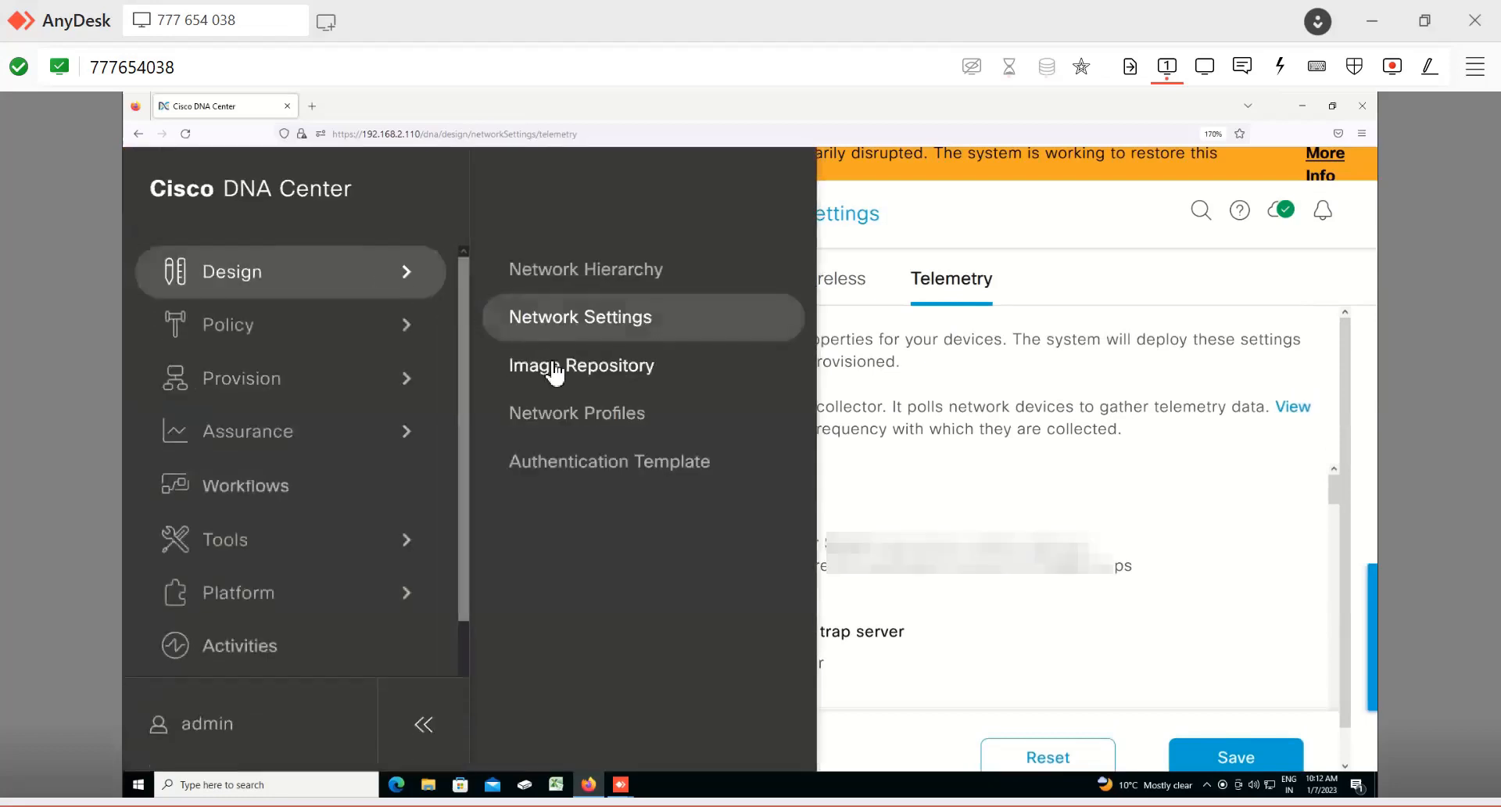
{"action": "left_click", "coordinate": [556, 372]}
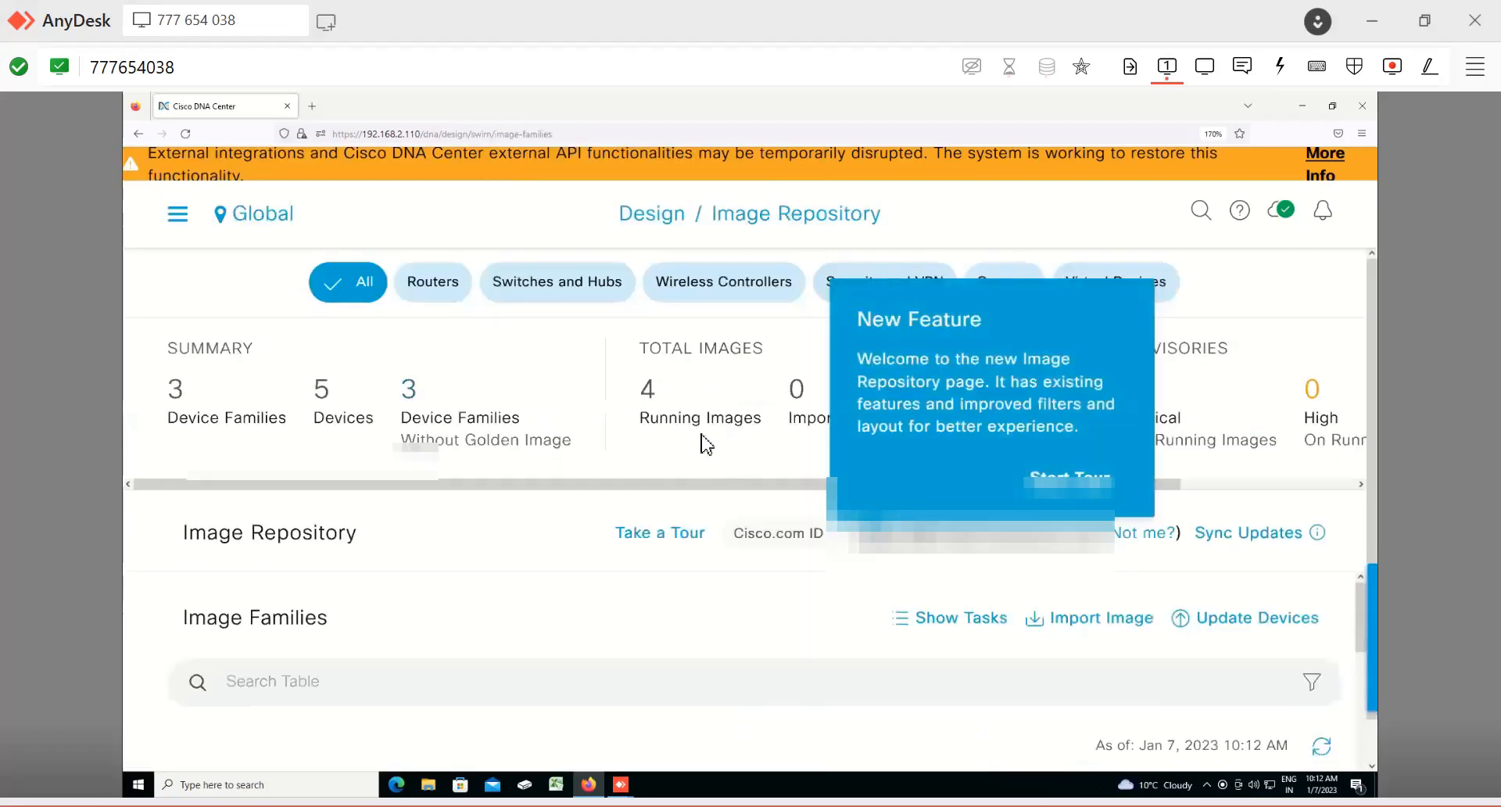
{"action": "left_click", "coordinate": [639, 534]}
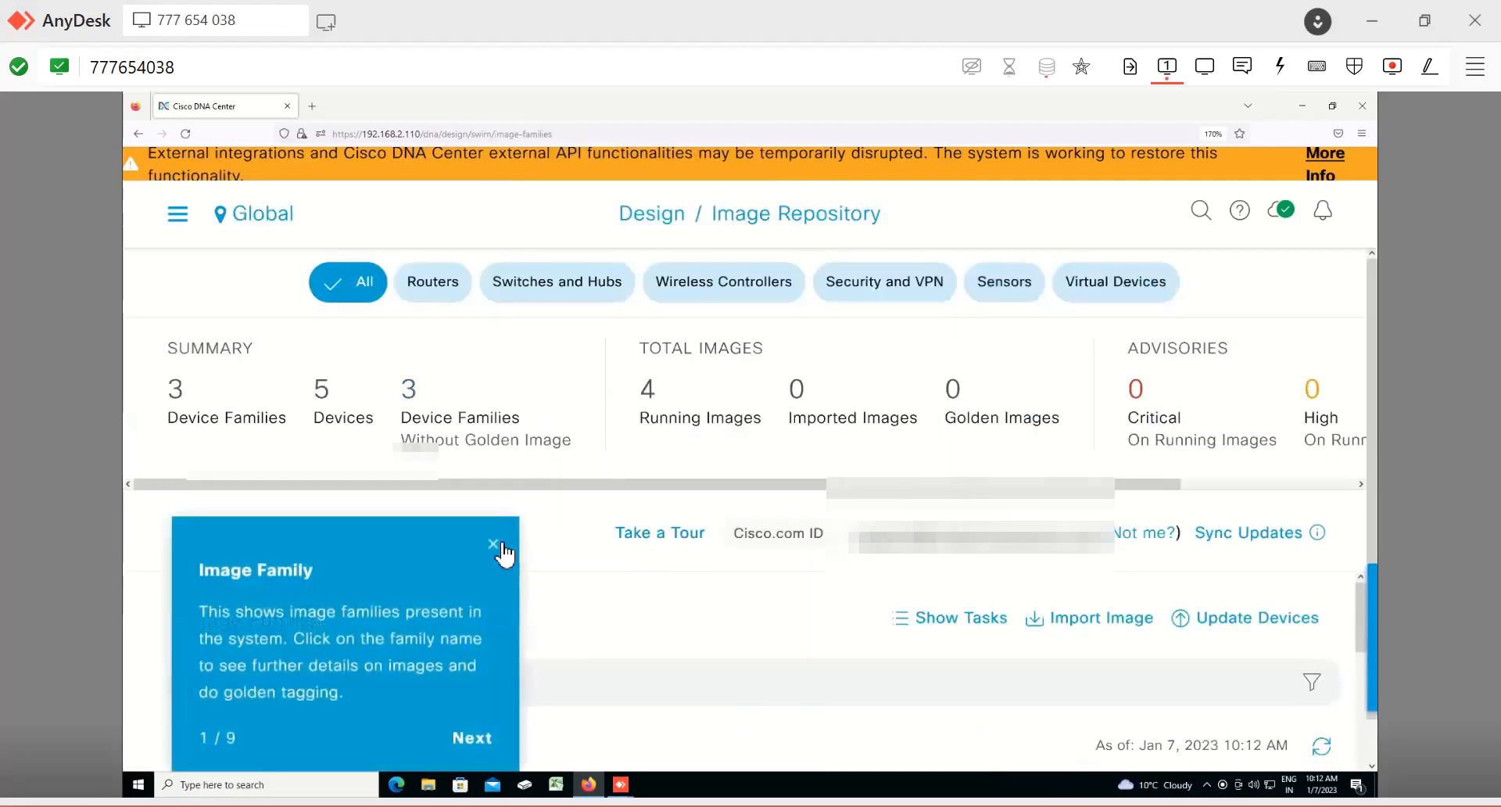
{"action": "left_click", "coordinate": [491, 546]}
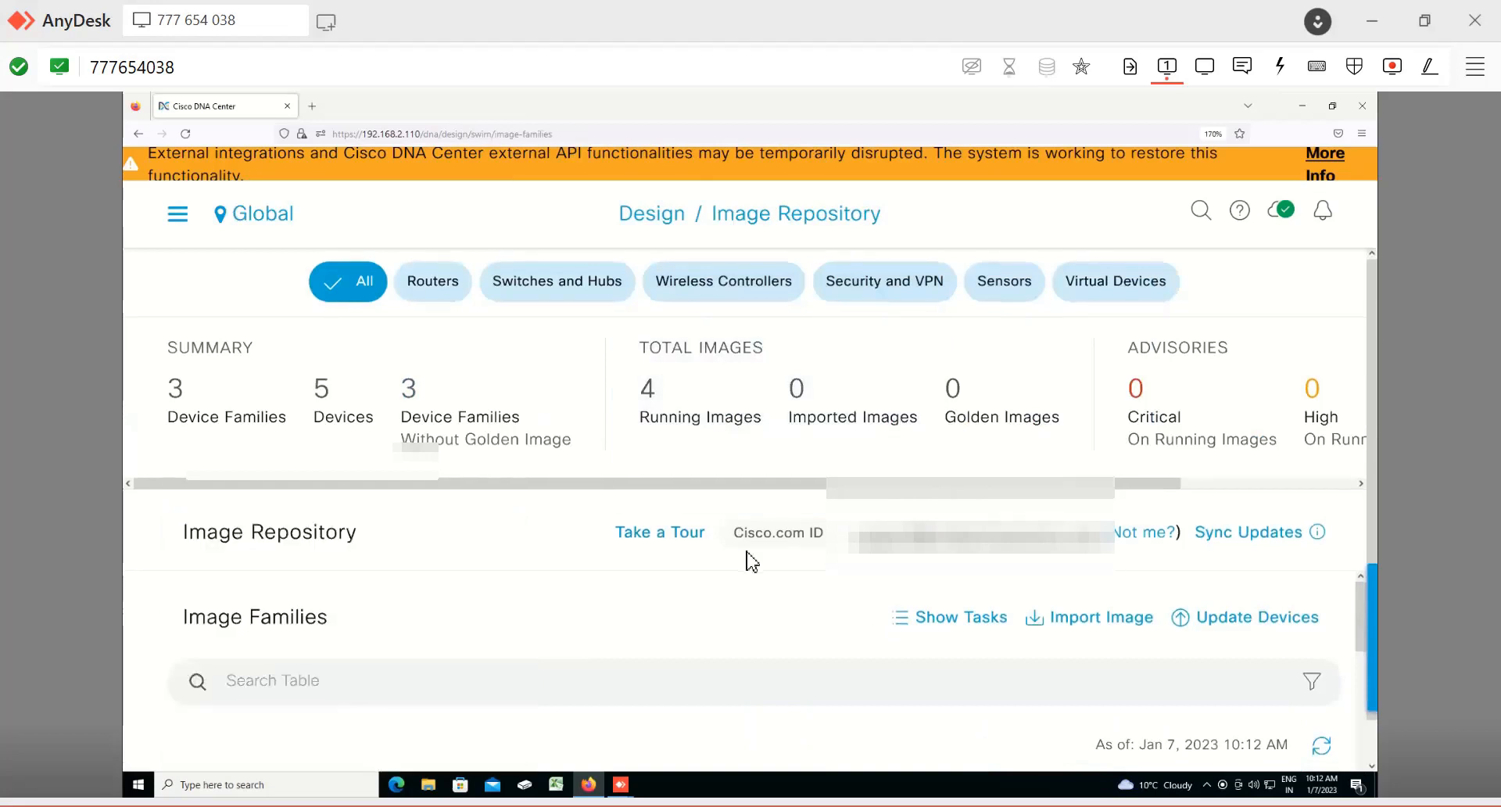
{"action": "scroll", "coordinate": [746, 557], "scroll_direction": "down", "scroll_amount": 1}
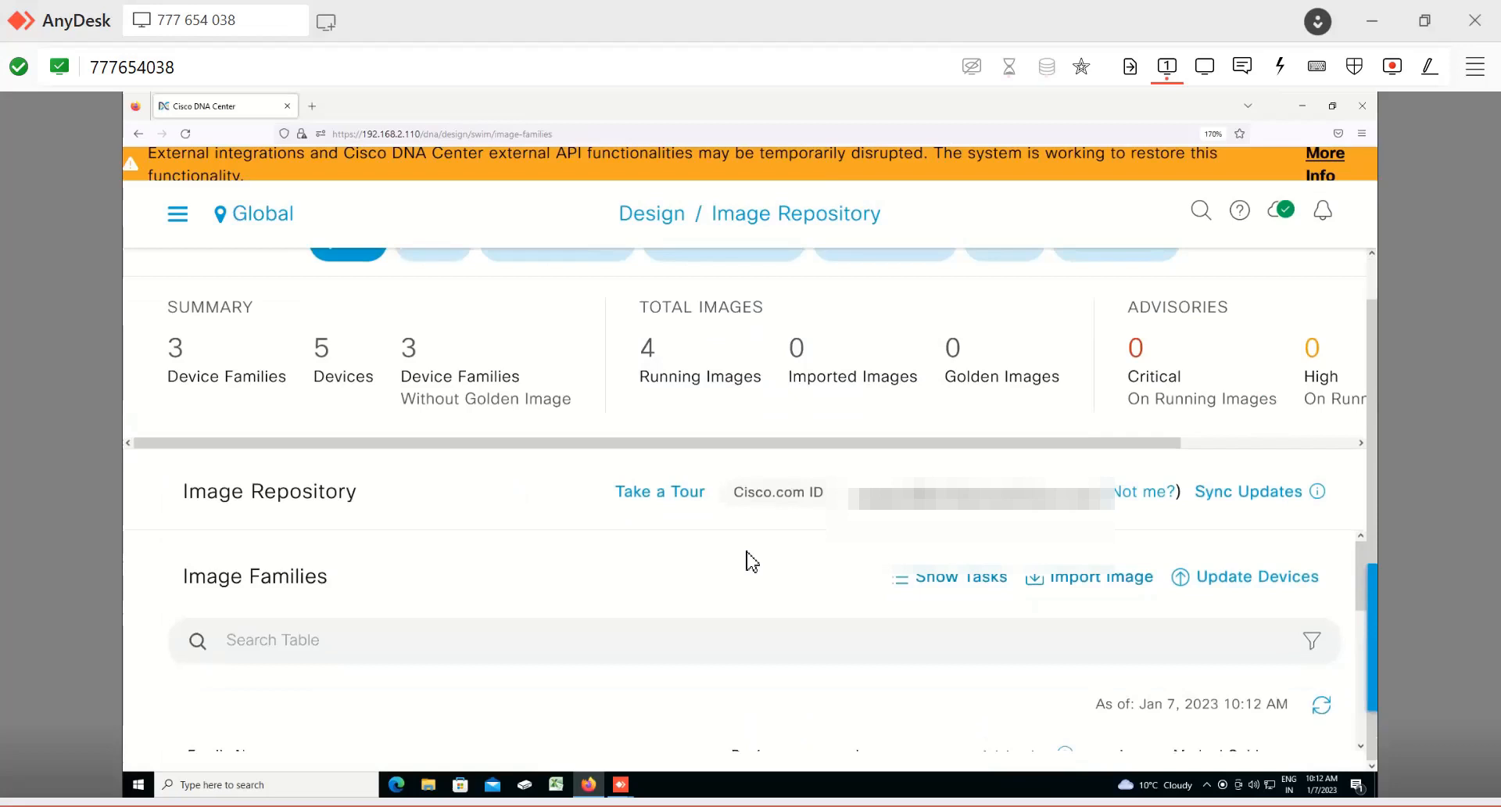
Step: Open the Authentication Template design page and review the listed templates
{"action": "left_click", "coordinate": [178, 216]}
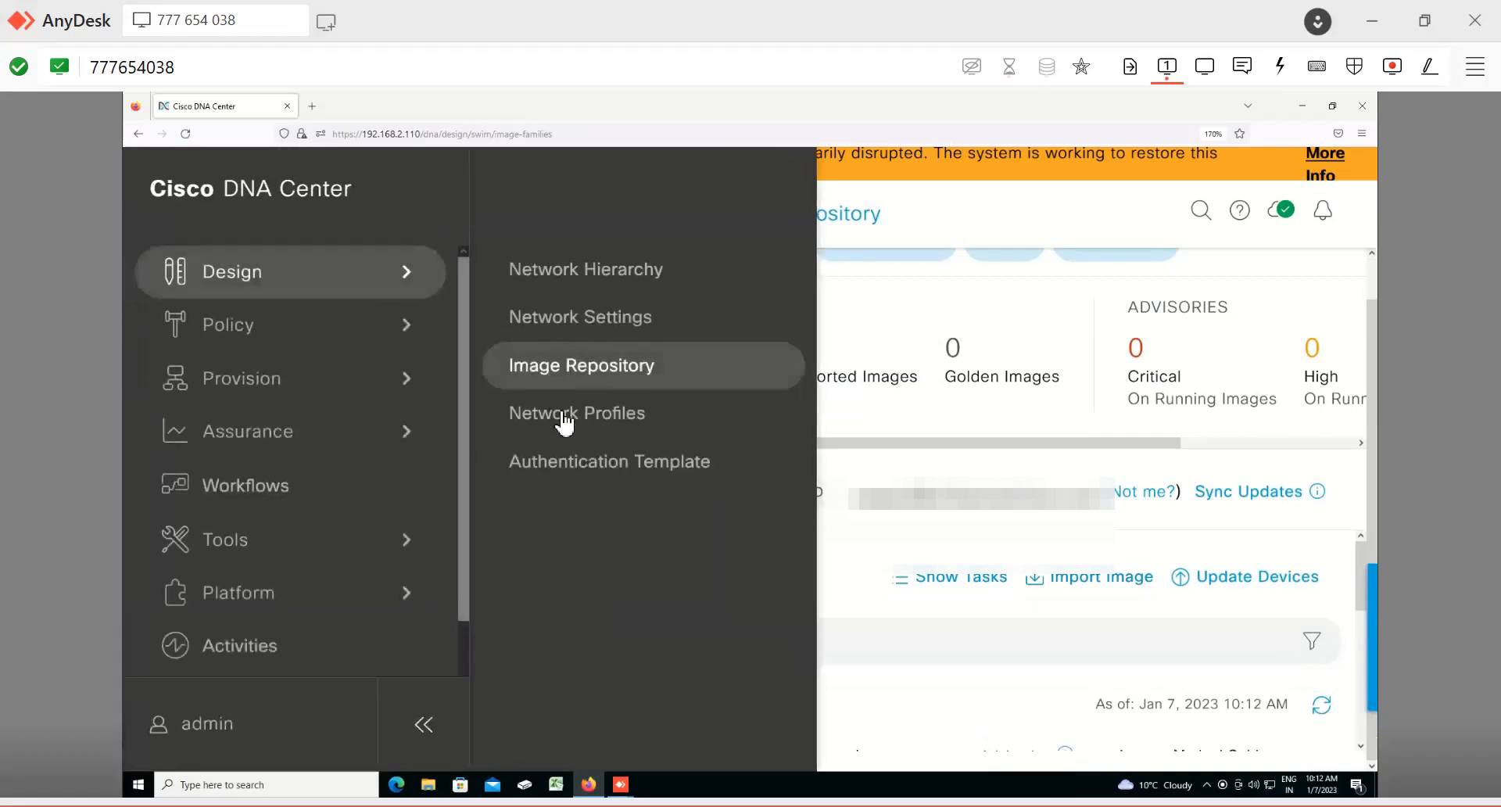
{"action": "left_click", "coordinate": [596, 469]}
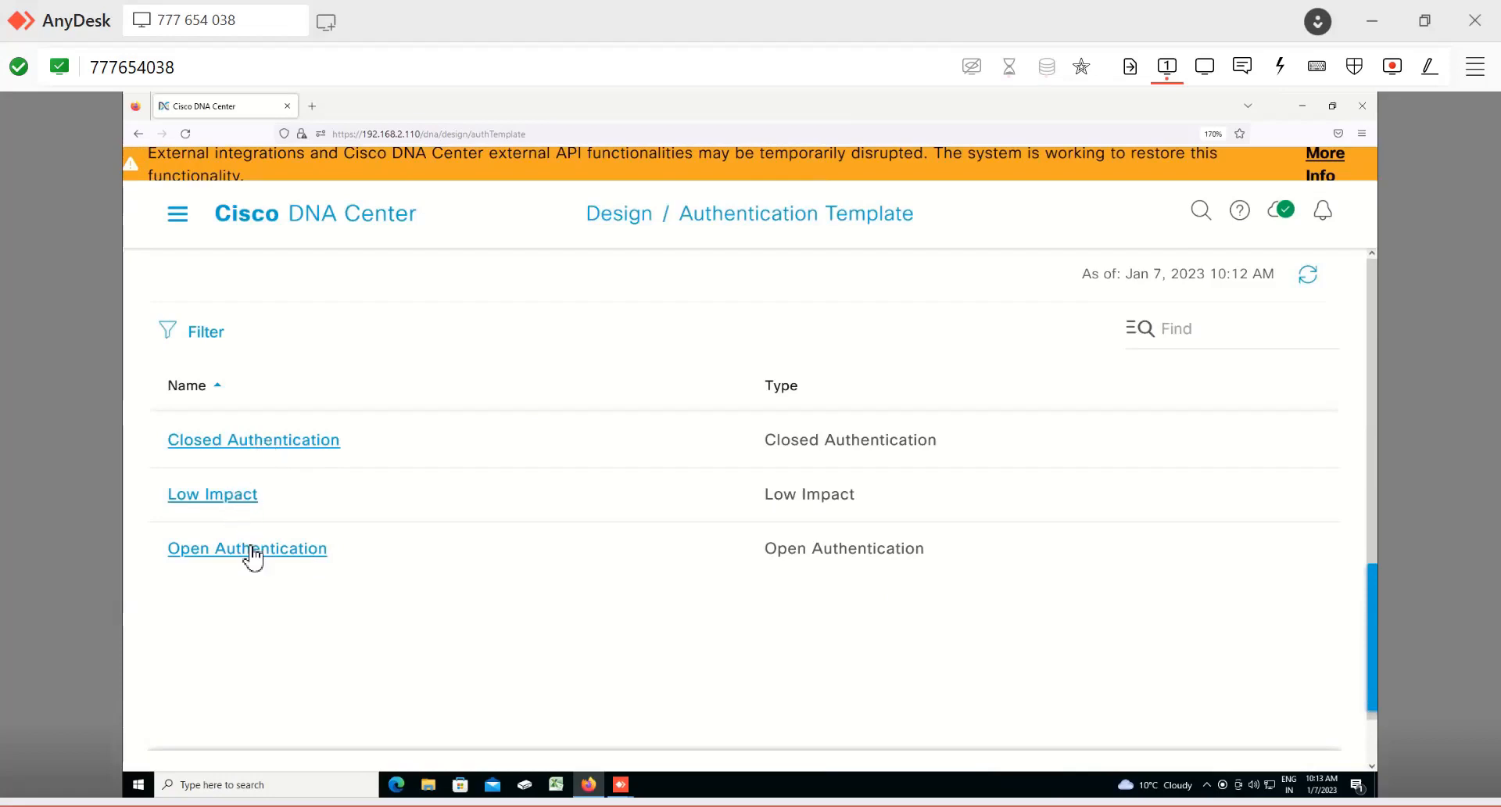
{"action": "scroll", "coordinate": [750, 621], "scroll_direction": "down", "scroll_amount": 1}
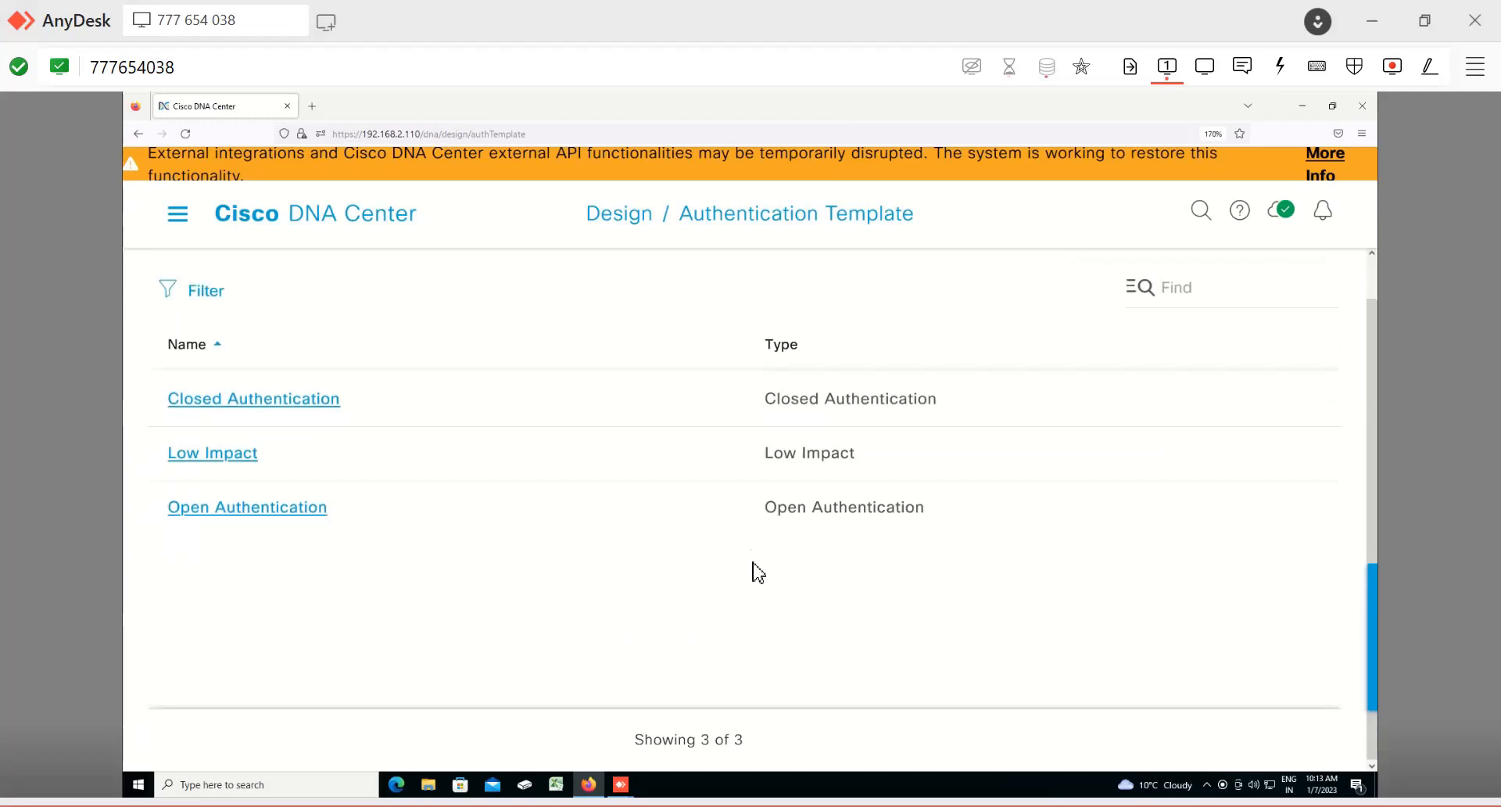
{"action": "scroll", "coordinate": [758, 573], "scroll_direction": "up", "scroll_amount": 1}
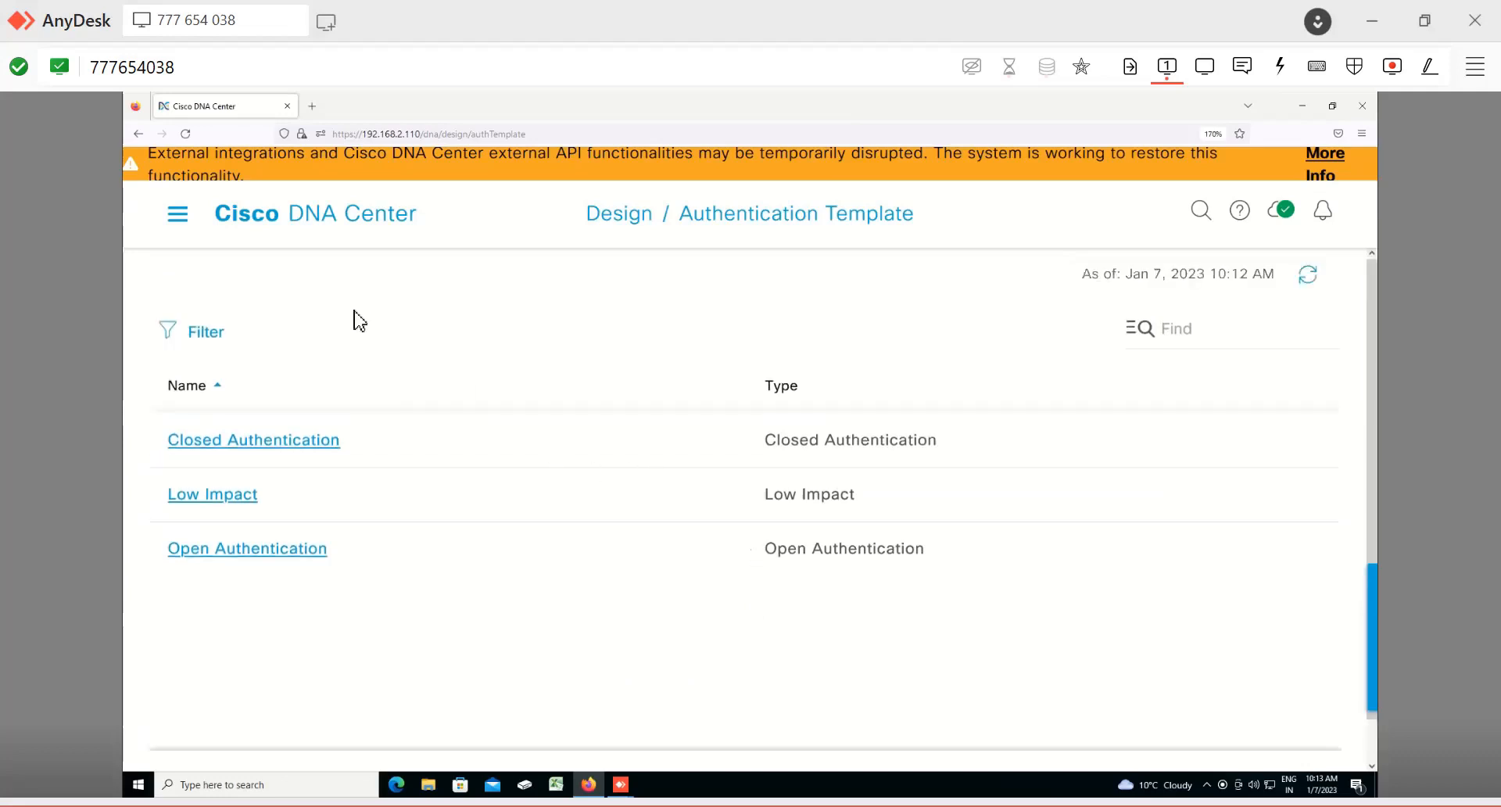
Step: Switch to the PDF slides showing the Cisco DNA Center 4 Step Workflow
{"action": "left_click", "coordinate": [178, 216]}
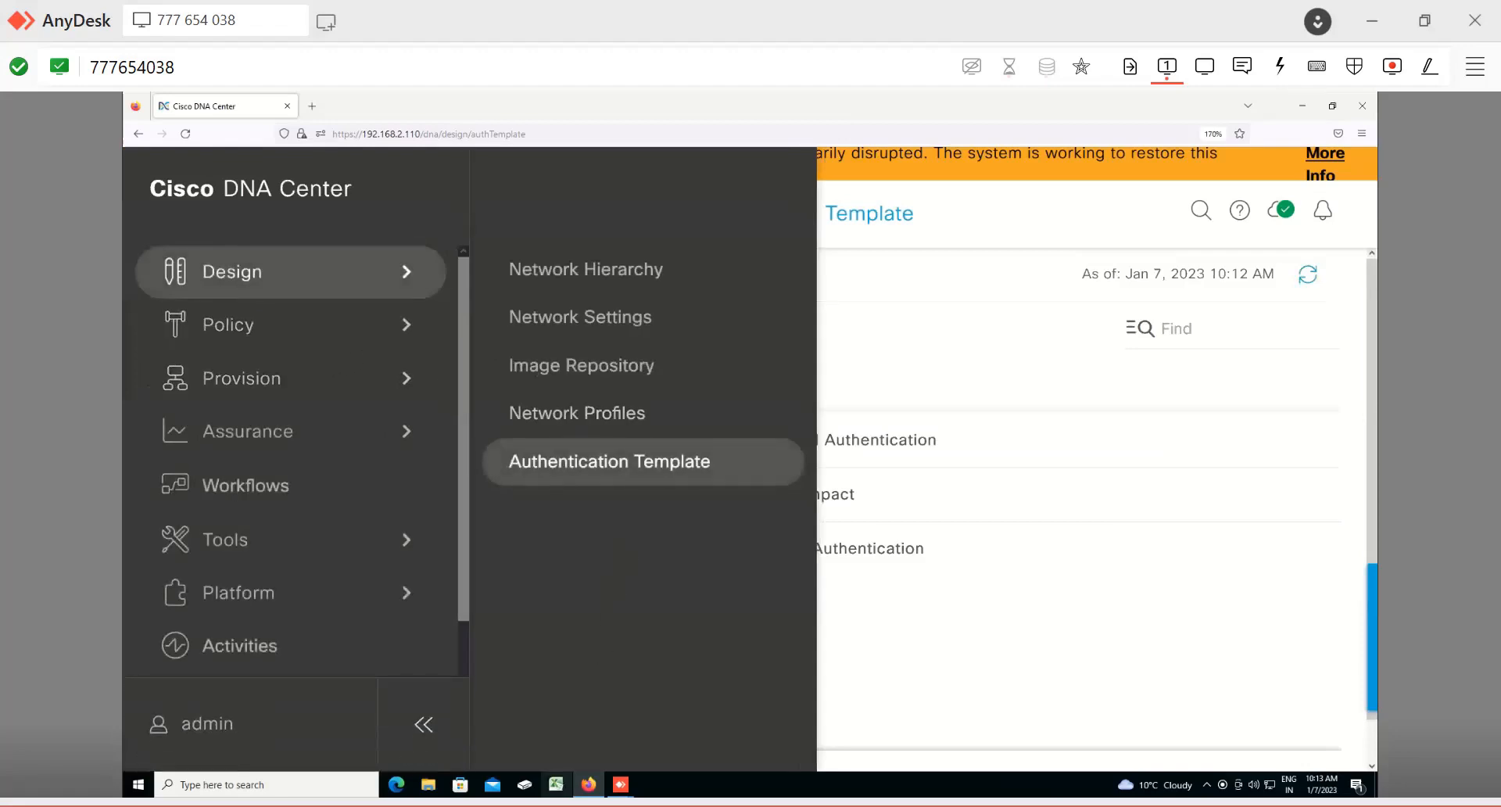
{"action": "key", "text": "alt+Tab"}
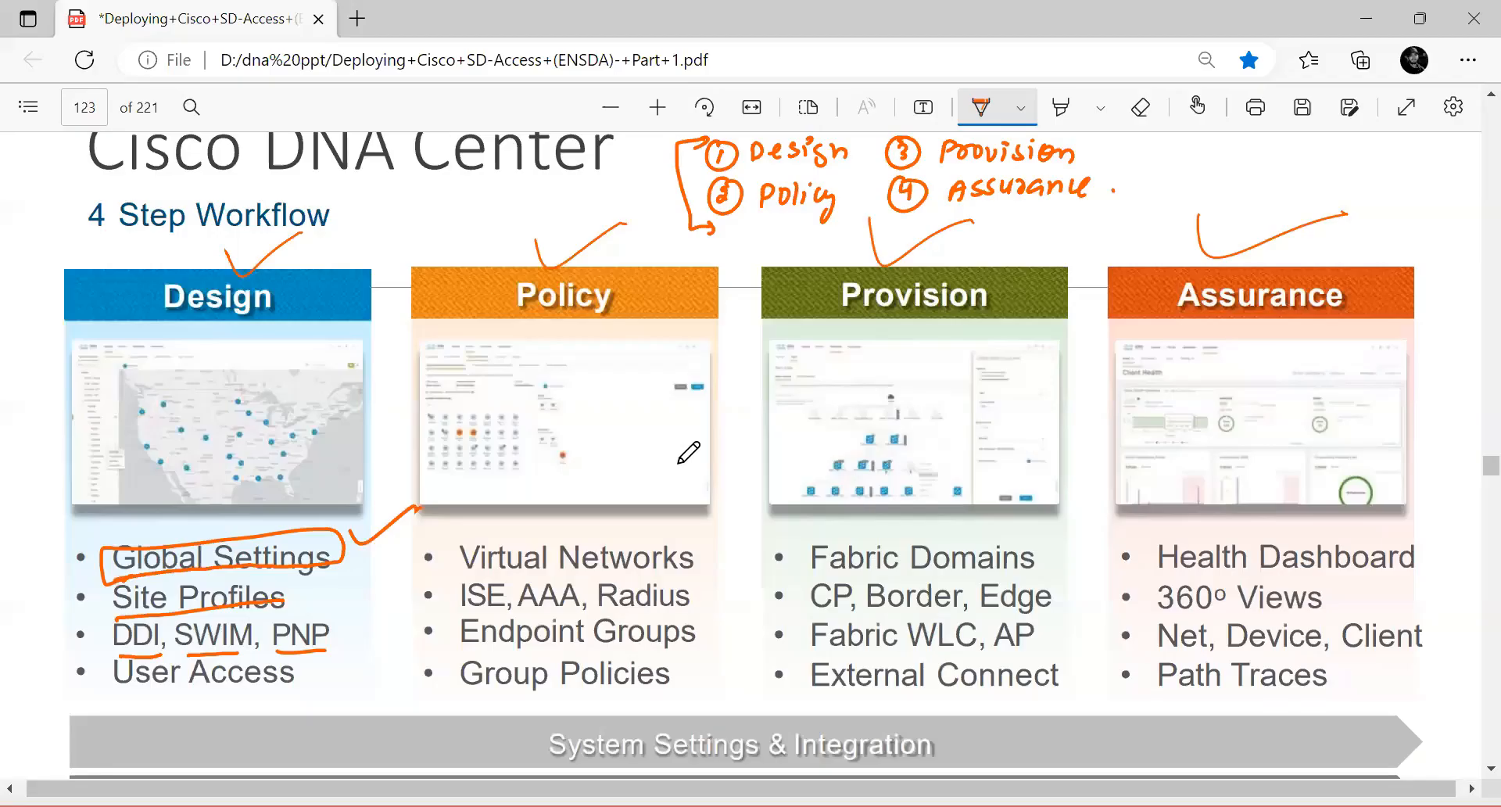
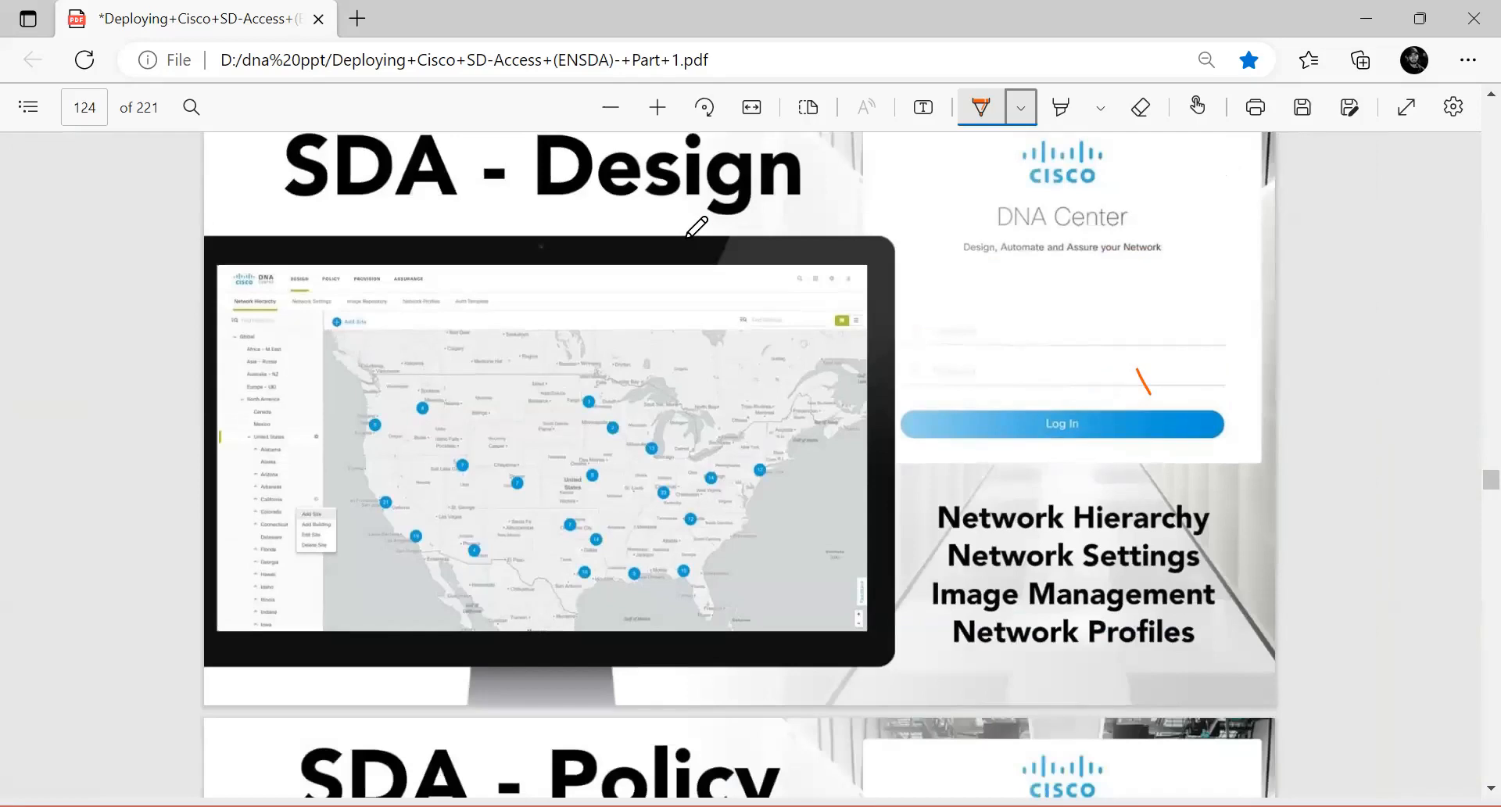
Step: Tick Network Hierarchy, Network Settings, Image Management and Network Profiles on the SDA - Design slide with ink marks
{"action": "left_click_drag", "start_coordinate": [1111, 536], "coordinate": [1191, 505]}
{"action": "left_click_drag", "start_coordinate": [1207, 556], "coordinate": [1273, 546]}
{"action": "left_click_drag", "start_coordinate": [1200, 617], "coordinate": [1270, 602]}
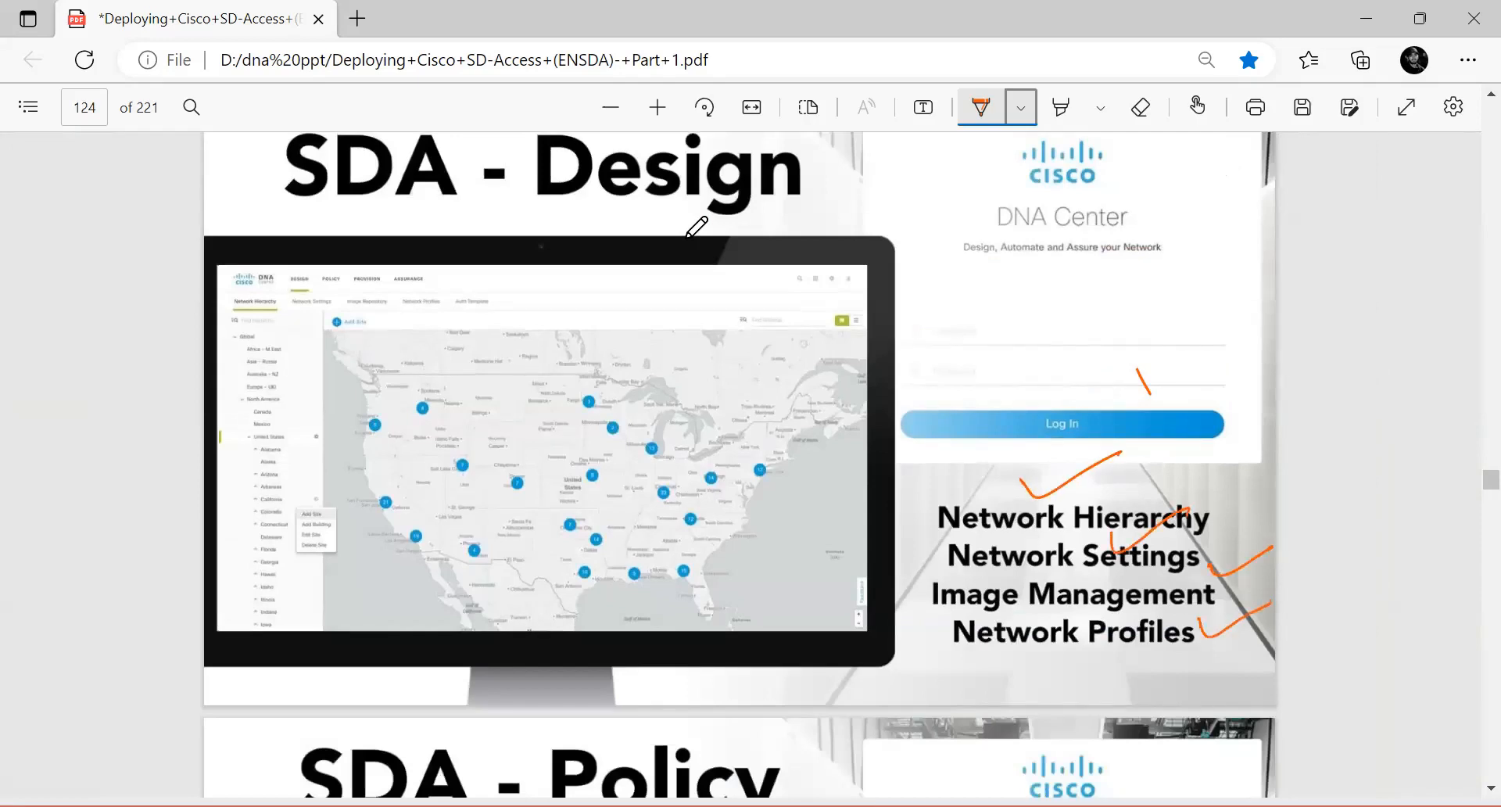
Step: Move to the SDA - Policy slide and tick its four items, Virtual Networks through Application Registry
{"action": "scroll", "coordinate": [696, 227], "scroll_direction": "down", "scroll_amount": 6}
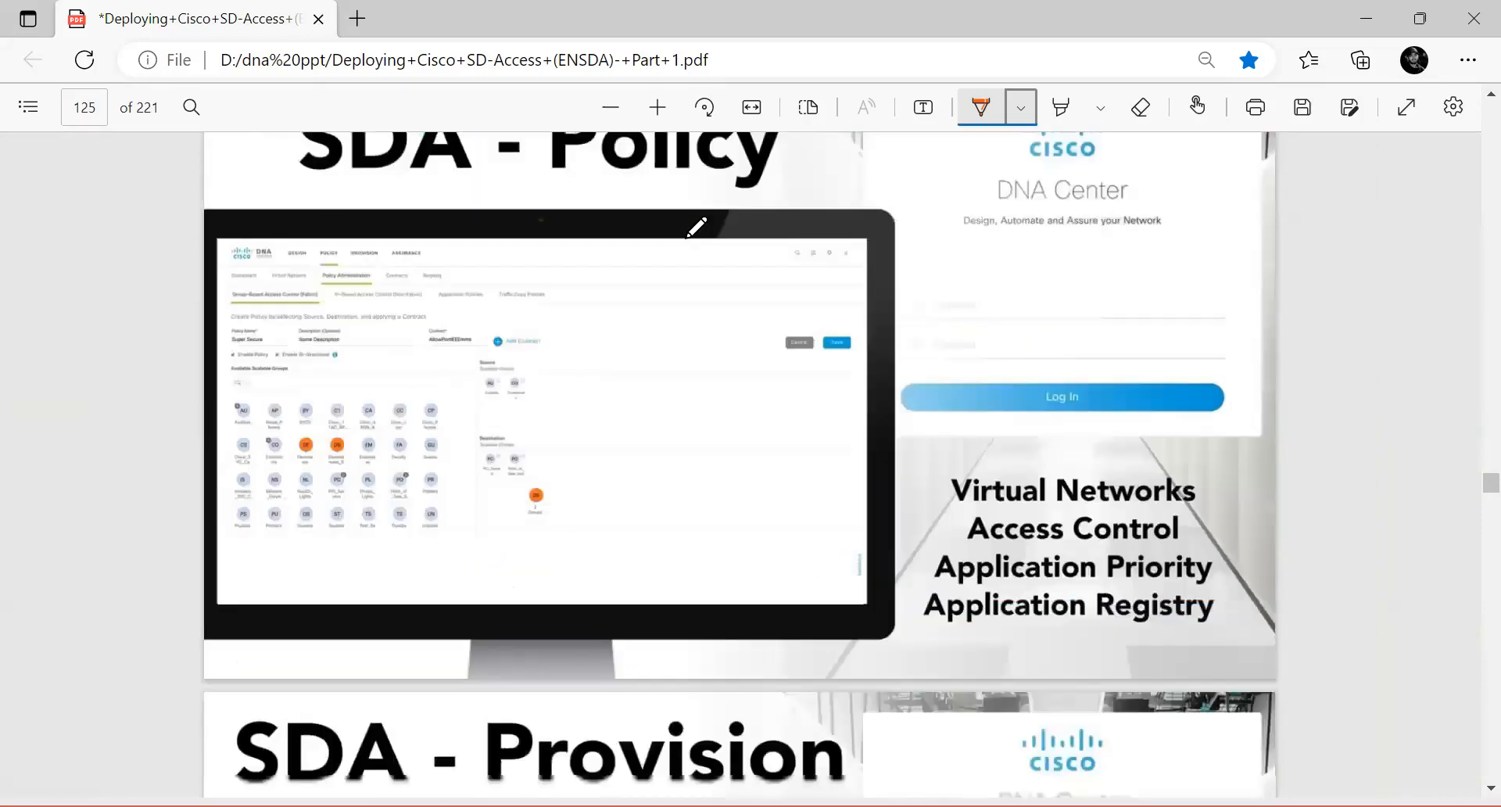
{"action": "mouse_move", "coordinate": [1092, 450]}
{"action": "left_mouse_down"}
{"action": "mouse_move", "coordinate": [1143, 452]}
{"action": "mouse_move", "coordinate": [1189, 429]}
{"action": "left_mouse_up"}
{"action": "left_click_drag", "start_coordinate": [1208, 510], "coordinate": [1262, 493]}
{"action": "left_click_drag", "start_coordinate": [1217, 545], "coordinate": [1264, 539]}
{"action": "left_click_drag", "start_coordinate": [1212, 587], "coordinate": [1264, 583]}
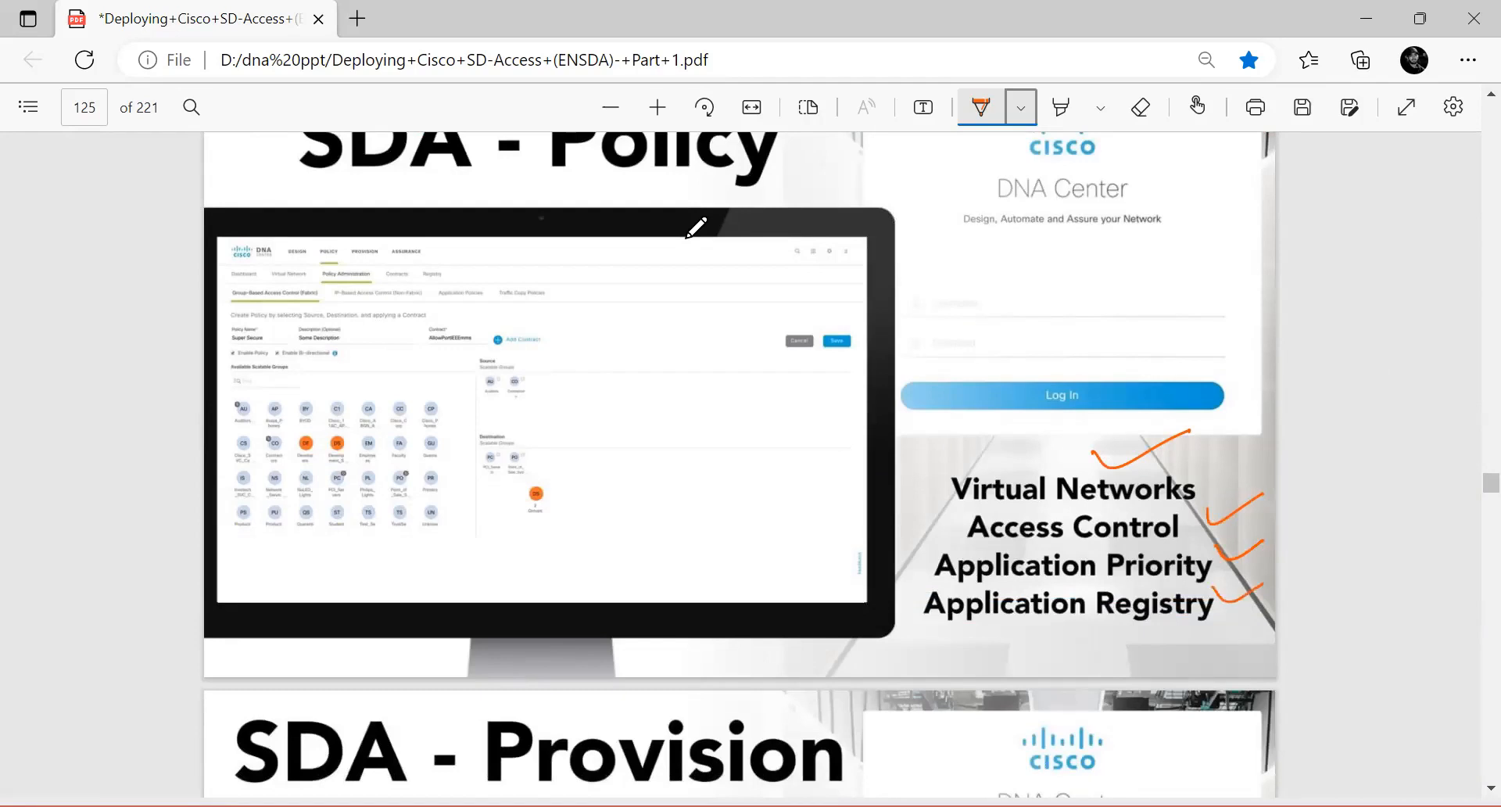
Step: Move to the SDA - Provision slide and tick Device On-Boarding, Device Inventory, Fabric Administration and Host On-Boarding
{"action": "scroll", "coordinate": [746, 466], "scroll_direction": "down", "scroll_amount": 5}
{"action": "scroll", "coordinate": [746, 467], "scroll_direction": "down", "scroll_amount": 1}
{"action": "left_click_drag", "start_coordinate": [1022, 422], "coordinate": [1104, 409]}
{"action": "left_click_drag", "start_coordinate": [941, 489], "coordinate": [1001, 468]}
{"action": "left_click_drag", "start_coordinate": [912, 525], "coordinate": [964, 501]}
{"action": "left_click_drag", "start_coordinate": [921, 565], "coordinate": [983, 542]}
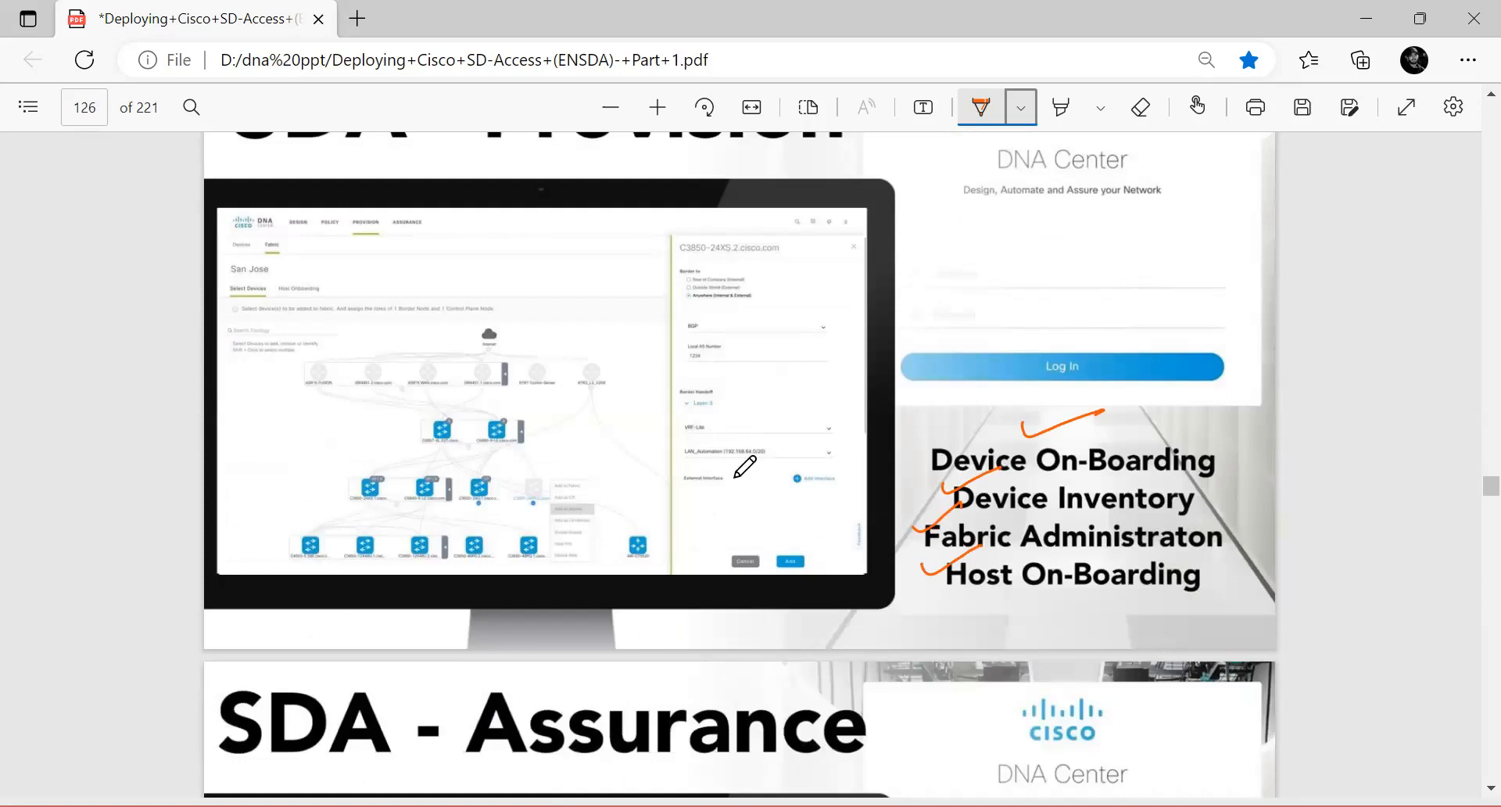
Step: Move to the SDA - Assurance slide and tick Health Scores, Client 360, Device 360, Application 360 and Click to Resolve
{"action": "scroll", "coordinate": [738, 473], "scroll_direction": "down", "scroll_amount": 5}
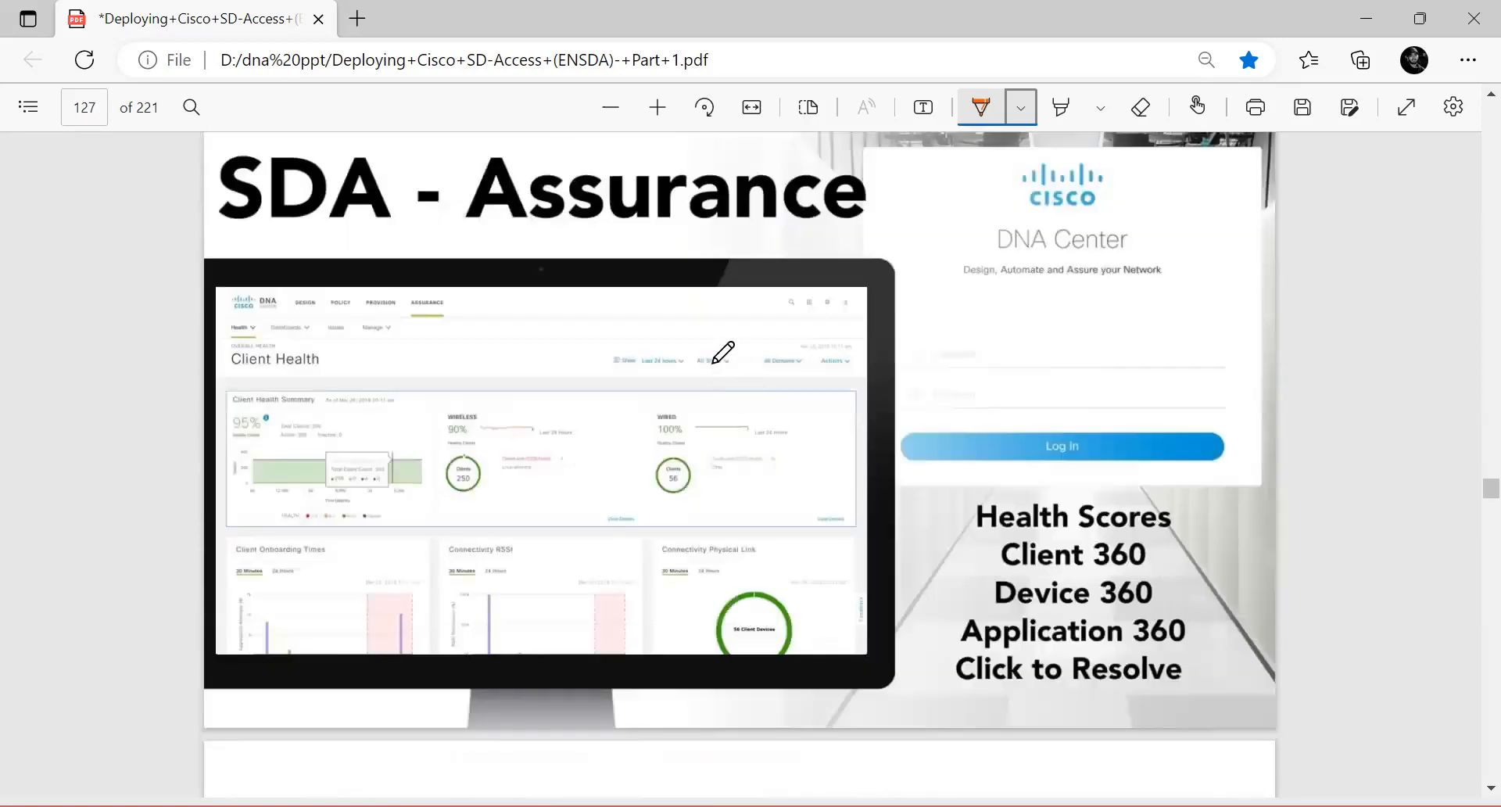
{"action": "left_click_drag", "start_coordinate": [957, 508], "coordinate": [1029, 482]}
{"action": "left_click_drag", "start_coordinate": [986, 552], "coordinate": [1046, 528]}
{"action": "left_click_drag", "start_coordinate": [975, 578], "coordinate": [1053, 565]}
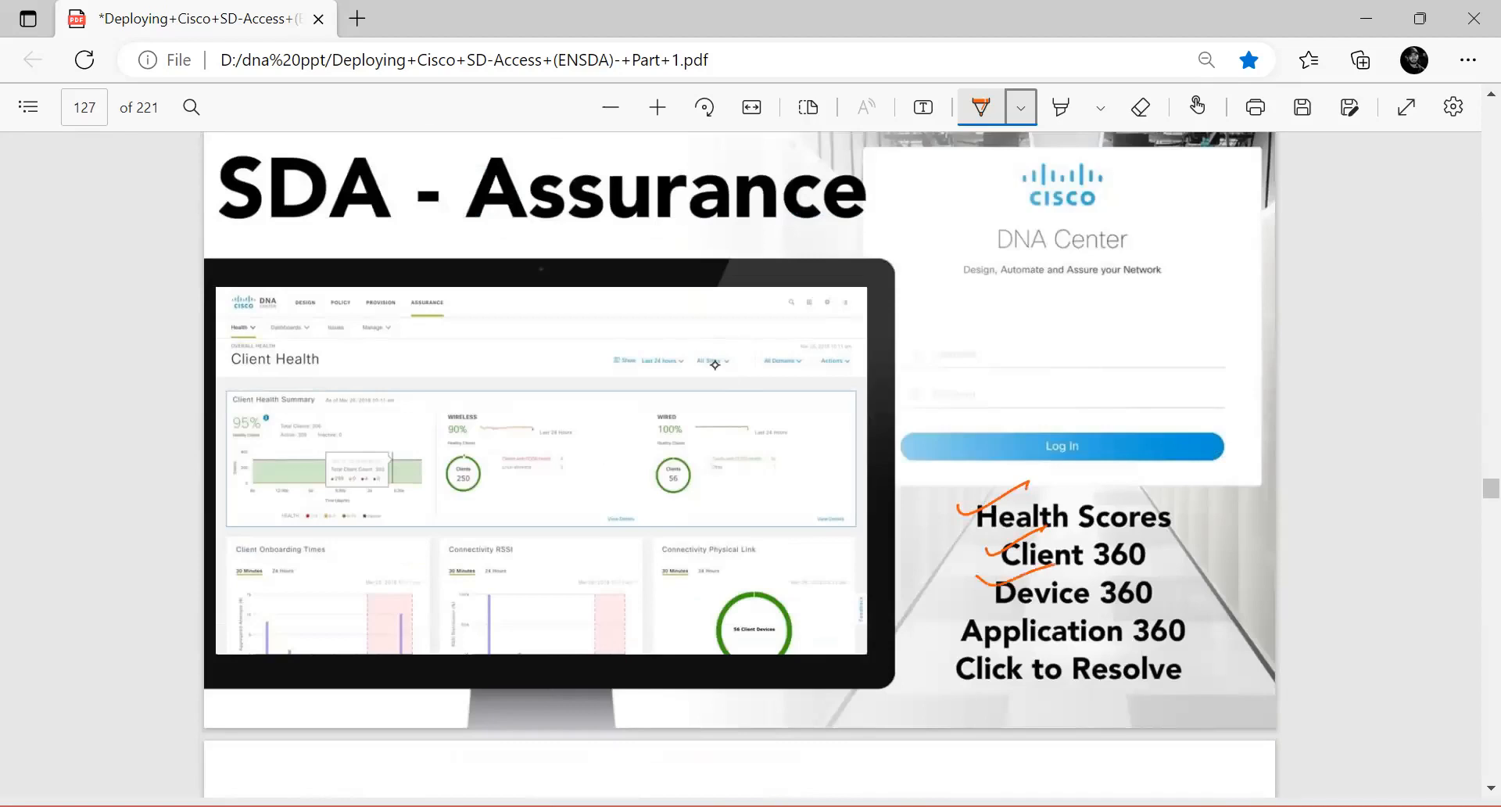
{"action": "left_click_drag", "start_coordinate": [951, 611], "coordinate": [1003, 598]}
{"action": "left_click_drag", "start_coordinate": [942, 659], "coordinate": [989, 651]}
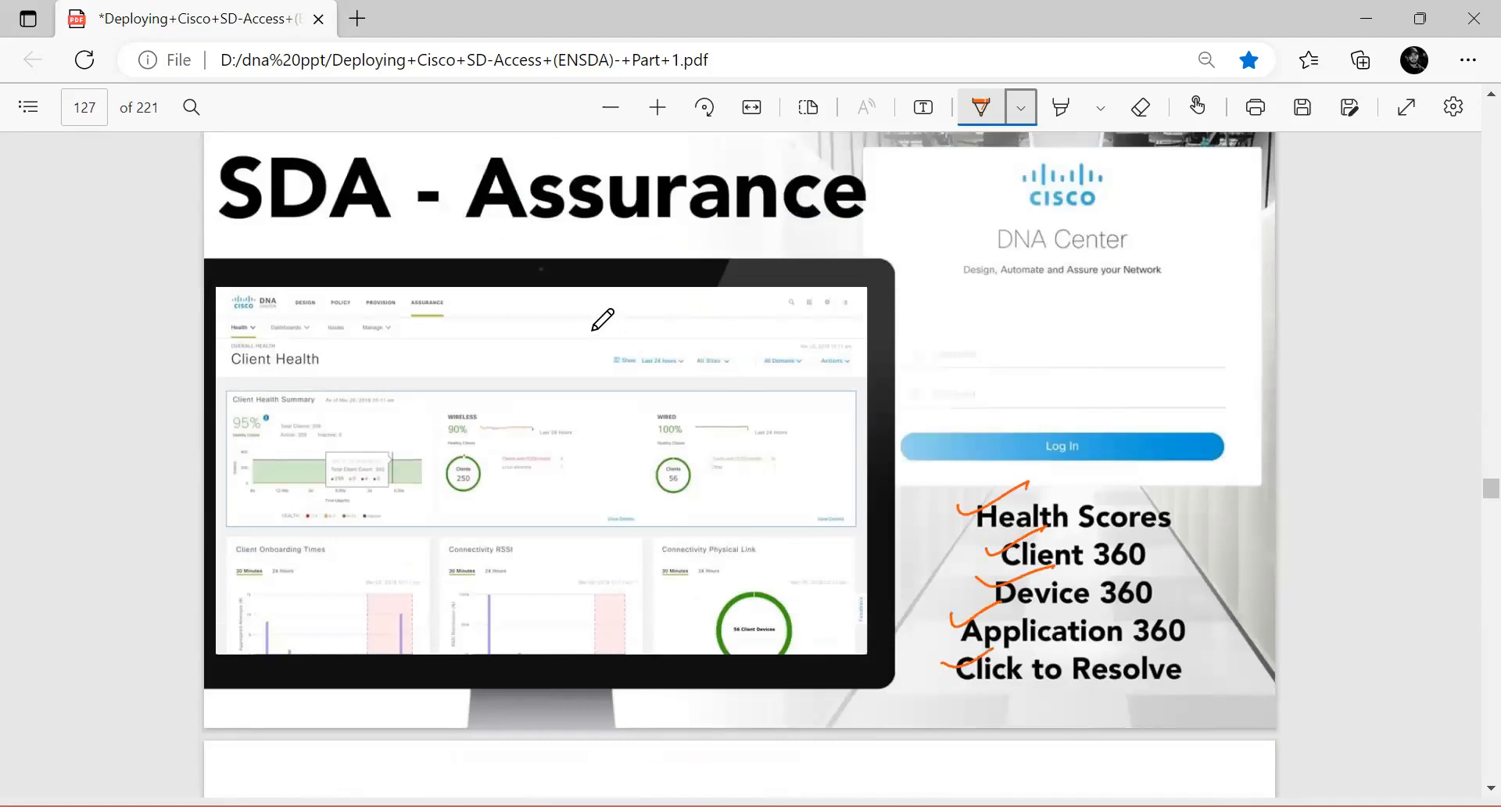
Step: Page on to the Configuring Underlay Automation slide and switch back to the Cisco DNA Center remote session
{"action": "scroll", "coordinate": [641, 555], "scroll_direction": "down", "scroll_amount": 10}
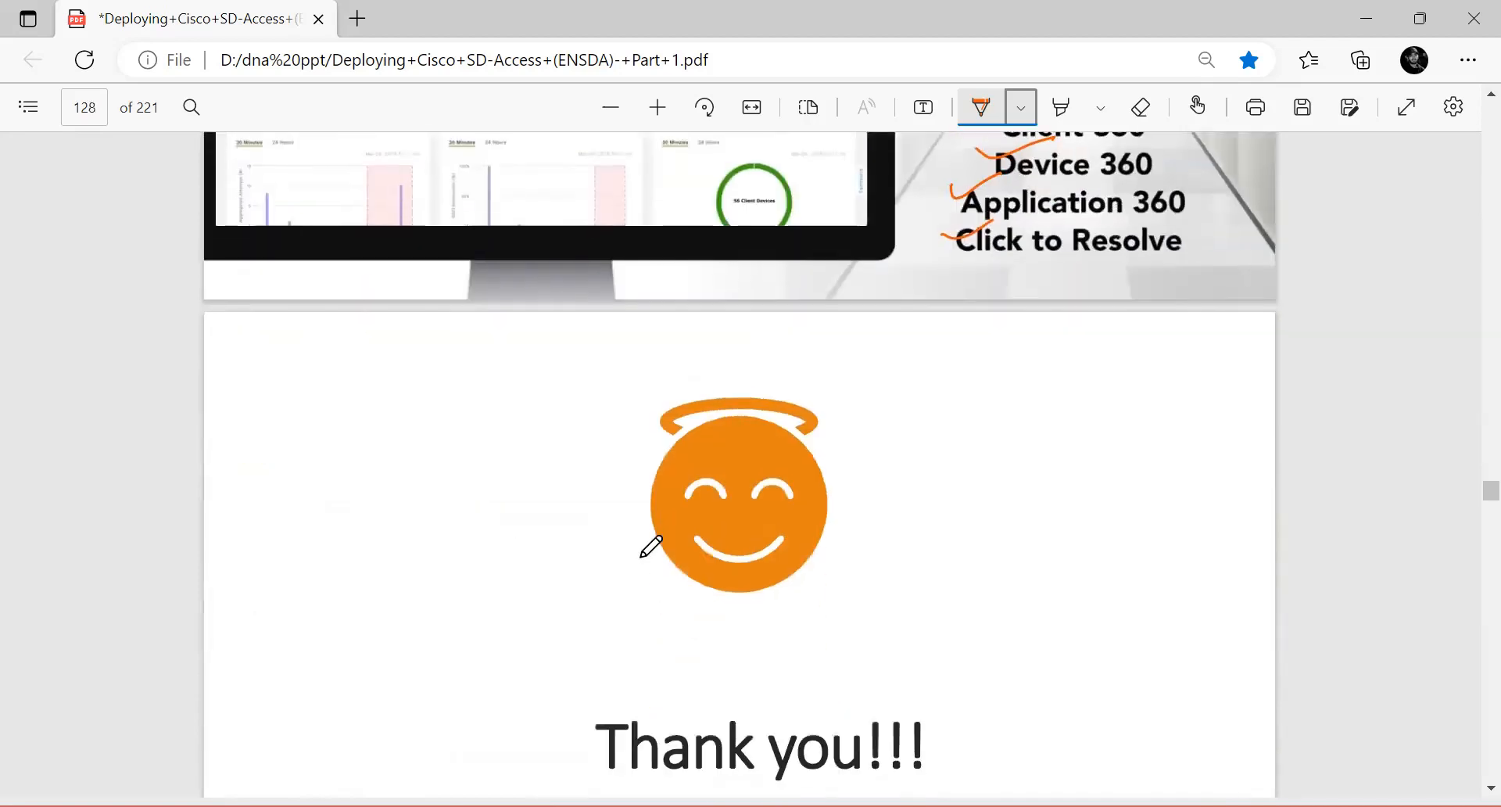
{"action": "scroll", "coordinate": [648, 555], "scroll_direction": "down", "scroll_amount": 5}
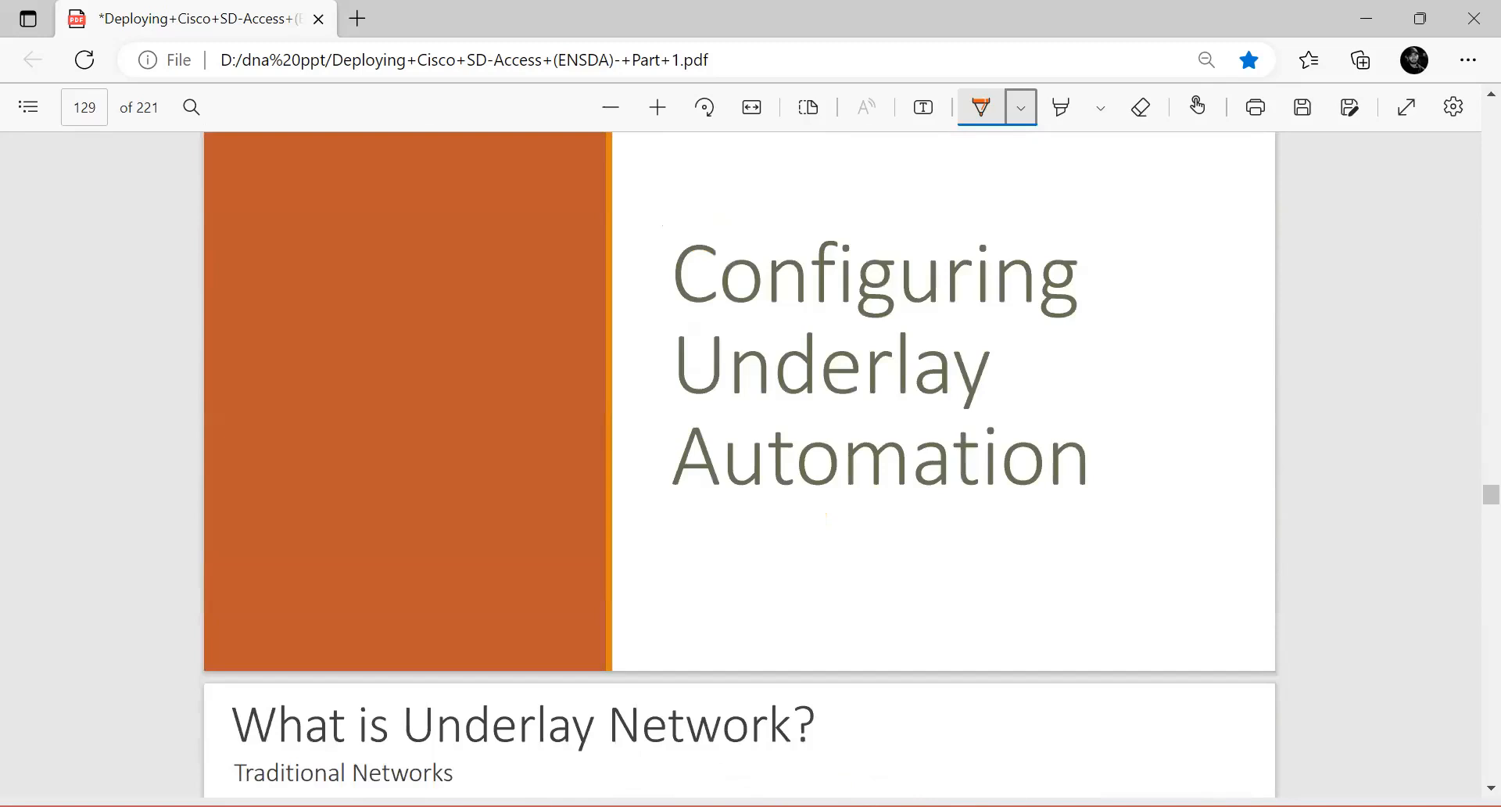
{"action": "key", "text": "alt+Tab"}
{"action": "scroll", "coordinate": [336, 566], "scroll_direction": "down", "scroll_amount": 3}
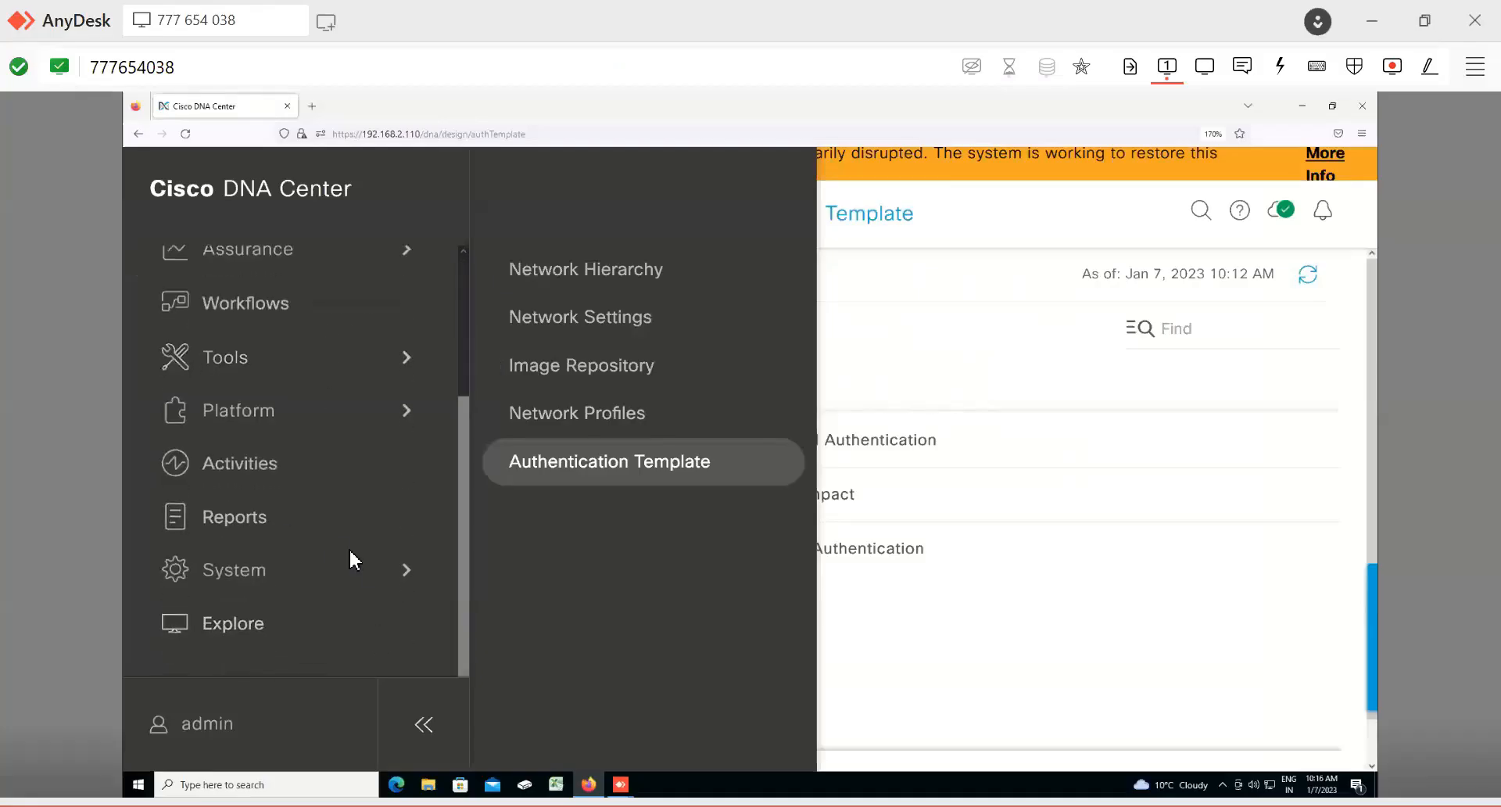
Step: Open the System 360 page and scroll through its Cluster, System Management and Externally Connected Systems sections
{"action": "left_click", "coordinate": [403, 586]}
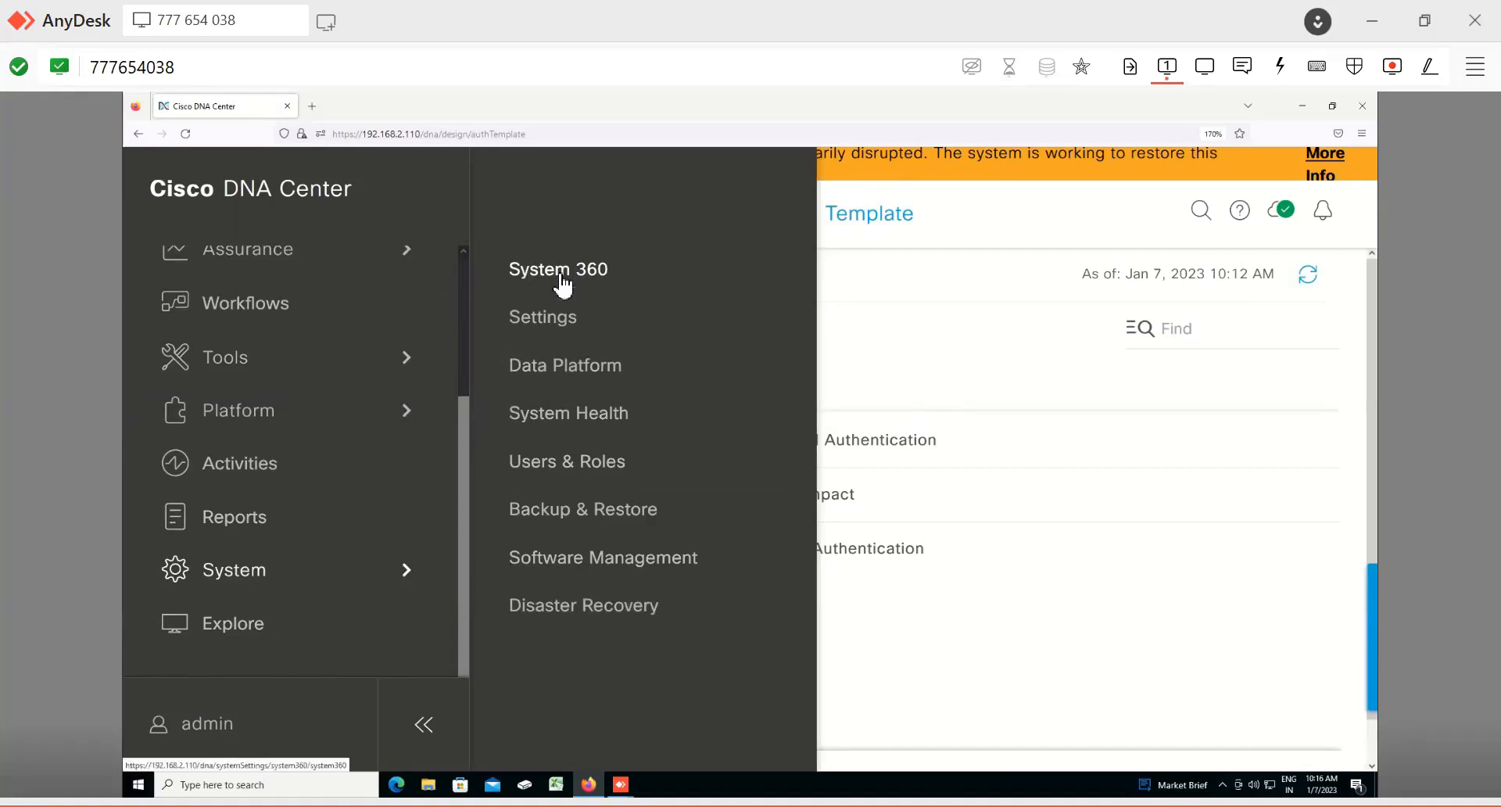
{"action": "left_click", "coordinate": [562, 283]}
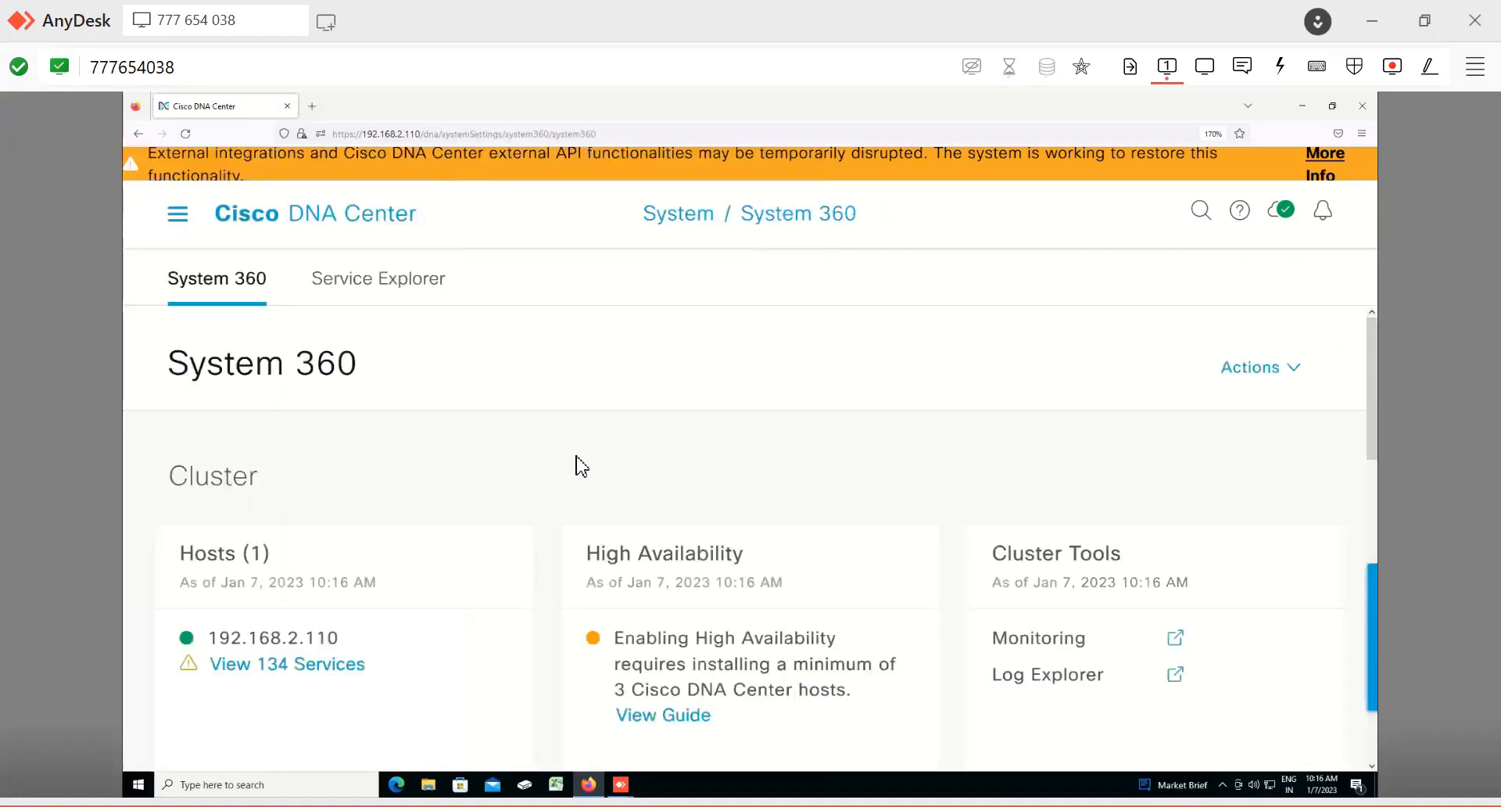
{"action": "scroll", "coordinate": [579, 466], "scroll_direction": "down", "scroll_amount": 5}
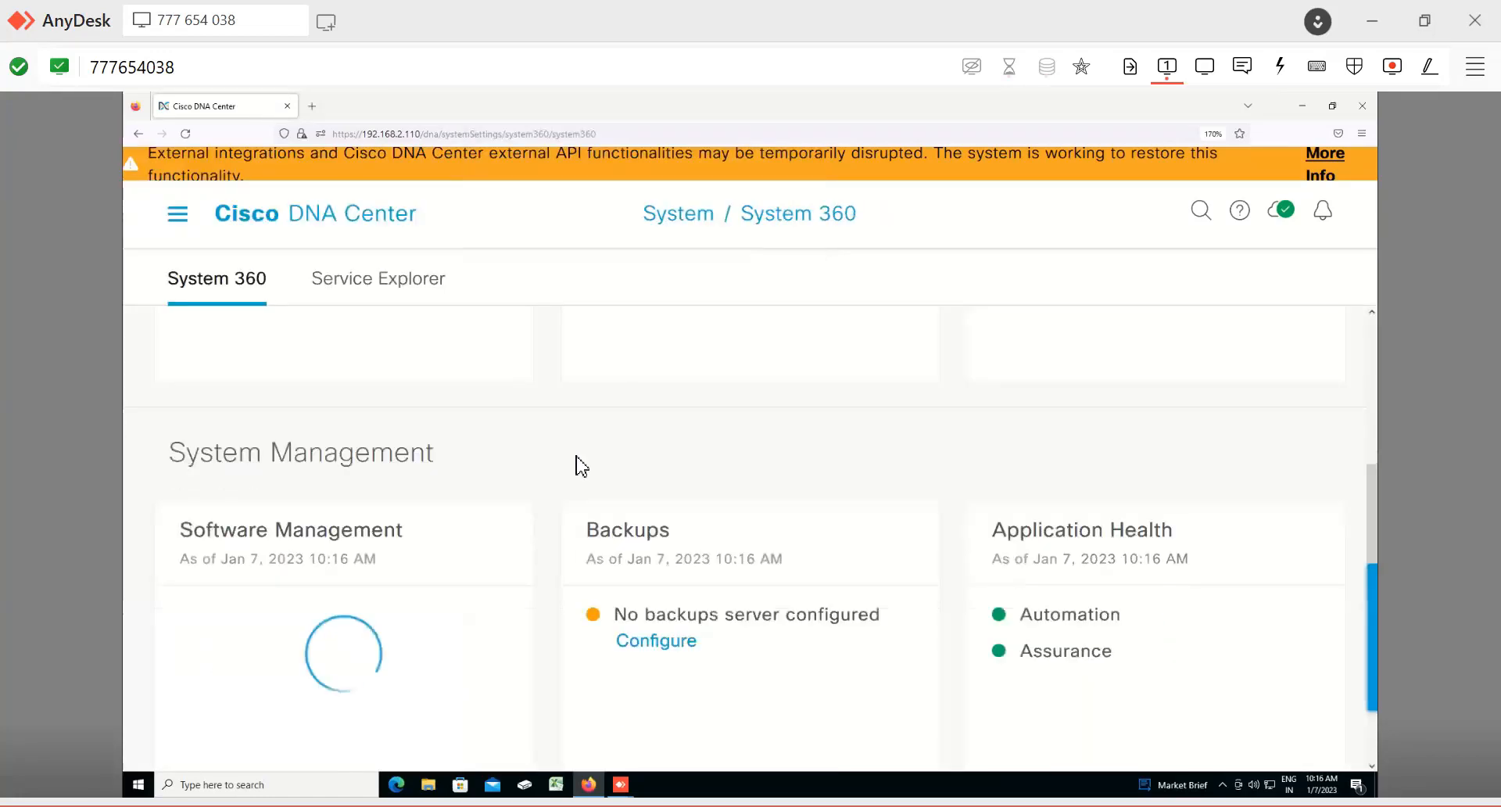
{"action": "key", "text": "ctrl+minus"}
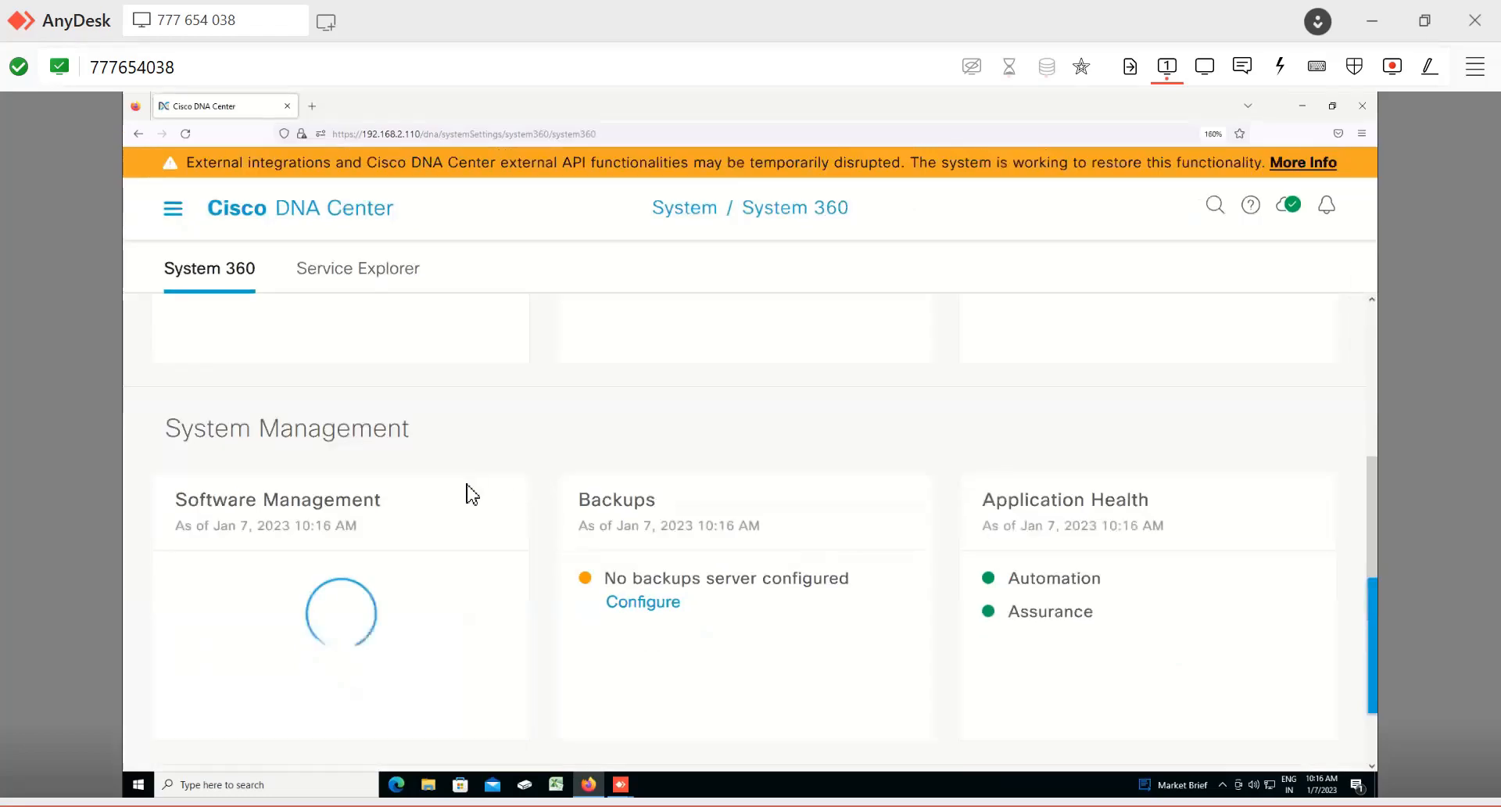
{"action": "scroll", "coordinate": [471, 494], "scroll_direction": "up", "scroll_amount": 5}
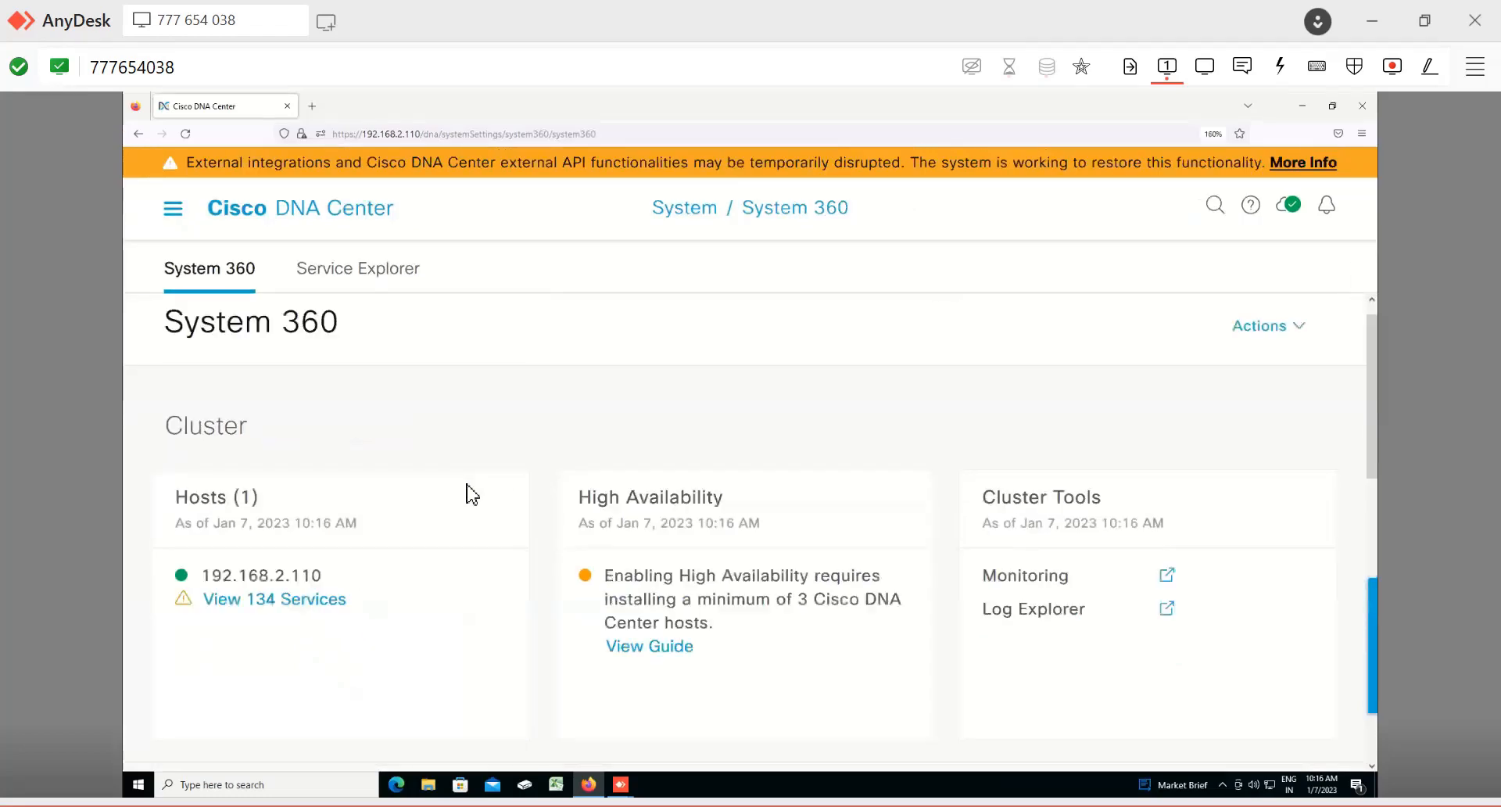
{"action": "scroll", "coordinate": [471, 494], "scroll_direction": "down", "scroll_amount": 5}
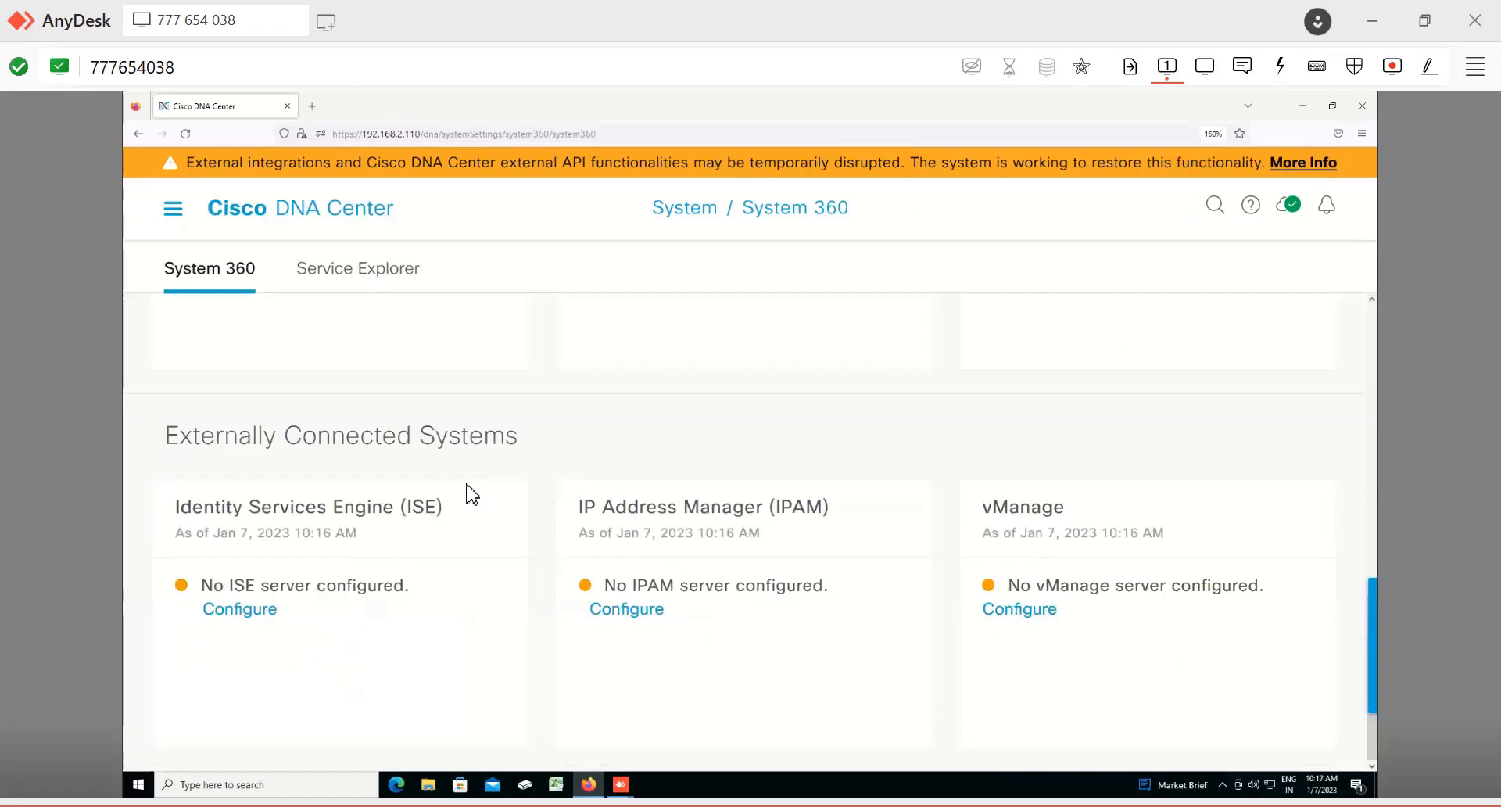
{"action": "scroll", "coordinate": [471, 494], "scroll_direction": "up", "scroll_amount": 5}
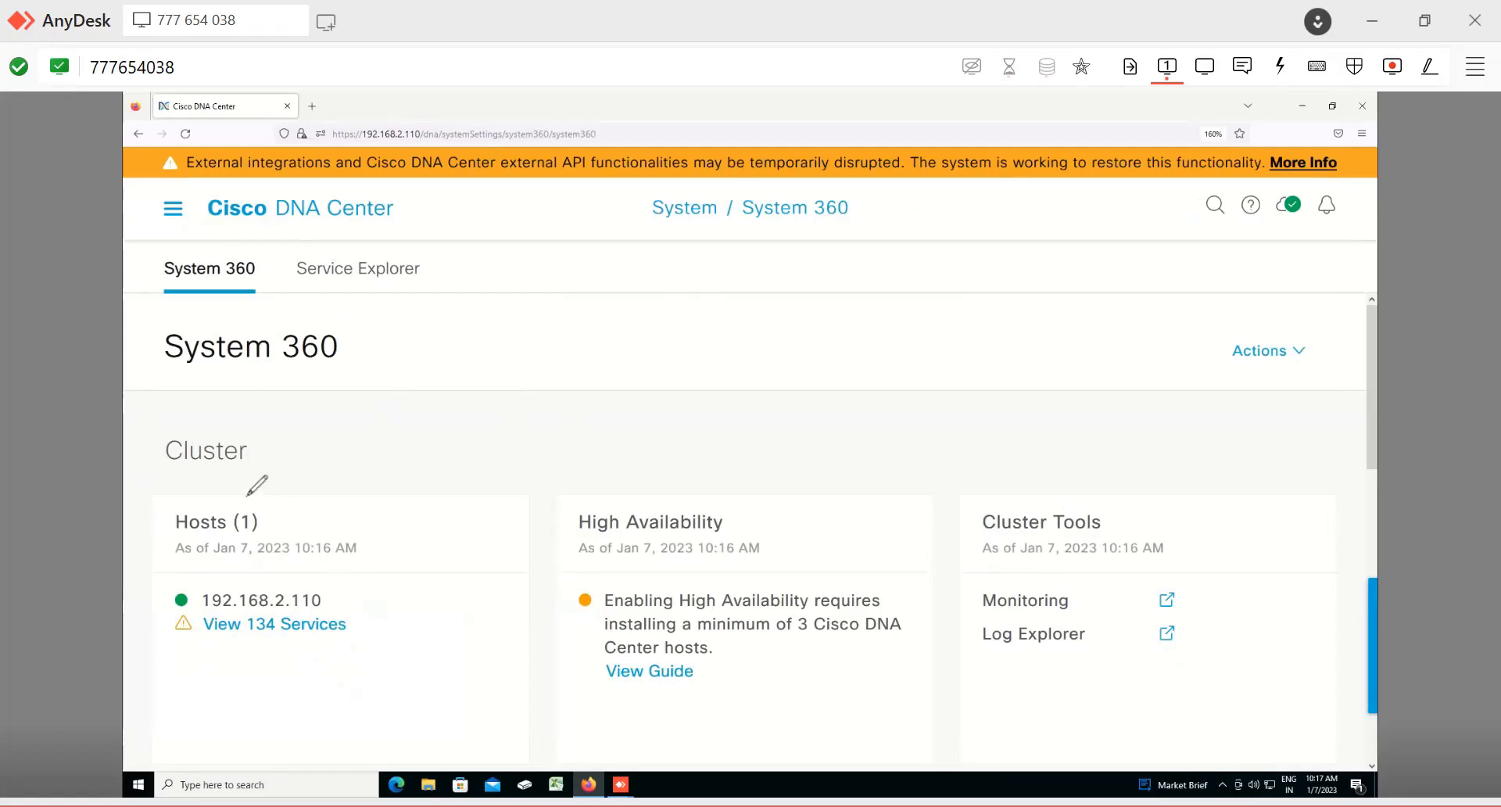
Step: Circle the Hosts card heading, write the host IP 192.168.2.110 beside it, and circle its services link
{"action": "mouse_move", "coordinate": [277, 488]}
{"action": "left_mouse_down"}
{"action": "mouse_move", "coordinate": [347, 462]}
{"action": "mouse_move", "coordinate": [325, 523]}
{"action": "mouse_move", "coordinate": [458, 495]}
{"action": "mouse_move", "coordinate": [430, 512]}
{"action": "left_mouse_up"}
{"action": "mouse_move", "coordinate": [438, 499]}
{"action": "left_mouse_down"}
{"action": "mouse_move", "coordinate": [439, 512]}
{"action": "mouse_move", "coordinate": [429, 499]}
{"action": "left_mouse_up"}
{"action": "mouse_move", "coordinate": [188, 598]}
{"action": "left_mouse_down"}
{"action": "mouse_move", "coordinate": [277, 580]}
{"action": "mouse_move", "coordinate": [210, 598]}
{"action": "left_mouse_up"}
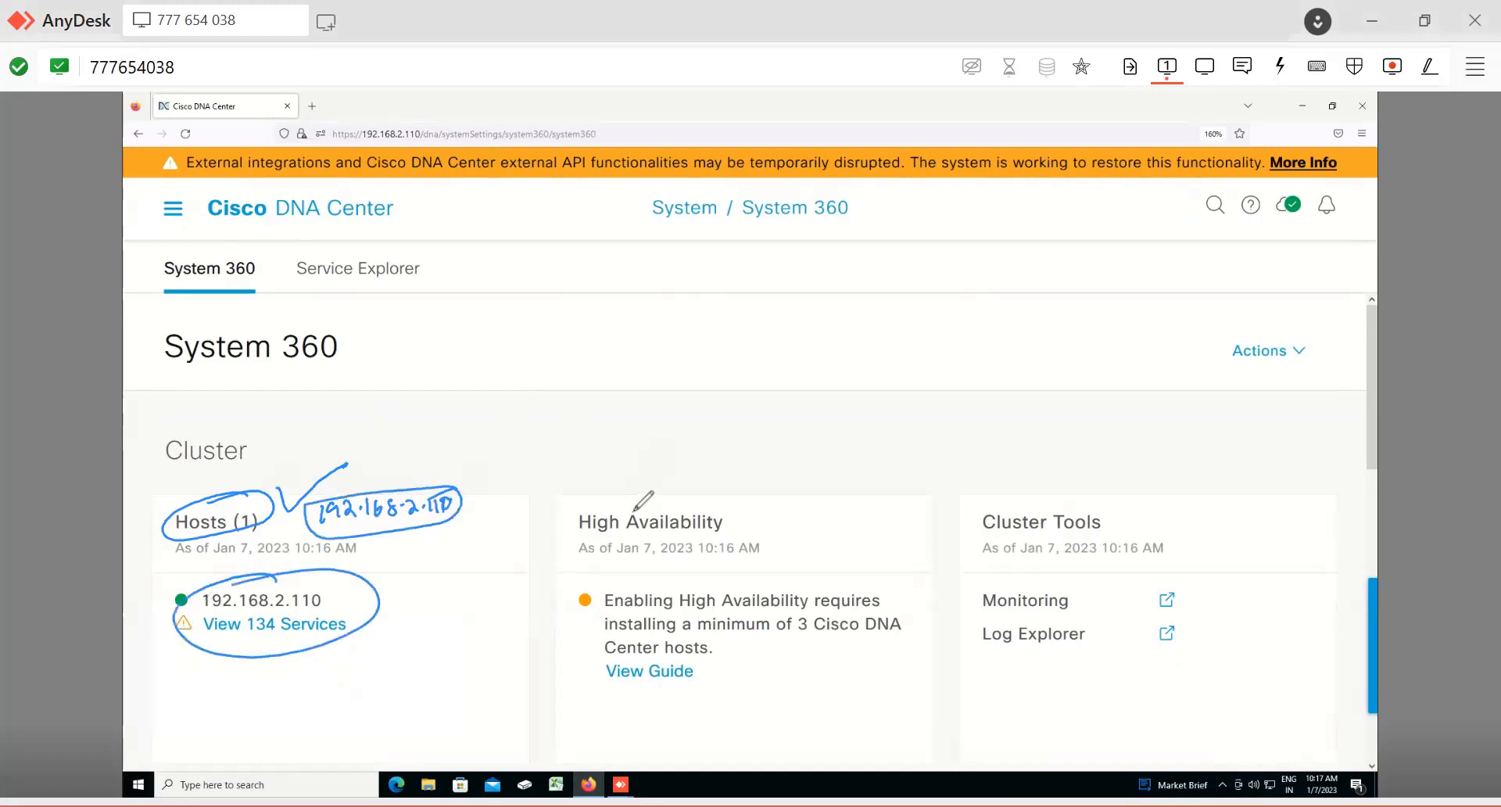
Step: Circle the High Availability heading, underline its three-host requirement, draw boxes, and circle the Cluster Tools heading
{"action": "left_click_drag", "start_coordinate": [634, 497], "coordinate": [633, 535]}
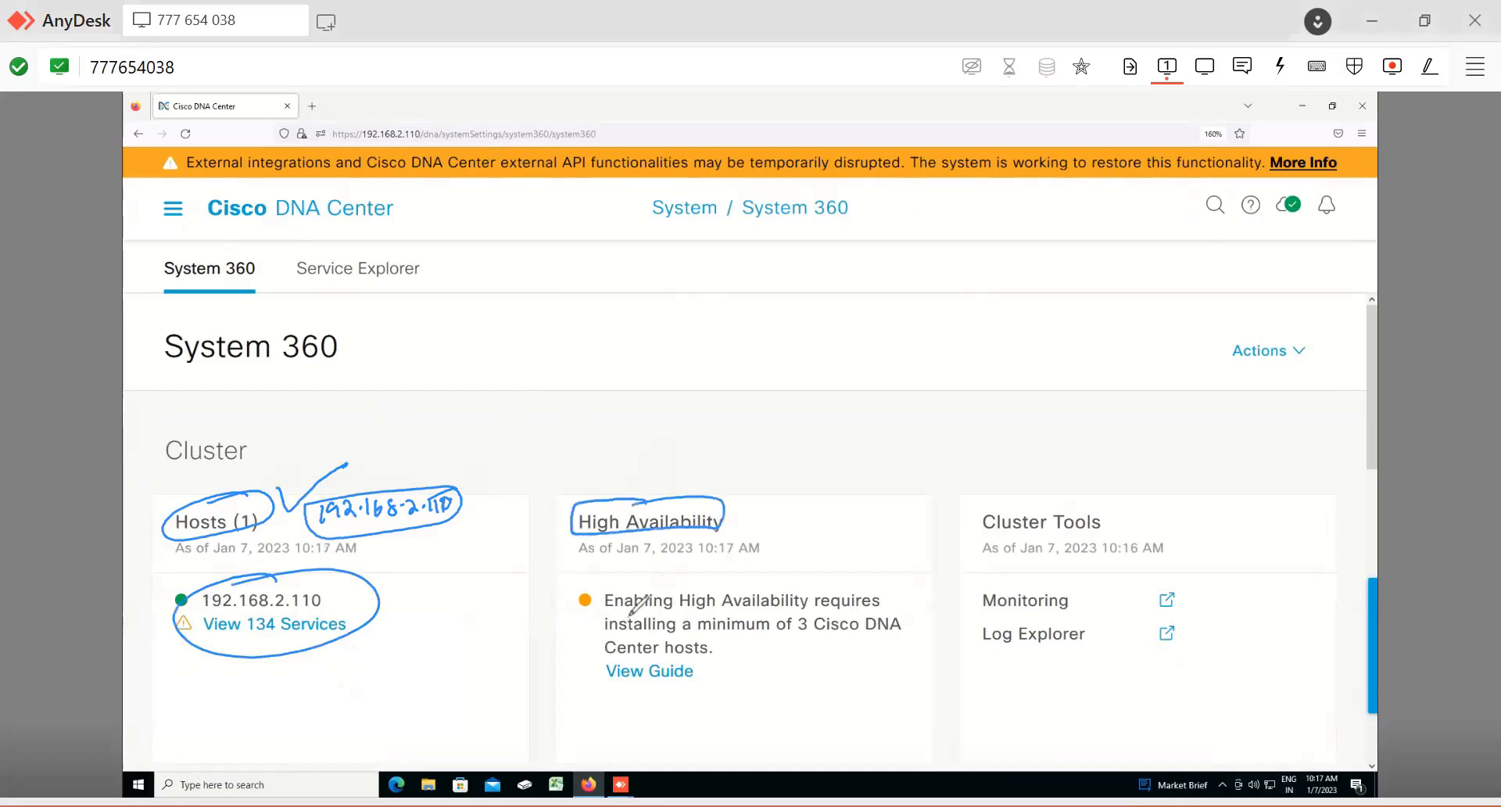
{"action": "left_click_drag", "start_coordinate": [617, 613], "coordinate": [883, 608]}
{"action": "left_click_drag", "start_coordinate": [616, 636], "coordinate": [905, 638]}
{"action": "left_click_drag", "start_coordinate": [614, 658], "coordinate": [708, 659]}
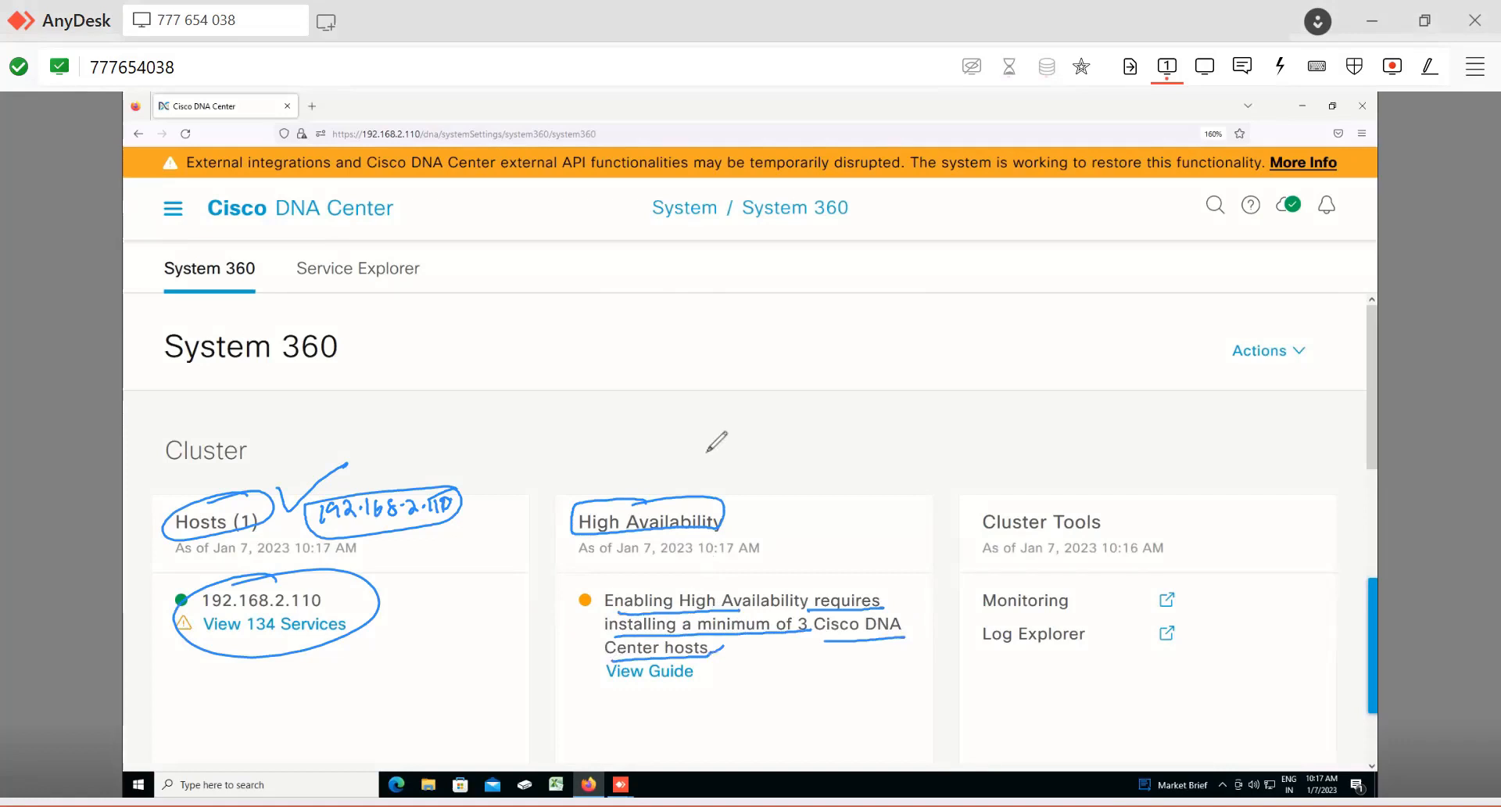
{"action": "left_click_drag", "start_coordinate": [782, 504], "coordinate": [805, 647]}
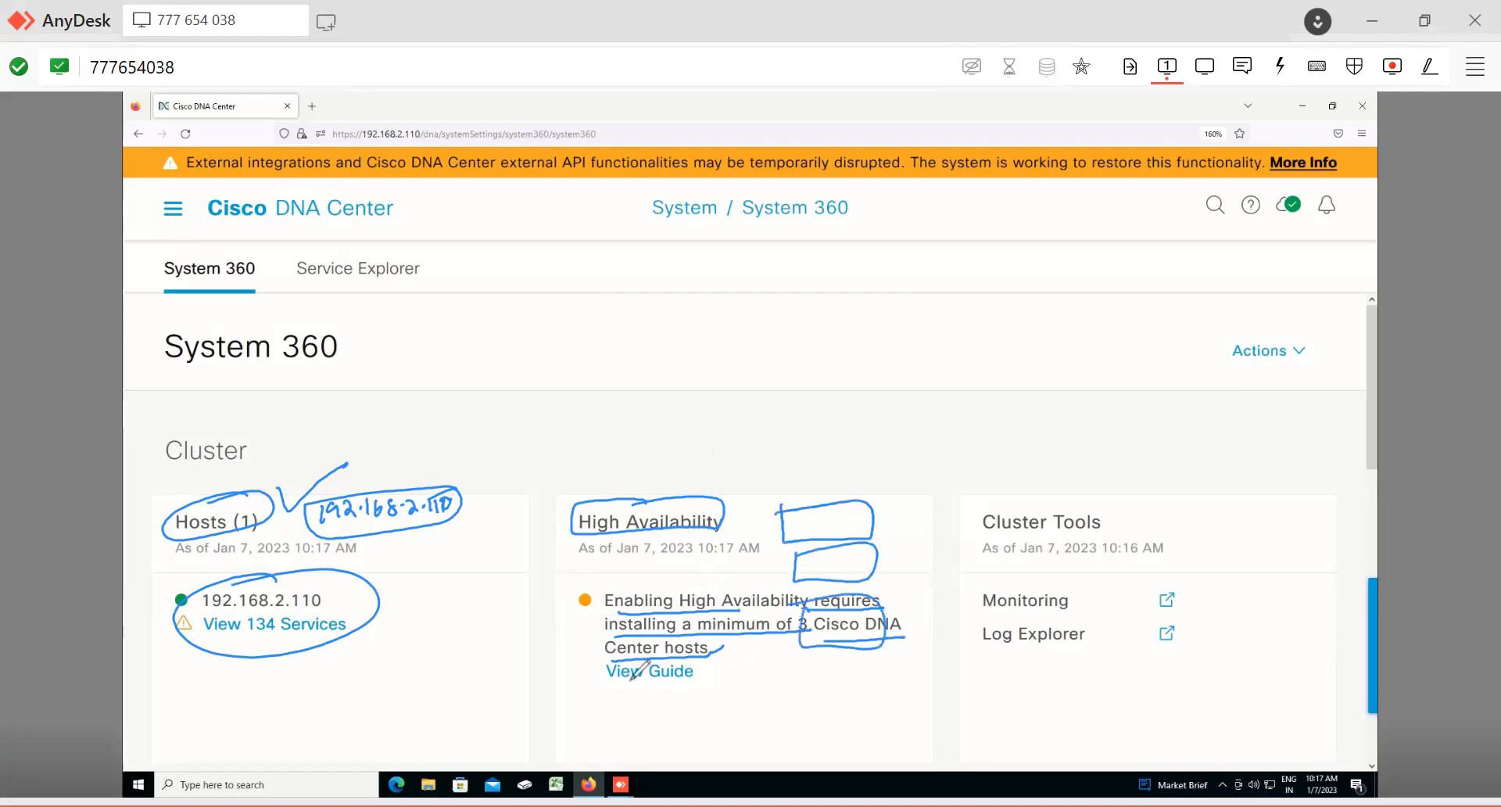
{"action": "left_click_drag", "start_coordinate": [616, 689], "coordinate": [688, 687]}
{"action": "mouse_move", "coordinate": [1057, 497]}
{"action": "left_mouse_down"}
{"action": "mouse_move", "coordinate": [1101, 525]}
{"action": "mouse_move", "coordinate": [1060, 500]}
{"action": "left_mouse_up"}
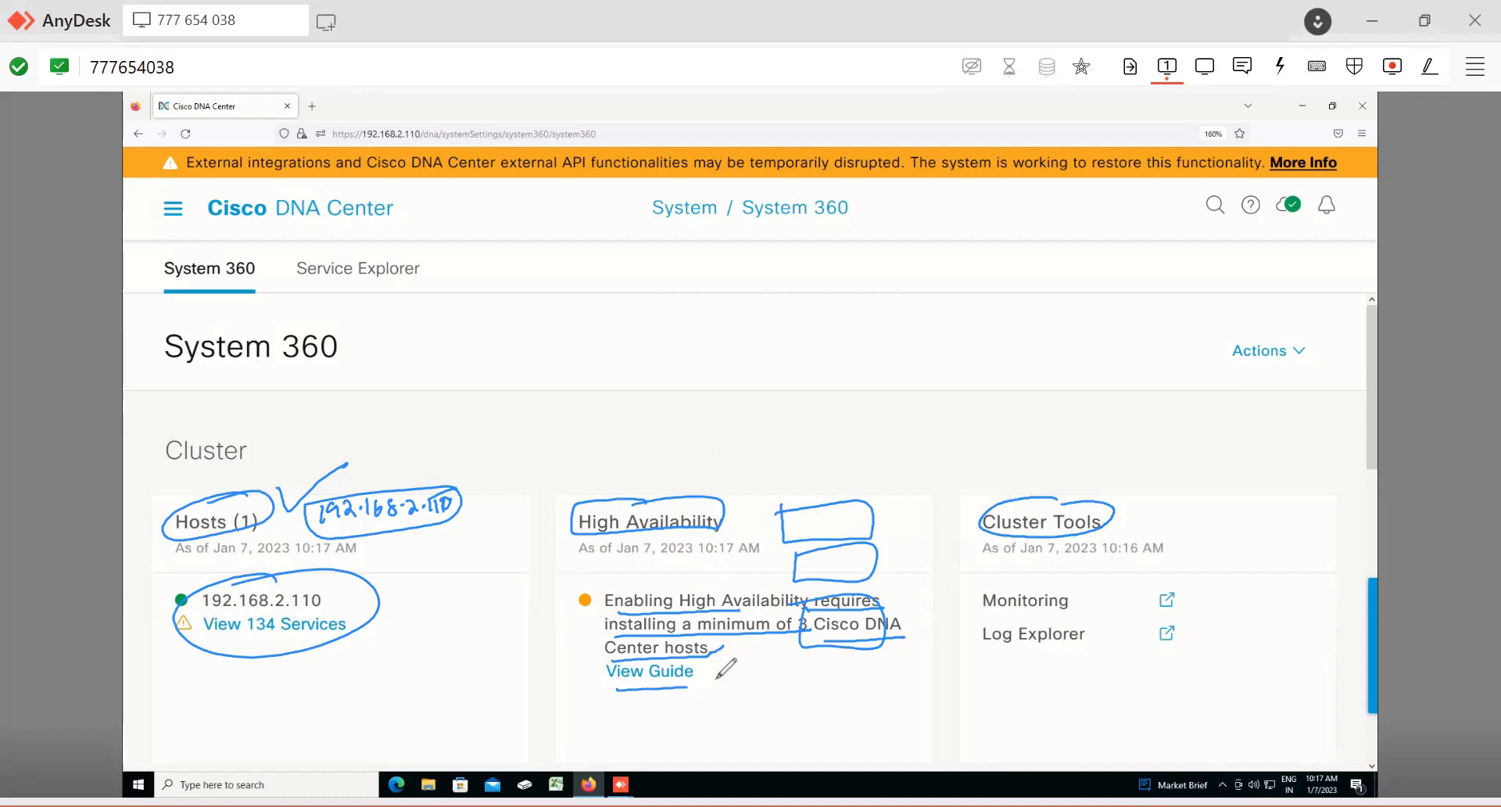
Step: Scroll the System 360 page down to System Management and erase all the ink annotations
{"action": "scroll", "coordinate": [717, 677], "scroll_direction": "down", "scroll_amount": 1}
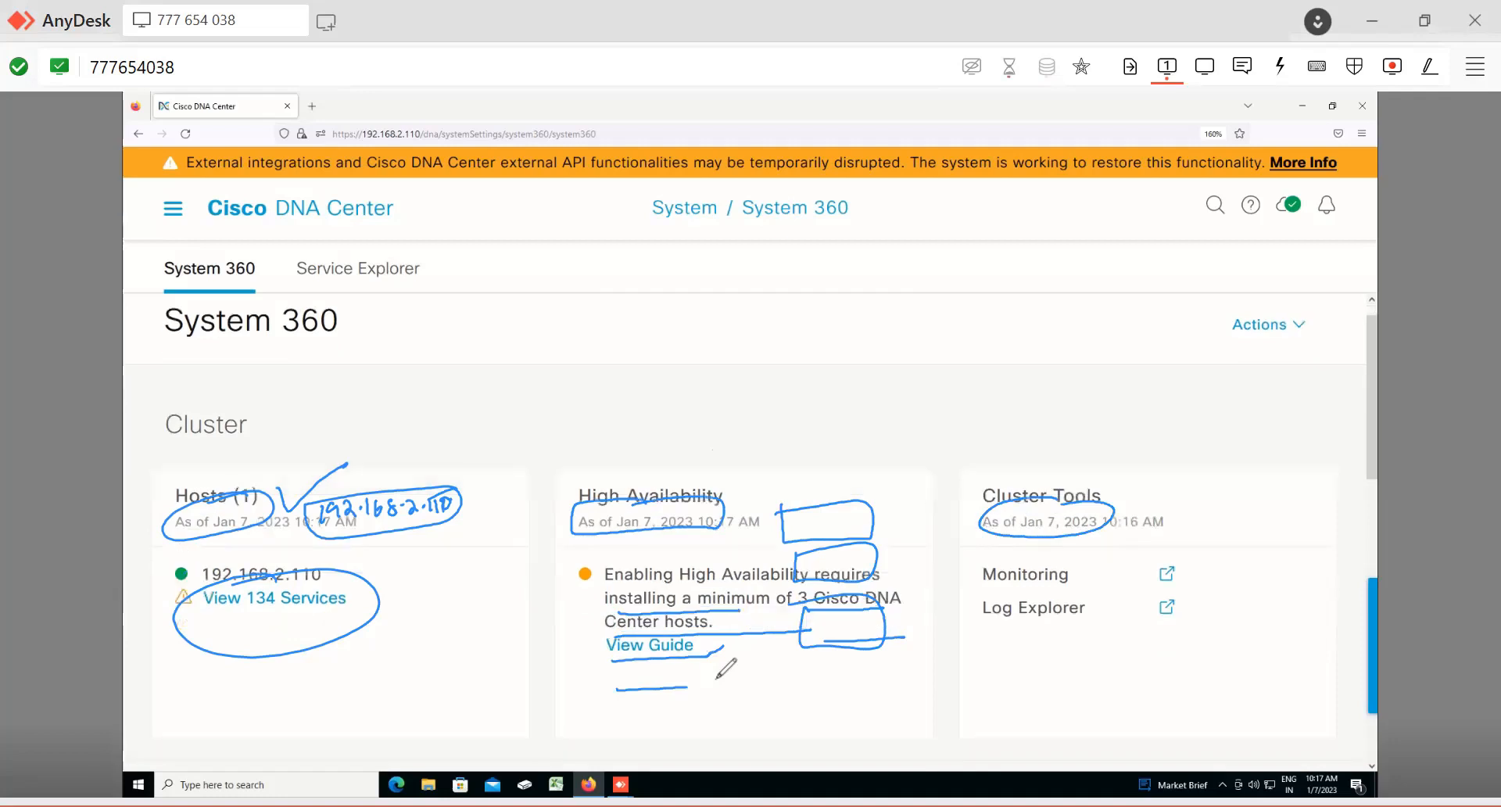
{"action": "scroll", "coordinate": [726, 668], "scroll_direction": "down", "scroll_amount": 10}
{"action": "scroll", "coordinate": [725, 668], "scroll_direction": "up", "scroll_amount": 6}
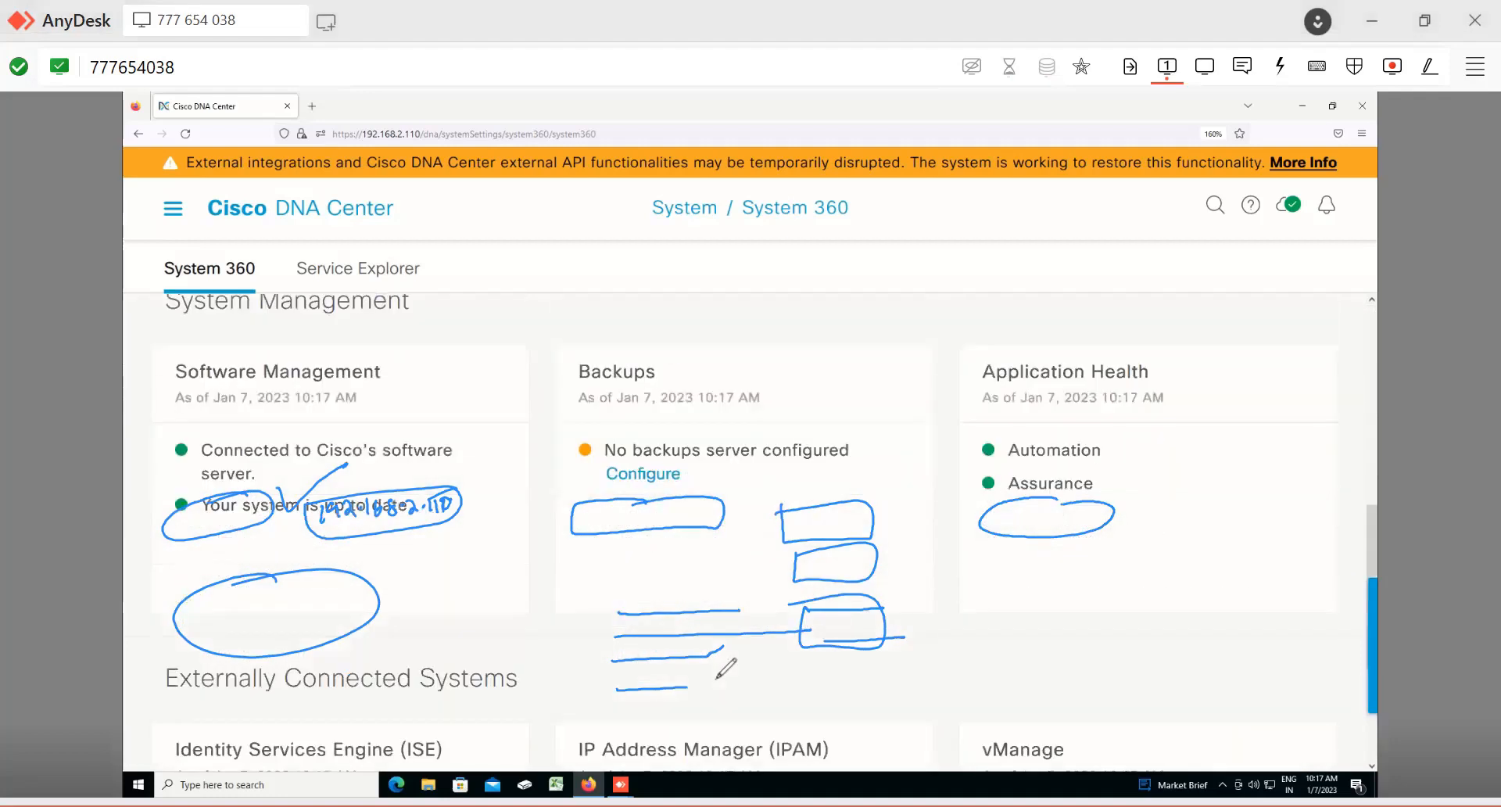
{"action": "scroll", "coordinate": [727, 666], "scroll_direction": "up", "scroll_amount": 1}
{"action": "scroll", "coordinate": [726, 669], "scroll_direction": "up", "scroll_amount": 2}
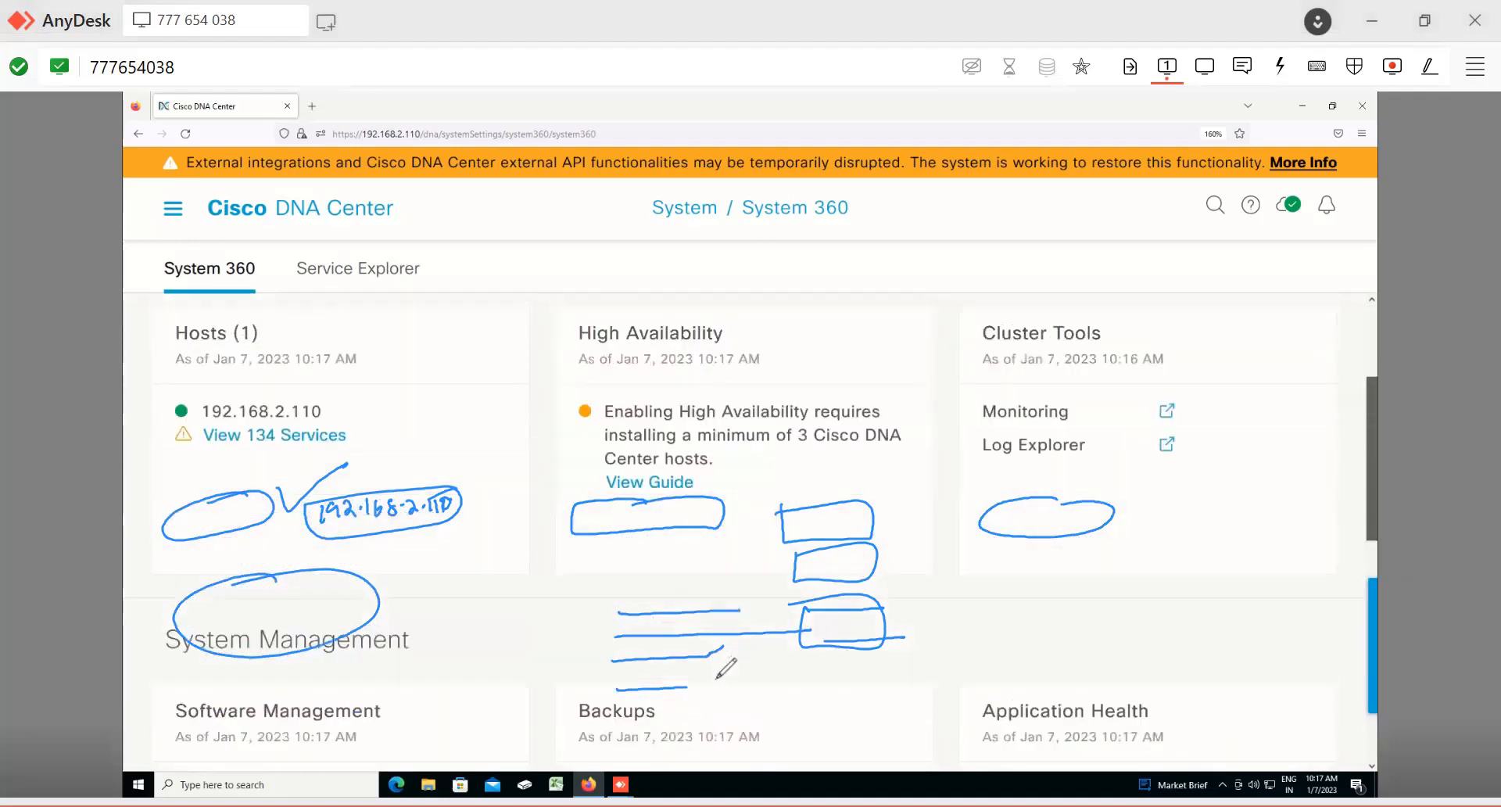
{"action": "scroll", "coordinate": [727, 668], "scroll_direction": "down", "scroll_amount": 2}
{"action": "scroll", "coordinate": [725, 668], "scroll_direction": "down", "scroll_amount": 4}
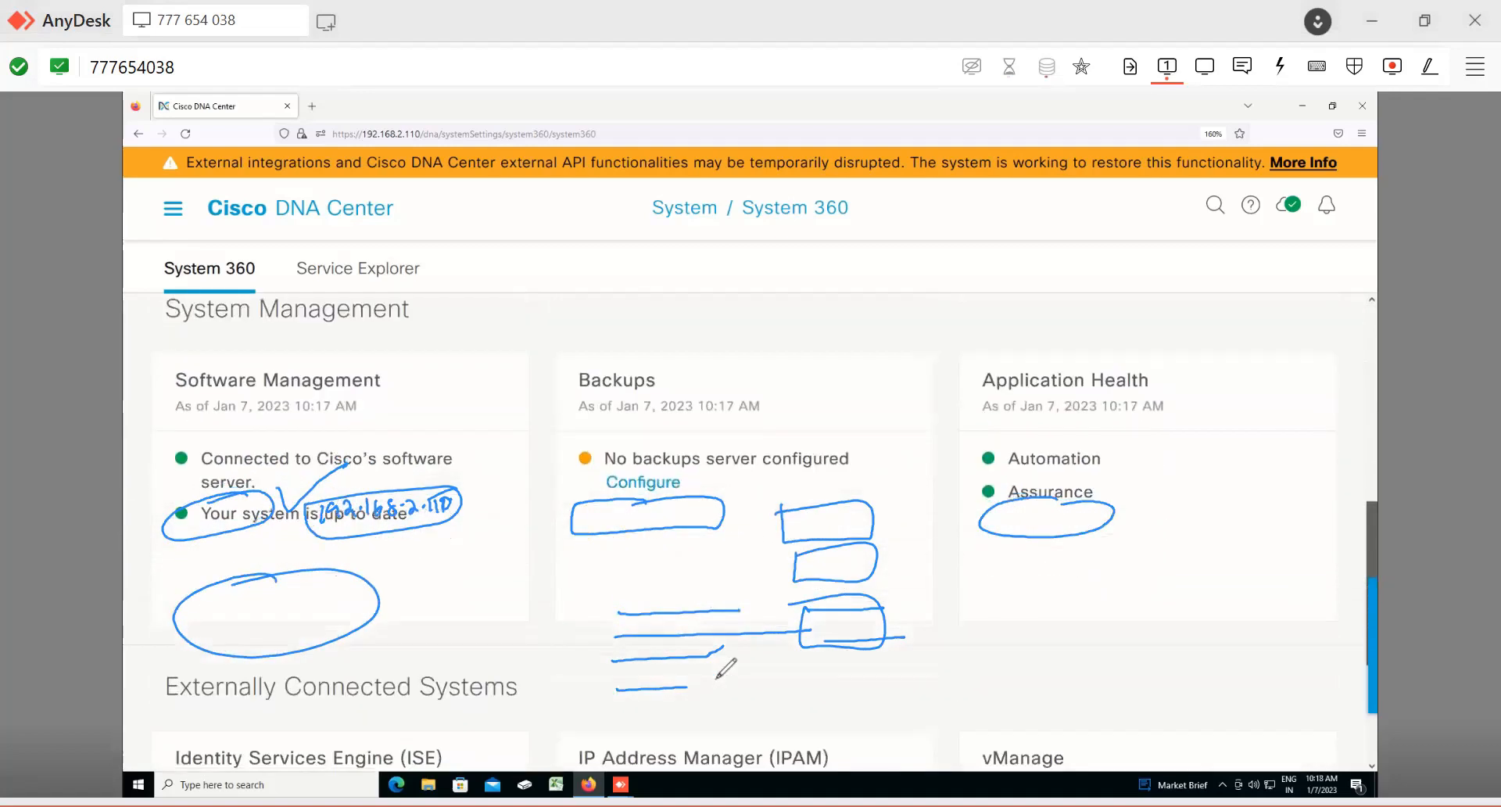
{"action": "scroll", "coordinate": [726, 667], "scroll_direction": "up", "scroll_amount": 1}
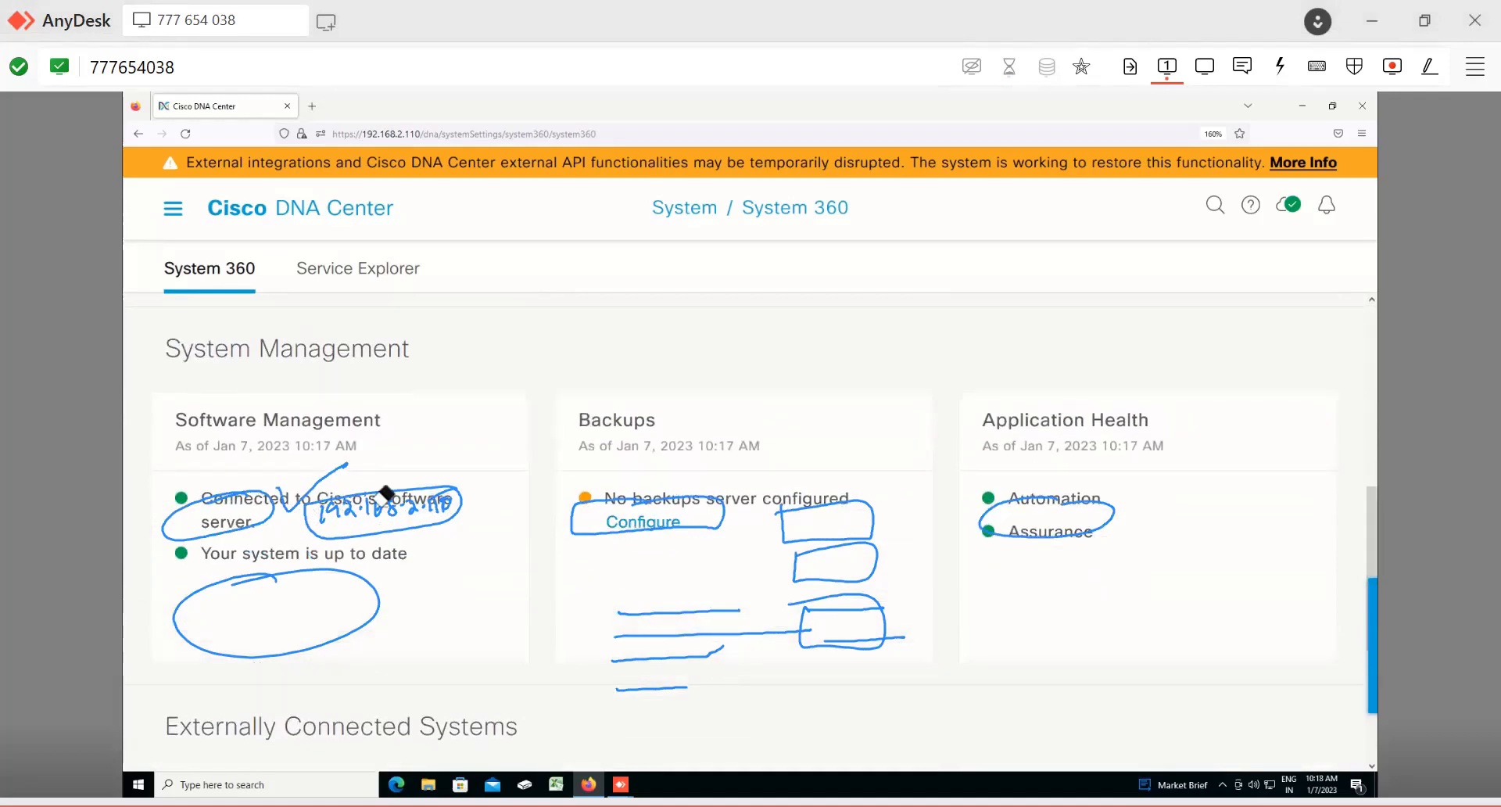
{"action": "mouse_move", "coordinate": [384, 496]}
{"action": "left_mouse_down"}
{"action": "mouse_move", "coordinate": [688, 667]}
{"action": "mouse_move", "coordinate": [876, 625]}
{"action": "left_mouse_up"}
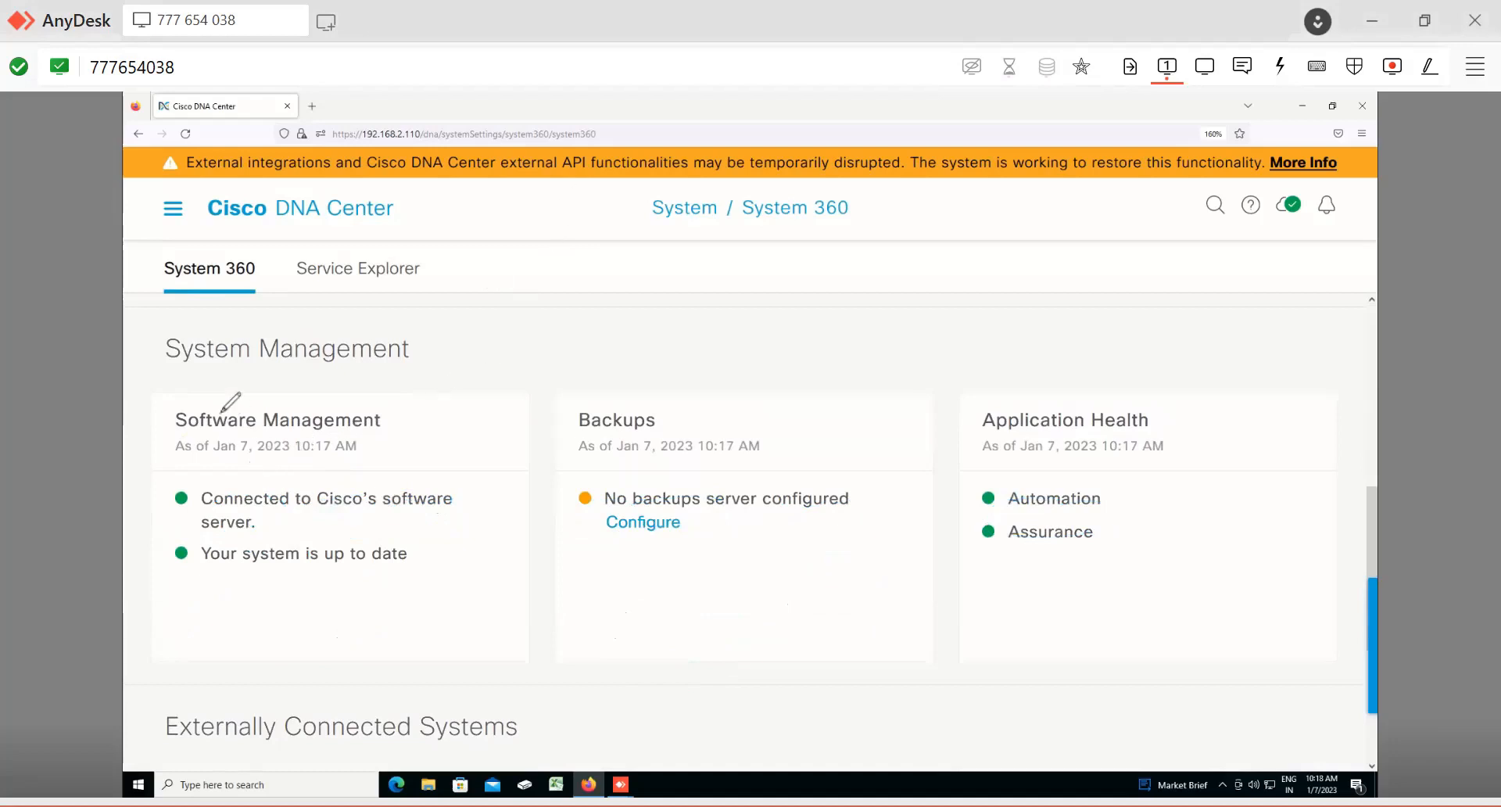
Step: Underline the Cisco software server connection message and write a circled "CCO" note above it
{"action": "mouse_move", "coordinate": [211, 510]}
{"action": "left_mouse_down"}
{"action": "mouse_move", "coordinate": [417, 503]}
{"action": "mouse_move", "coordinate": [283, 533]}
{"action": "left_mouse_up"}
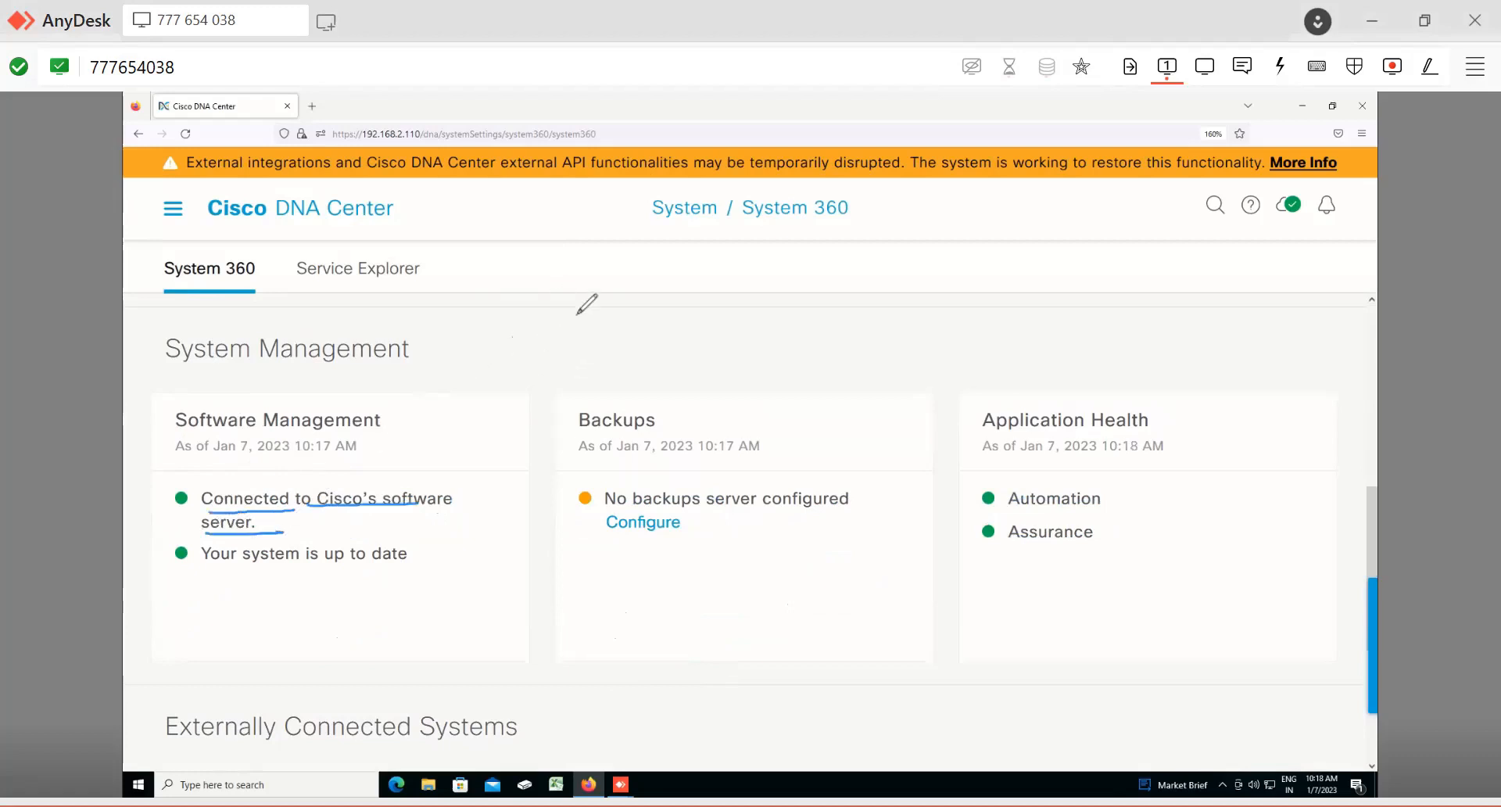
{"action": "left_click_drag", "start_coordinate": [518, 332], "coordinate": [515, 357]}
{"action": "left_click_drag", "start_coordinate": [543, 330], "coordinate": [545, 350]}
{"action": "left_click_drag", "start_coordinate": [563, 330], "coordinate": [547, 310]}
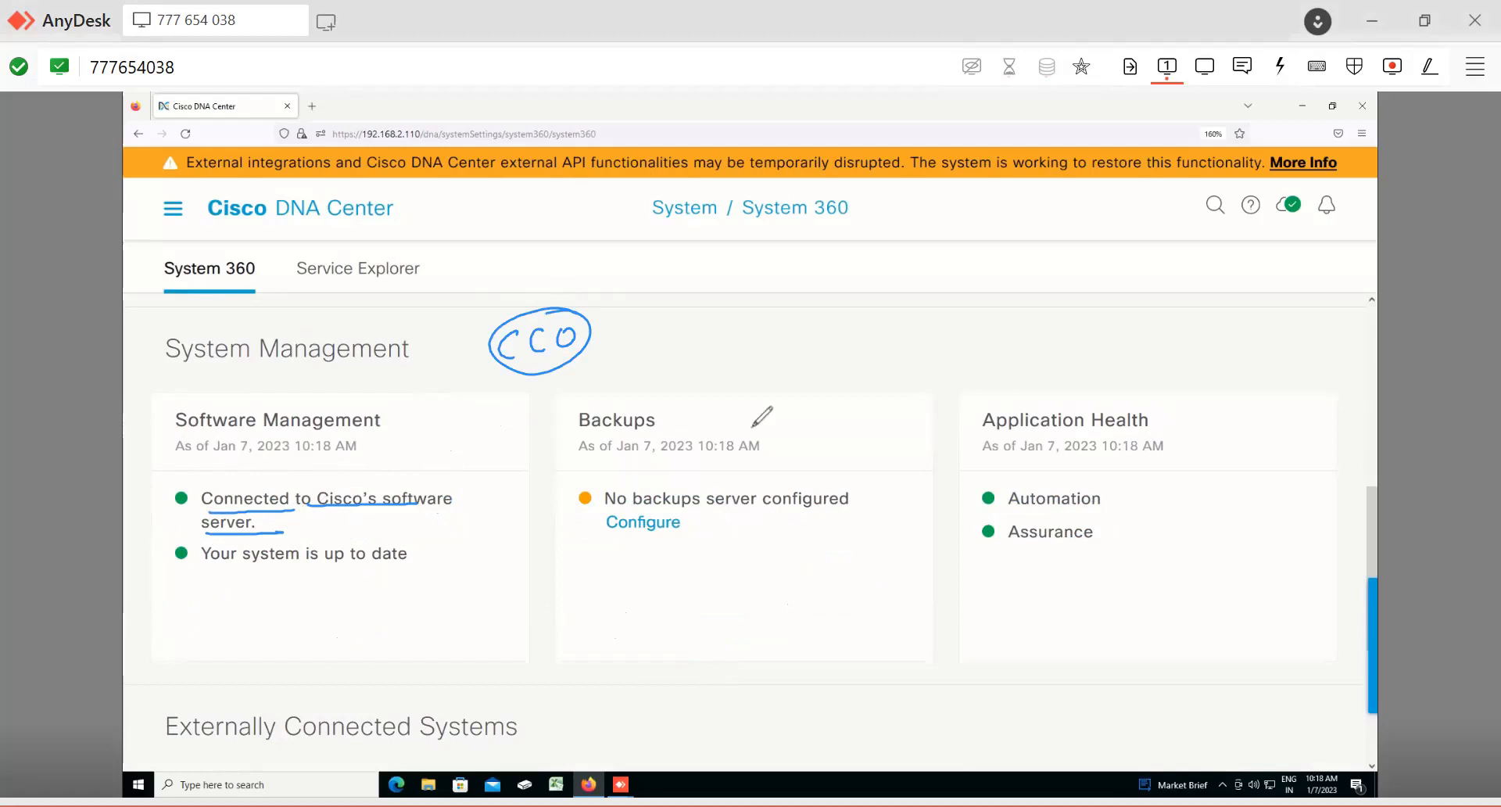
Step: Write "9.X" with an arrow pointing to a circled "update" note above the System Management cards
{"action": "mouse_move", "coordinate": [726, 325]}
{"action": "left_mouse_down"}
{"action": "mouse_move", "coordinate": [709, 362]}
{"action": "mouse_move", "coordinate": [768, 344]}
{"action": "left_mouse_up"}
{"action": "left_click", "coordinate": [735, 335]}
{"action": "left_click_drag", "start_coordinate": [768, 322], "coordinate": [748, 344]}
{"action": "left_click_drag", "start_coordinate": [778, 357], "coordinate": [702, 364]}
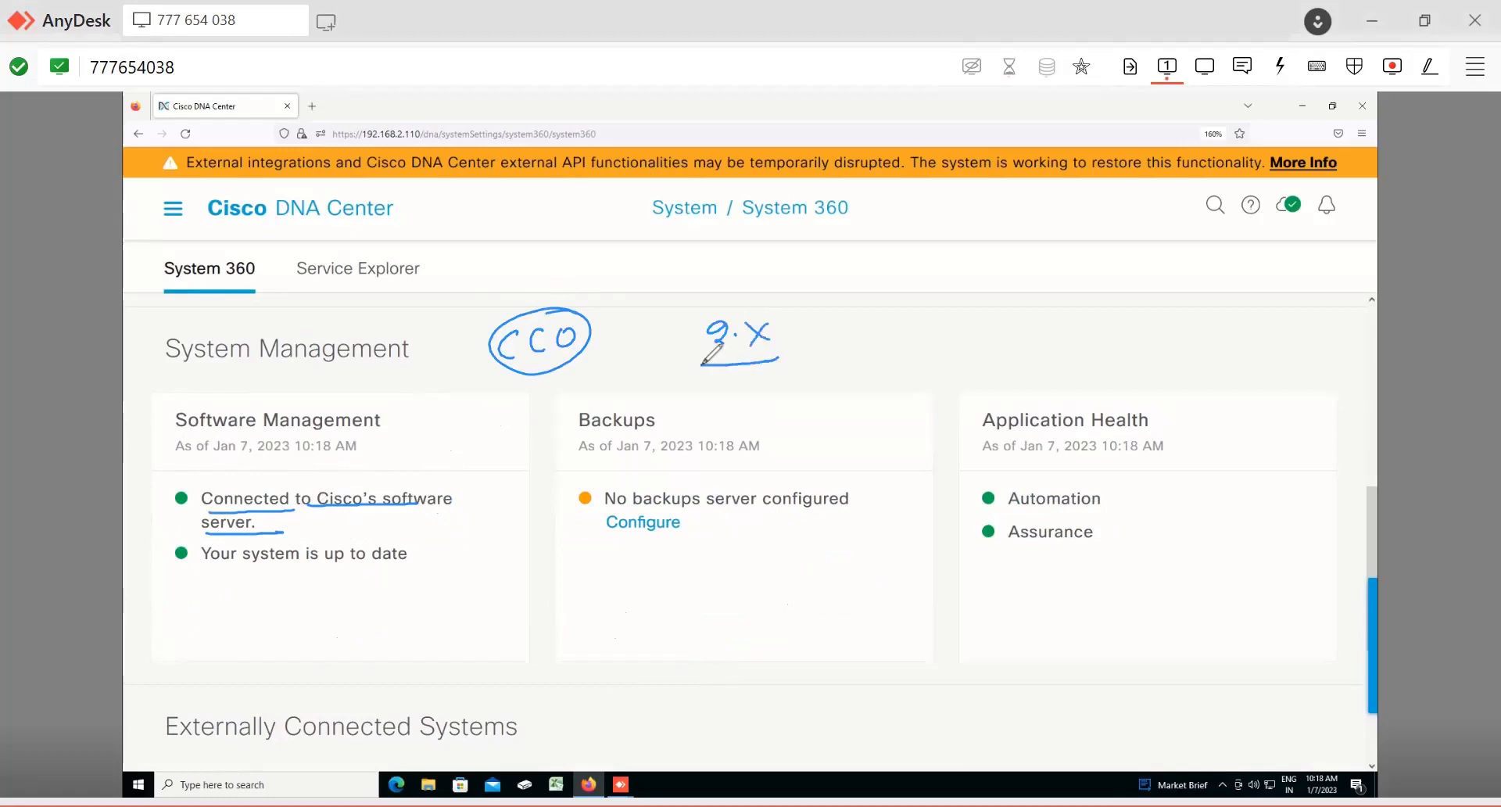
{"action": "left_click_drag", "start_coordinate": [903, 261], "coordinate": [799, 317]}
{"action": "left_click_drag", "start_coordinate": [813, 301], "coordinate": [816, 315]}
{"action": "left_click_drag", "start_coordinate": [862, 304], "coordinate": [874, 320]}
{"action": "left_click_drag", "start_coordinate": [870, 302], "coordinate": [867, 335]}
{"action": "left_click_drag", "start_coordinate": [881, 313], "coordinate": [881, 339]}
{"action": "left_click_drag", "start_coordinate": [891, 310], "coordinate": [890, 327]}
{"action": "left_click_drag", "start_coordinate": [921, 317], "coordinate": [928, 330]}
{"action": "left_click_drag", "start_coordinate": [947, 316], "coordinate": [952, 330]}
{"action": "left_click_drag", "start_coordinate": [964, 308], "coordinate": [962, 333]}
{"action": "left_click_drag", "start_coordinate": [958, 321], "coordinate": [969, 319]}
{"action": "left_click_drag", "start_coordinate": [975, 323], "coordinate": [988, 330]}
{"action": "left_click_drag", "start_coordinate": [1000, 298], "coordinate": [962, 299]}
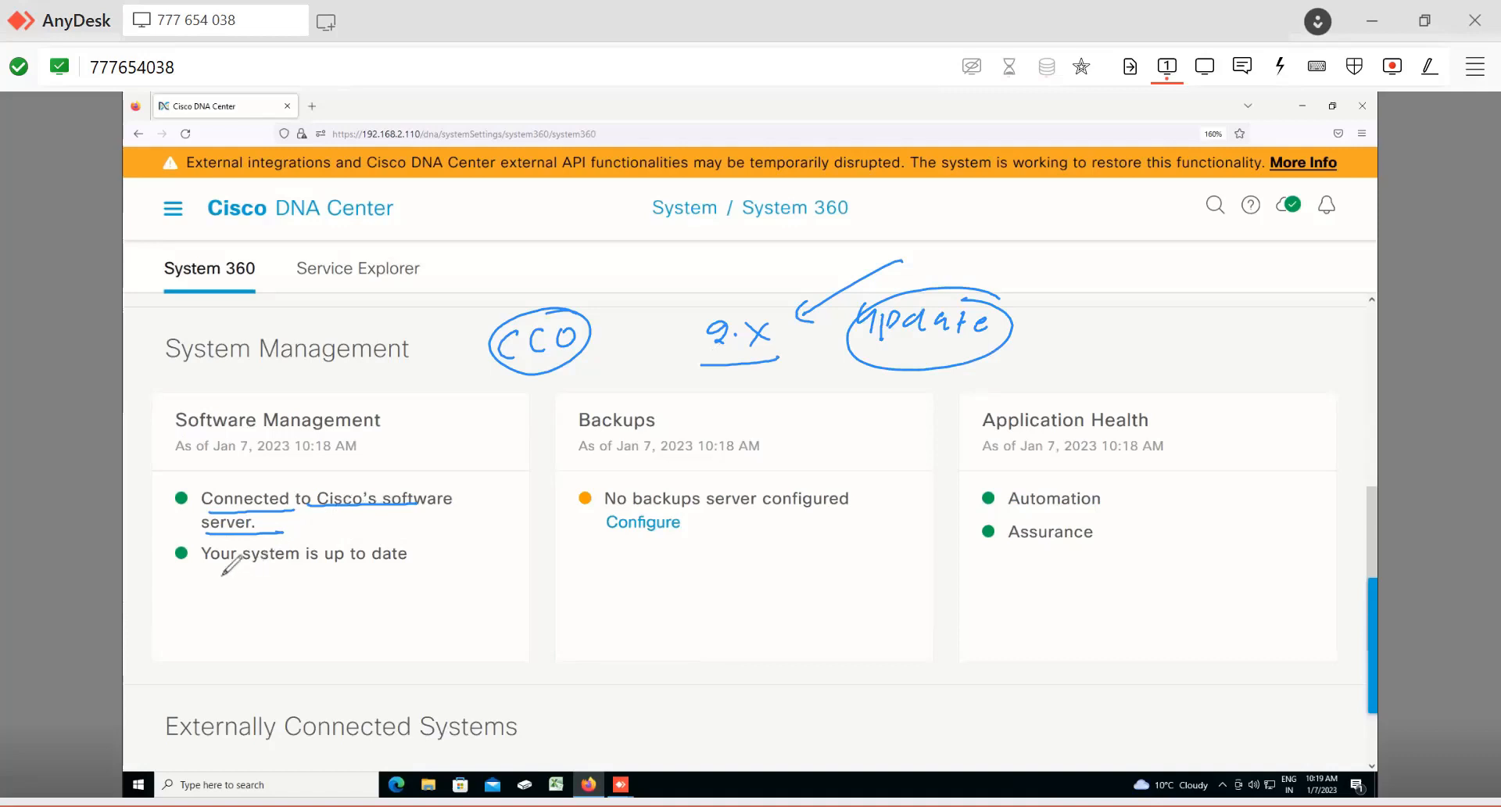
Step: Box the system up-to-date message and circle the Backups heading and its no-backups-server message
{"action": "mouse_move", "coordinate": [205, 578]}
{"action": "left_mouse_down"}
{"action": "mouse_move", "coordinate": [422, 573]}
{"action": "mouse_move", "coordinate": [202, 580]}
{"action": "left_mouse_up"}
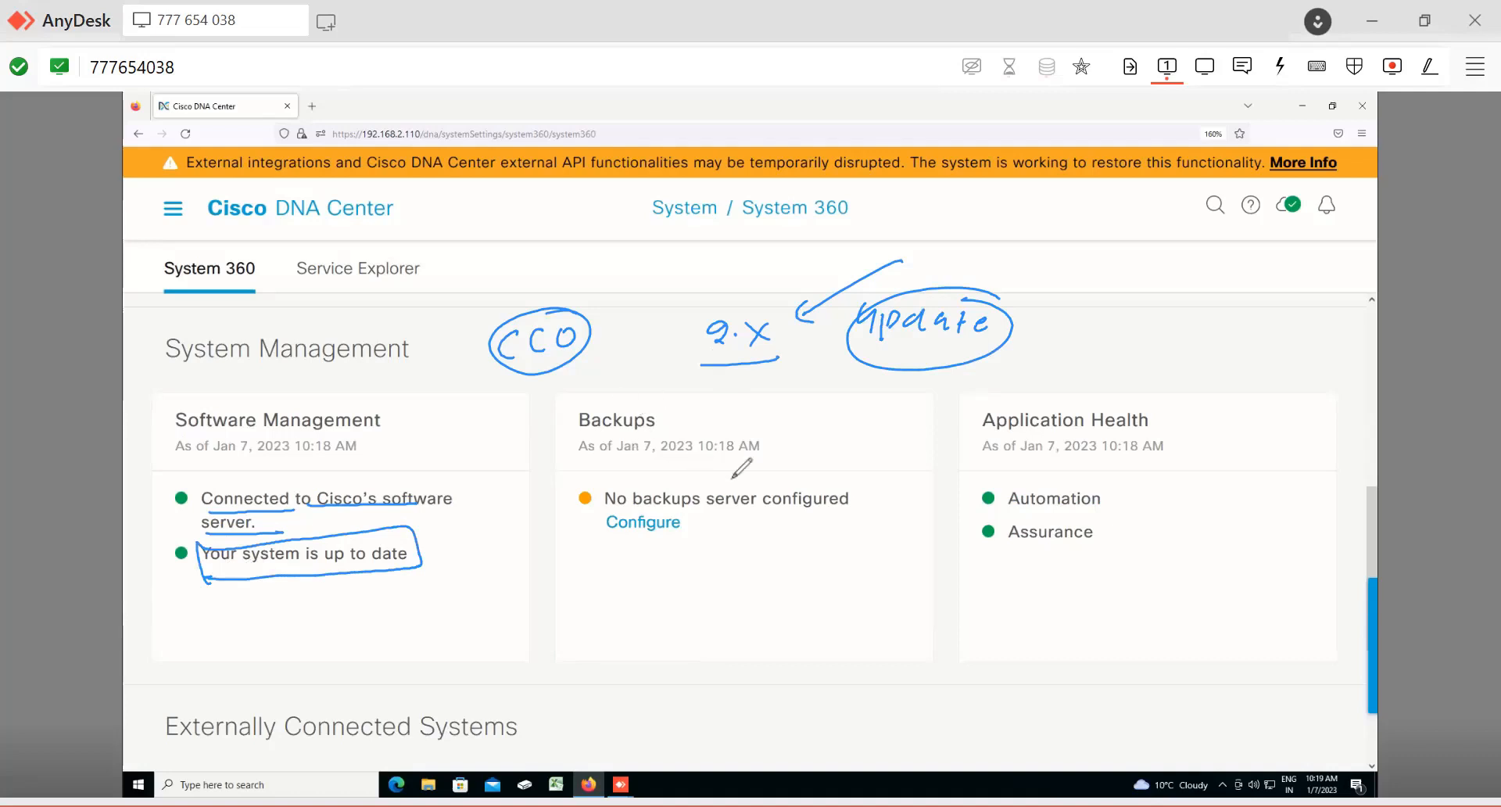
{"action": "left_click_drag", "start_coordinate": [647, 400], "coordinate": [646, 408]}
{"action": "left_click_drag", "start_coordinate": [643, 479], "coordinate": [754, 461]}
{"action": "left_click_drag", "start_coordinate": [669, 485], "coordinate": [665, 477]}
Step: Underline the Application Health heading and circle its Automation and Assurance status entries
{"action": "left_click_drag", "start_coordinate": [983, 445], "coordinate": [1122, 431]}
{"action": "left_click_drag", "start_coordinate": [1073, 471], "coordinate": [1195, 474]}
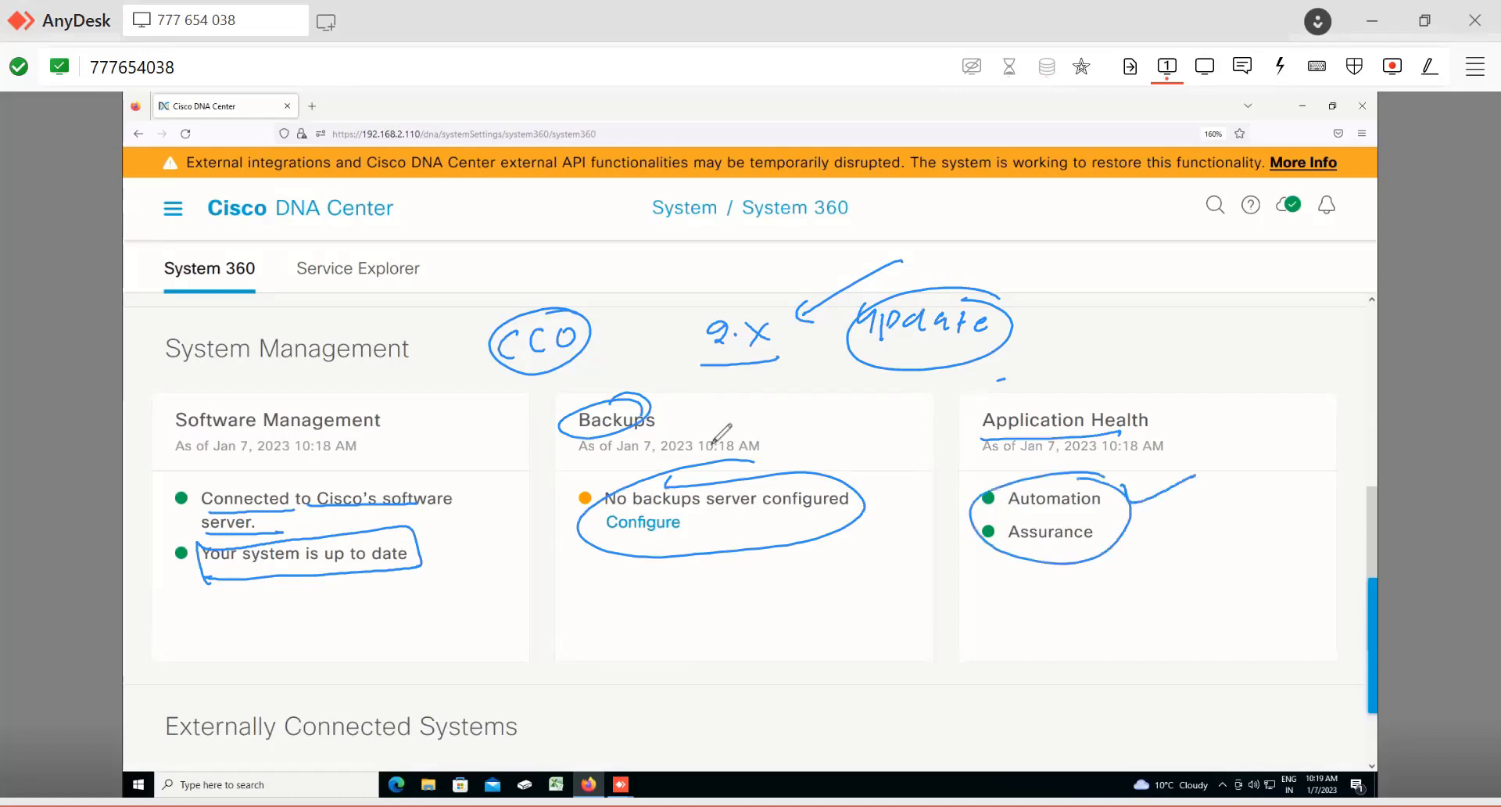
{"action": "left_click_drag", "start_coordinate": [1128, 518], "coordinate": [1200, 511]}
{"action": "left_click_drag", "start_coordinate": [994, 488], "coordinate": [977, 505]}
{"action": "left_click_drag", "start_coordinate": [995, 522], "coordinate": [978, 541]}
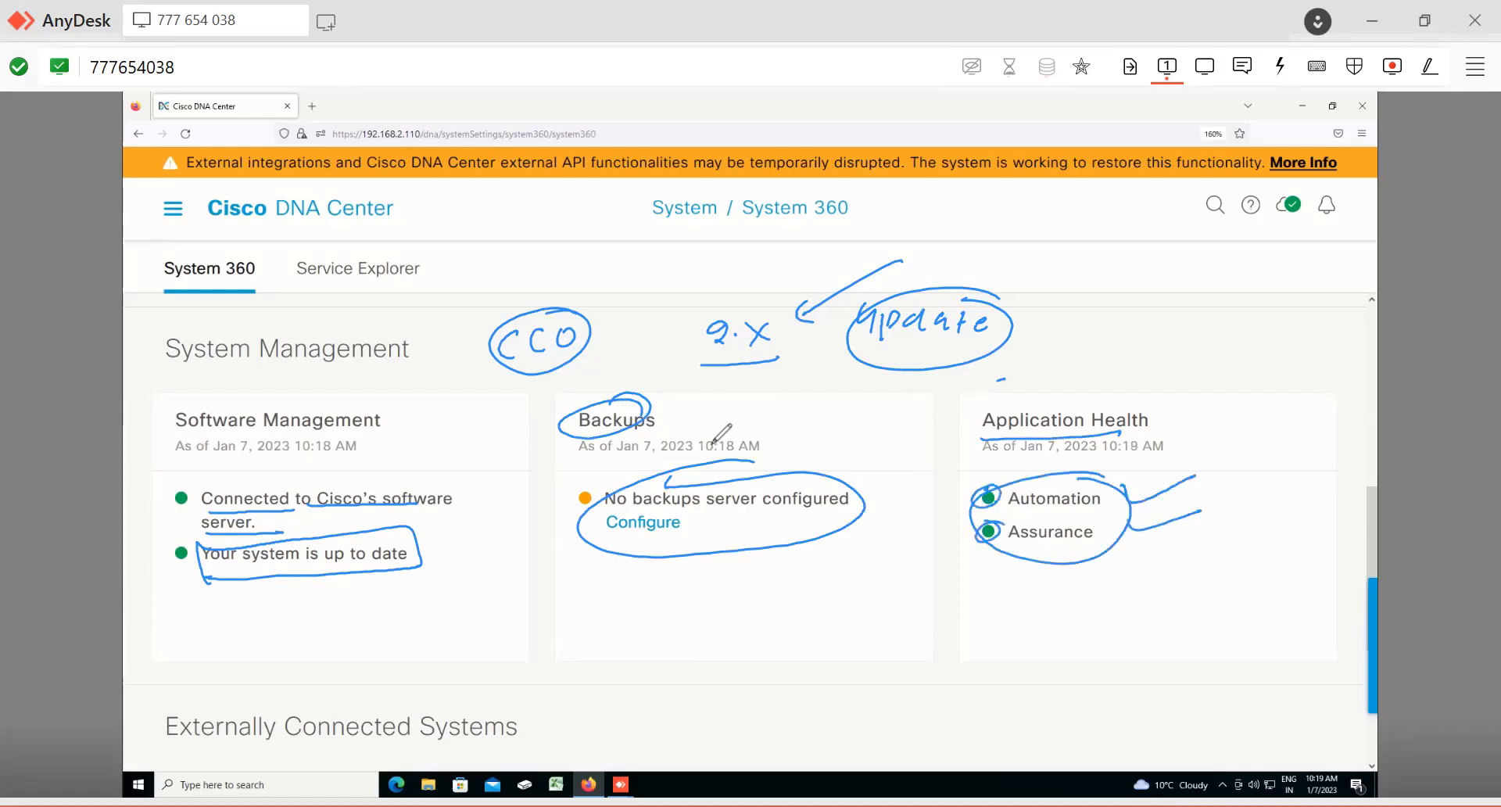
Step: Erase the handwritten annotations from the System Management cards with the eraser tool
{"action": "key", "text": "e"}
{"action": "mouse_move", "coordinate": [737, 401]}
{"action": "left_mouse_down"}
{"action": "mouse_move", "coordinate": [486, 448]}
{"action": "mouse_move", "coordinate": [627, 329]}
{"action": "mouse_move", "coordinate": [680, 327]}
{"action": "mouse_move", "coordinate": [279, 306]}
{"action": "mouse_move", "coordinate": [509, 364]}
{"action": "left_mouse_up"}
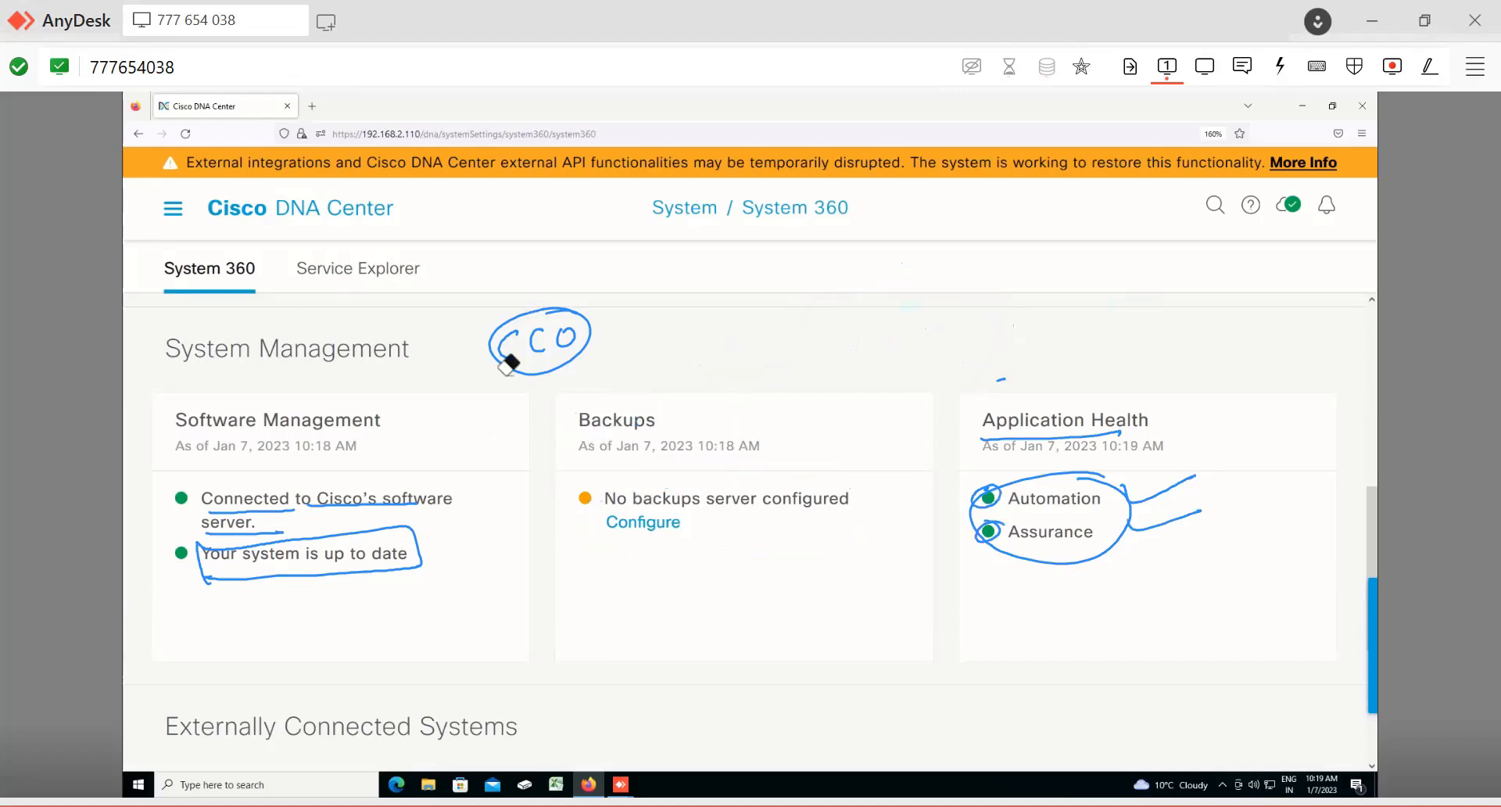
{"action": "mouse_move", "coordinate": [270, 543]}
{"action": "left_mouse_down"}
{"action": "mouse_move", "coordinate": [703, 550]}
{"action": "mouse_move", "coordinate": [987, 498]}
{"action": "left_mouse_up"}
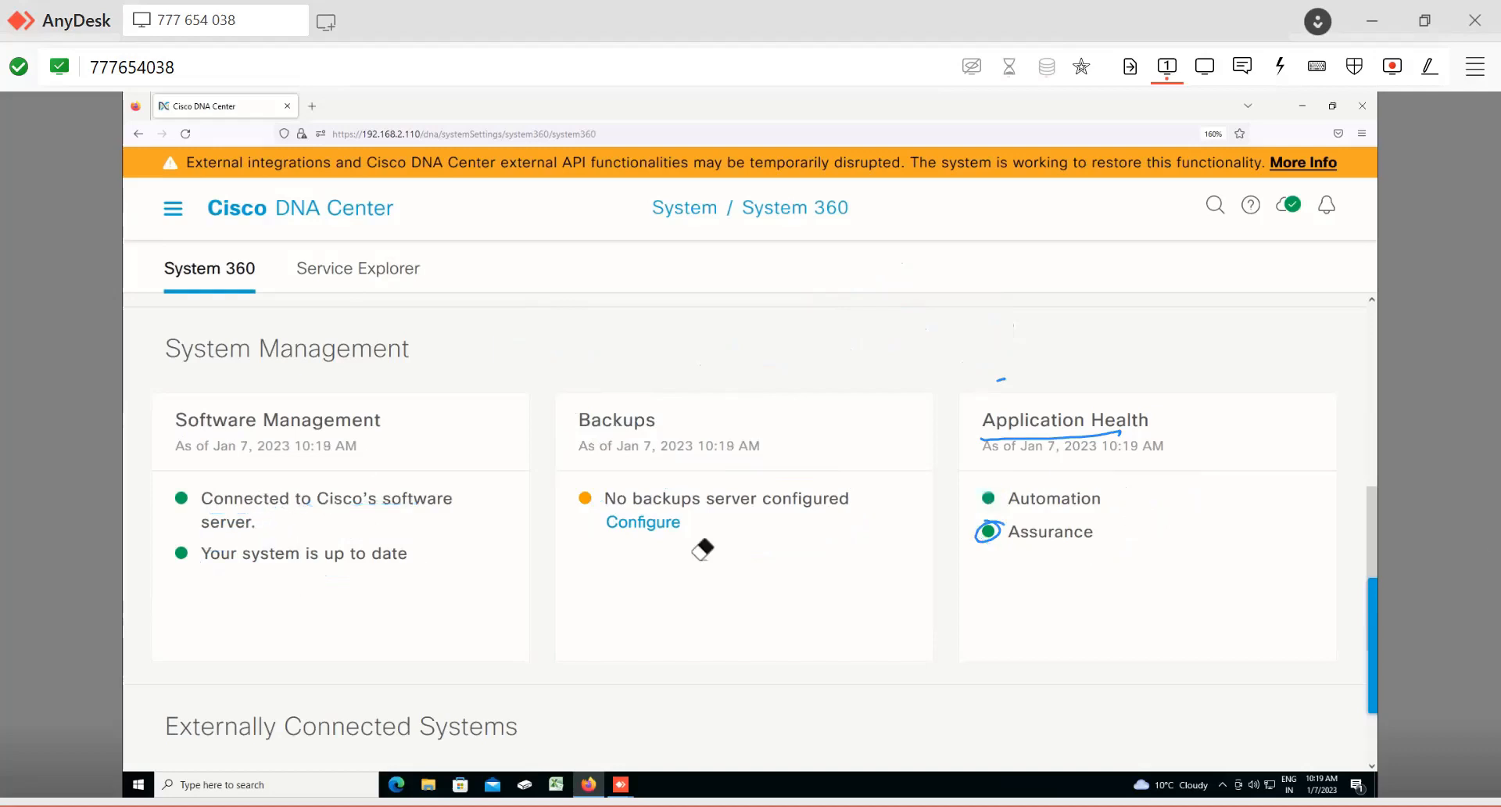
{"action": "left_click_drag", "start_coordinate": [1051, 436], "coordinate": [990, 532]}
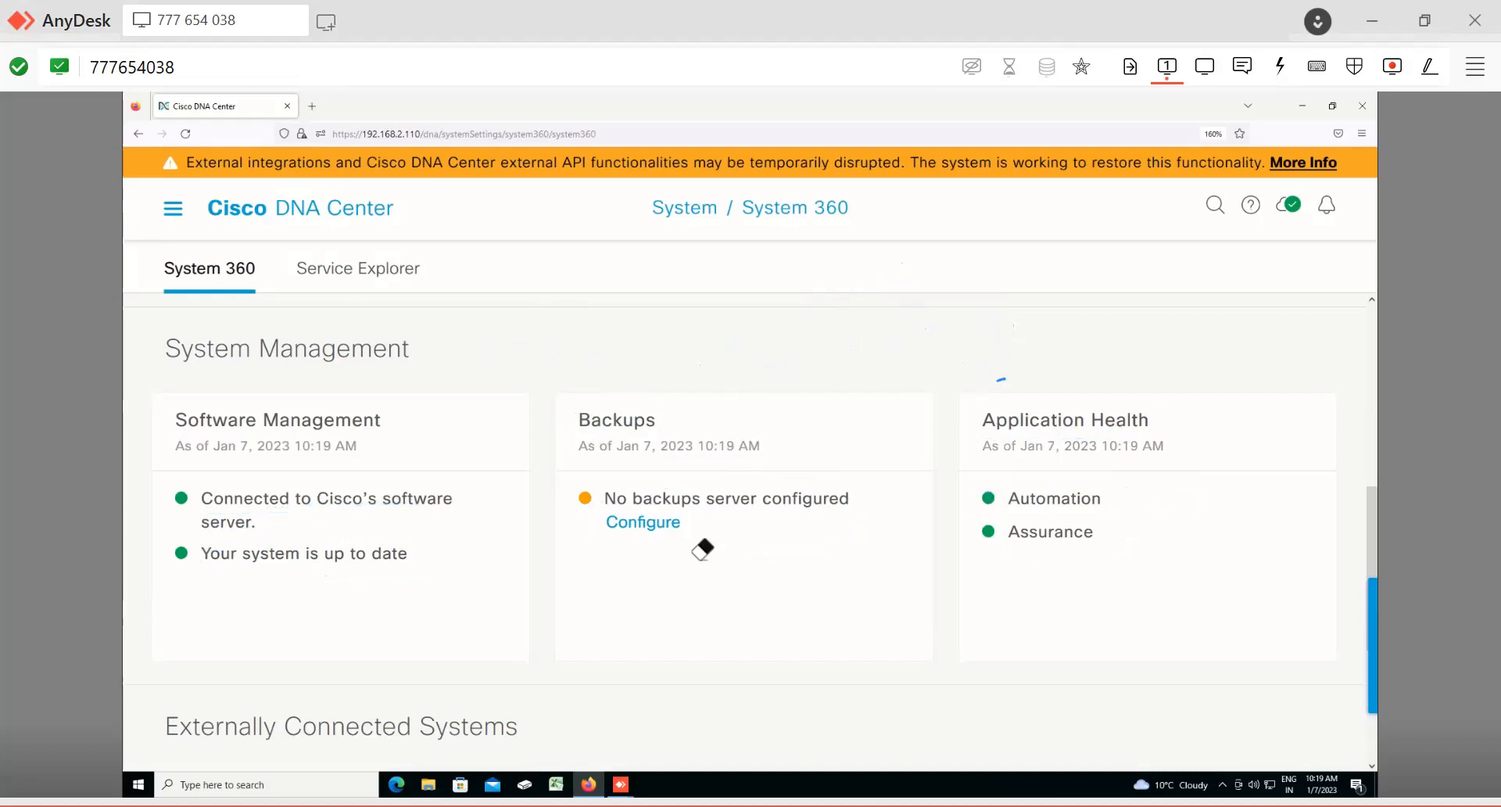
Step: Browse the Externally Connected Systems section and the Service Explorer's services list and host node details, returning to the System 360 overview
{"action": "scroll", "coordinate": [752, 492], "scroll_direction": "down", "scroll_amount": 4}
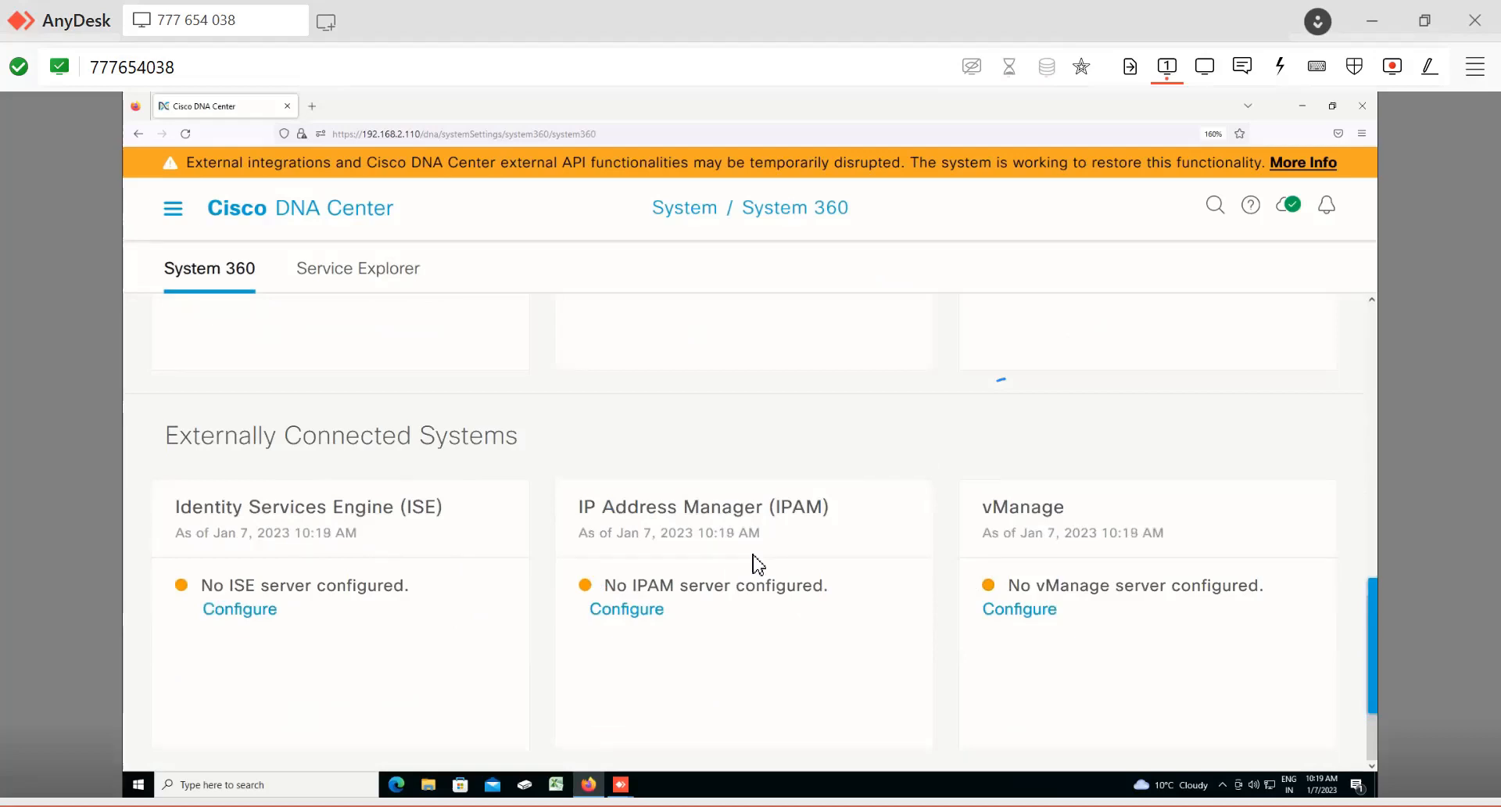
{"action": "left_click", "coordinate": [352, 273]}
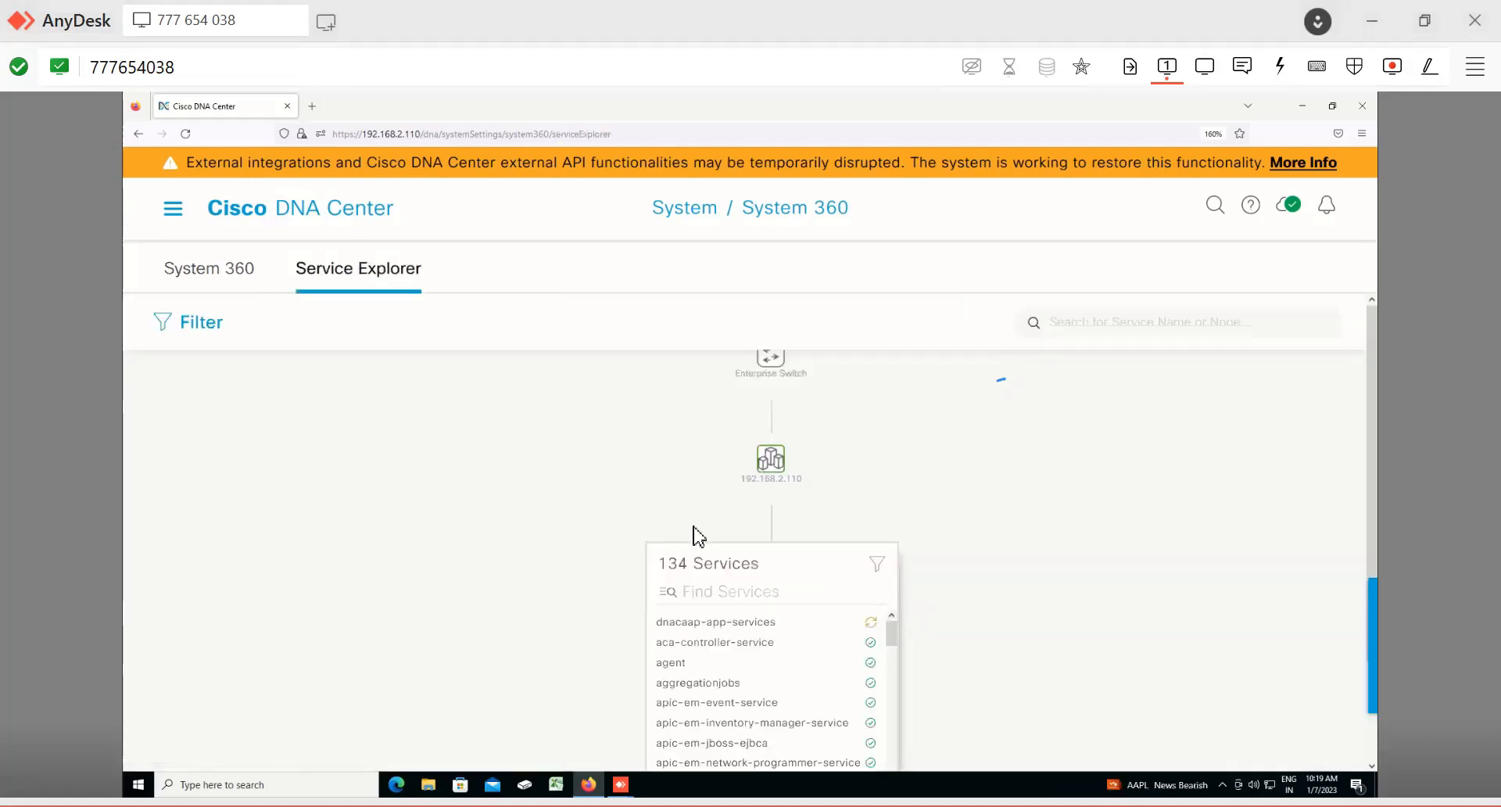
{"action": "scroll", "coordinate": [750, 606], "scroll_direction": "down", "scroll_amount": 3}
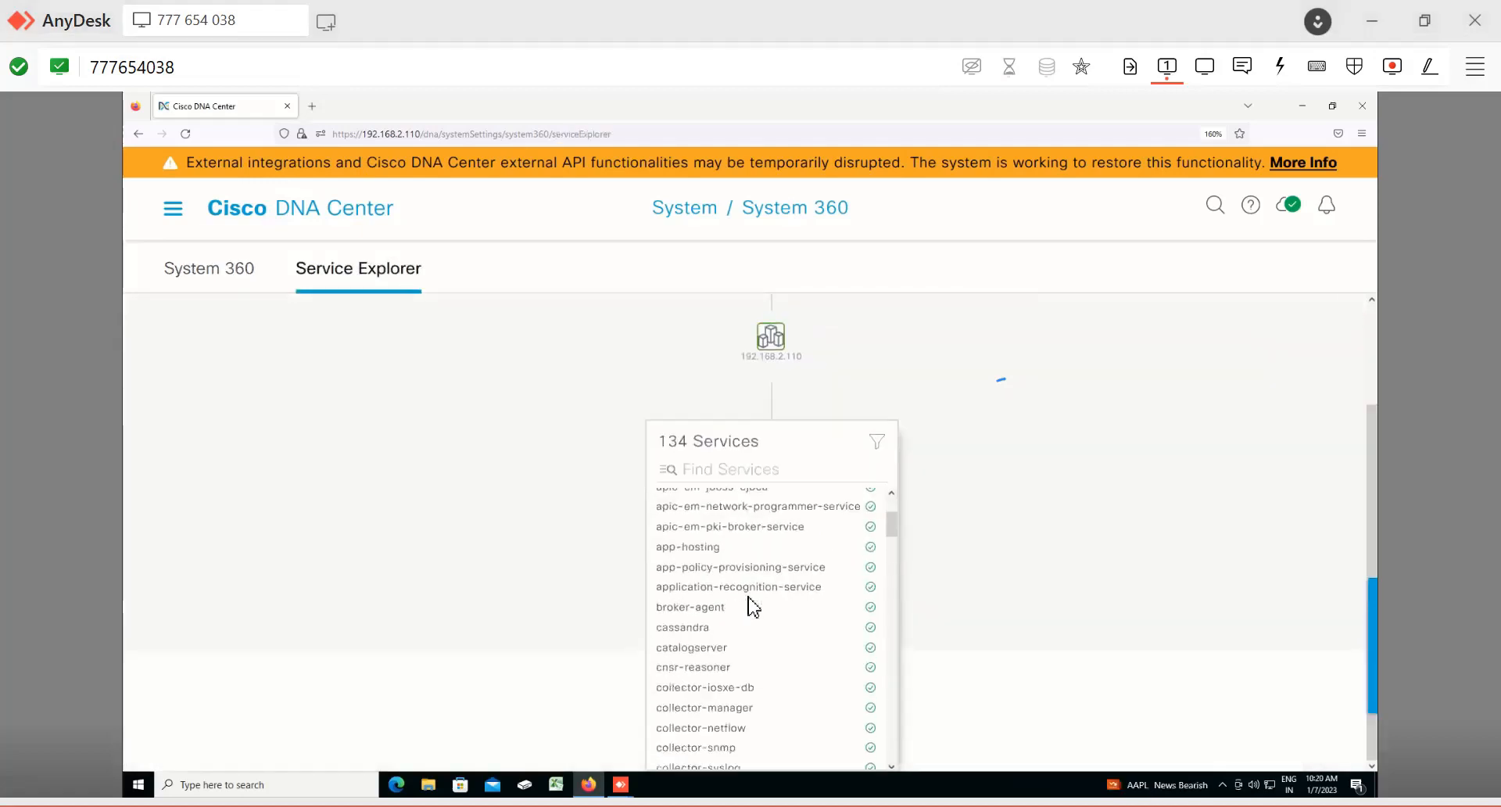
{"action": "scroll", "coordinate": [751, 606], "scroll_direction": "down", "scroll_amount": 15}
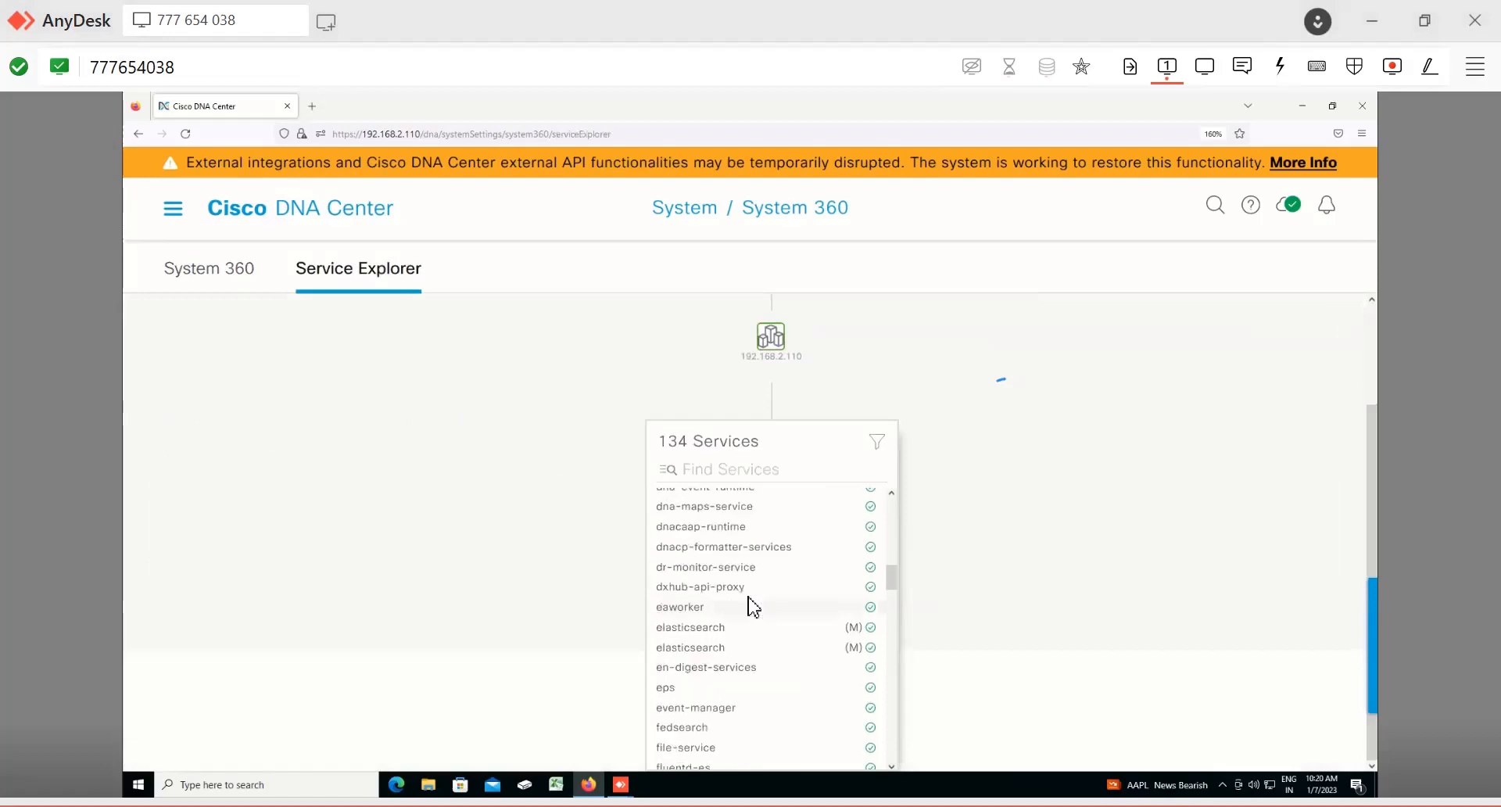
{"action": "scroll", "coordinate": [751, 605], "scroll_direction": "down", "scroll_amount": 4}
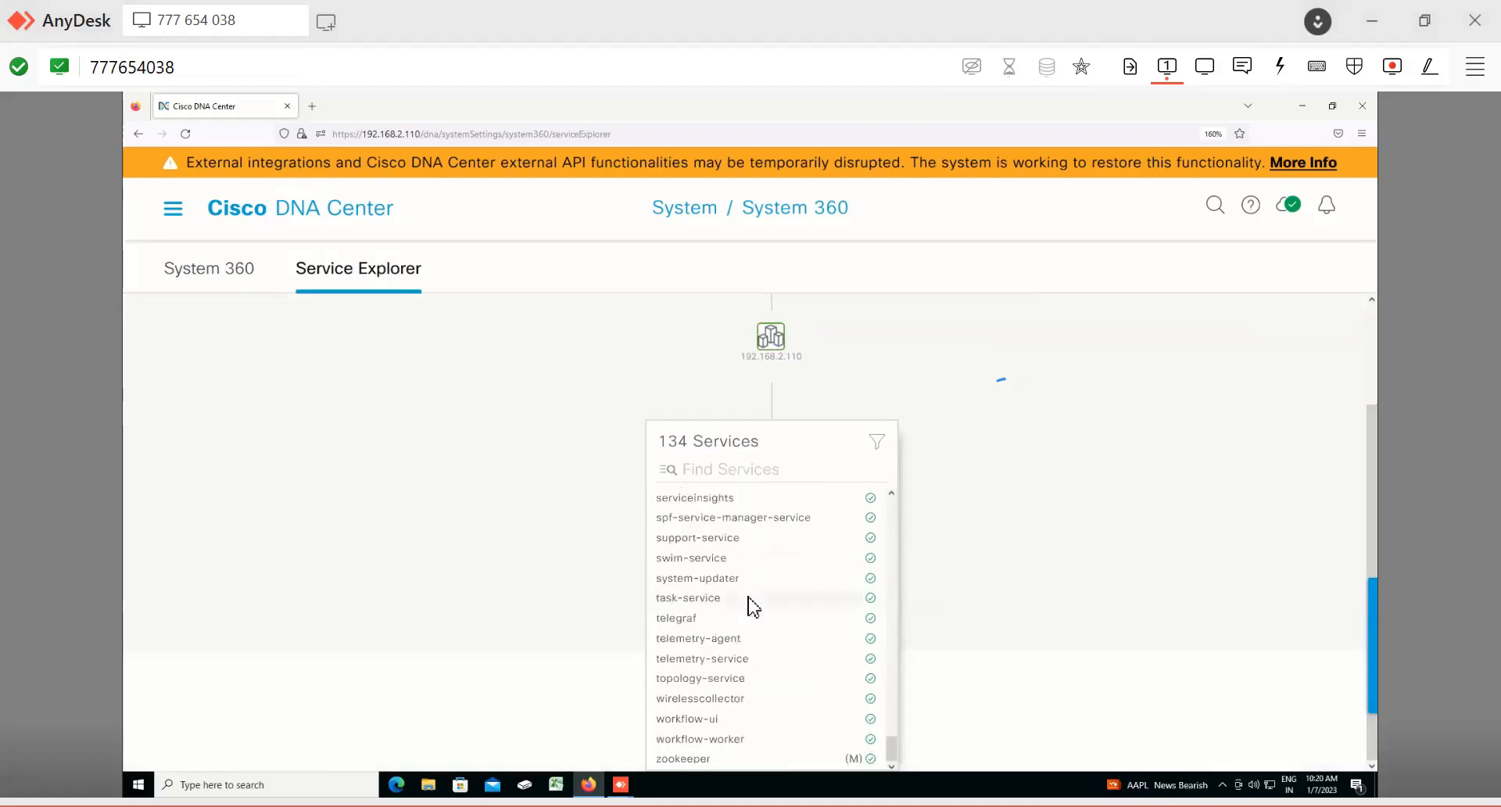
{"action": "scroll", "coordinate": [751, 606], "scroll_direction": "up", "scroll_amount": 15}
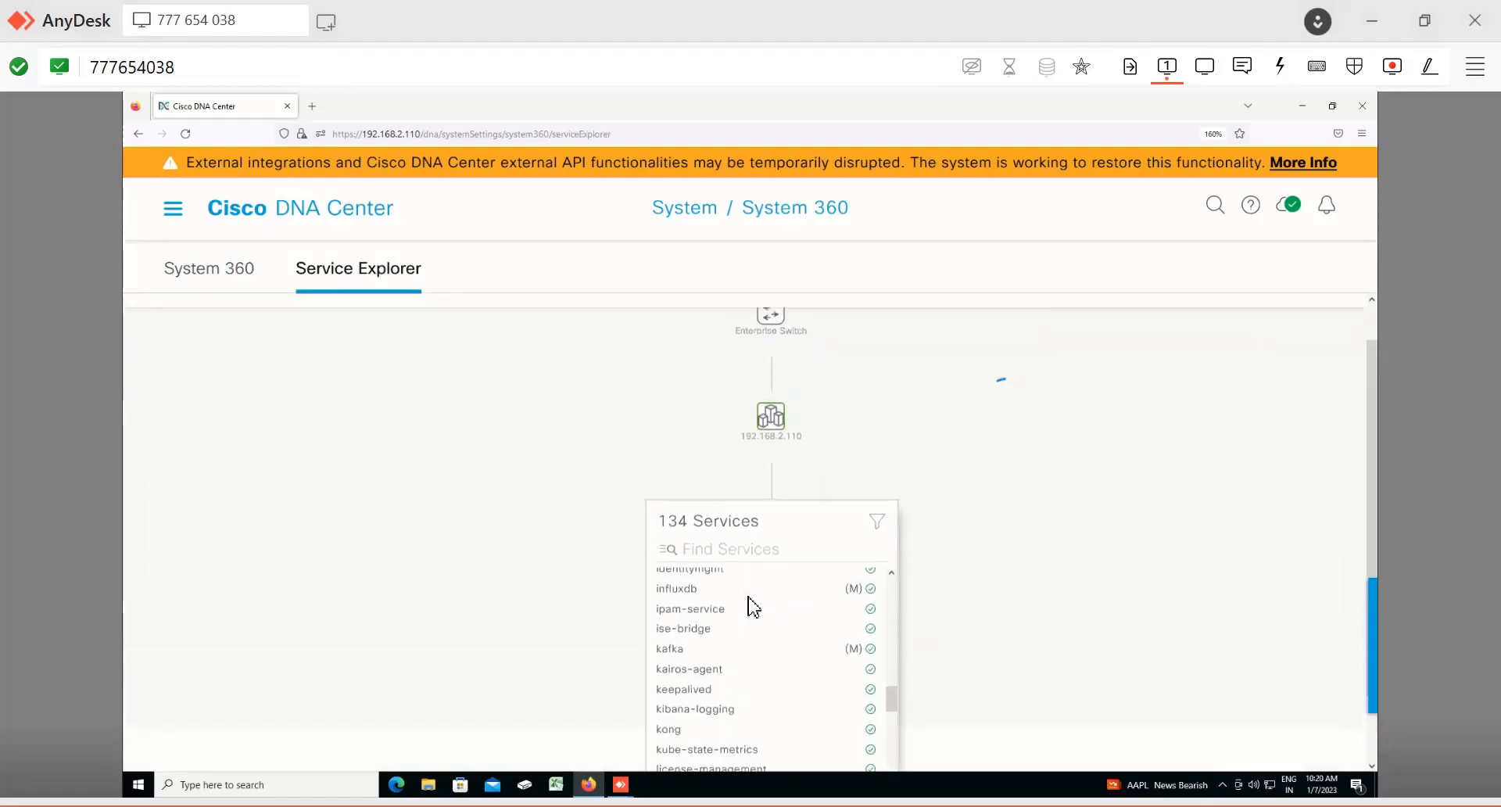
{"action": "scroll", "coordinate": [751, 606], "scroll_direction": "up", "scroll_amount": 1}
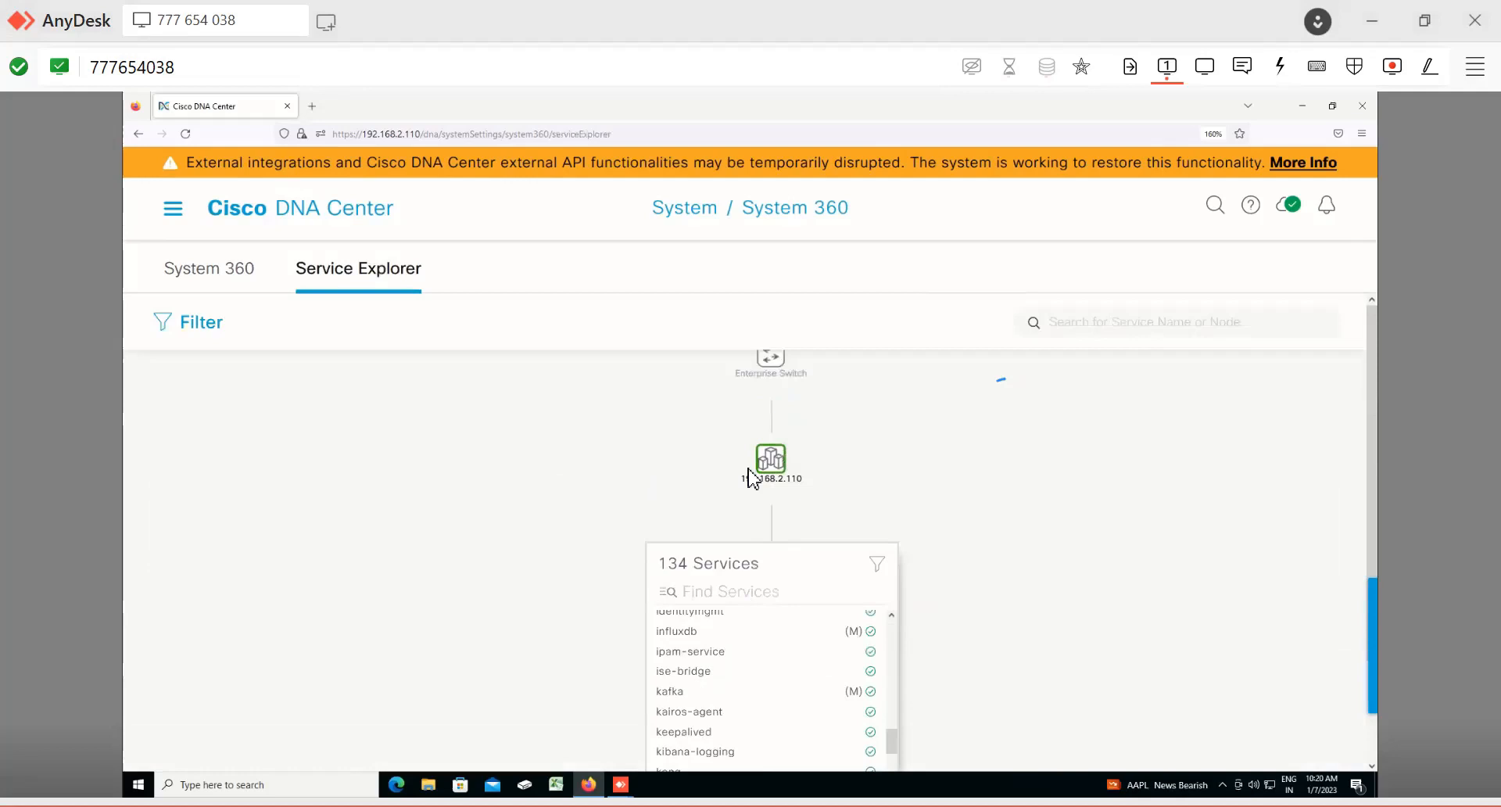
{"action": "mouse_move", "coordinate": [748, 469]}
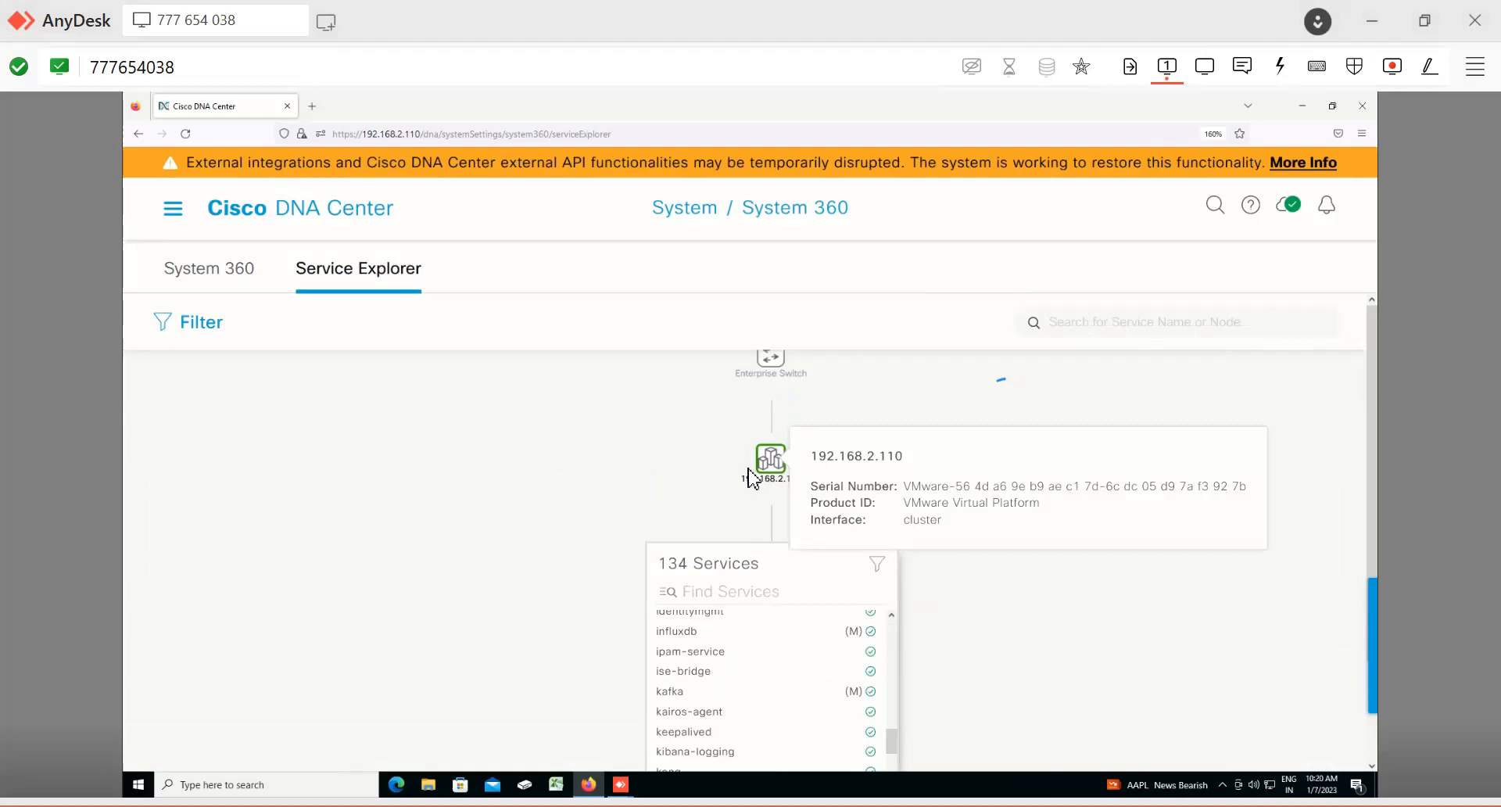
{"action": "left_click", "coordinate": [227, 276]}
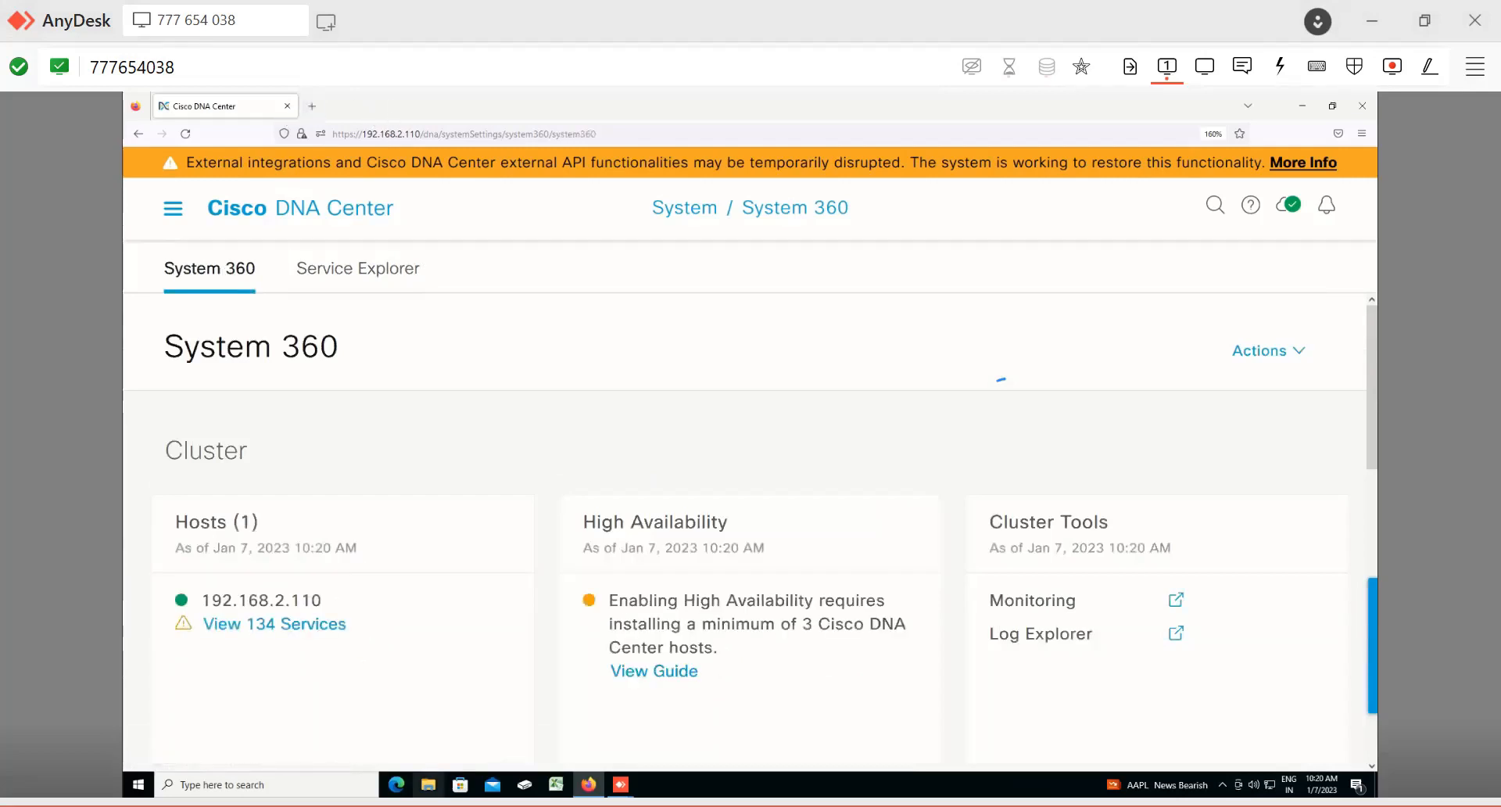
Step: Switch to the course PDF and leaf through the Underlay Automation slides and back to the Cisco DNA Center scale slides
{"action": "key", "text": "alt+Tab"}
{"action": "scroll", "coordinate": [738, 390], "scroll_direction": "up", "scroll_amount": 10}
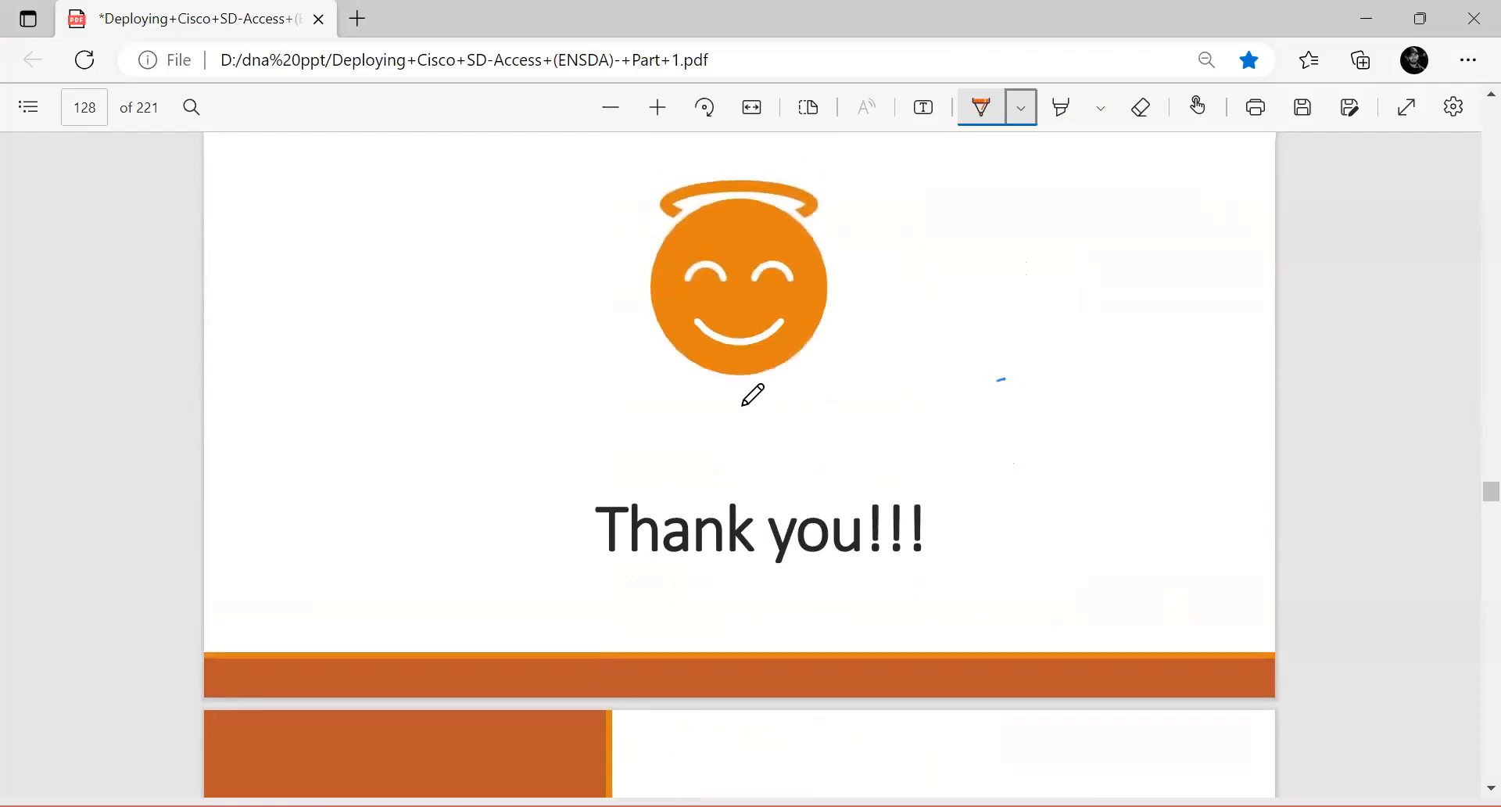
{"action": "scroll", "coordinate": [743, 404], "scroll_direction": "up", "scroll_amount": 15}
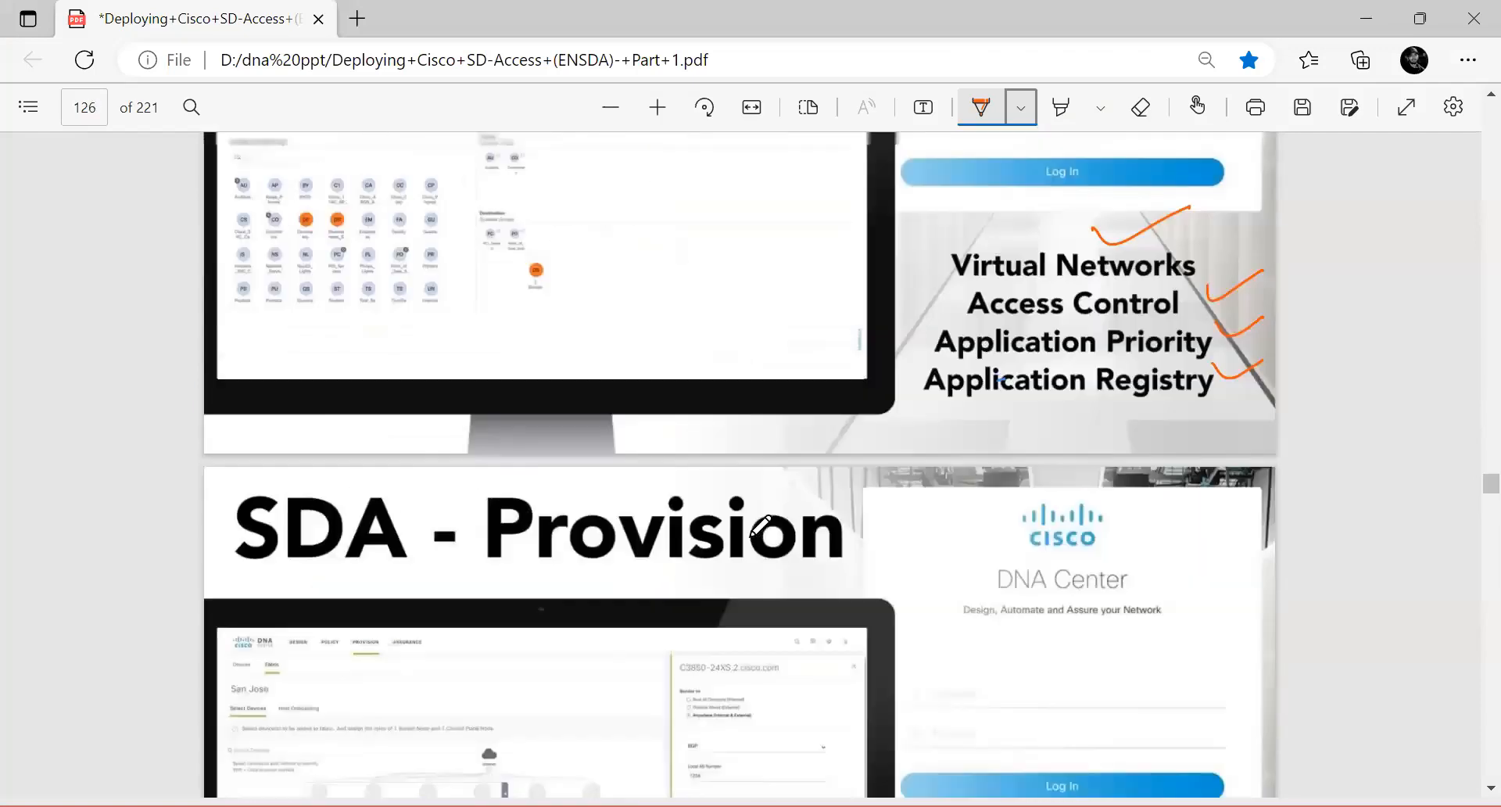
{"action": "scroll", "coordinate": [761, 527], "scroll_direction": "up", "scroll_amount": 8}
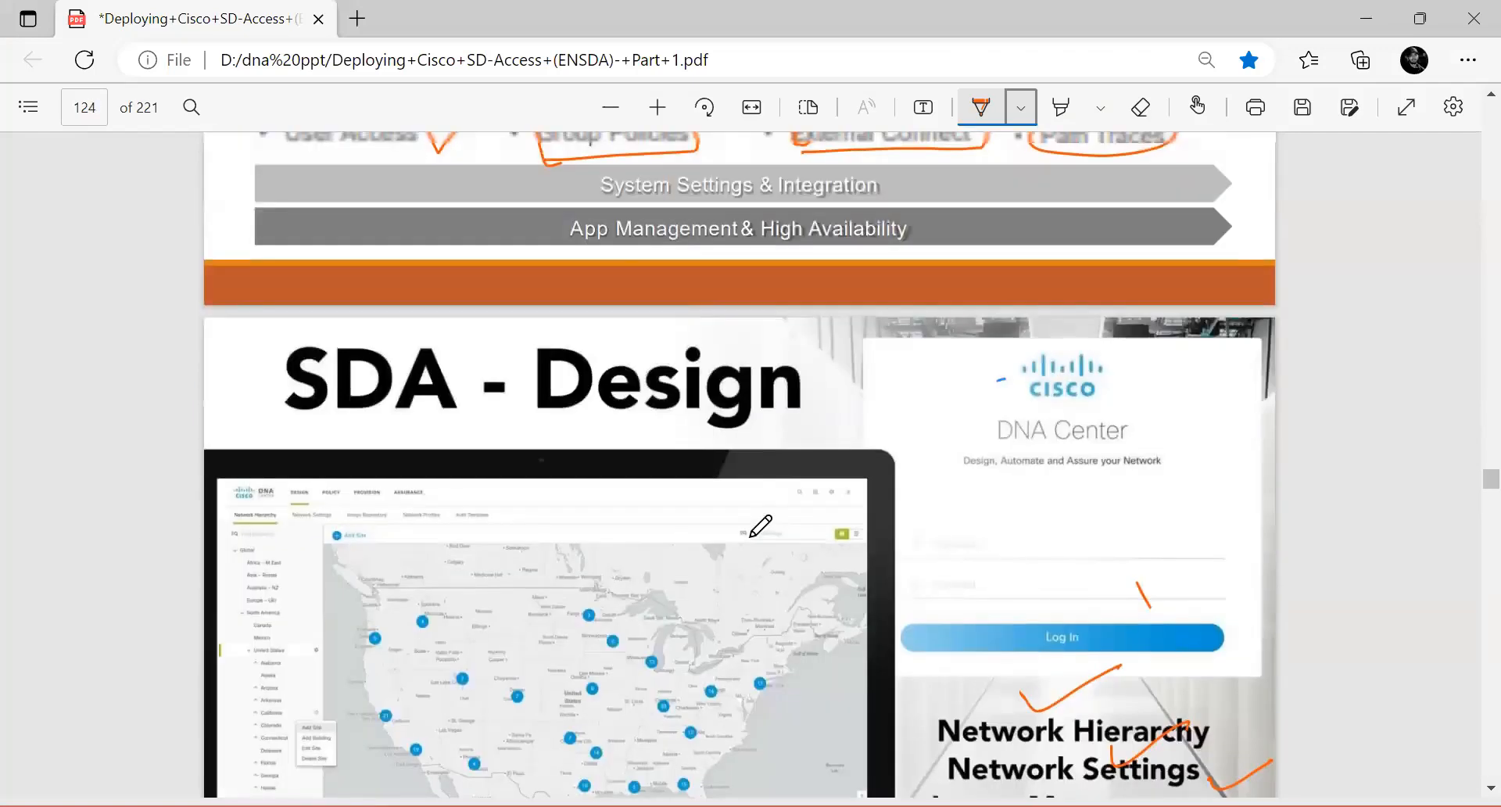
{"action": "scroll", "coordinate": [760, 526], "scroll_direction": "down", "scroll_amount": 8}
{"action": "scroll", "coordinate": [747, 575], "scroll_direction": "down", "scroll_amount": 5}
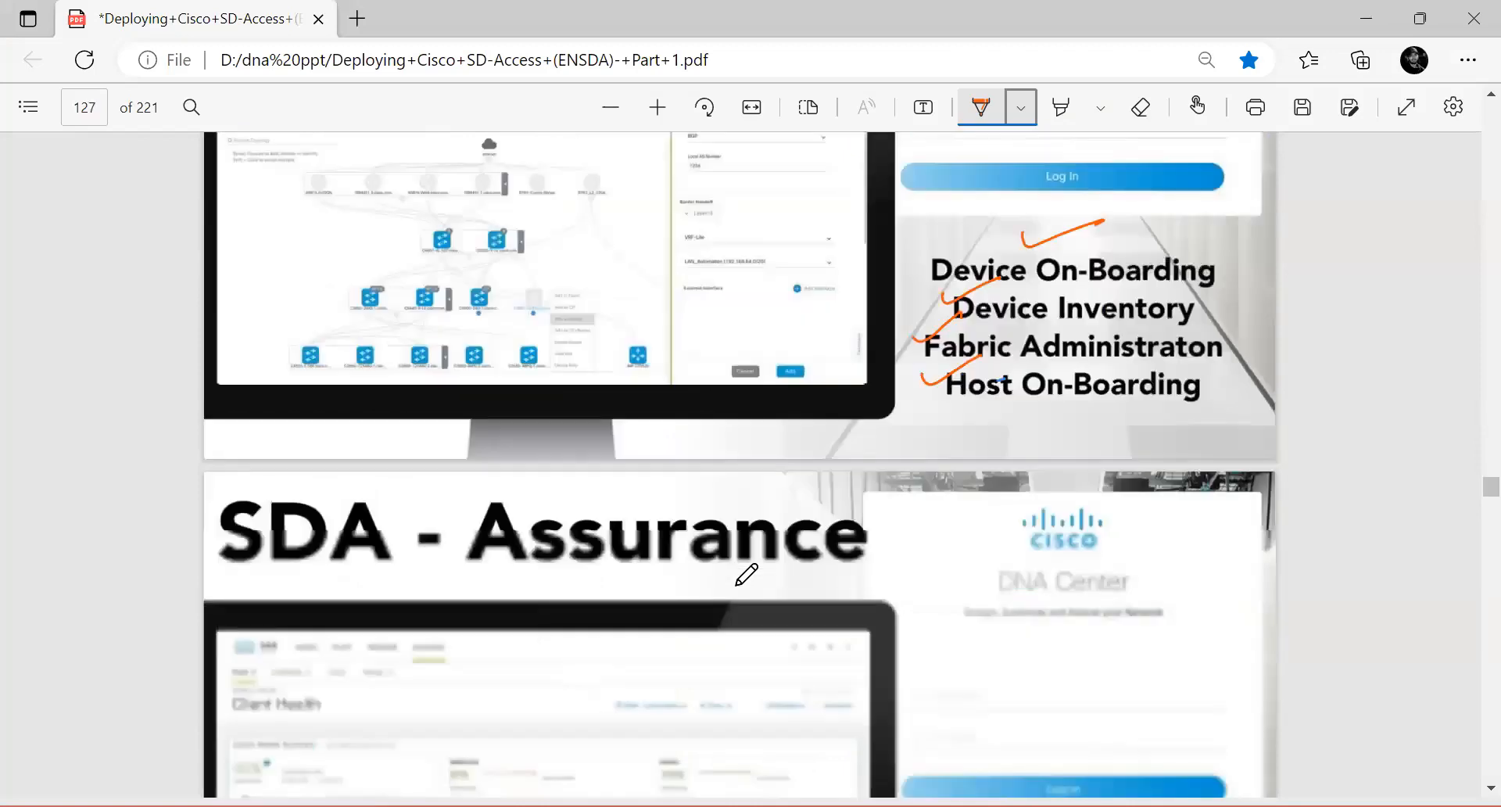
{"action": "scroll", "coordinate": [747, 575], "scroll_direction": "down", "scroll_amount": 5}
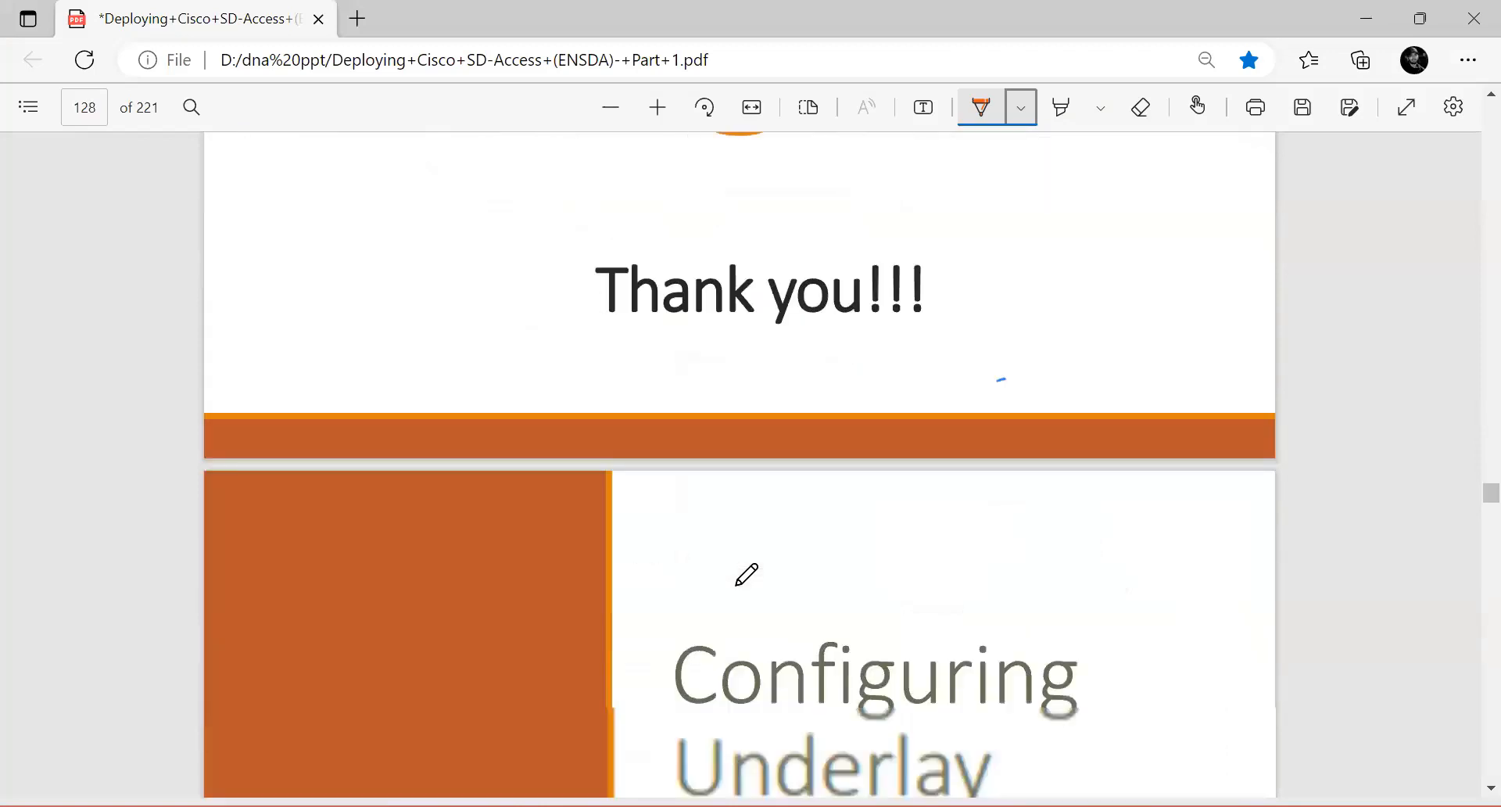
{"action": "scroll", "coordinate": [747, 575], "scroll_direction": "down", "scroll_amount": 10}
{"action": "scroll", "coordinate": [761, 507], "scroll_direction": "up", "scroll_amount": 2}
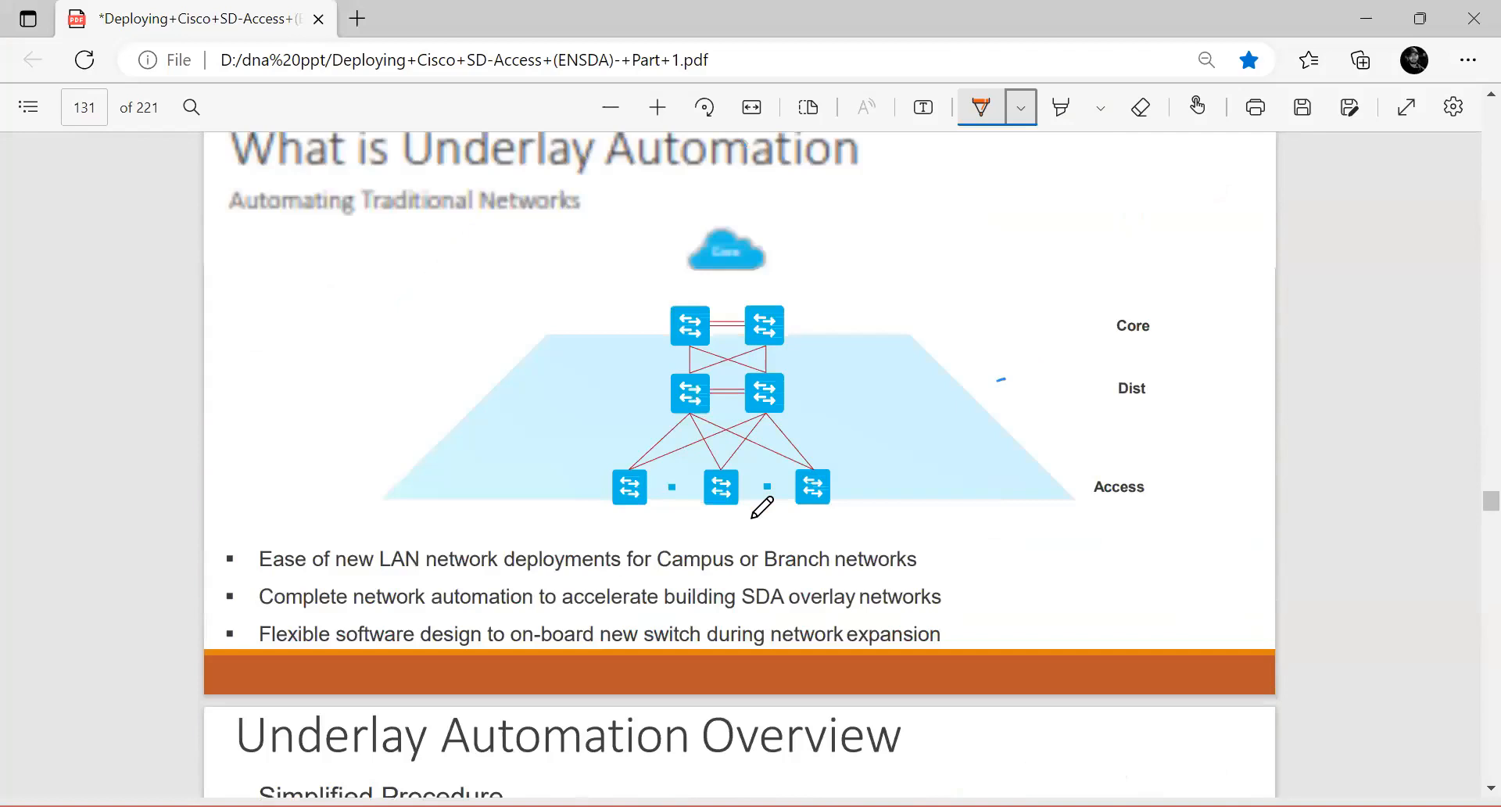
{"action": "scroll", "coordinate": [762, 507], "scroll_direction": "up", "scroll_amount": 8}
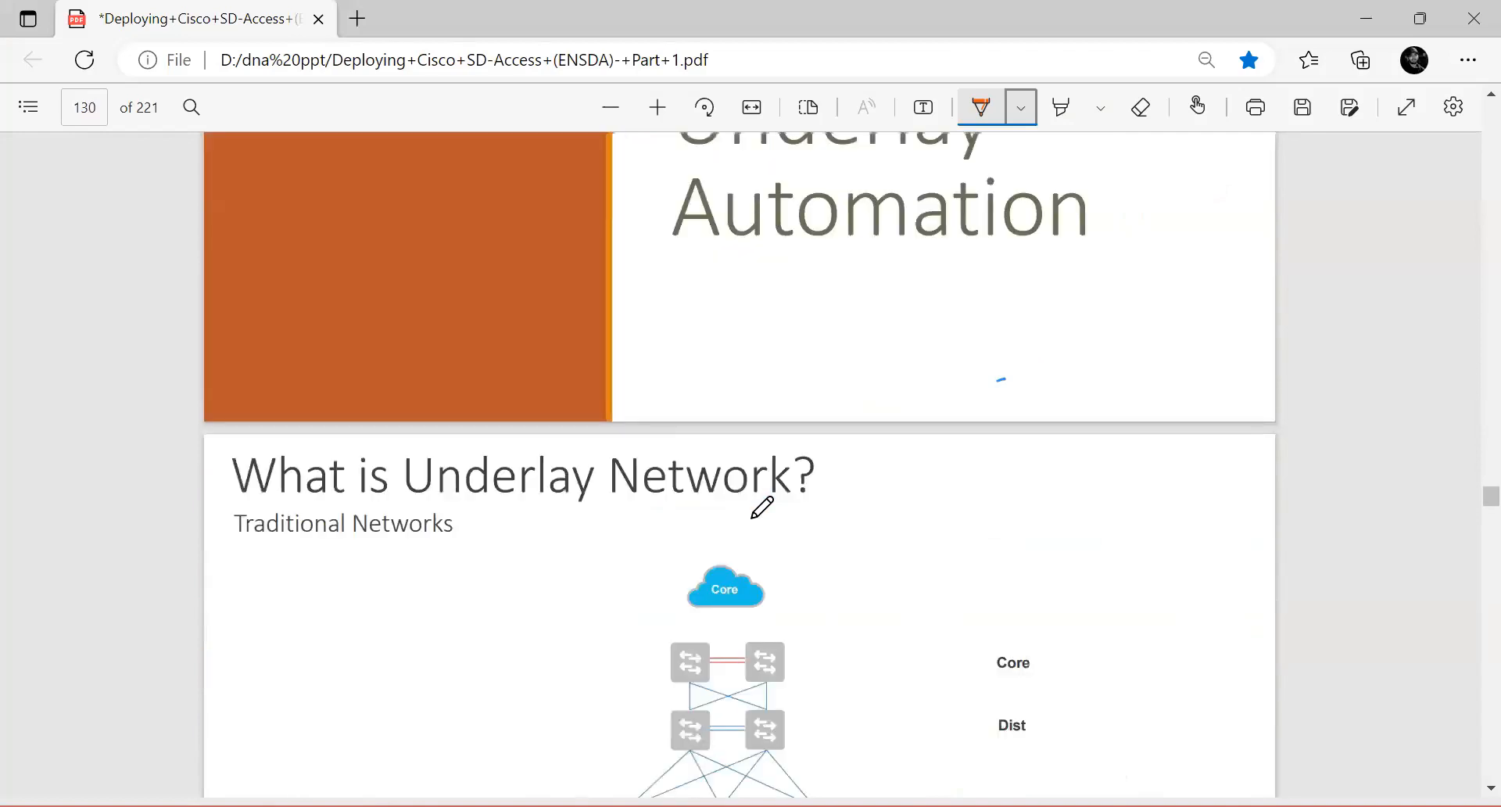
{"action": "scroll", "coordinate": [761, 506], "scroll_direction": "down", "scroll_amount": 4}
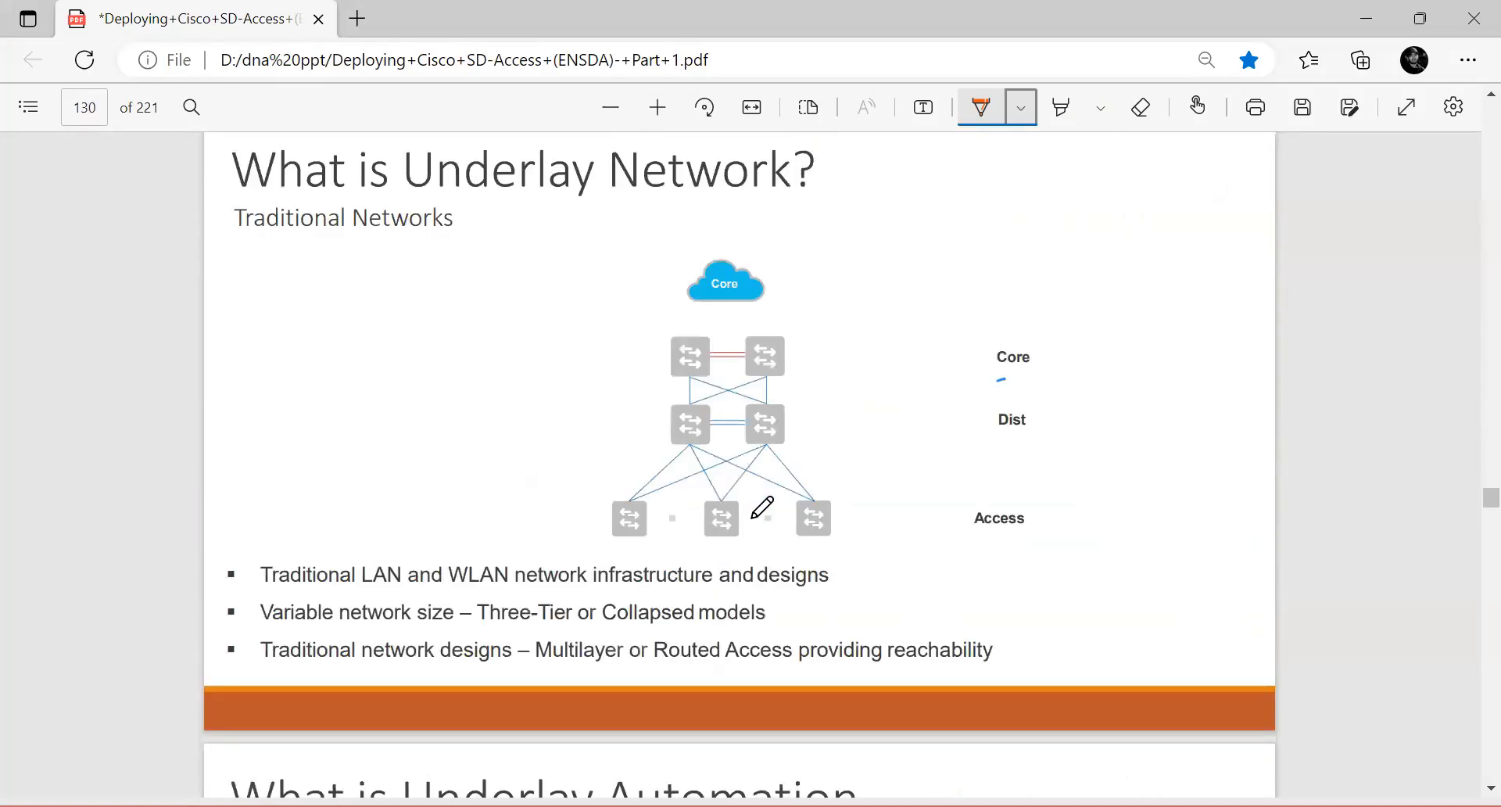
{"action": "scroll", "coordinate": [761, 507], "scroll_direction": "down", "scroll_amount": 3}
{"action": "scroll", "coordinate": [762, 507], "scroll_direction": "down", "scroll_amount": 20}
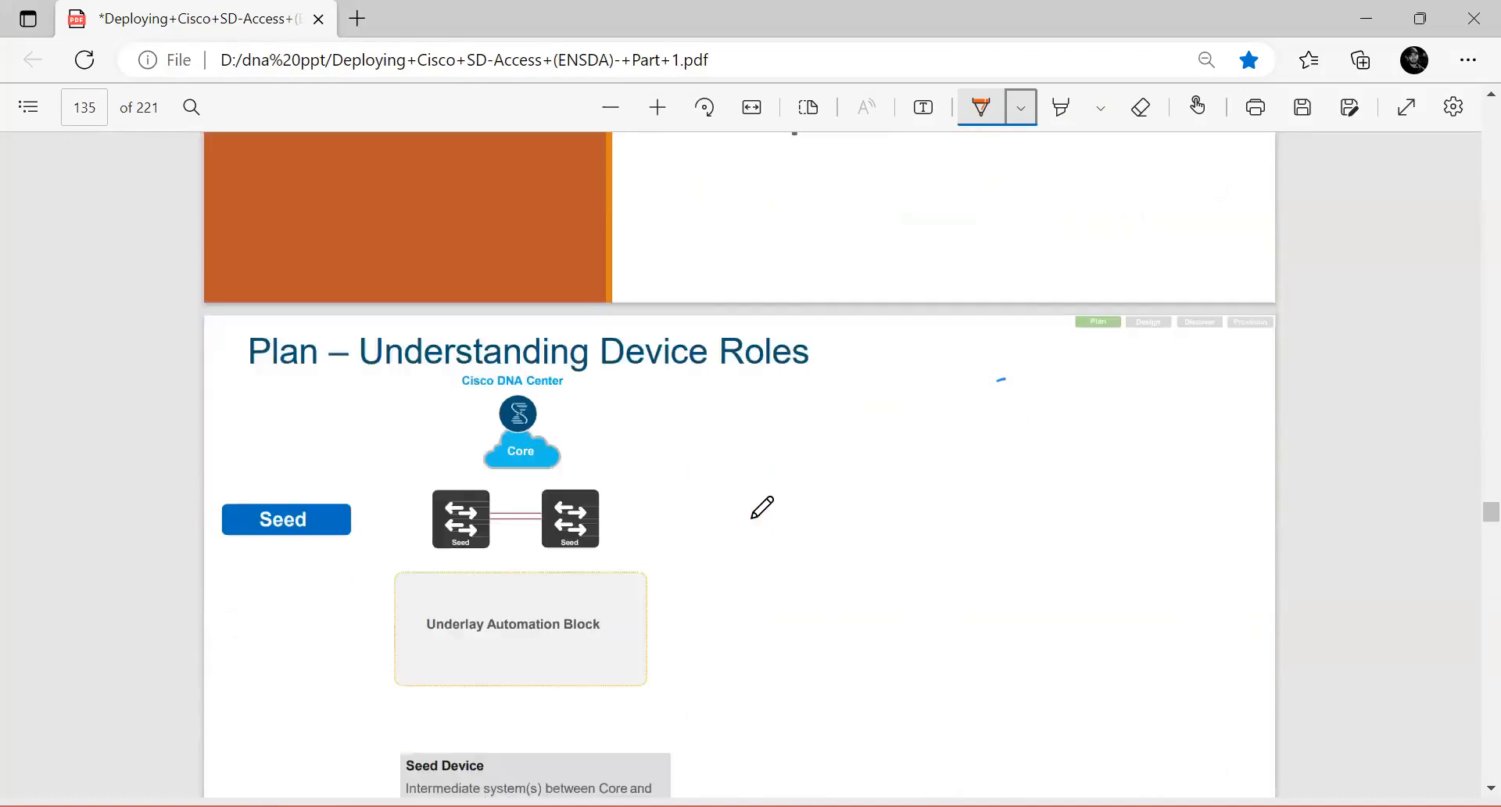
{"action": "scroll", "coordinate": [761, 507], "scroll_direction": "down", "scroll_amount": 3}
{"action": "scroll", "coordinate": [761, 507], "scroll_direction": "down", "scroll_amount": 20}
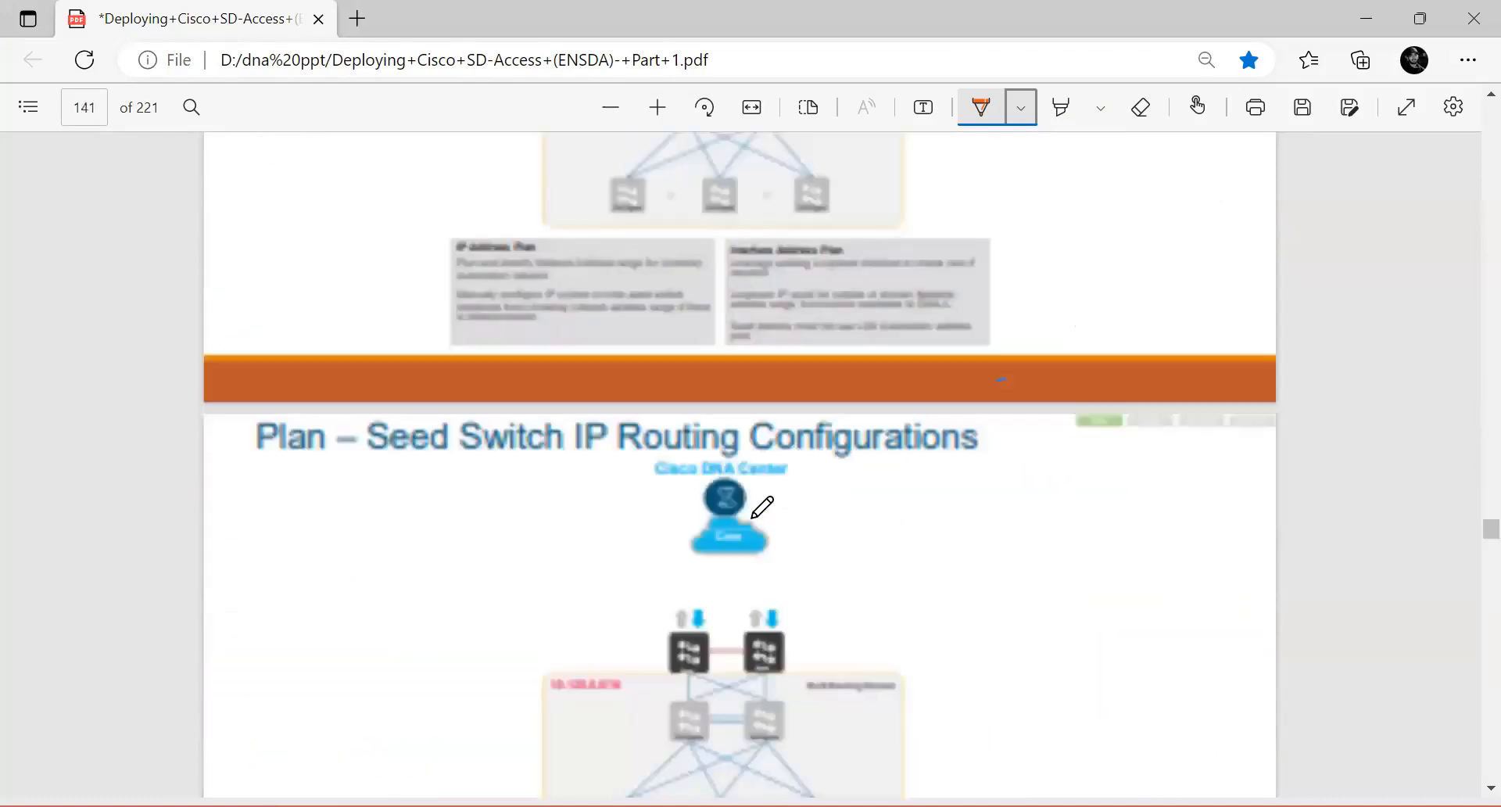
{"action": "scroll", "coordinate": [762, 506], "scroll_direction": "down", "scroll_amount": 20}
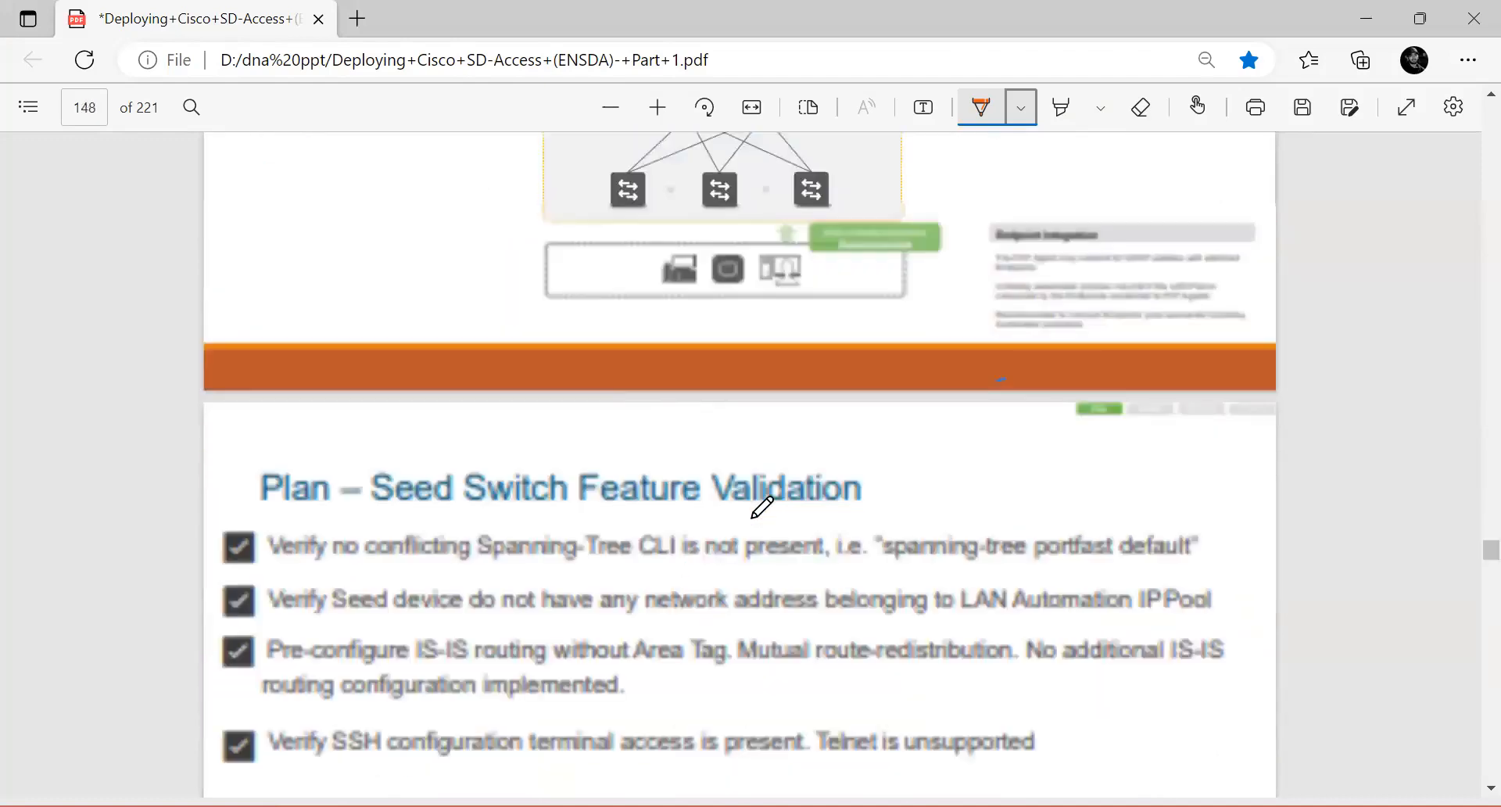
{"action": "scroll", "coordinate": [762, 506], "scroll_direction": "down", "scroll_amount": 15}
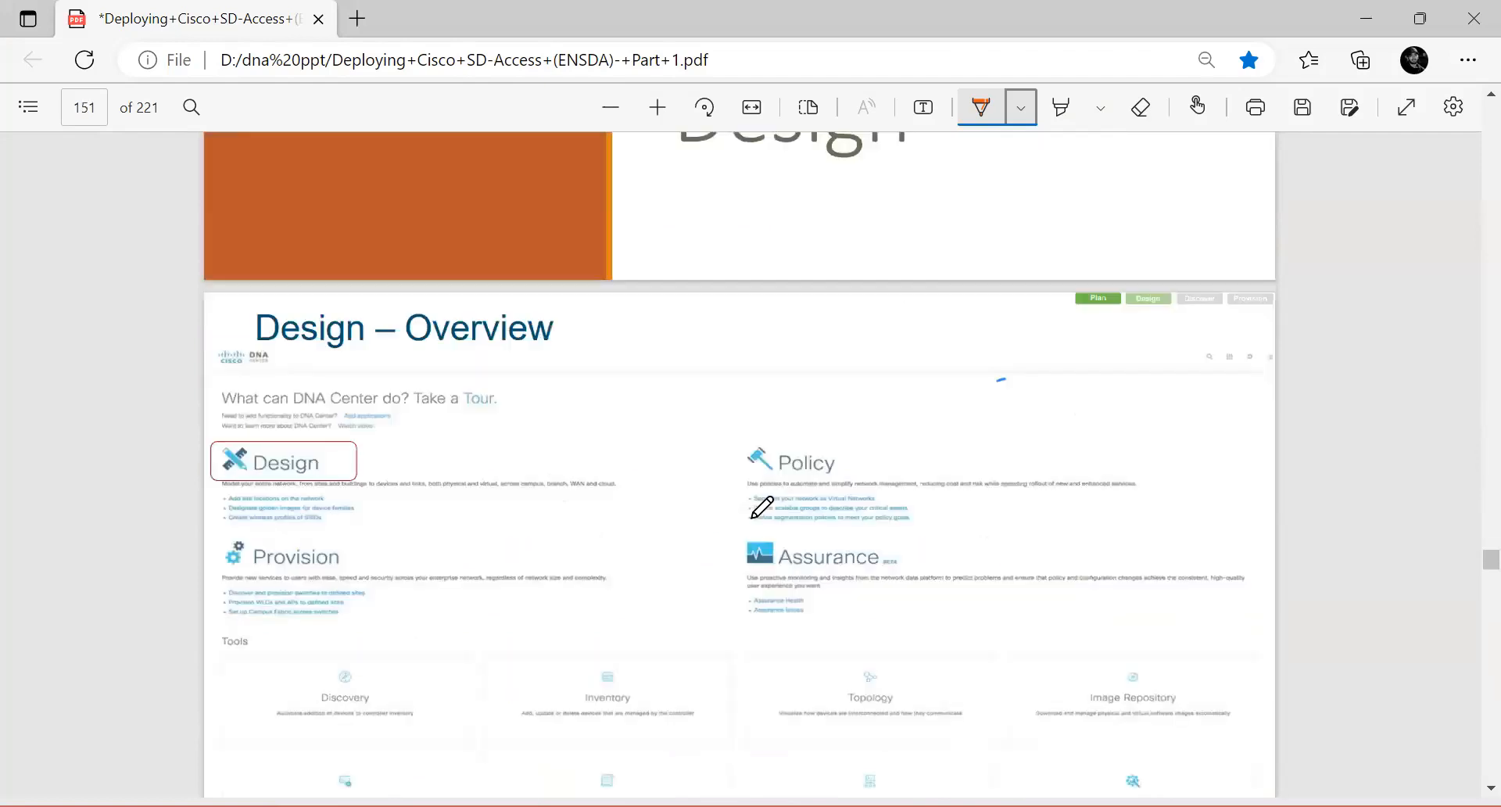
{"action": "scroll", "coordinate": [762, 506], "scroll_direction": "up", "scroll_amount": 5}
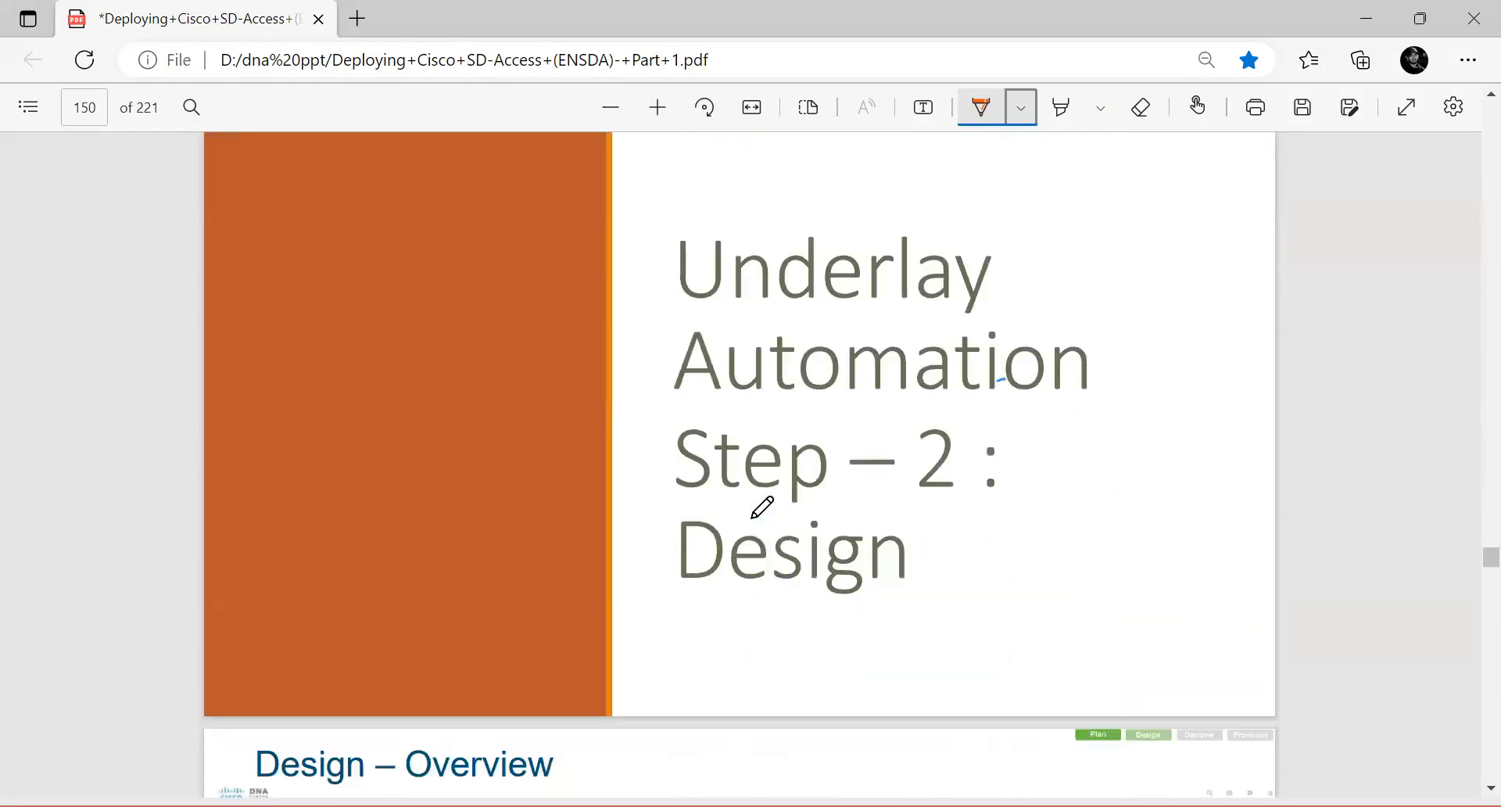
{"action": "scroll", "coordinate": [761, 507], "scroll_direction": "down", "scroll_amount": 20}
{"action": "scroll", "coordinate": [762, 507], "scroll_direction": "down", "scroll_amount": 20}
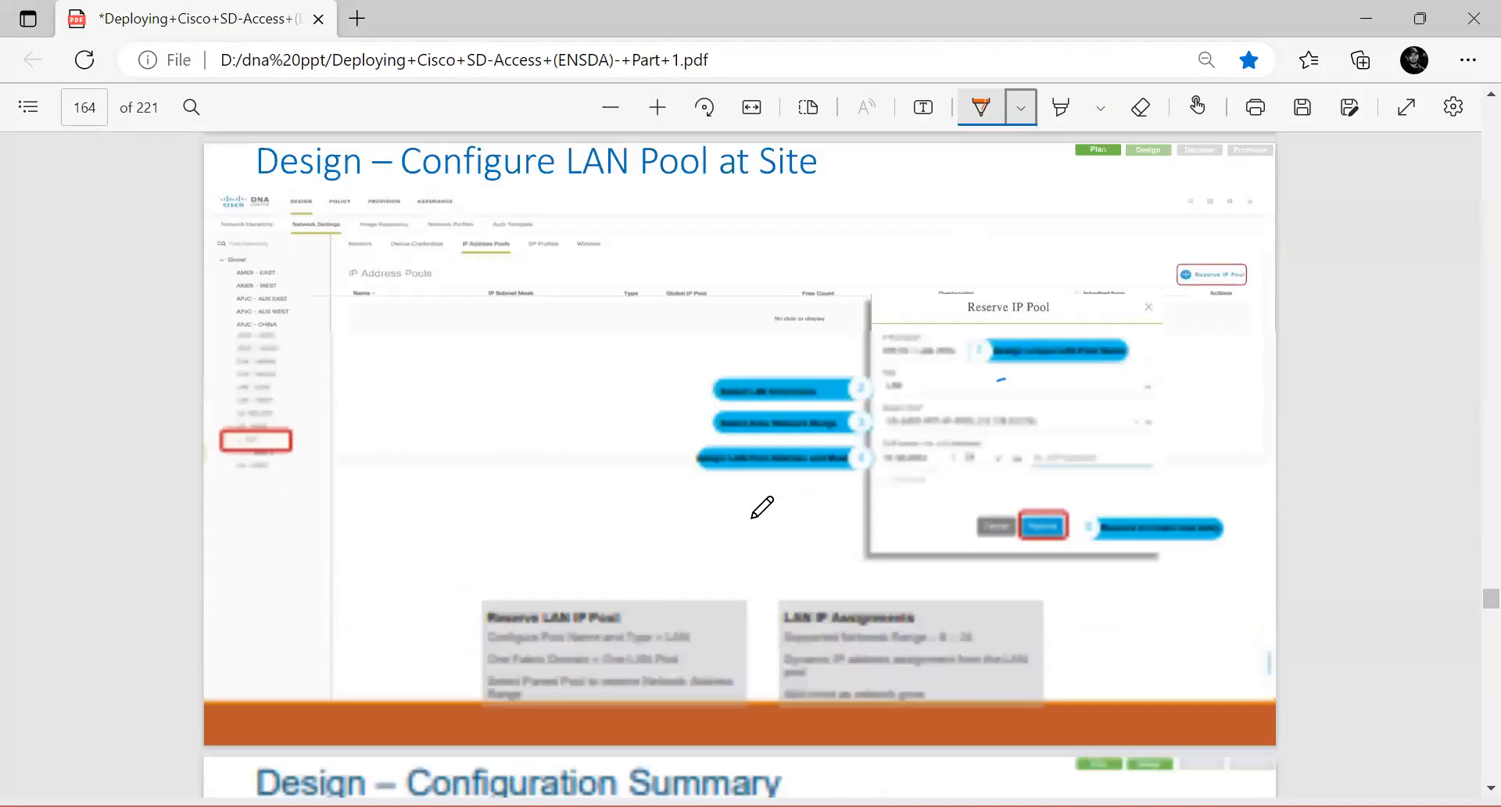
{"action": "scroll", "coordinate": [761, 506], "scroll_direction": "down", "scroll_amount": 20}
{"action": "scroll", "coordinate": [762, 506], "scroll_direction": "down", "scroll_amount": 20}
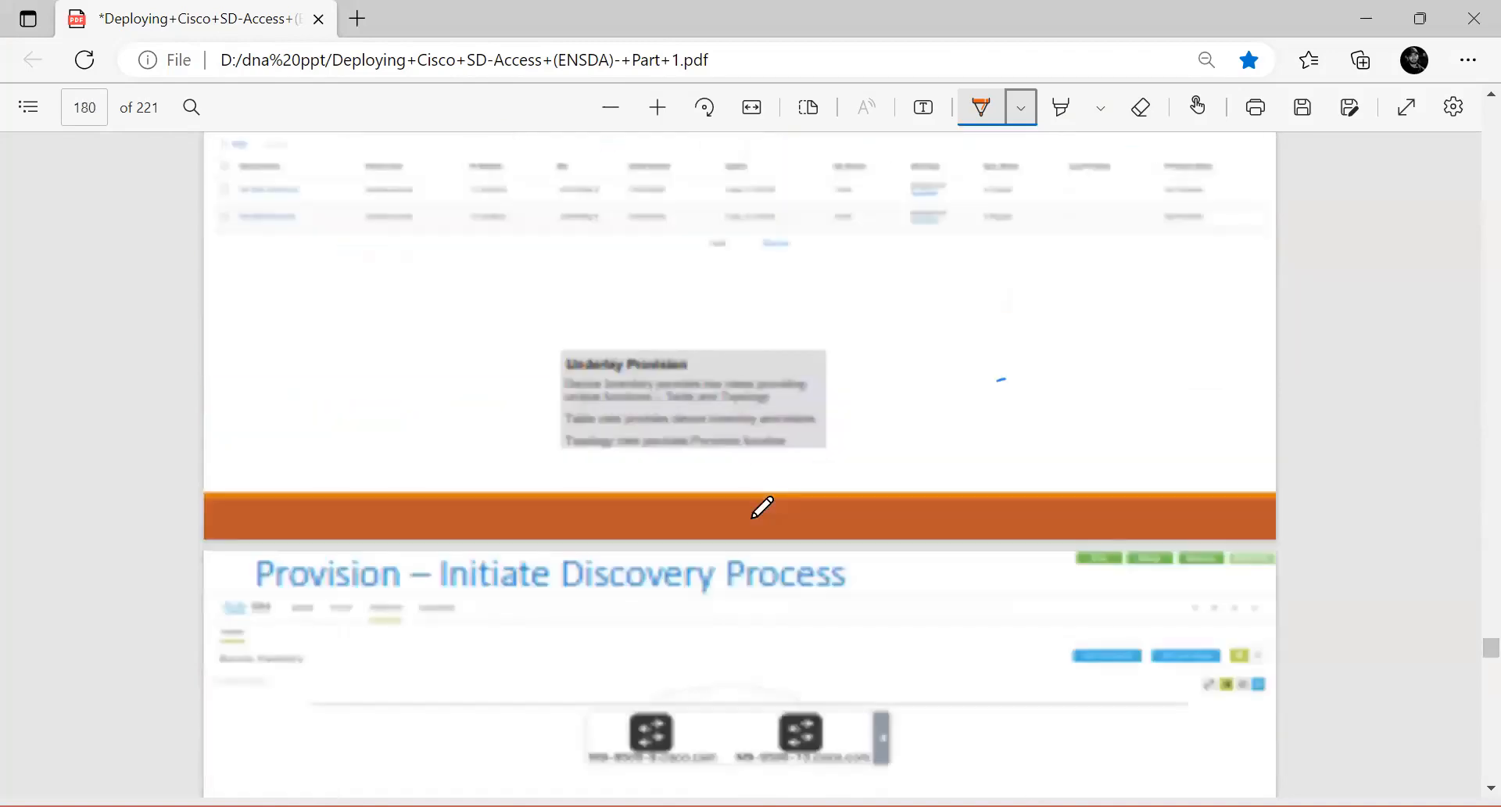
{"action": "scroll", "coordinate": [761, 506], "scroll_direction": "down", "scroll_amount": 20}
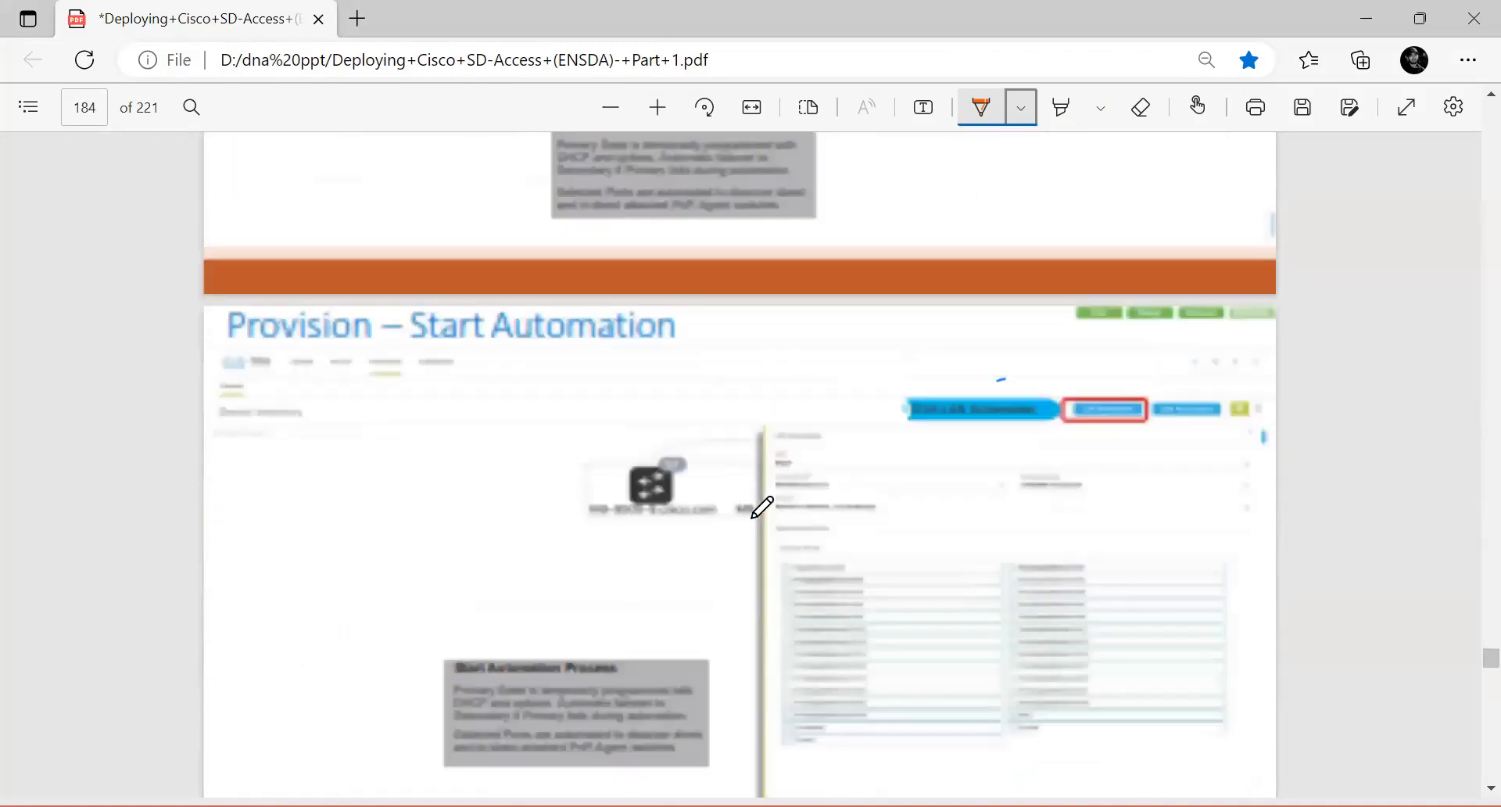
{"action": "scroll", "coordinate": [762, 506], "scroll_direction": "up", "scroll_amount": 20}
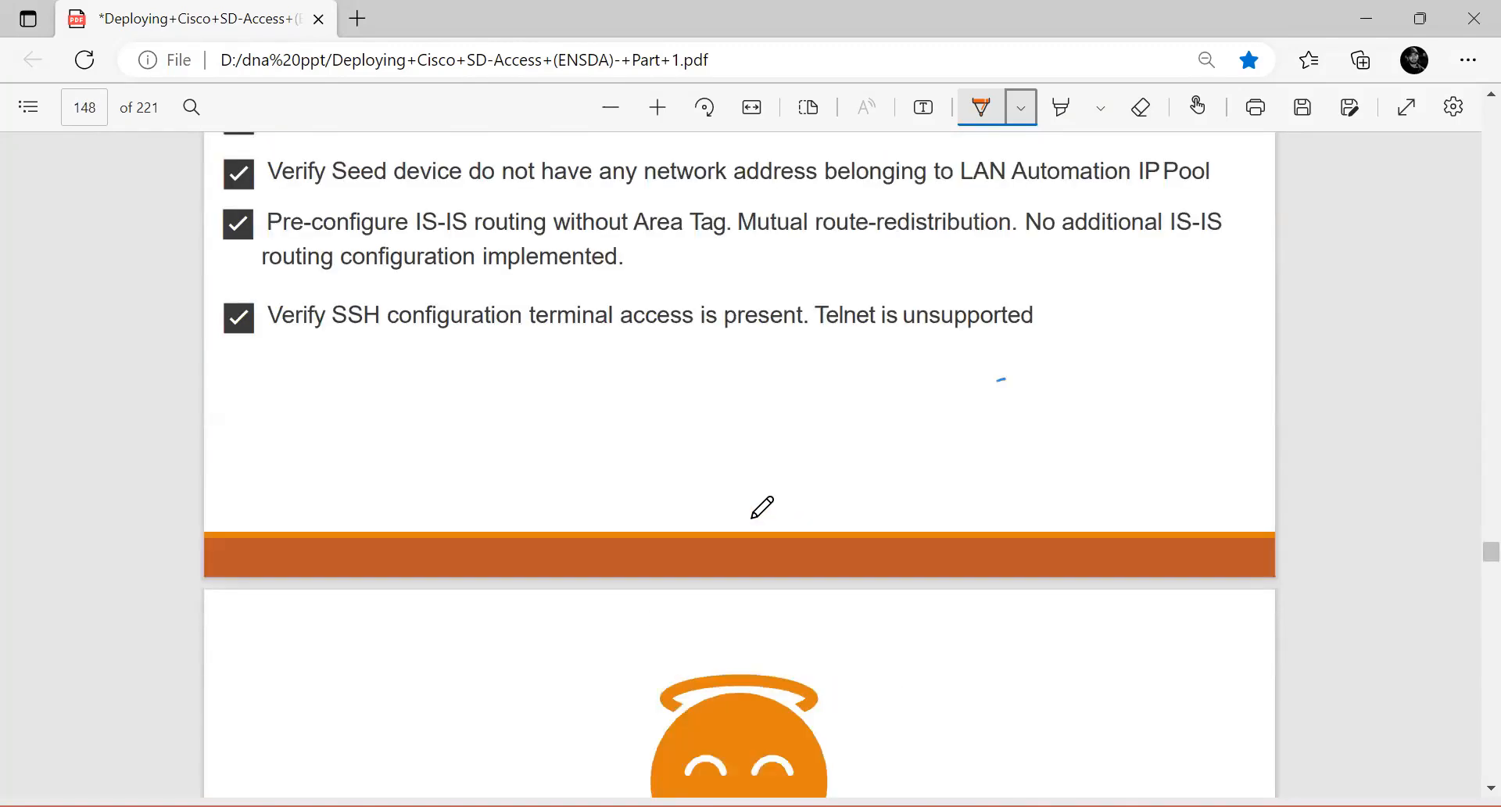
{"action": "scroll", "coordinate": [761, 507], "scroll_direction": "up", "scroll_amount": 10}
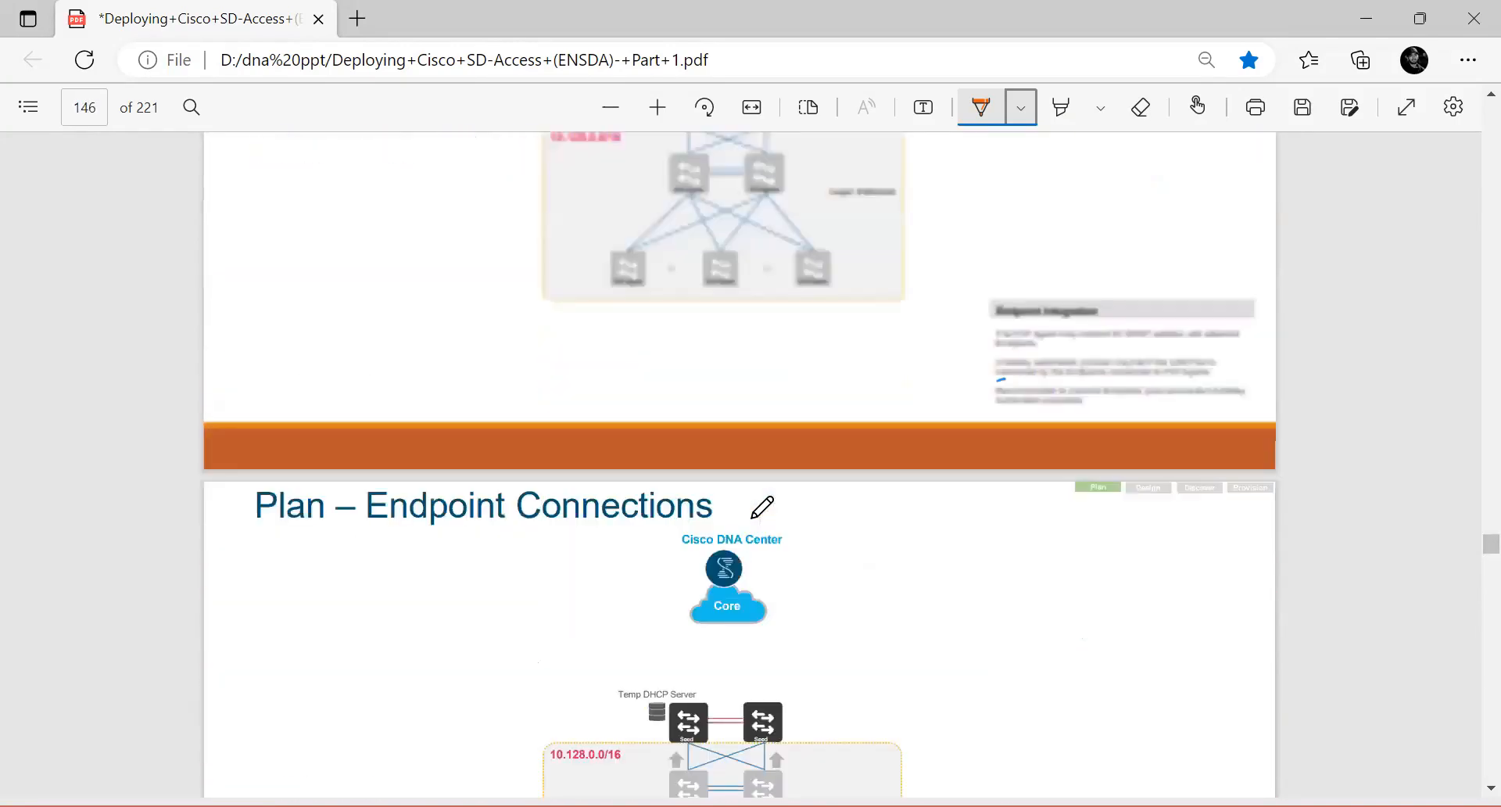
{"action": "scroll", "coordinate": [762, 506], "scroll_direction": "up", "scroll_amount": 15}
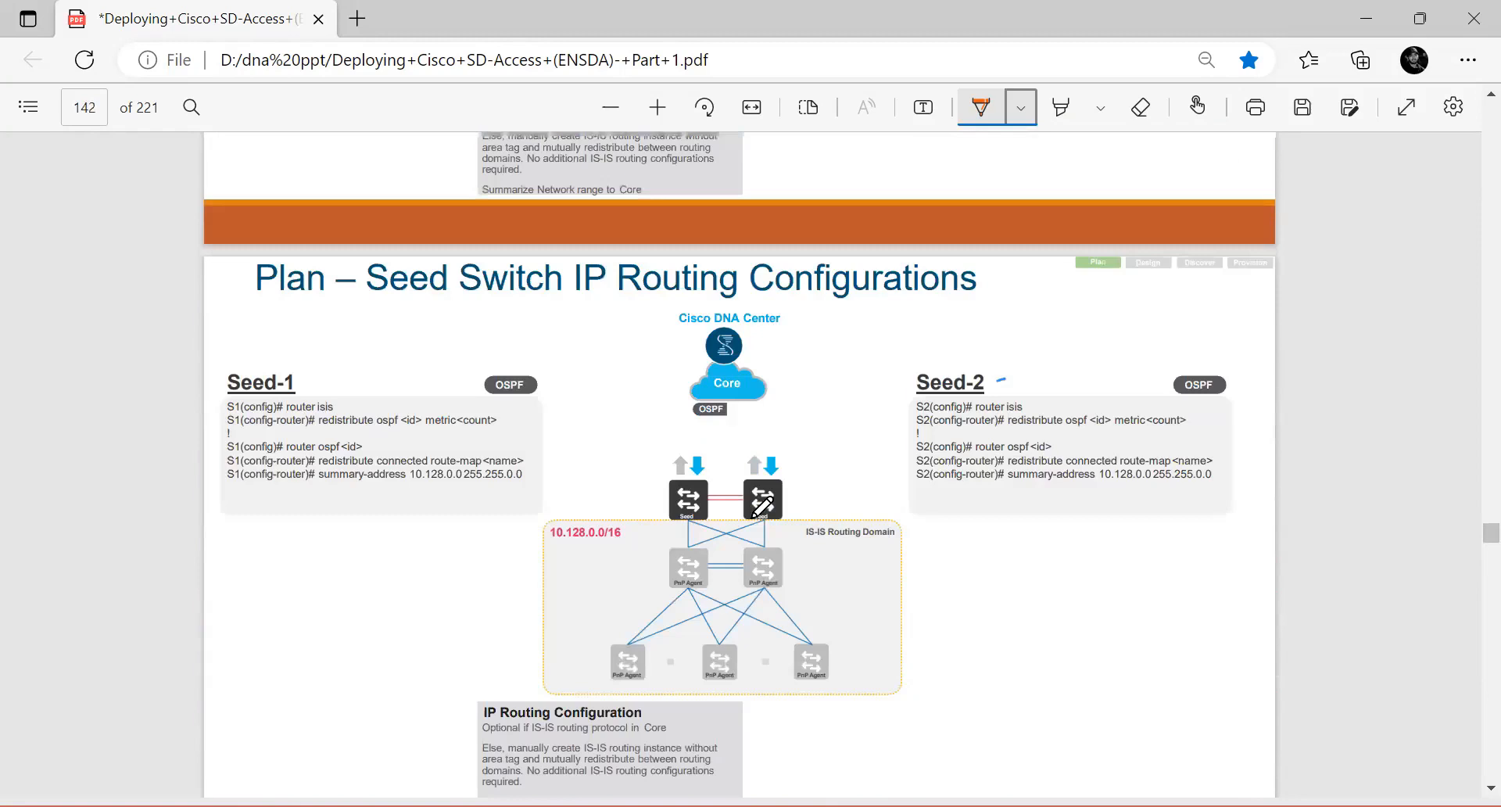
{"action": "scroll", "coordinate": [756, 509], "scroll_direction": "up", "scroll_amount": 20}
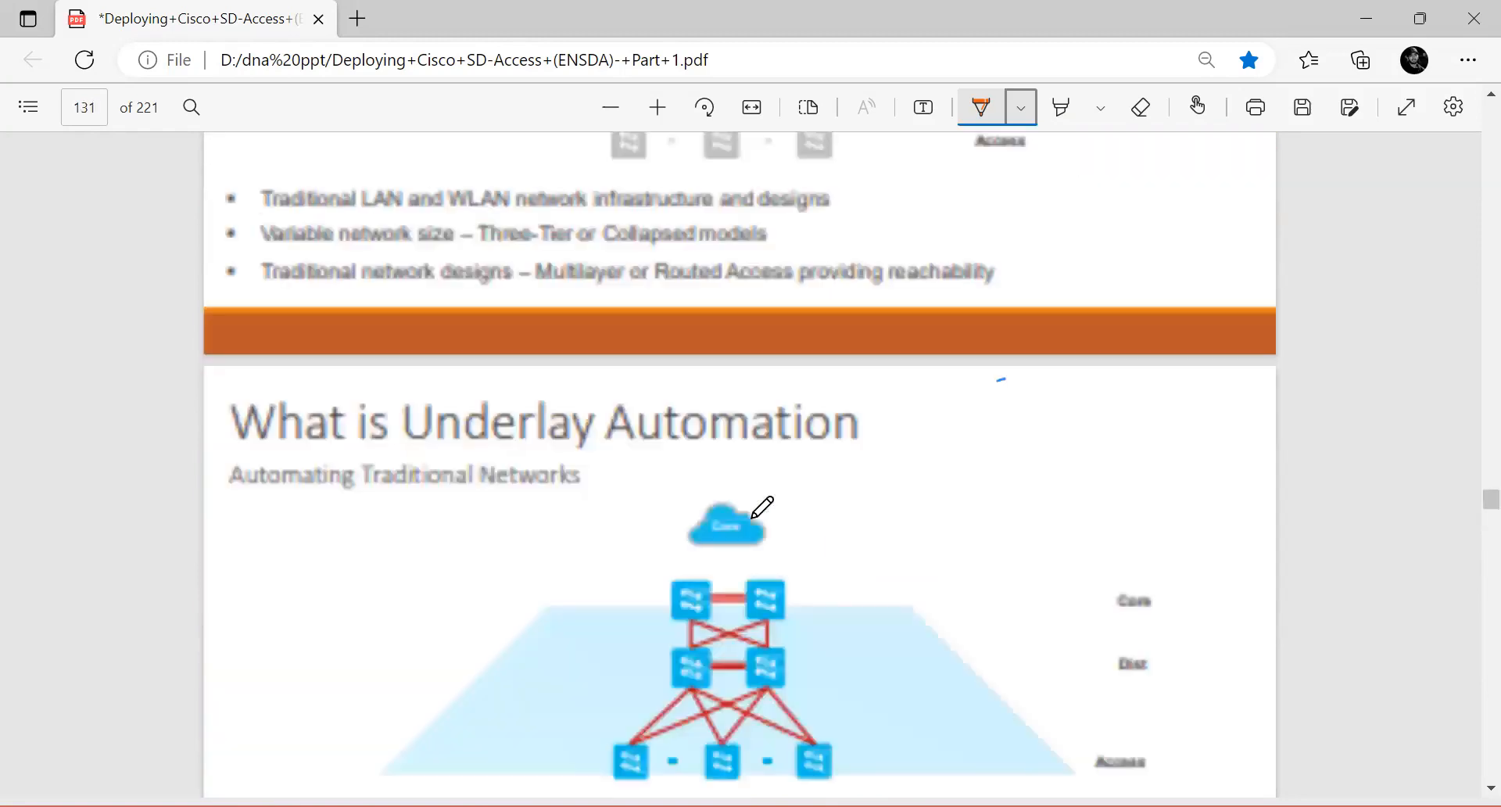
{"action": "scroll", "coordinate": [761, 508], "scroll_direction": "up", "scroll_amount": 15}
{"action": "scroll", "coordinate": [761, 508], "scroll_direction": "up", "scroll_amount": 15}
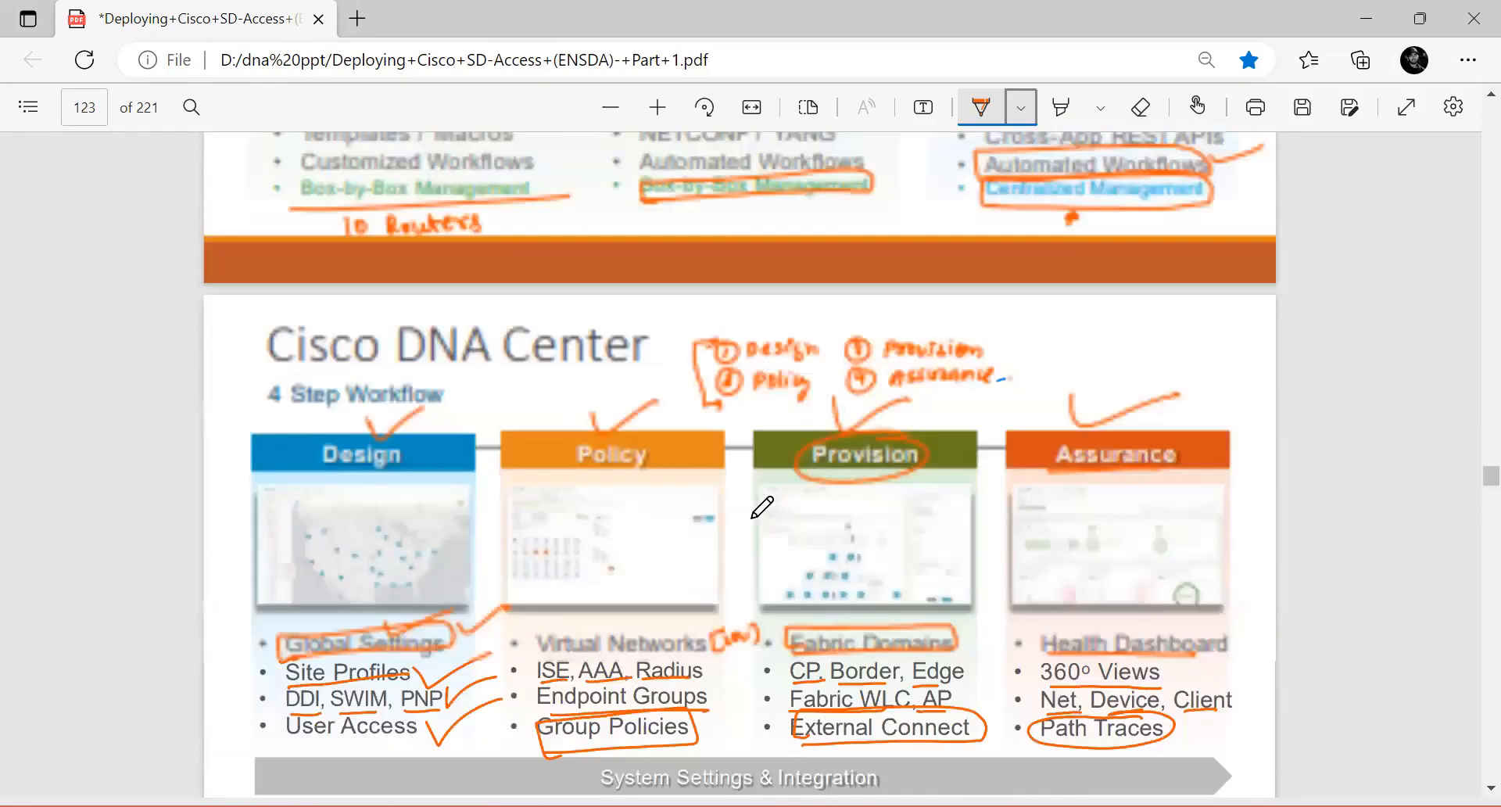
{"action": "scroll", "coordinate": [761, 508], "scroll_direction": "up", "scroll_amount": 10}
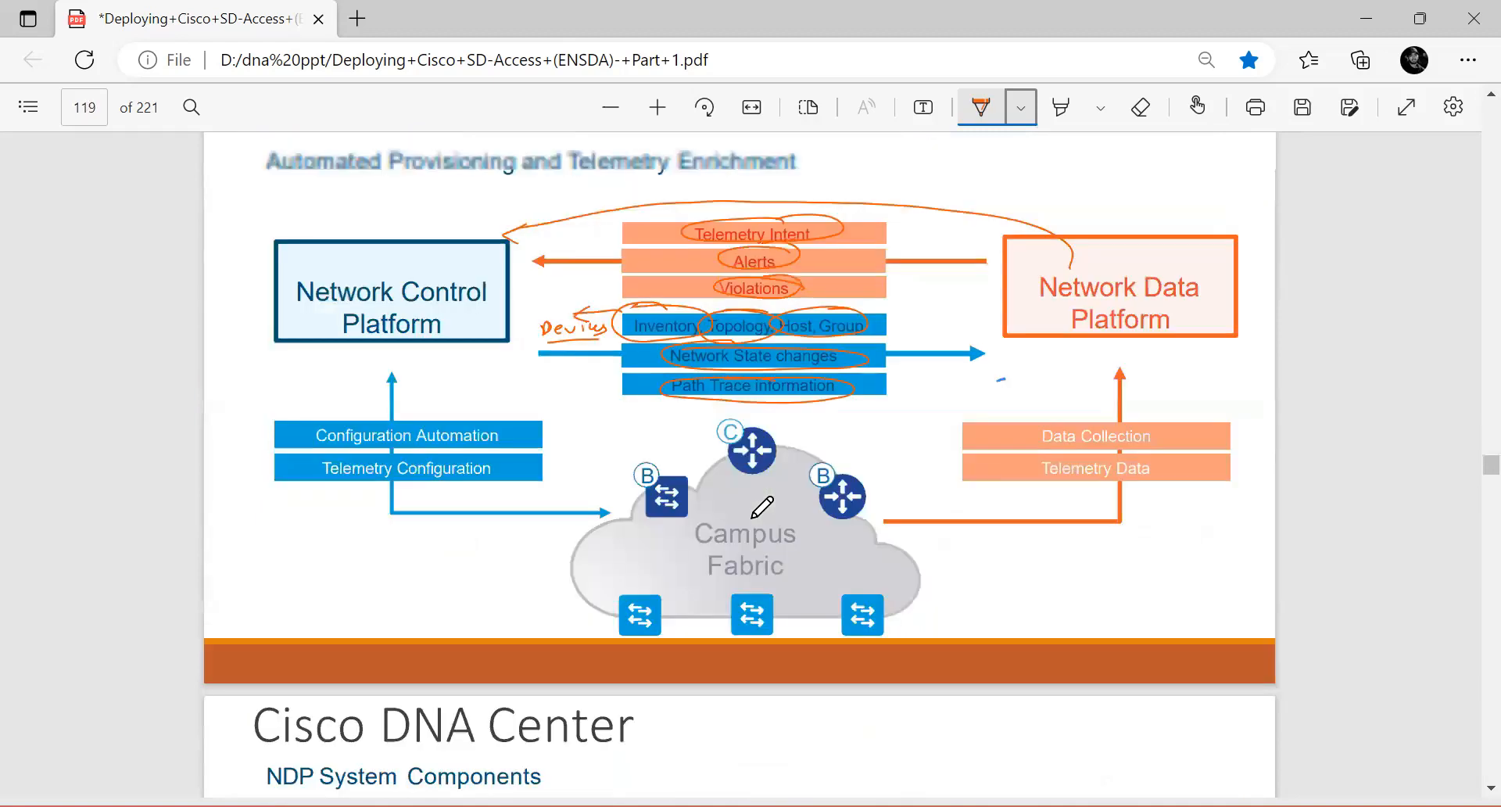
{"action": "scroll", "coordinate": [762, 507], "scroll_direction": "up", "scroll_amount": 10}
{"action": "scroll", "coordinate": [762, 507], "scroll_direction": "up", "scroll_amount": 5}
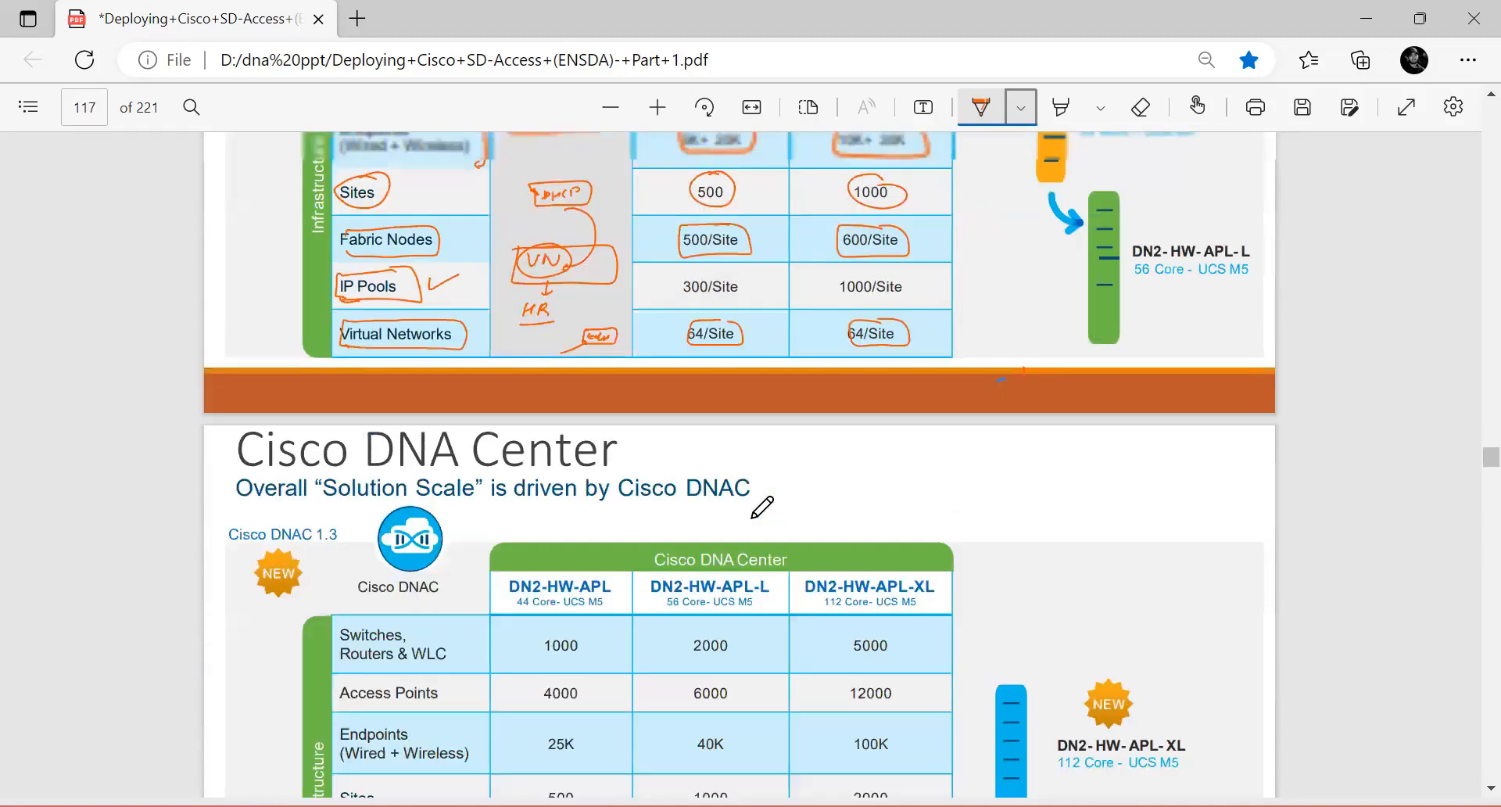
Step: Scroll through the course PDF from the solution scale tables to the Cisco DNA Center 4 Step Workflow slide
{"action": "scroll", "coordinate": [762, 508], "scroll_direction": "up", "scroll_amount": 10}
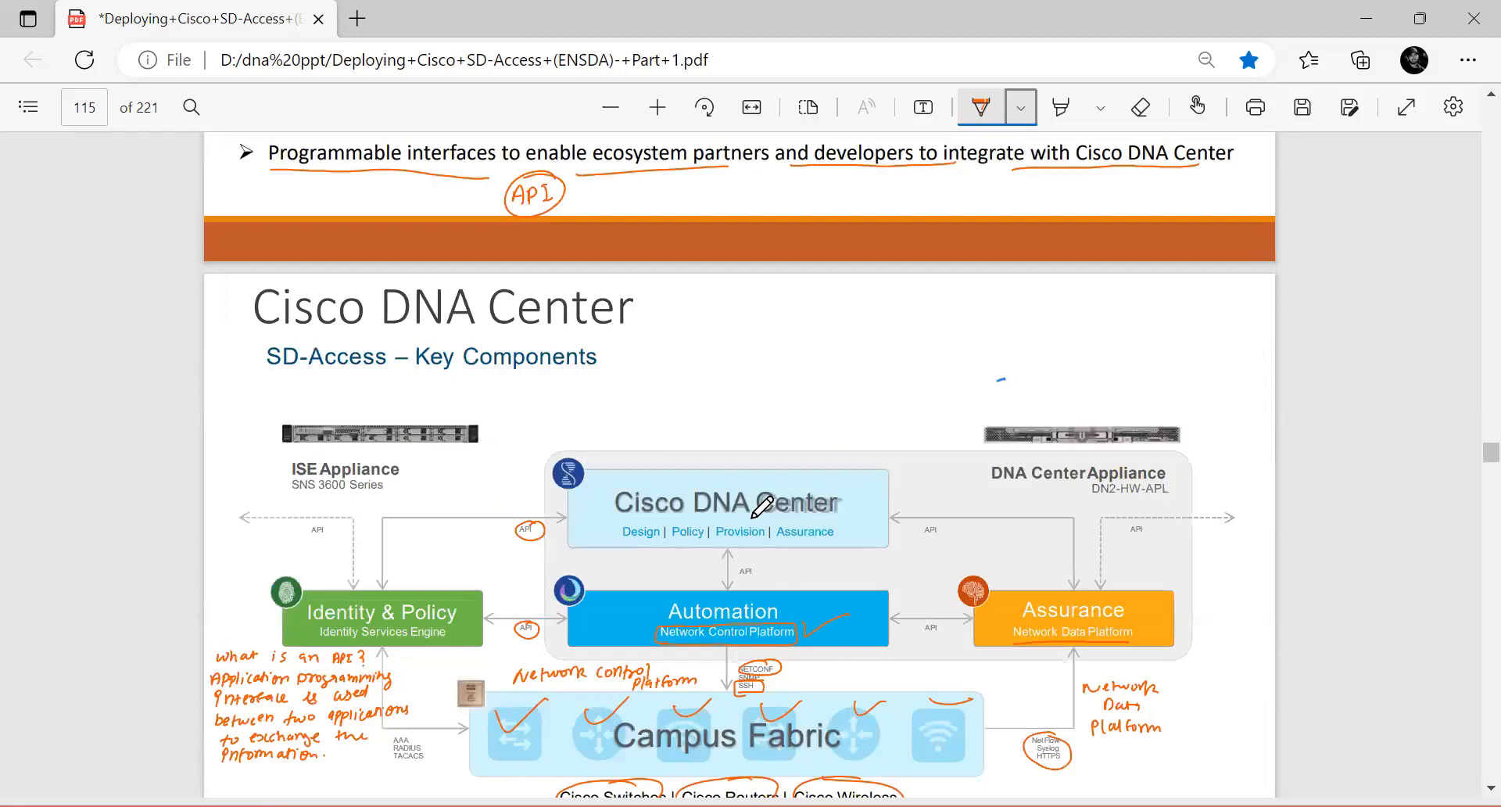
{"action": "scroll", "coordinate": [761, 507], "scroll_direction": "down", "scroll_amount": 4}
{"action": "scroll", "coordinate": [762, 507], "scroll_direction": "down", "scroll_amount": 8}
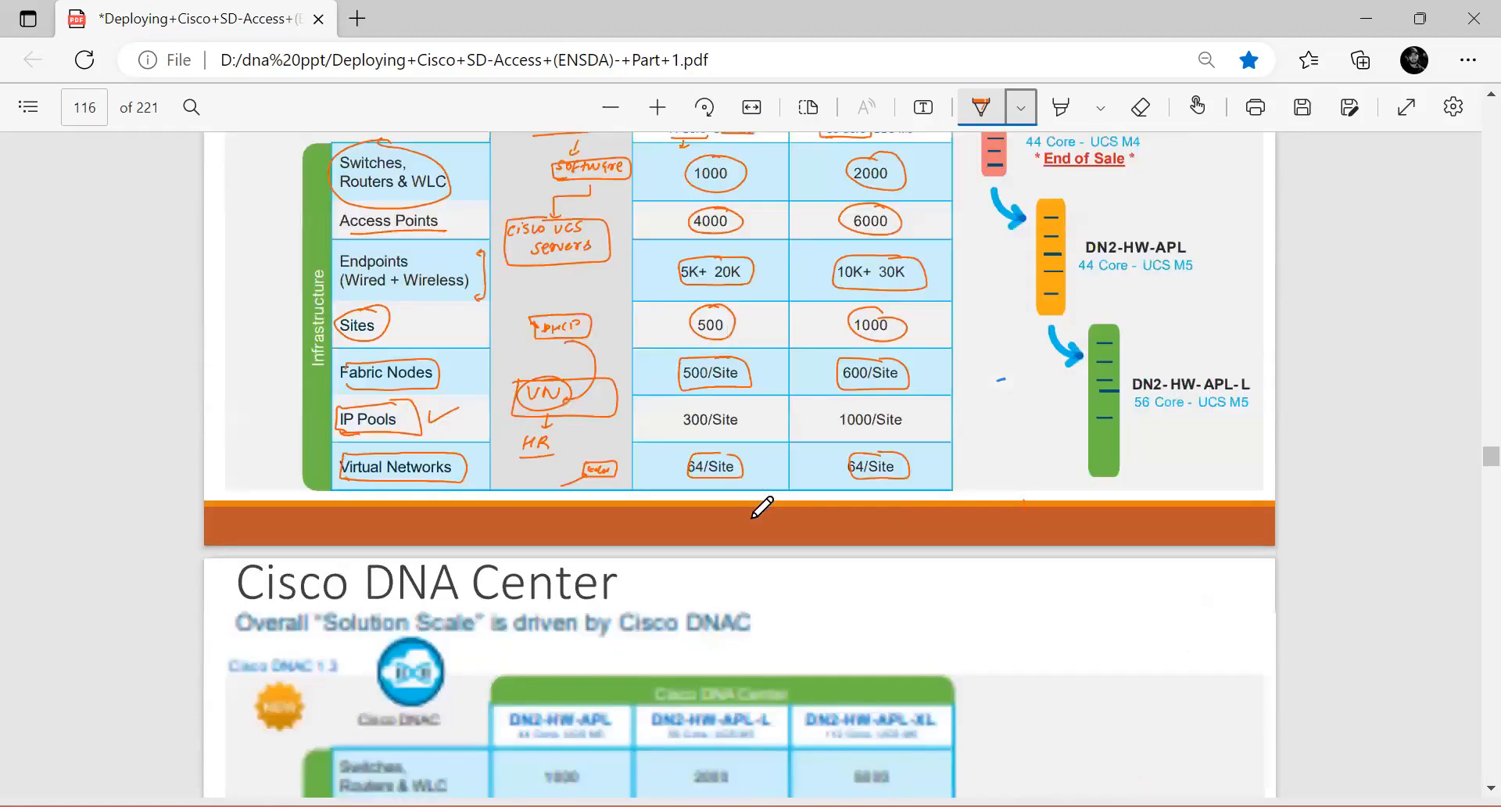
{"action": "scroll", "coordinate": [761, 507], "scroll_direction": "down", "scroll_amount": 15}
{"action": "scroll", "coordinate": [762, 508], "scroll_direction": "down", "scroll_amount": 13}
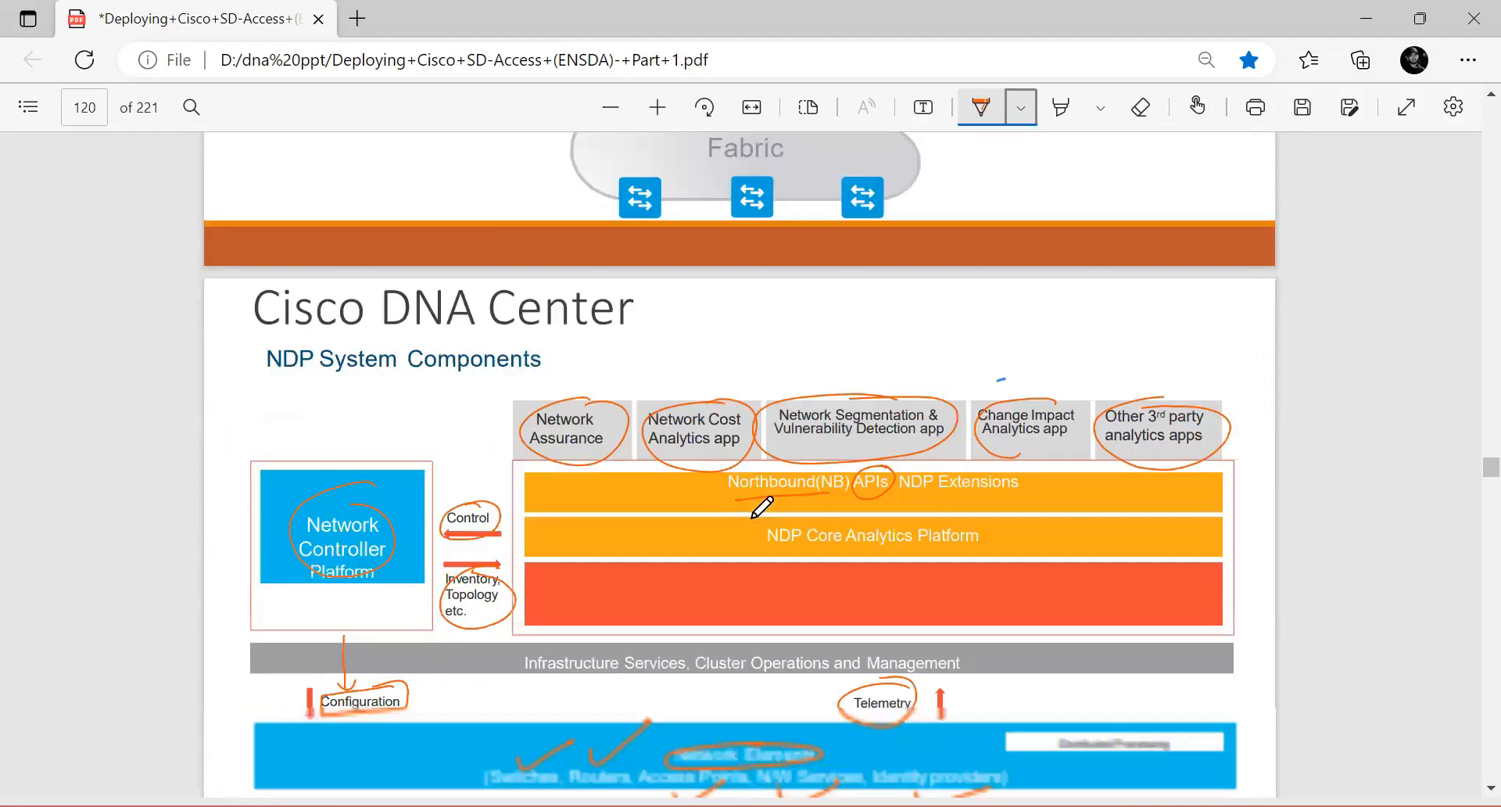
{"action": "scroll", "coordinate": [761, 507], "scroll_direction": "down", "scroll_amount": 10}
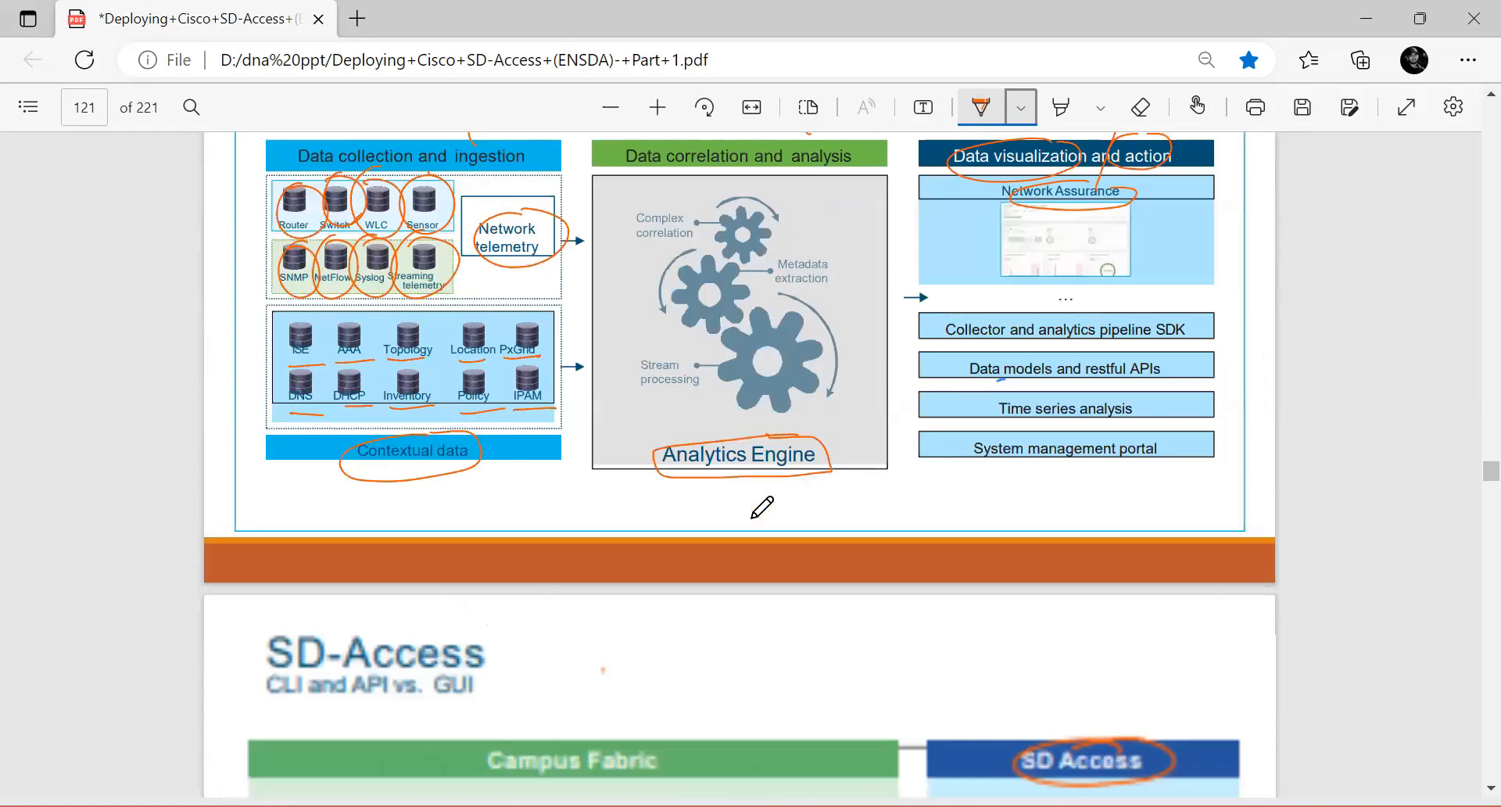
{"action": "scroll", "coordinate": [761, 507], "scroll_direction": "down", "scroll_amount": 1}
{"action": "scroll", "coordinate": [761, 507], "scroll_direction": "down", "scroll_amount": 4}
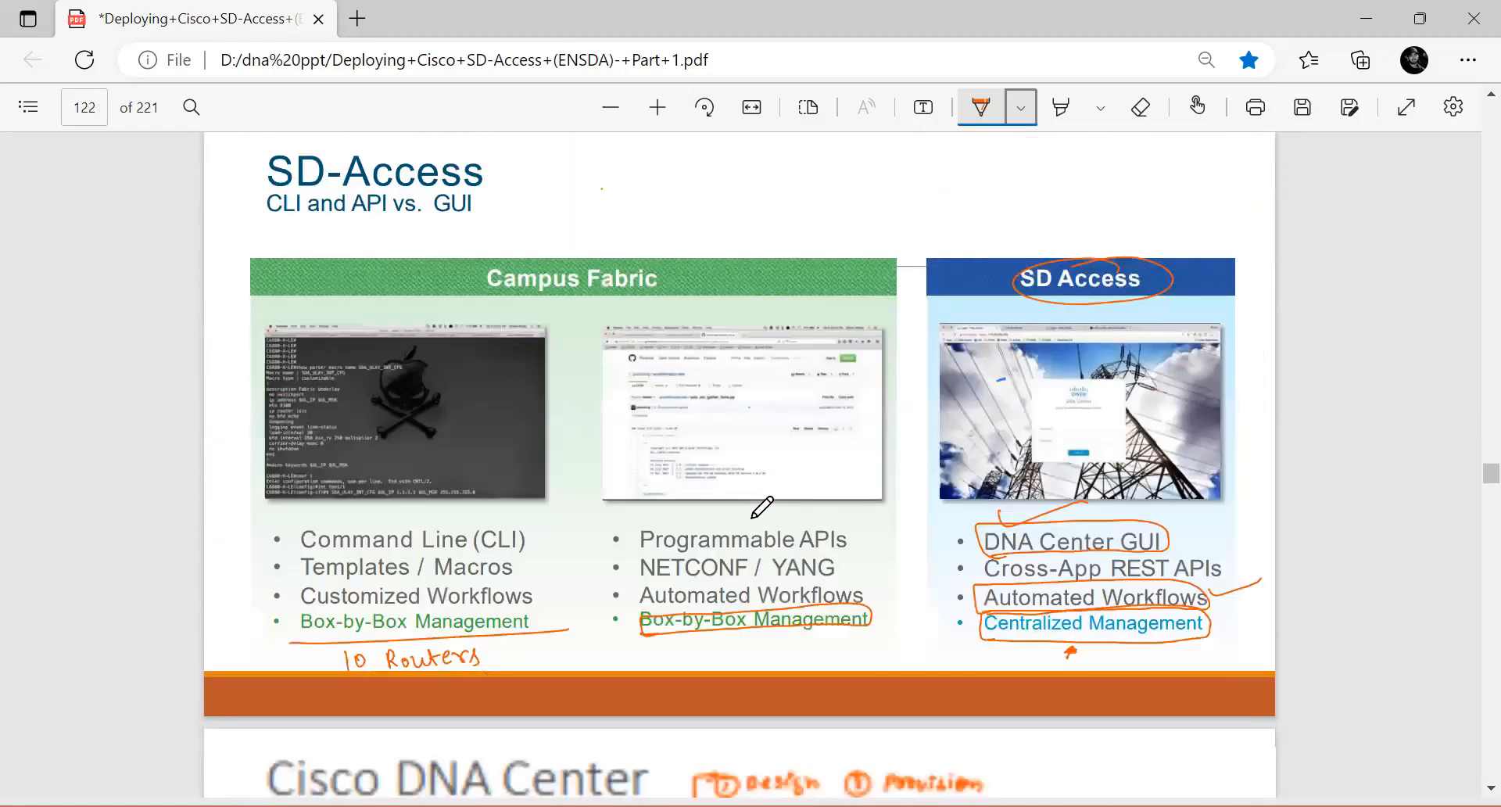
{"action": "scroll", "coordinate": [690, 368], "scroll_direction": "down", "scroll_amount": 5}
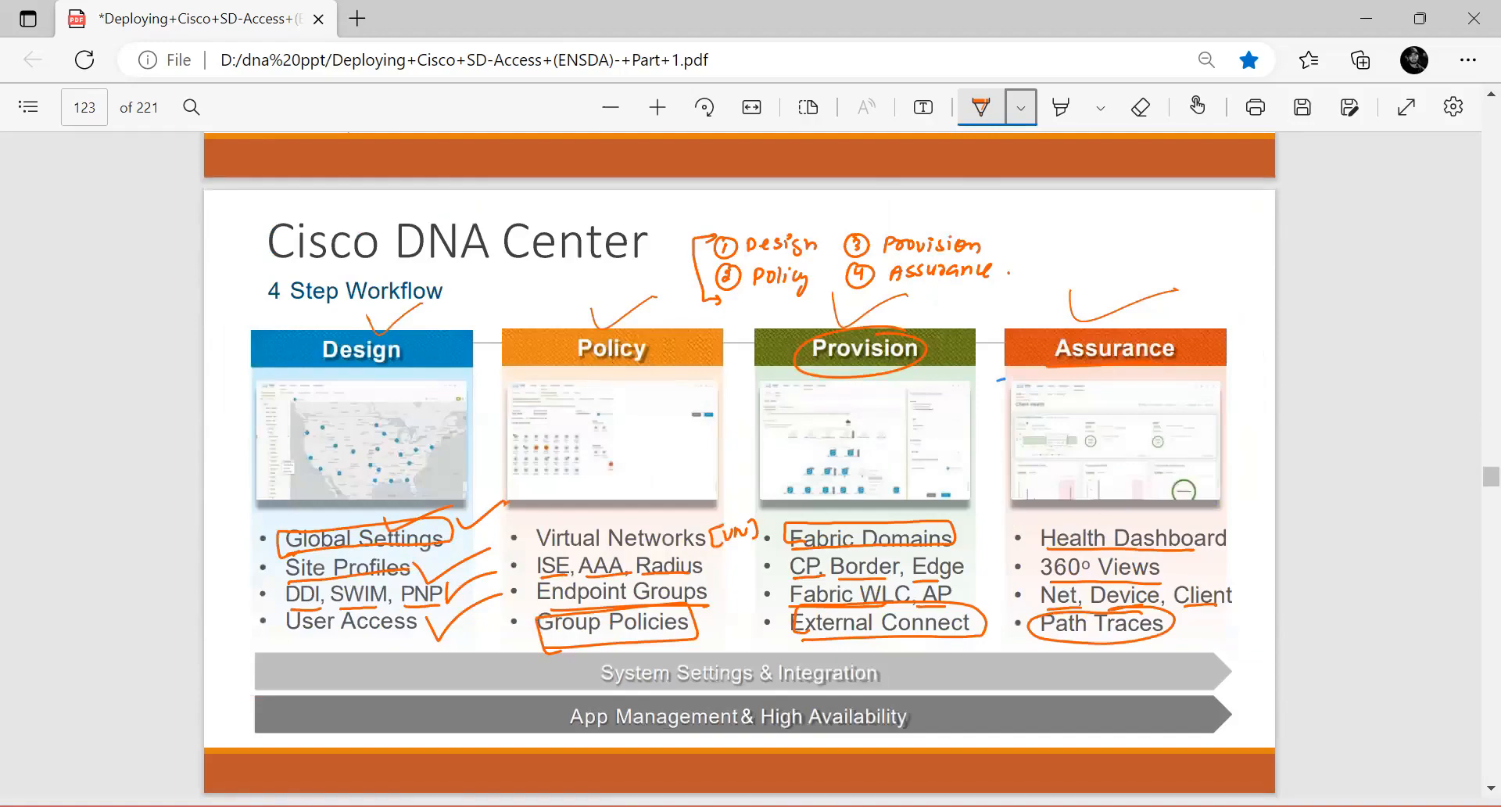
Step: Switch to Paint and add the title text "DNA Center BOX" on a blank part of the canvas
{"action": "key", "text": "alt+Tab"}
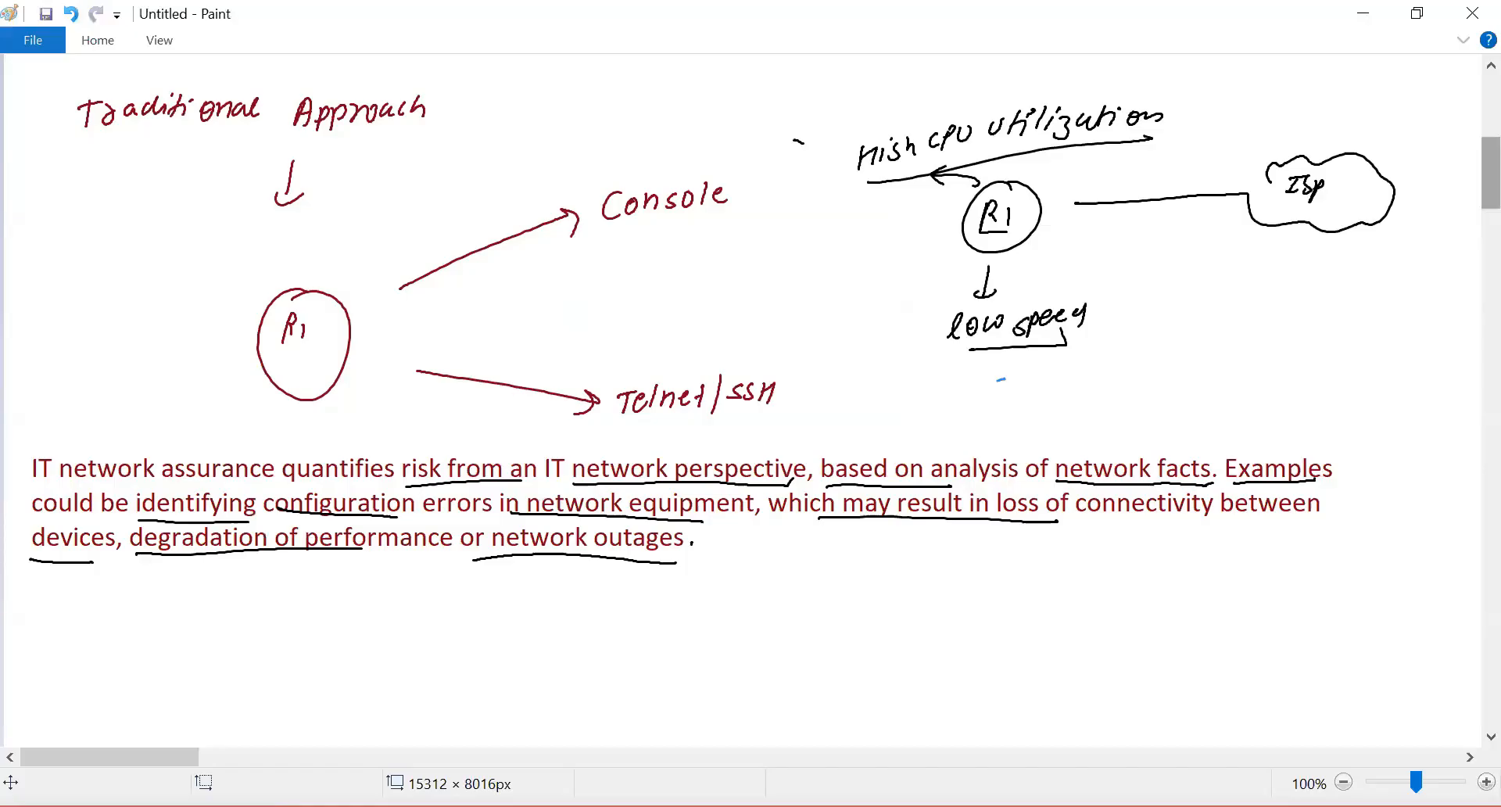
{"action": "scroll", "coordinate": [1000, 380], "scroll_direction": "down", "scroll_amount": 8}
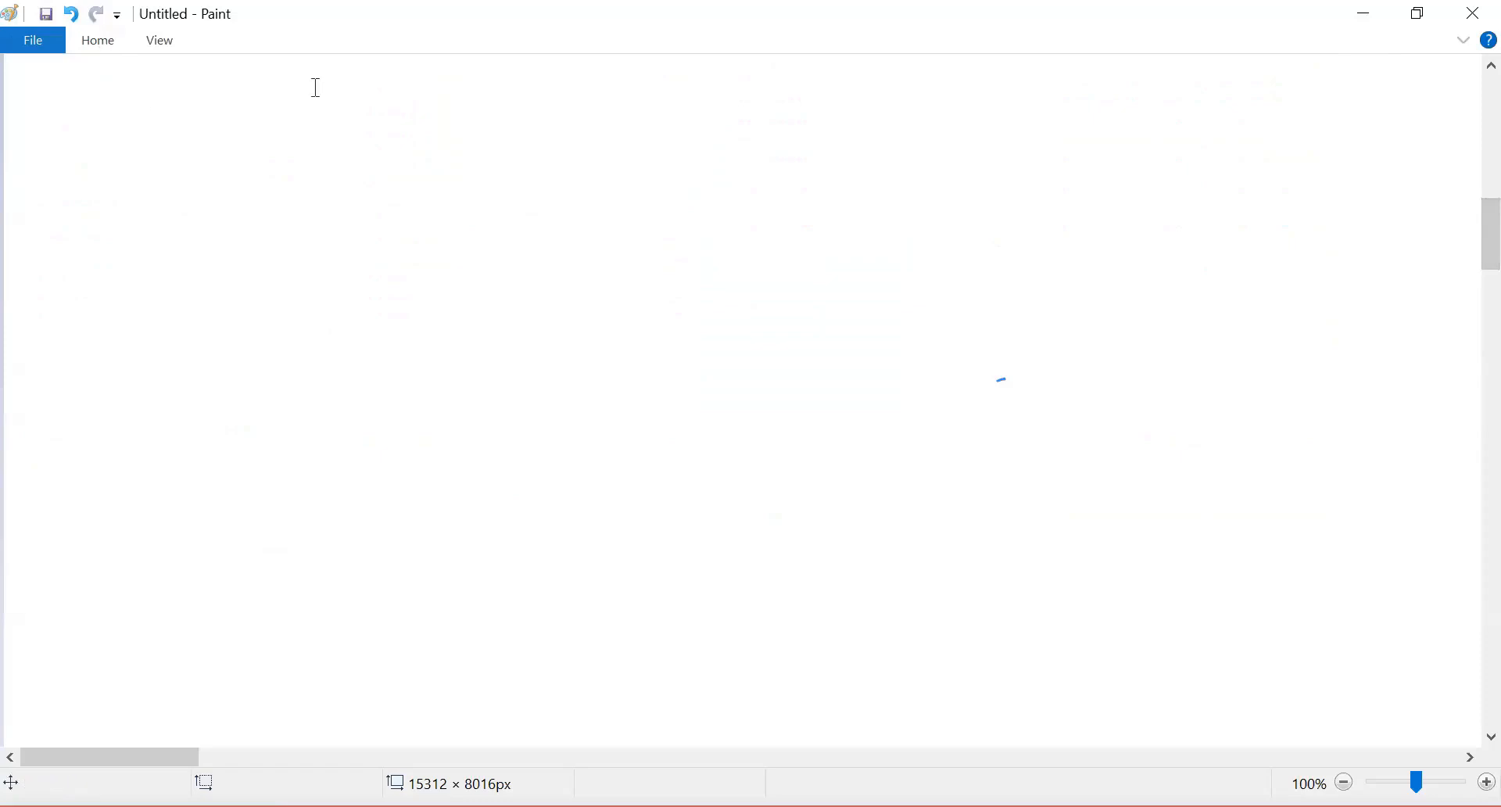
{"action": "left_click_drag", "start_coordinate": [32, 97], "coordinate": [1091, 372]}
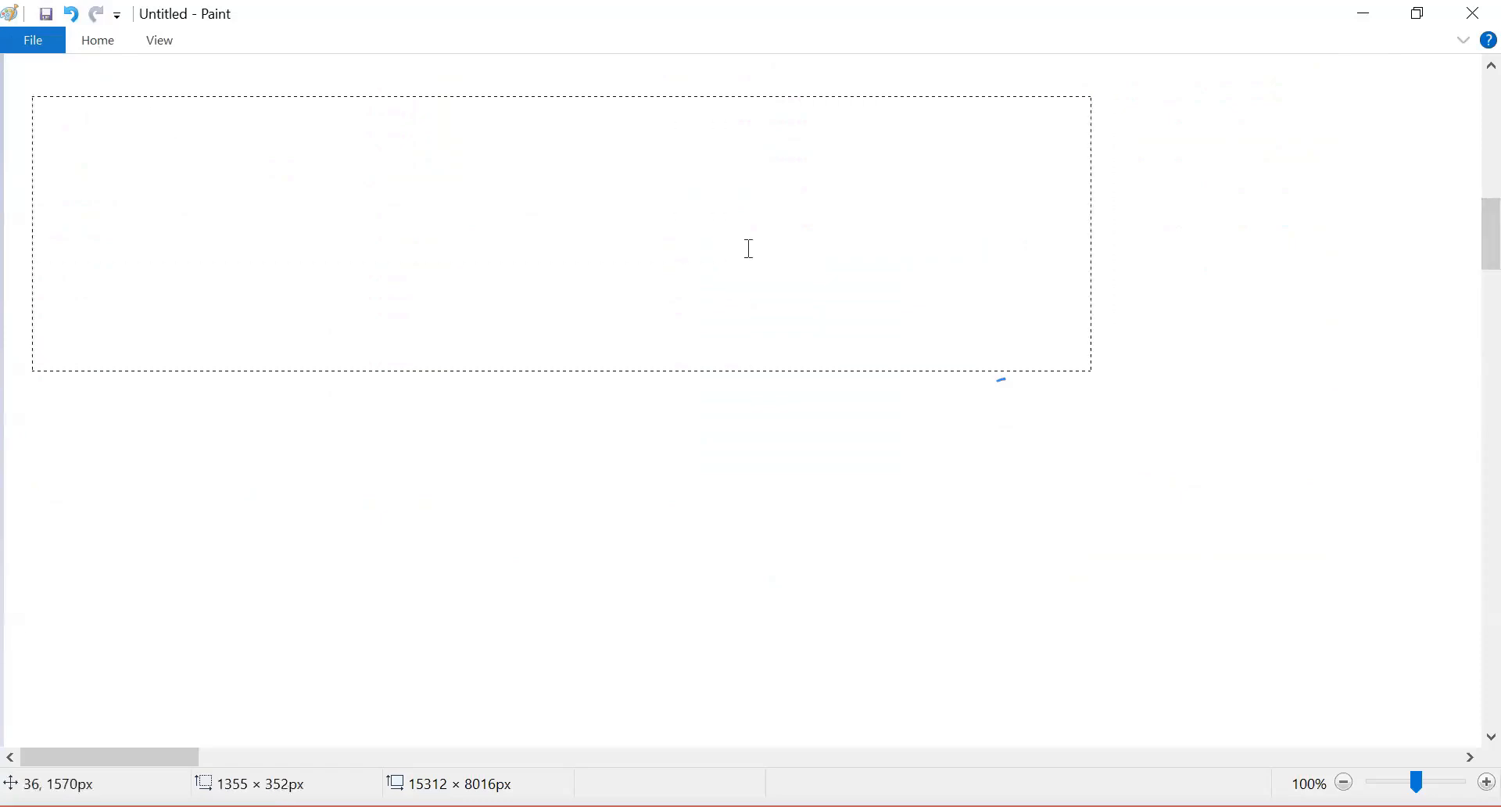
{"action": "type", "text": "DNA Center BOX"}
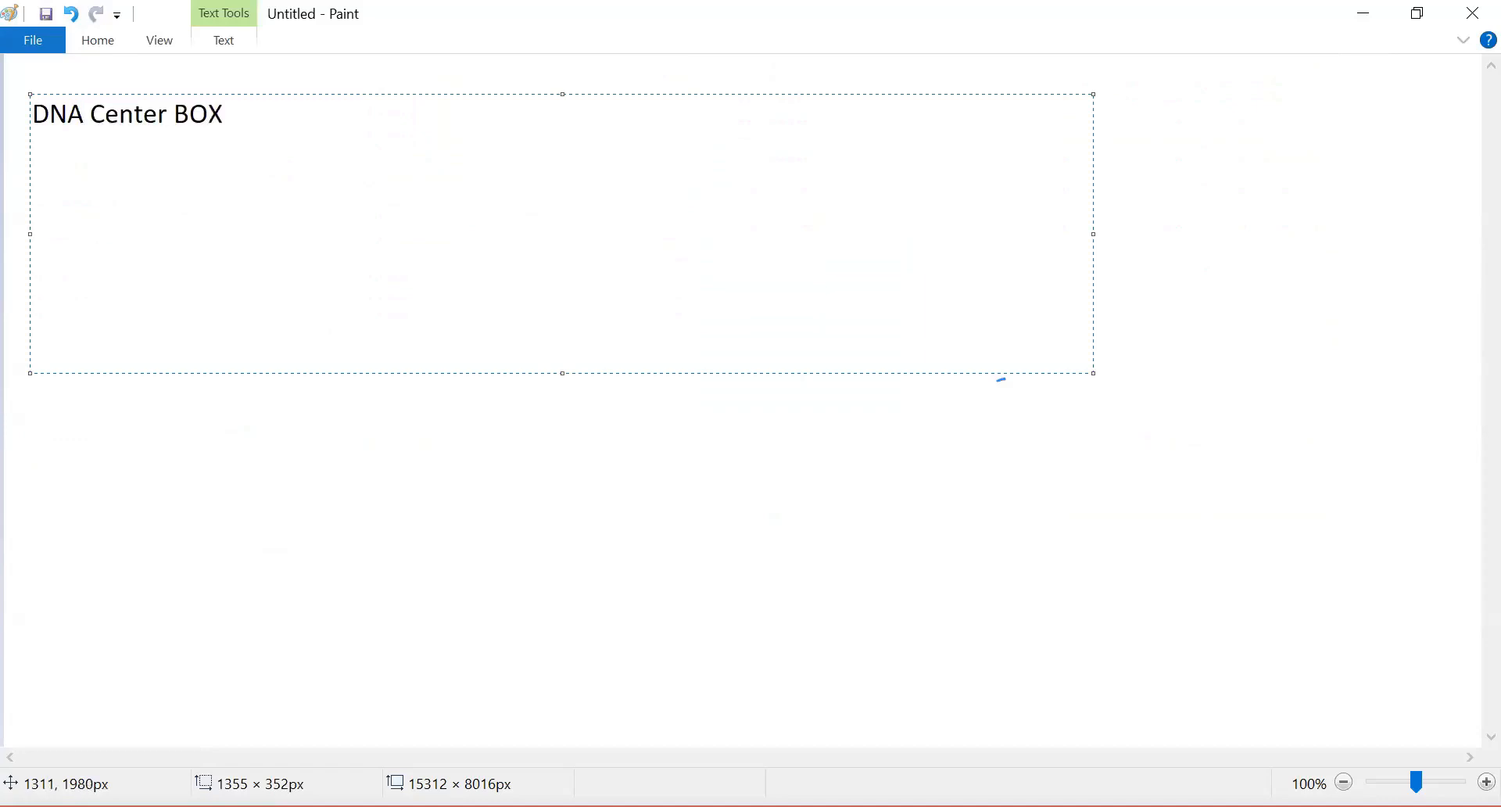
{"action": "left_click", "coordinate": [653, 501]}
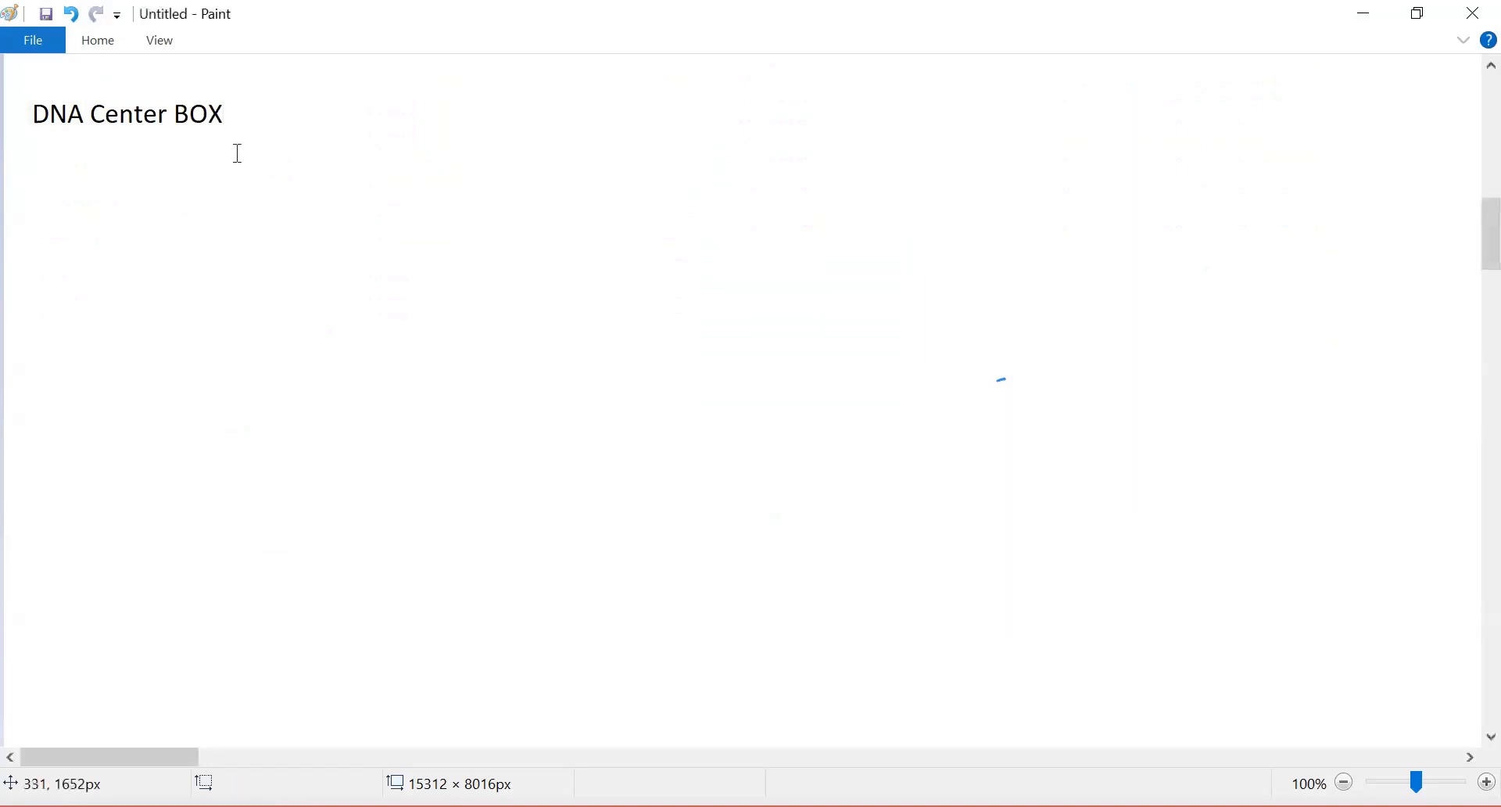
Step: Draw a large black rectangle about 695 × 255 px below the DNA Center BOX title
{"action": "left_click", "coordinate": [96, 55]}
{"action": "left_click", "coordinate": [96, 43]}
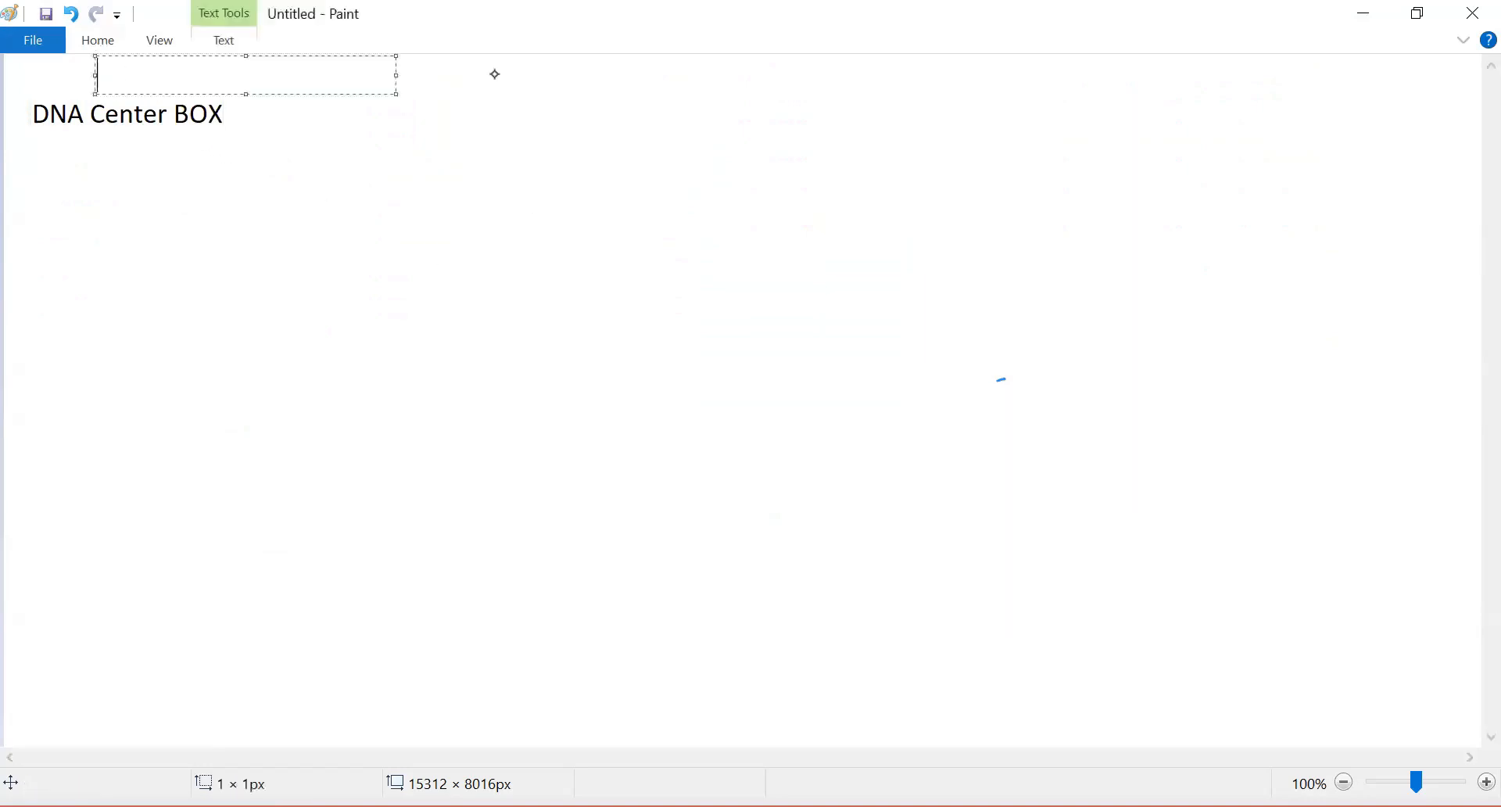
{"action": "left_click_drag", "start_coordinate": [365, 181], "coordinate": [908, 380]}
{"action": "left_click_drag", "start_coordinate": [765, 316], "coordinate": [750, 301]}
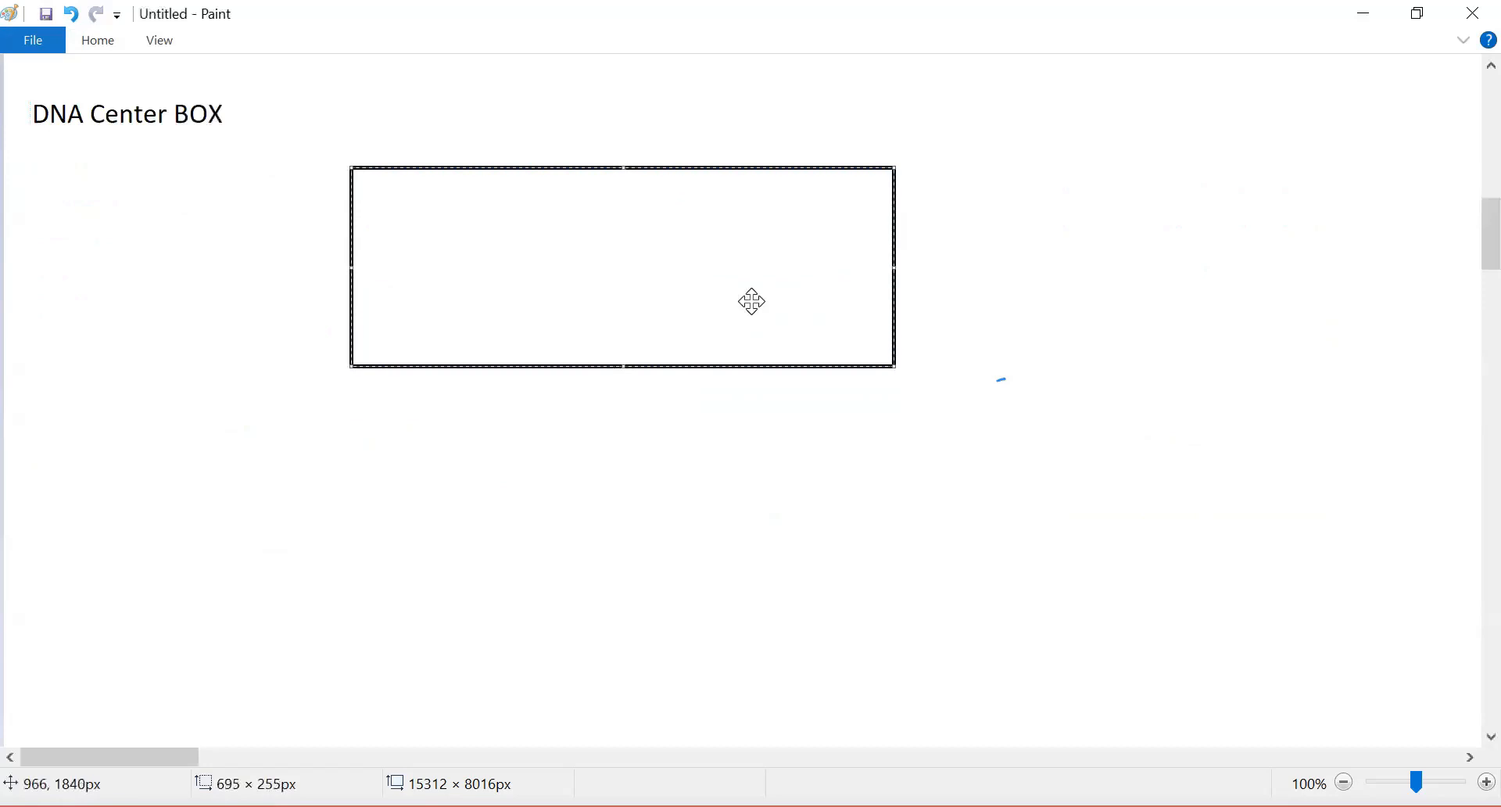
{"action": "left_click", "coordinate": [98, 39]}
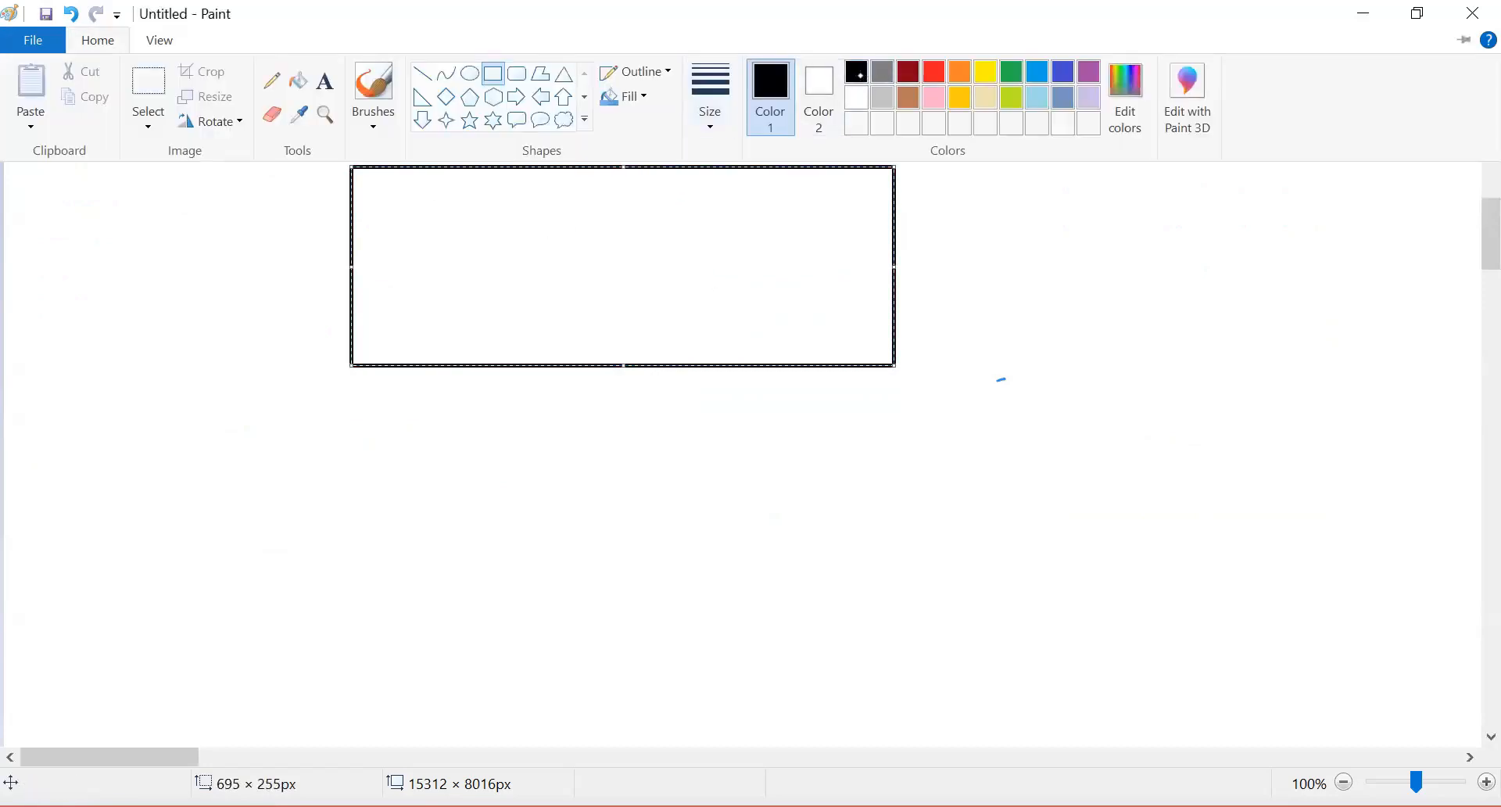
Step: Draw five small dark red rectangles in a row along the bottom inside the large rectangle
{"action": "left_click", "coordinate": [251, 234]}
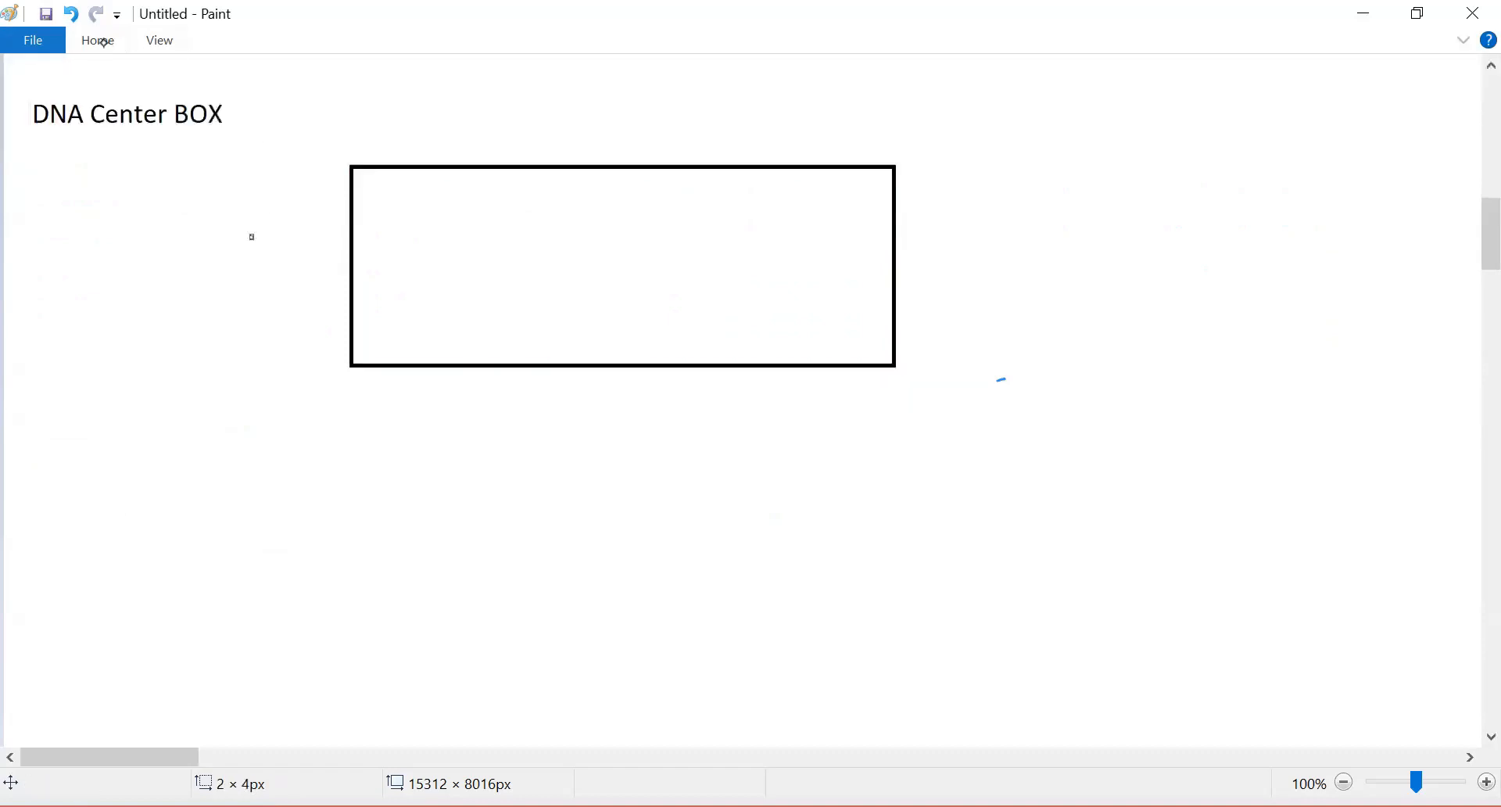
{"action": "mouse_move", "coordinate": [388, 286]}
{"action": "left_mouse_down"}
{"action": "mouse_move", "coordinate": [447, 328]}
{"action": "mouse_move", "coordinate": [558, 329]}
{"action": "mouse_move", "coordinate": [527, 311]}
{"action": "mouse_move", "coordinate": [527, 329]}
{"action": "mouse_move", "coordinate": [529, 282]}
{"action": "left_mouse_up"}
{"action": "mouse_move", "coordinate": [623, 281]}
{"action": "left_mouse_down"}
{"action": "mouse_move", "coordinate": [684, 322]}
{"action": "mouse_move", "coordinate": [799, 325]}
{"action": "mouse_move", "coordinate": [748, 300]}
{"action": "mouse_move", "coordinate": [876, 325]}
{"action": "left_mouse_up"}
{"action": "left_click", "coordinate": [532, 198]}
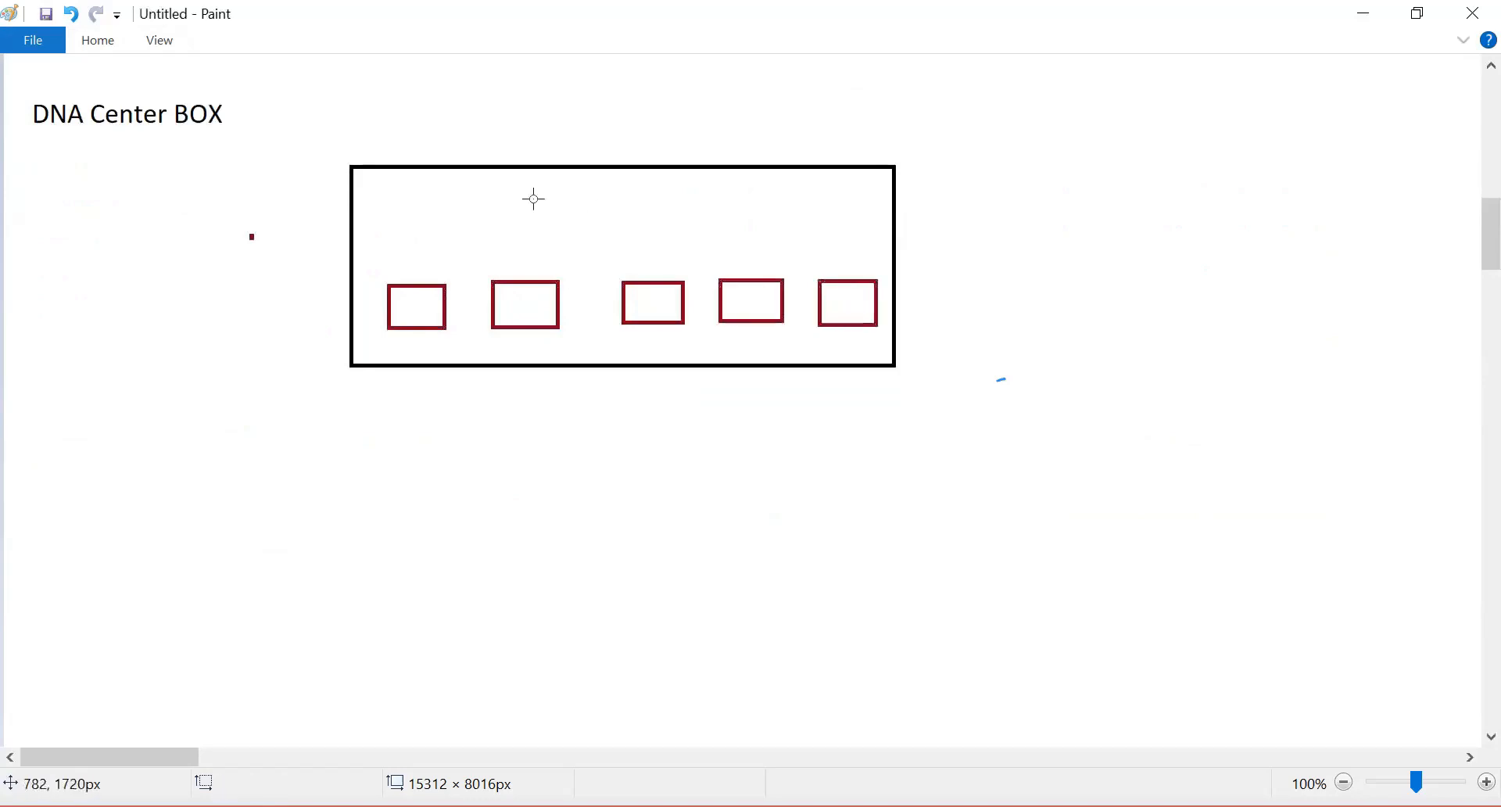
Step: Brush black downward arrows from each of the five small rectangles, undoing the stray dots
{"action": "left_click", "coordinate": [93, 40]}
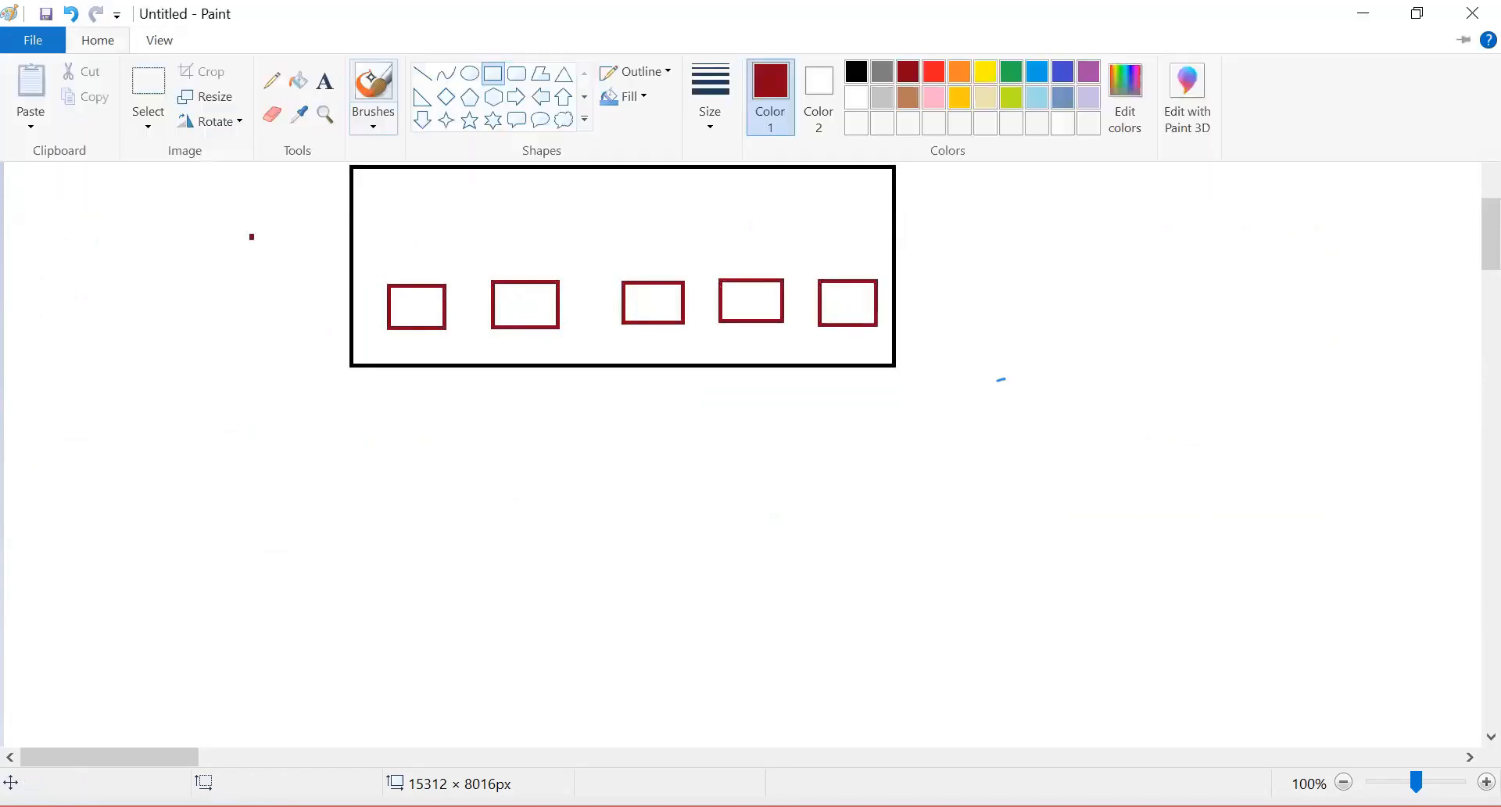
{"action": "left_click", "coordinate": [371, 77]}
{"action": "left_click", "coordinate": [97, 40]}
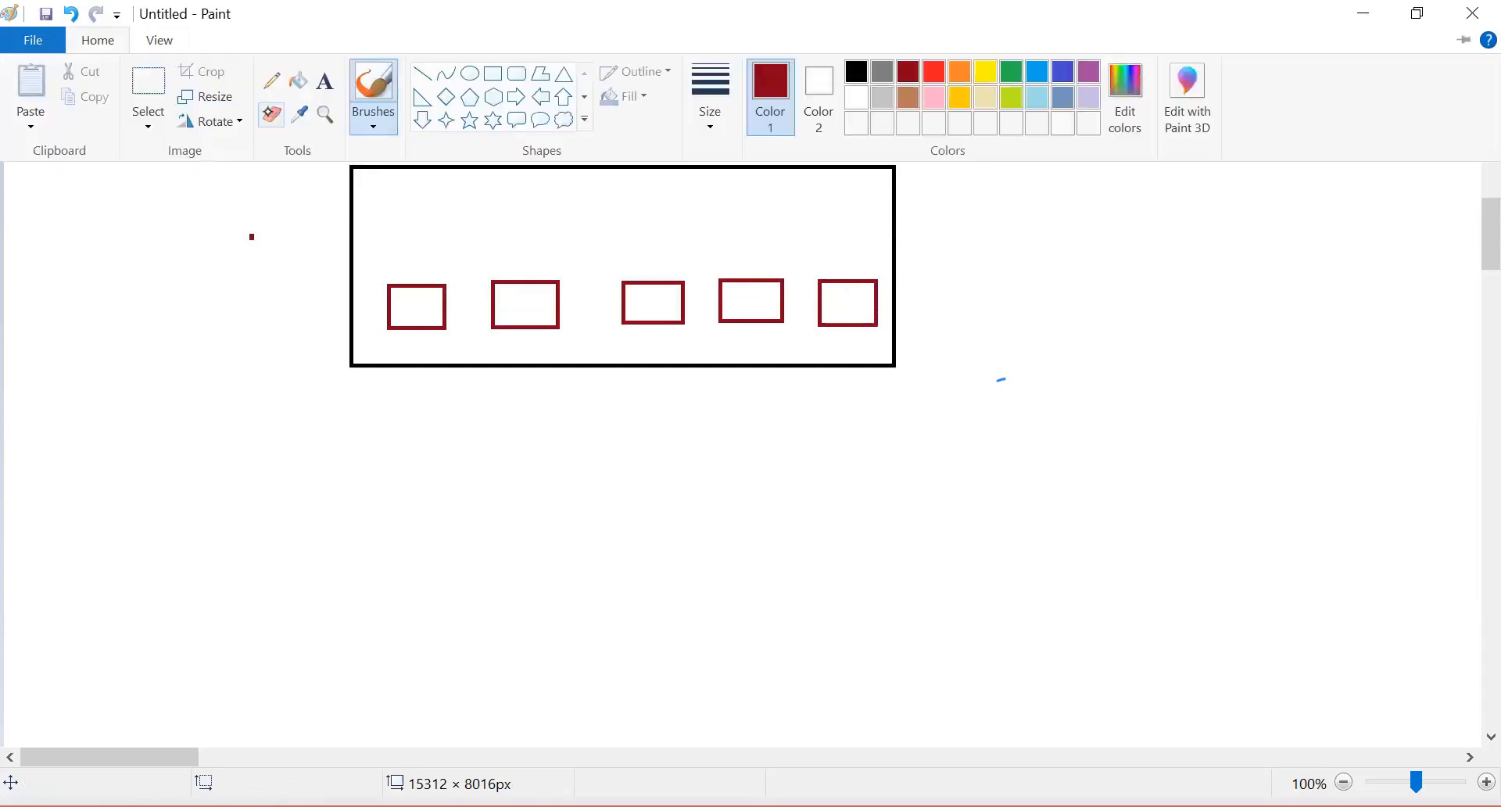
{"action": "left_click", "coordinate": [91, 41]}
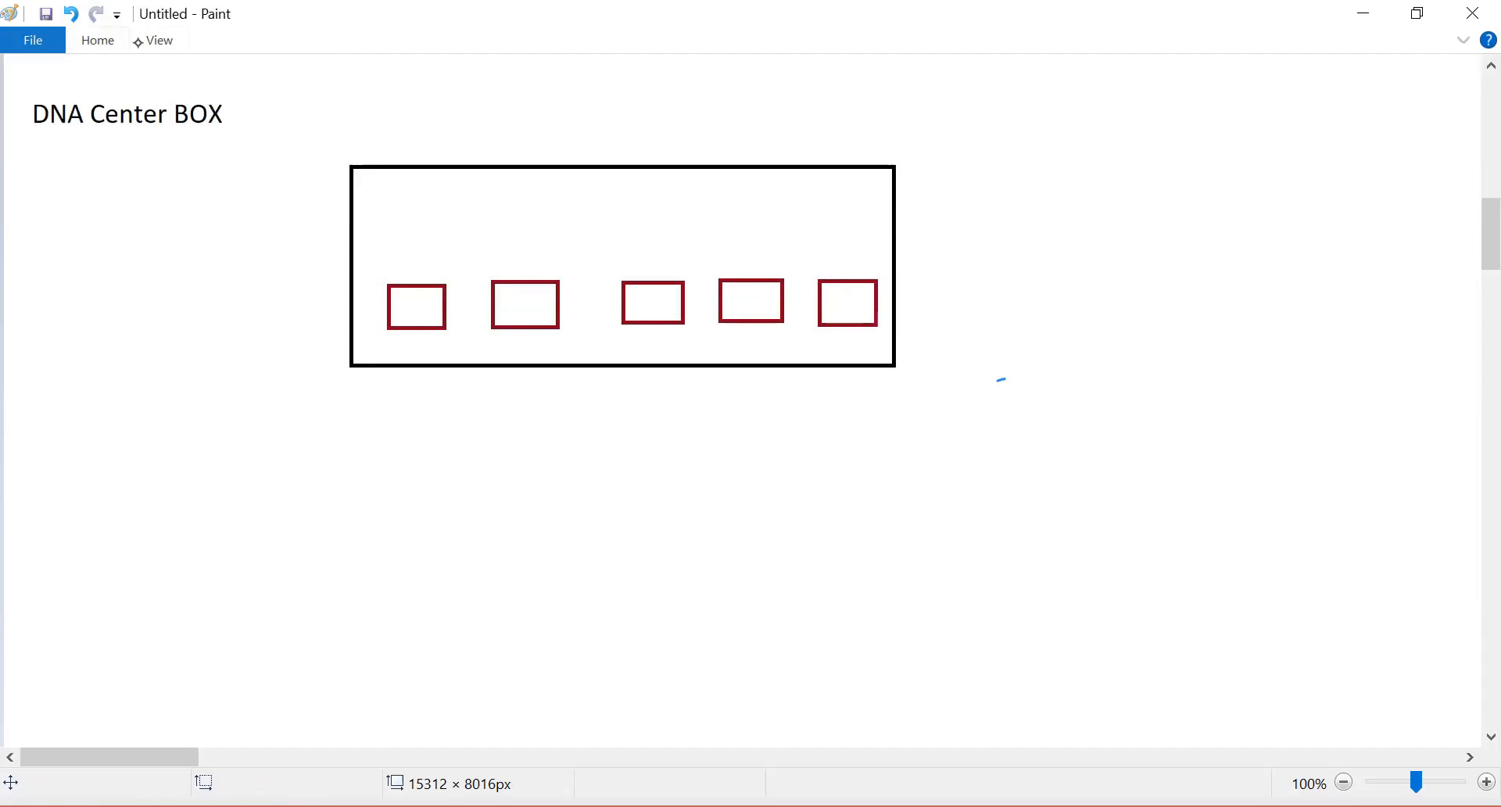
{"action": "left_click", "coordinate": [98, 40]}
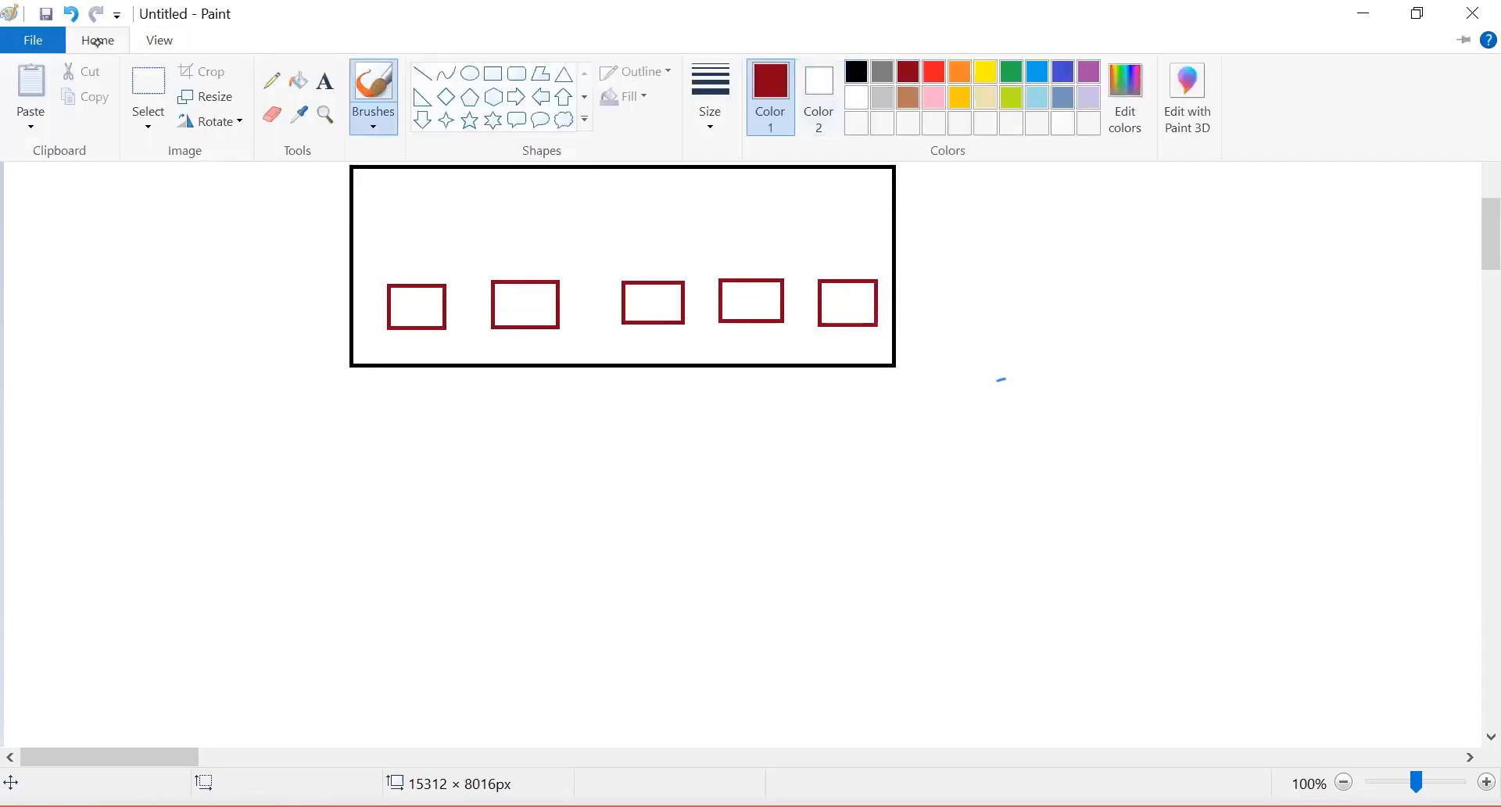
{"action": "mouse_move", "coordinate": [410, 315]}
{"action": "left_mouse_down"}
{"action": "mouse_move", "coordinate": [413, 545]}
{"action": "mouse_move", "coordinate": [397, 543]}
{"action": "mouse_move", "coordinate": [429, 528]}
{"action": "left_mouse_up"}
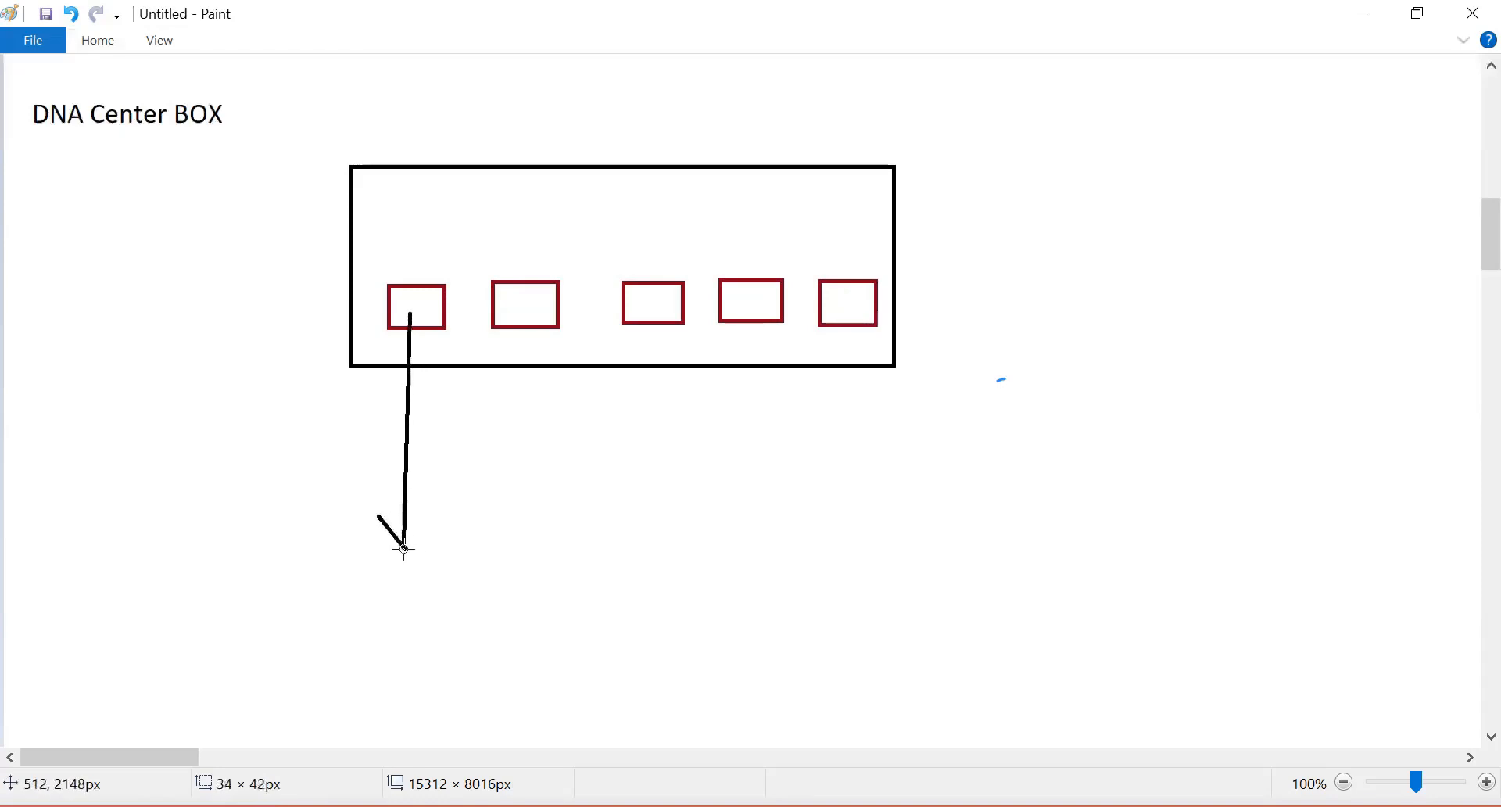
{"action": "left_click", "coordinate": [434, 538]}
{"action": "mouse_move", "coordinate": [519, 311]}
{"action": "left_mouse_down"}
{"action": "mouse_move", "coordinate": [519, 445]}
{"action": "mouse_move", "coordinate": [506, 442]}
{"action": "mouse_move", "coordinate": [519, 459]}
{"action": "mouse_move", "coordinate": [540, 444]}
{"action": "left_mouse_up"}
{"action": "mouse_move", "coordinate": [651, 315]}
{"action": "left_mouse_down"}
{"action": "mouse_move", "coordinate": [649, 412]}
{"action": "mouse_move", "coordinate": [622, 394]}
{"action": "mouse_move", "coordinate": [650, 412]}
{"action": "mouse_move", "coordinate": [667, 398]}
{"action": "left_mouse_up"}
{"action": "left_click", "coordinate": [641, 438]}
{"action": "mouse_move", "coordinate": [753, 325]}
{"action": "left_mouse_down"}
{"action": "mouse_move", "coordinate": [751, 478]}
{"action": "mouse_move", "coordinate": [779, 469]}
{"action": "left_mouse_up"}
{"action": "left_click", "coordinate": [765, 504]}
{"action": "mouse_move", "coordinate": [858, 333]}
{"action": "left_mouse_down"}
{"action": "mouse_move", "coordinate": [872, 543]}
{"action": "mouse_move", "coordinate": [853, 545]}
{"action": "mouse_move", "coordinate": [885, 542]}
{"action": "mouse_move", "coordinate": [866, 568]}
{"action": "mouse_move", "coordinate": [867, 542]}
{"action": "mouse_move", "coordinate": [888, 531]}
{"action": "left_mouse_up"}
{"action": "key", "text": "ctrl+z"}
{"action": "left_click", "coordinate": [913, 554]}
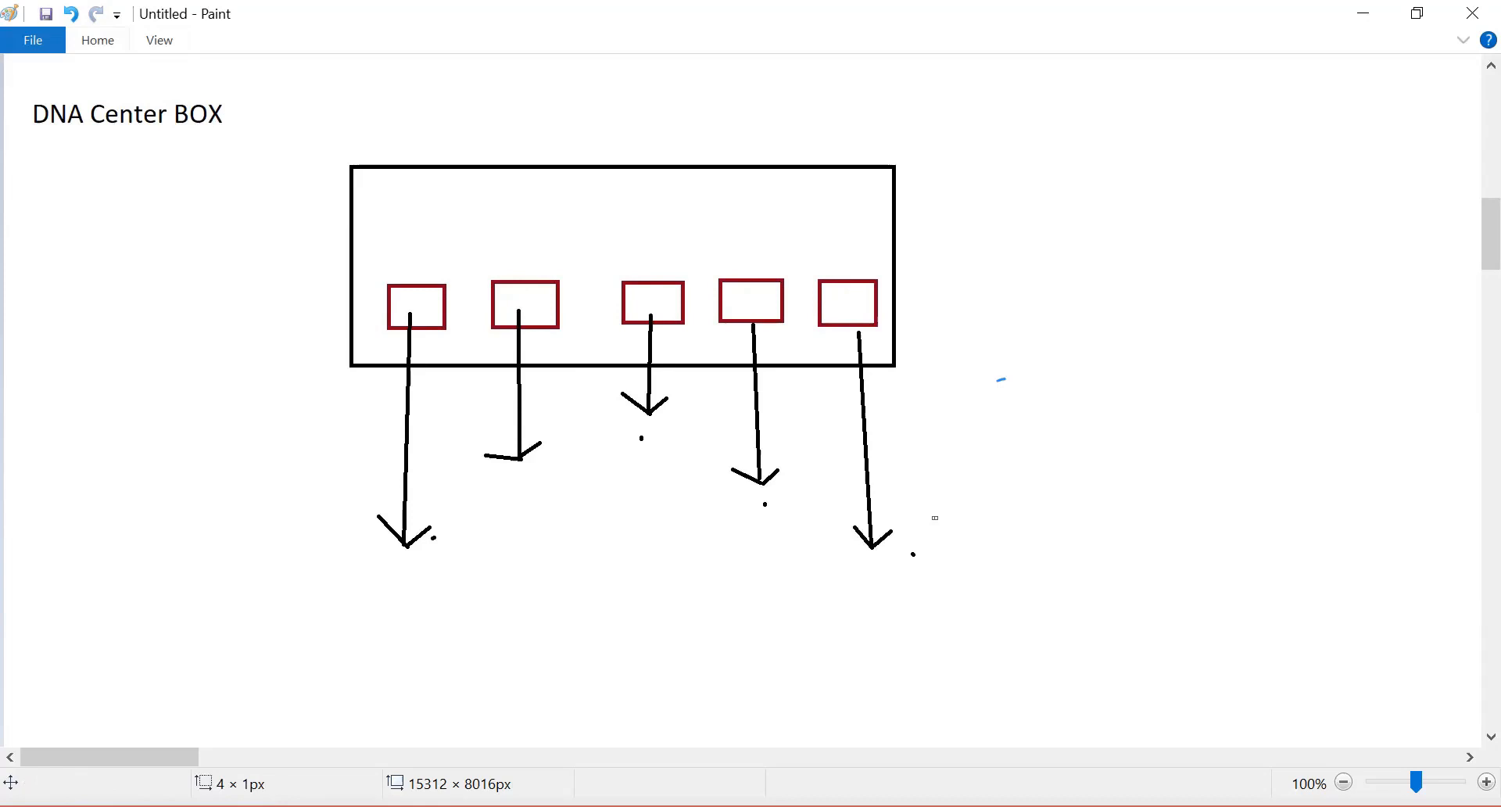
{"action": "left_click", "coordinate": [935, 517]}
{"action": "key", "text": "ctrl+z"}
{"action": "left_click_drag", "start_coordinate": [641, 507], "coordinate": [824, 515]}
{"action": "left_click_drag", "start_coordinate": [913, 554], "coordinate": [935, 517]}
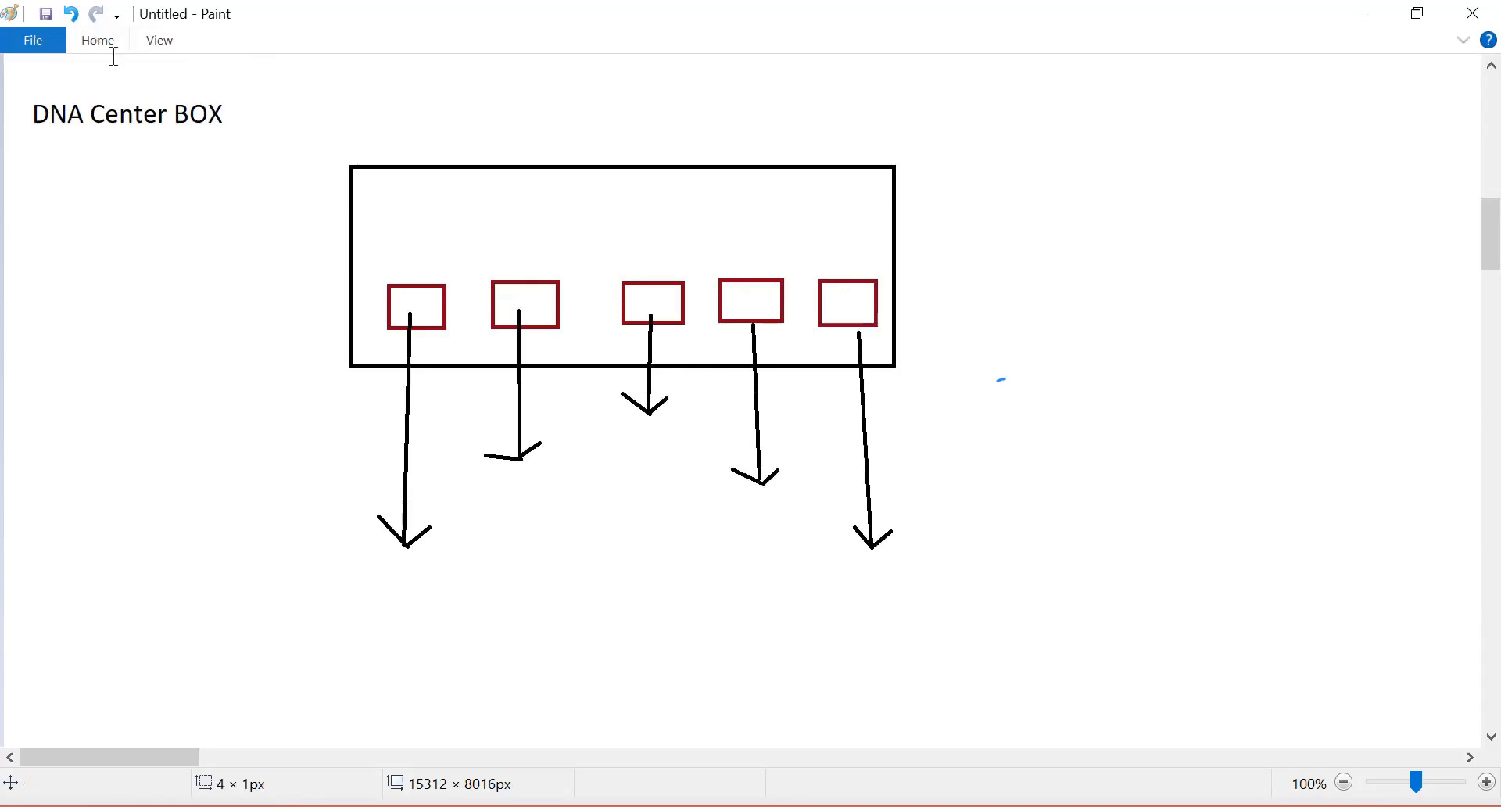
Step: Add the text label "CIMC" under the first arrow
{"action": "left_click", "coordinate": [114, 50]}
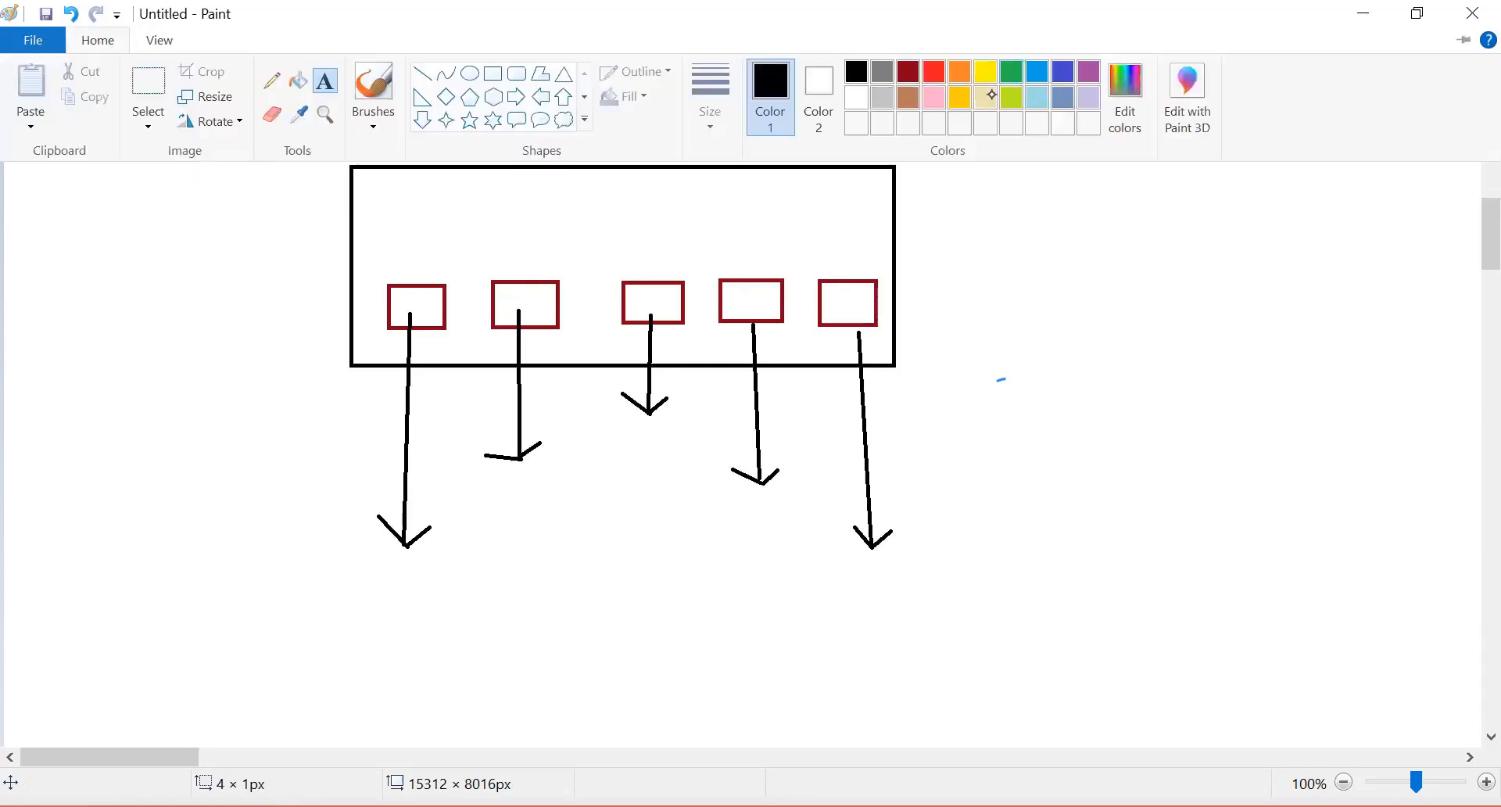
{"action": "left_click", "coordinate": [351, 571]}
{"action": "left_click", "coordinate": [350, 571]}
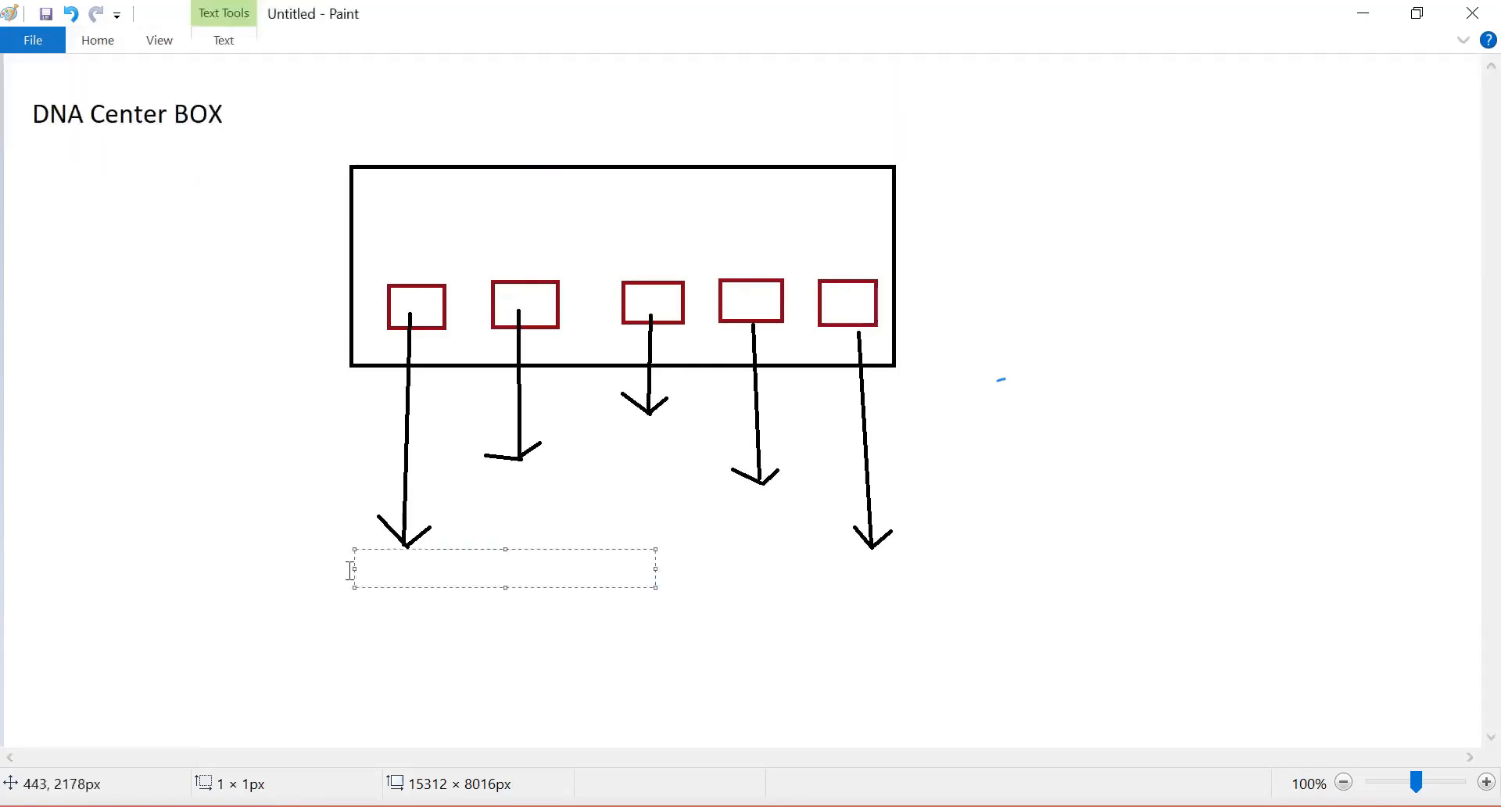
{"action": "type", "text": "CIMS"}
{"action": "key", "text": "BackSpace"}
{"action": "type", "text": "C"}
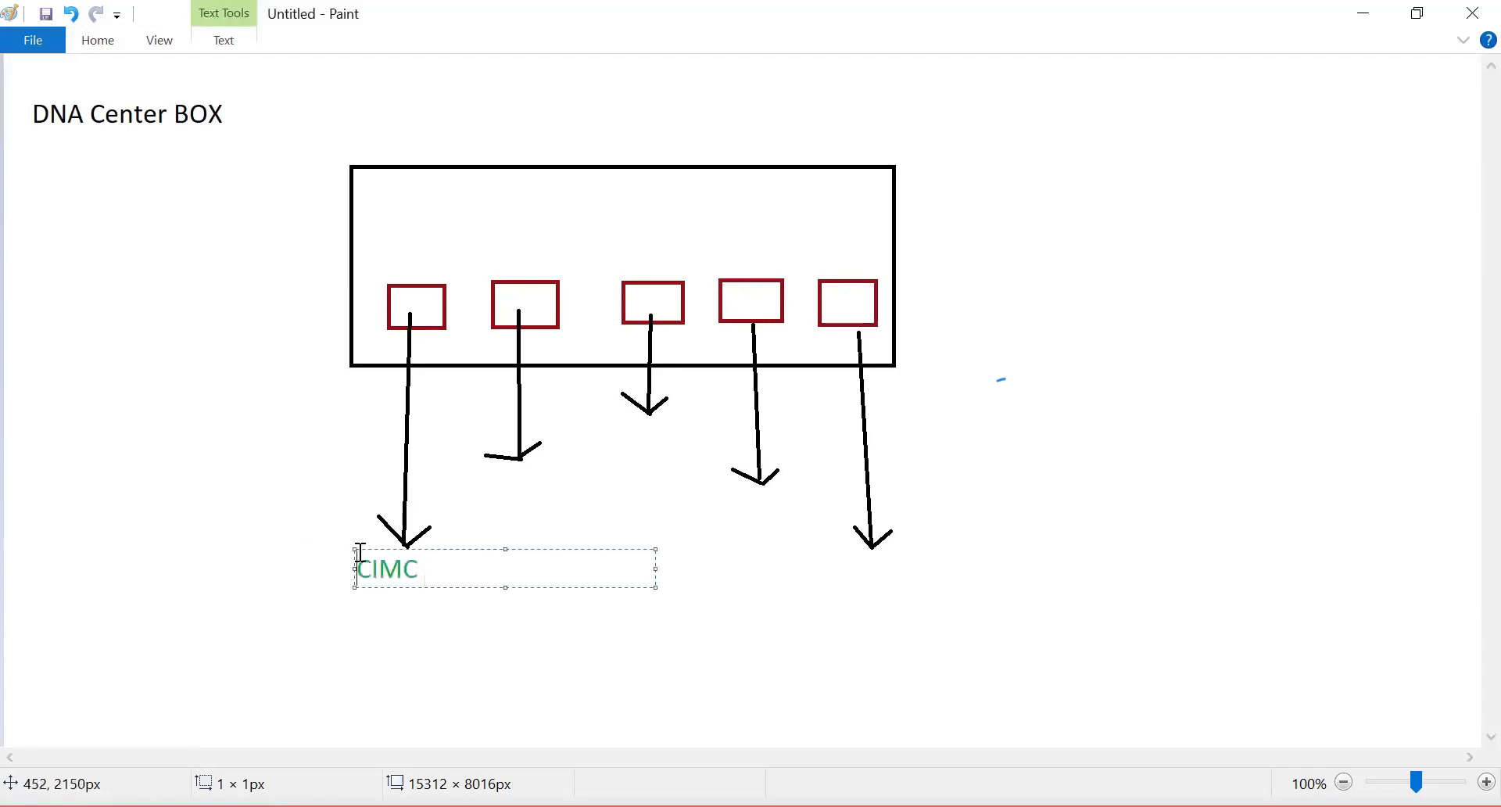
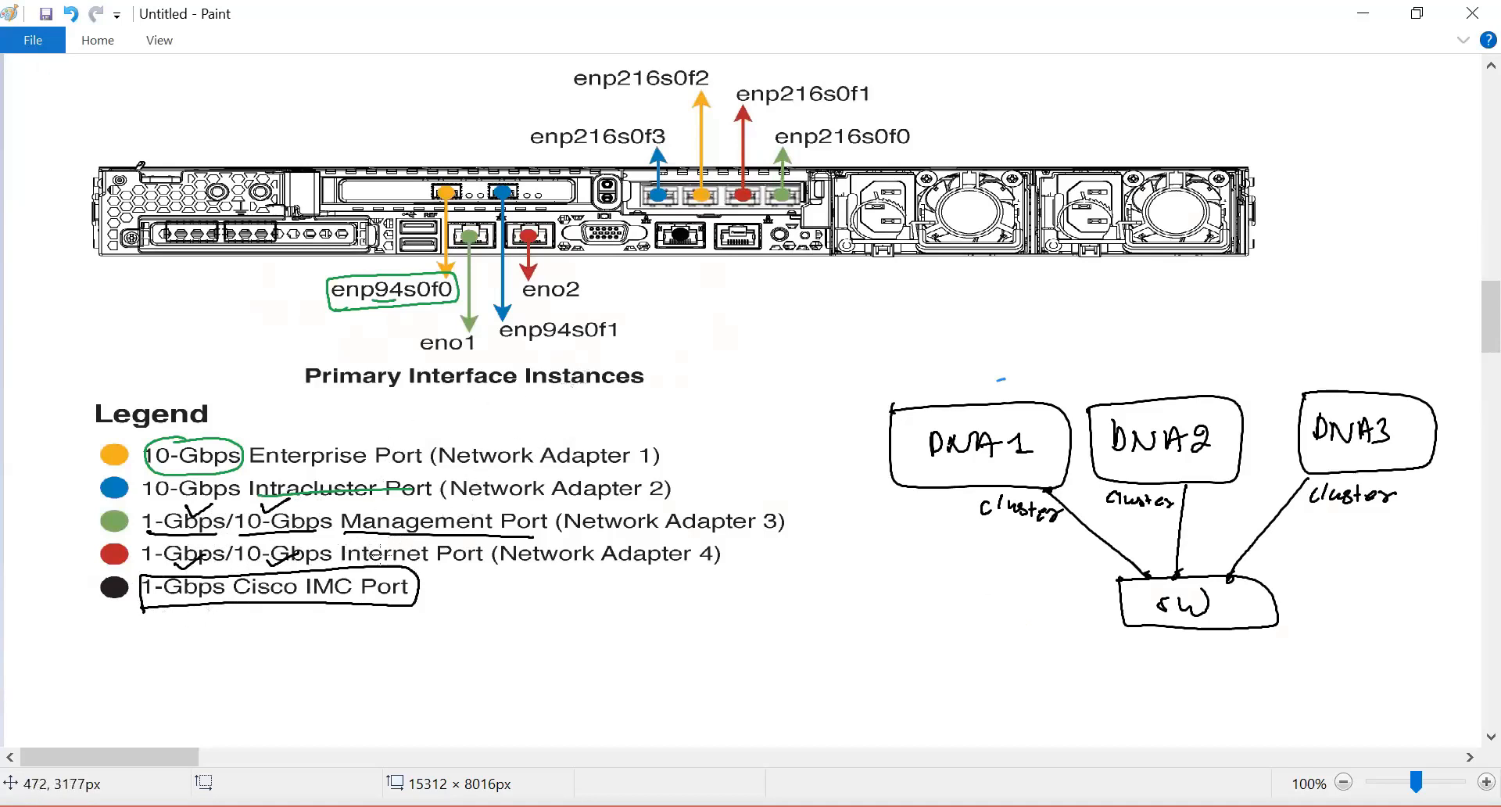
Step: Circle "Internet" in the legend's Internet Port entry and the "Secondary Interface Instances" title on the port diagram
{"action": "mouse_move", "coordinate": [388, 538]}
{"action": "left_mouse_down"}
{"action": "mouse_move", "coordinate": [338, 553]}
{"action": "mouse_move", "coordinate": [368, 566]}
{"action": "mouse_move", "coordinate": [431, 552]}
{"action": "mouse_move", "coordinate": [388, 536]}
{"action": "left_mouse_up"}
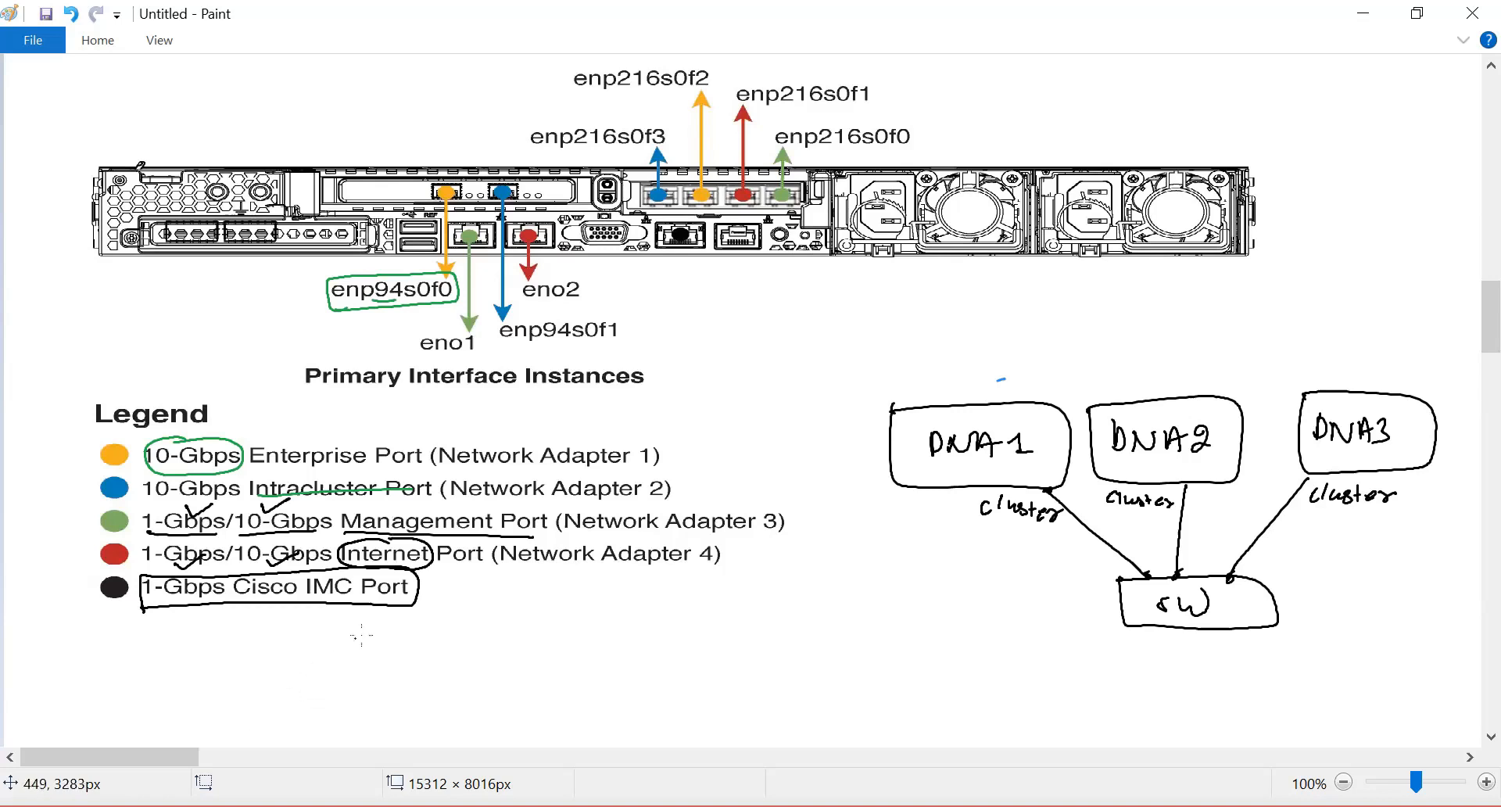
{"action": "scroll", "coordinate": [368, 525], "scroll_direction": "up", "scroll_amount": 4}
{"action": "scroll", "coordinate": [238, 688], "scroll_direction": "down", "scroll_amount": 4}
{"action": "scroll", "coordinate": [723, 210], "scroll_direction": "up", "scroll_amount": 4}
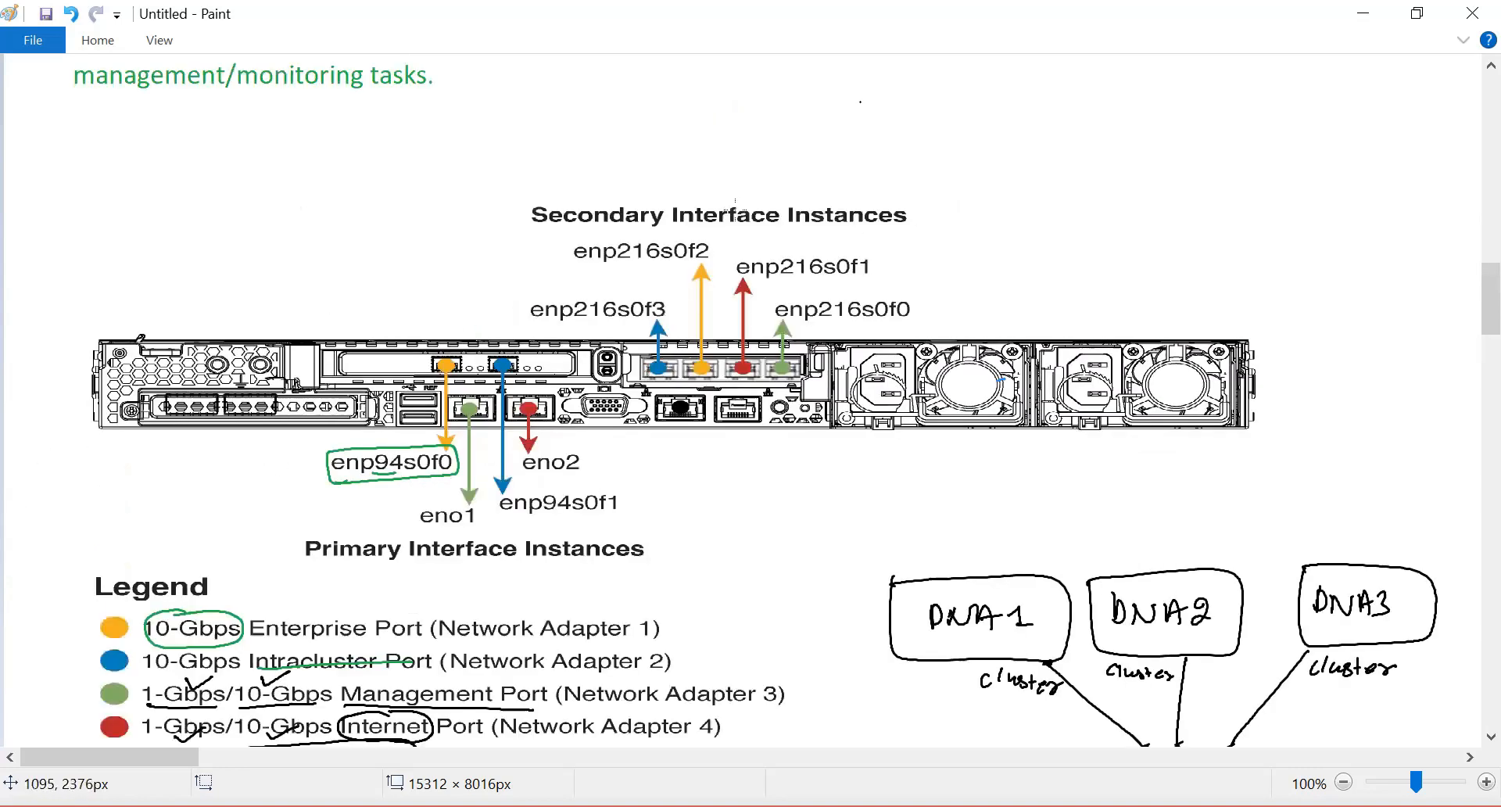
{"action": "mouse_move", "coordinate": [529, 232]}
{"action": "left_mouse_down"}
{"action": "mouse_move", "coordinate": [797, 239]}
{"action": "mouse_move", "coordinate": [938, 185]}
{"action": "mouse_move", "coordinate": [597, 147]}
{"action": "mouse_move", "coordinate": [529, 194]}
{"action": "mouse_move", "coordinate": [530, 231]}
{"action": "left_mouse_up"}
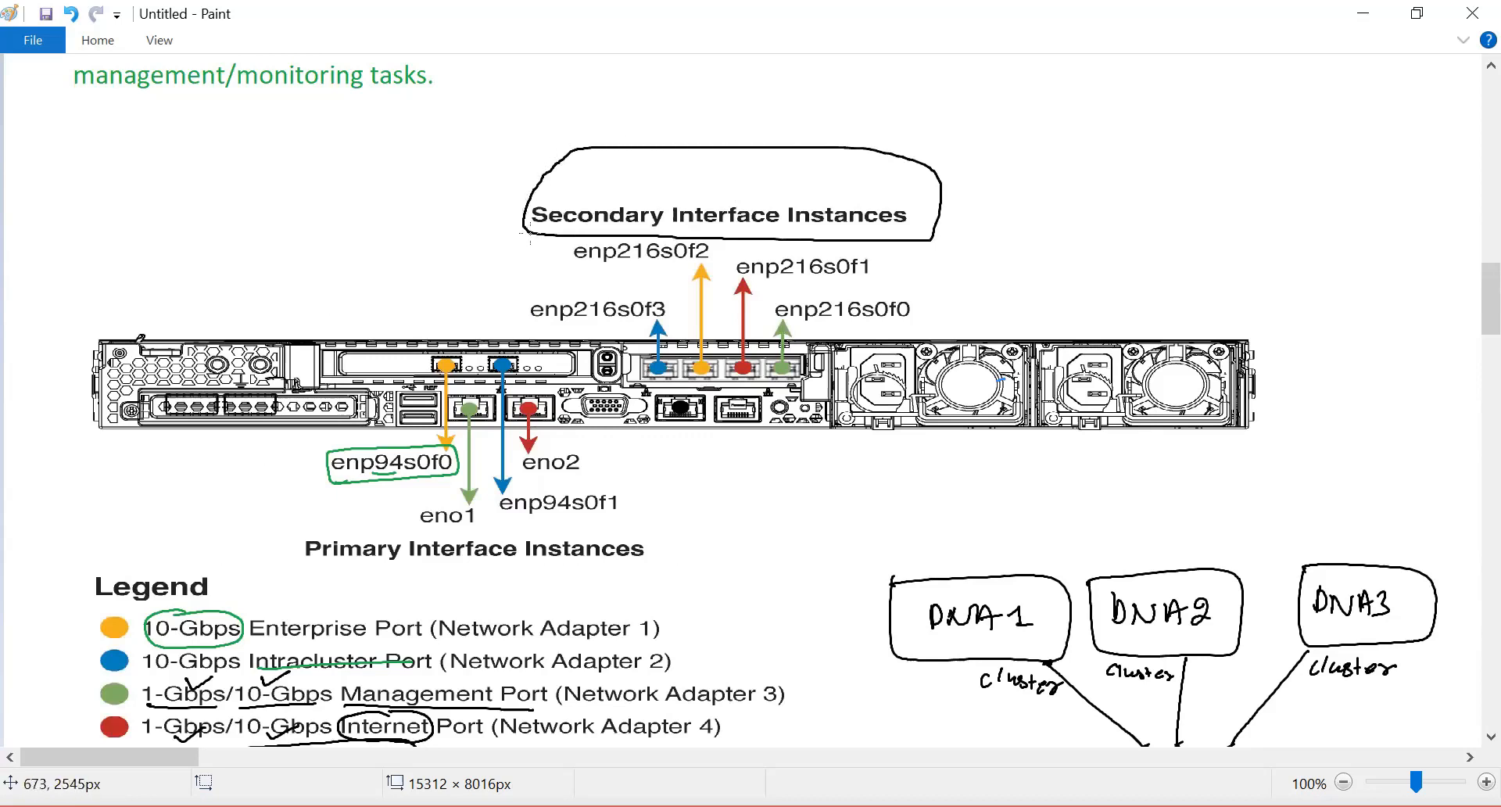
{"action": "scroll", "coordinate": [652, 291], "scroll_direction": "down", "scroll_amount": 3}
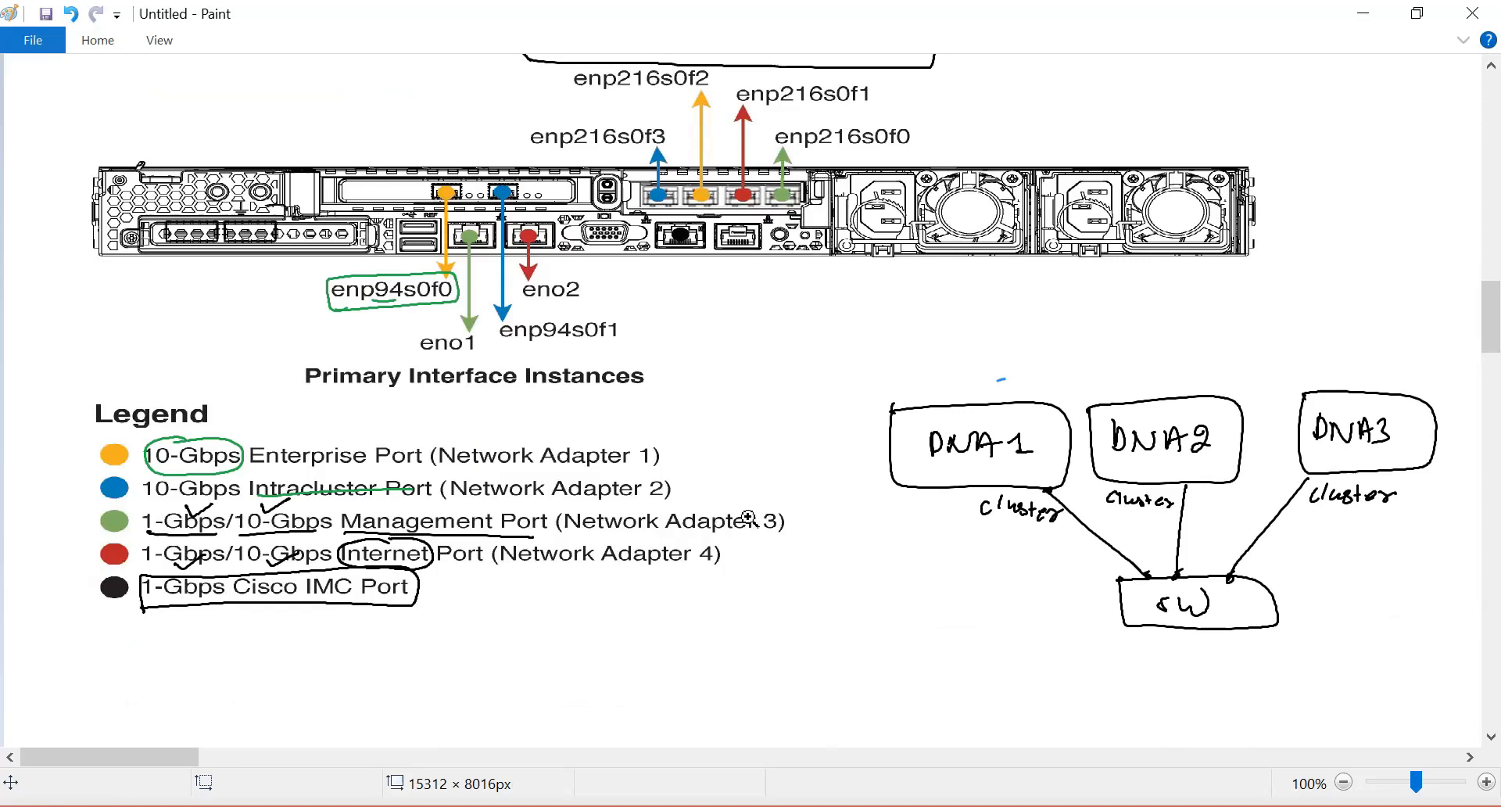
Step: Switch to the browser, return to the Cisco DNA Center install guide, and review its interface cable connection descriptions
{"action": "key", "text": "alt+Tab"}
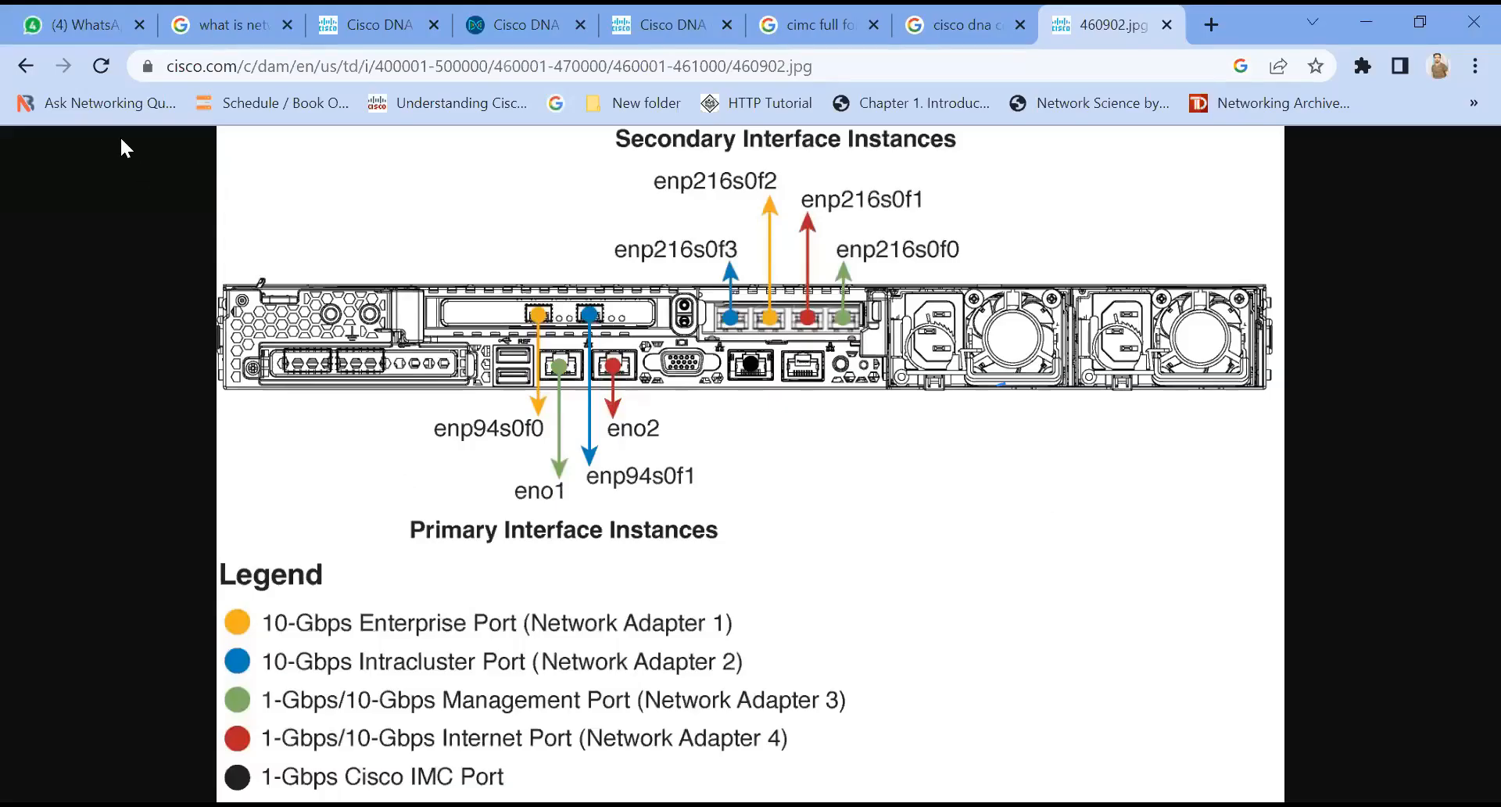
{"action": "left_click", "coordinate": [26, 68]}
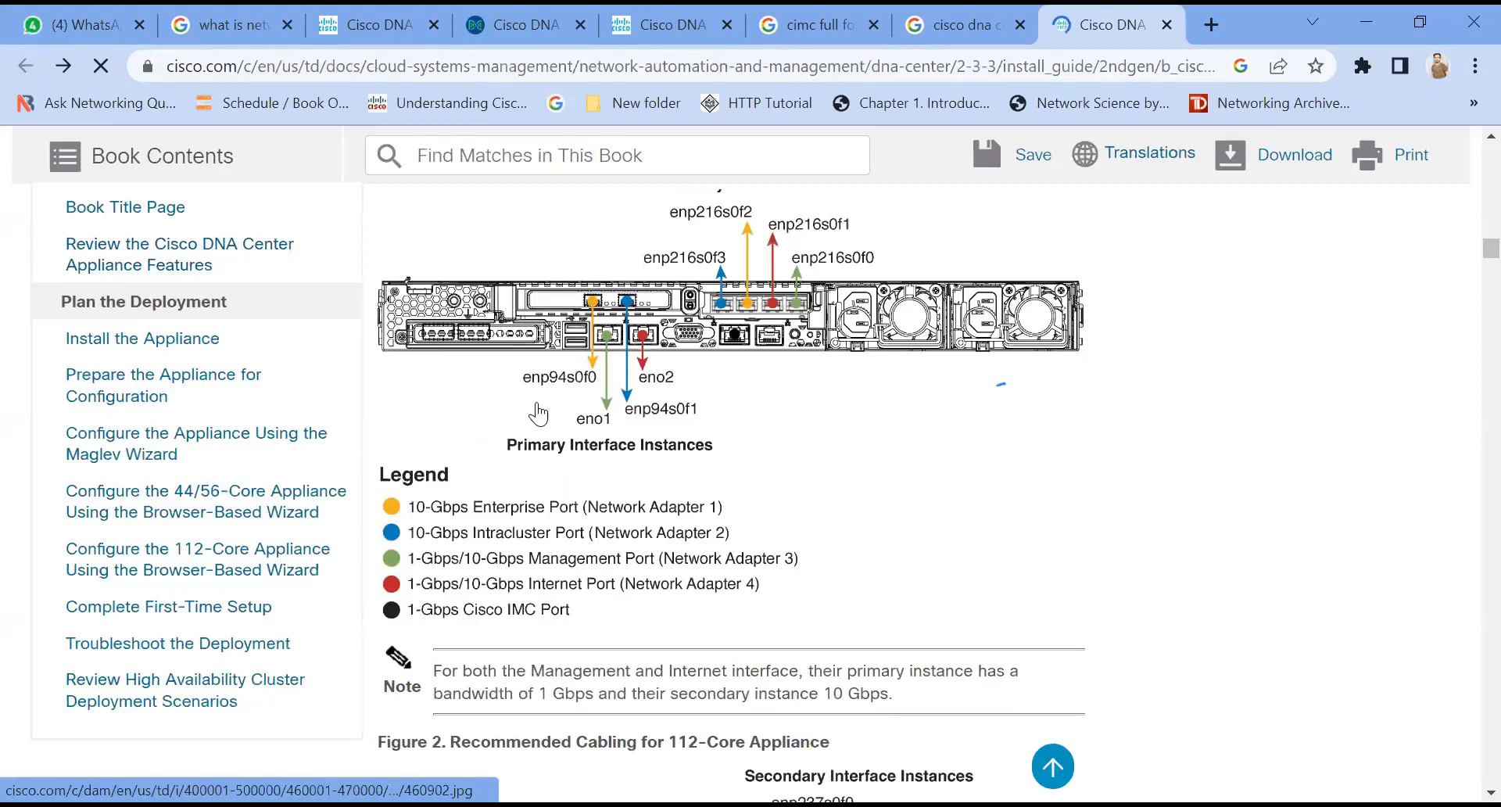
{"action": "scroll", "coordinate": [747, 538], "scroll_direction": "down", "scroll_amount": 3}
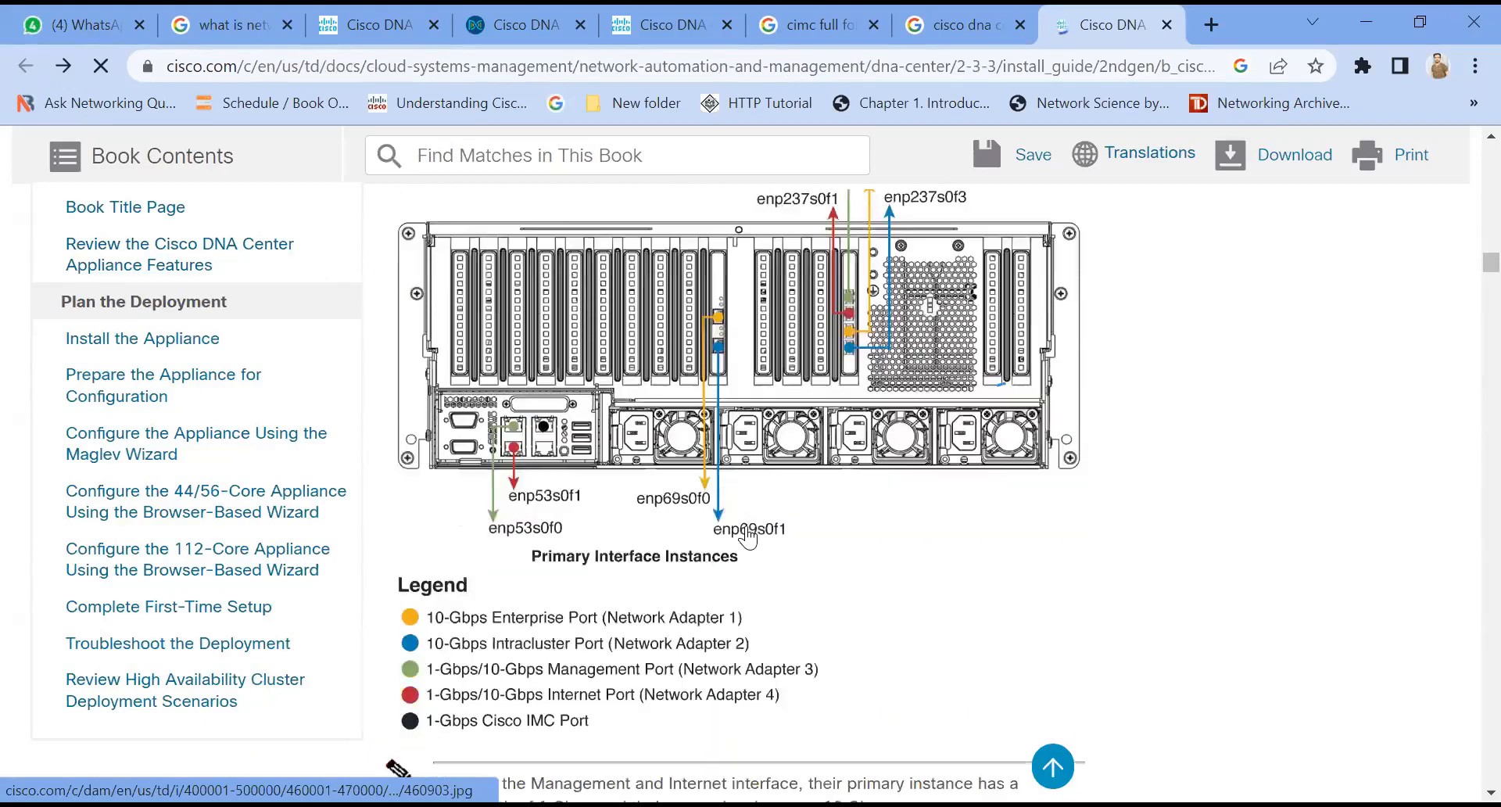
{"action": "scroll", "coordinate": [747, 538], "scroll_direction": "down", "scroll_amount": 15}
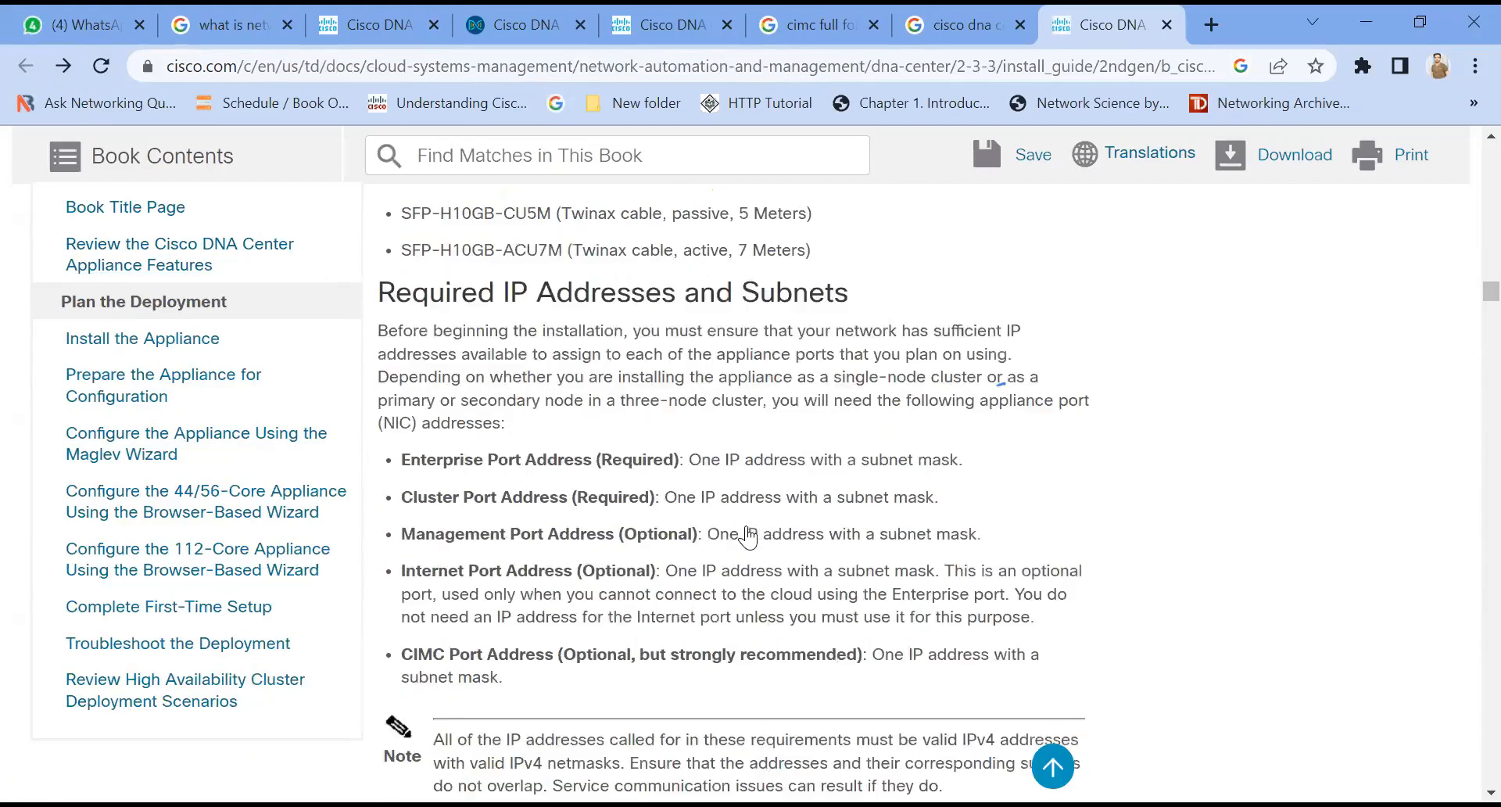
{"action": "scroll", "coordinate": [747, 538], "scroll_direction": "down", "scroll_amount": 8}
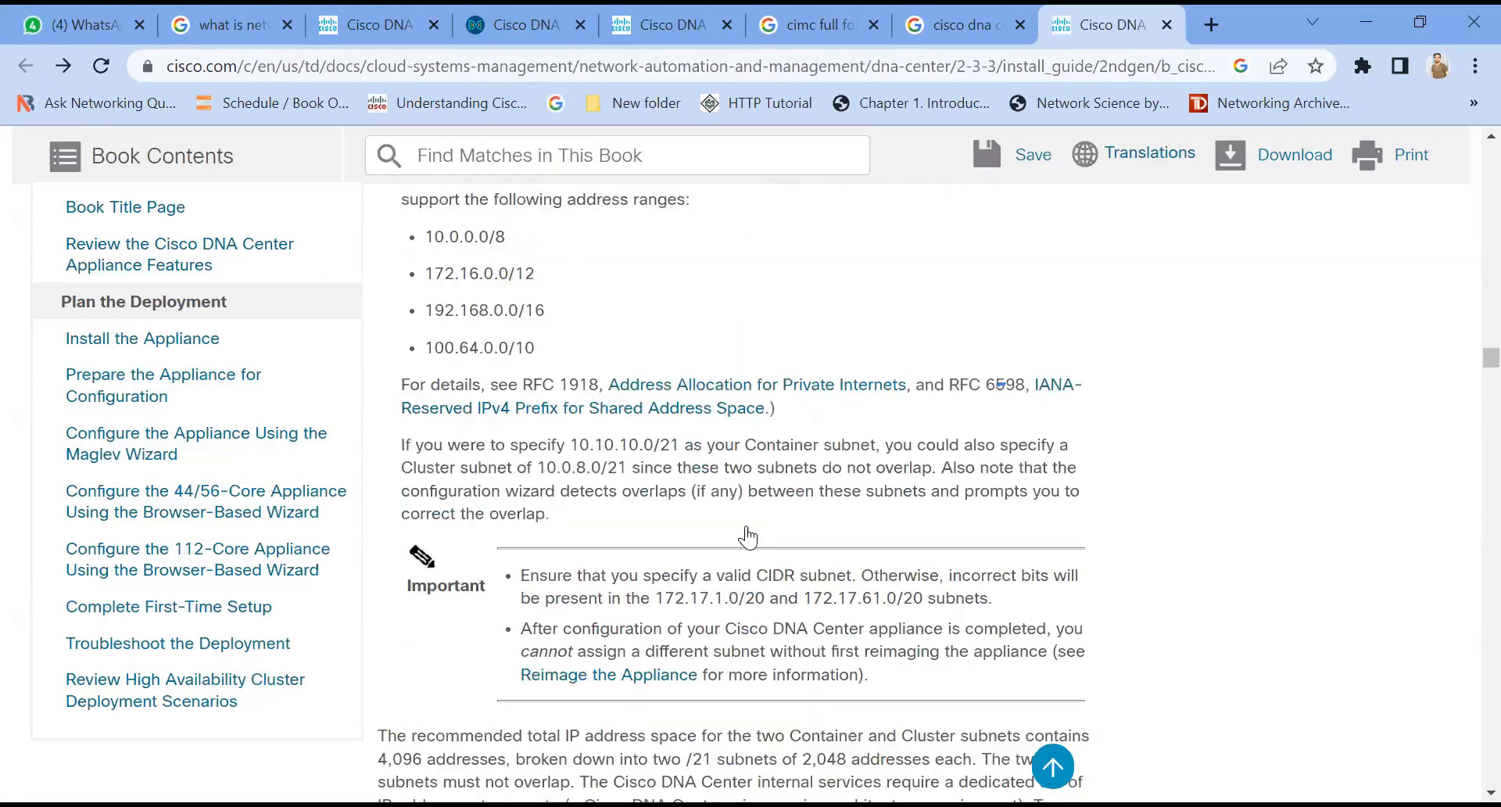
{"action": "scroll", "coordinate": [746, 538], "scroll_direction": "down", "scroll_amount": 20}
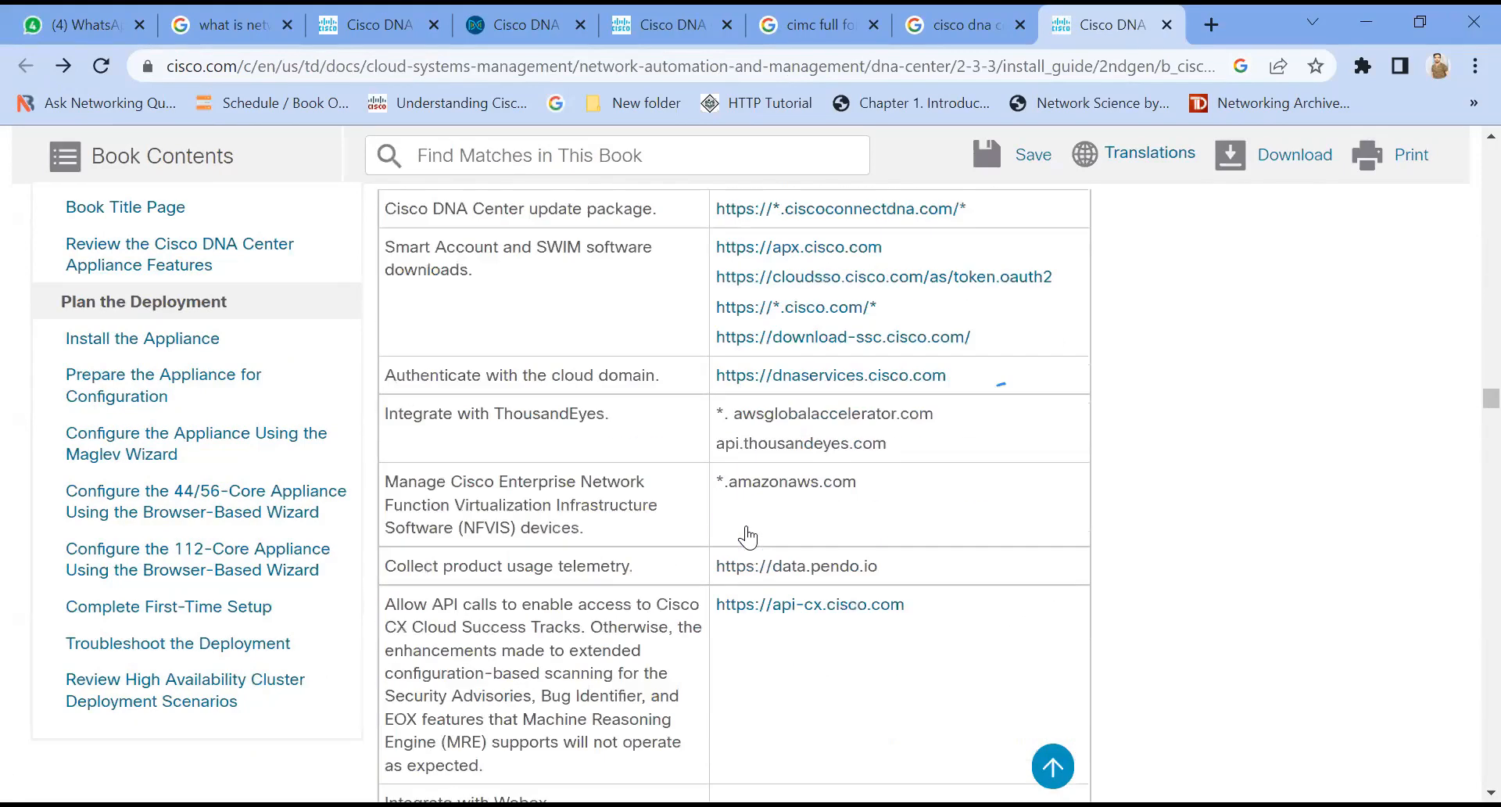
{"action": "scroll", "coordinate": [746, 537], "scroll_direction": "up", "scroll_amount": 5}
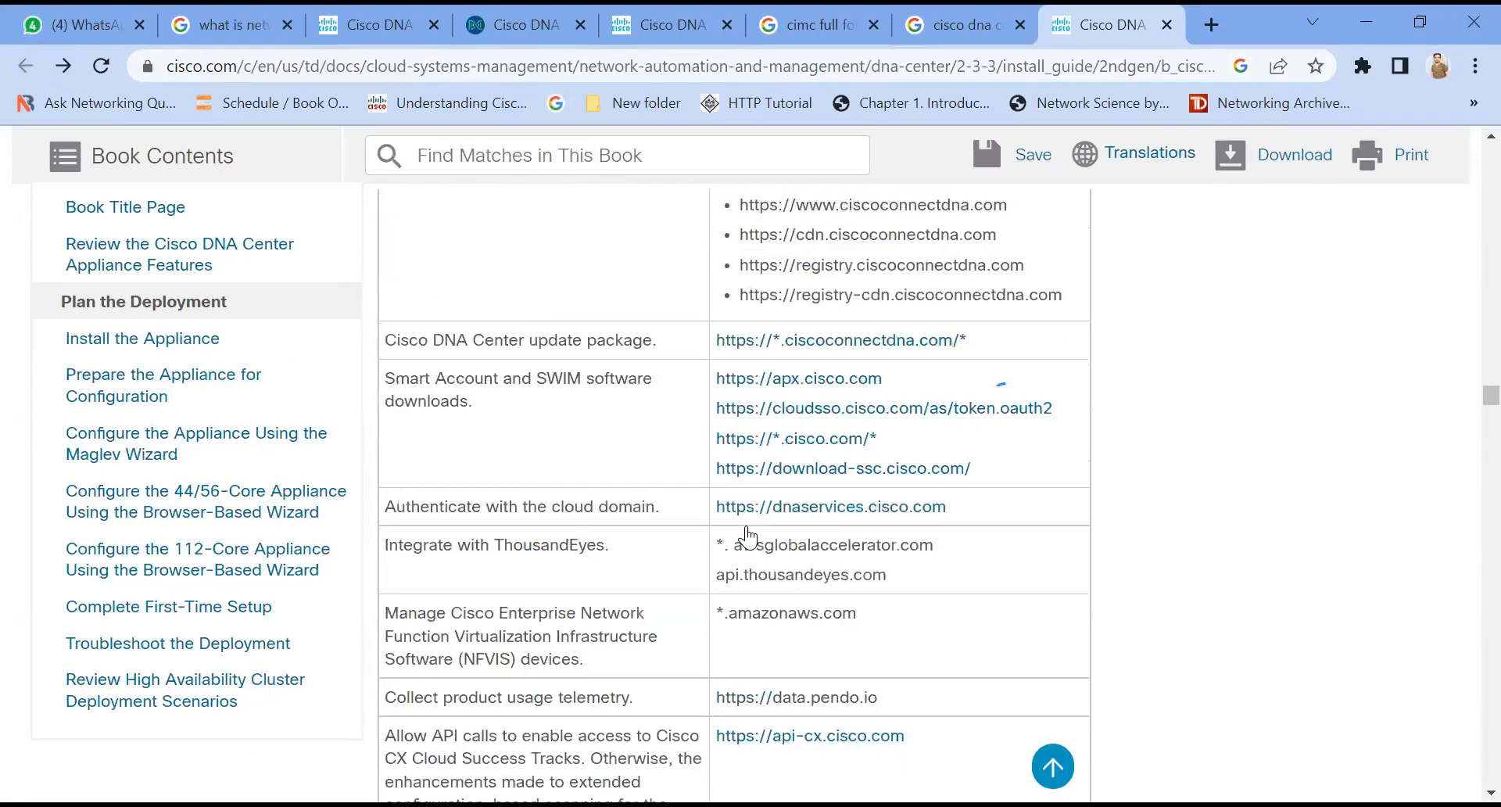
{"action": "scroll", "coordinate": [746, 537], "scroll_direction": "up", "scroll_amount": 15}
{"action": "scroll", "coordinate": [747, 538], "scroll_direction": "up", "scroll_amount": 10}
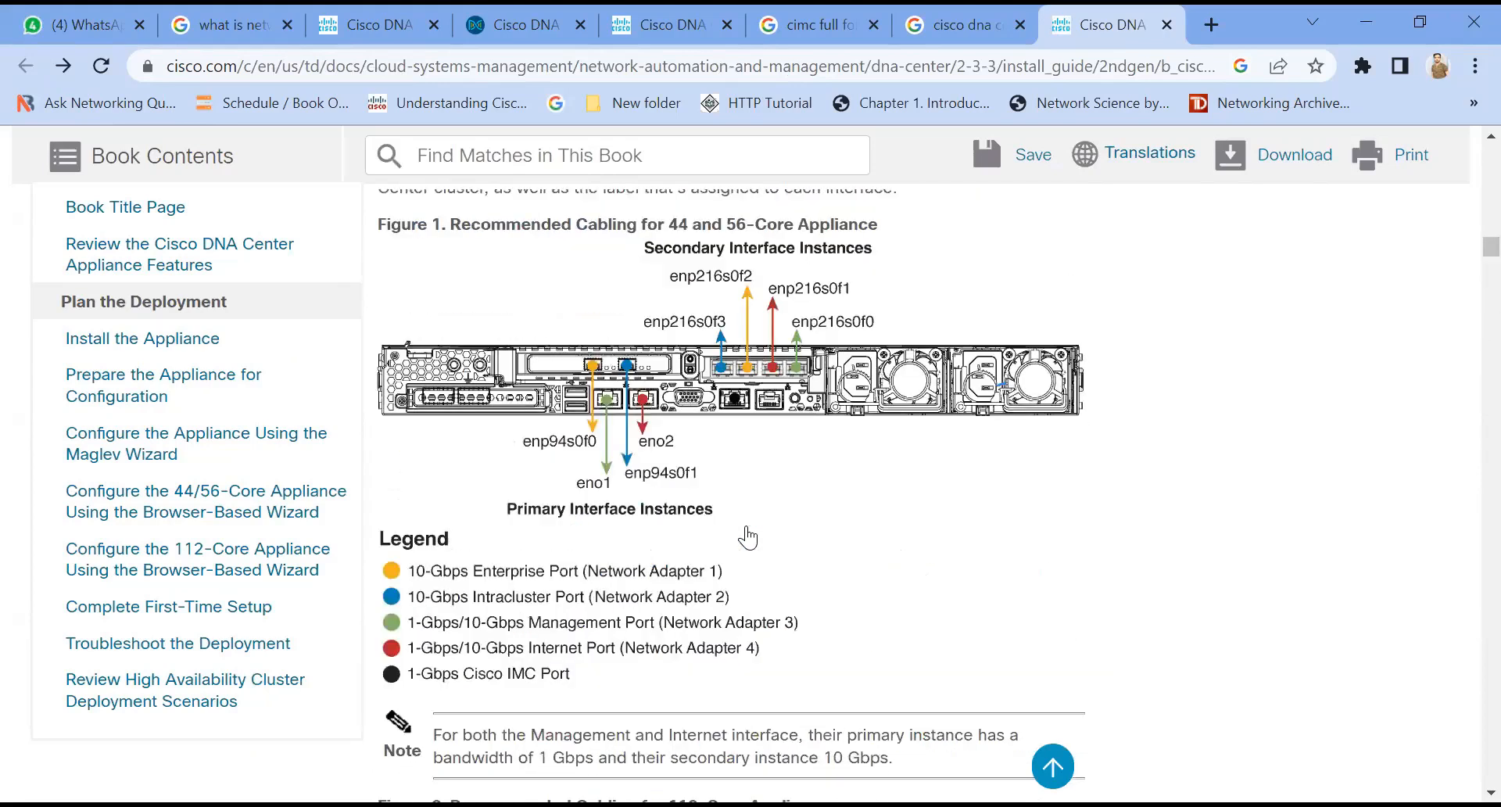
{"action": "scroll", "coordinate": [746, 537], "scroll_direction": "up", "scroll_amount": 5}
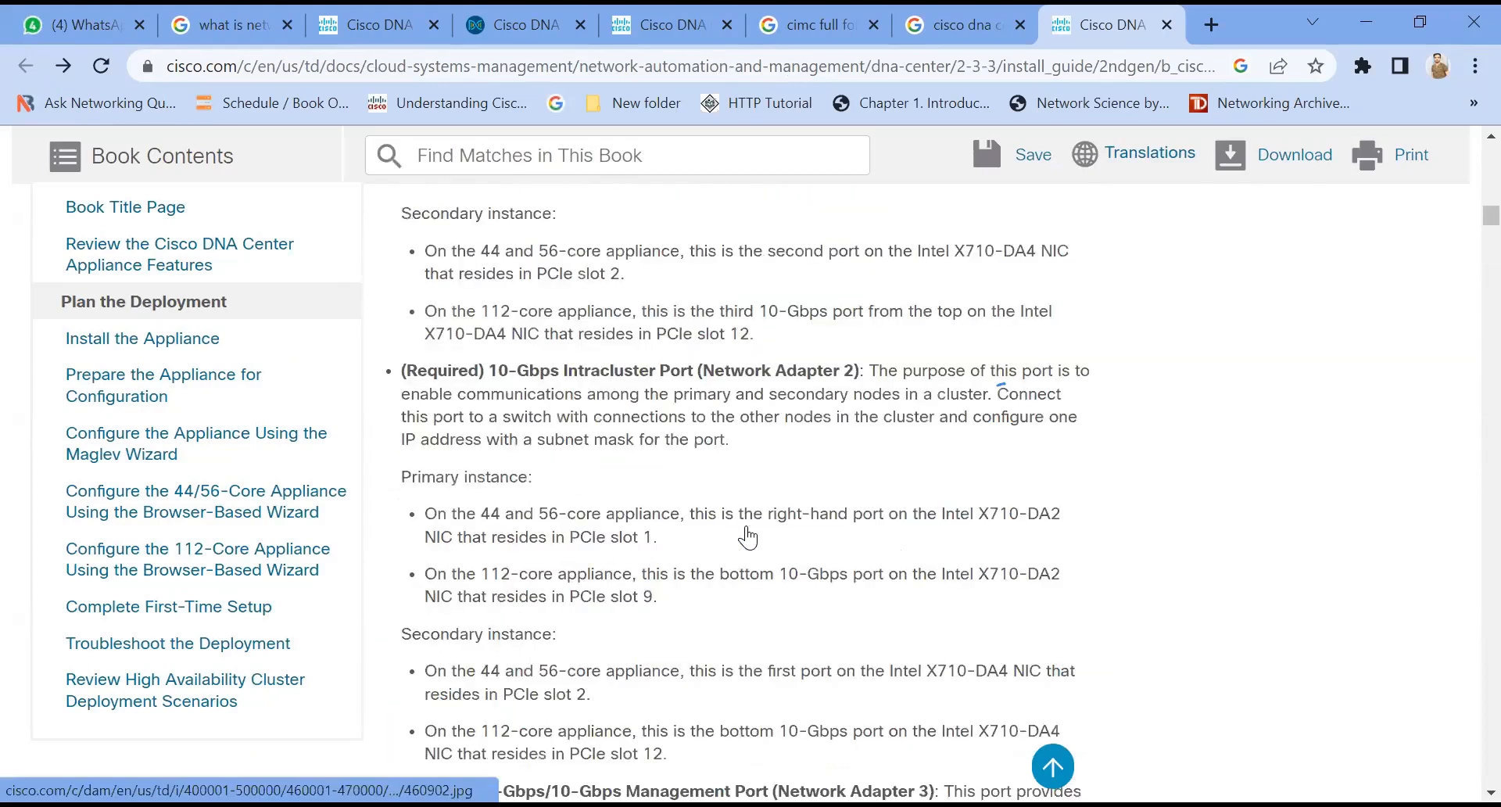
{"action": "scroll", "coordinate": [746, 538], "scroll_direction": "up", "scroll_amount": 15}
{"action": "scroll", "coordinate": [746, 538], "scroll_direction": "down", "scroll_amount": 11}
{"action": "scroll", "coordinate": [747, 538], "scroll_direction": "down", "scroll_amount": 1}
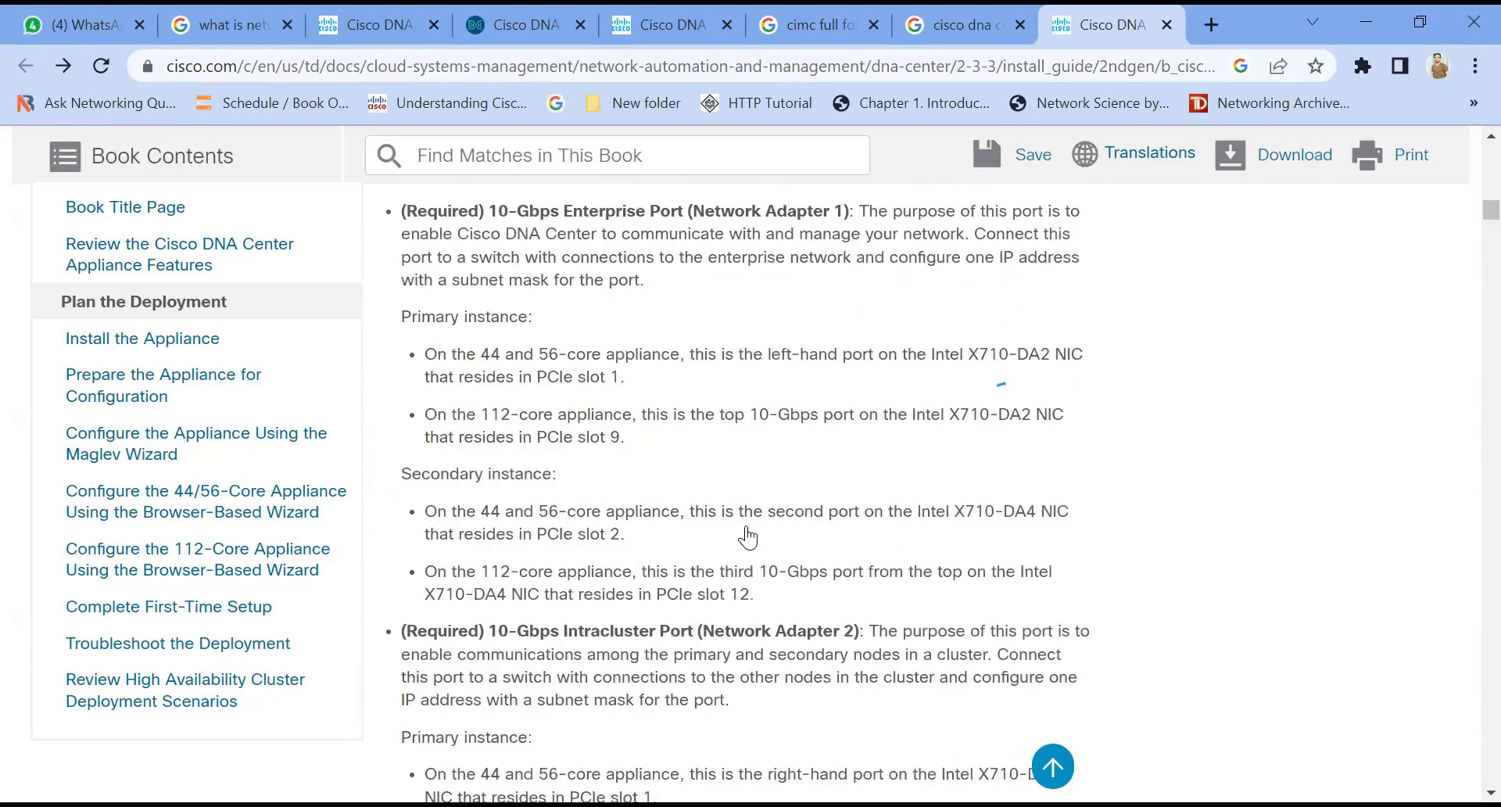
{"action": "scroll", "coordinate": [746, 537], "scroll_direction": "up", "scroll_amount": 5}
{"action": "scroll", "coordinate": [747, 538], "scroll_direction": "down", "scroll_amount": 1}
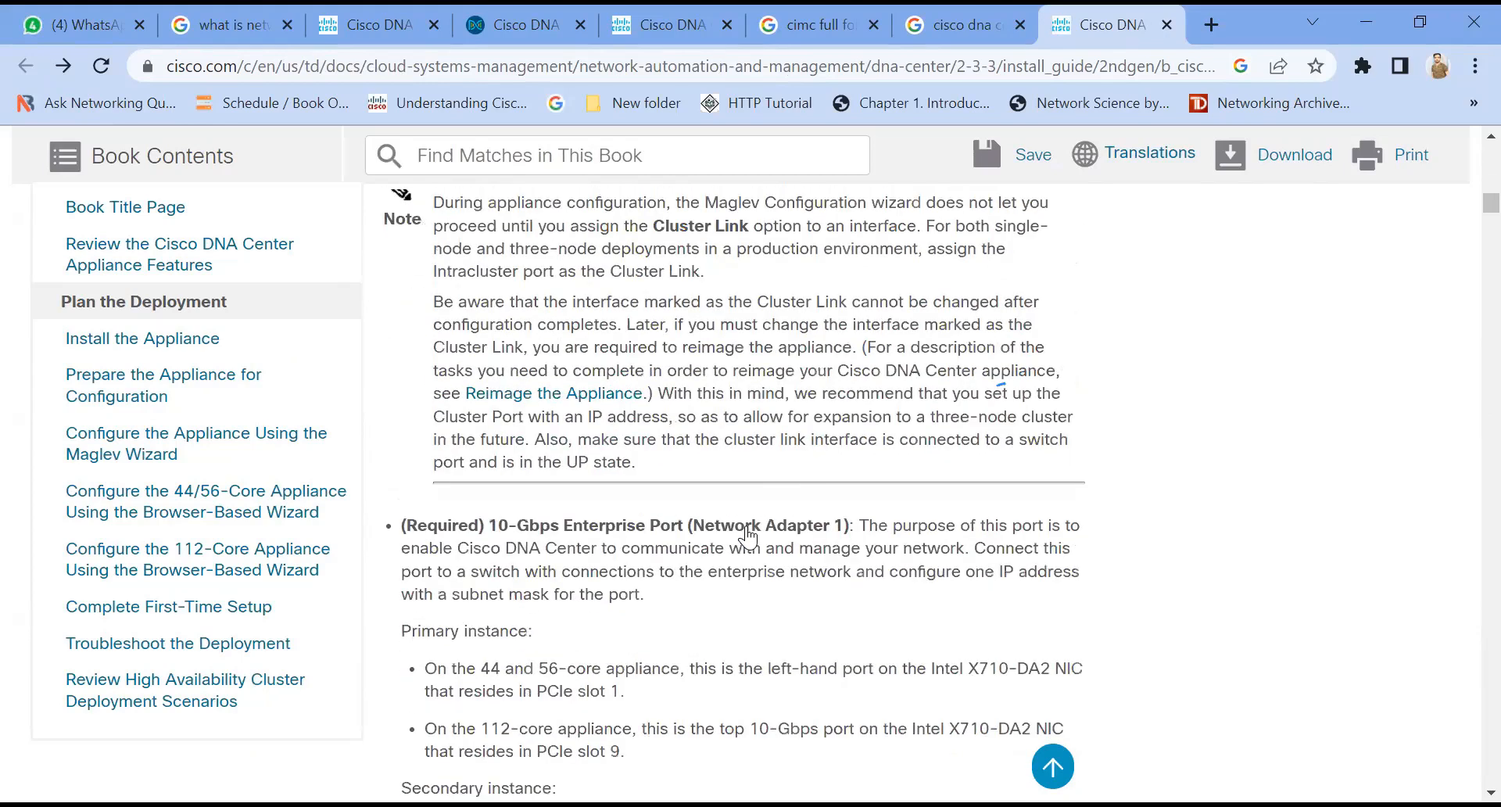
{"action": "scroll", "coordinate": [747, 538], "scroll_direction": "up", "scroll_amount": 5}
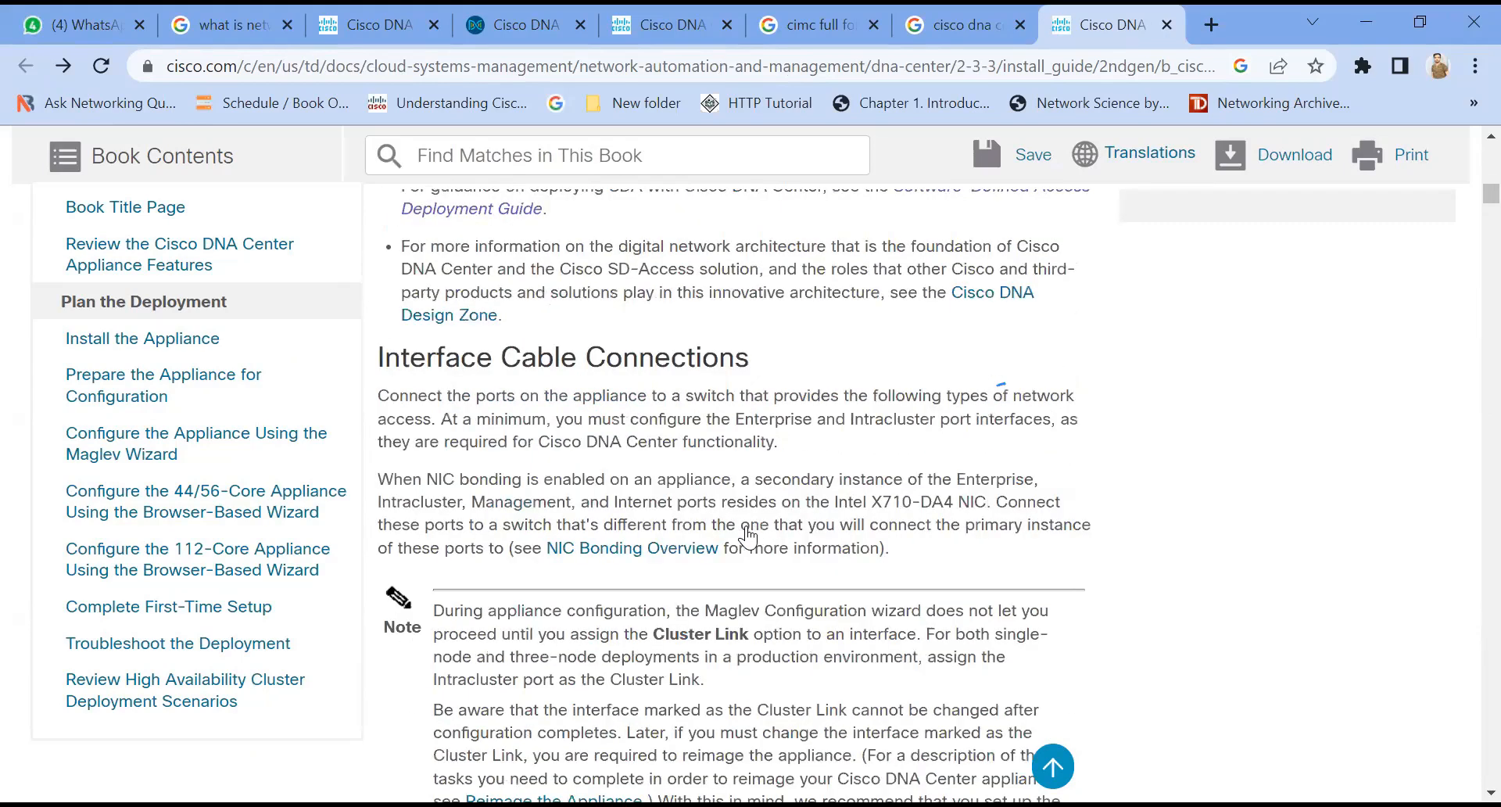
{"action": "scroll", "coordinate": [748, 537], "scroll_direction": "up", "scroll_amount": 1}
{"action": "scroll", "coordinate": [748, 537], "scroll_direction": "down", "scroll_amount": 10}
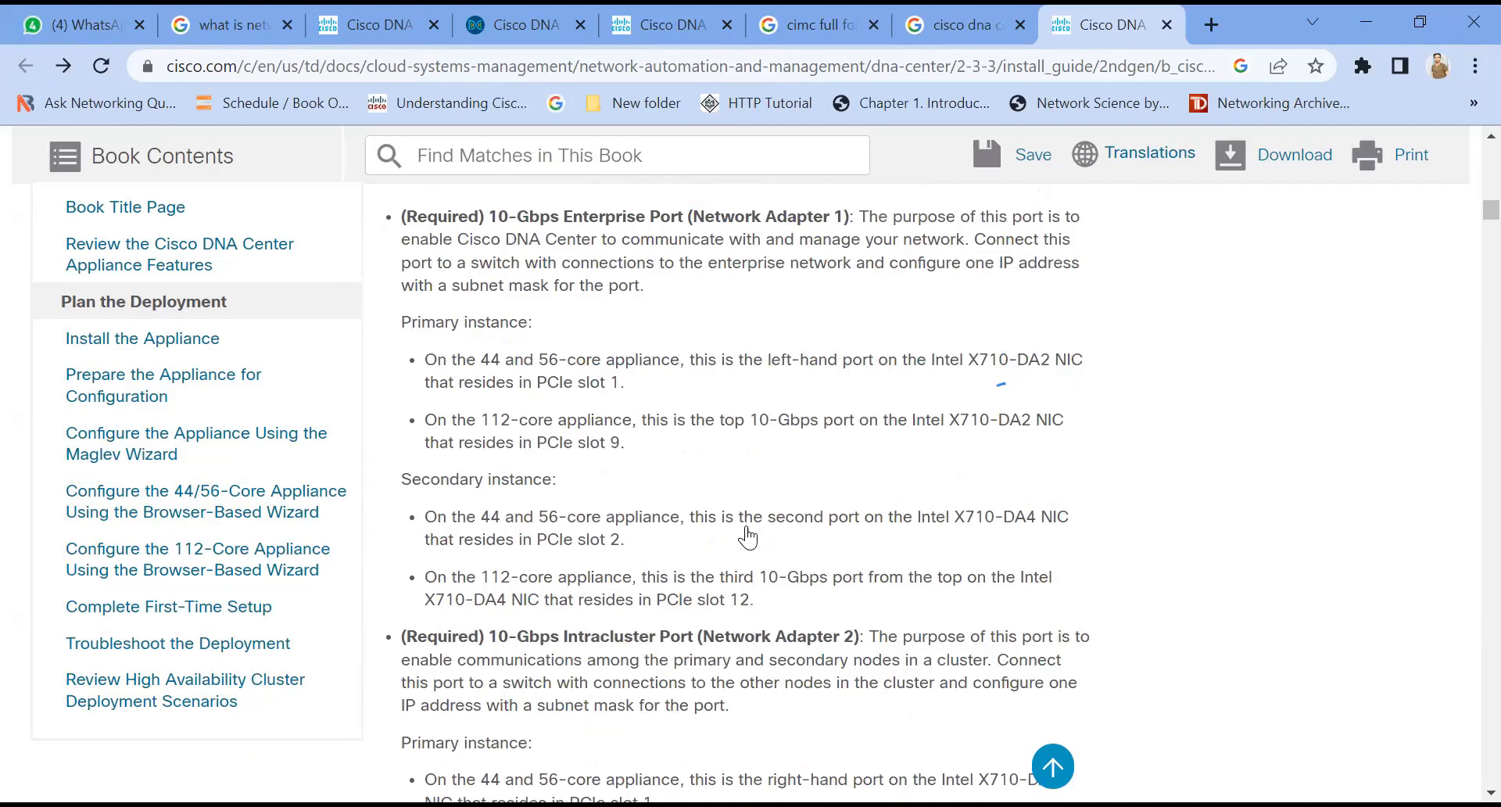
{"action": "scroll", "coordinate": [748, 537], "scroll_direction": "up", "scroll_amount": 2}
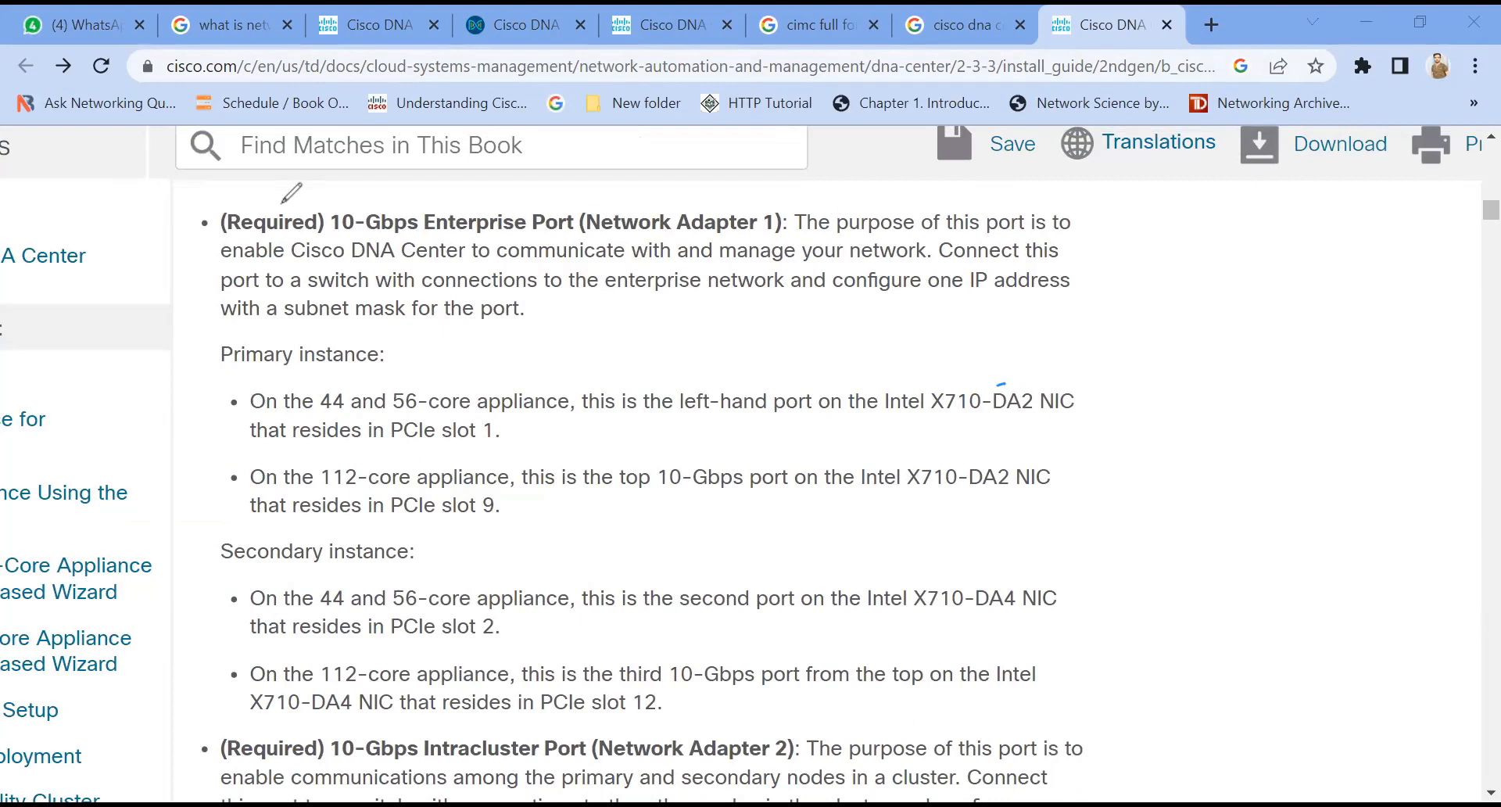
Step: Circle "(Required)" and underline the Enterprise Port's purpose and connection description in blue
{"action": "mouse_move", "coordinate": [283, 201]}
{"action": "left_mouse_down"}
{"action": "mouse_move", "coordinate": [225, 228]}
{"action": "mouse_move", "coordinate": [317, 233]}
{"action": "mouse_move", "coordinate": [270, 202]}
{"action": "left_mouse_up"}
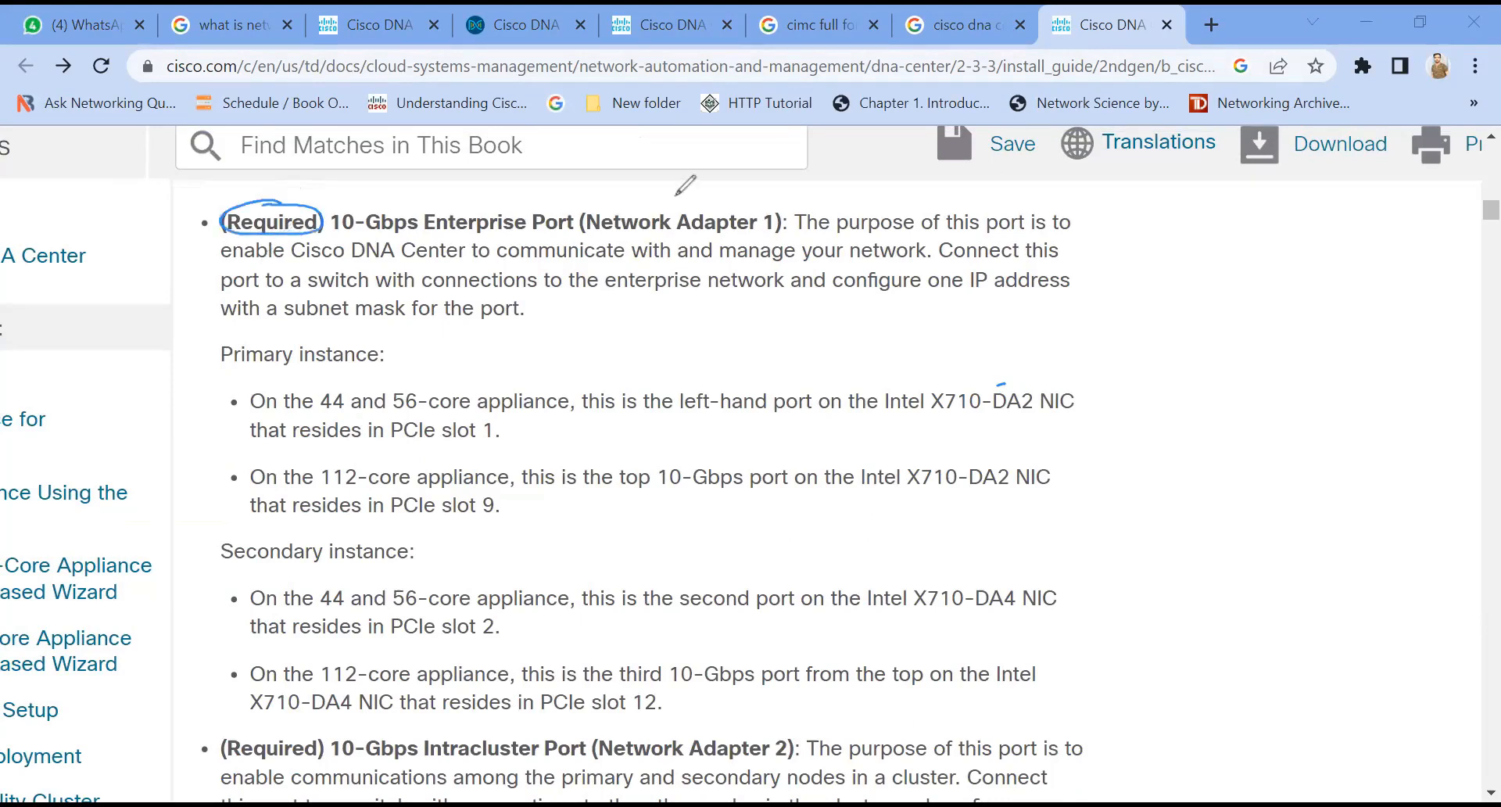
{"action": "left_click_drag", "start_coordinate": [799, 238], "coordinate": [1055, 232]}
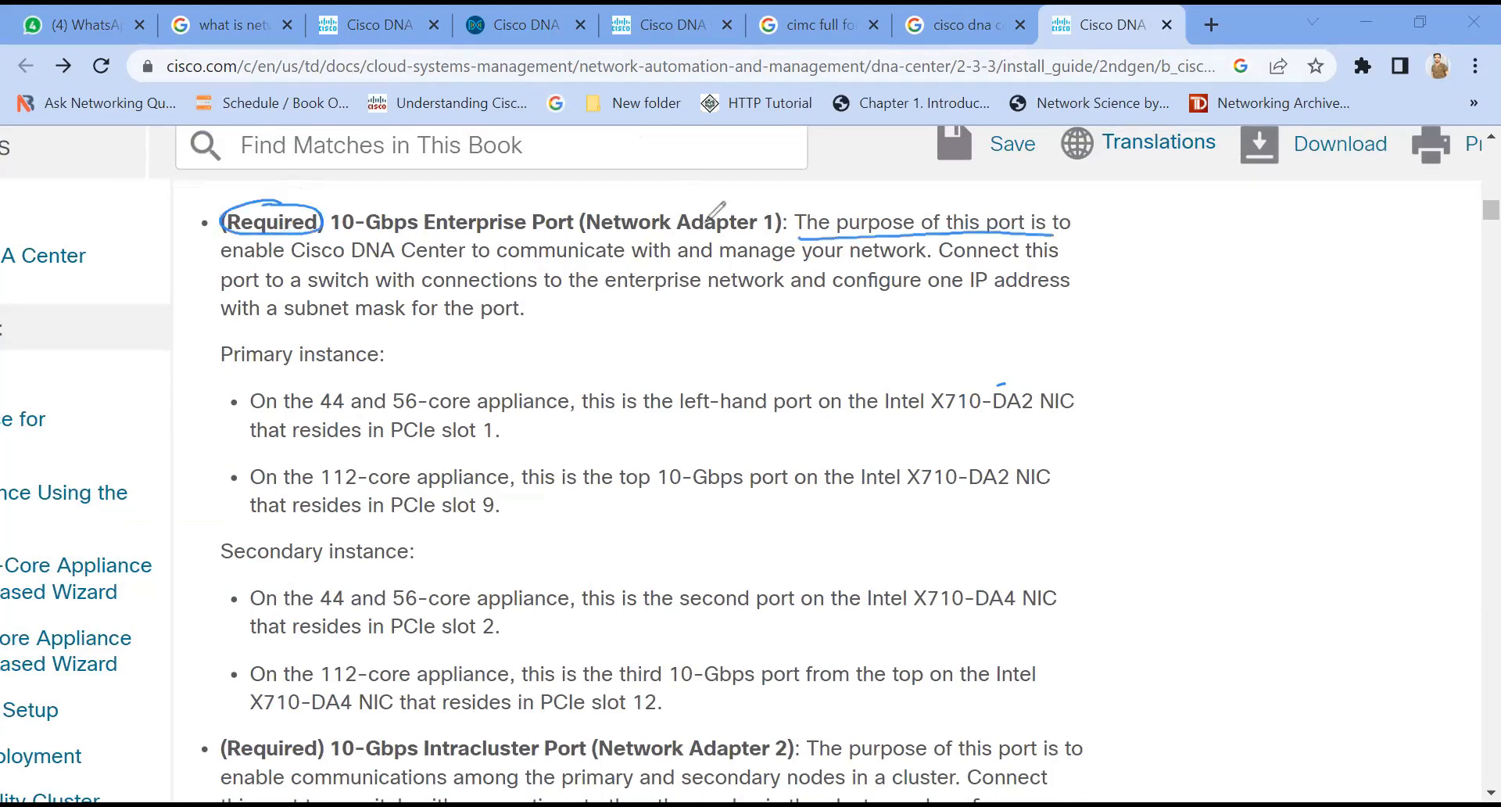
{"action": "left_click_drag", "start_coordinate": [220, 269], "coordinate": [527, 262]}
{"action": "left_click_drag", "start_coordinate": [565, 265], "coordinate": [898, 265]}
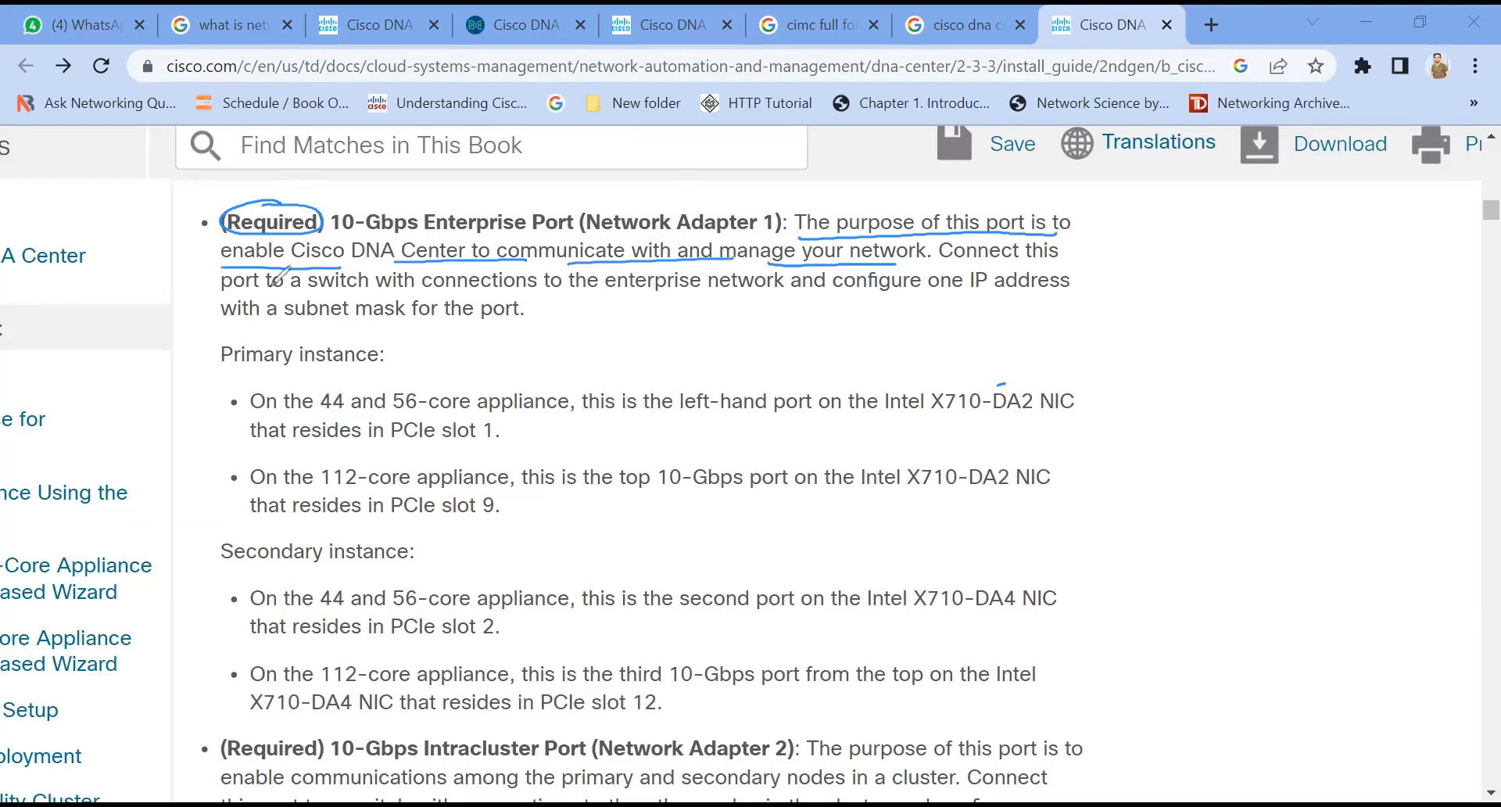
{"action": "left_click_drag", "start_coordinate": [938, 265], "coordinate": [1056, 265]}
{"action": "left_click_drag", "start_coordinate": [226, 296], "coordinate": [803, 297]}
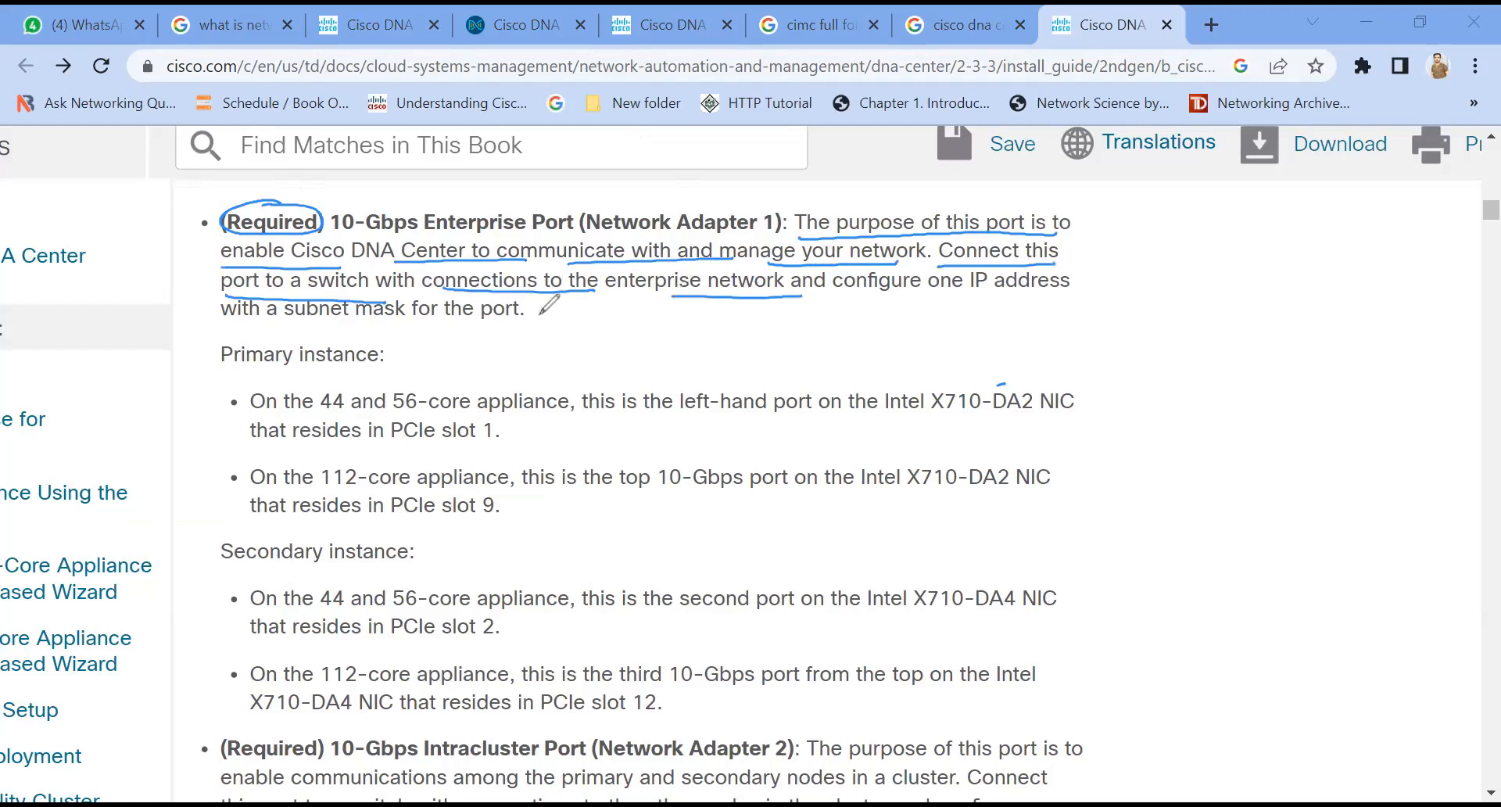
{"action": "left_click_drag", "start_coordinate": [237, 317], "coordinate": [494, 328]}
{"action": "left_click_drag", "start_coordinate": [854, 297], "coordinate": [1056, 301]}
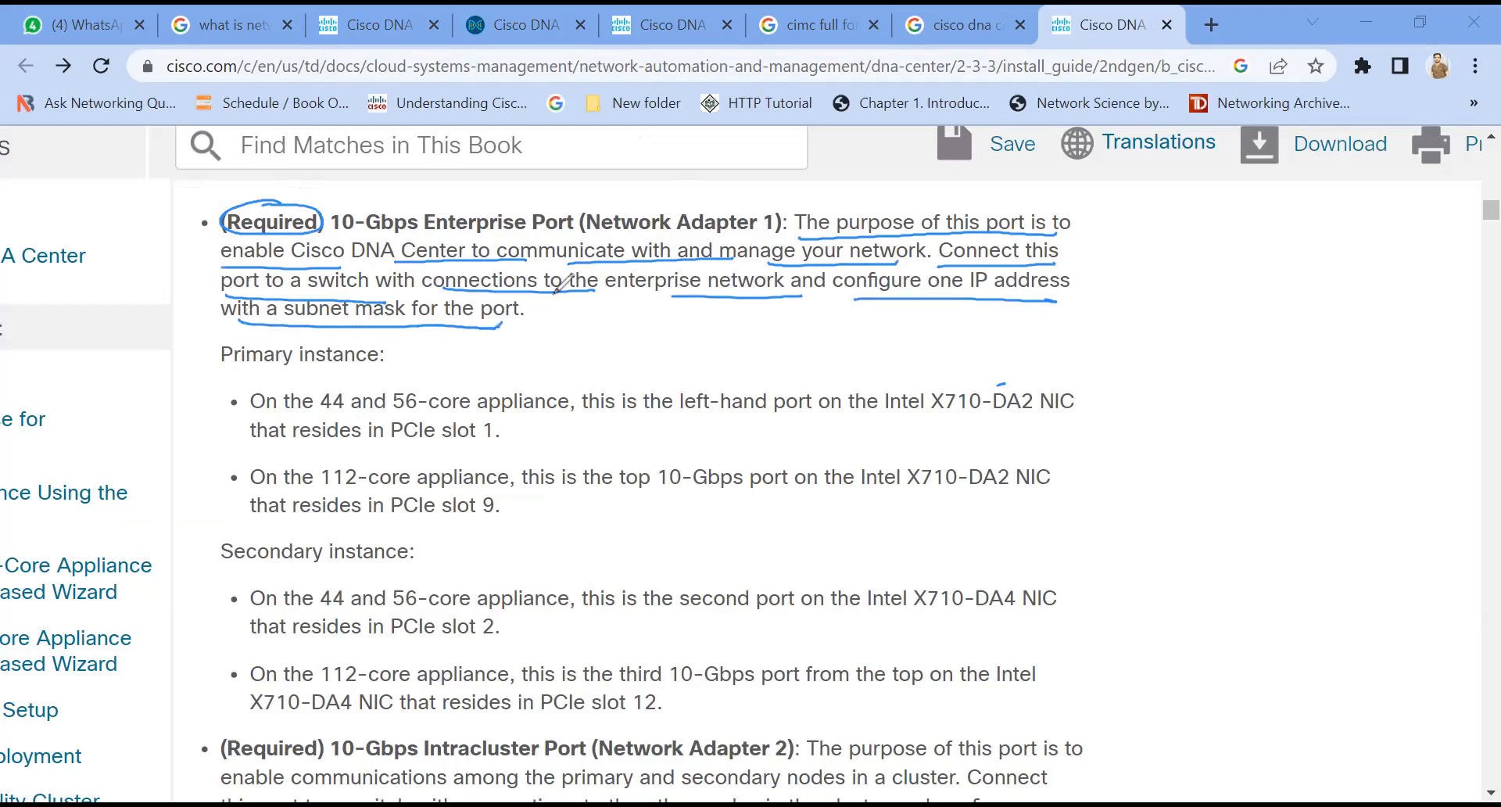
Step: Draw a box labelled "DNA" in the blank margin beside the text
{"action": "mouse_move", "coordinate": [1213, 196]}
{"action": "left_mouse_down"}
{"action": "mouse_move", "coordinate": [1241, 194]}
{"action": "mouse_move", "coordinate": [1214, 196]}
{"action": "left_mouse_up"}
{"action": "left_click_drag", "start_coordinate": [1238, 217], "coordinate": [1237, 237]}
{"action": "mouse_move", "coordinate": [1259, 221]}
{"action": "left_mouse_down"}
{"action": "mouse_move", "coordinate": [1273, 237]}
{"action": "mouse_move", "coordinate": [1284, 220]}
{"action": "left_mouse_up"}
{"action": "left_click_drag", "start_coordinate": [1289, 239], "coordinate": [1314, 236]}
{"action": "left_click_drag", "start_coordinate": [1293, 228], "coordinate": [1313, 225]}
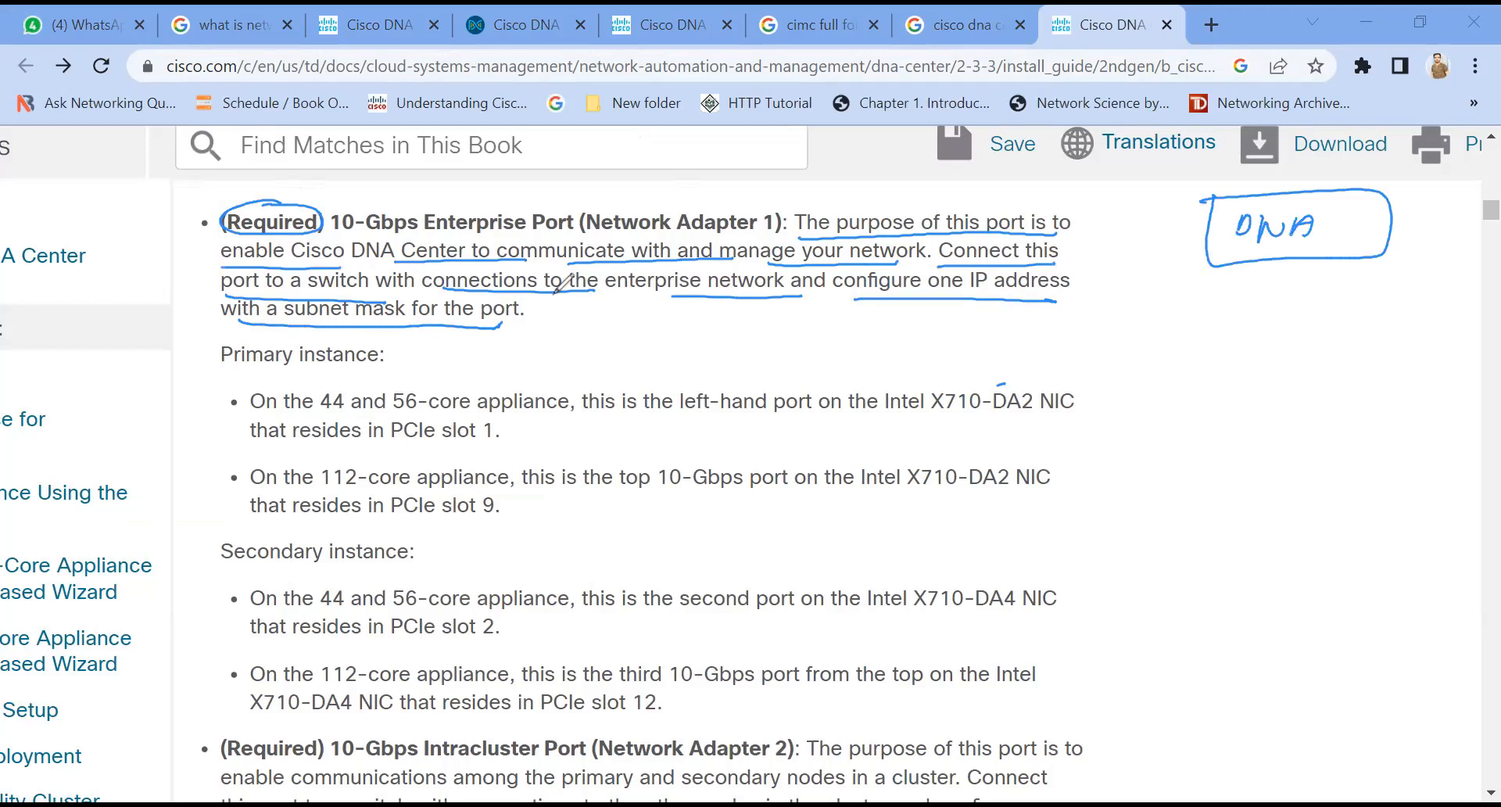
Step: Sketch a network cloud below the DNA box containing devices labelled R1, SW, WLC and AP
{"action": "mouse_move", "coordinate": [1167, 464]}
{"action": "left_mouse_down"}
{"action": "mouse_move", "coordinate": [1174, 451]}
{"action": "mouse_move", "coordinate": [1168, 474]}
{"action": "left_mouse_up"}
{"action": "left_click_drag", "start_coordinate": [1243, 453], "coordinate": [1244, 472]}
{"action": "left_click_drag", "start_coordinate": [1244, 453], "coordinate": [1255, 472]}
{"action": "mouse_move", "coordinate": [1260, 457]}
{"action": "left_mouse_down"}
{"action": "mouse_move", "coordinate": [1265, 470]}
{"action": "mouse_move", "coordinate": [1265, 435]}
{"action": "left_mouse_up"}
{"action": "left_click_drag", "start_coordinate": [1167, 545], "coordinate": [1162, 566]}
{"action": "left_click", "coordinate": [1188, 549]}
{"action": "left_click_drag", "start_coordinate": [1166, 547], "coordinate": [1190, 556]}
{"action": "left_click_drag", "start_coordinate": [1192, 532], "coordinate": [1196, 531]}
{"action": "left_click_drag", "start_coordinate": [1260, 512], "coordinate": [1249, 553]}
{"action": "mouse_move", "coordinate": [1266, 508]}
{"action": "left_mouse_down"}
{"action": "mouse_move", "coordinate": [1249, 554]}
{"action": "mouse_move", "coordinate": [1260, 539]}
{"action": "left_mouse_up"}
{"action": "left_click_drag", "start_coordinate": [1282, 525], "coordinate": [1308, 523]}
{"action": "left_click_drag", "start_coordinate": [1337, 535], "coordinate": [1339, 533]}
{"action": "left_click_drag", "start_coordinate": [1345, 541], "coordinate": [1385, 556]}
{"action": "left_click_drag", "start_coordinate": [1403, 541], "coordinate": [1401, 555]}
{"action": "mouse_move", "coordinate": [1221, 577]}
{"action": "left_mouse_down"}
{"action": "mouse_move", "coordinate": [1211, 609]}
{"action": "mouse_move", "coordinate": [1243, 602]}
{"action": "left_mouse_up"}
{"action": "left_click_drag", "start_coordinate": [1249, 603], "coordinate": [1253, 582]}
{"action": "left_click_drag", "start_coordinate": [1216, 577], "coordinate": [1219, 608]}
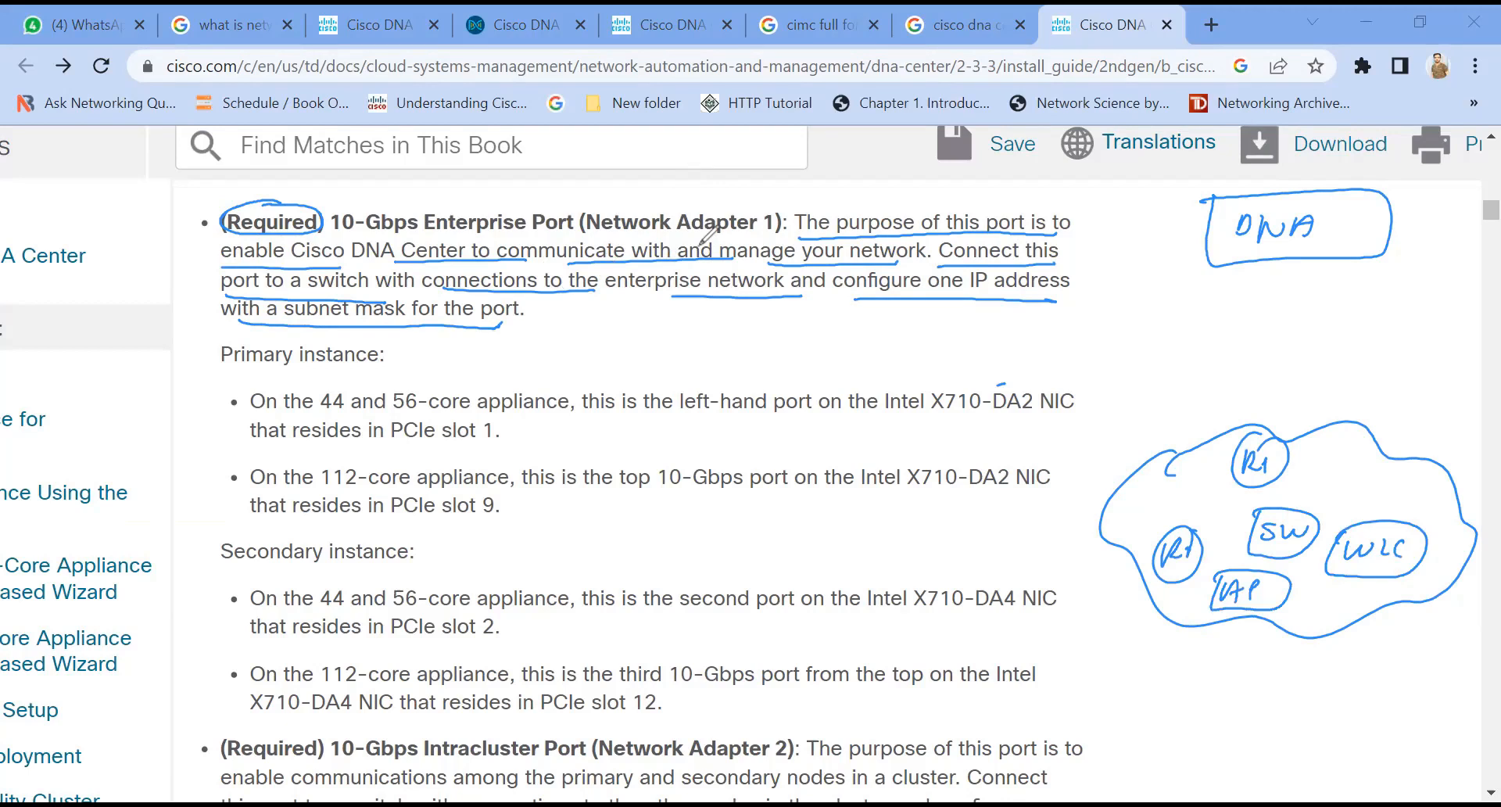
Step: Link the DNA box to the cloud with red arrows labelled "enterprise network" and "Enterprise", underlining DNA
{"action": "left_click_drag", "start_coordinate": [1253, 317], "coordinate": [1277, 366]}
{"action": "left_click_drag", "start_coordinate": [1277, 395], "coordinate": [1382, 388]}
{"action": "mouse_move", "coordinate": [1374, 422]}
{"action": "left_mouse_down"}
{"action": "mouse_move", "coordinate": [1429, 415]}
{"action": "mouse_move", "coordinate": [1460, 432]}
{"action": "left_mouse_up"}
{"action": "left_click_drag", "start_coordinate": [1237, 250], "coordinate": [1319, 245]}
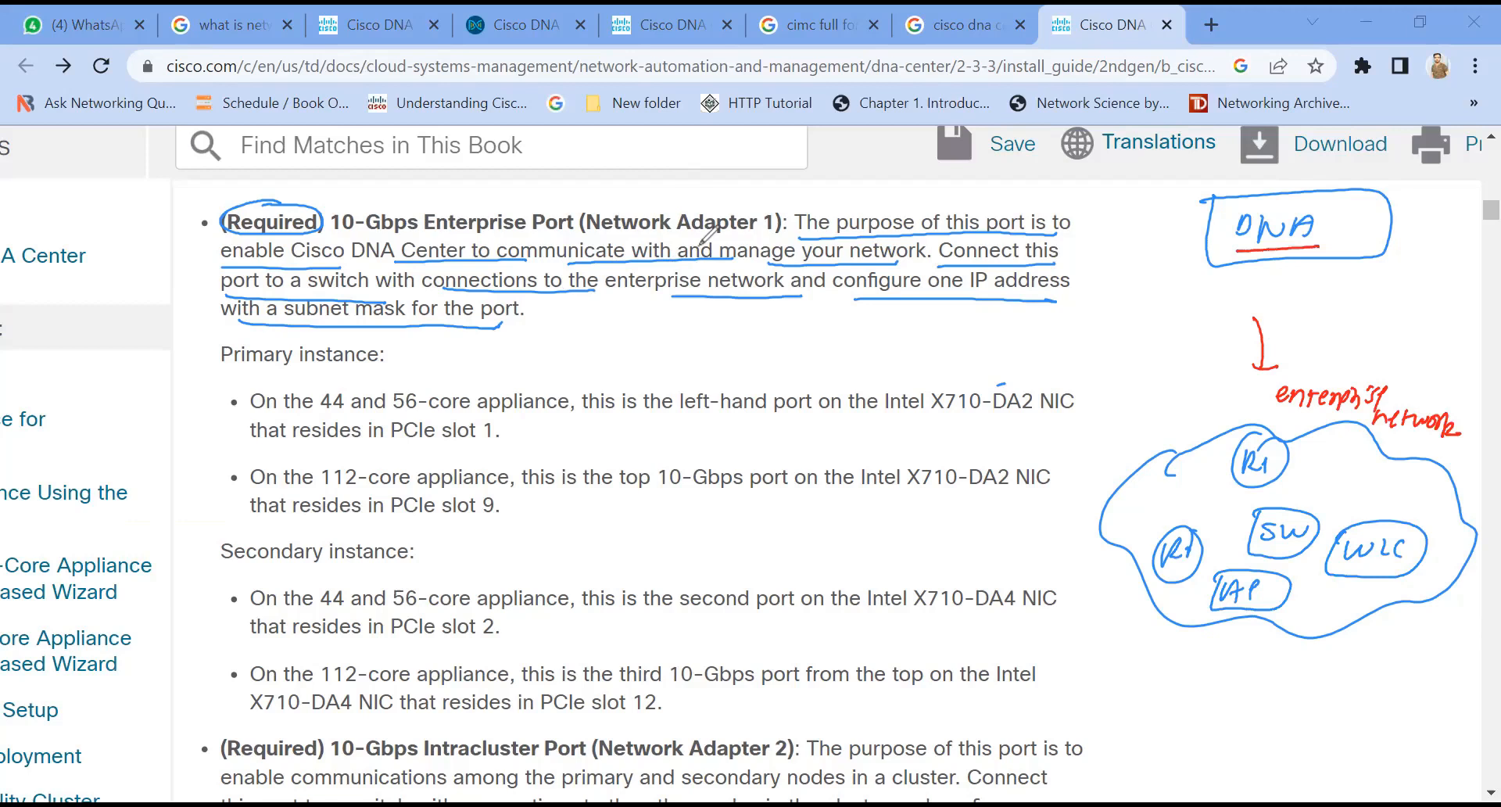
{"action": "mouse_move", "coordinate": [1234, 291]}
{"action": "left_mouse_down"}
{"action": "mouse_move", "coordinate": [1243, 265]}
{"action": "mouse_move", "coordinate": [1235, 420]}
{"action": "left_mouse_up"}
{"action": "left_click_drag", "start_coordinate": [1251, 268], "coordinate": [1372, 272]}
{"action": "left_click_drag", "start_coordinate": [1257, 295], "coordinate": [1362, 297]}
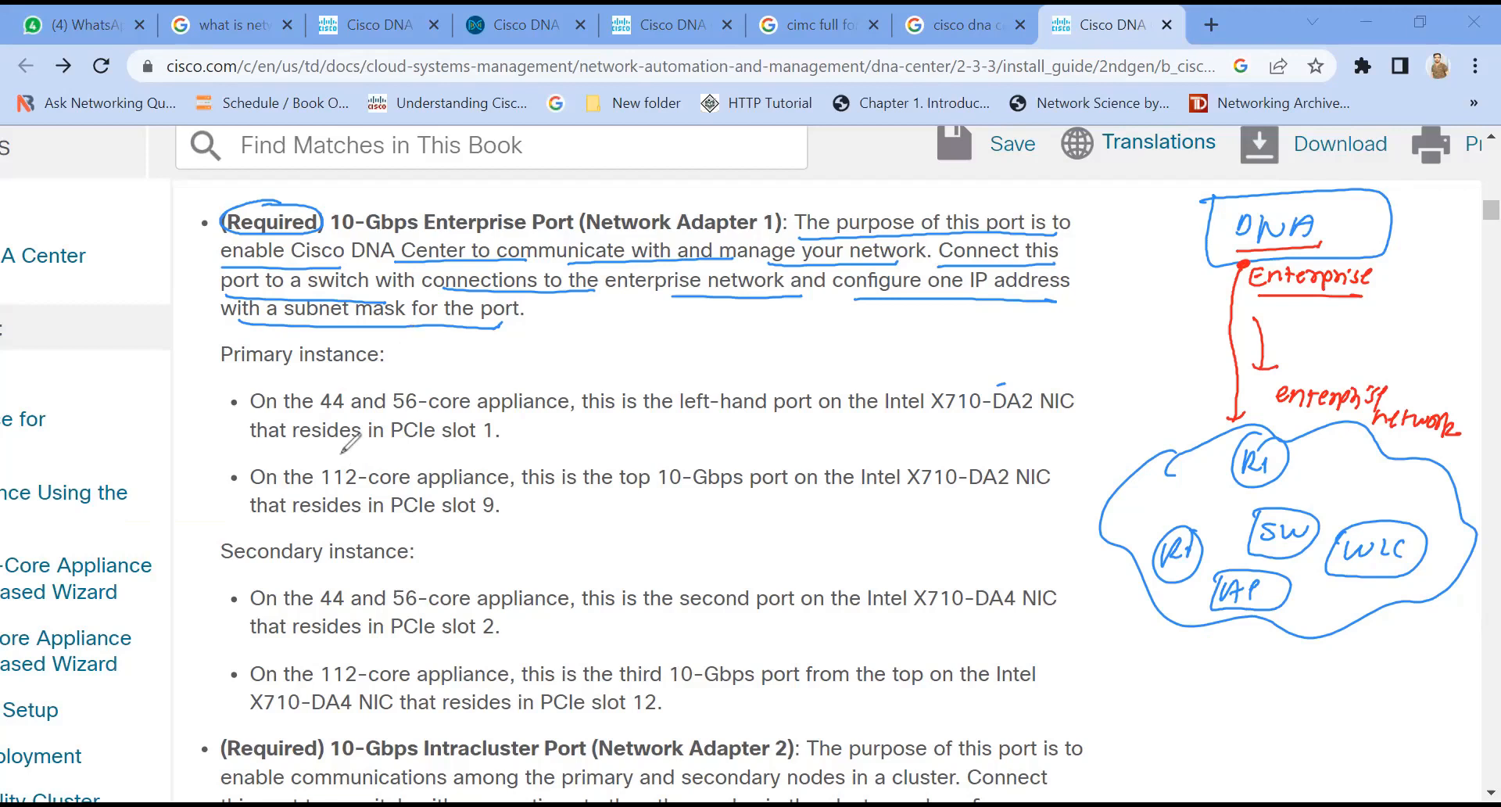
Step: Underline the Enterprise Port's 44 and 56-core primary instance line and the "Secondary instance" heading in red
{"action": "left_click_drag", "start_coordinate": [225, 387], "coordinate": [354, 390]}
{"action": "left_click_drag", "start_coordinate": [223, 571], "coordinate": [369, 574]}
{"action": "left_click_drag", "start_coordinate": [244, 423], "coordinate": [391, 416]}
{"action": "left_click_drag", "start_coordinate": [412, 415], "coordinate": [819, 408]}
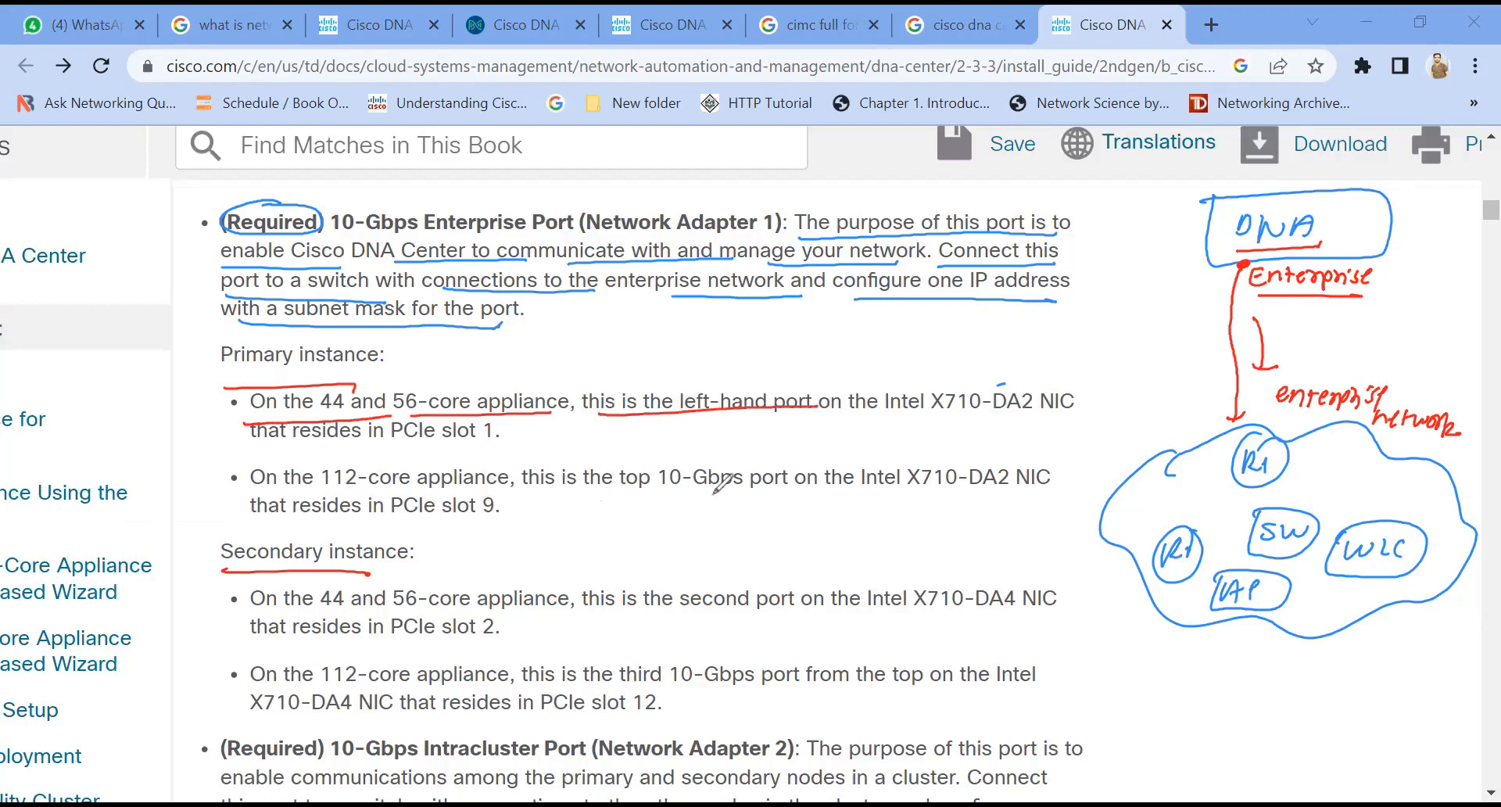
Step: Circle "(Required)" and underline the Intracluster Port heading and its opening phrase in red
{"action": "scroll", "coordinate": [721, 483], "scroll_direction": "down", "scroll_amount": 3}
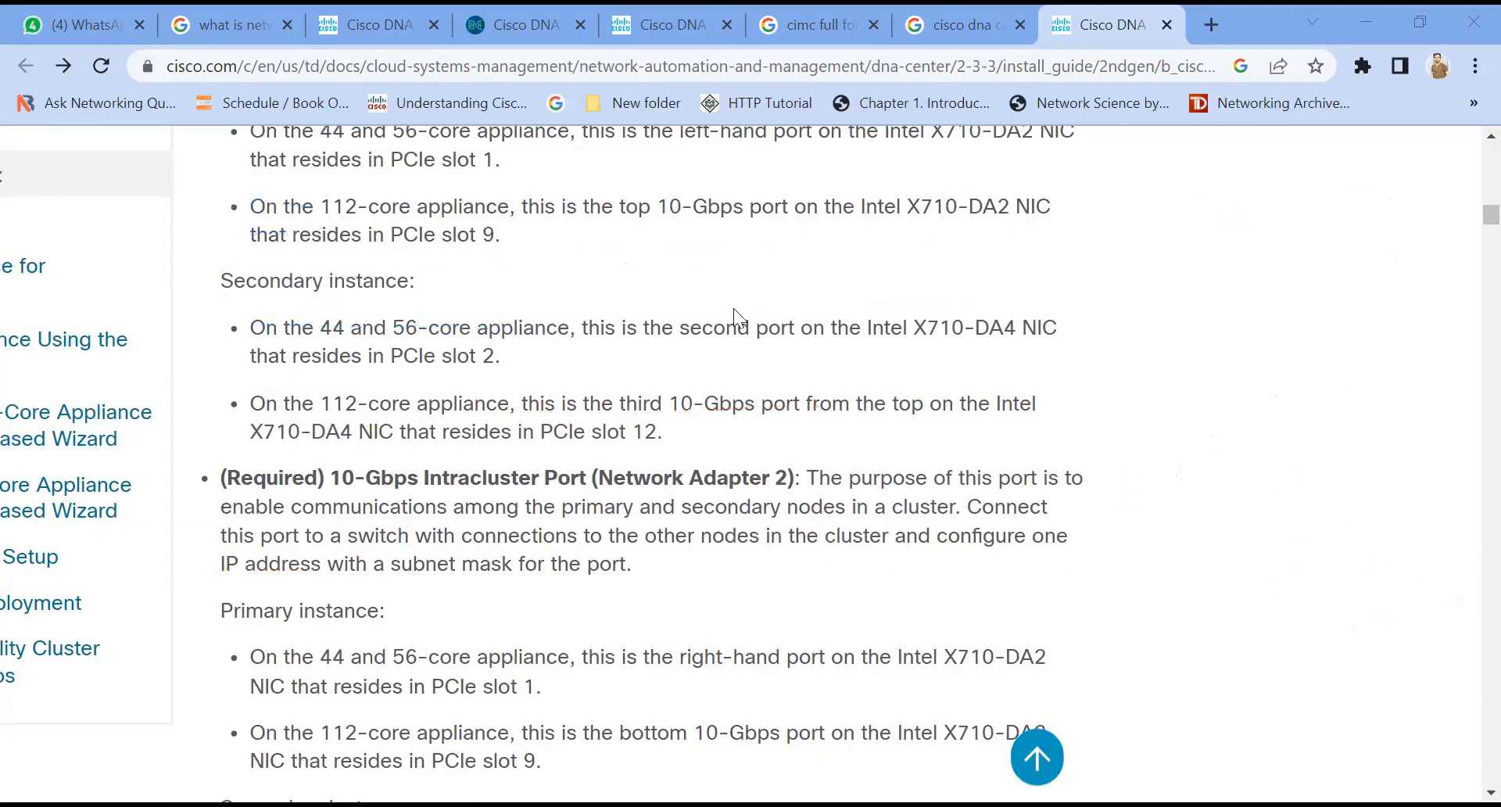
{"action": "scroll", "coordinate": [495, 327], "scroll_direction": "down", "scroll_amount": 1}
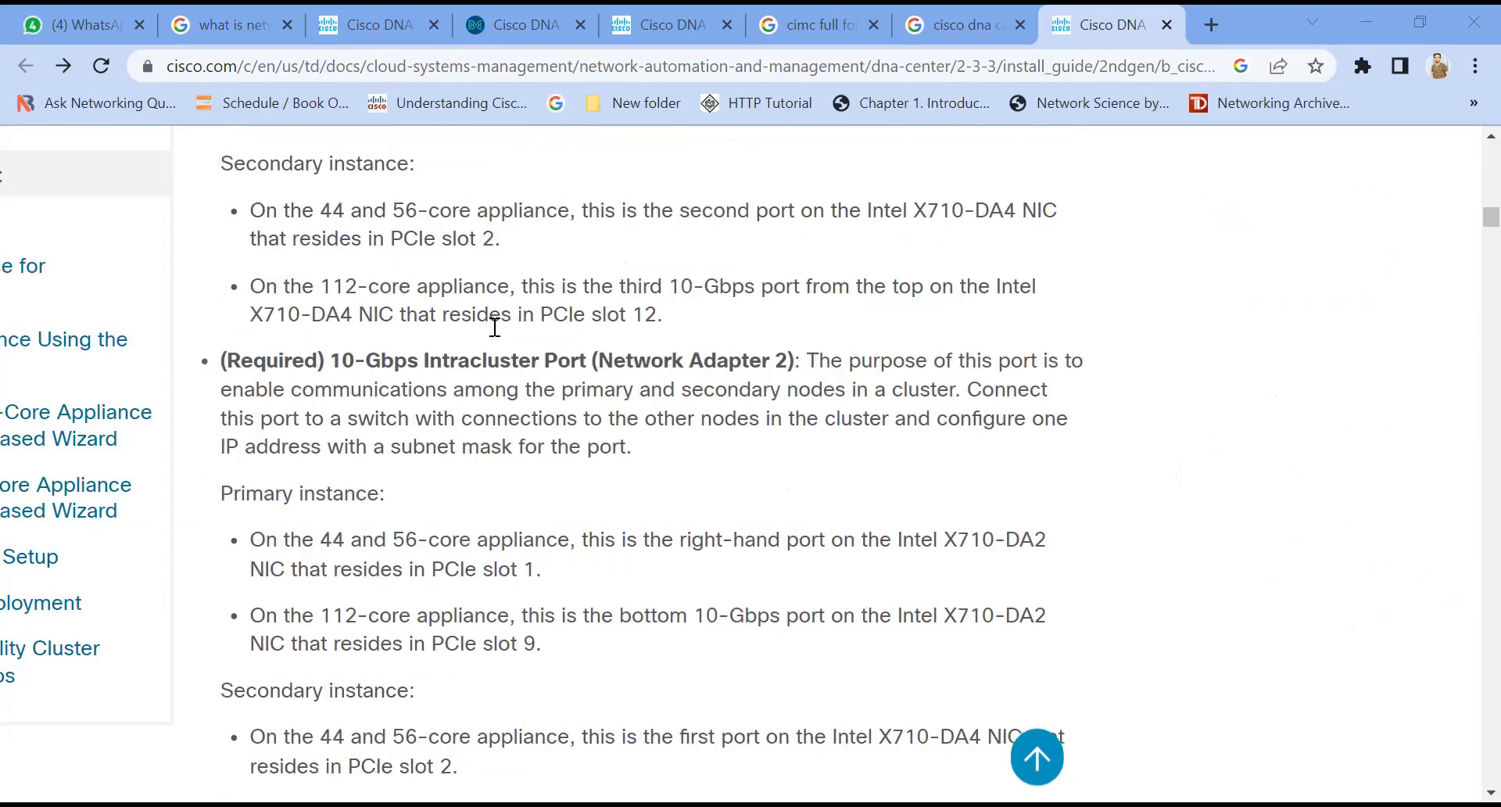
{"action": "scroll", "coordinate": [547, 328], "scroll_direction": "up", "scroll_amount": 1}
{"action": "scroll", "coordinate": [496, 372], "scroll_direction": "down", "scroll_amount": 1}
{"action": "scroll", "coordinate": [489, 383], "scroll_direction": "down", "scroll_amount": 1}
{"action": "scroll", "coordinate": [489, 396], "scroll_direction": "down", "scroll_amount": 1}
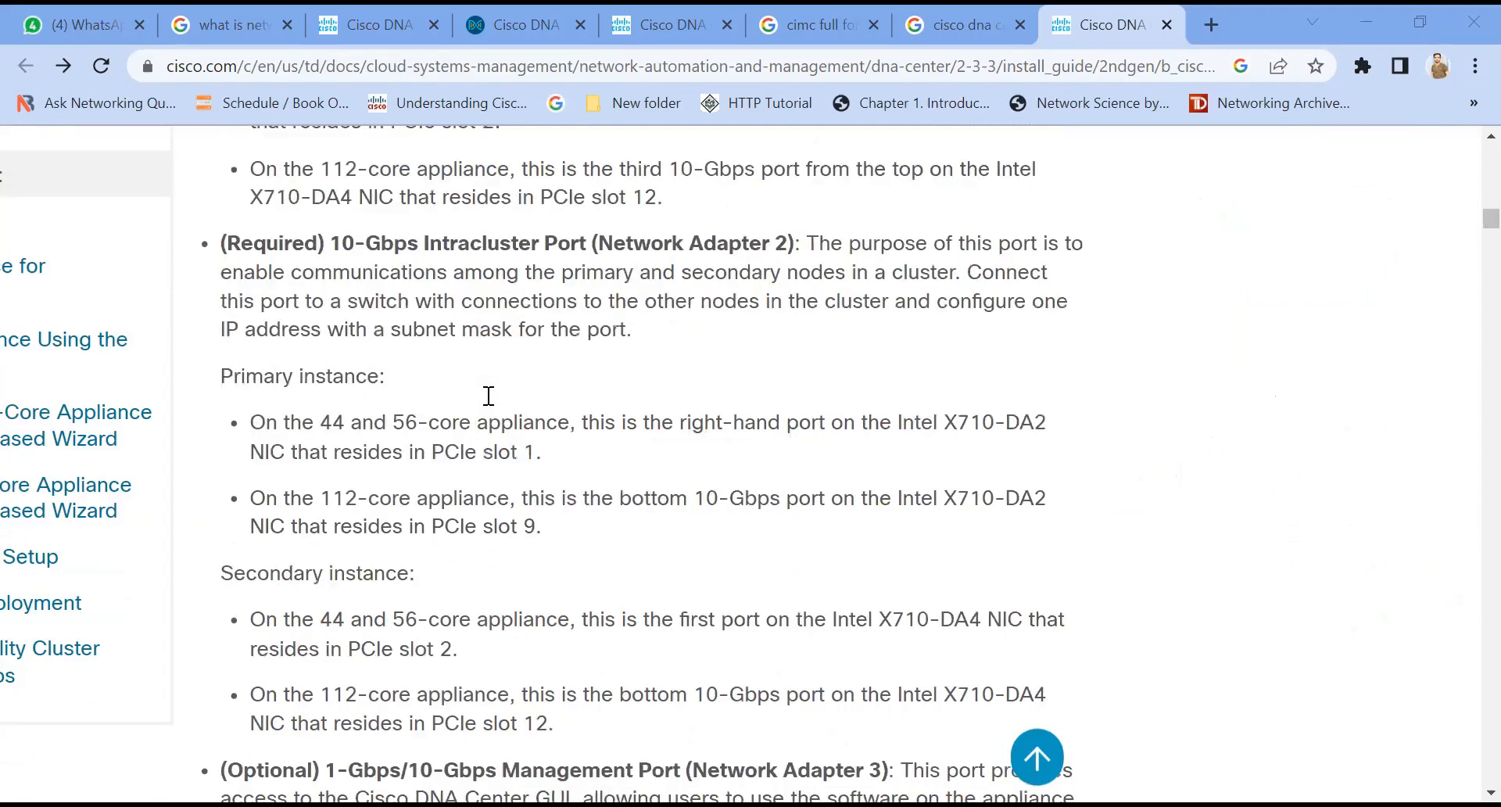
{"action": "mouse_move", "coordinate": [283, 222]}
{"action": "left_mouse_down"}
{"action": "mouse_move", "coordinate": [263, 266]}
{"action": "mouse_move", "coordinate": [413, 265]}
{"action": "left_mouse_up"}
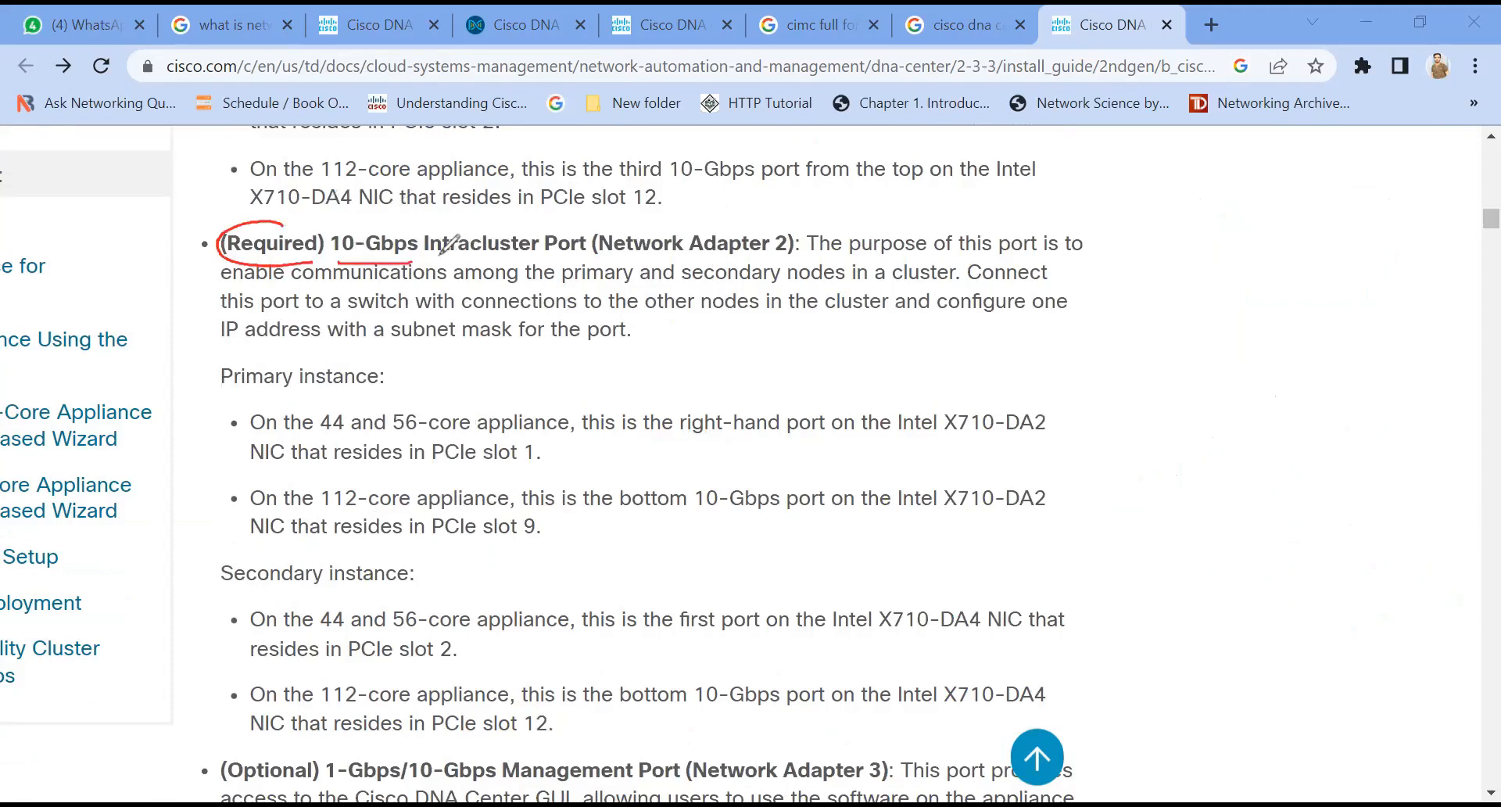
{"action": "left_click_drag", "start_coordinate": [438, 252], "coordinate": [567, 250]}
{"action": "left_click_drag", "start_coordinate": [809, 254], "coordinate": [1069, 249]}
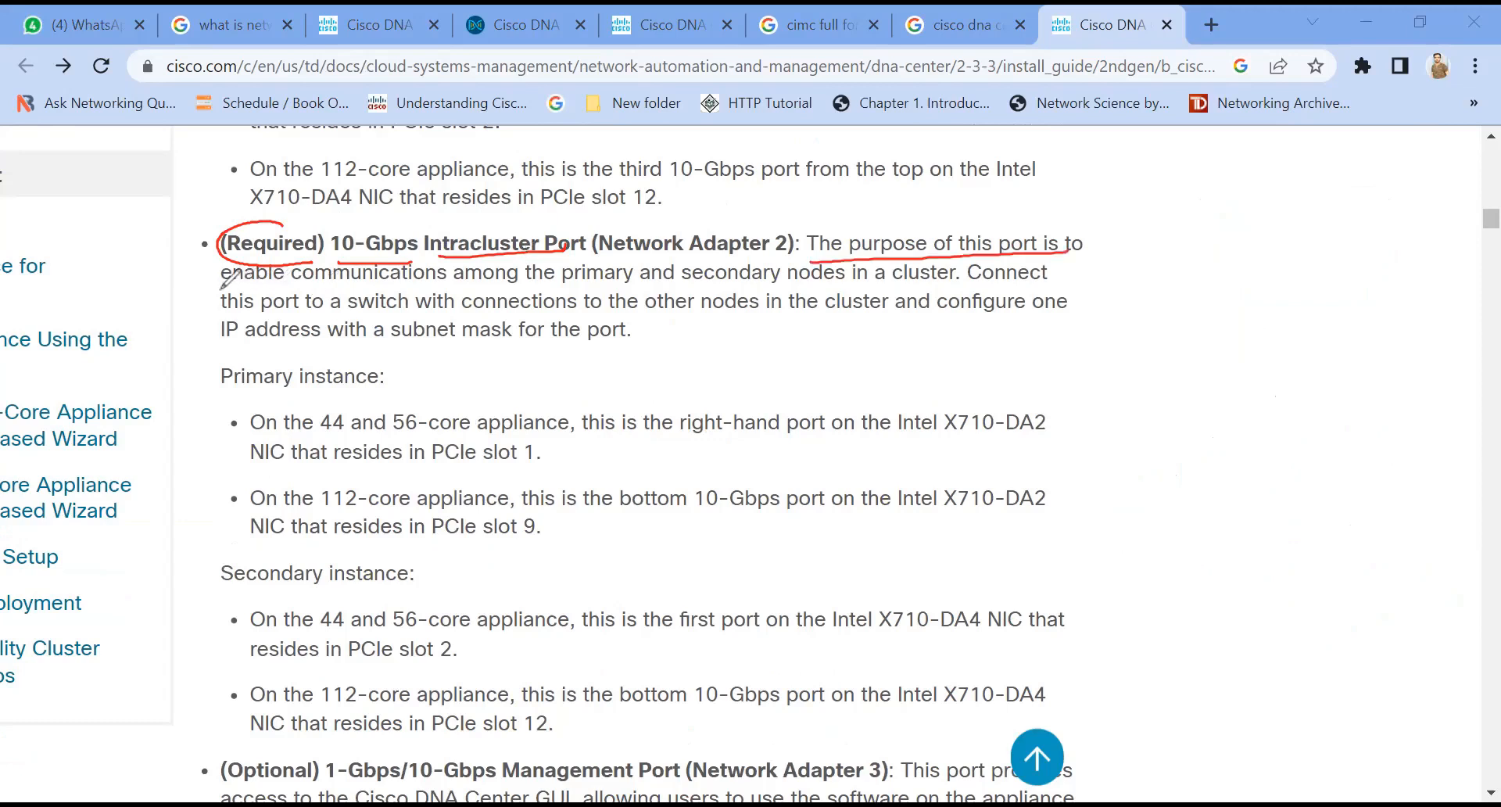
Step: Underline the Intracluster Port's description of cluster communication and switch connection in red
{"action": "left_click_drag", "start_coordinate": [221, 290], "coordinate": [427, 289]}
{"action": "left_click_drag", "start_coordinate": [462, 289], "coordinate": [653, 281]}
{"action": "left_click_drag", "start_coordinate": [929, 287], "coordinate": [705, 285]}
{"action": "left_click_drag", "start_coordinate": [237, 319], "coordinate": [455, 315]}
{"action": "left_click_drag", "start_coordinate": [971, 289], "coordinate": [1037, 287]}
{"action": "left_click_drag", "start_coordinate": [735, 319], "coordinate": [943, 318]}
{"action": "left_click_drag", "start_coordinate": [462, 315], "coordinate": [655, 316]}
{"action": "left_click_drag", "start_coordinate": [231, 350], "coordinate": [476, 353]}
{"action": "left_click_drag", "start_coordinate": [501, 344], "coordinate": [632, 339]}
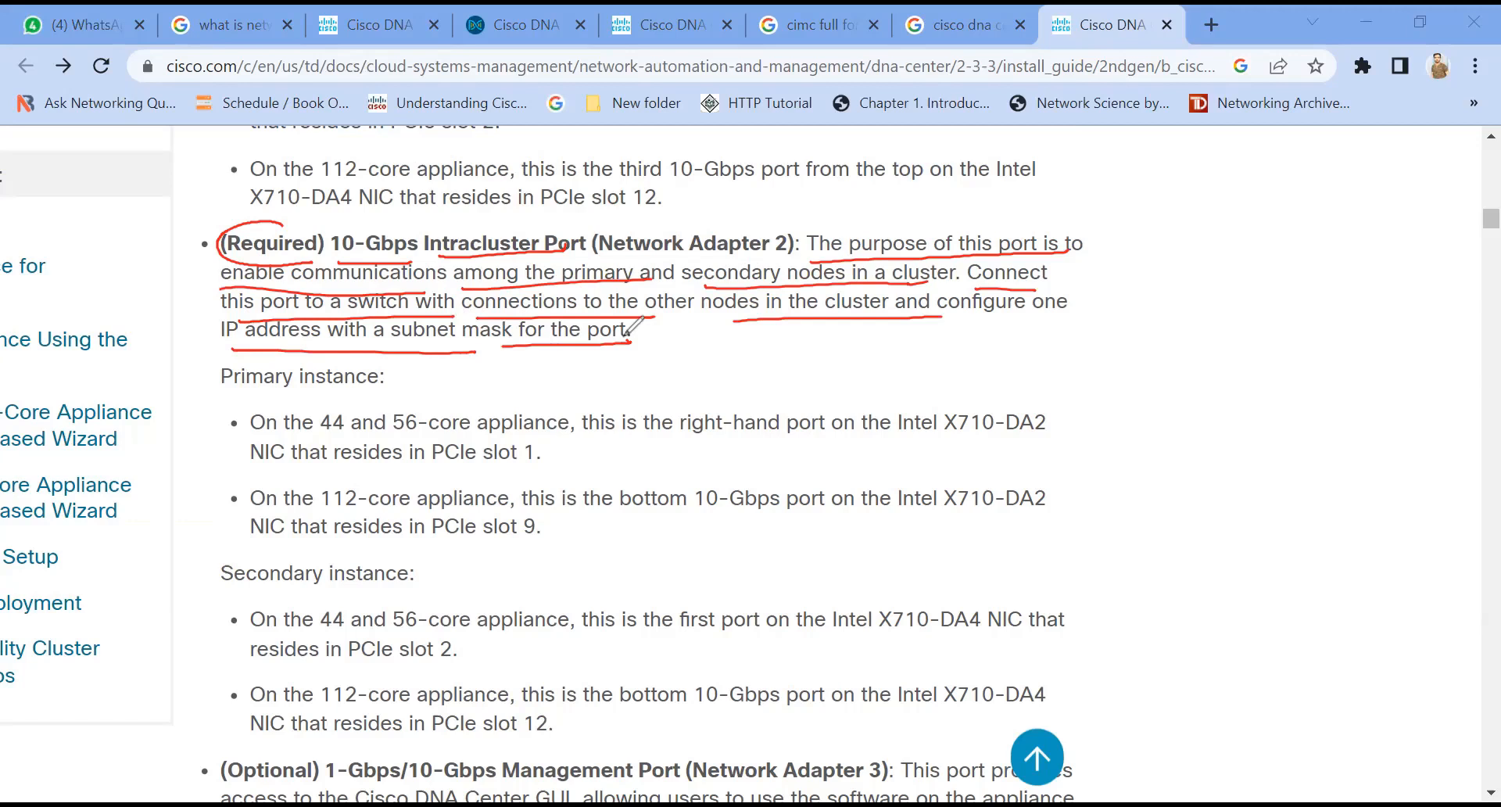
Step: Draw two red boxes labelled "DNA1" and "DNA2" in the margin beside the Intracluster Port text
{"action": "left_click_drag", "start_coordinate": [1124, 238], "coordinate": [1116, 239]}
{"action": "left_click_drag", "start_coordinate": [1143, 252], "coordinate": [1142, 273]}
{"action": "left_click_drag", "start_coordinate": [1154, 274], "coordinate": [1170, 252]}
{"action": "left_click_drag", "start_coordinate": [1175, 275], "coordinate": [1198, 269]}
{"action": "mouse_move", "coordinate": [1327, 237]}
{"action": "left_mouse_down"}
{"action": "mouse_move", "coordinate": [1364, 232]}
{"action": "mouse_move", "coordinate": [1349, 277]}
{"action": "left_mouse_up"}
{"action": "left_click_drag", "start_coordinate": [1367, 258], "coordinate": [1389, 282]}
{"action": "left_click_drag", "start_coordinate": [1203, 259], "coordinate": [1215, 277]}
{"action": "left_click_drag", "start_coordinate": [1392, 278], "coordinate": [1410, 277]}
{"action": "left_click_drag", "start_coordinate": [1395, 268], "coordinate": [1407, 267]}
{"action": "left_click_drag", "start_coordinate": [1413, 254], "coordinate": [1429, 274]}
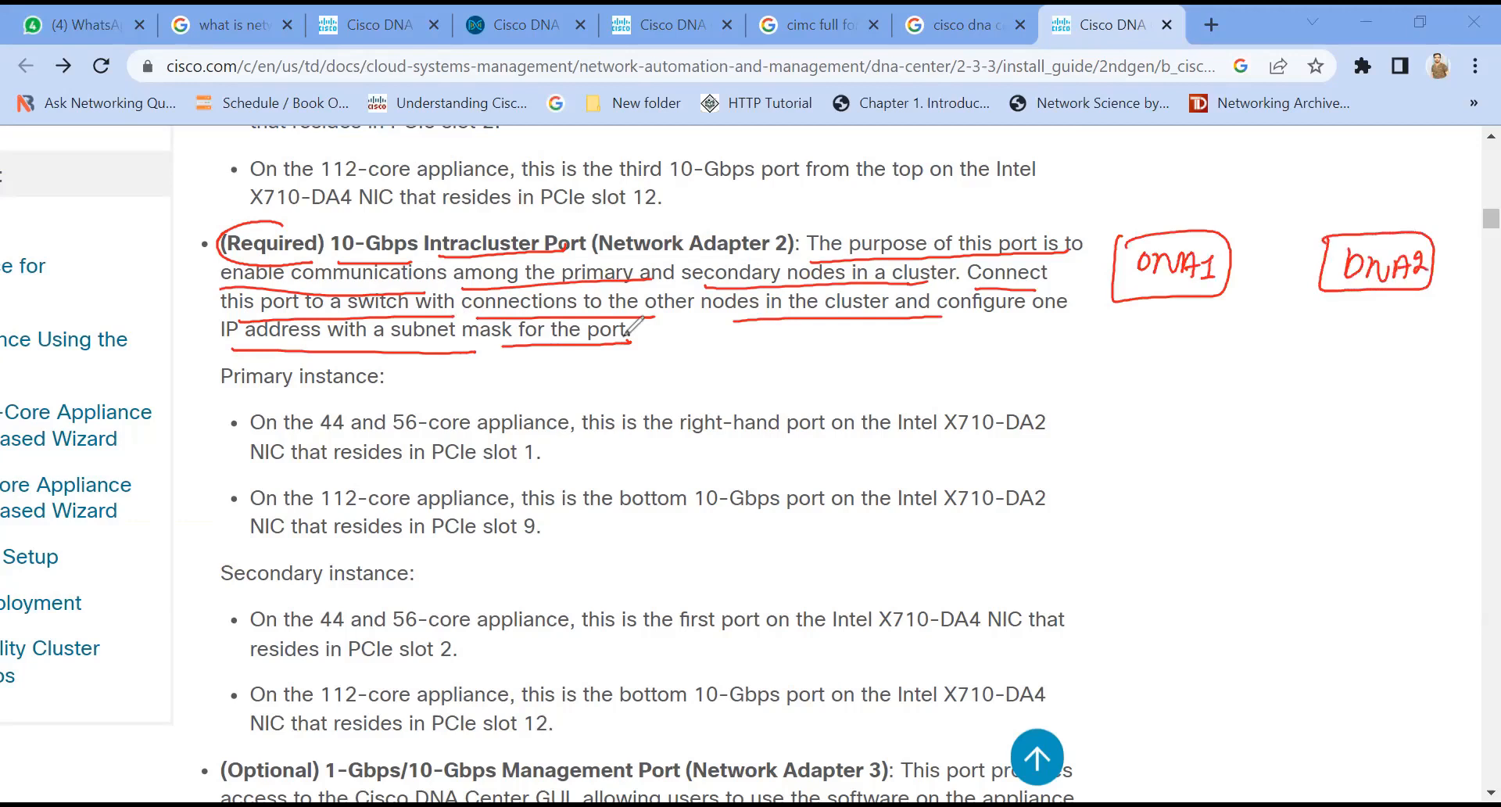
Step: Draw a red box labelled "SW1" below the DNA1 and DNA2 boxes
{"action": "left_click_drag", "start_coordinate": [1216, 385], "coordinate": [1303, 387]}
{"action": "left_click_drag", "start_coordinate": [1251, 413], "coordinate": [1230, 435]}
{"action": "left_click_drag", "start_coordinate": [1266, 412], "coordinate": [1316, 434]}
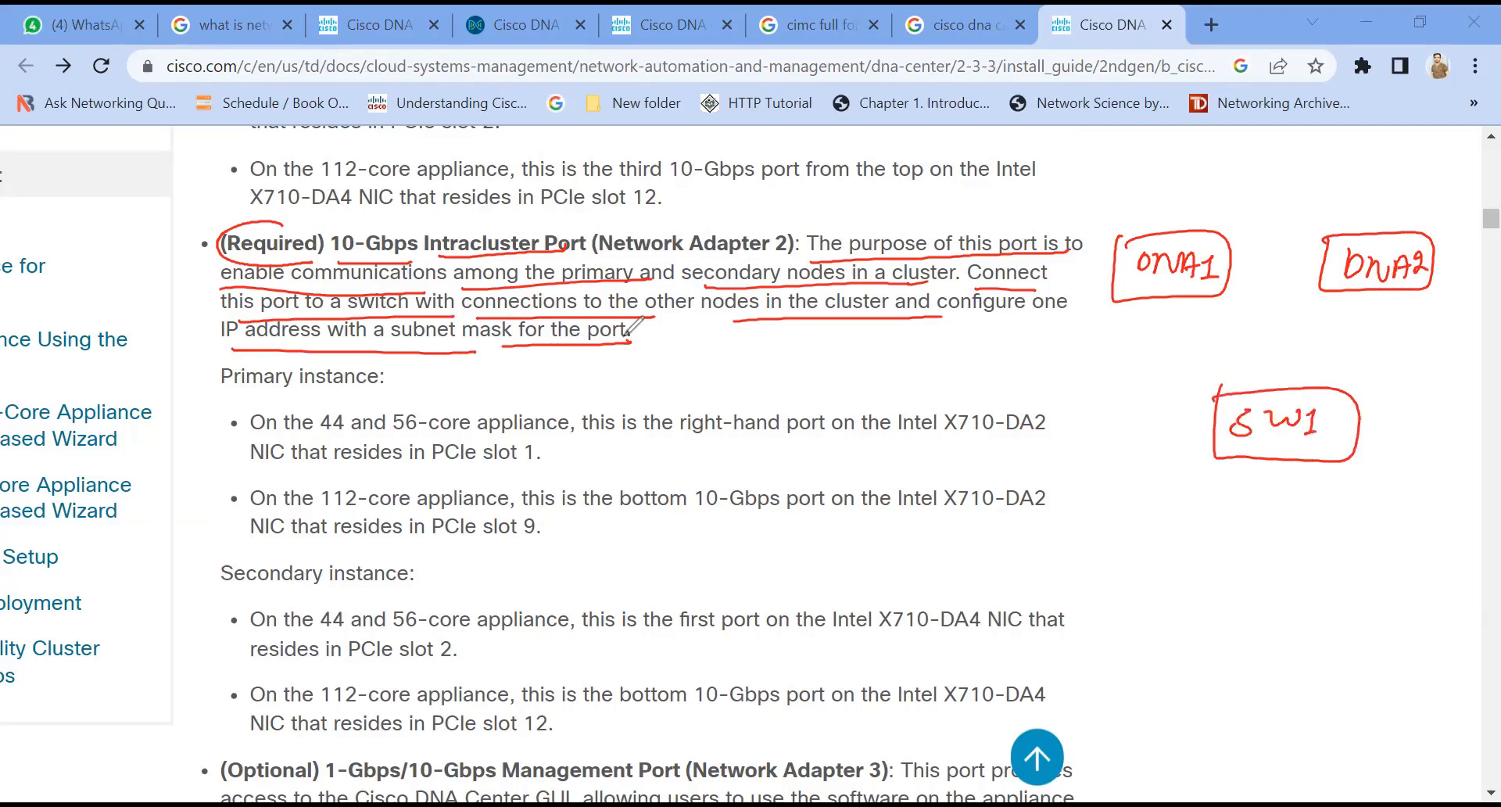
Step: Connect the DNA1 and DNA2 boxes to the SW1 box with red lines
{"action": "left_click_drag", "start_coordinate": [1177, 303], "coordinate": [1271, 388]}
{"action": "left_click_drag", "start_coordinate": [1369, 296], "coordinate": [1318, 391]}
{"action": "left_click", "coordinate": [1181, 299]}
{"action": "left_click", "coordinate": [1370, 295]}
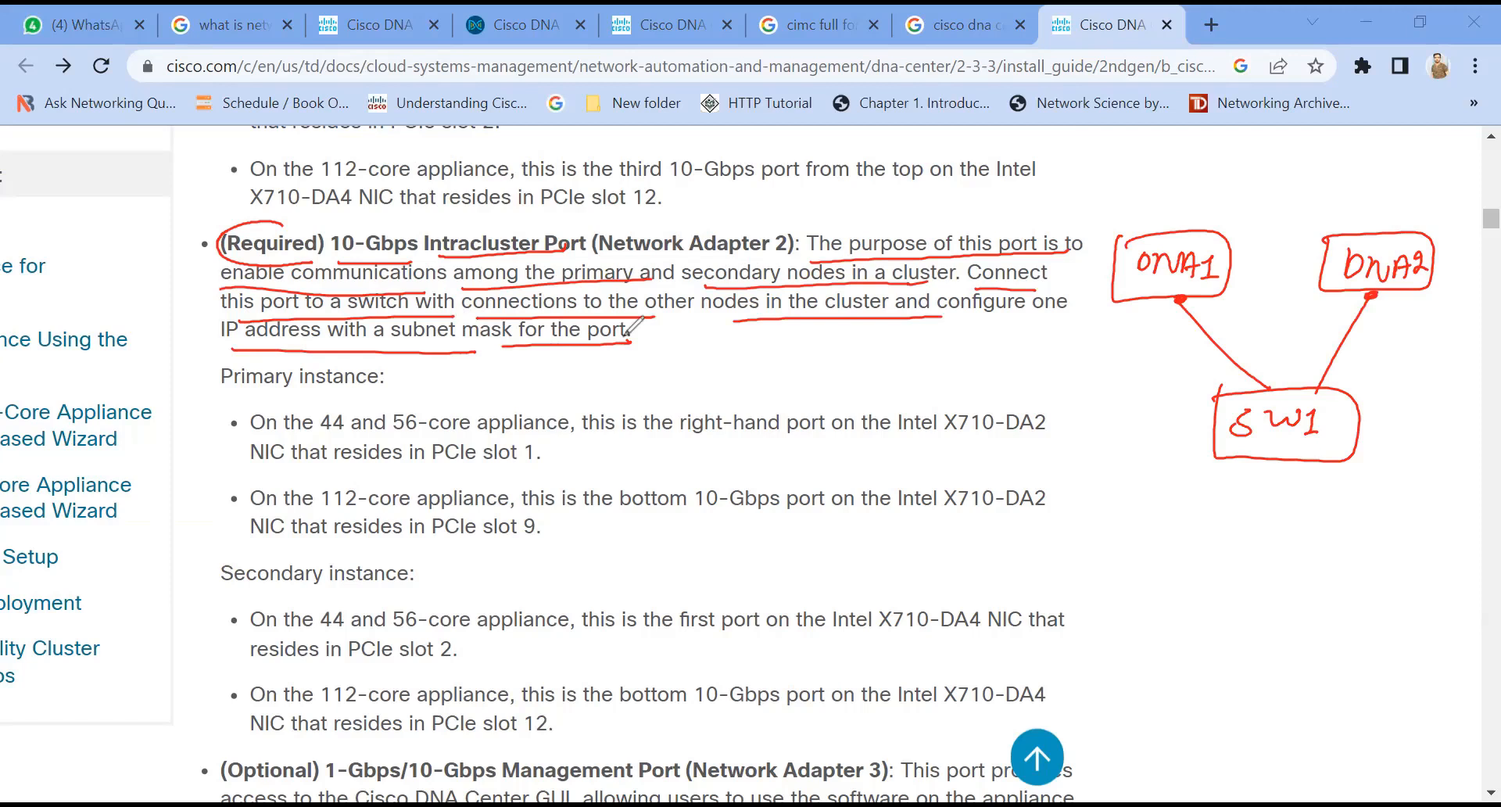
Step: Label each of the two switch links "Cluster" in red handwriting
{"action": "left_click_drag", "start_coordinate": [1117, 314], "coordinate": [1114, 327]}
{"action": "left_click_drag", "start_coordinate": [1120, 311], "coordinate": [1121, 326]}
{"action": "left_click_drag", "start_coordinate": [1124, 316], "coordinate": [1142, 325]}
{"action": "left_click_drag", "start_coordinate": [1154, 312], "coordinate": [1156, 325]}
{"action": "left_click_drag", "start_coordinate": [1150, 317], "coordinate": [1160, 316]}
{"action": "left_click_drag", "start_coordinate": [1160, 321], "coordinate": [1169, 324]}
{"action": "left_click_drag", "start_coordinate": [1172, 317], "coordinate": [1181, 318]}
{"action": "left_click_drag", "start_coordinate": [1379, 308], "coordinate": [1382, 318]}
{"action": "left_click_drag", "start_coordinate": [1392, 309], "coordinate": [1401, 311]}
{"action": "left_click_drag", "start_coordinate": [1408, 309], "coordinate": [1405, 319]}
{"action": "mouse_move", "coordinate": [1417, 305]}
{"action": "left_mouse_down"}
{"action": "mouse_move", "coordinate": [1415, 319]}
{"action": "mouse_move", "coordinate": [1424, 309]}
{"action": "left_mouse_up"}
{"action": "left_click_drag", "start_coordinate": [1424, 316], "coordinate": [1435, 314]}
{"action": "left_click_drag", "start_coordinate": [1436, 318], "coordinate": [1448, 309]}
Step: Write 192.168.2.110 and 192.168.2.11 under the Cluster labels and add a curved arrow from SW1 toward DNA1
{"action": "left_click_drag", "start_coordinate": [1066, 341], "coordinate": [1065, 355]}
{"action": "left_click_drag", "start_coordinate": [1074, 344], "coordinate": [1111, 353]}
{"action": "left_click_drag", "start_coordinate": [1115, 341], "coordinate": [1114, 355]}
{"action": "left_click_drag", "start_coordinate": [1123, 341], "coordinate": [1121, 354]}
{"action": "left_click_drag", "start_coordinate": [1130, 341], "coordinate": [1146, 351]}
{"action": "left_click", "coordinate": [1150, 348]}
{"action": "left_click_drag", "start_coordinate": [1156, 338], "coordinate": [1155, 351]}
{"action": "mouse_move", "coordinate": [1163, 338]}
{"action": "left_mouse_down"}
{"action": "mouse_move", "coordinate": [1162, 351]}
{"action": "mouse_move", "coordinate": [1177, 341]}
{"action": "left_mouse_up"}
{"action": "left_click", "coordinate": [1360, 342]}
{"action": "left_click_drag", "start_coordinate": [1370, 336], "coordinate": [1368, 348]}
{"action": "left_click_drag", "start_coordinate": [1373, 336], "coordinate": [1379, 347]}
{"action": "left_click_drag", "start_coordinate": [1382, 337], "coordinate": [1381, 348]}
{"action": "left_click_drag", "start_coordinate": [1390, 335], "coordinate": [1388, 347]}
{"action": "left_click", "coordinate": [1404, 347]}
{"action": "left_click_drag", "start_coordinate": [1398, 335], "coordinate": [1436, 348]}
{"action": "left_click", "coordinate": [1439, 348]}
{"action": "left_click_drag", "start_coordinate": [1446, 335], "coordinate": [1445, 349]}
{"action": "left_click_drag", "start_coordinate": [1454, 333], "coordinate": [1453, 348]}
{"action": "mouse_move", "coordinate": [1208, 314]}
{"action": "left_mouse_down"}
{"action": "mouse_move", "coordinate": [1324, 365]}
{"action": "mouse_move", "coordinate": [1350, 308]}
{"action": "left_mouse_up"}
{"action": "left_click_drag", "start_coordinate": [1331, 319], "coordinate": [1355, 311]}
{"action": "left_click_drag", "start_coordinate": [1213, 332], "coordinate": [1229, 319]}
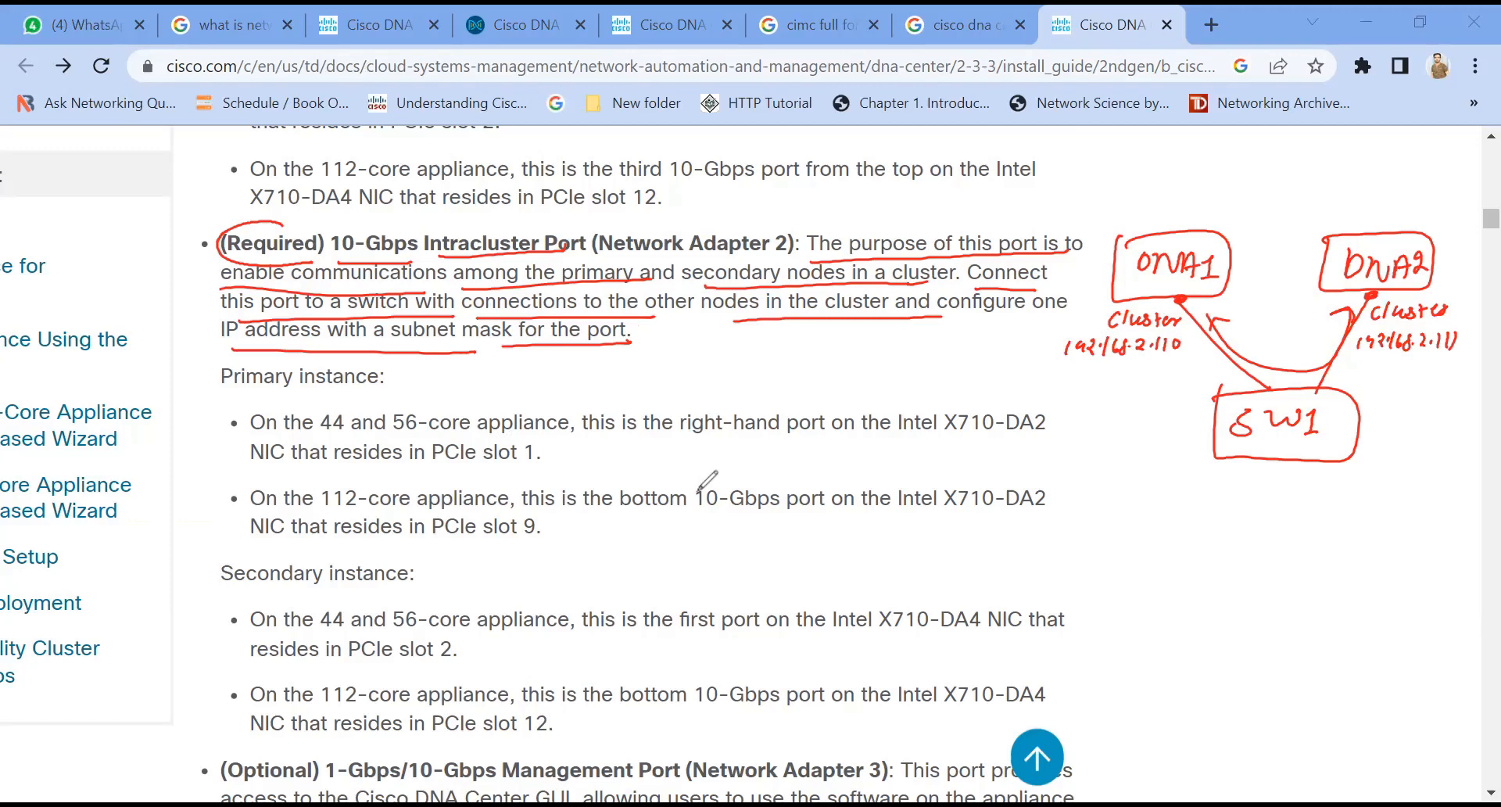
Step: Clear the red annotations and highlight the Management Port heading and its description phrase by phrase
{"action": "left_click", "coordinate": [573, 202]}
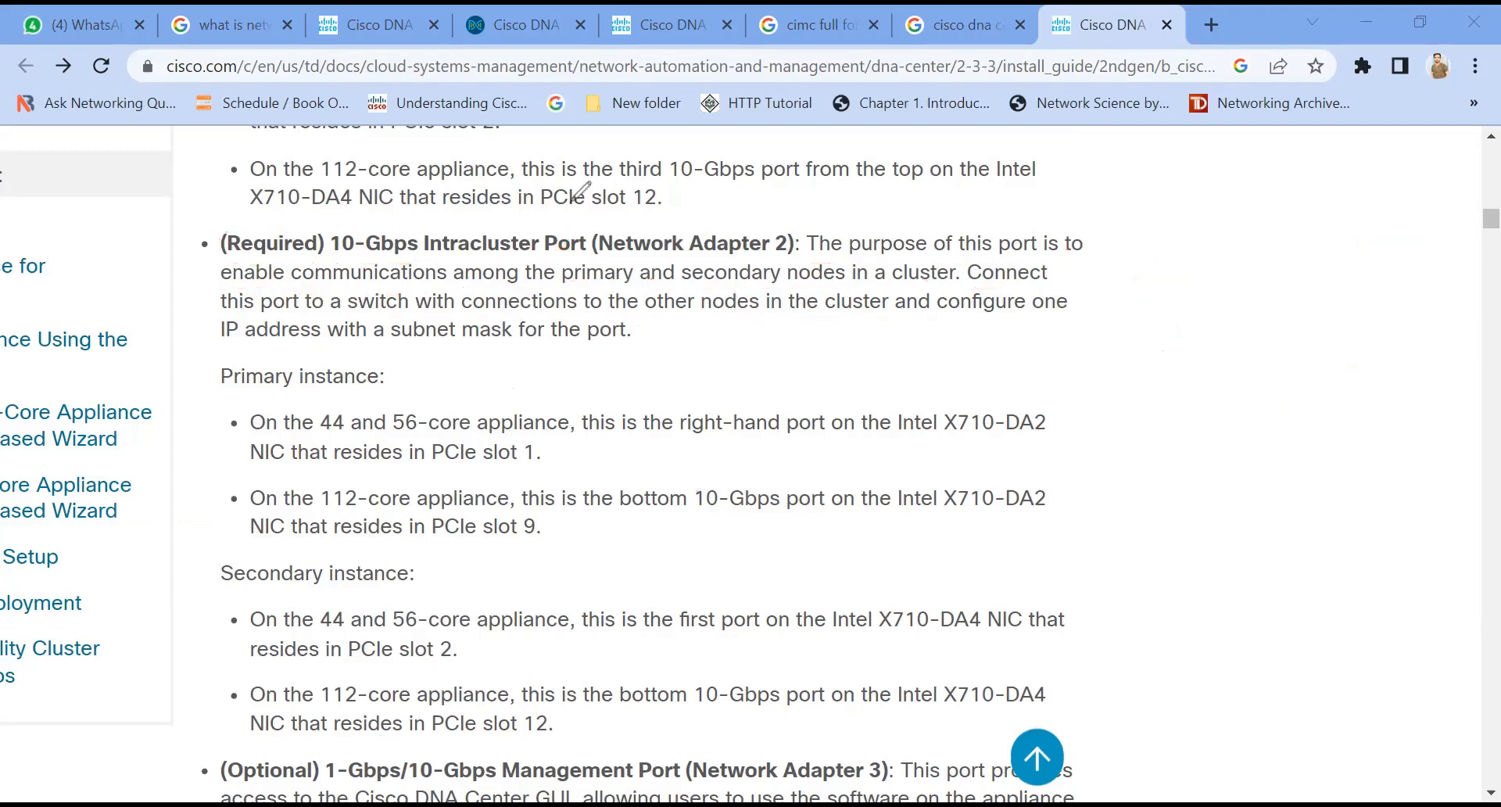
{"action": "scroll", "coordinate": [543, 407], "scroll_direction": "down", "scroll_amount": 5}
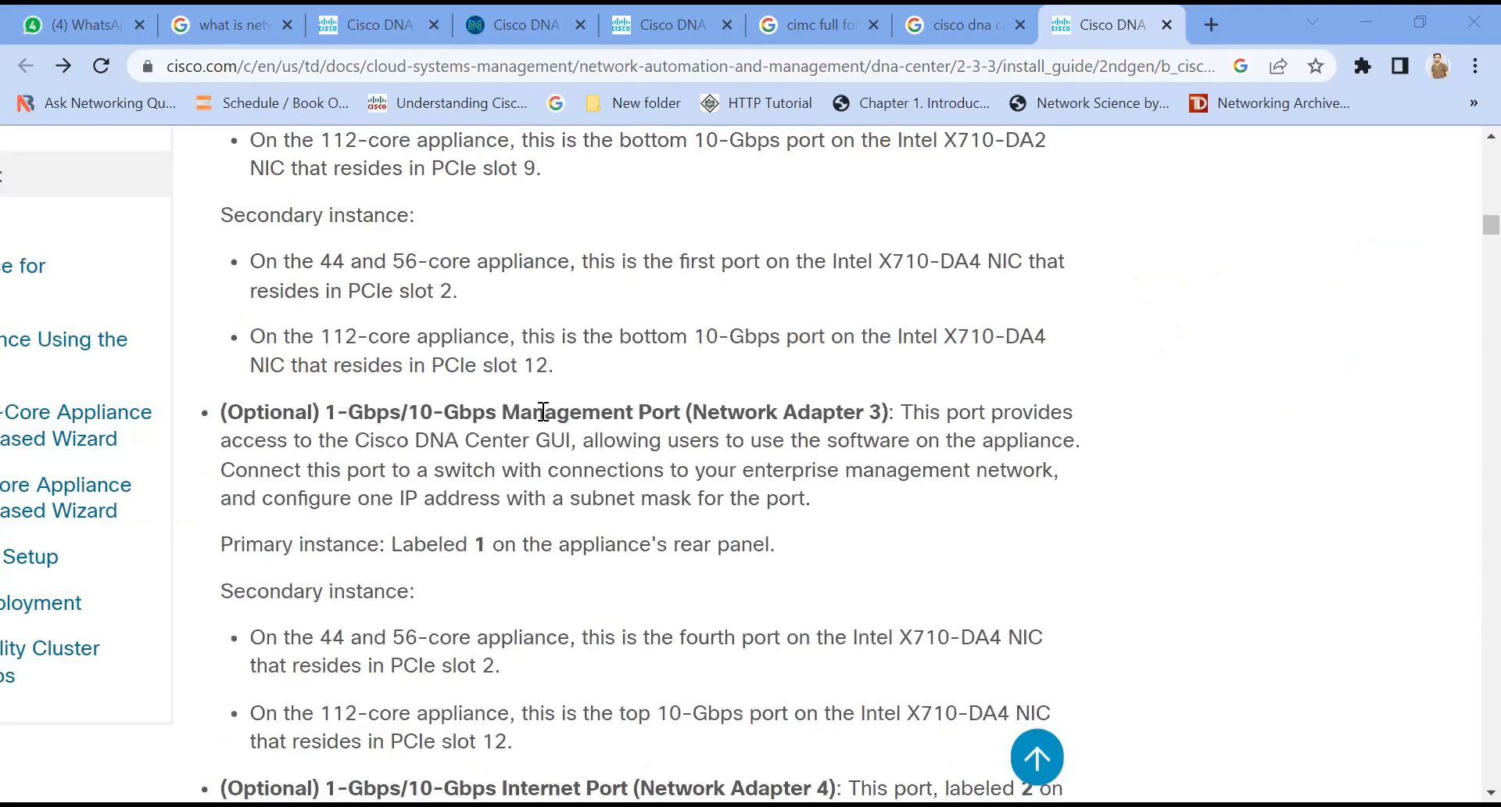
{"action": "scroll", "coordinate": [543, 412], "scroll_direction": "down", "scroll_amount": 2}
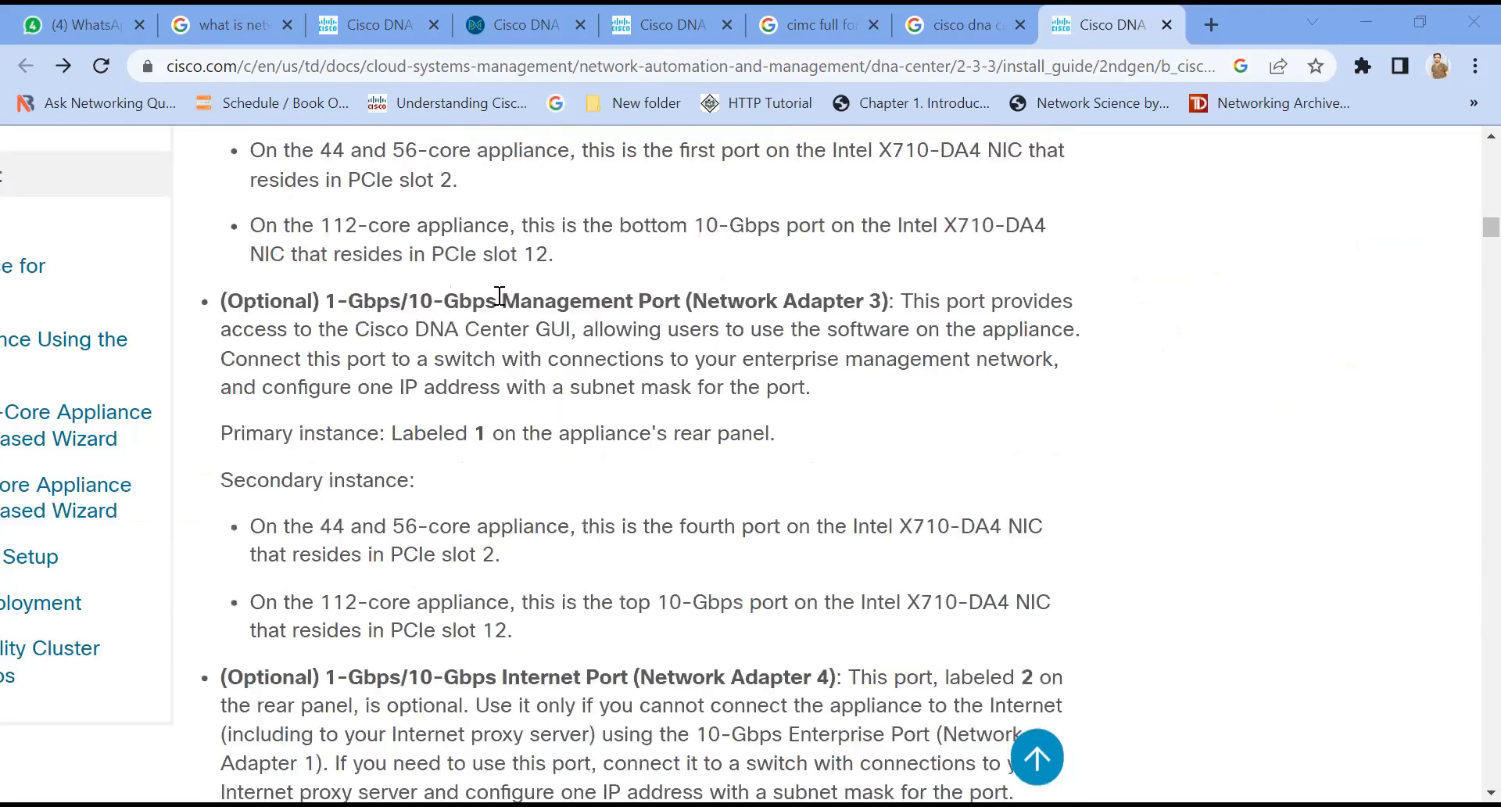
{"action": "left_click_drag", "start_coordinate": [501, 295], "coordinate": [674, 298]}
{"action": "left_click_drag", "start_coordinate": [220, 301], "coordinate": [409, 303]}
{"action": "left_click", "coordinate": [438, 305]}
{"action": "left_click_drag", "start_coordinate": [894, 301], "coordinate": [1065, 303]}
{"action": "left_click_drag", "start_coordinate": [232, 331], "coordinate": [570, 352]}
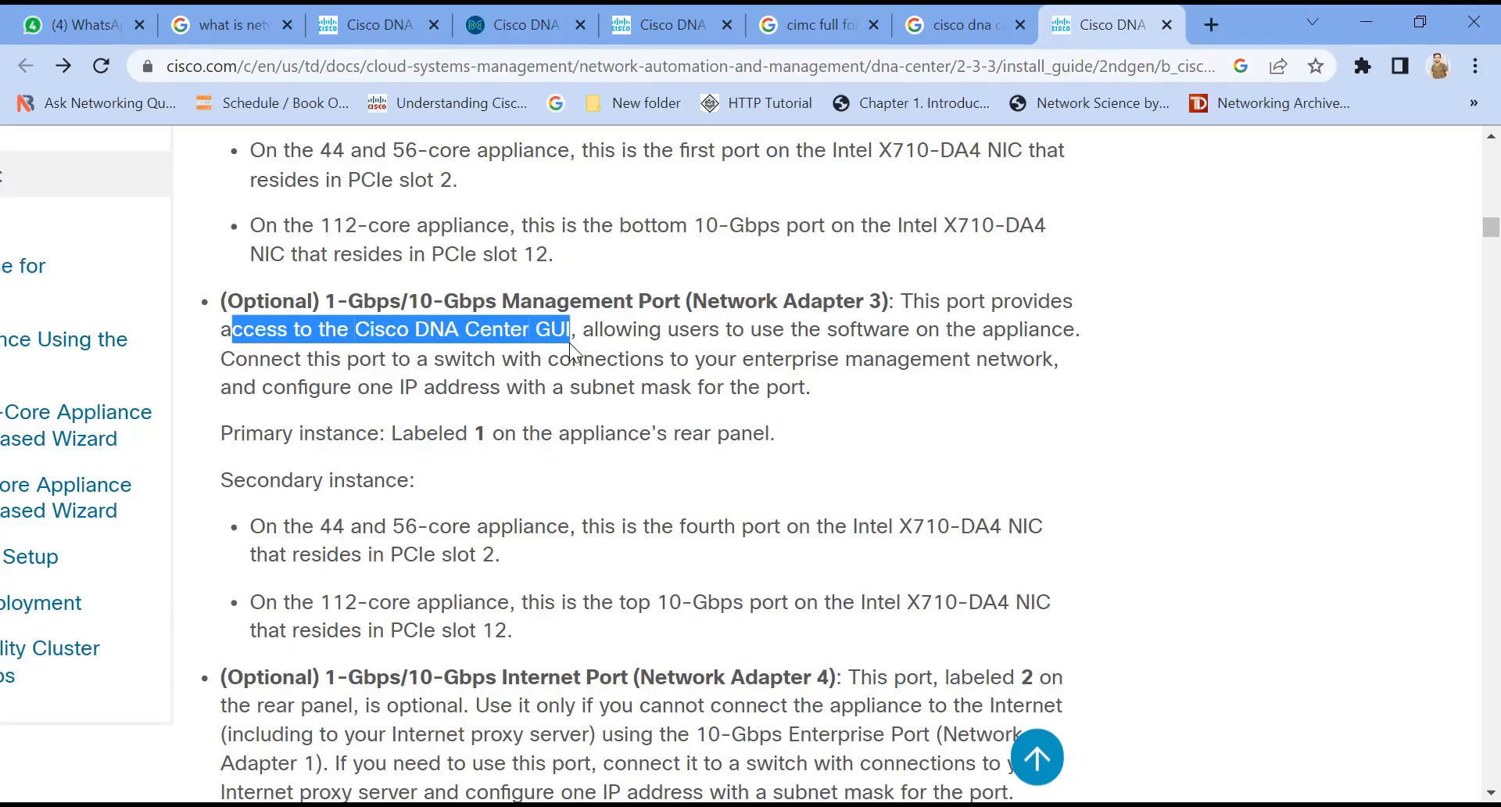
{"action": "left_click_drag", "start_coordinate": [585, 332], "coordinate": [1080, 335]}
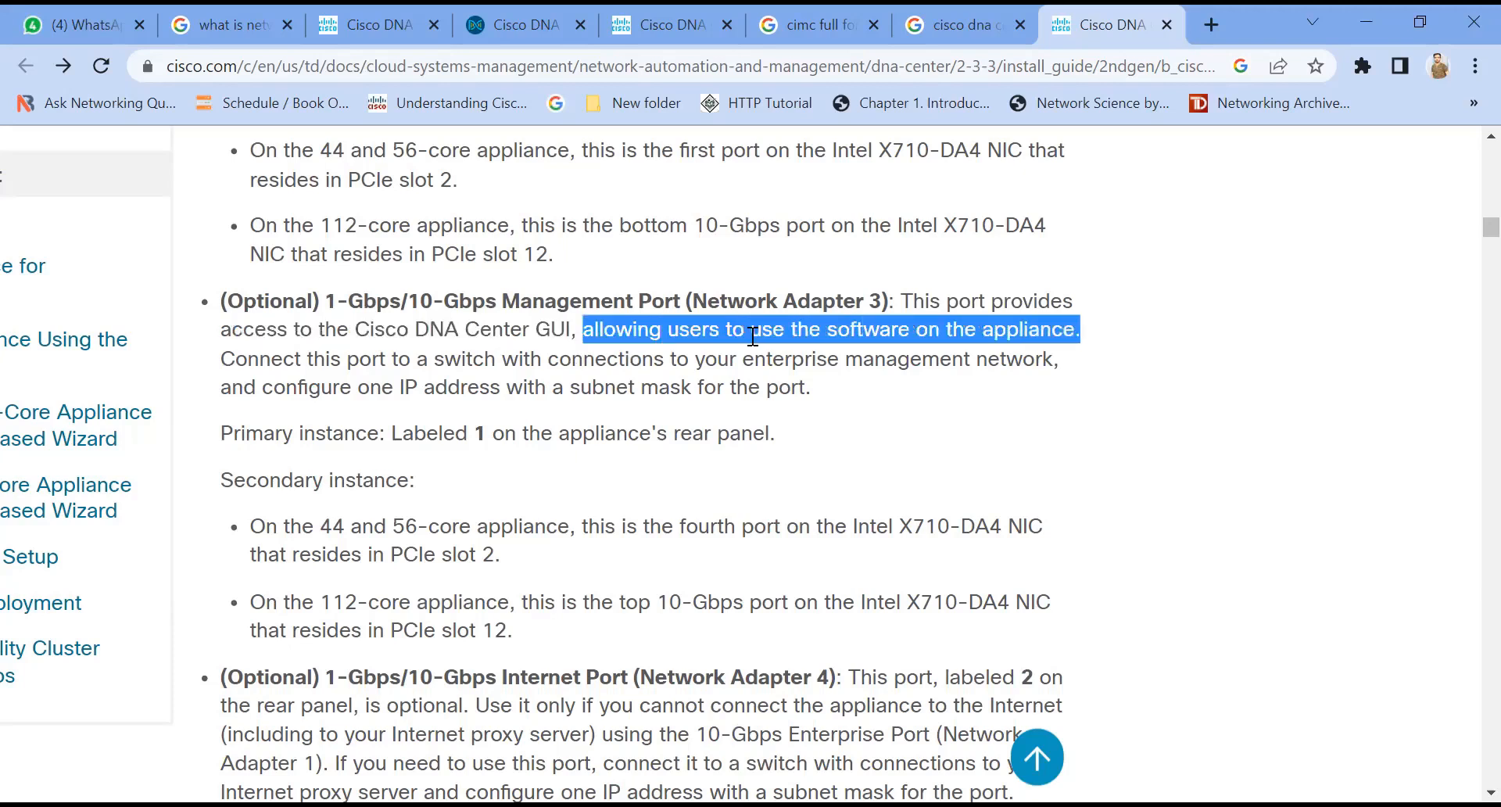
{"action": "left_click", "coordinate": [357, 390]}
{"action": "left_click_drag", "start_coordinate": [222, 361], "coordinate": [1058, 361]}
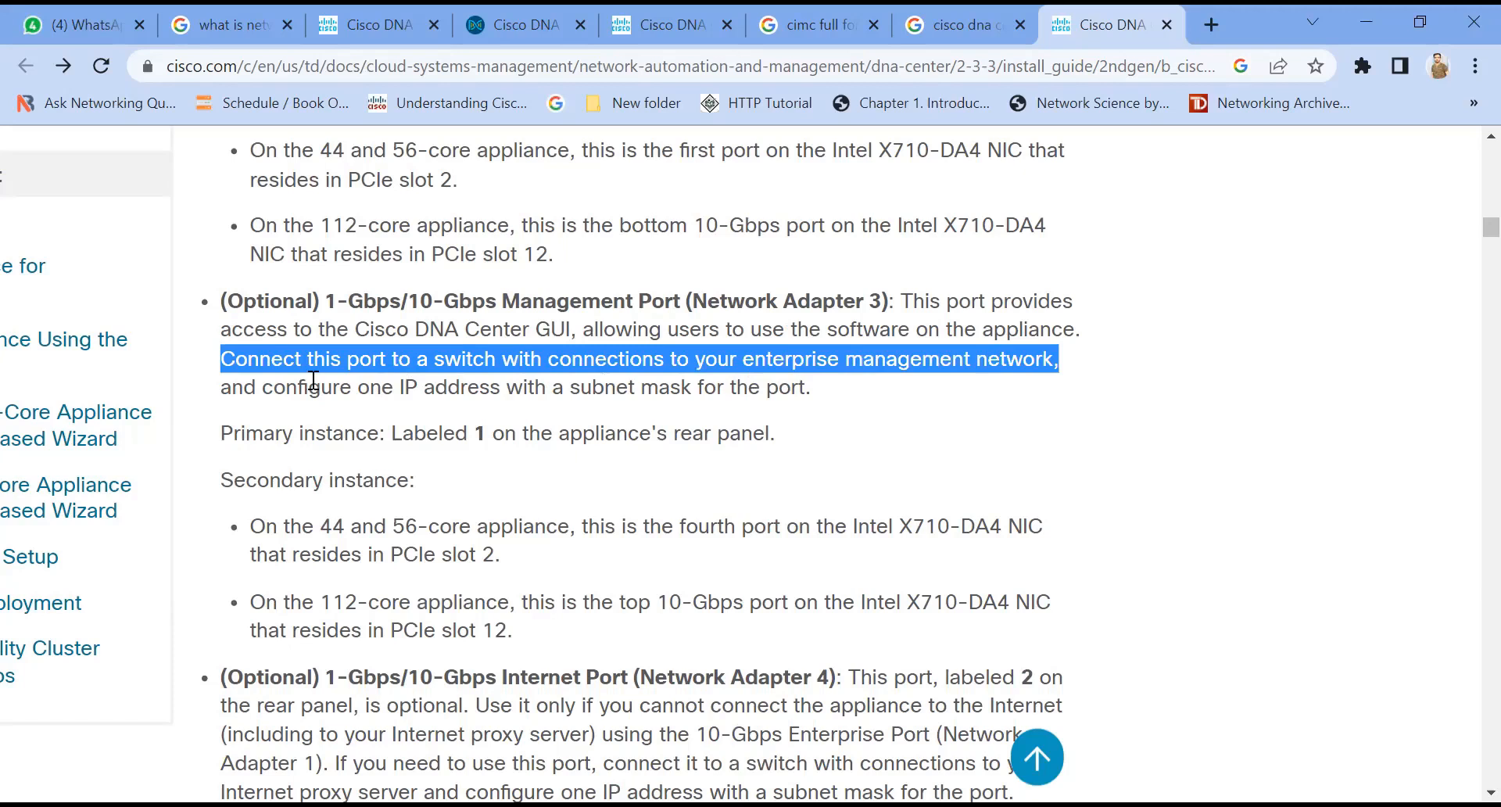
{"action": "left_click_drag", "start_coordinate": [222, 387], "coordinate": [747, 398]}
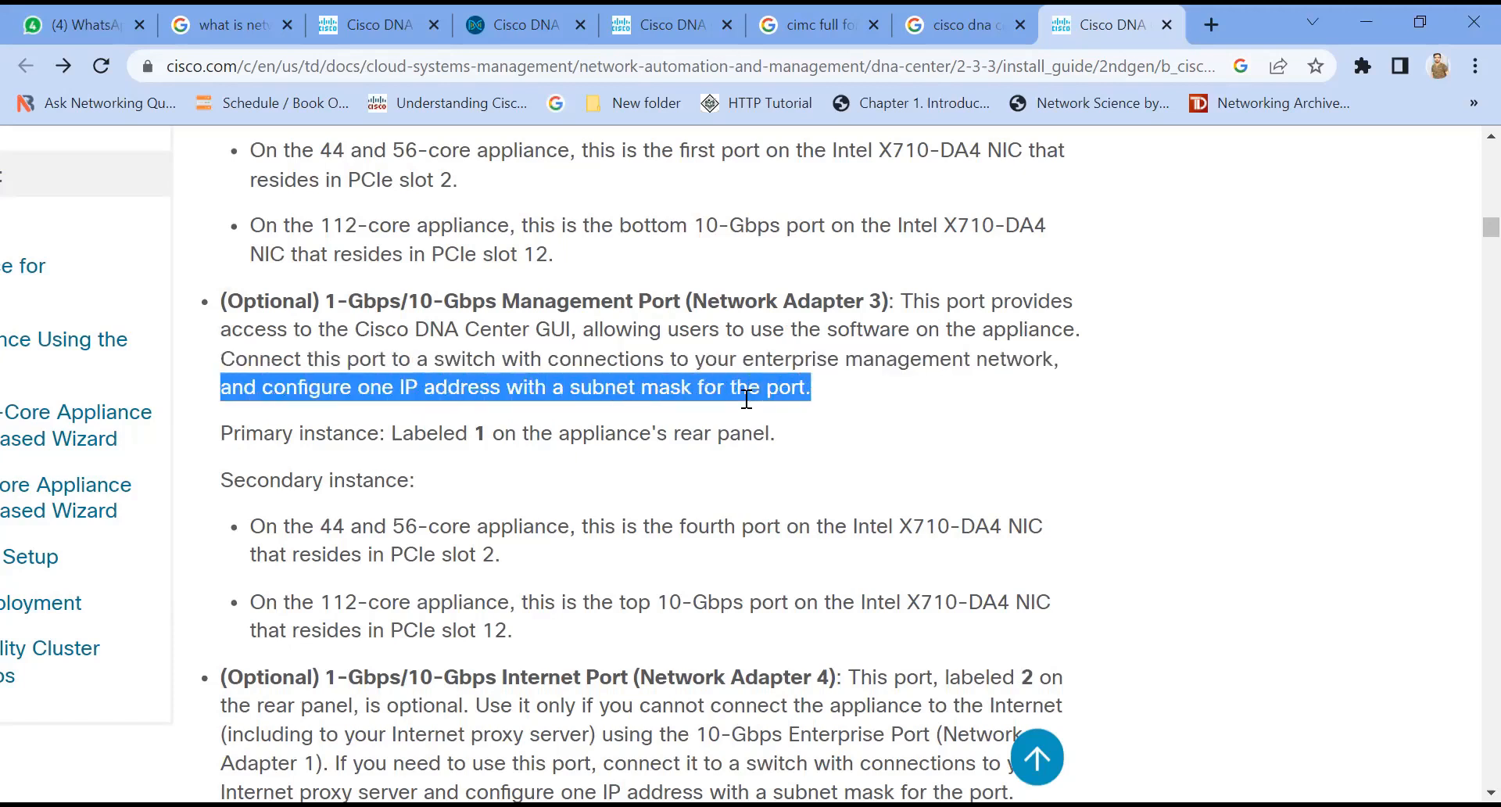
Step: Highlight the Internet Port's description, including its Enterprise Port fallback and proxy server connection sentences
{"action": "scroll", "coordinate": [746, 399], "scroll_direction": "down", "scroll_amount": 2}
{"action": "left_click", "coordinate": [747, 398]}
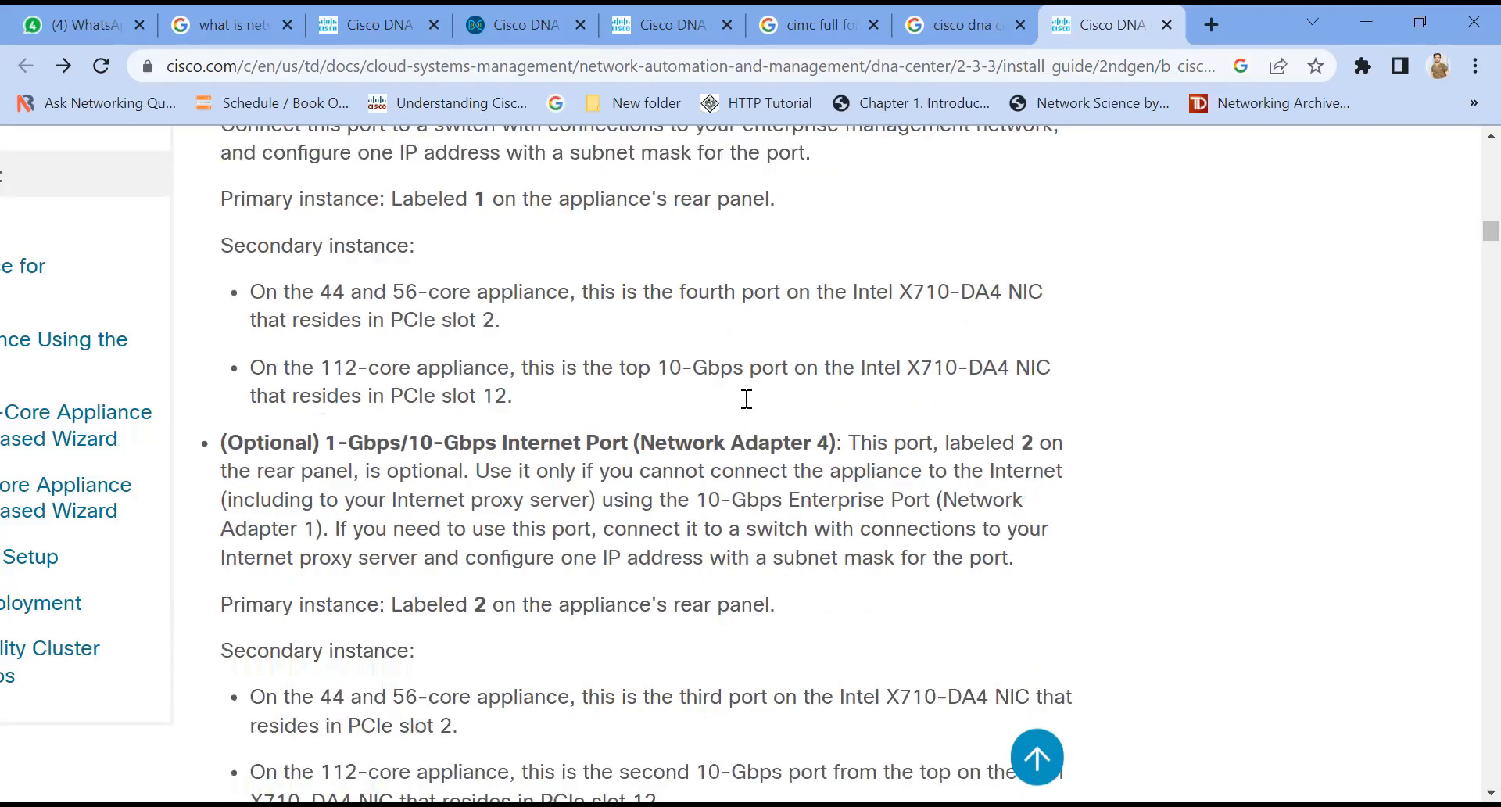
{"action": "scroll", "coordinate": [566, 470], "scroll_direction": "down", "scroll_amount": 1}
{"action": "left_click_drag", "start_coordinate": [221, 325], "coordinate": [736, 330]}
{"action": "left_click_drag", "start_coordinate": [946, 326], "coordinate": [235, 382]}
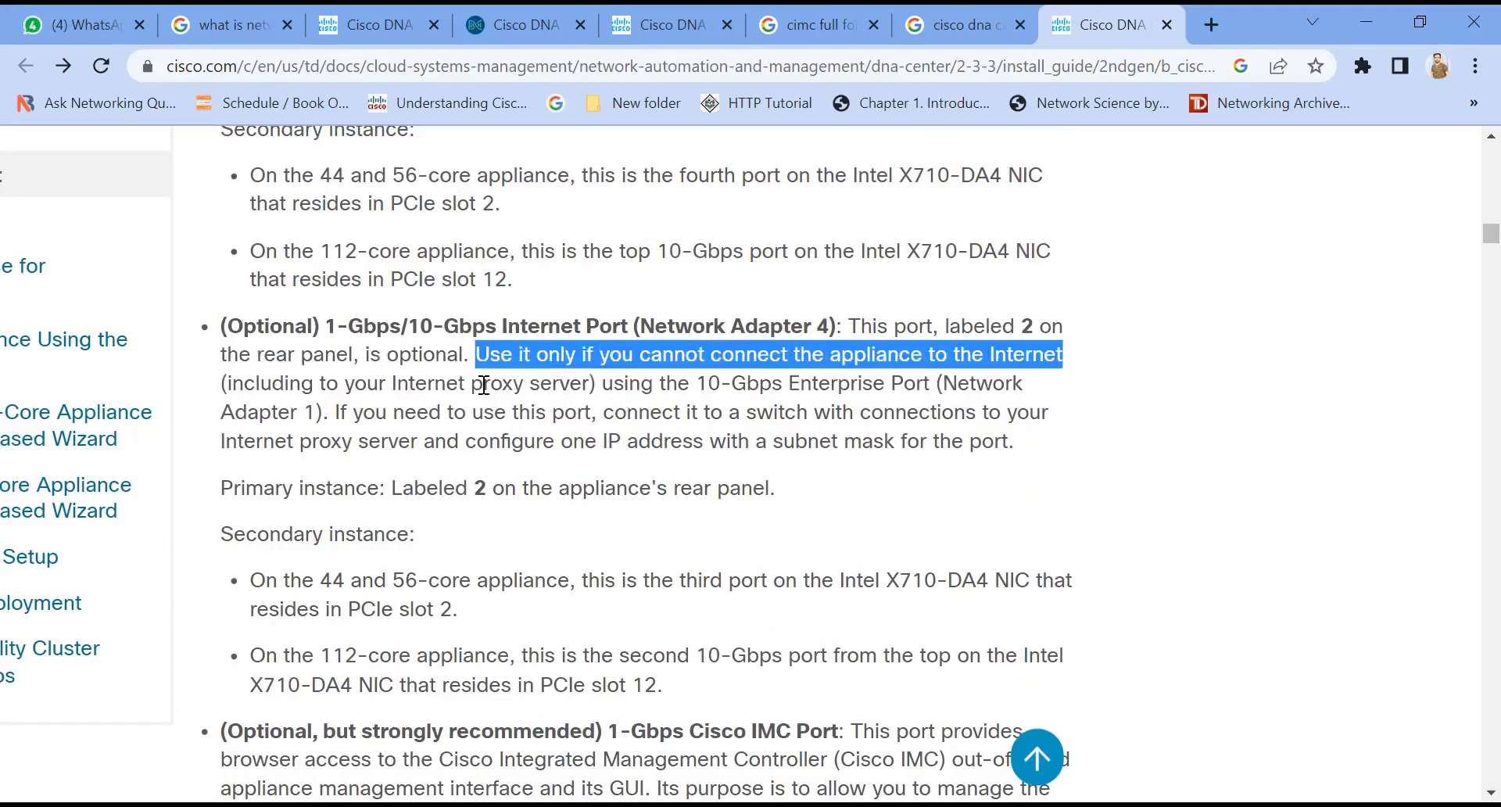
{"action": "left_click_drag", "start_coordinate": [606, 384], "coordinate": [746, 400]}
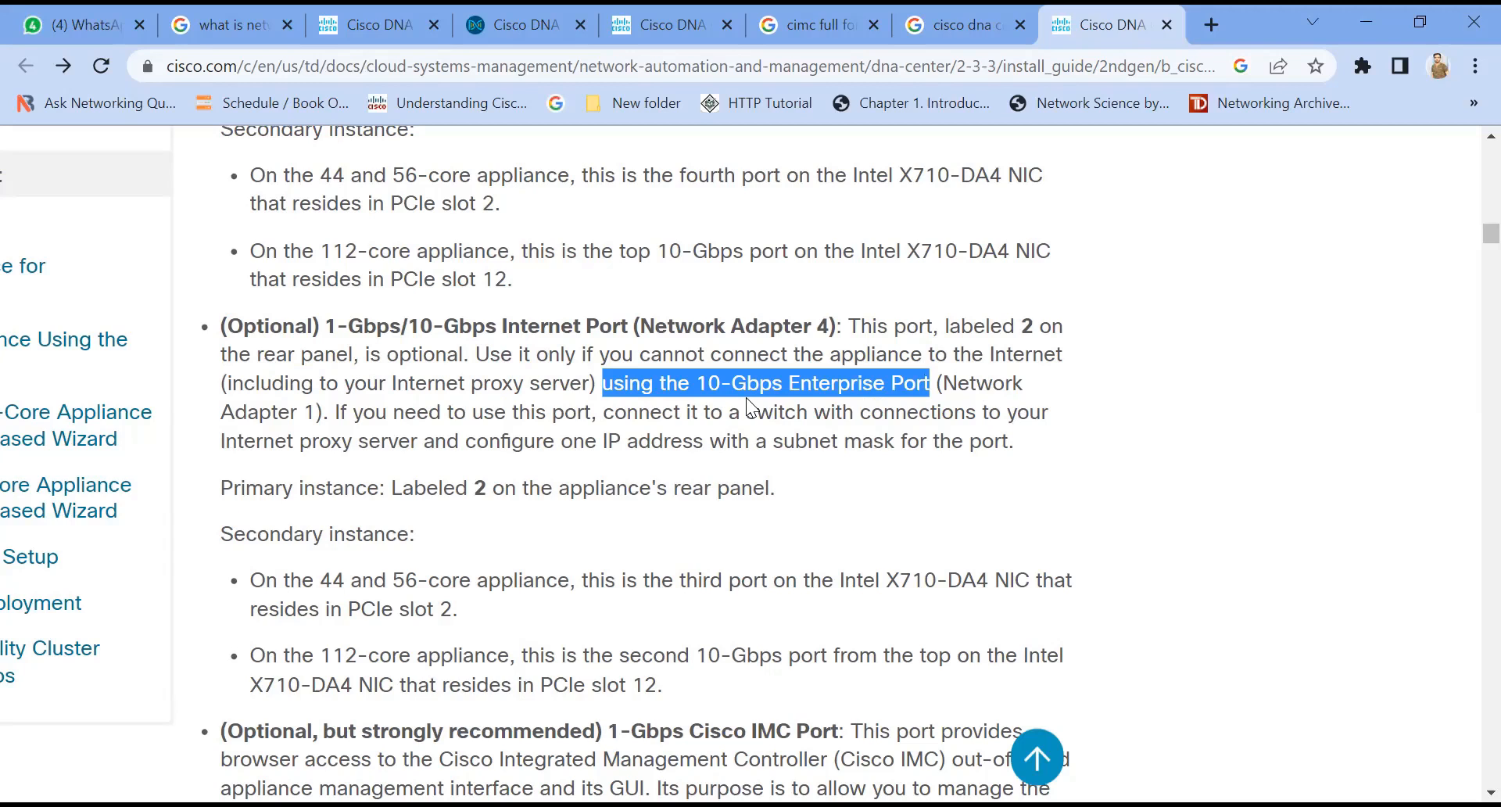
{"action": "left_click_drag", "start_coordinate": [339, 412], "coordinate": [1048, 417]}
{"action": "left_click_drag", "start_coordinate": [237, 442], "coordinate": [981, 439]}
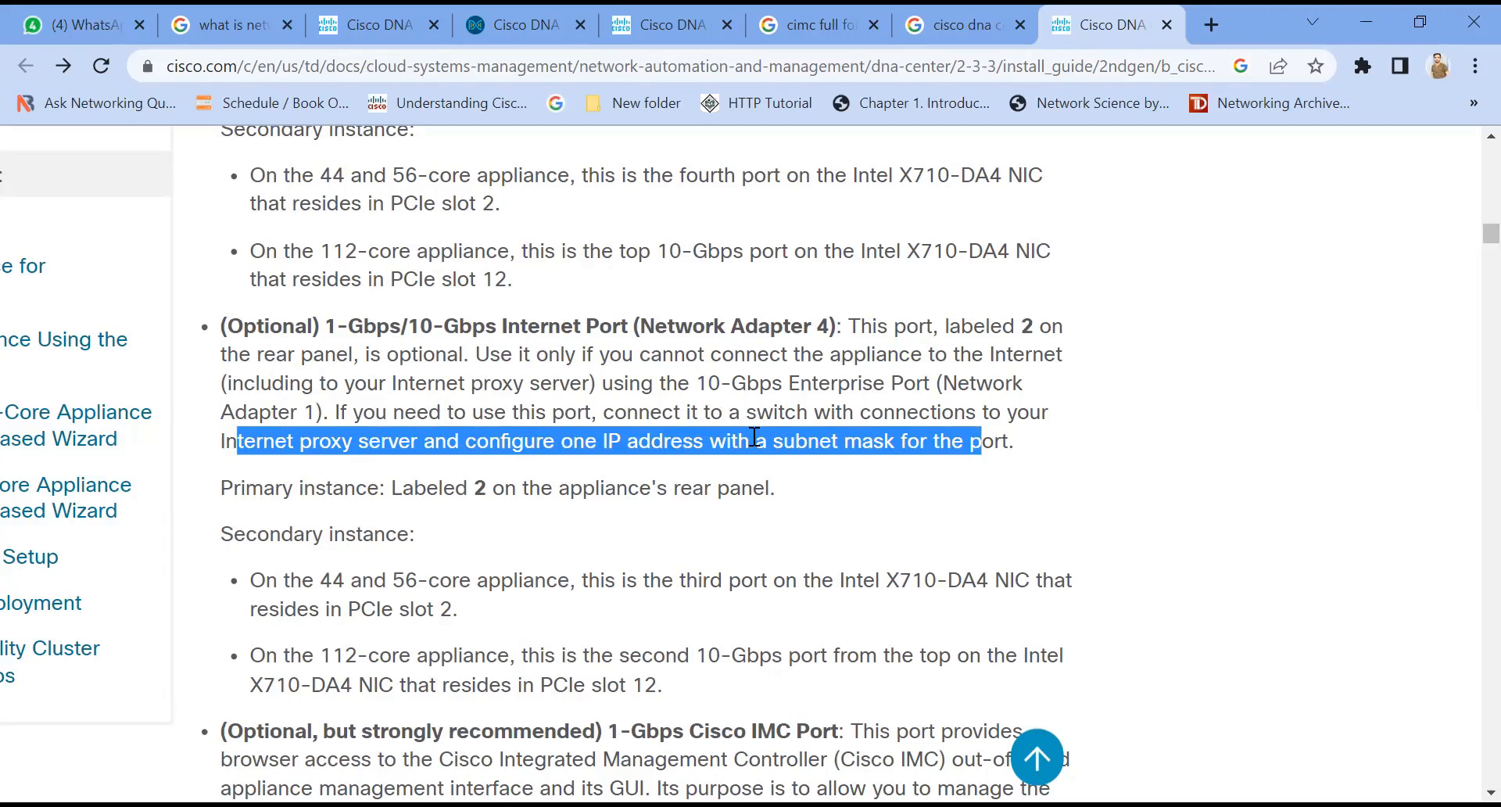
Step: Highlight the Cisco IMC Port heading and each phrase of its description in turn
{"action": "scroll", "coordinate": [743, 569], "scroll_direction": "down", "scroll_amount": 4}
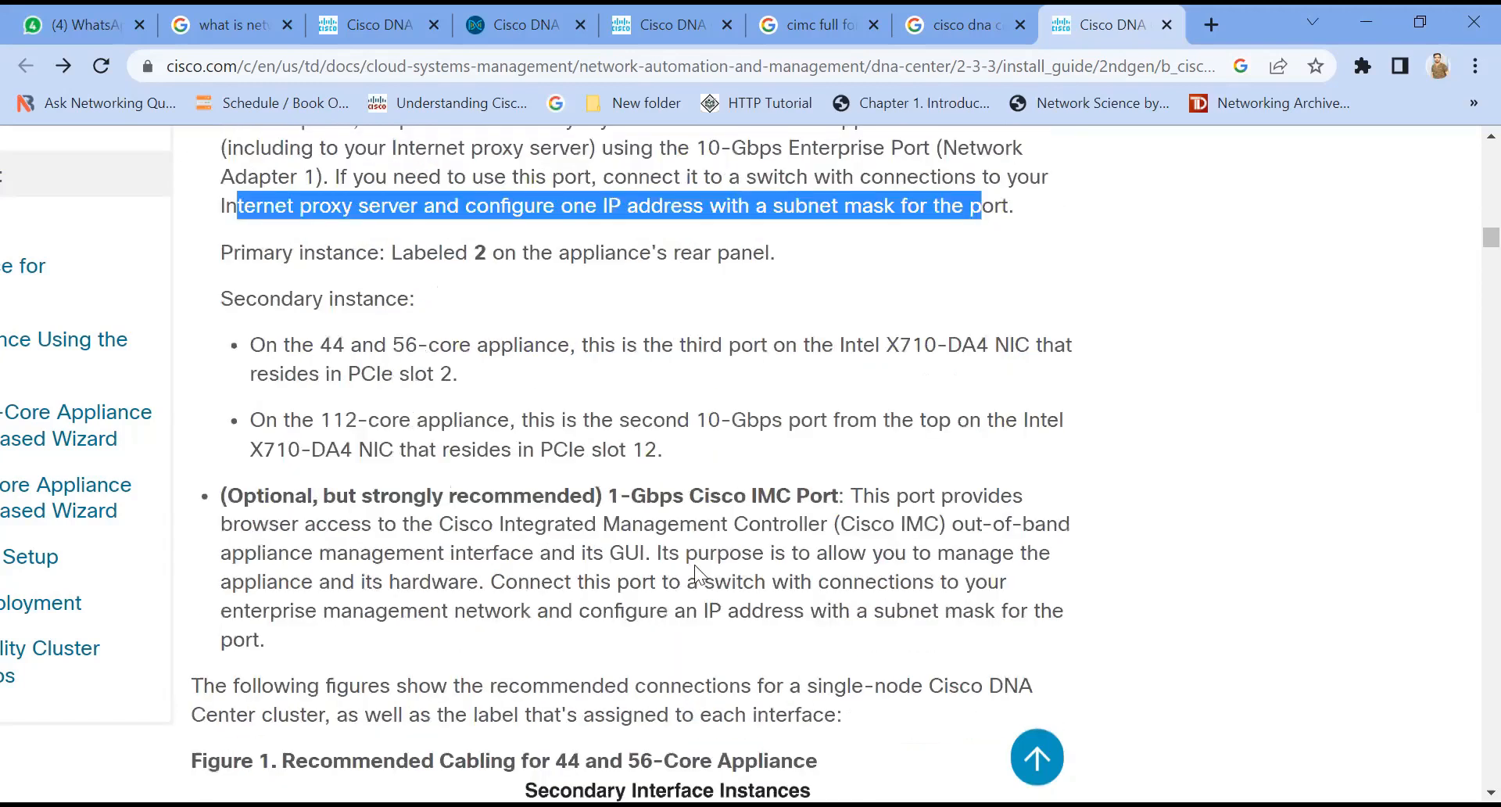
{"action": "left_click_drag", "start_coordinate": [228, 376], "coordinate": [635, 376]}
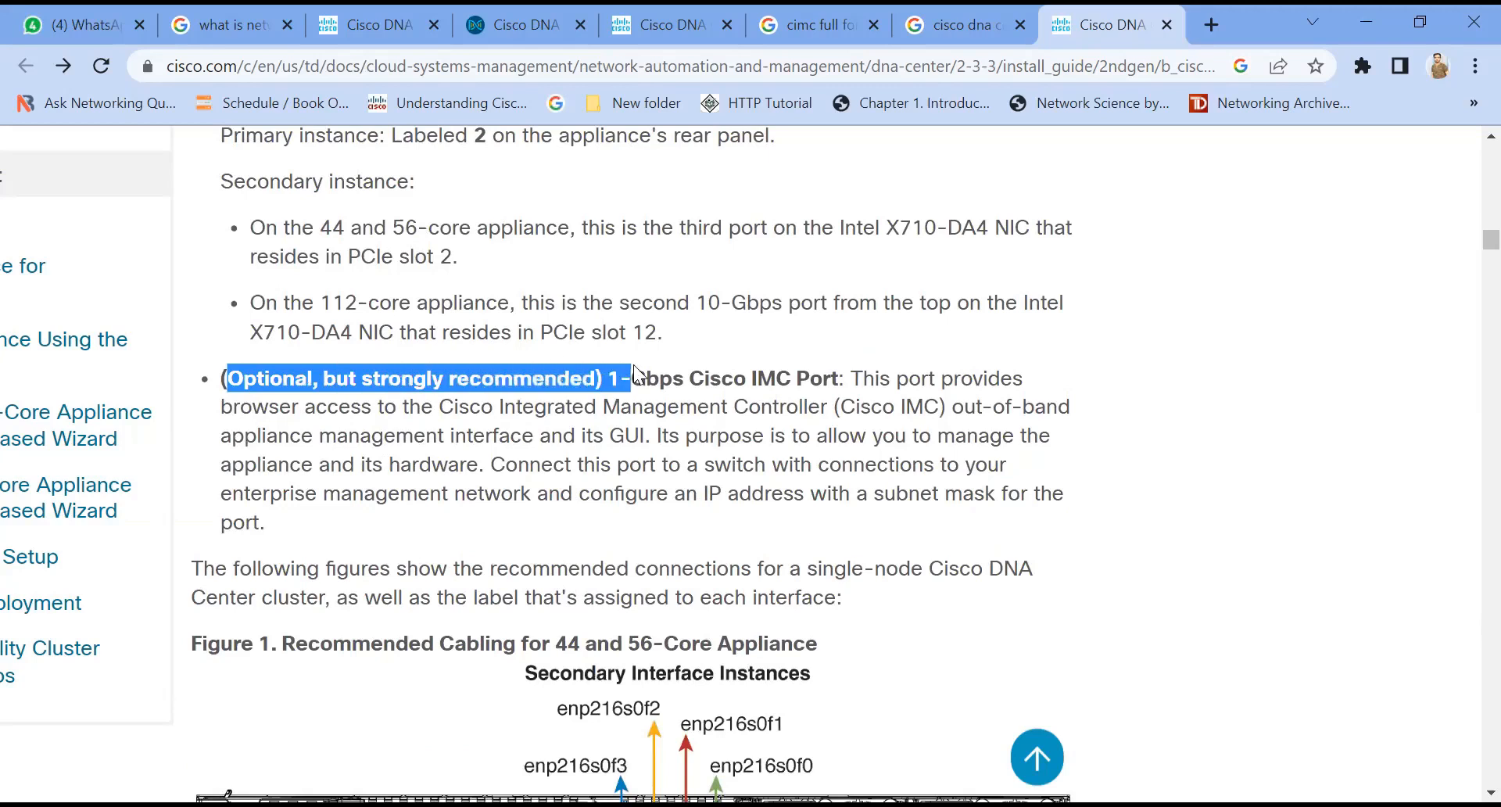
{"action": "left_click", "coordinate": [560, 379]}
{"action": "left_click_drag", "start_coordinate": [232, 379], "coordinate": [307, 383]}
{"action": "left_click", "coordinate": [333, 385]}
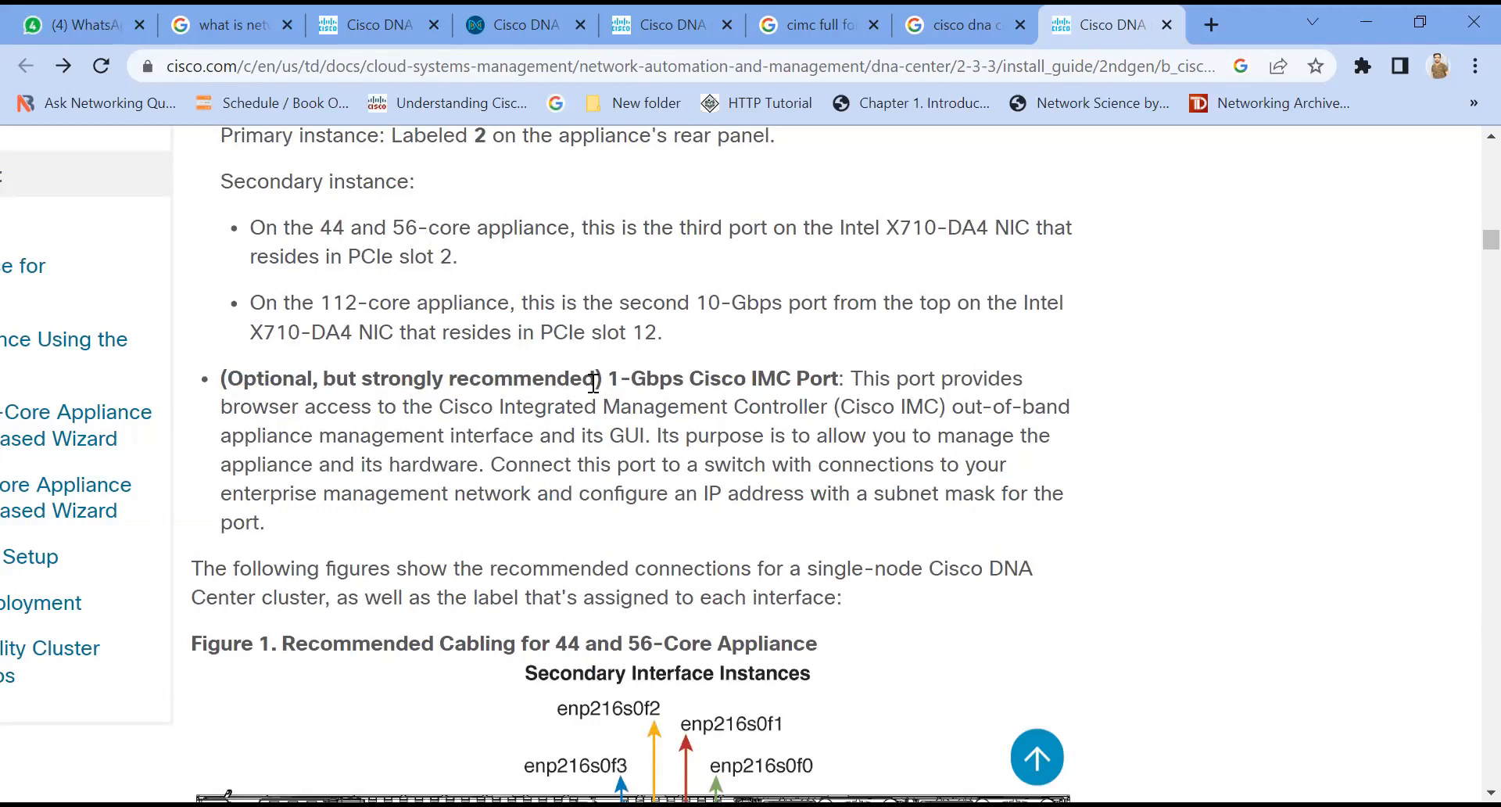
{"action": "left_click_drag", "start_coordinate": [689, 380], "coordinate": [1013, 378]}
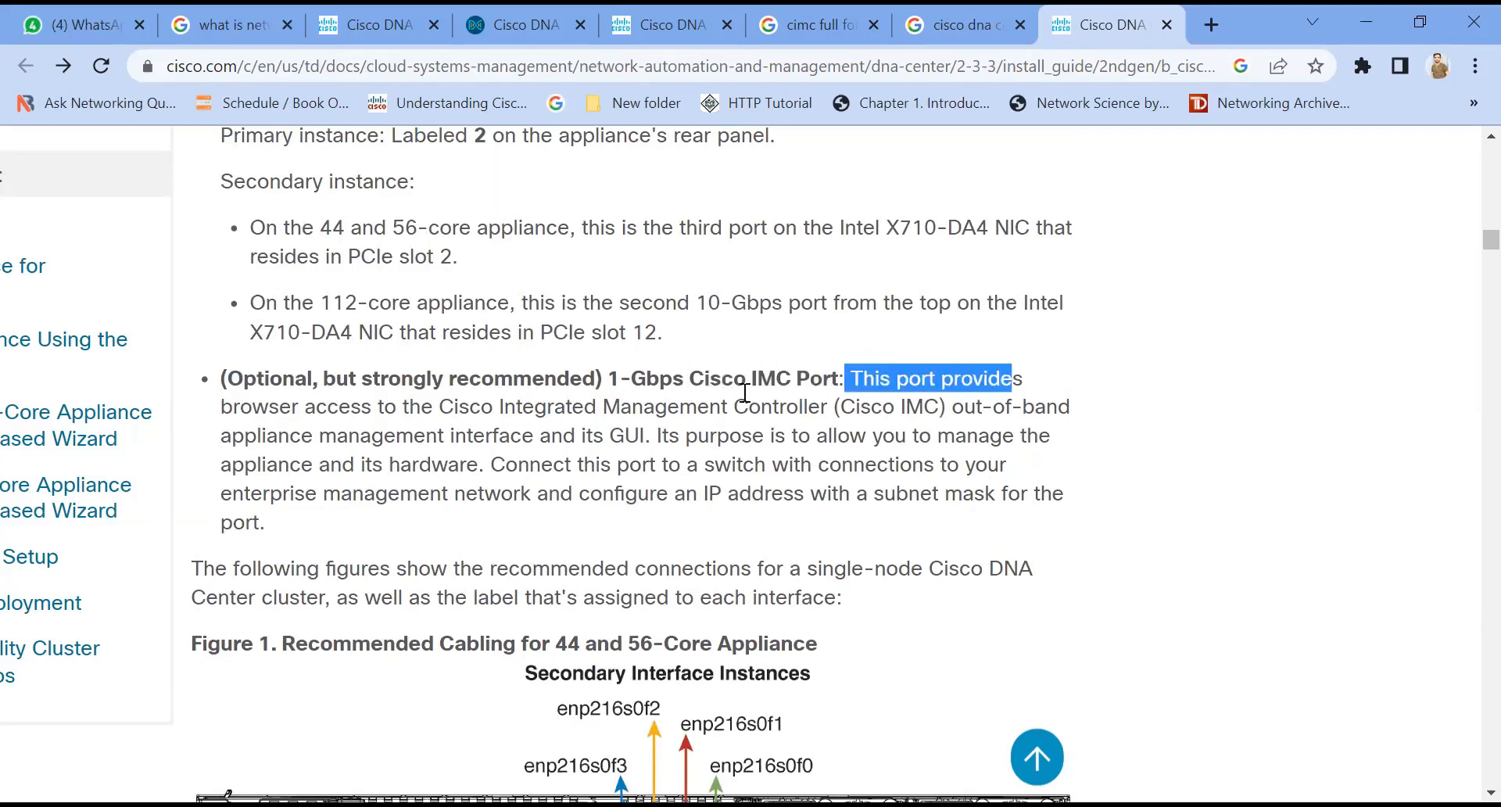
{"action": "left_click_drag", "start_coordinate": [222, 415], "coordinate": [1070, 408]}
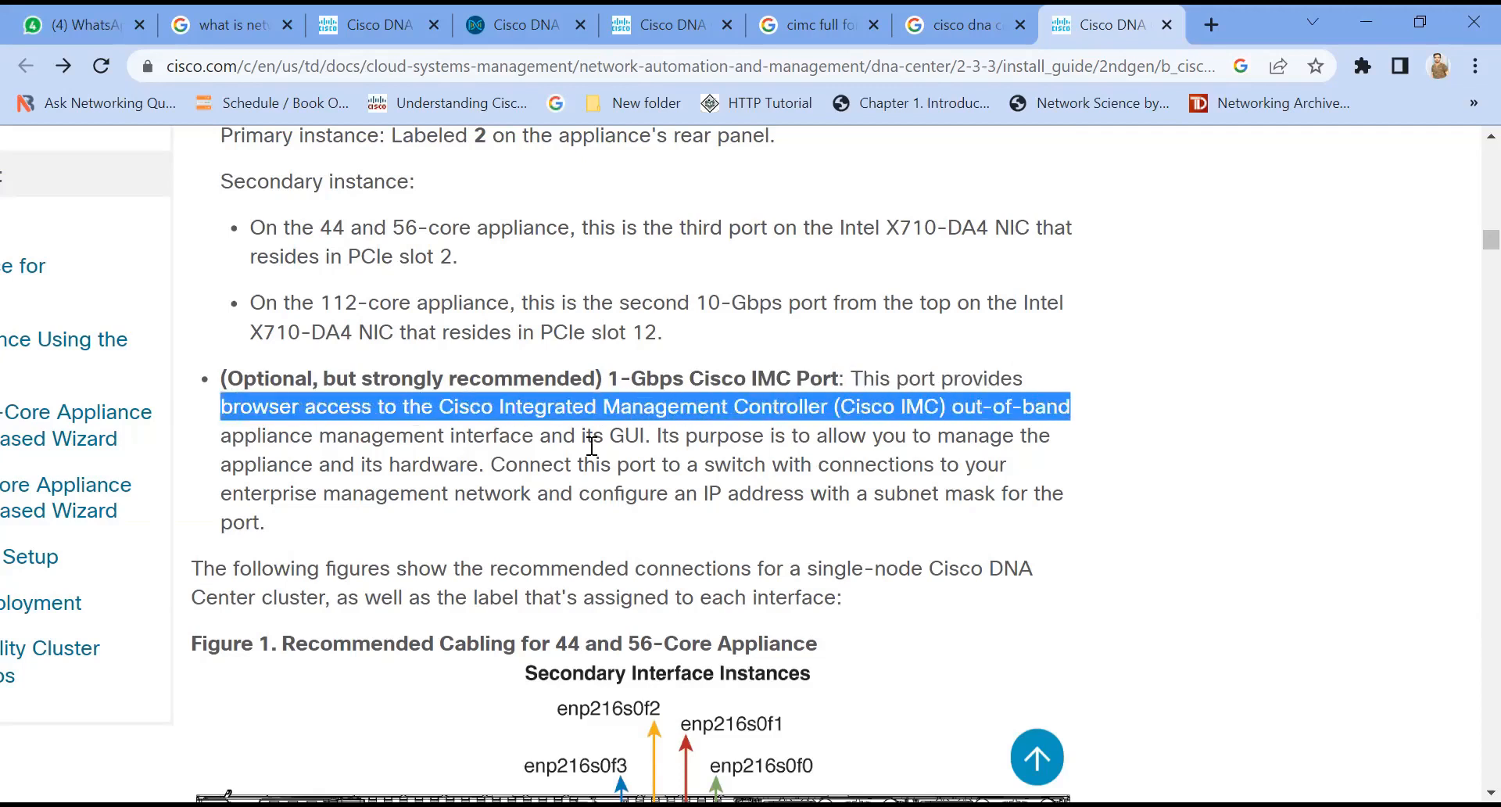
{"action": "left_click_drag", "start_coordinate": [233, 439], "coordinate": [642, 441]}
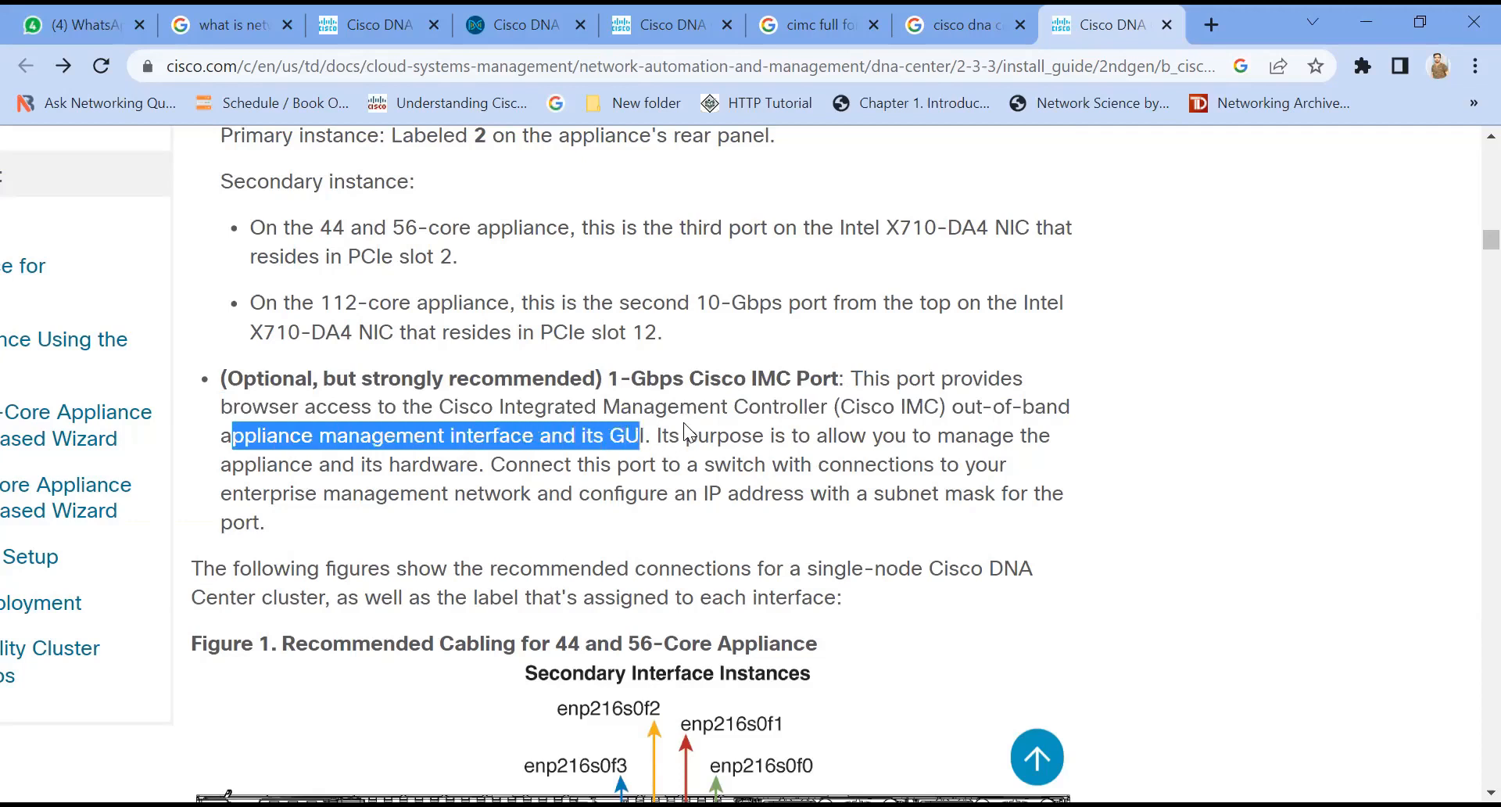
{"action": "left_click", "coordinate": [674, 440]}
{"action": "left_click_drag", "start_coordinate": [651, 436], "coordinate": [1050, 436]}
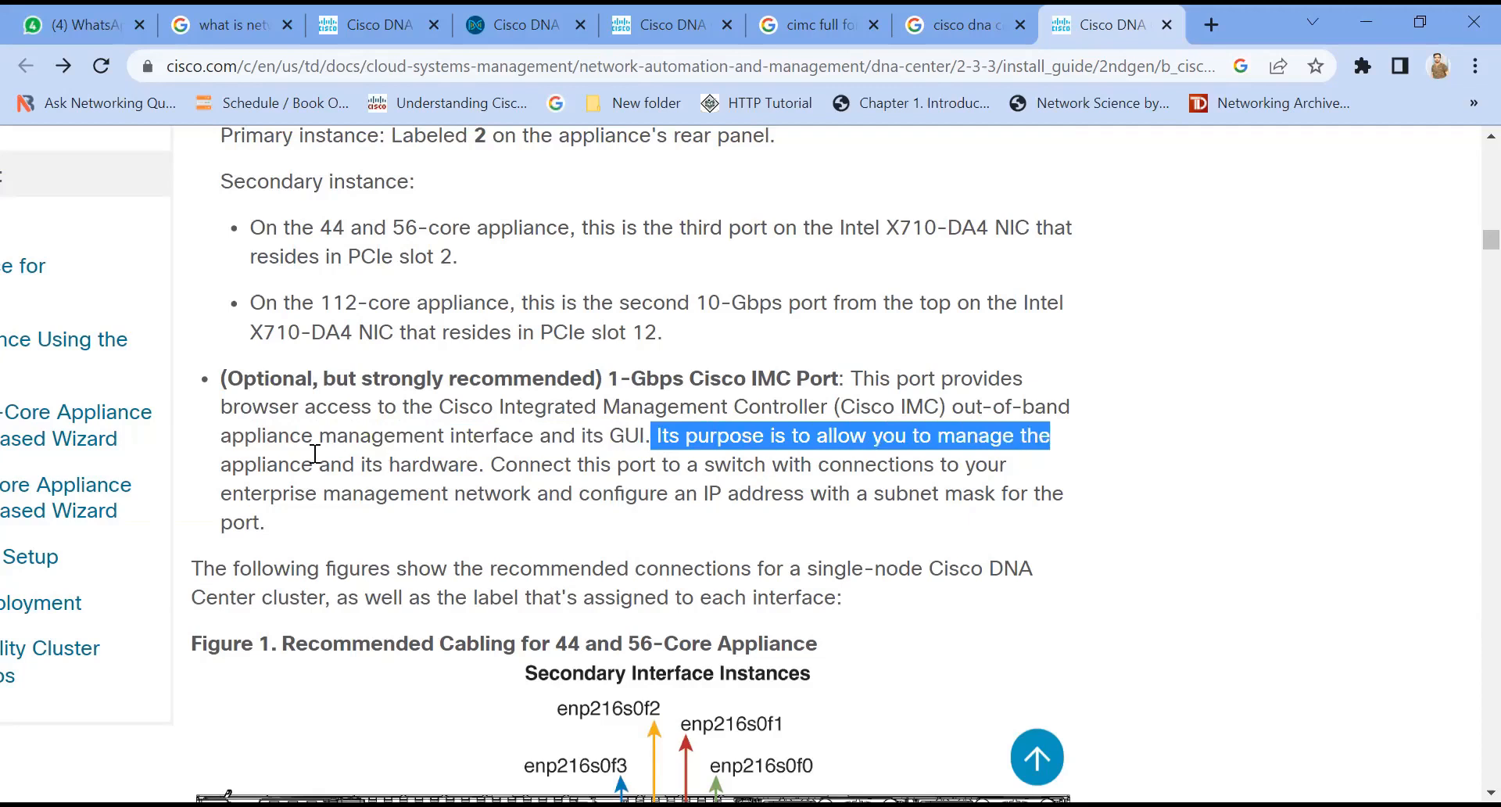
{"action": "left_click", "coordinate": [238, 470]}
{"action": "left_click_drag", "start_coordinate": [238, 469], "coordinate": [473, 473]}
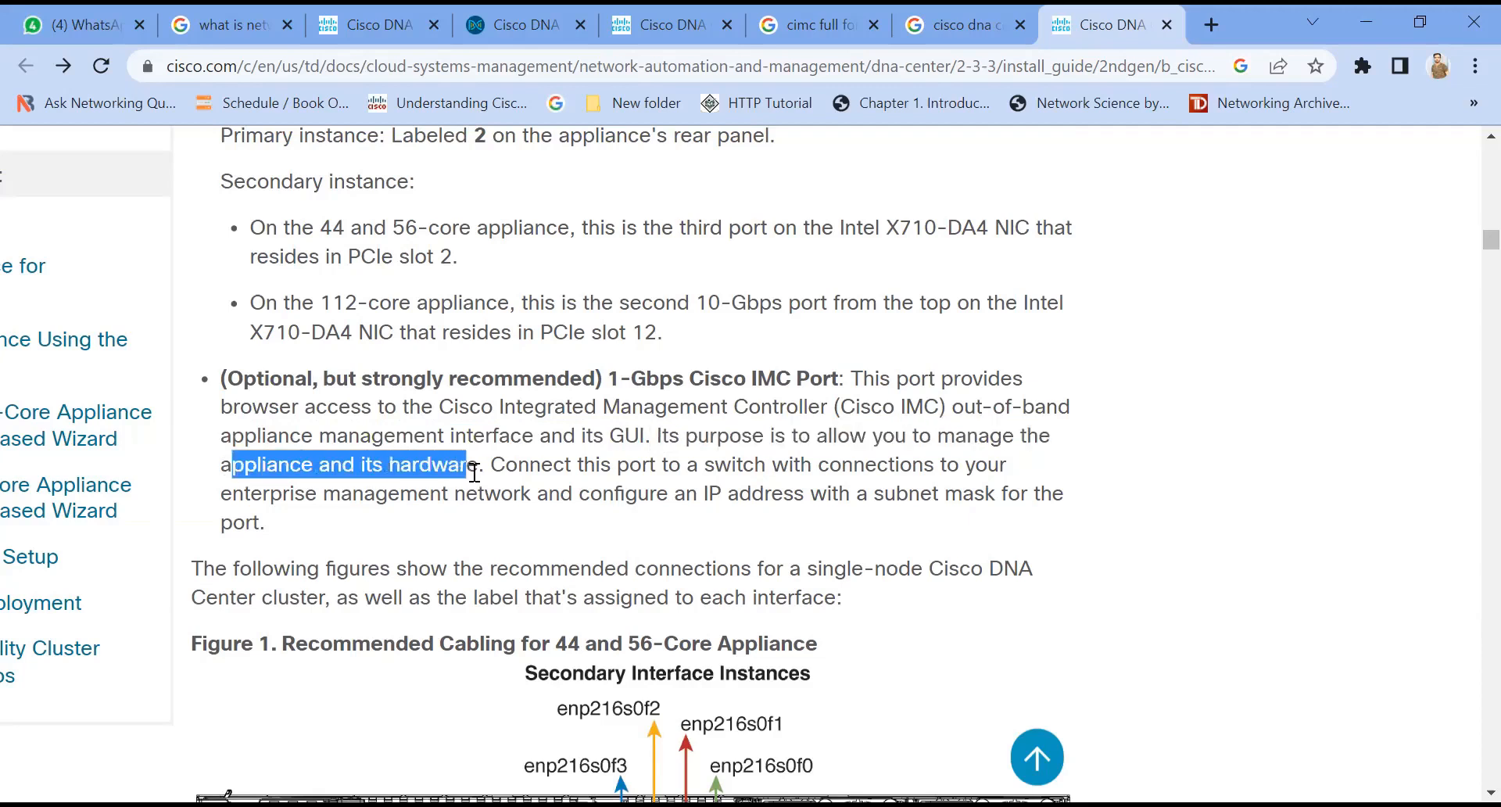
{"action": "left_click_drag", "start_coordinate": [485, 466], "coordinate": [1005, 467]}
{"action": "mouse_move", "coordinate": [222, 497]}
{"action": "left_mouse_down"}
{"action": "mouse_move", "coordinate": [921, 500]}
{"action": "mouse_move", "coordinate": [1068, 517]}
{"action": "left_mouse_up"}
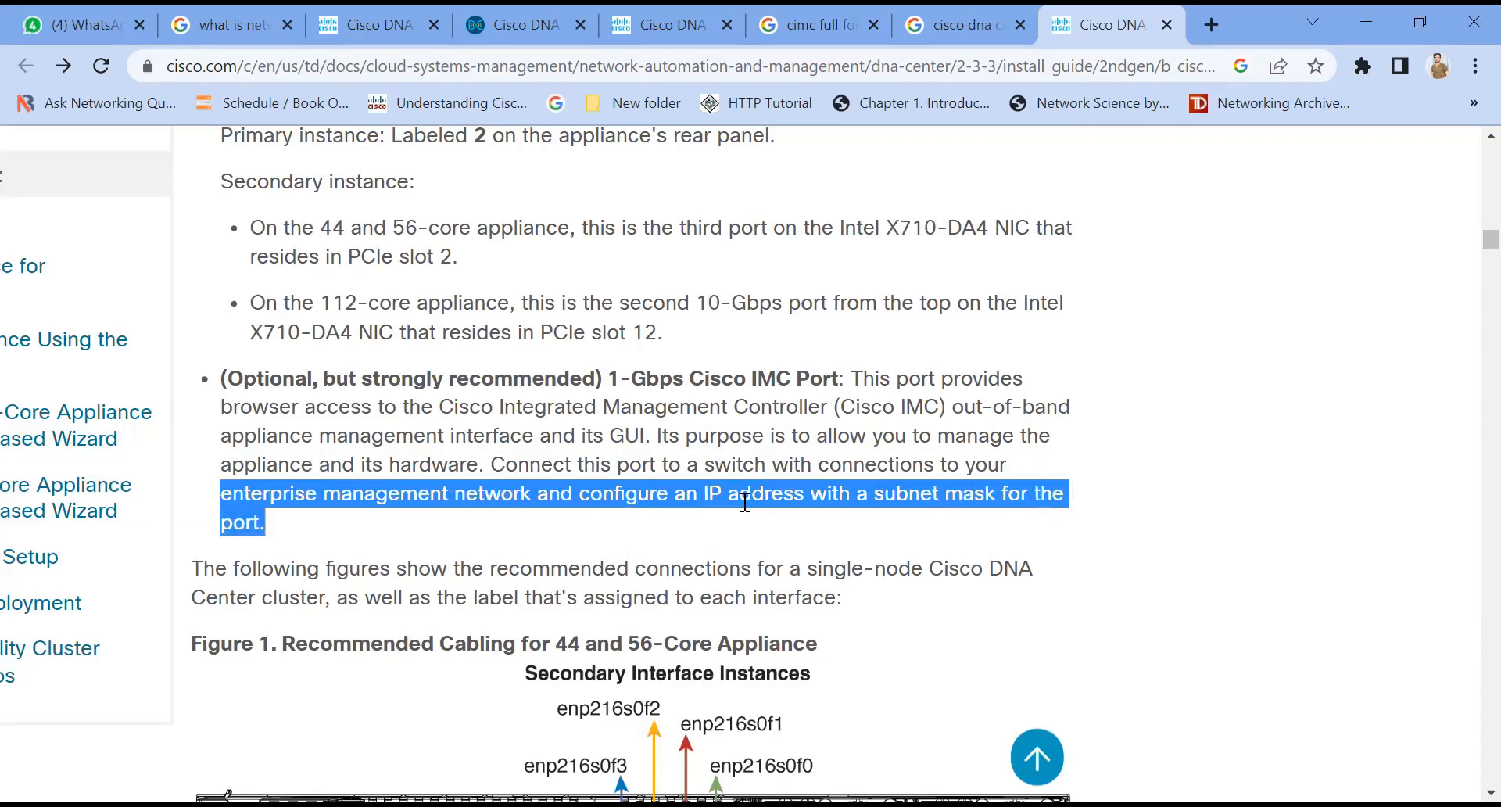
{"action": "left_click", "coordinate": [370, 510]}
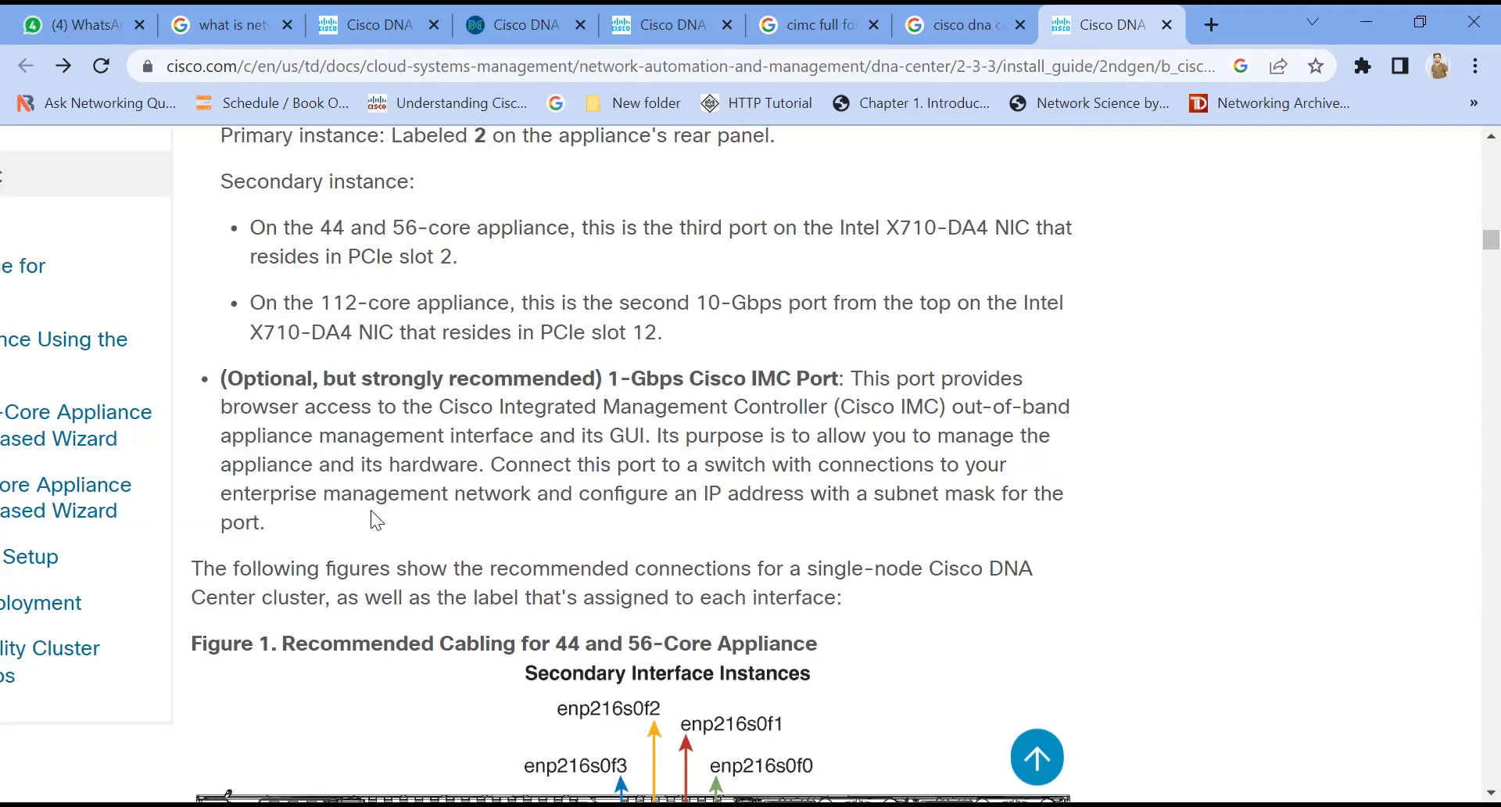
Step: Examine the recommended cabling figures and port legend for the 44/56-core and 112-core appliances
{"action": "scroll", "coordinate": [372, 514], "scroll_direction": "down", "scroll_amount": 3}
{"action": "scroll", "coordinate": [372, 524], "scroll_direction": "down", "scroll_amount": 5}
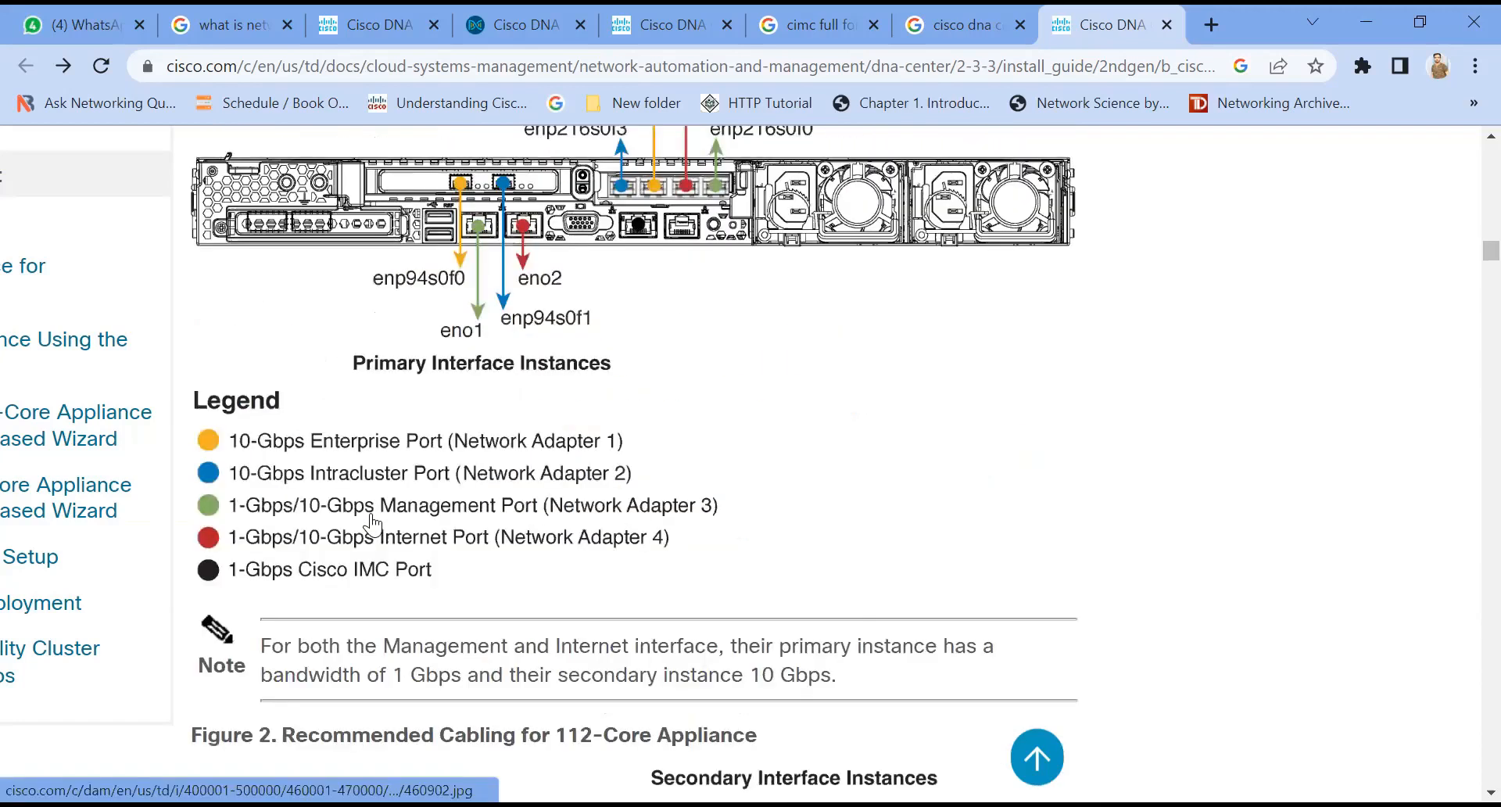
{"action": "scroll", "coordinate": [372, 524], "scroll_direction": "down", "scroll_amount": 4}
{"action": "scroll", "coordinate": [372, 524], "scroll_direction": "down", "scroll_amount": 6}
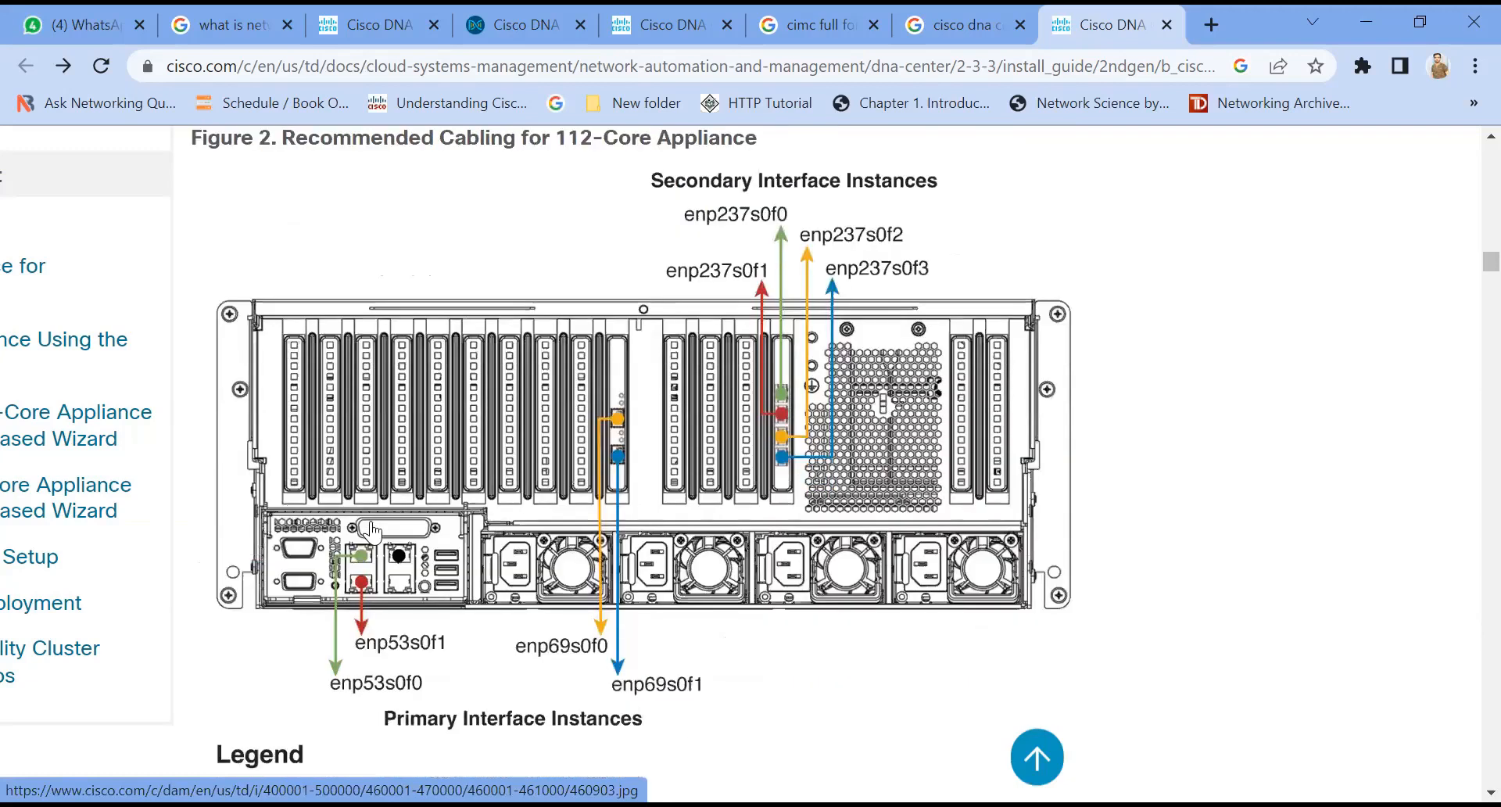
{"action": "scroll", "coordinate": [372, 534], "scroll_direction": "down", "scroll_amount": 3}
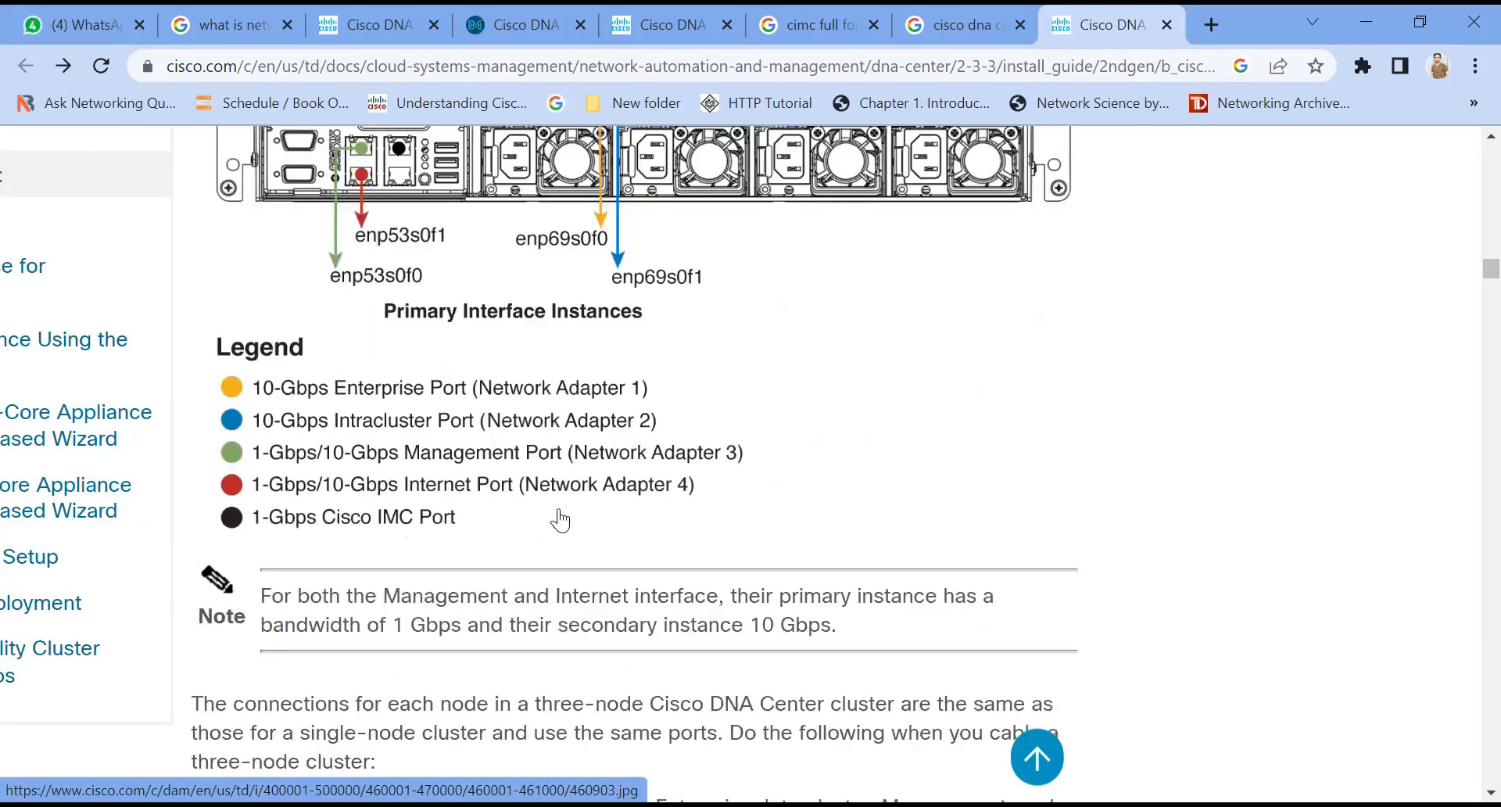
{"action": "scroll", "coordinate": [529, 512], "scroll_direction": "down", "scroll_amount": 1}
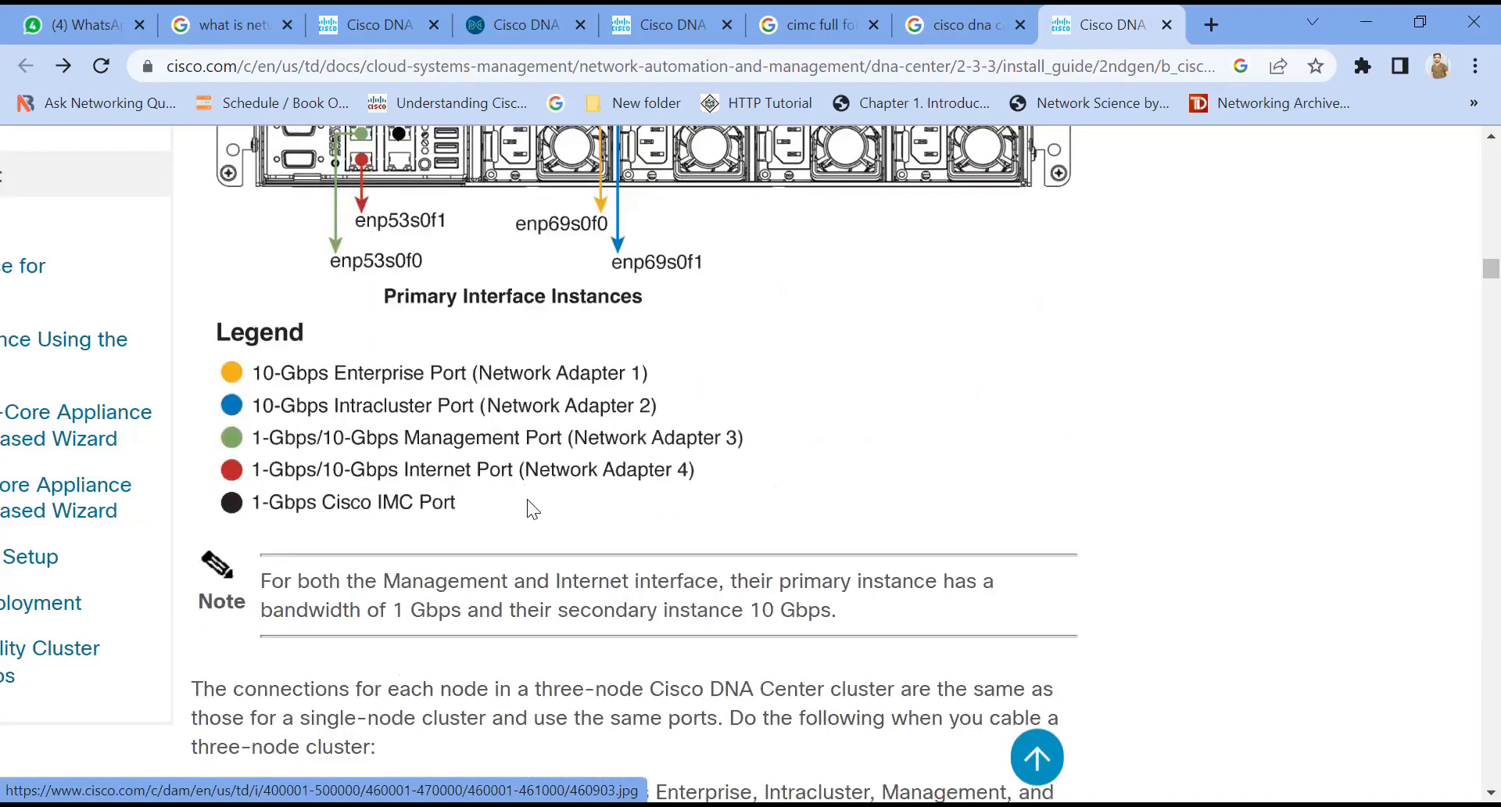
{"action": "scroll", "coordinate": [528, 501], "scroll_direction": "down", "scroll_amount": 15}
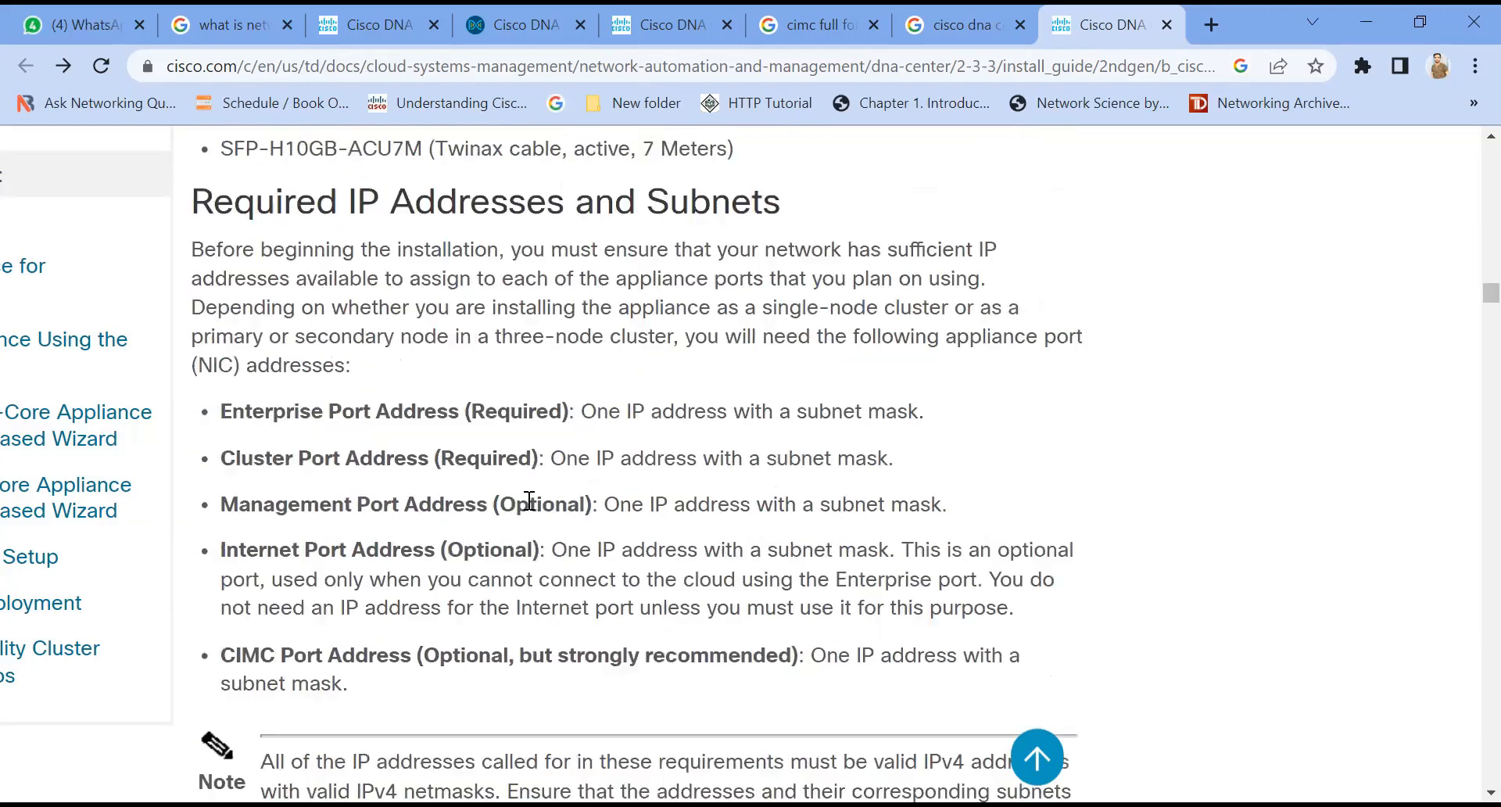
Step: Highlight the Required IP Addresses and Subnets heading and the Enterprise and Cluster Port Address items with "(Required)"
{"action": "left_click_drag", "start_coordinate": [193, 203], "coordinate": [749, 208]}
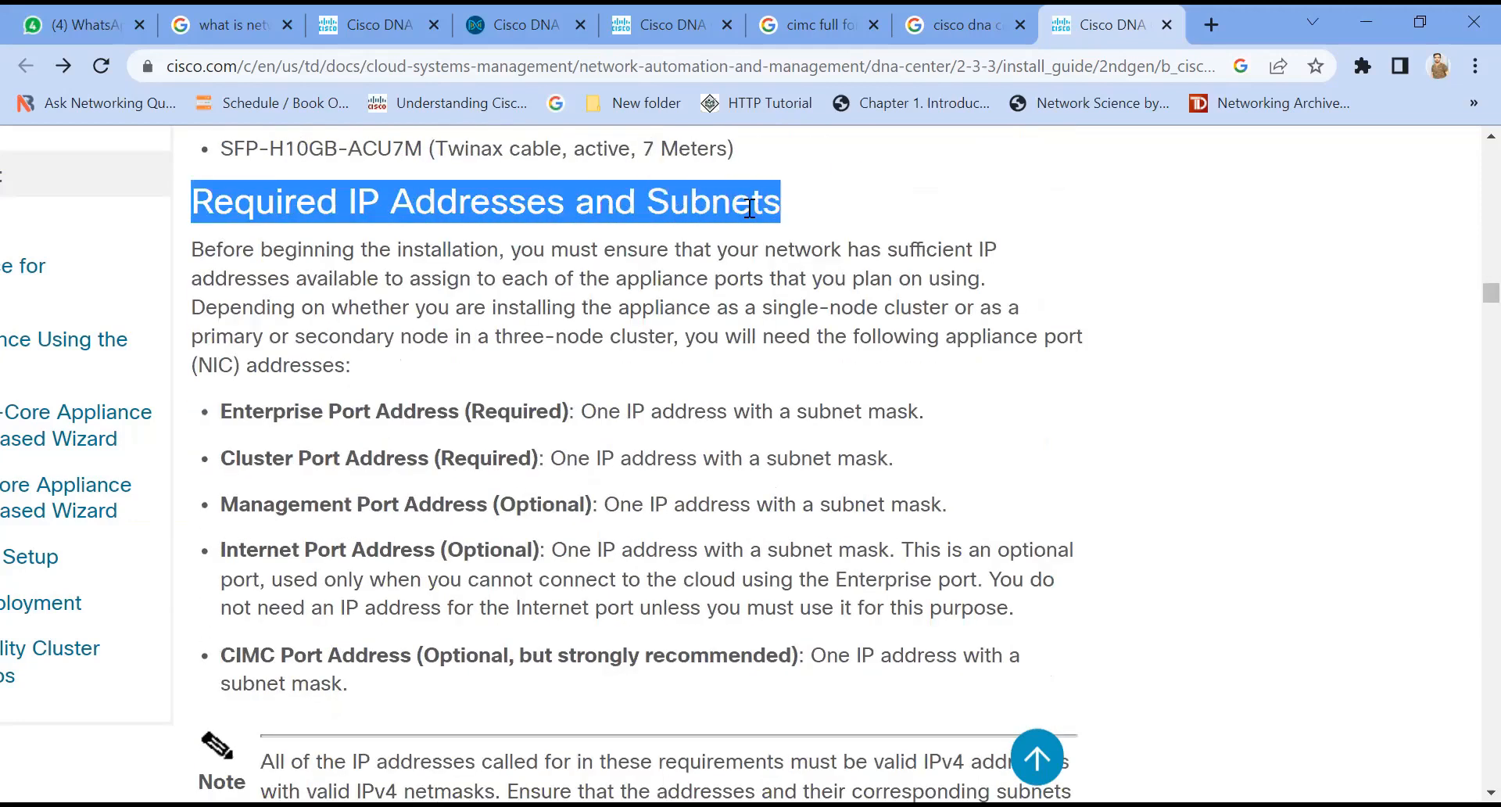
{"action": "left_click_drag", "start_coordinate": [199, 402], "coordinate": [506, 716]}
{"action": "left_click", "coordinate": [507, 716]}
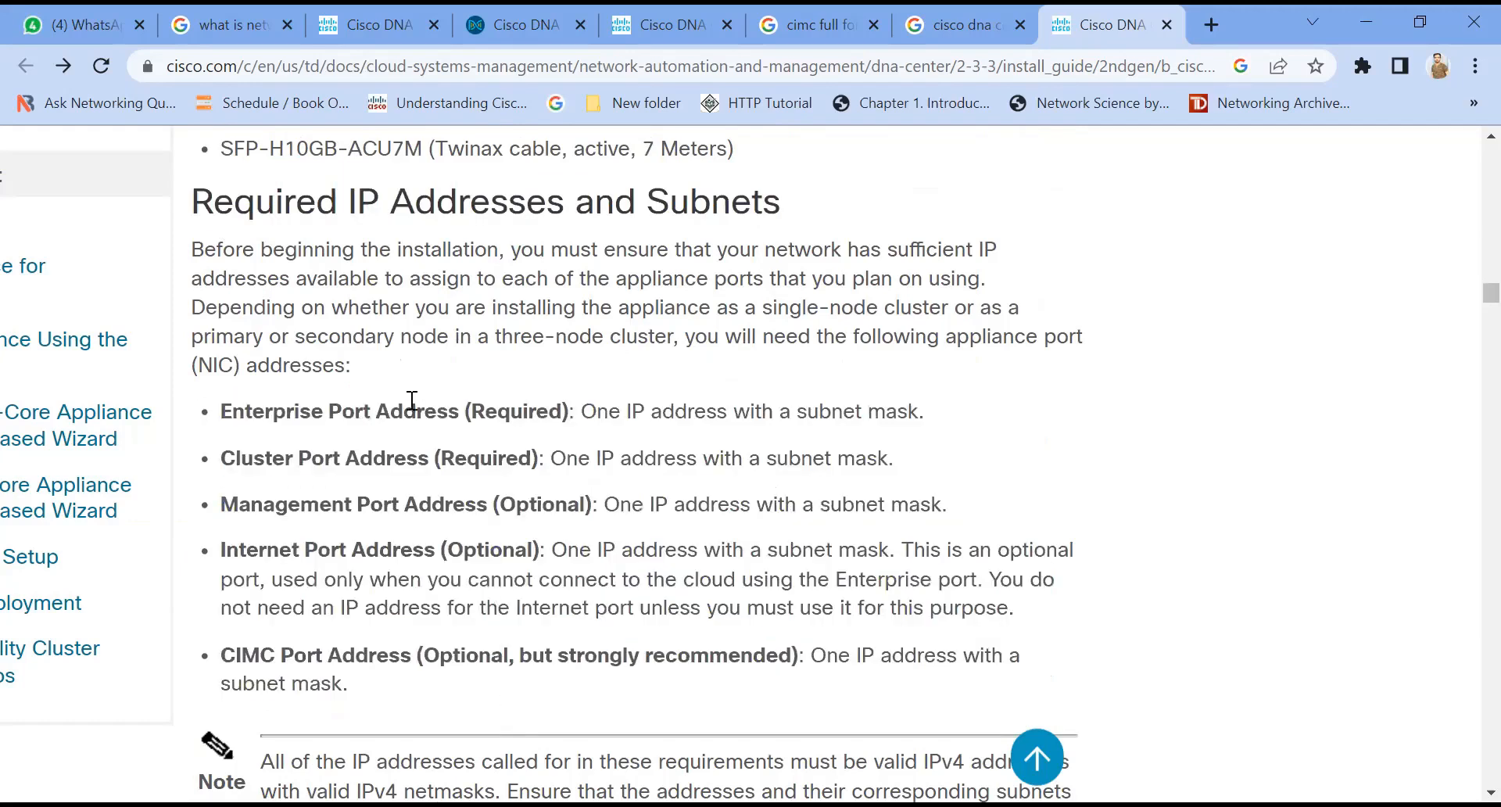
{"action": "left_click_drag", "start_coordinate": [221, 411], "coordinate": [465, 412]}
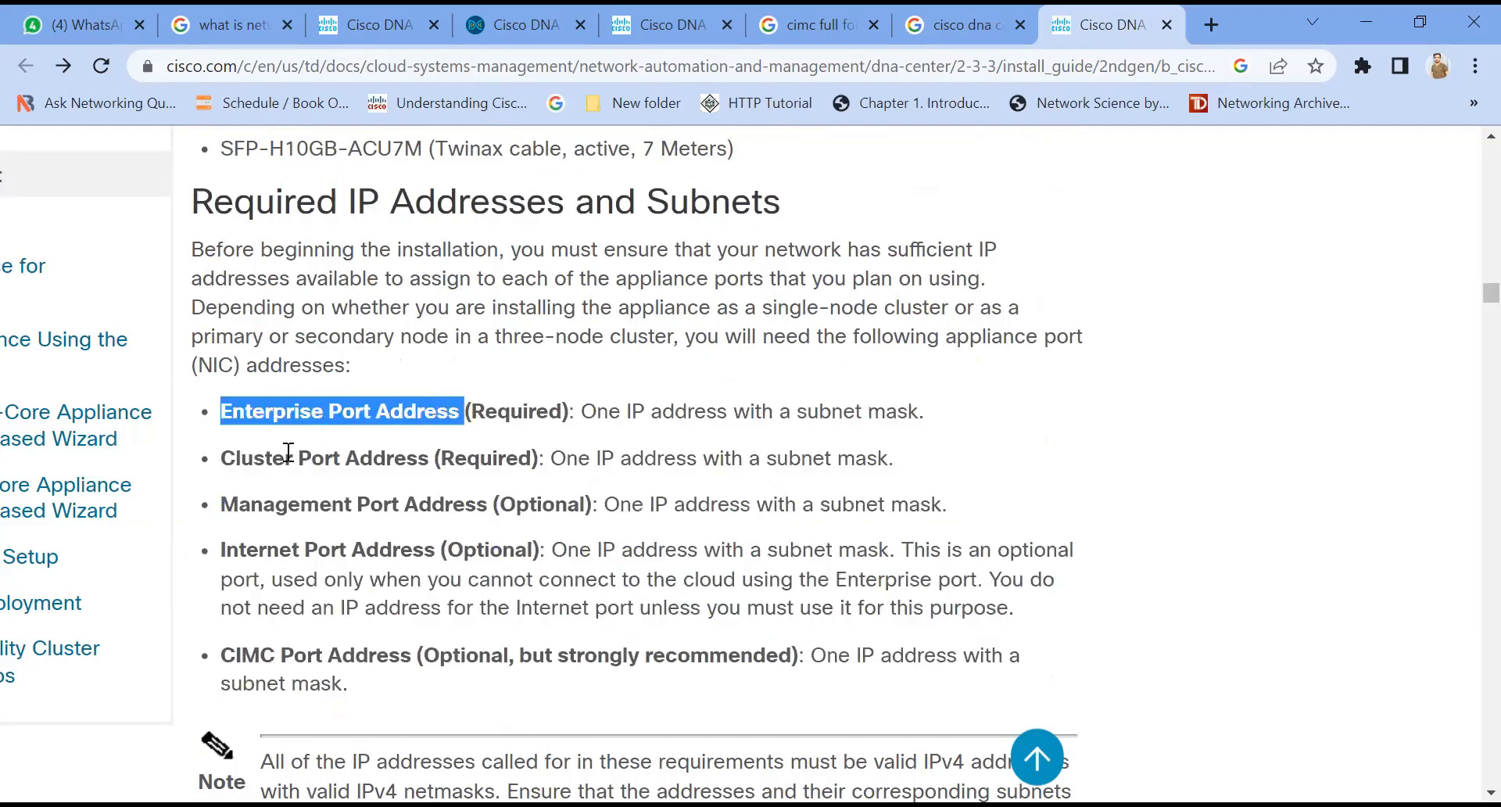
{"action": "left_click_drag", "start_coordinate": [219, 460], "coordinate": [419, 460]}
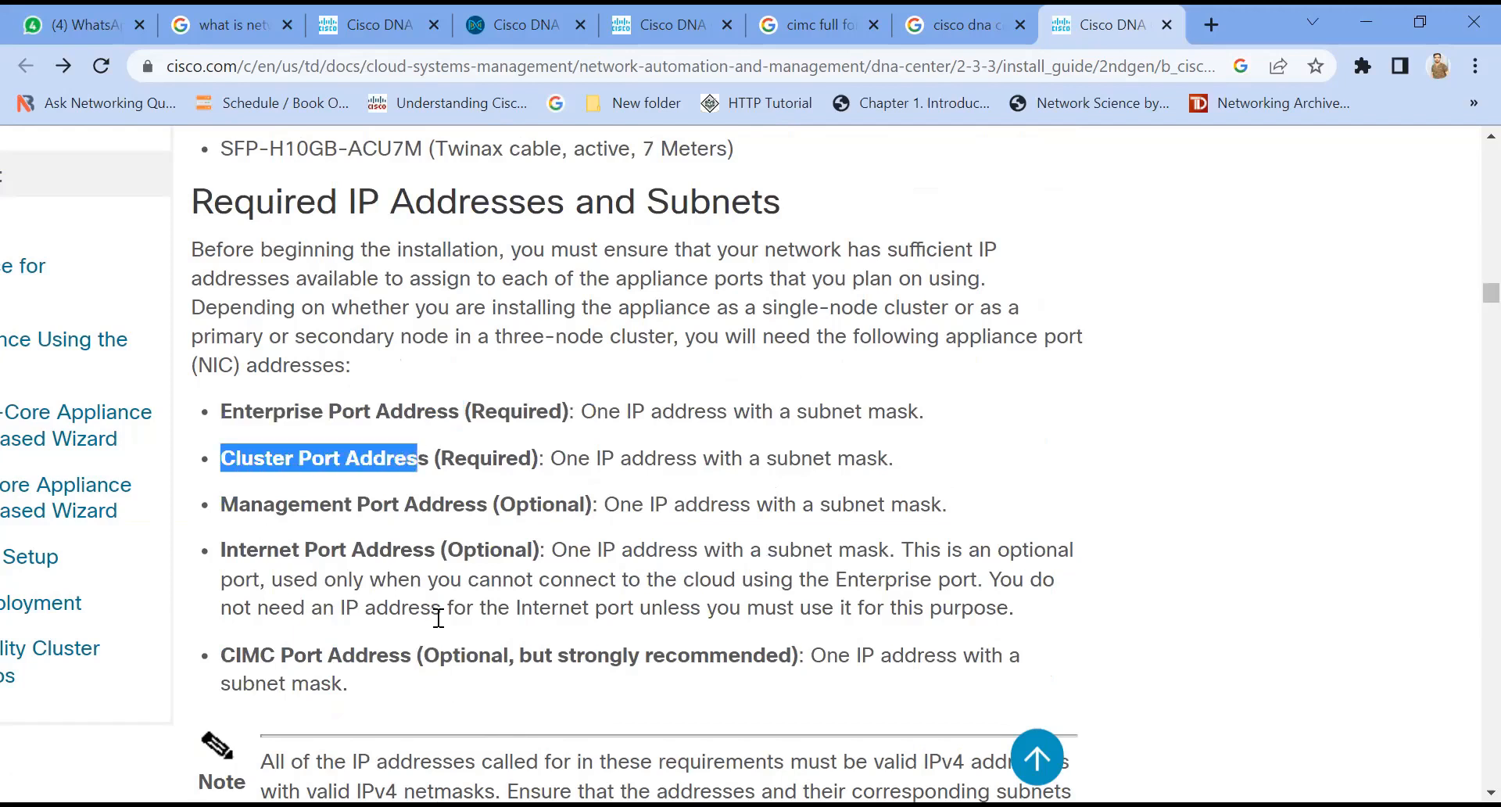
{"action": "left_click", "coordinate": [464, 415]}
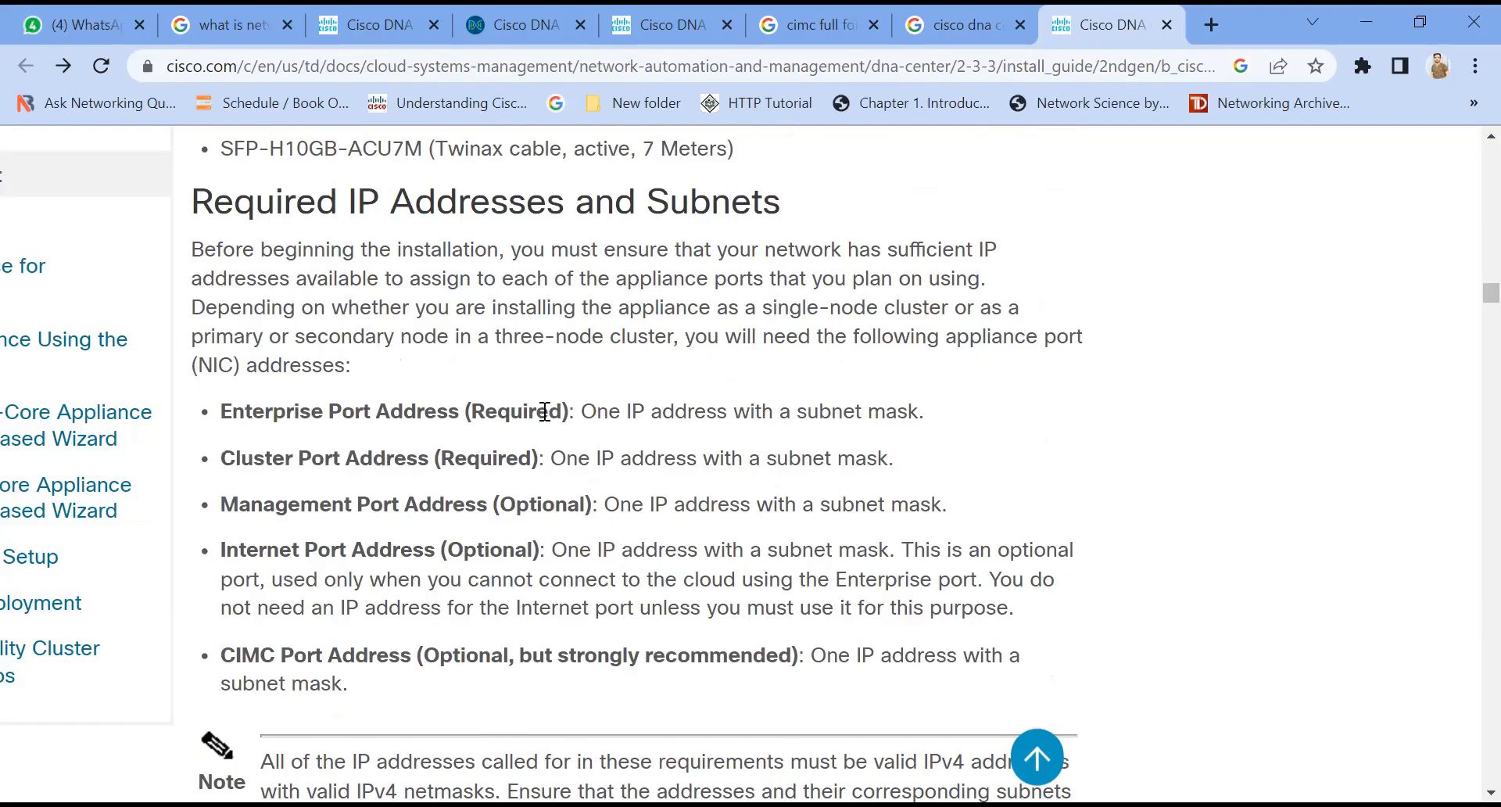
{"action": "left_click_drag", "start_coordinate": [573, 412], "coordinate": [485, 412]}
{"action": "left_click_drag", "start_coordinate": [545, 459], "coordinate": [434, 467]}
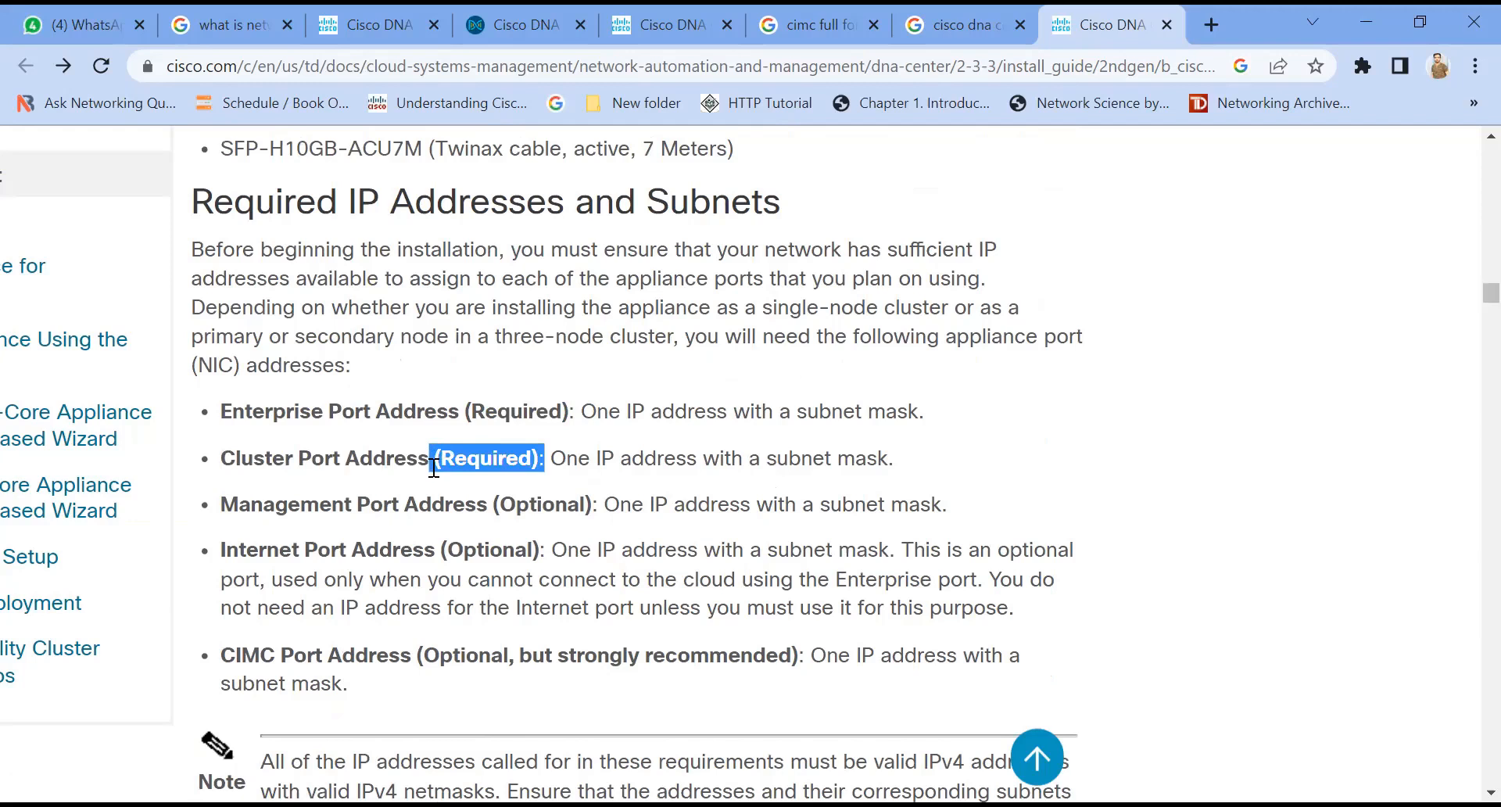
Step: Read through the remaining IP address, cluster subnet and cloud access requirements in the install guide
{"action": "scroll", "coordinate": [532, 391], "scroll_direction": "down", "scroll_amount": 4}
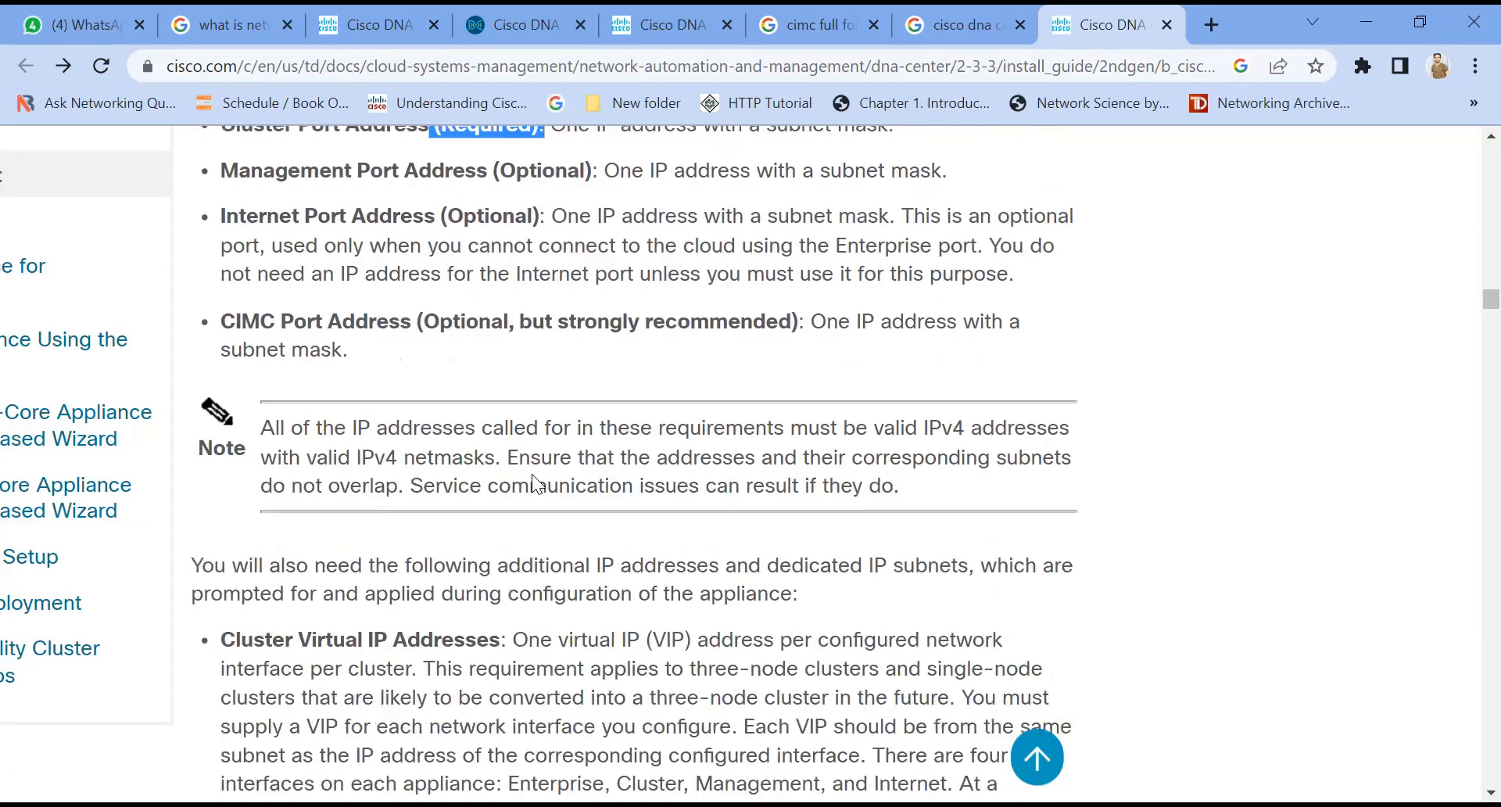
{"action": "scroll", "coordinate": [532, 473], "scroll_direction": "down", "scroll_amount": 5}
{"action": "scroll", "coordinate": [534, 474], "scroll_direction": "down", "scroll_amount": 18}
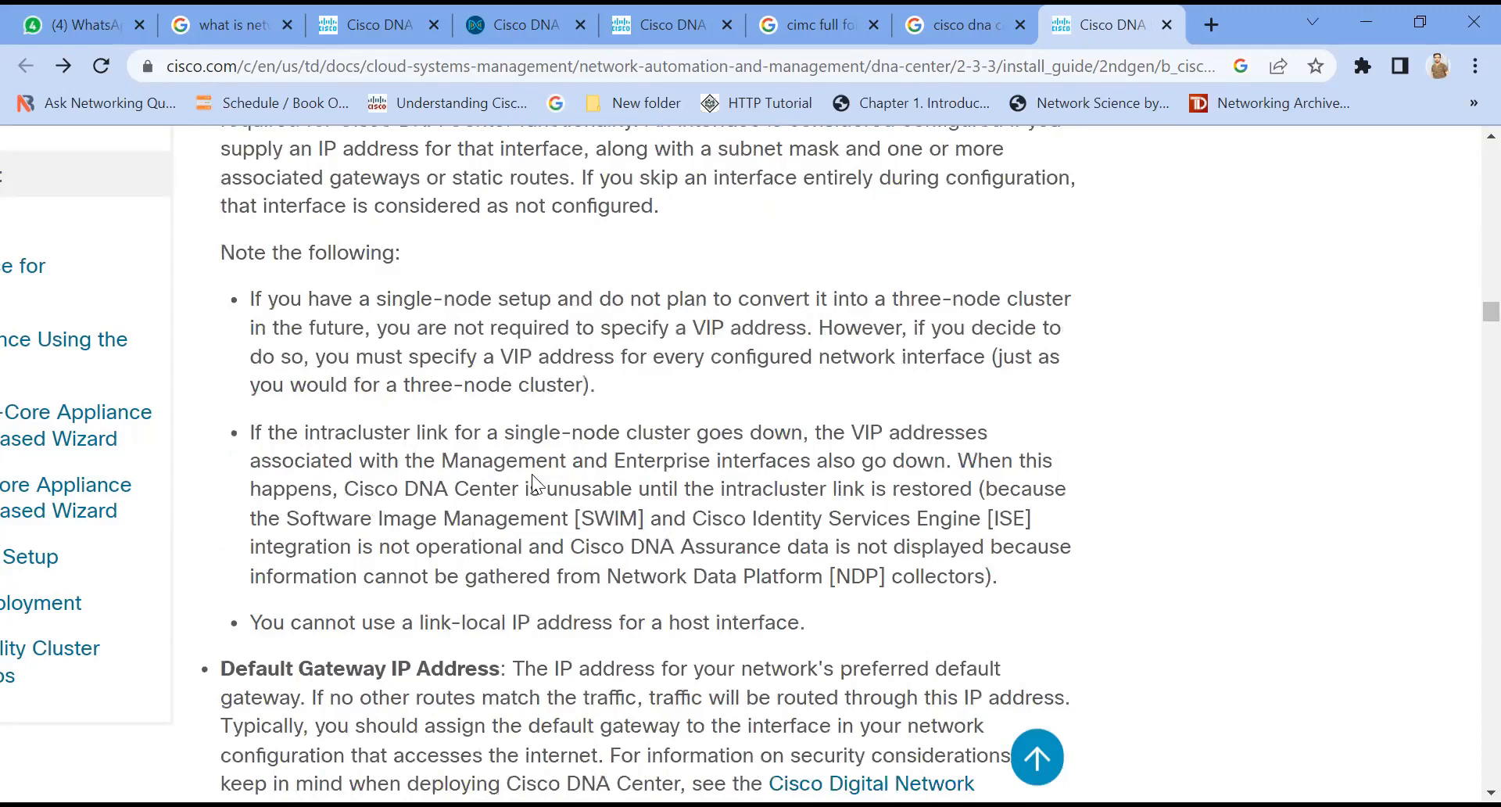
{"action": "scroll", "coordinate": [552, 490], "scroll_direction": "down", "scroll_amount": 16}
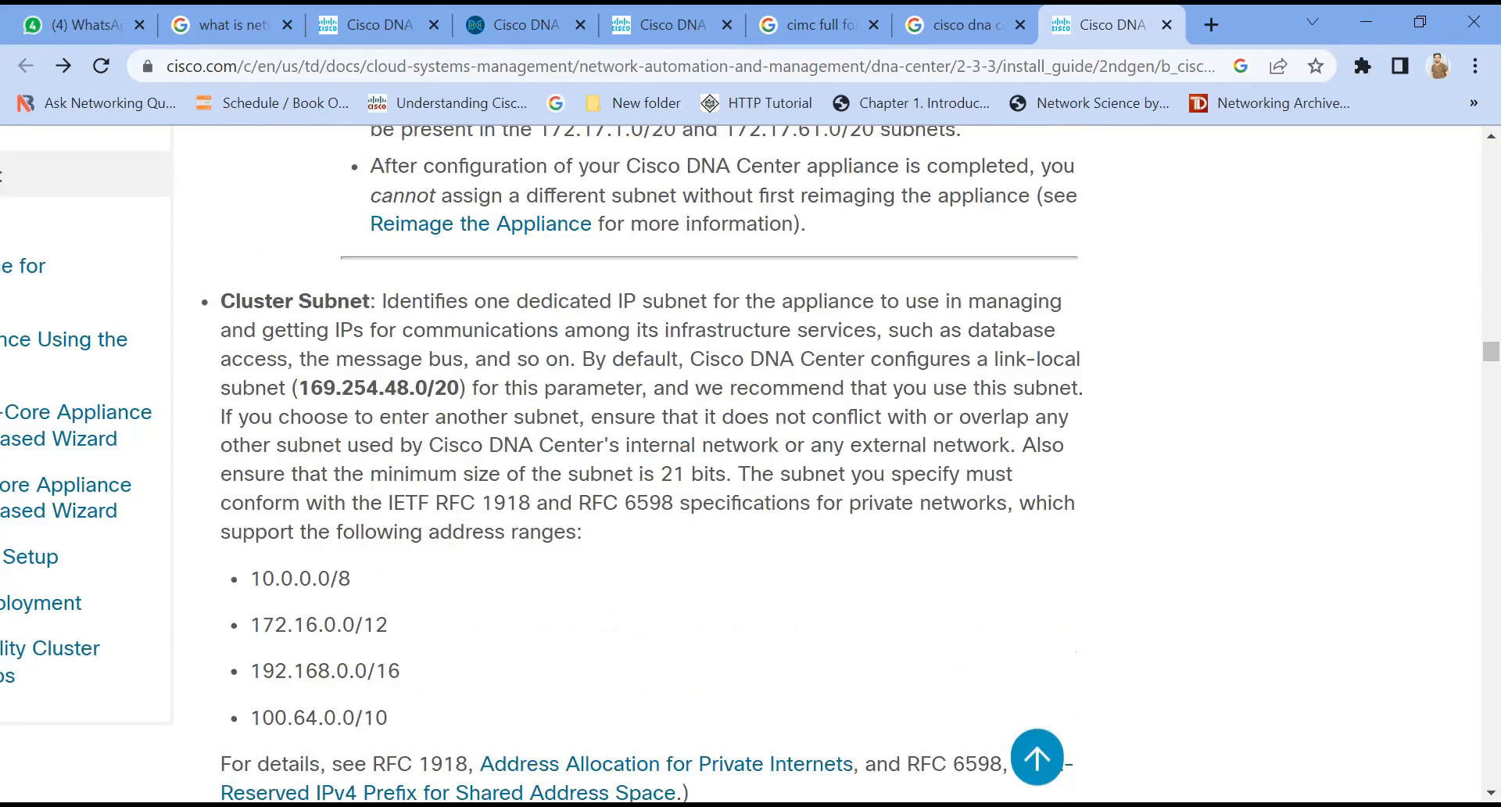
{"action": "scroll", "coordinate": [755, 654], "scroll_direction": "down", "scroll_amount": 18}
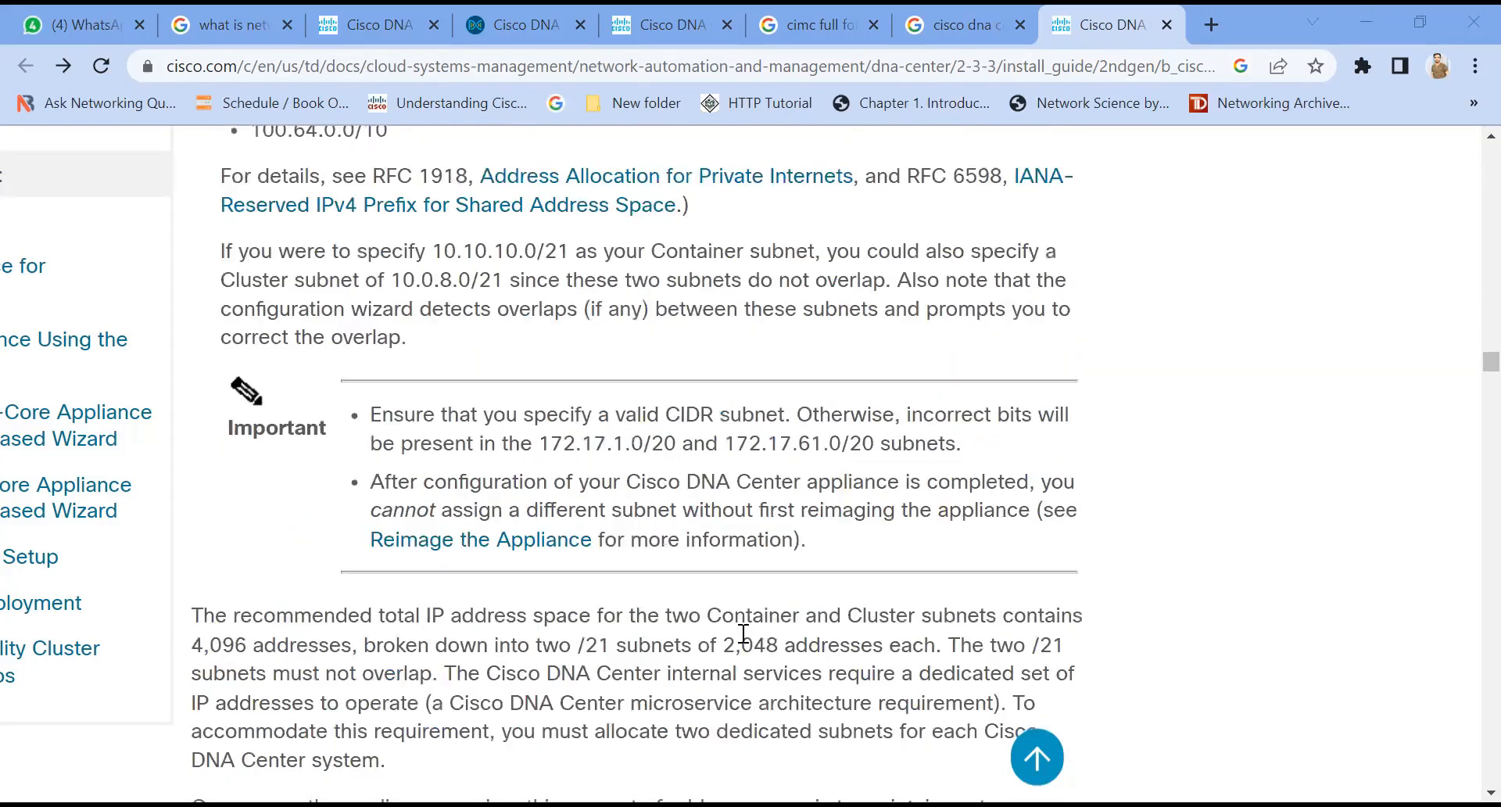
{"action": "scroll", "coordinate": [754, 653], "scroll_direction": "down", "scroll_amount": 12}
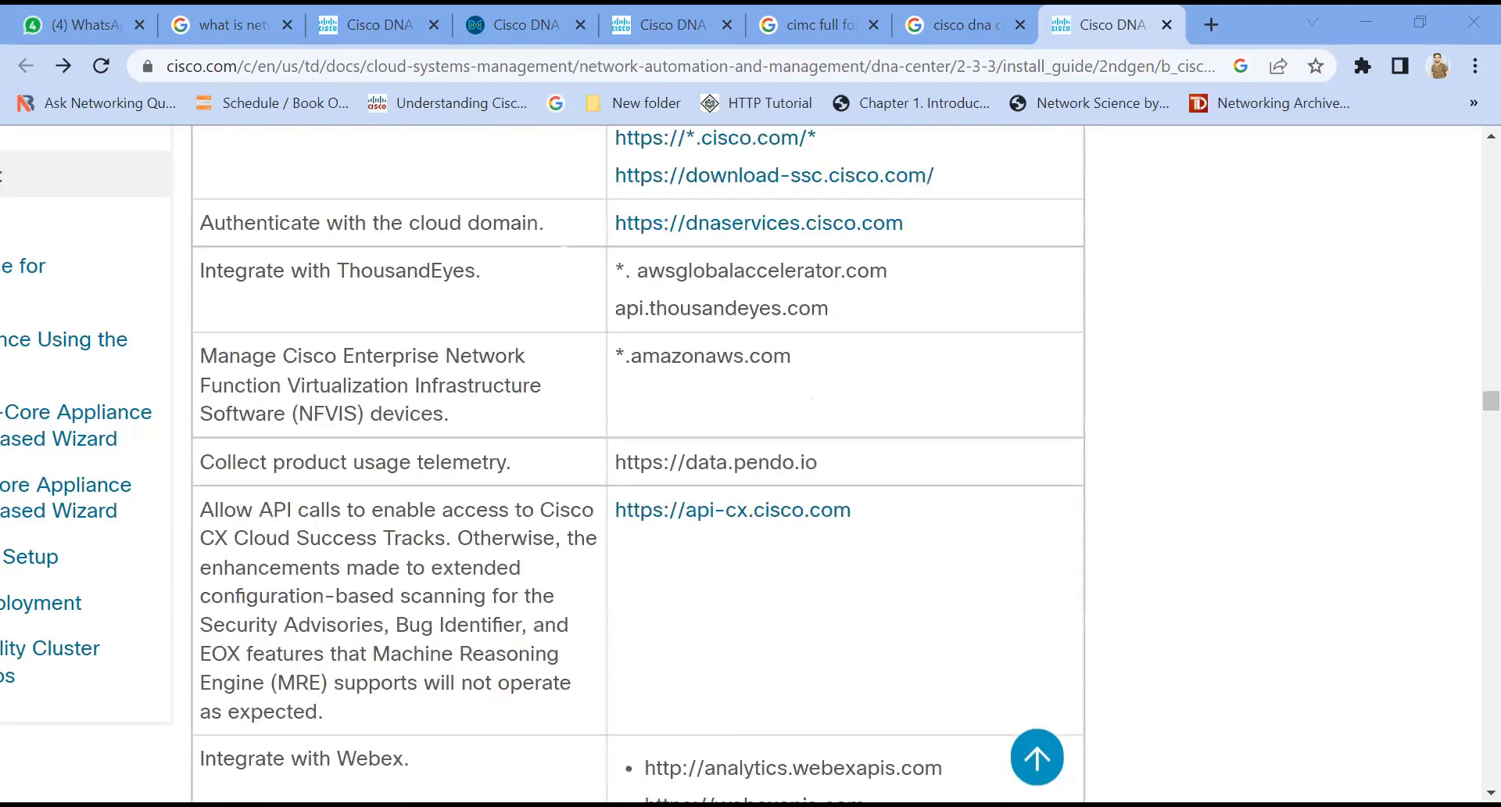
Step: Switch to the remote desktop and open the ESXi host client at 192.168.2.151 in a new browser tab, enlarging the page
{"action": "key", "text": "alt+Tab"}
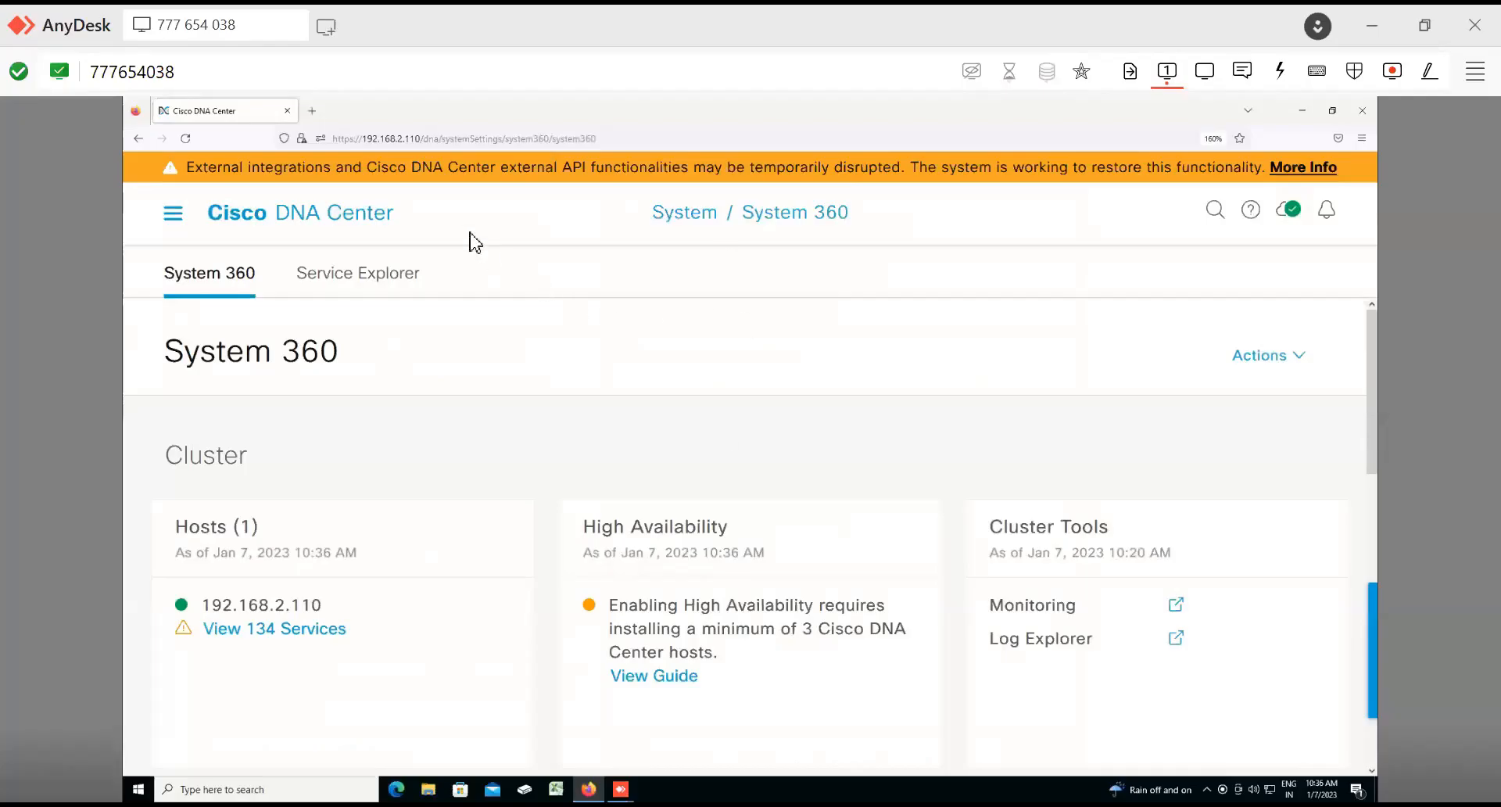
{"action": "left_click", "coordinate": [314, 112]}
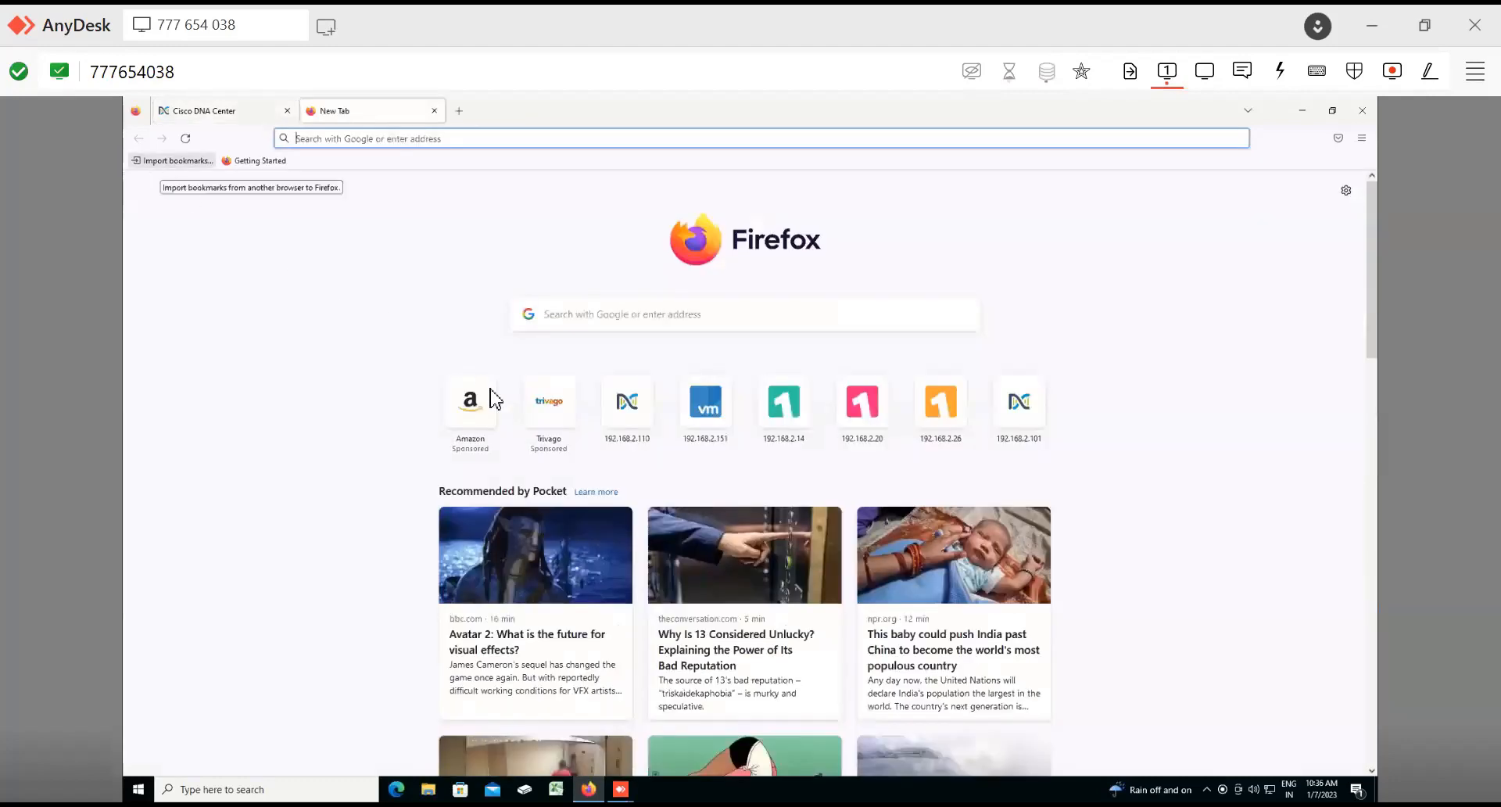
{"action": "left_click", "coordinate": [715, 415]}
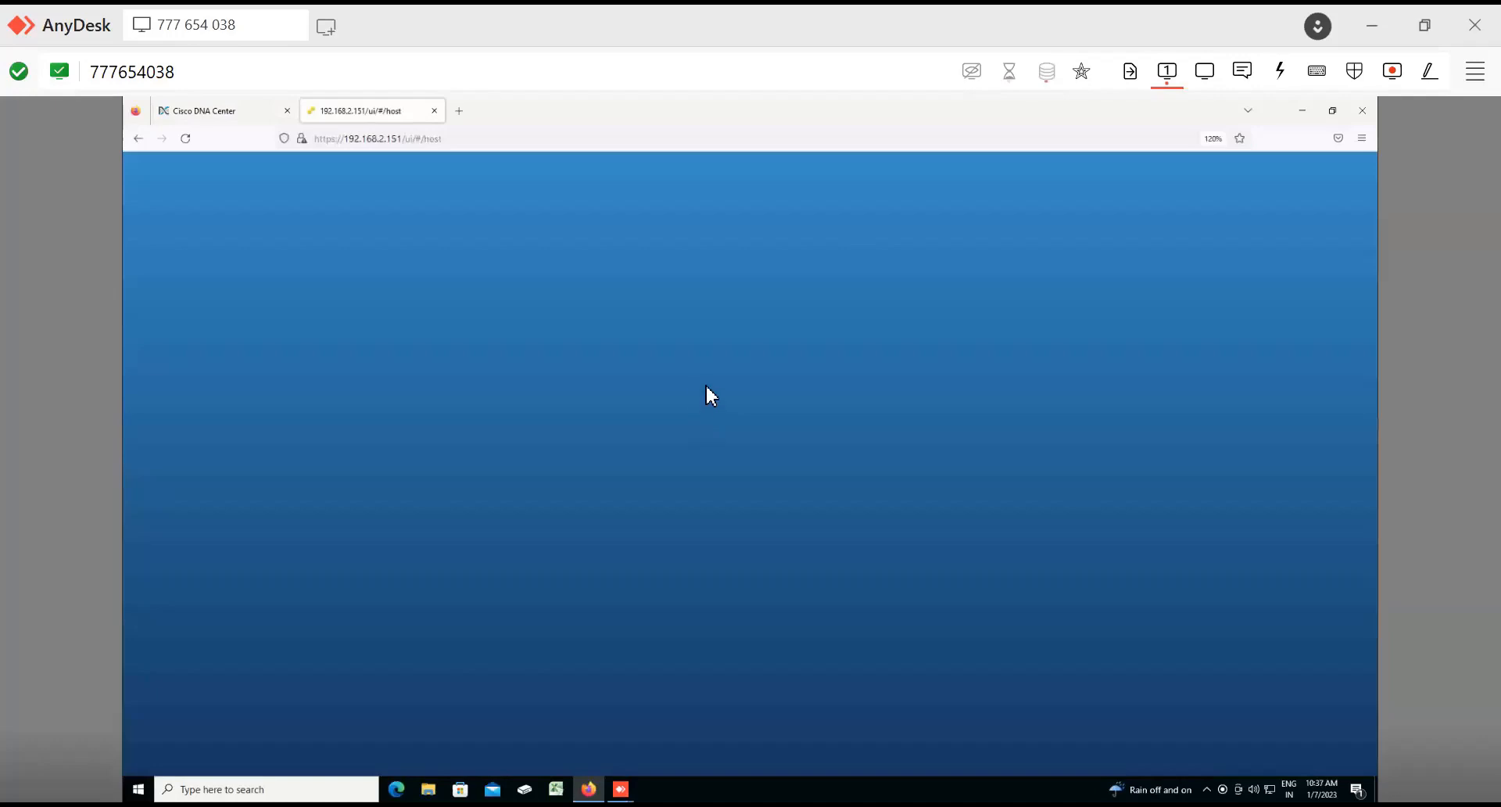
{"action": "left_click", "coordinate": [383, 493]}
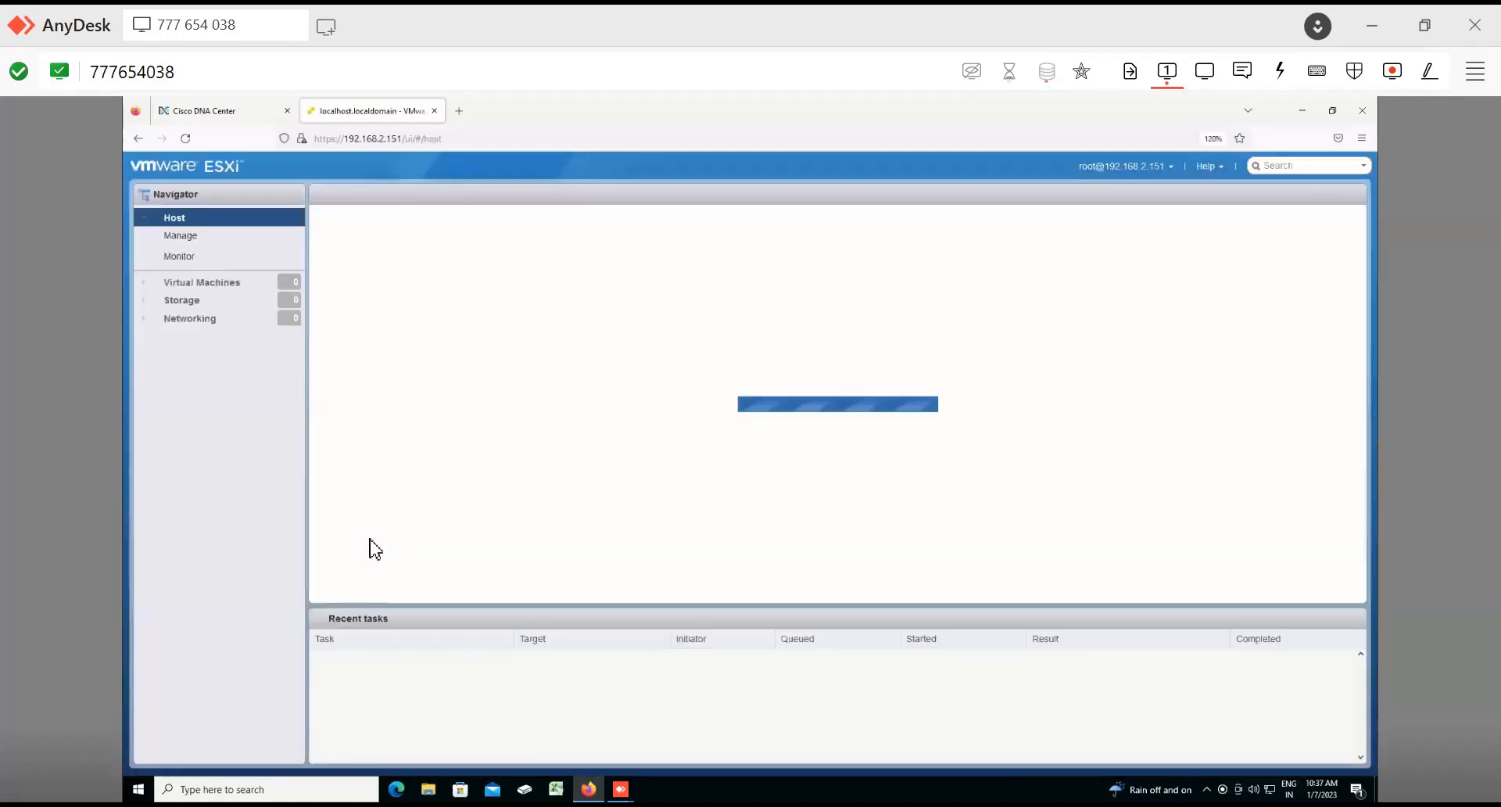
{"action": "key", "text": "ctrl+plus"}
{"action": "key", "text": "ctrl+plus"}
{"action": "key", "text": "ctrl+plus"}
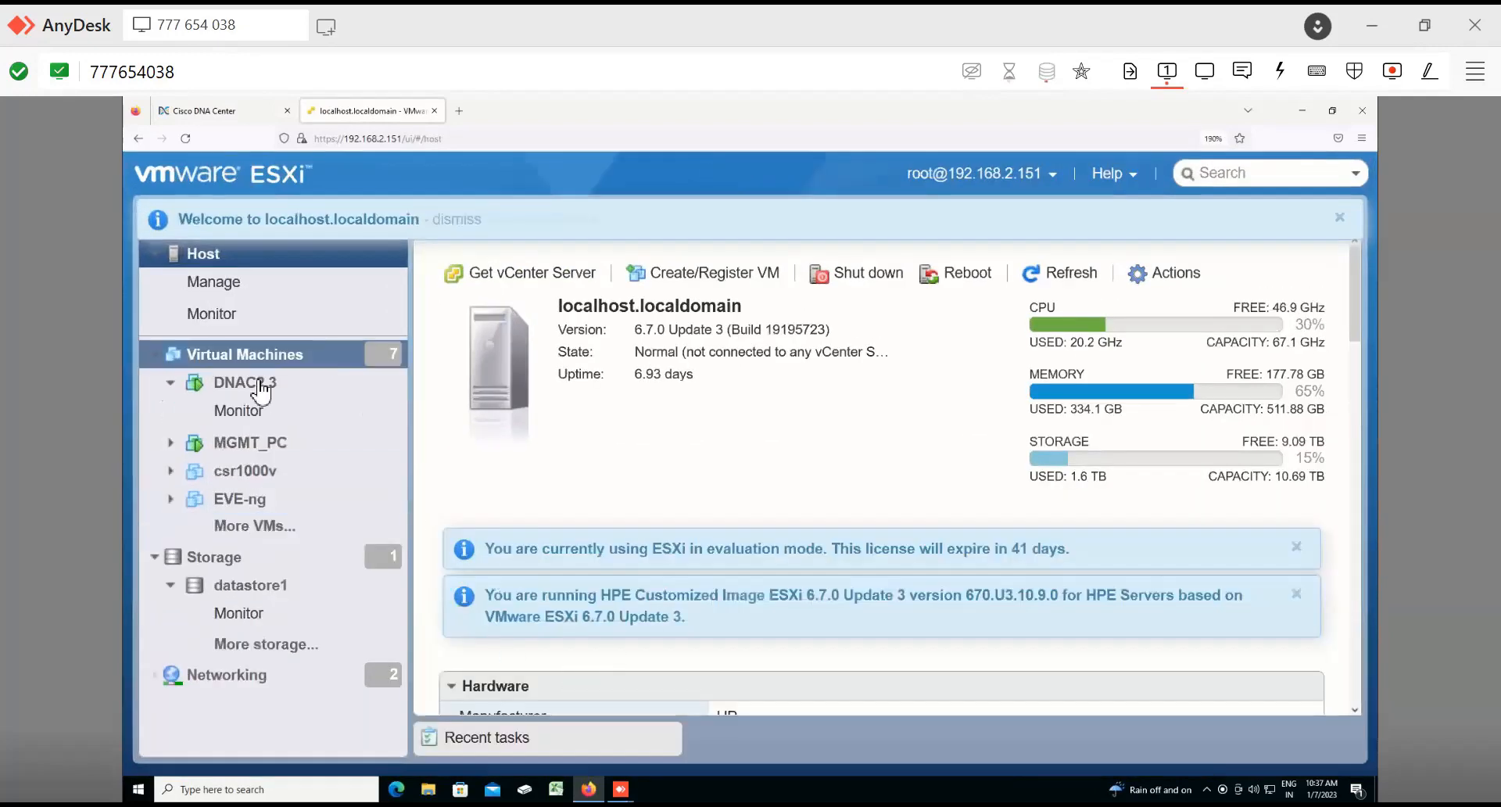
Step: Examine the DNAC2.3 virtual machine's summary, hardware configuration and its two network adapters
{"action": "left_click", "coordinate": [260, 385]}
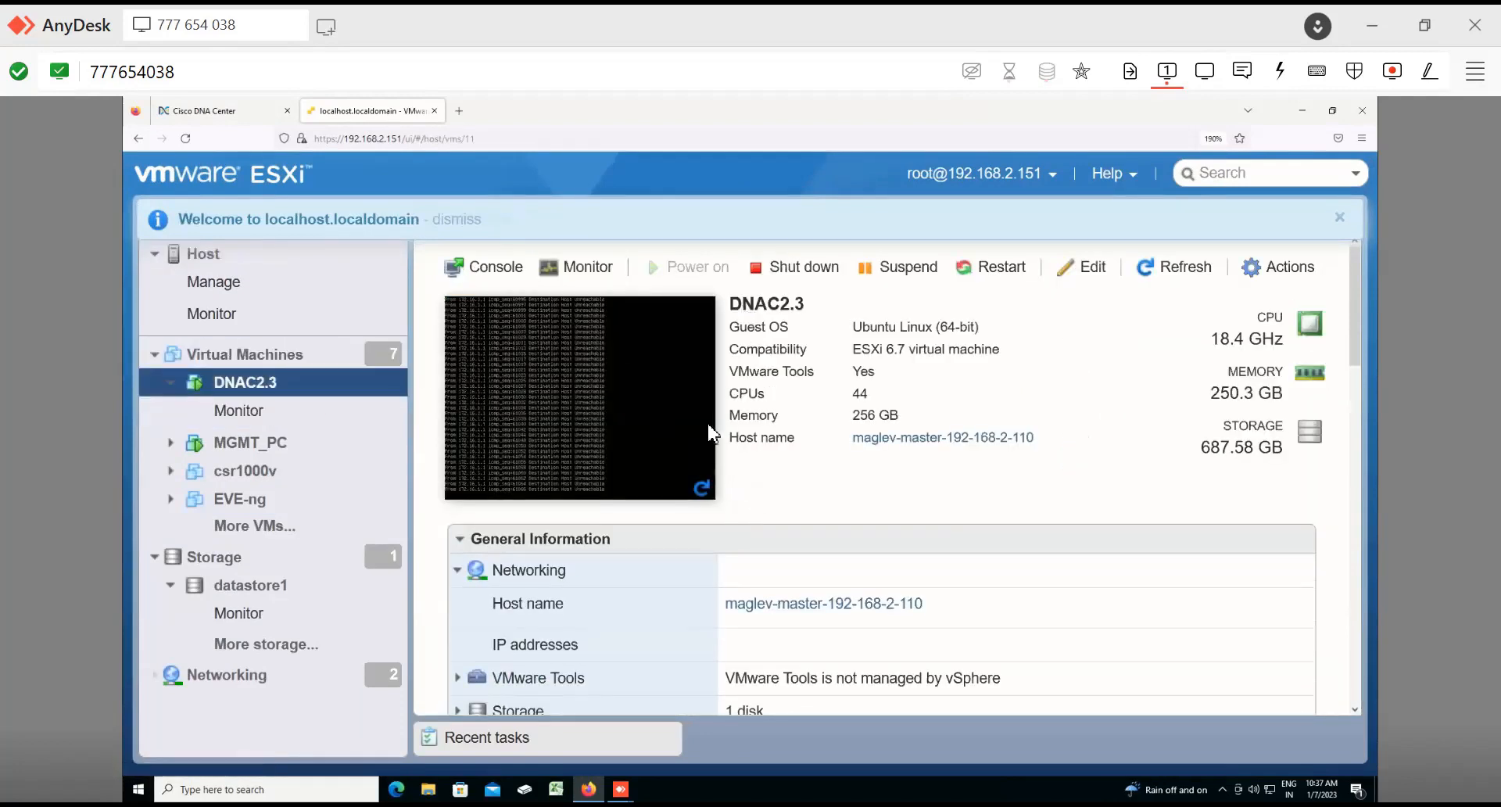
{"action": "scroll", "coordinate": [747, 439], "scroll_direction": "down", "scroll_amount": 10}
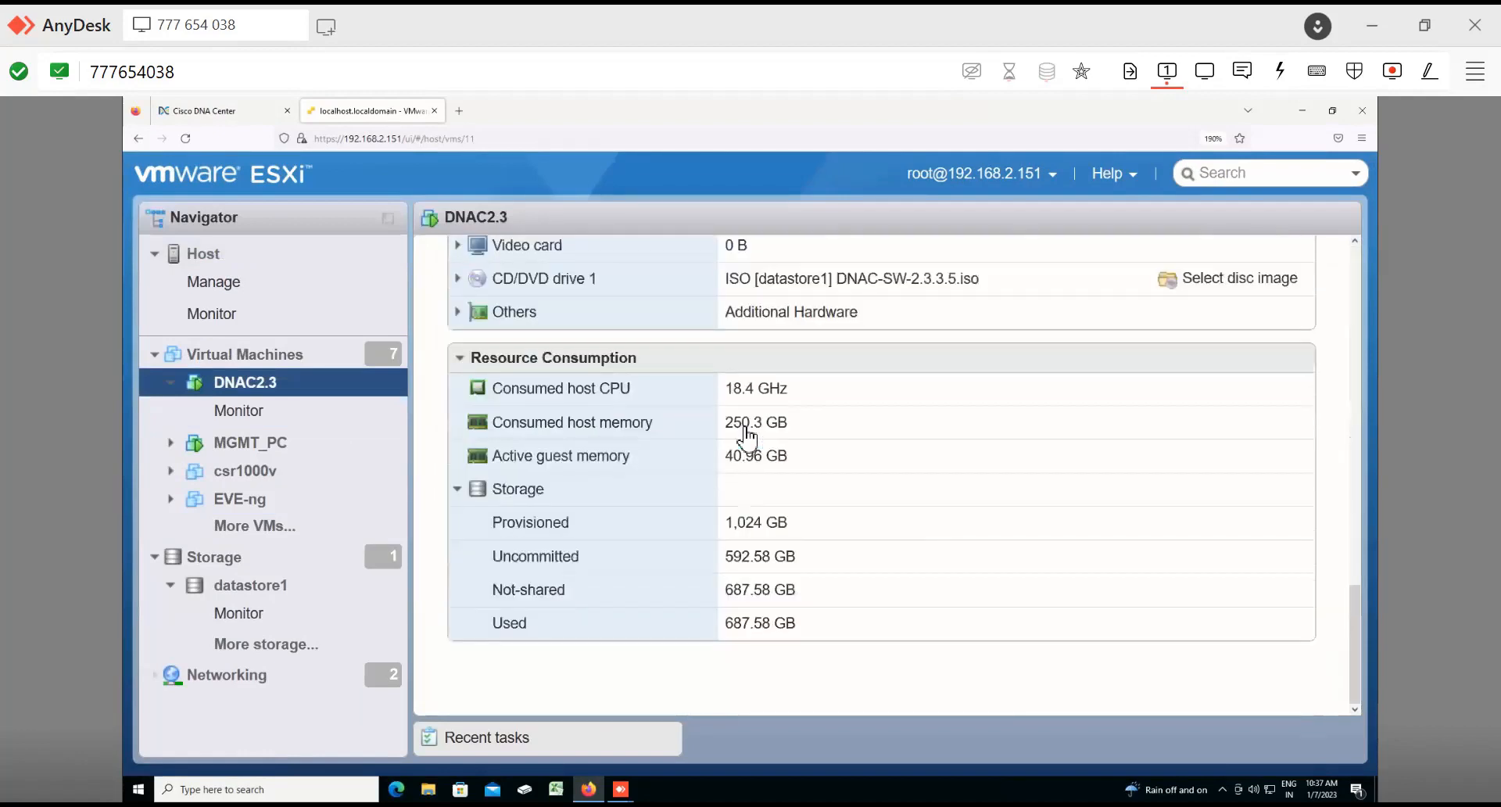
{"action": "scroll", "coordinate": [747, 439], "scroll_direction": "up", "scroll_amount": 10}
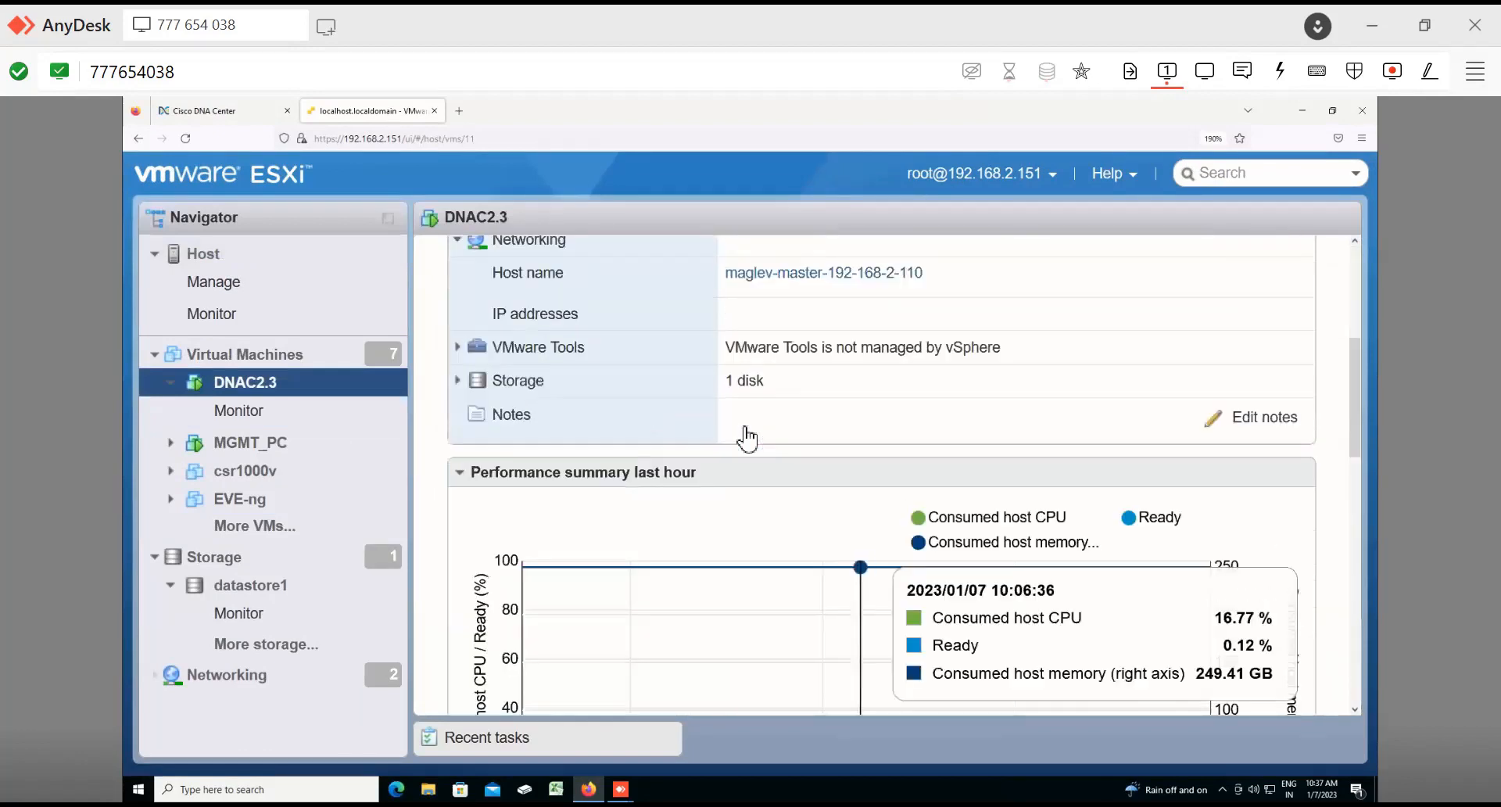
{"action": "scroll", "coordinate": [746, 438], "scroll_direction": "down", "scroll_amount": 5}
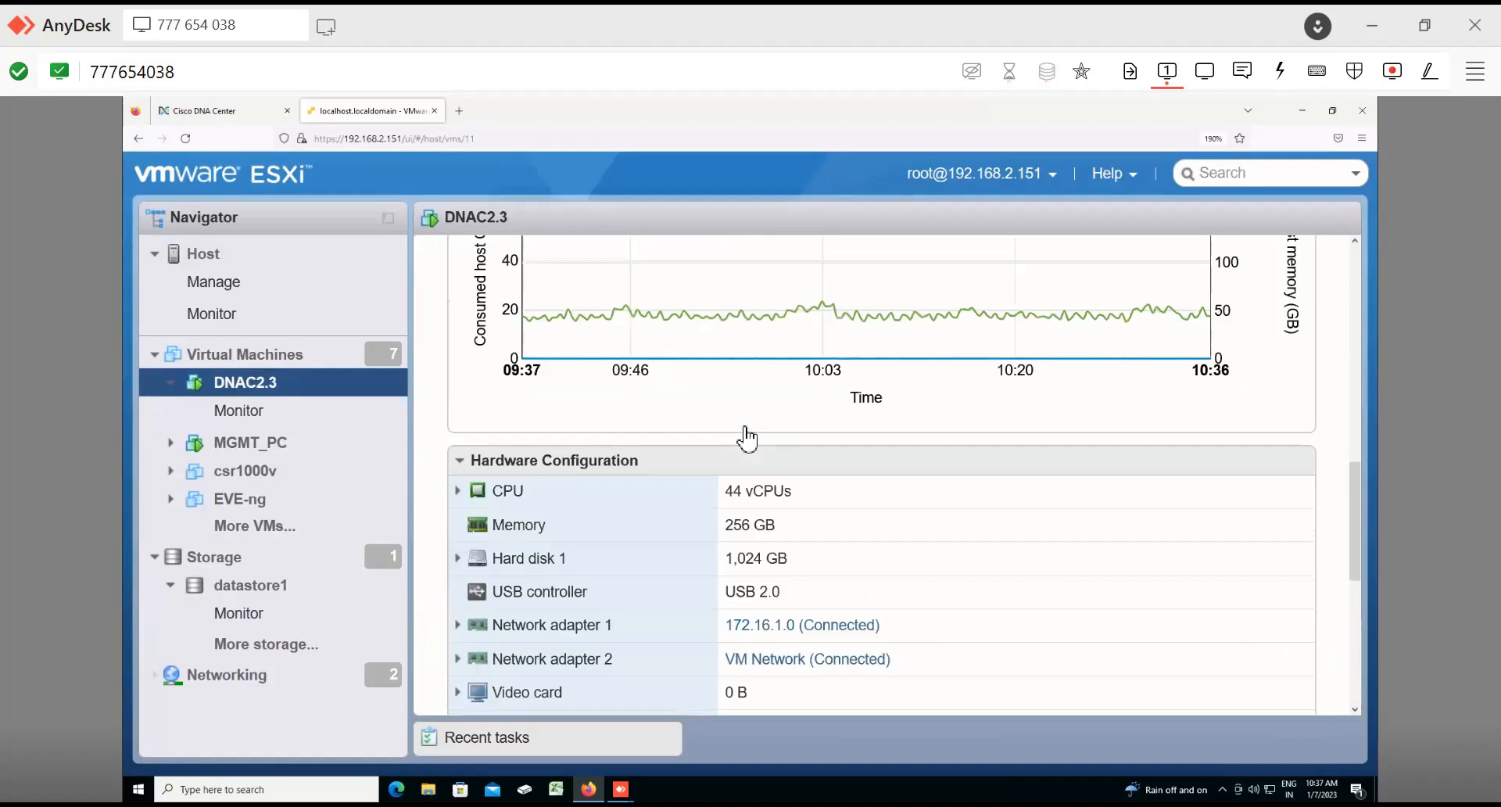
{"action": "scroll", "coordinate": [746, 439], "scroll_direction": "down", "scroll_amount": 3}
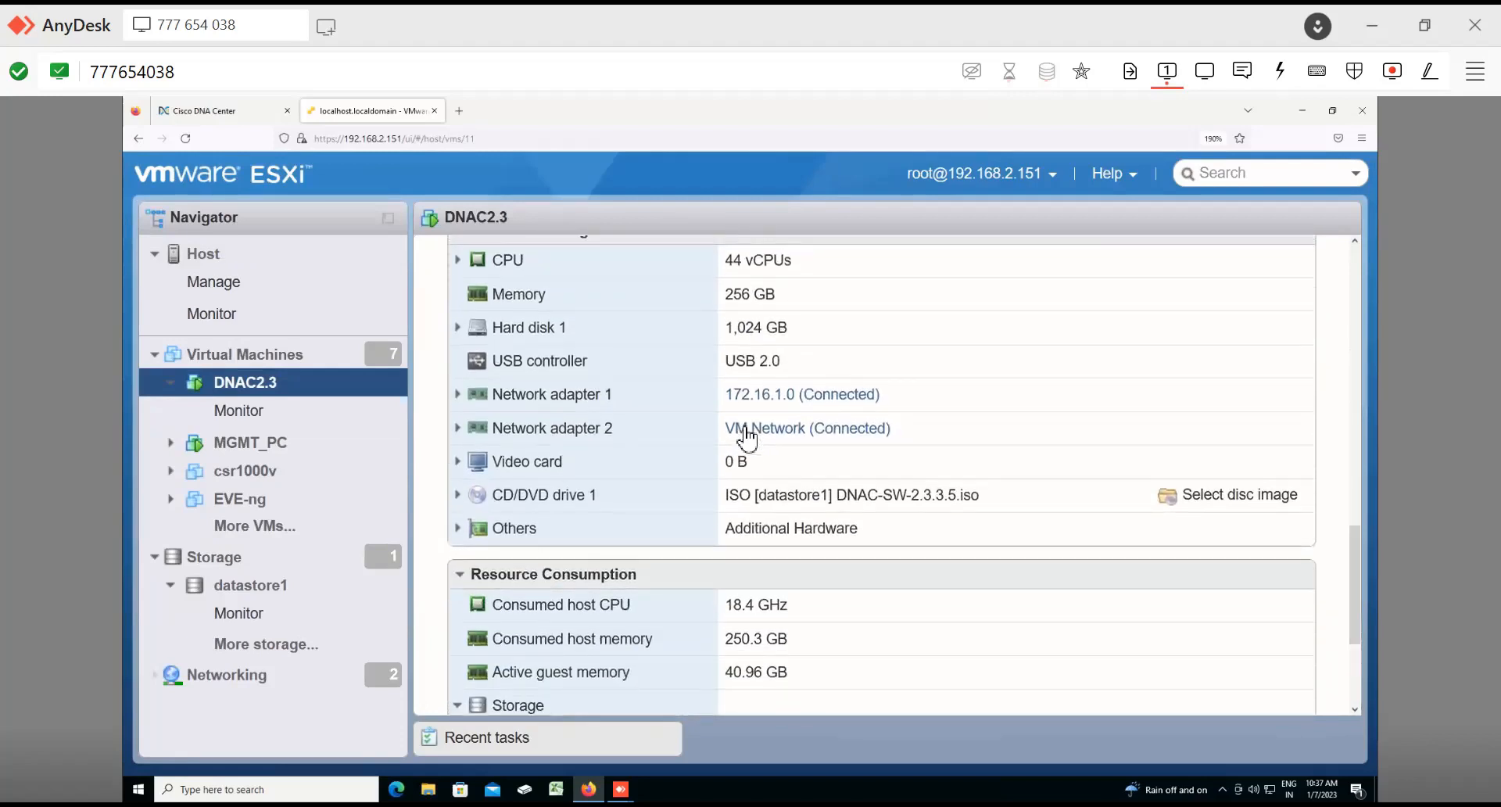
{"action": "left_click_drag", "start_coordinate": [746, 438], "coordinate": [750, 403]}
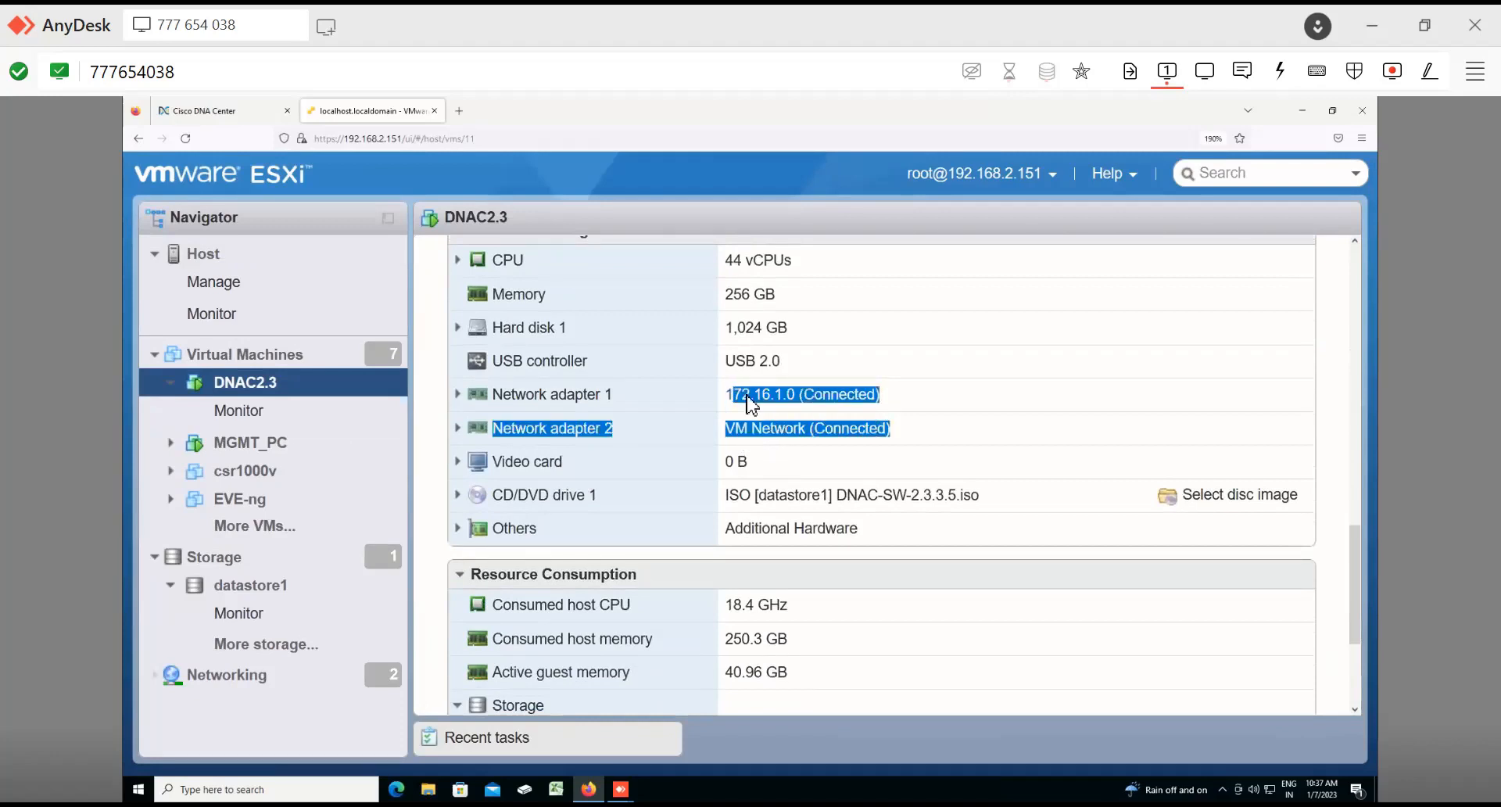
{"action": "left_click", "coordinate": [750, 403]}
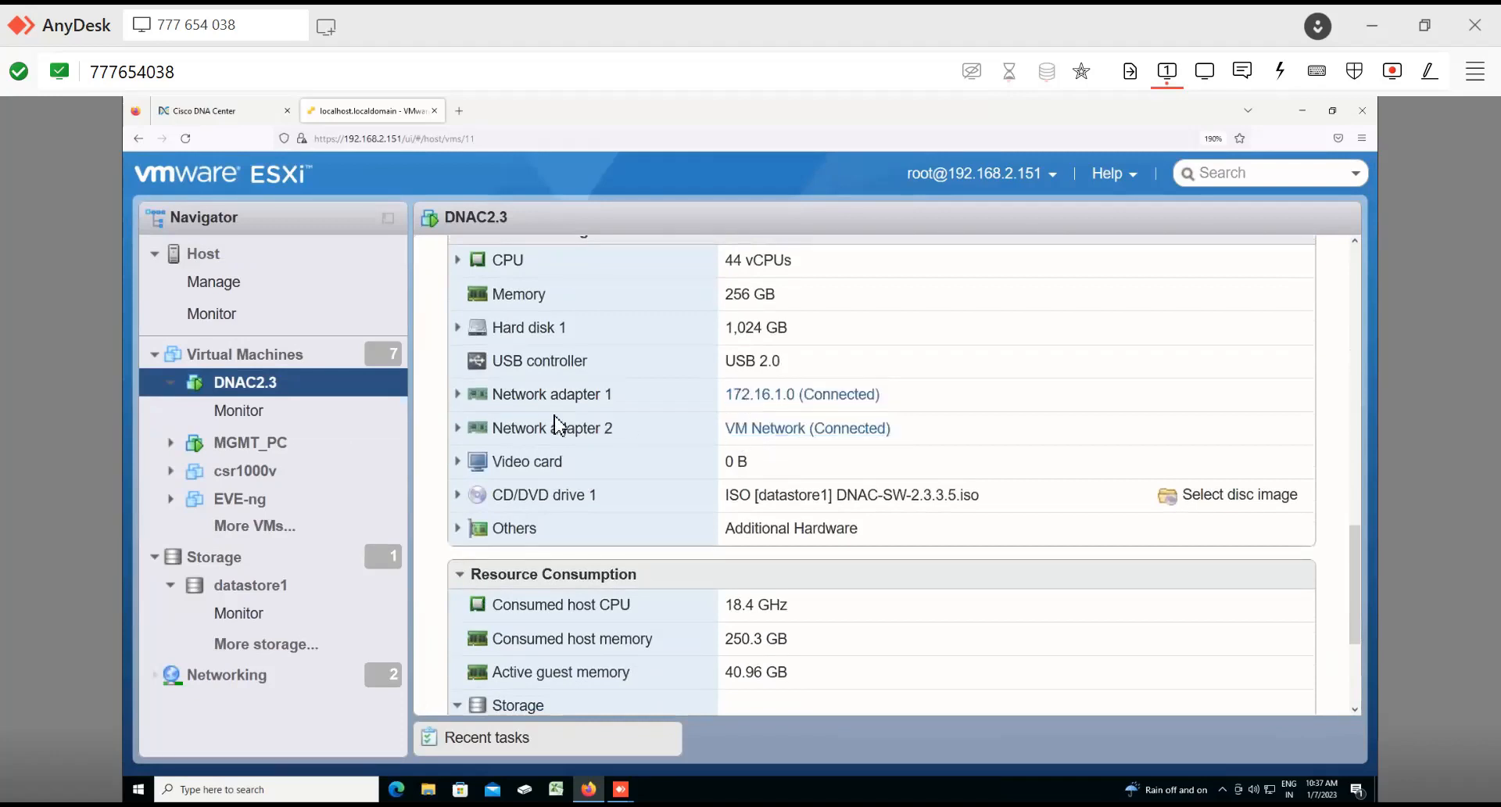
{"action": "scroll", "coordinate": [573, 426], "scroll_direction": "up", "scroll_amount": 5}
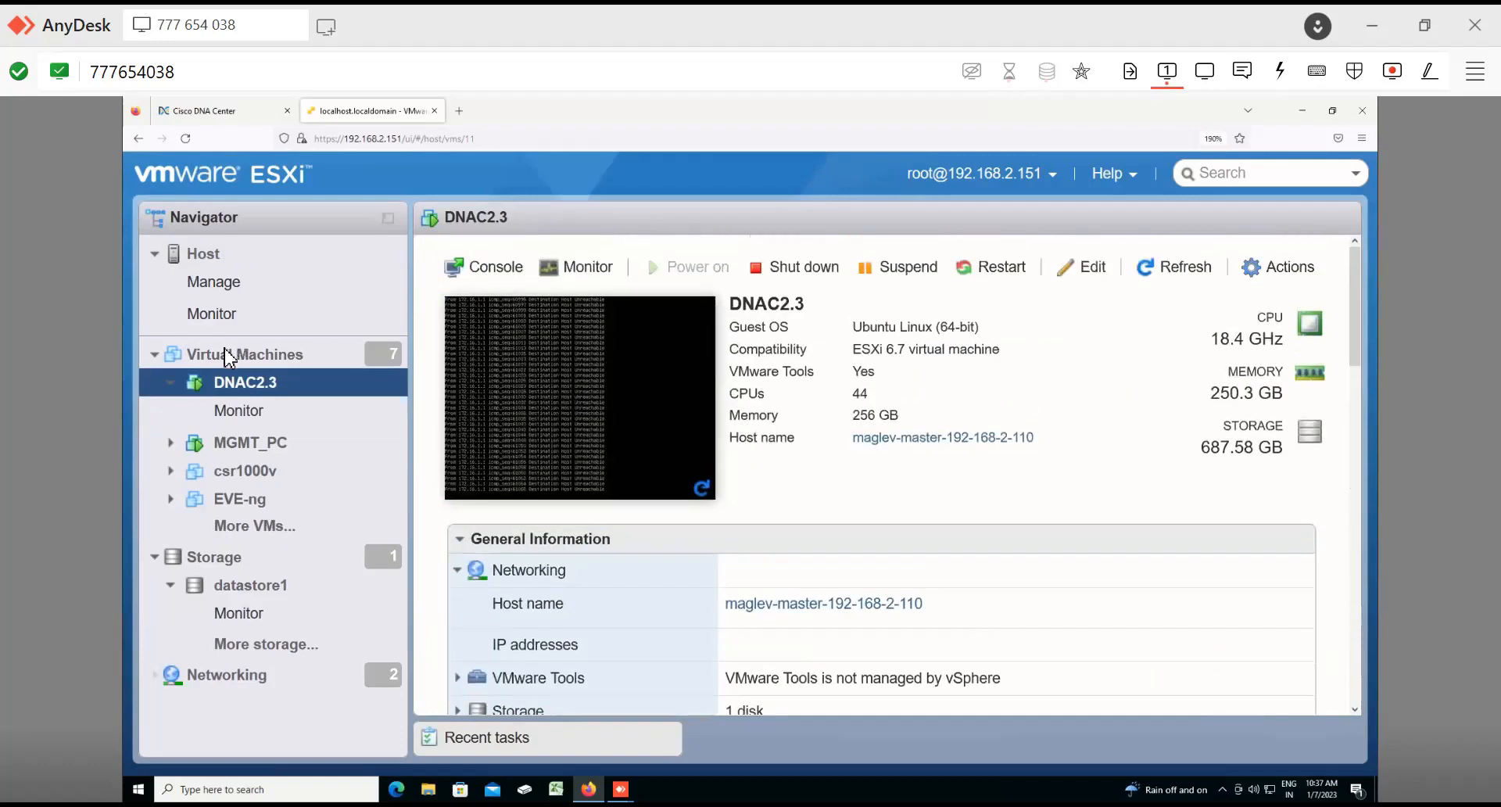
Step: Start creating a new virtual machine from the Virtual Machines list with the Create a new virtual machine option
{"action": "left_click", "coordinate": [225, 354]}
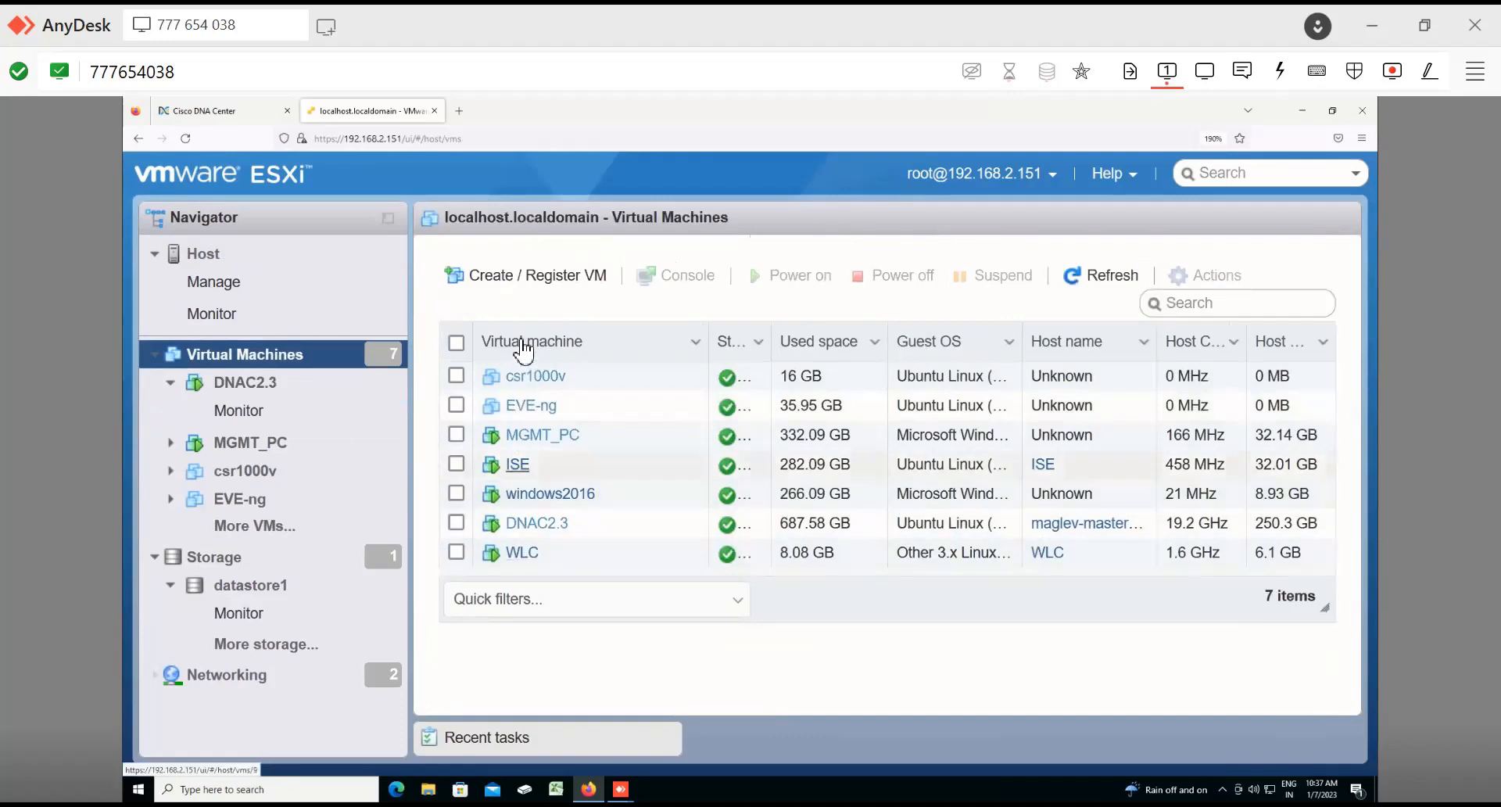
{"action": "left_click", "coordinate": [504, 275]}
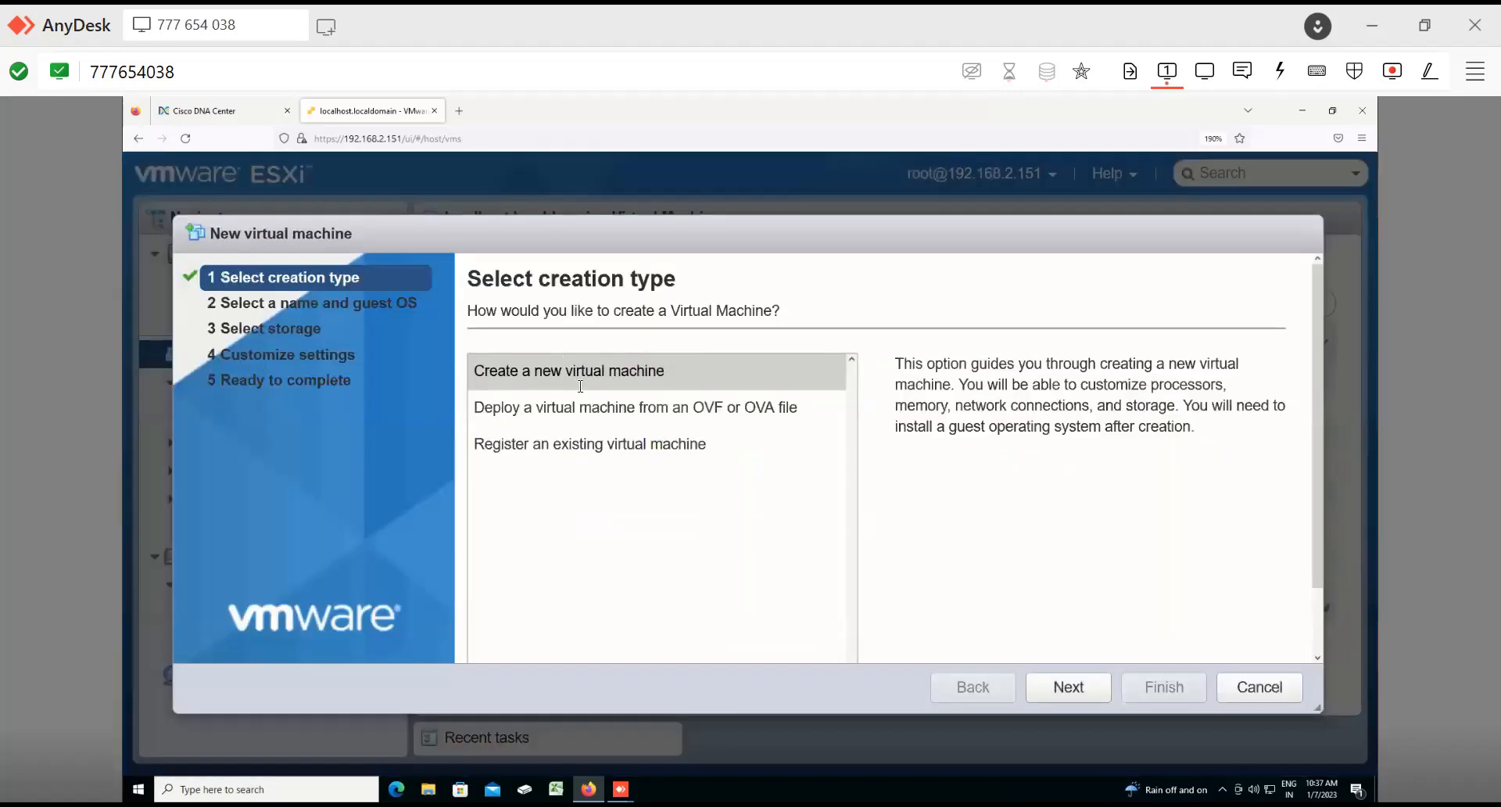
{"action": "left_click", "coordinate": [669, 422]}
{"action": "left_click", "coordinate": [619, 375]}
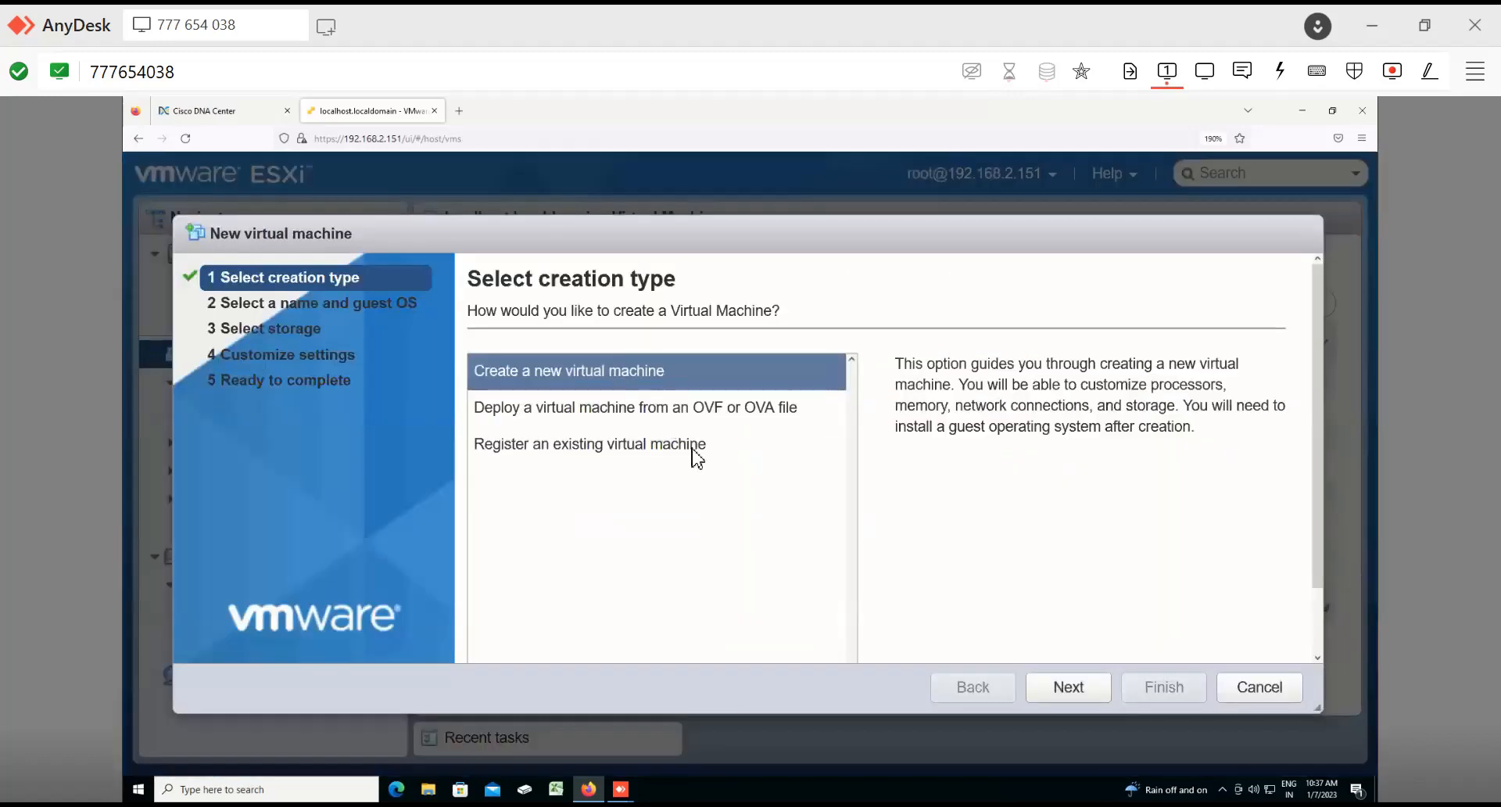
{"action": "key", "text": "Return"}
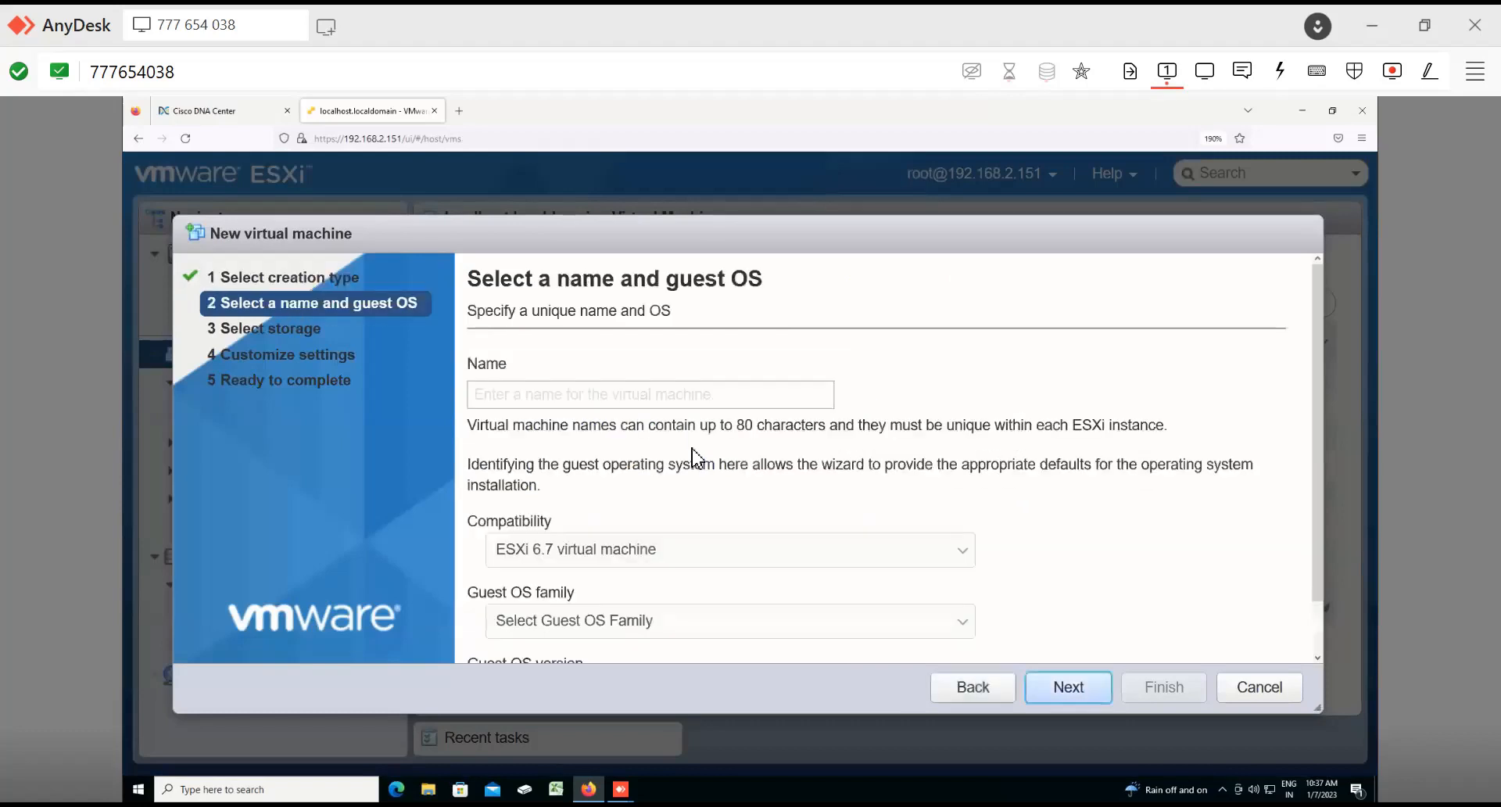
Step: Name the virtual machine dna, set the guest OS family to Linux and version to Ubuntu Linux (64-bit)
{"action": "left_click", "coordinate": [614, 389]}
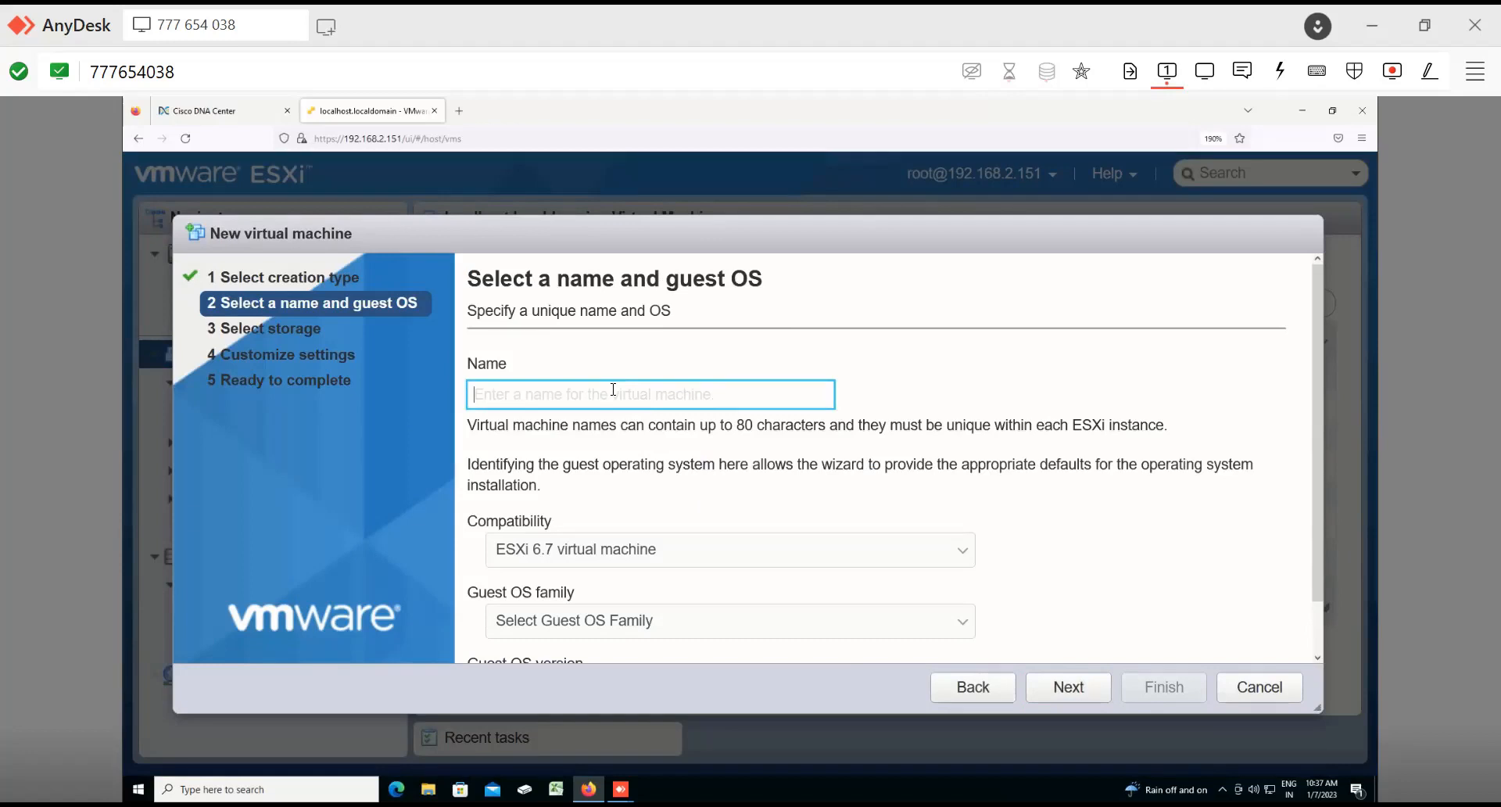
{"action": "type", "text": "dna"}
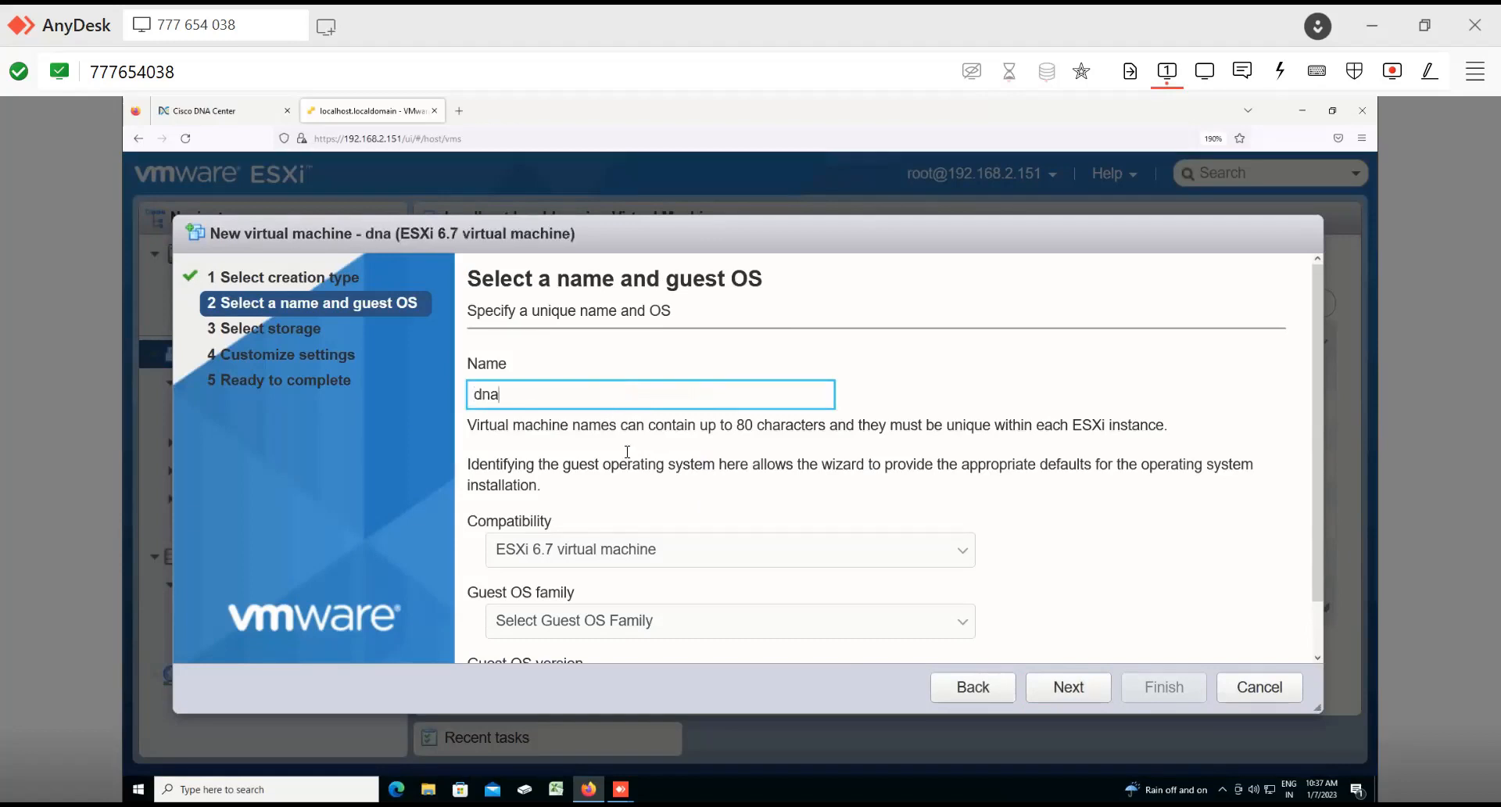
{"action": "scroll", "coordinate": [619, 427], "scroll_direction": "down", "scroll_amount": 1}
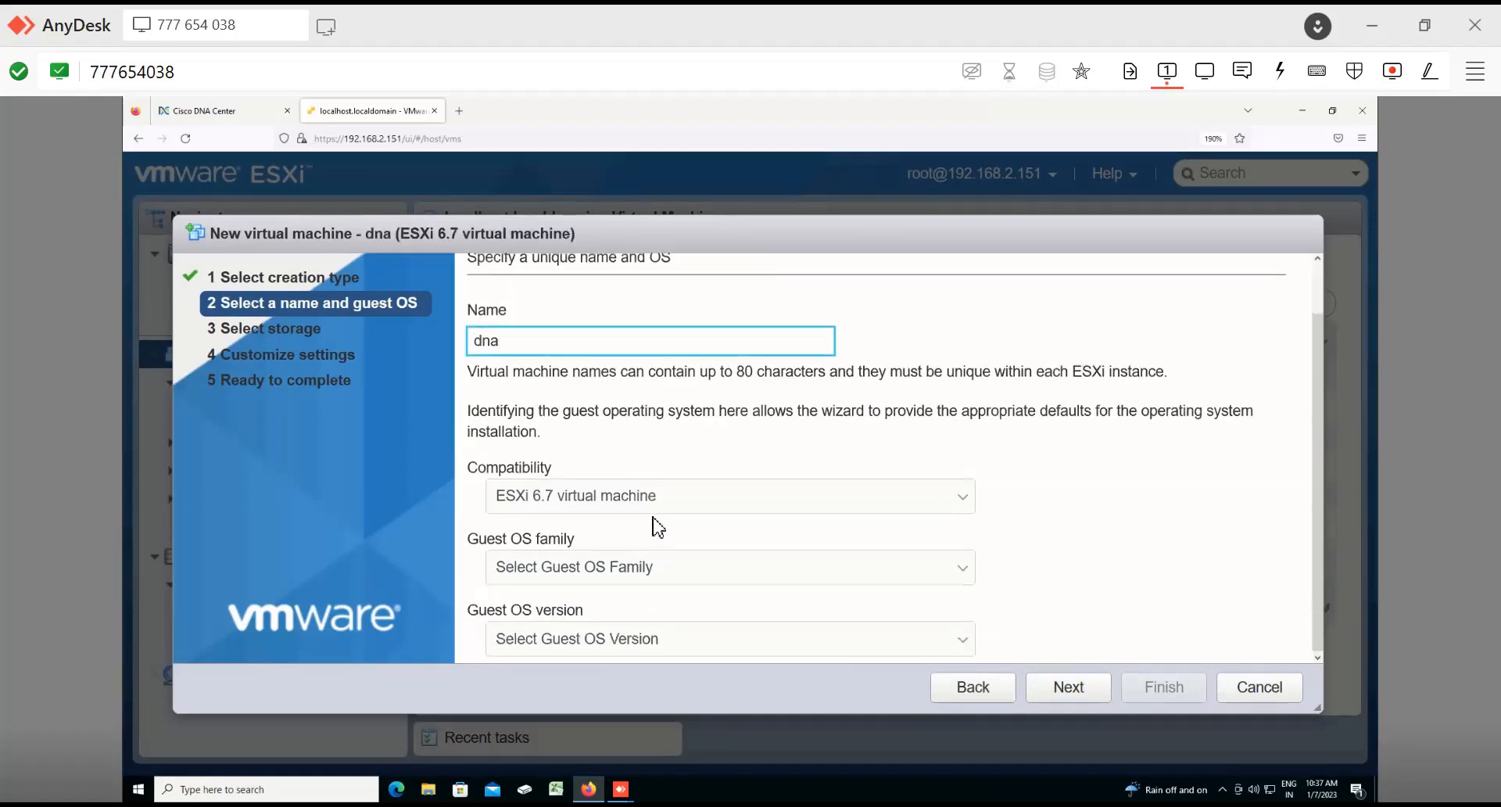
{"action": "left_click", "coordinate": [659, 579]}
{"action": "left_click", "coordinate": [527, 629]}
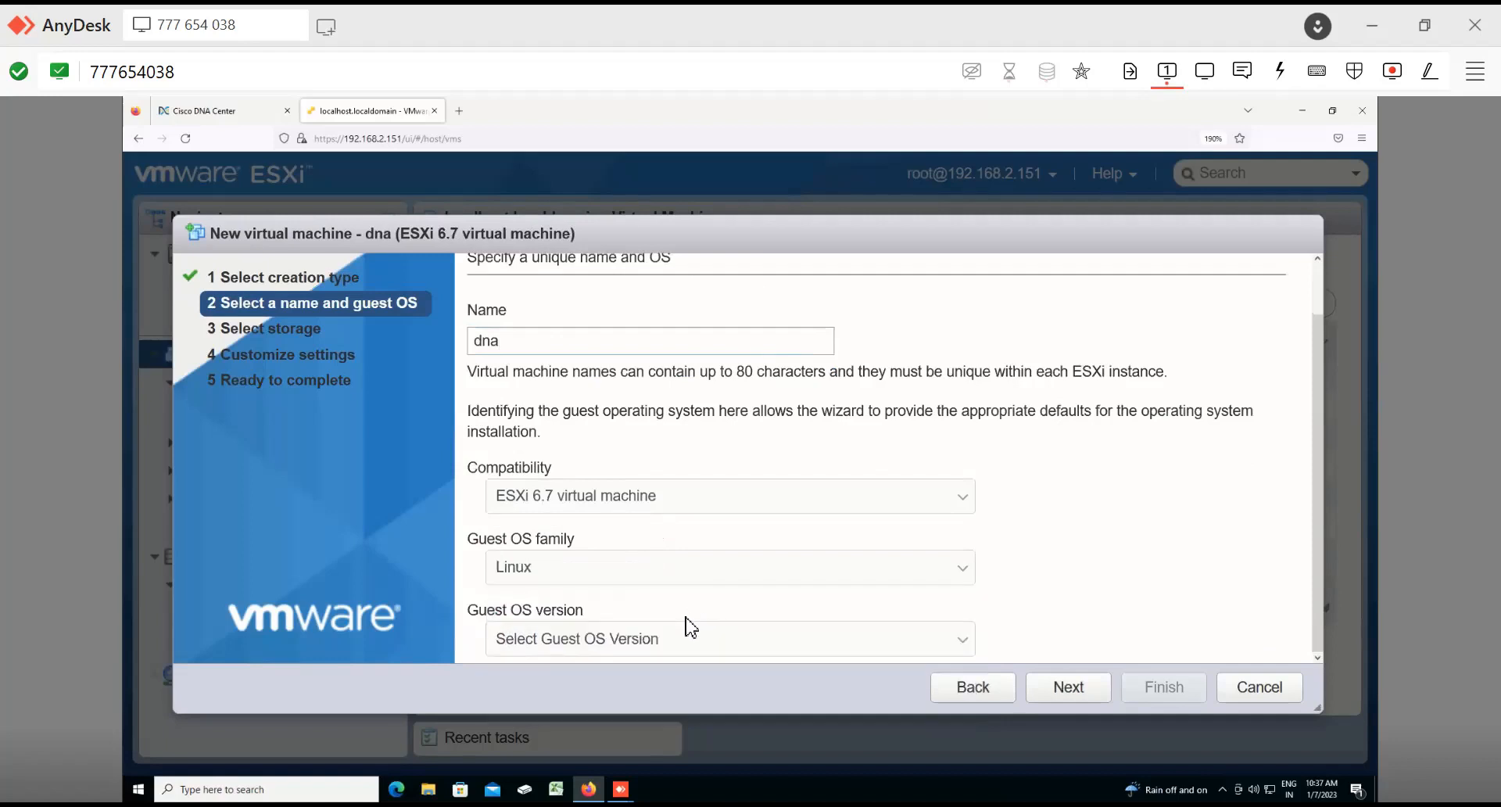
{"action": "left_click", "coordinate": [683, 641]}
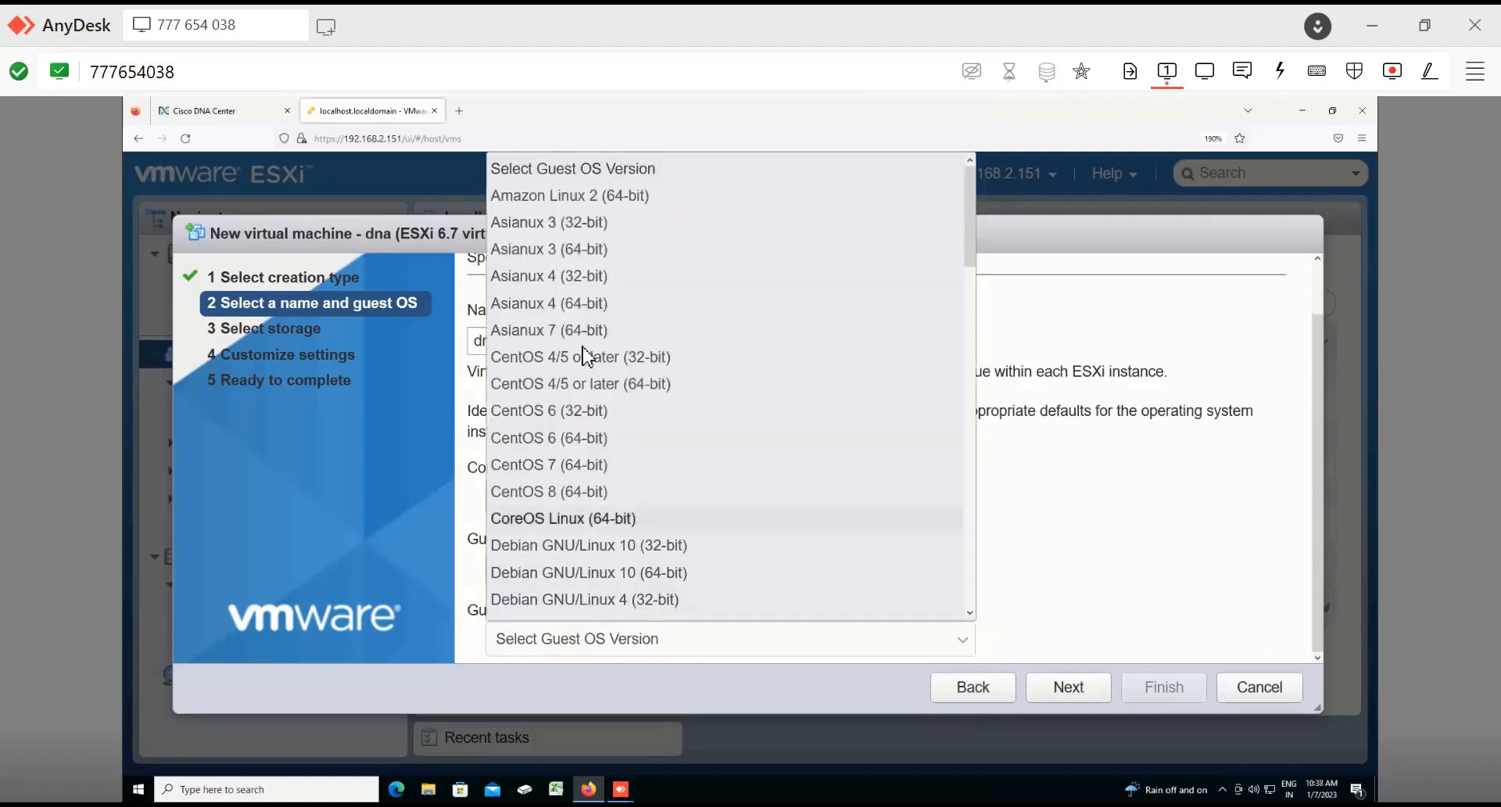
{"action": "scroll", "coordinate": [626, 520], "scroll_direction": "down", "scroll_amount": 10}
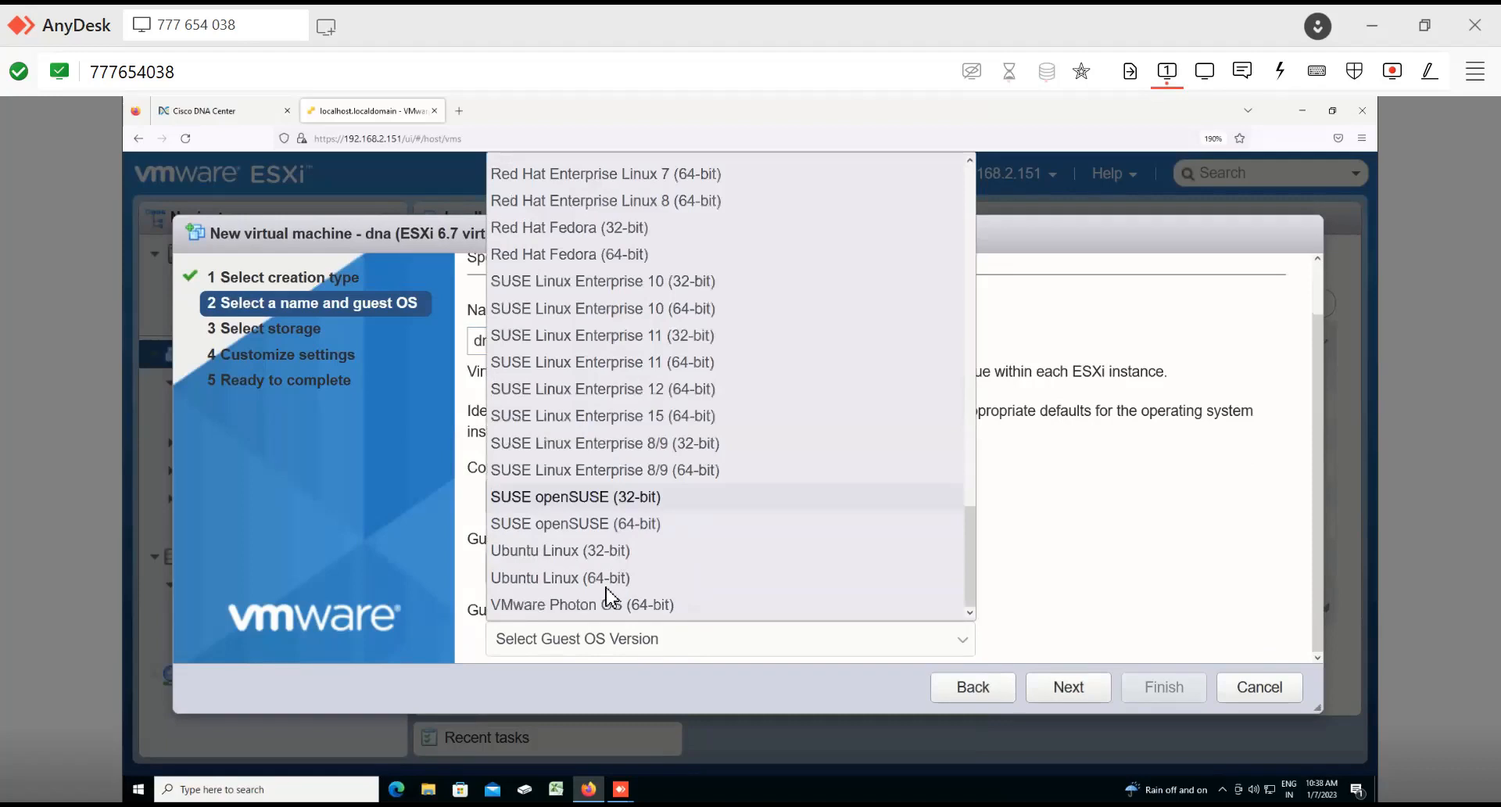
{"action": "left_click", "coordinate": [611, 580]}
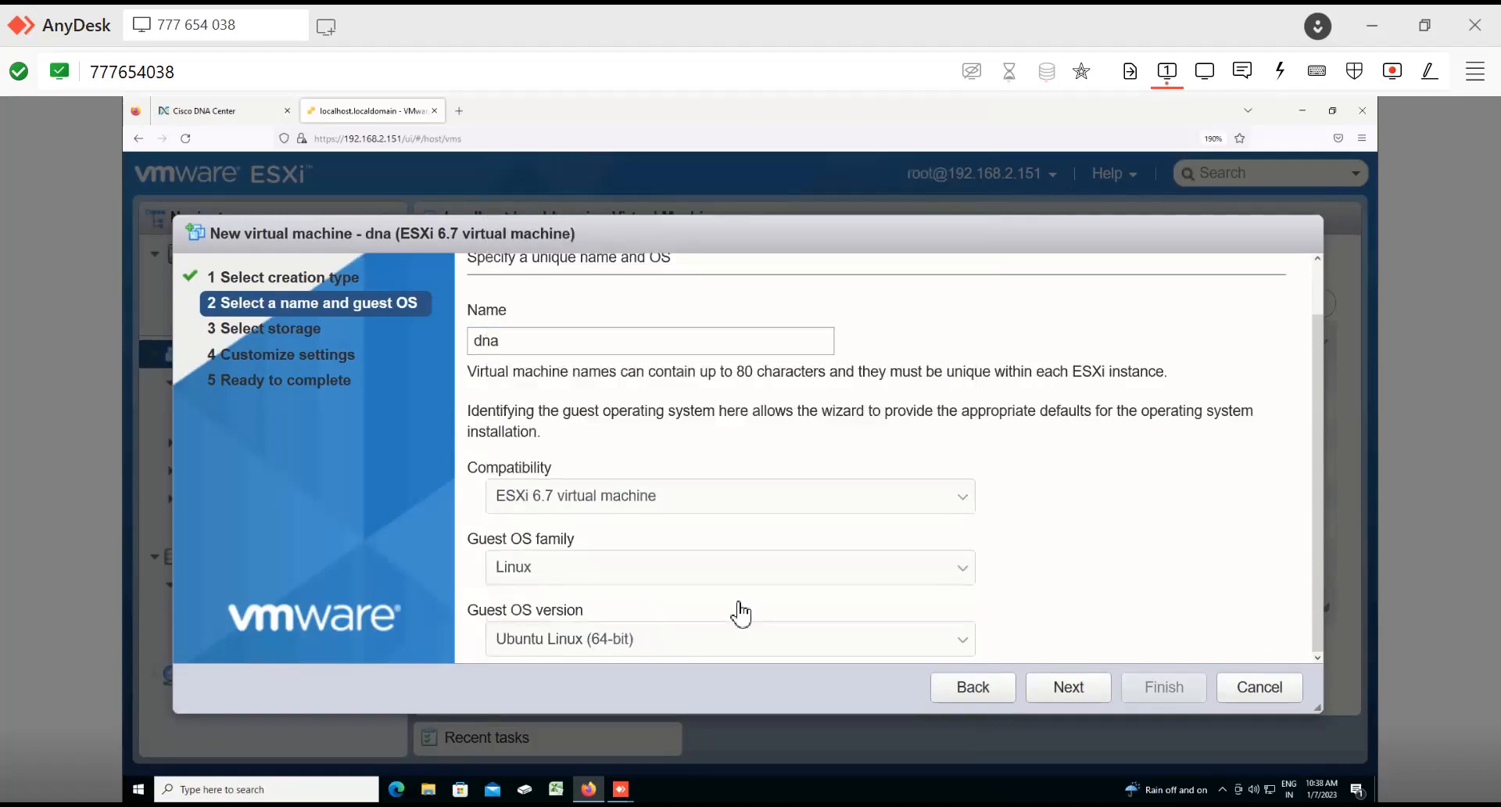
{"action": "left_click", "coordinate": [1067, 688]}
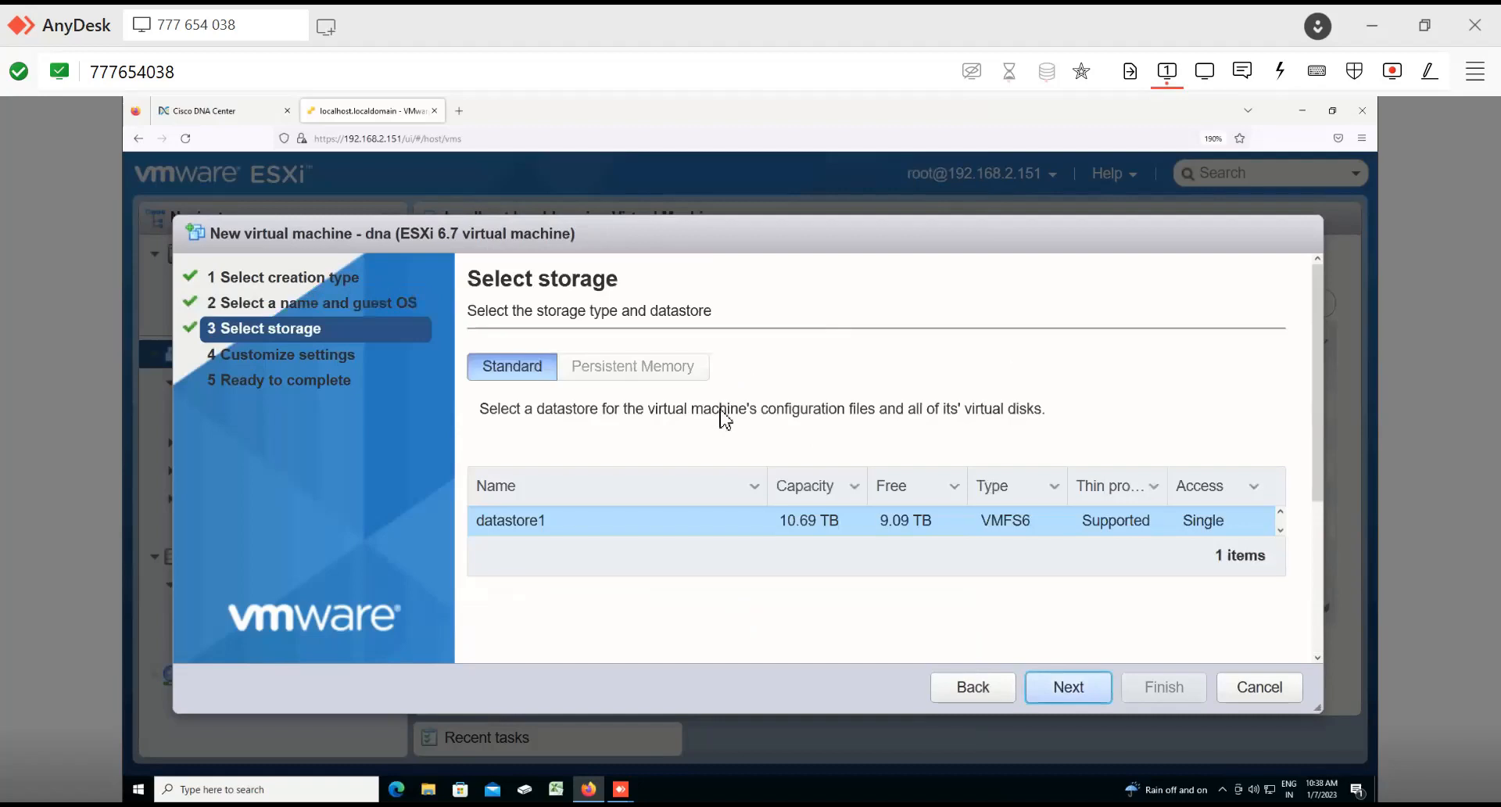
Step: Keep datastore1 as the virtual machine's storage and continue to the hardware settings
{"action": "scroll", "coordinate": [747, 534], "scroll_direction": "down", "scroll_amount": 3}
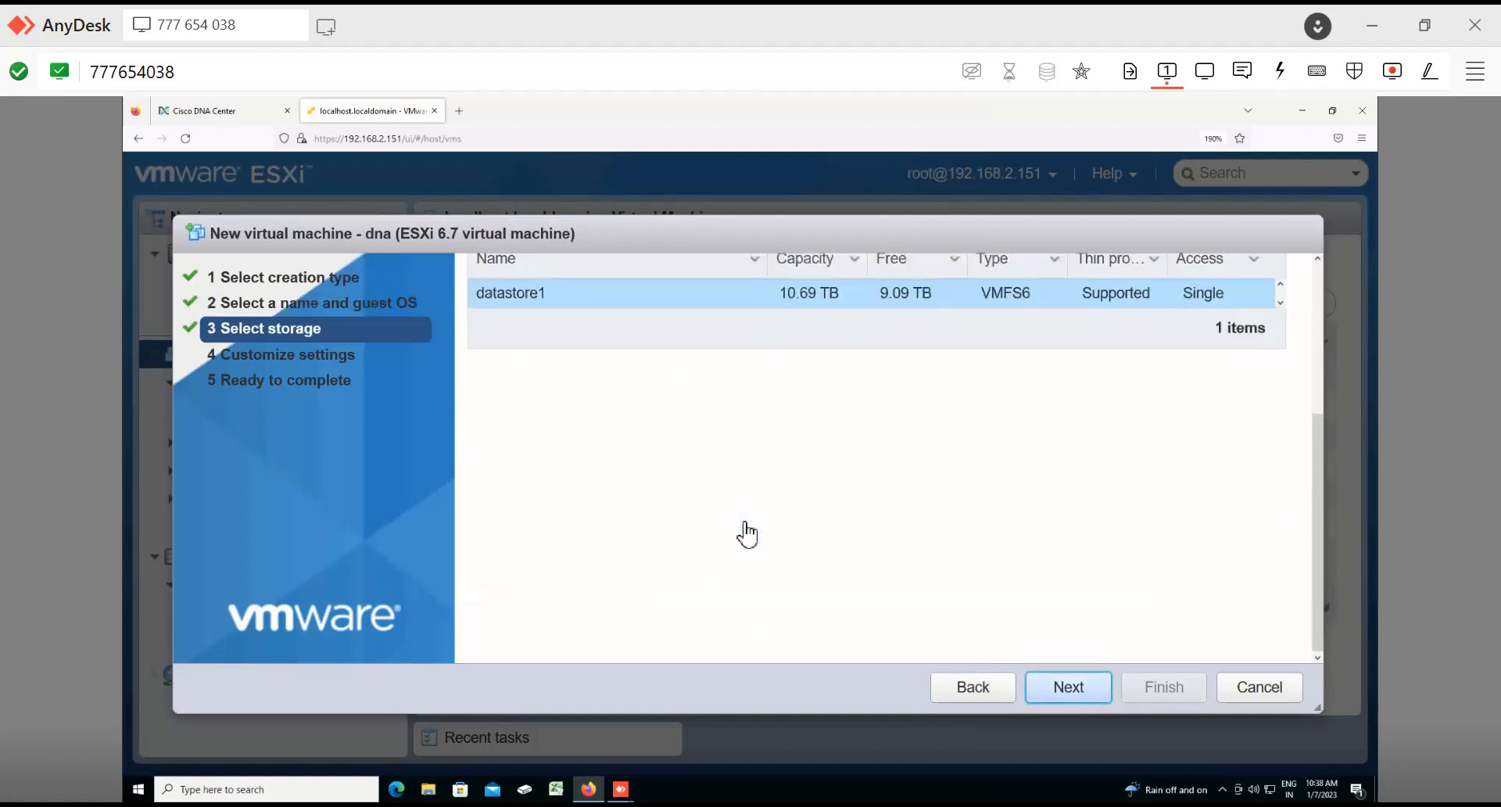
{"action": "scroll", "coordinate": [747, 534], "scroll_direction": "up", "scroll_amount": 3}
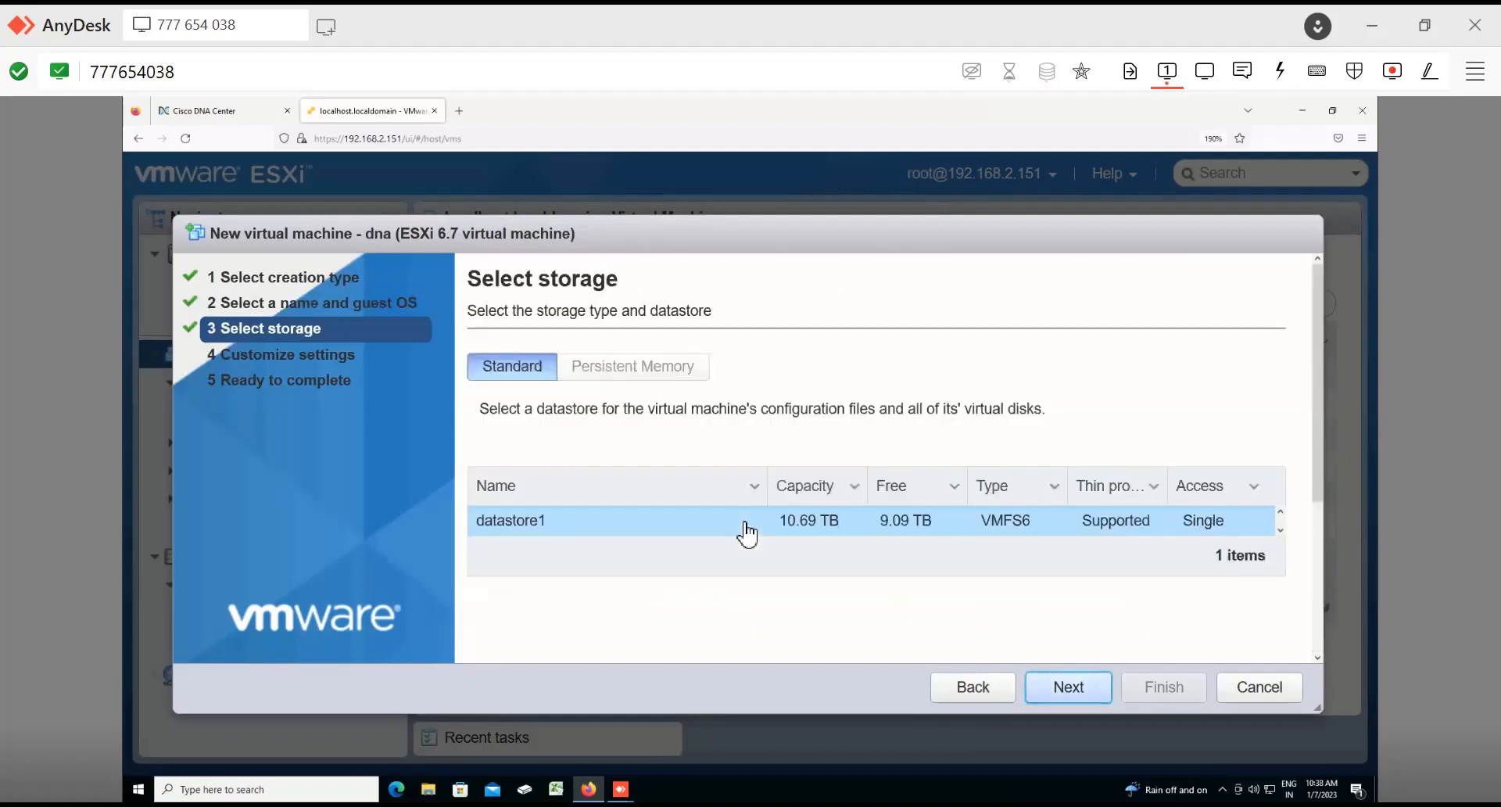
{"action": "key", "text": "Return"}
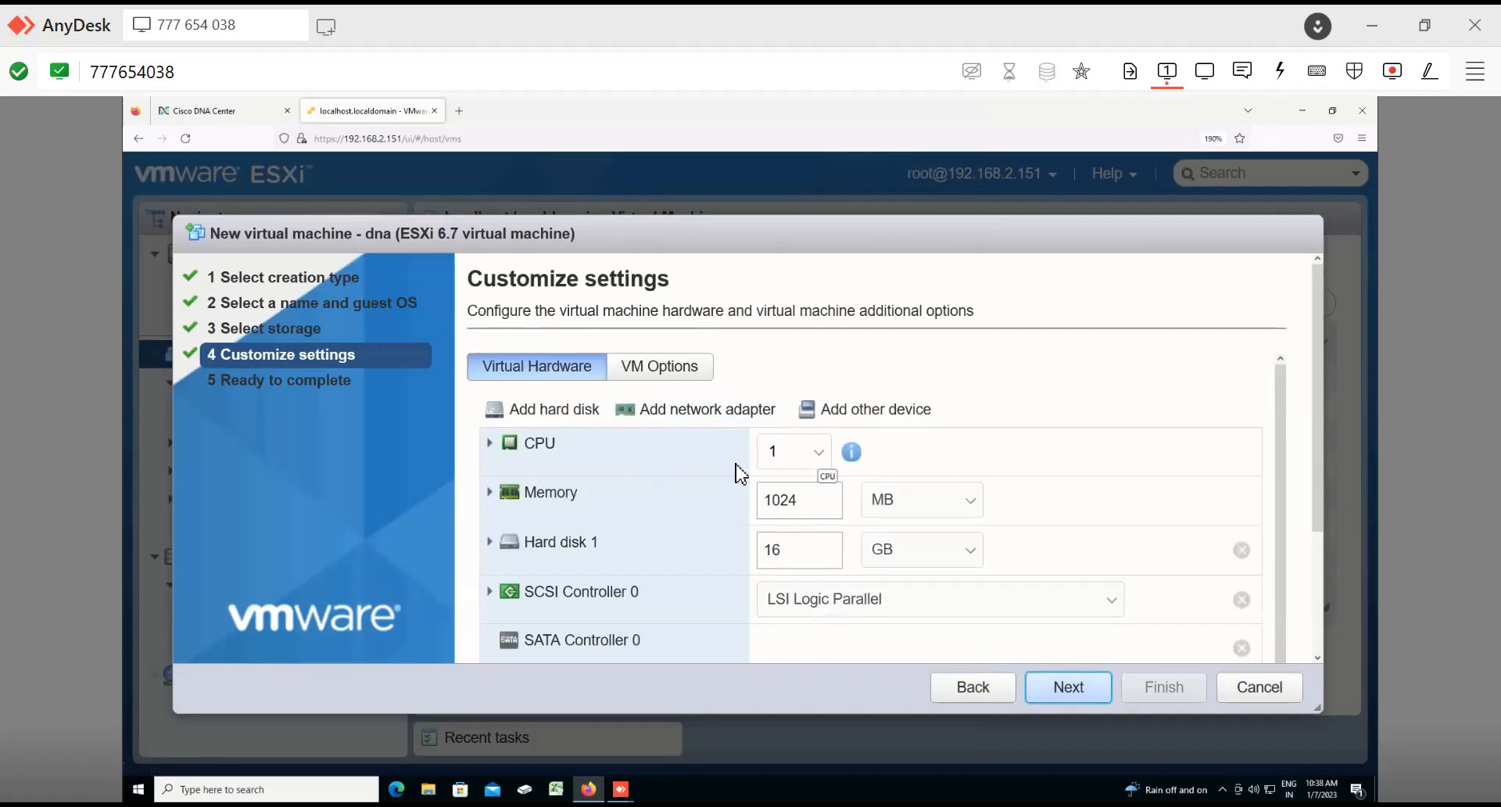
Step: Set the virtual machine's CPU count to 44
{"action": "left_click", "coordinate": [819, 453]}
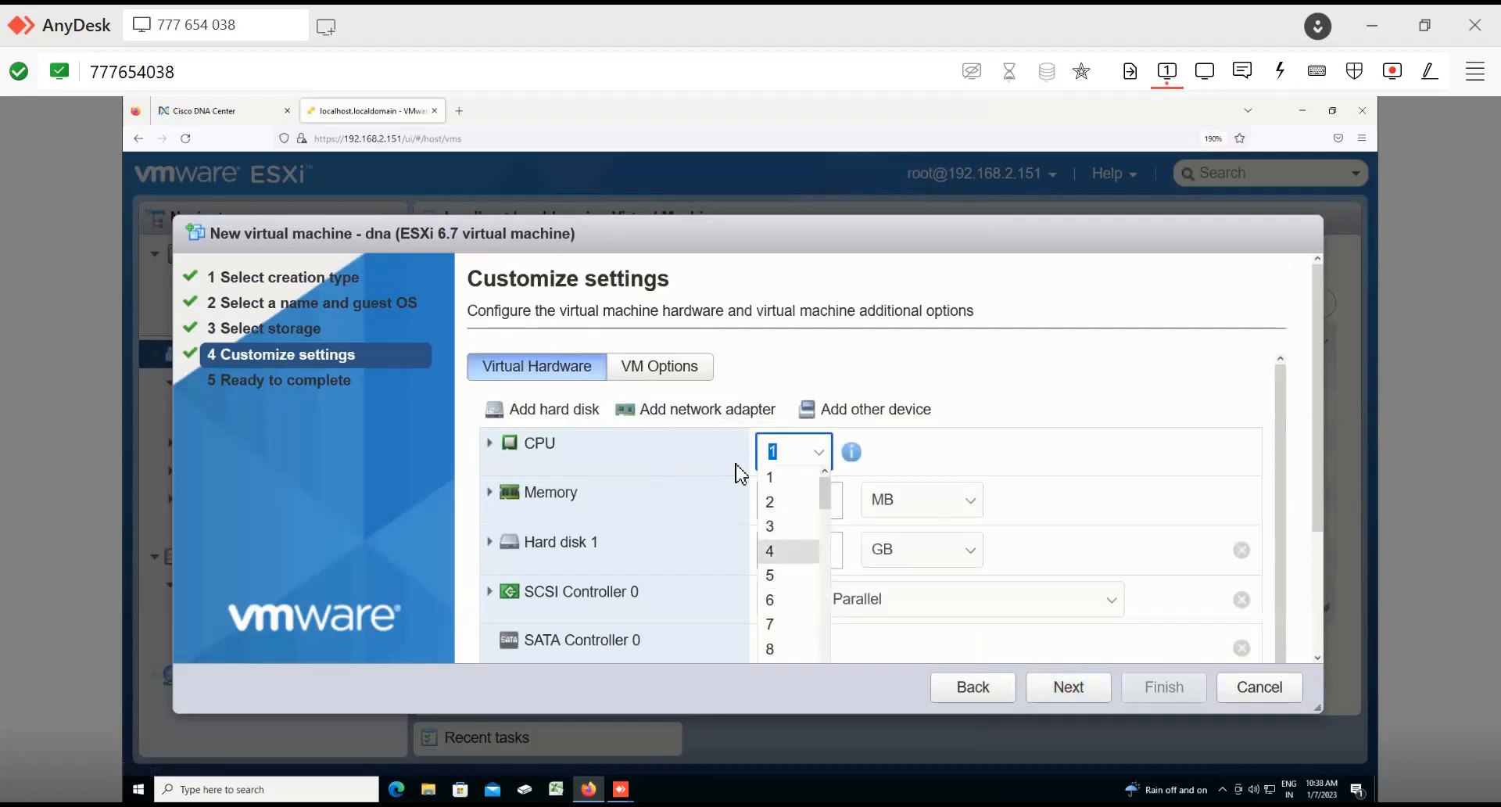
{"action": "scroll", "coordinate": [739, 473], "scroll_direction": "down", "scroll_amount": 10}
{"action": "scroll", "coordinate": [739, 473], "scroll_direction": "up", "scroll_amount": 3}
{"action": "key", "text": "Down"}
{"action": "key", "text": "Down"}
{"action": "key", "text": "Down"}
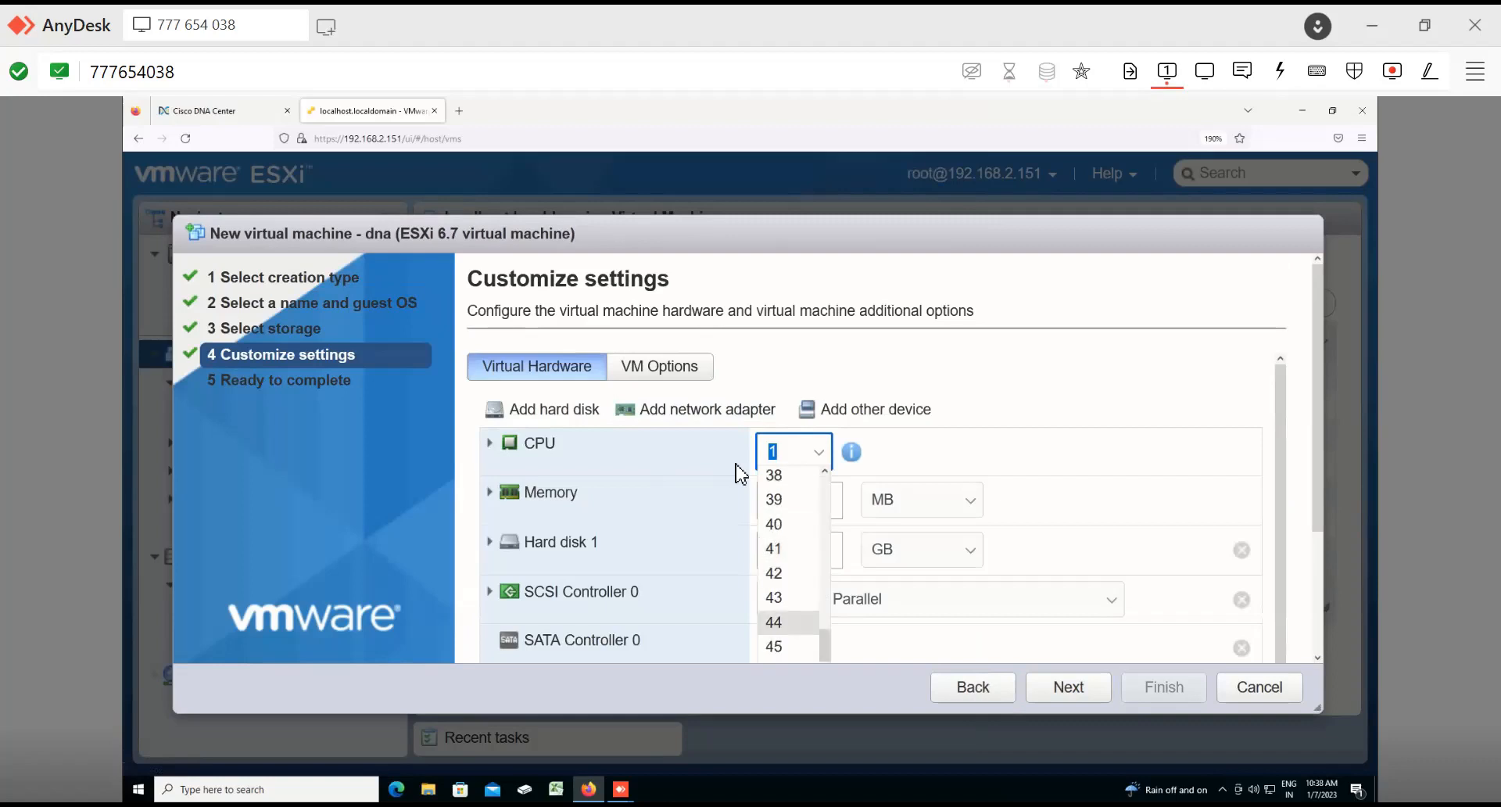
{"action": "key", "text": "Return"}
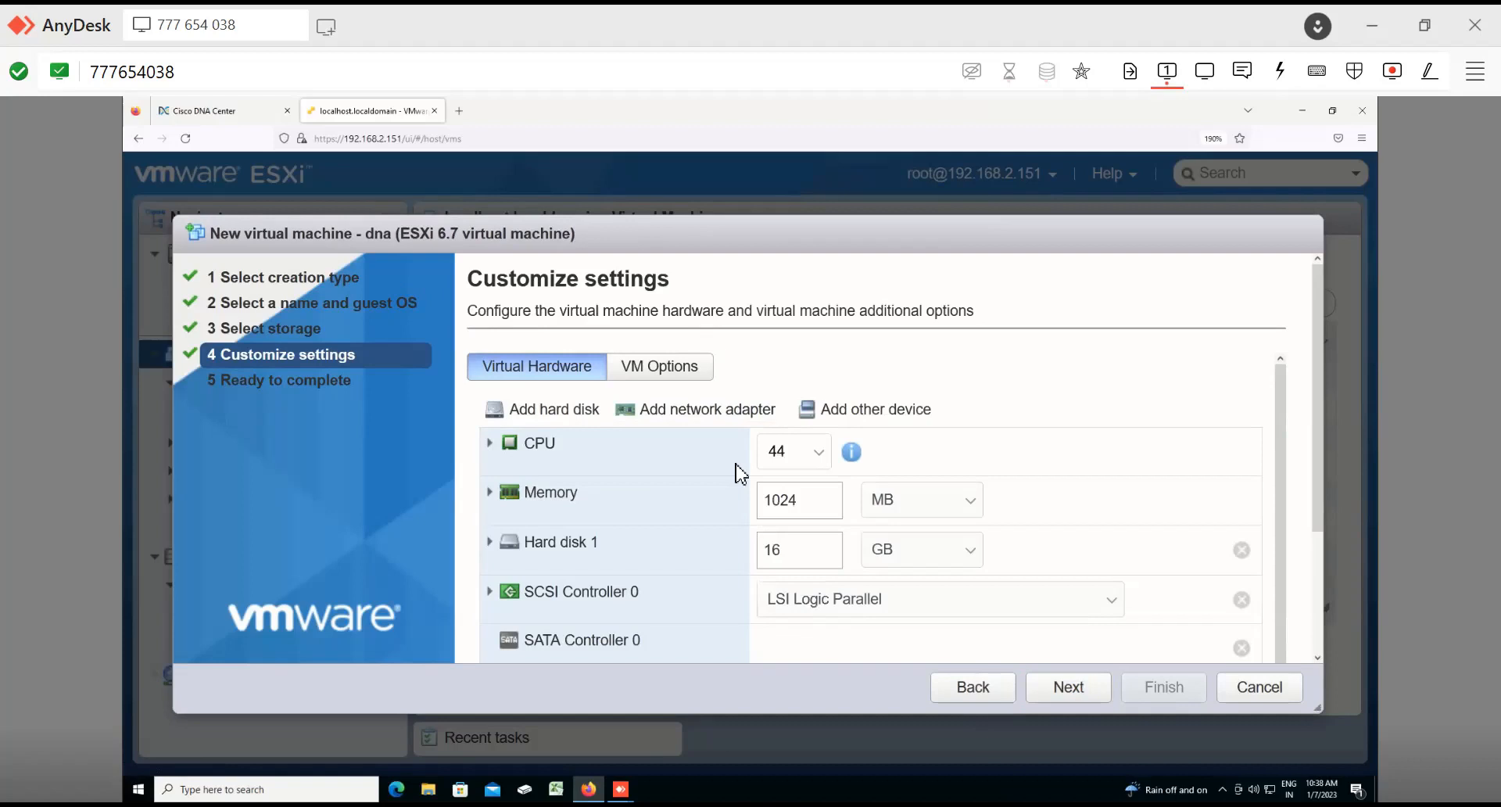
Step: Set the virtual machine's memory to 192 GB
{"action": "left_click", "coordinate": [942, 500]}
{"action": "left_click_drag", "start_coordinate": [809, 501], "coordinate": [720, 506]}
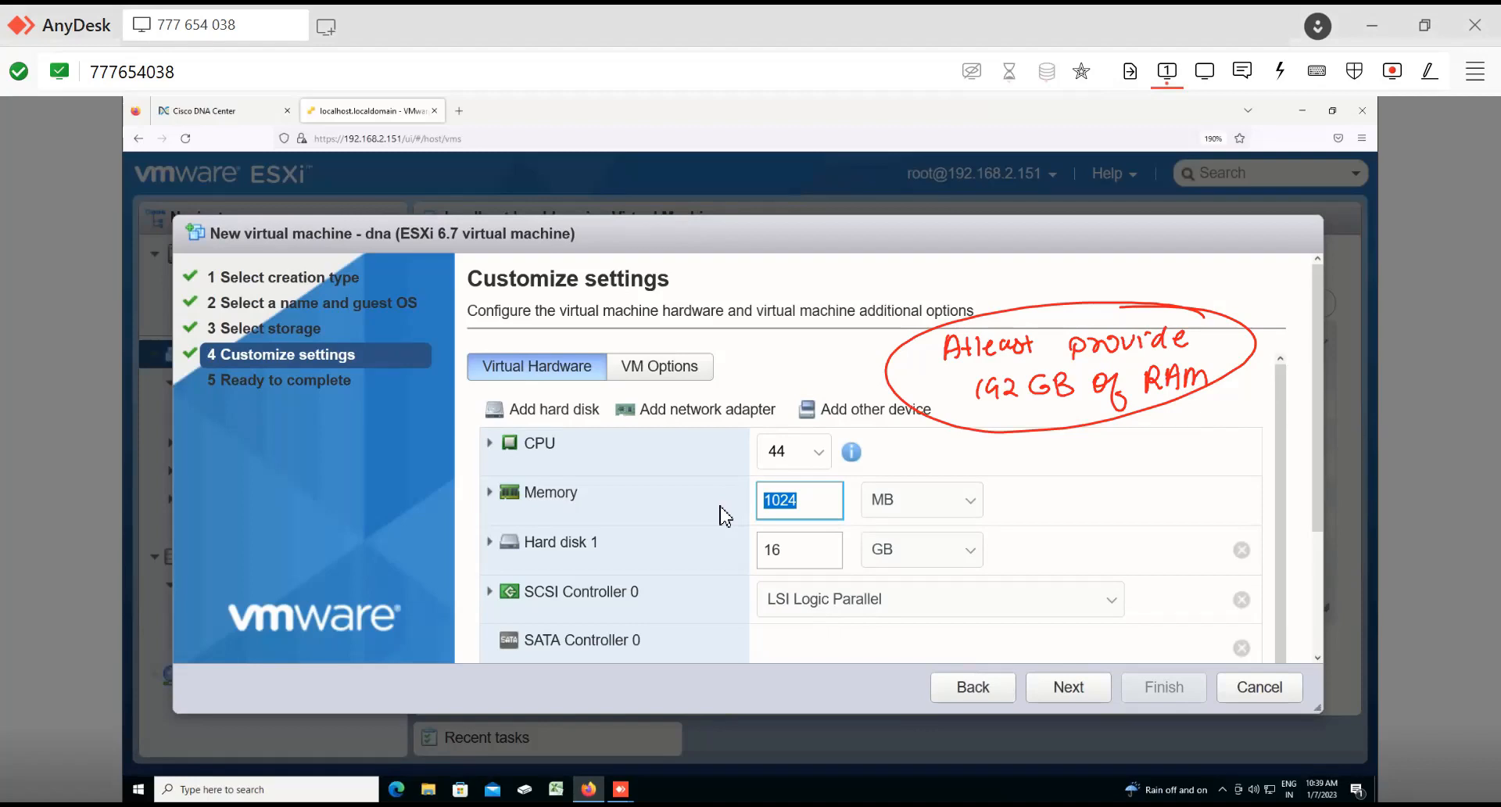
{"action": "key", "text": "Escape"}
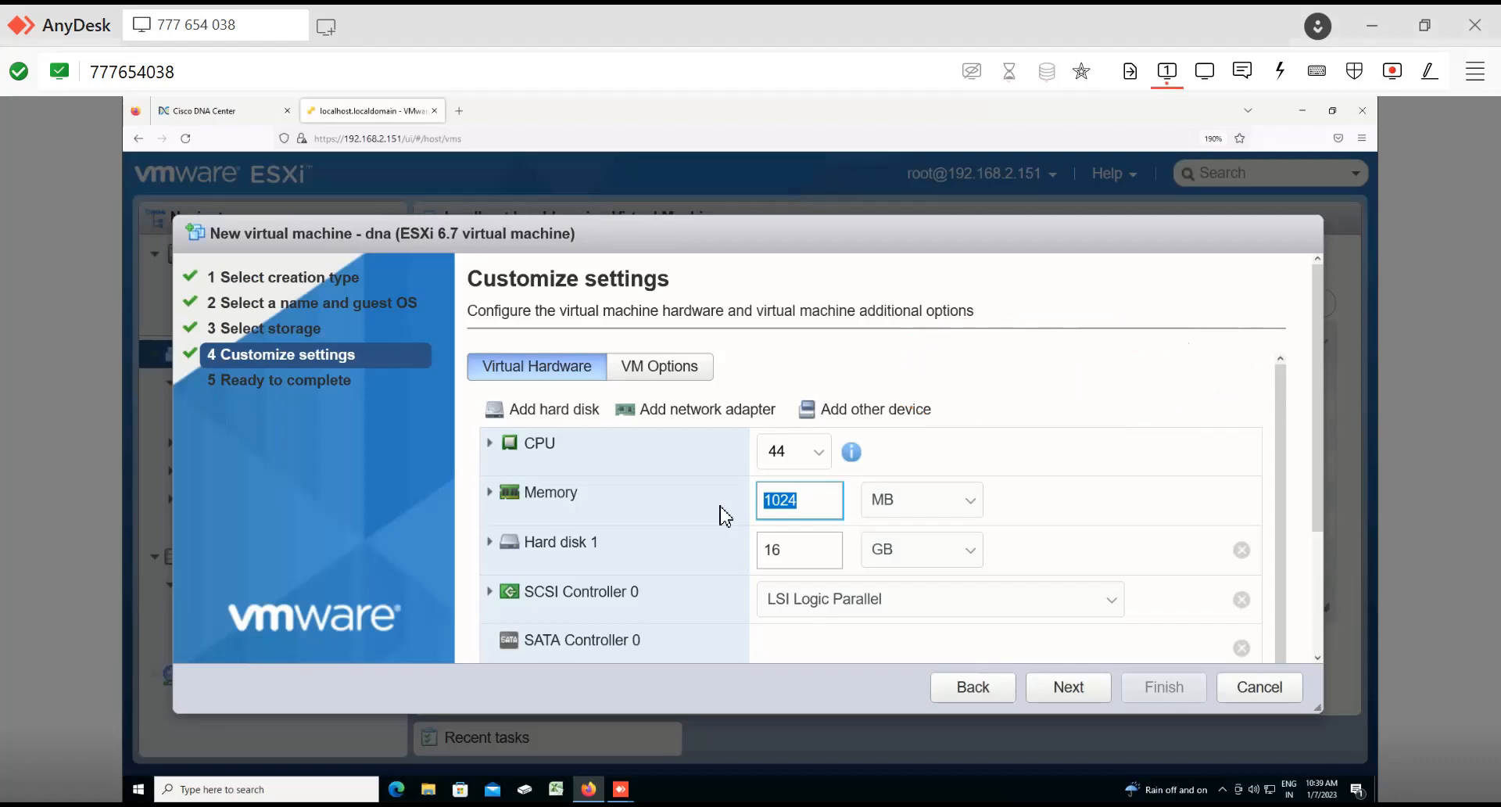
{"action": "scroll", "coordinate": [725, 515], "scroll_direction": "down", "scroll_amount": 1}
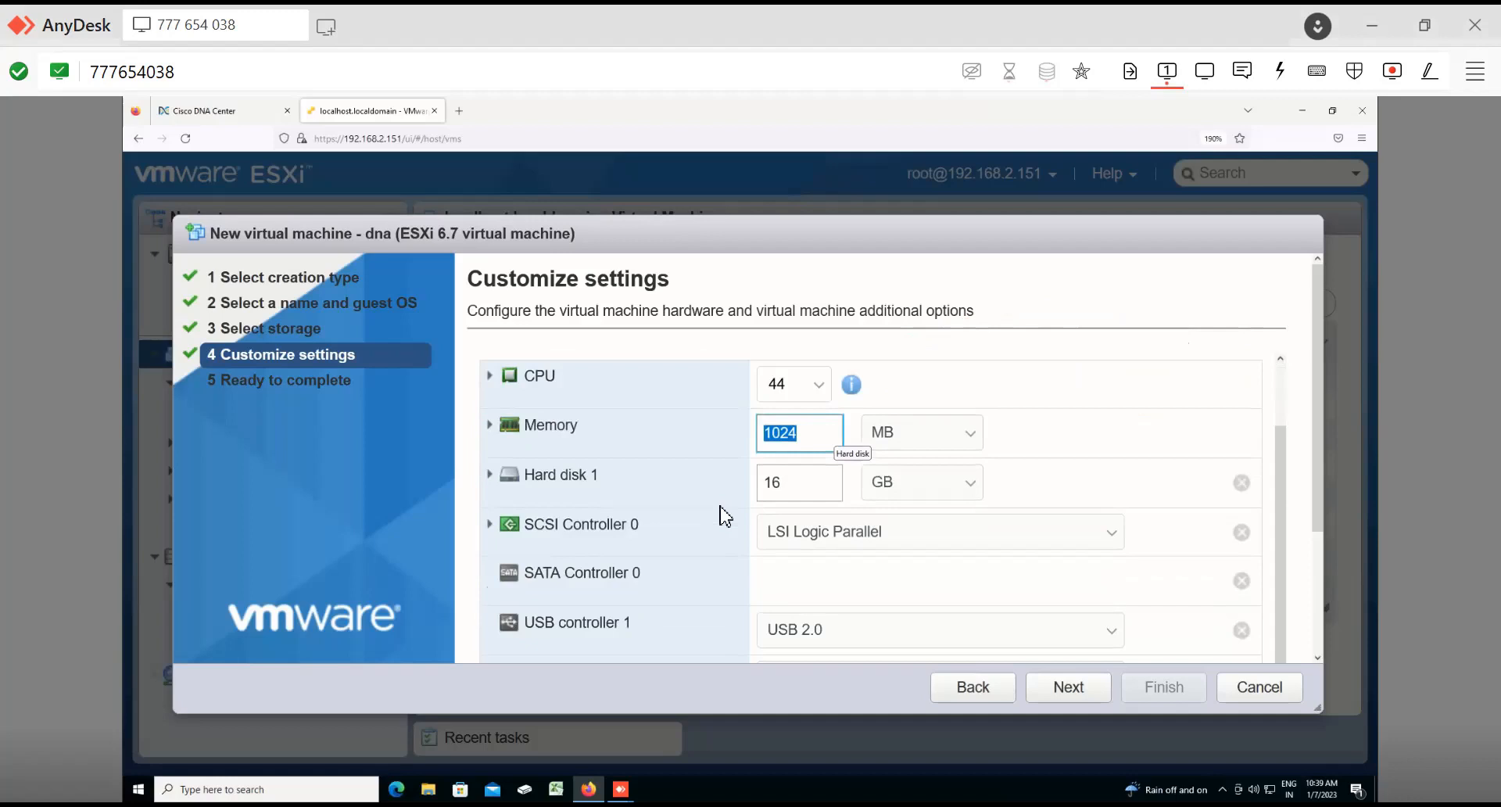
{"action": "key", "text": "BackSpace"}
{"action": "type", "text": "192"}
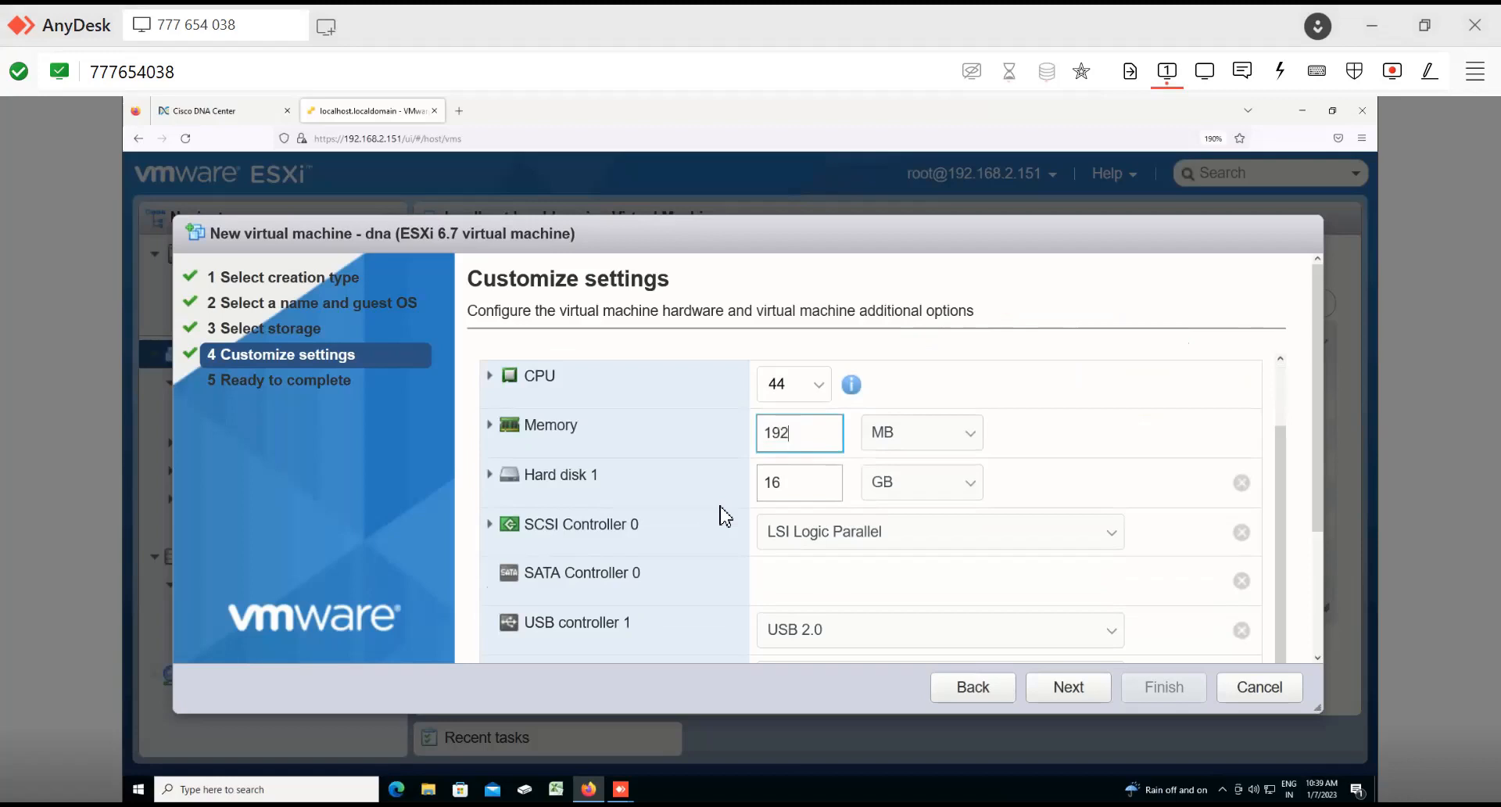
{"action": "left_click", "coordinate": [965, 432]}
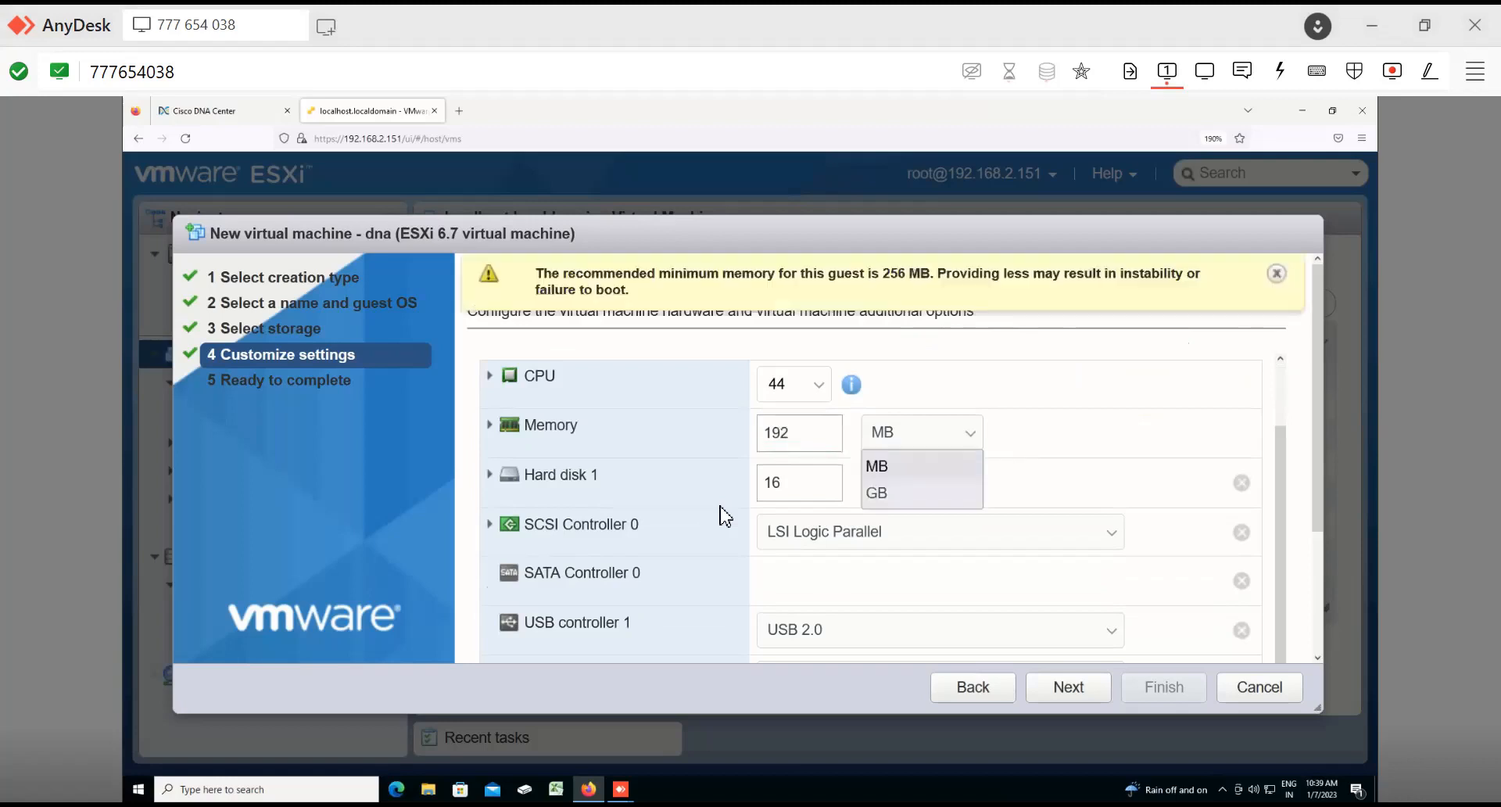
{"action": "key", "text": "Down"}
{"action": "key", "text": "Return"}
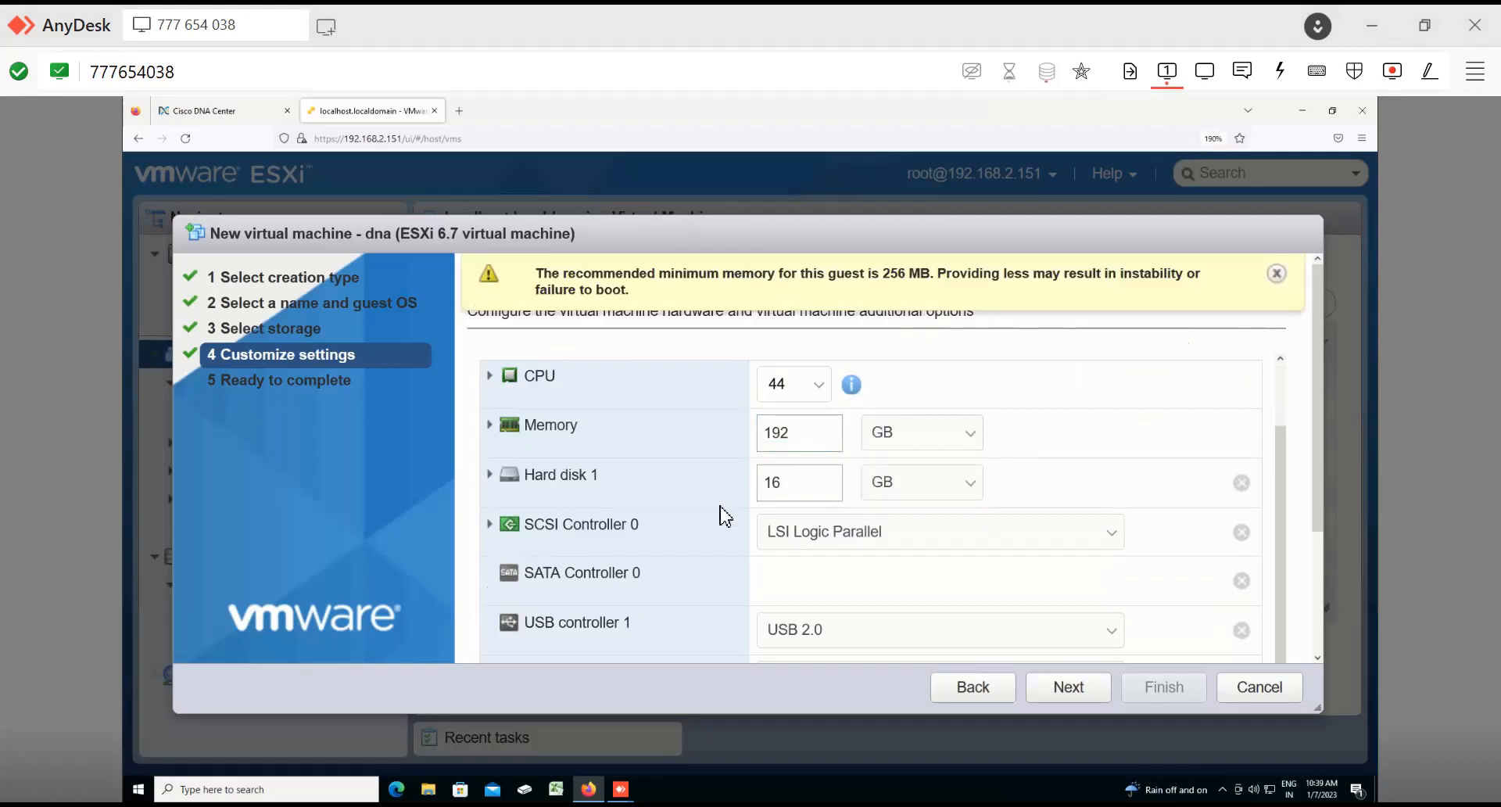
Step: Set Hard disk 1 to 1 TB with thin provisioning
{"action": "left_click", "coordinate": [950, 482]}
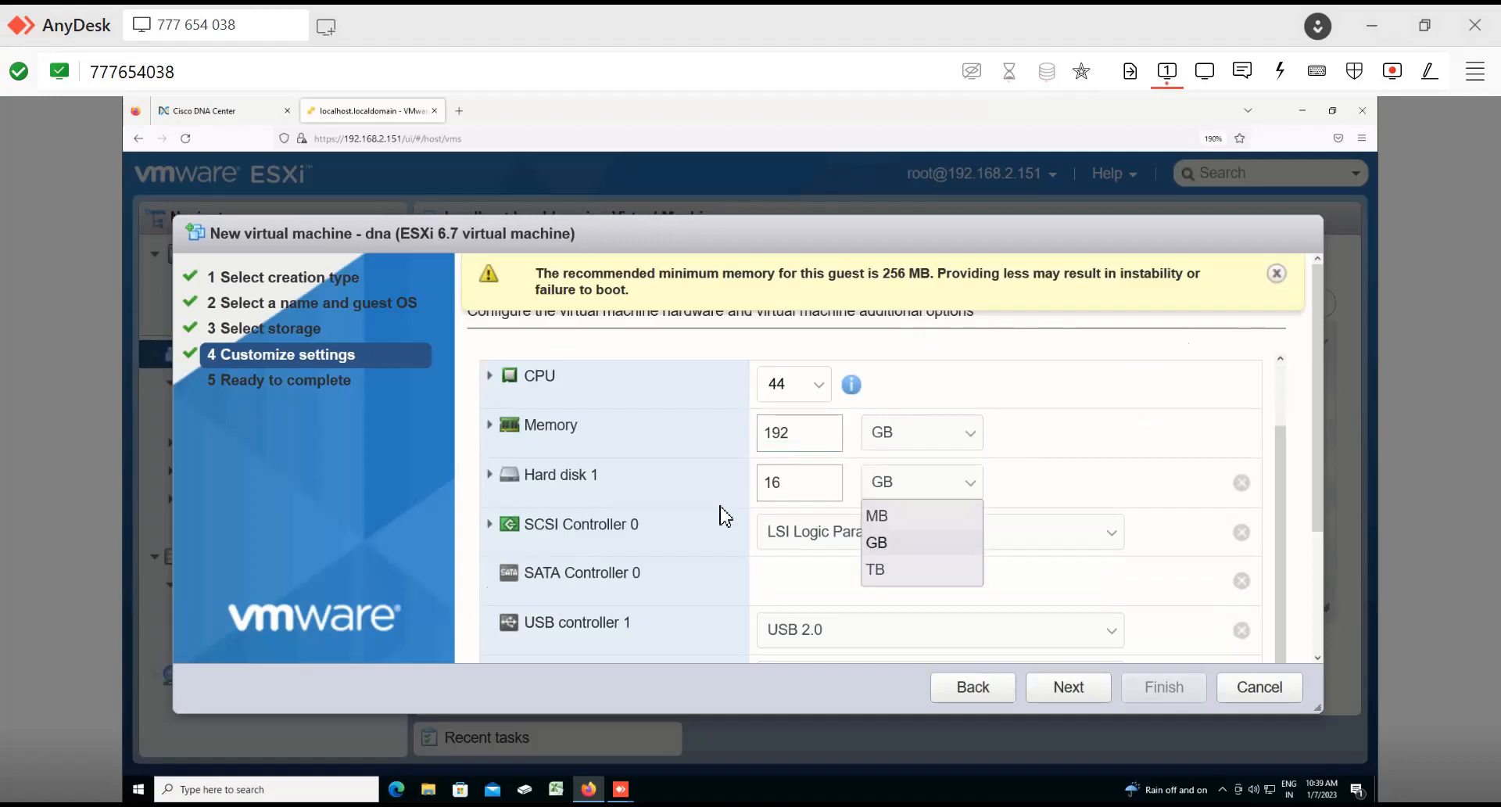
{"action": "key", "text": "Down"}
{"action": "key", "text": "Return"}
{"action": "left_click", "coordinate": [795, 483]}
{"action": "left_click_drag", "start_coordinate": [793, 483], "coordinate": [764, 486]}
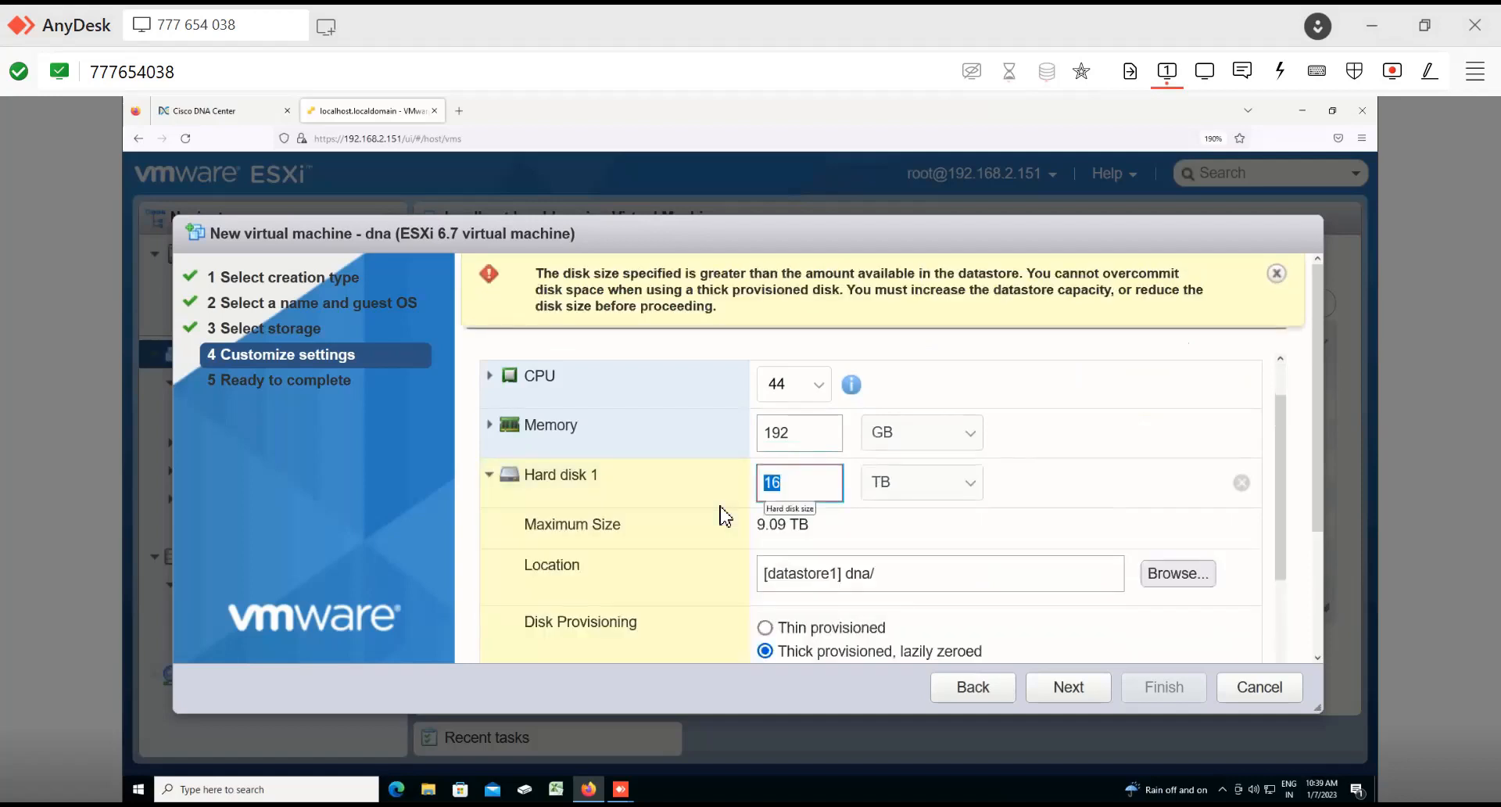
{"action": "type", "text": "1"}
{"action": "left_click", "coordinate": [765, 628]}
{"action": "scroll", "coordinate": [725, 516], "scroll_direction": "down", "scroll_amount": 5}
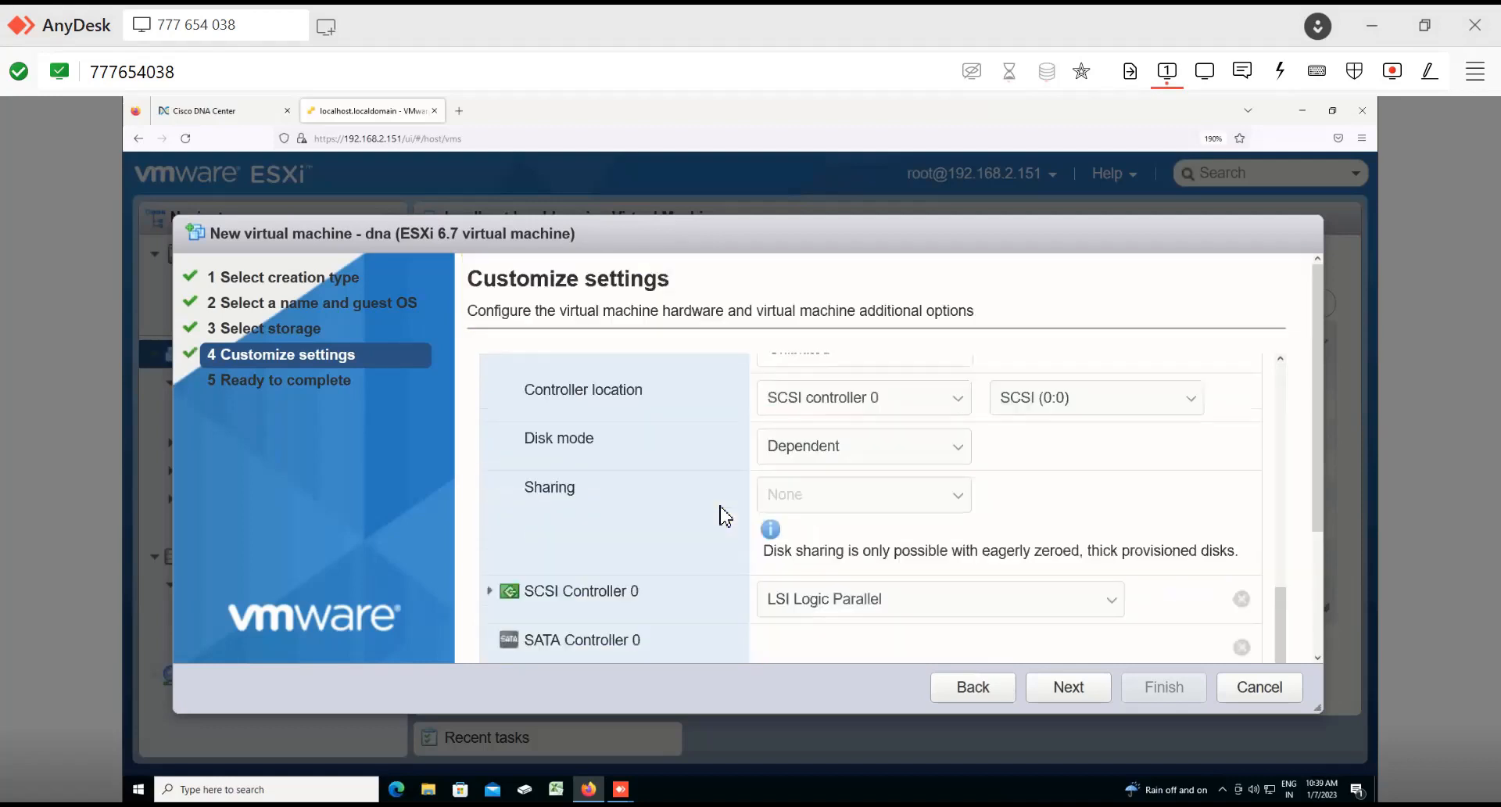
Step: Add new network adapters to the virtual machine's hardware
{"action": "scroll", "coordinate": [725, 516], "scroll_direction": "up", "scroll_amount": 4}
{"action": "scroll", "coordinate": [725, 516], "scroll_direction": "up", "scroll_amount": 1}
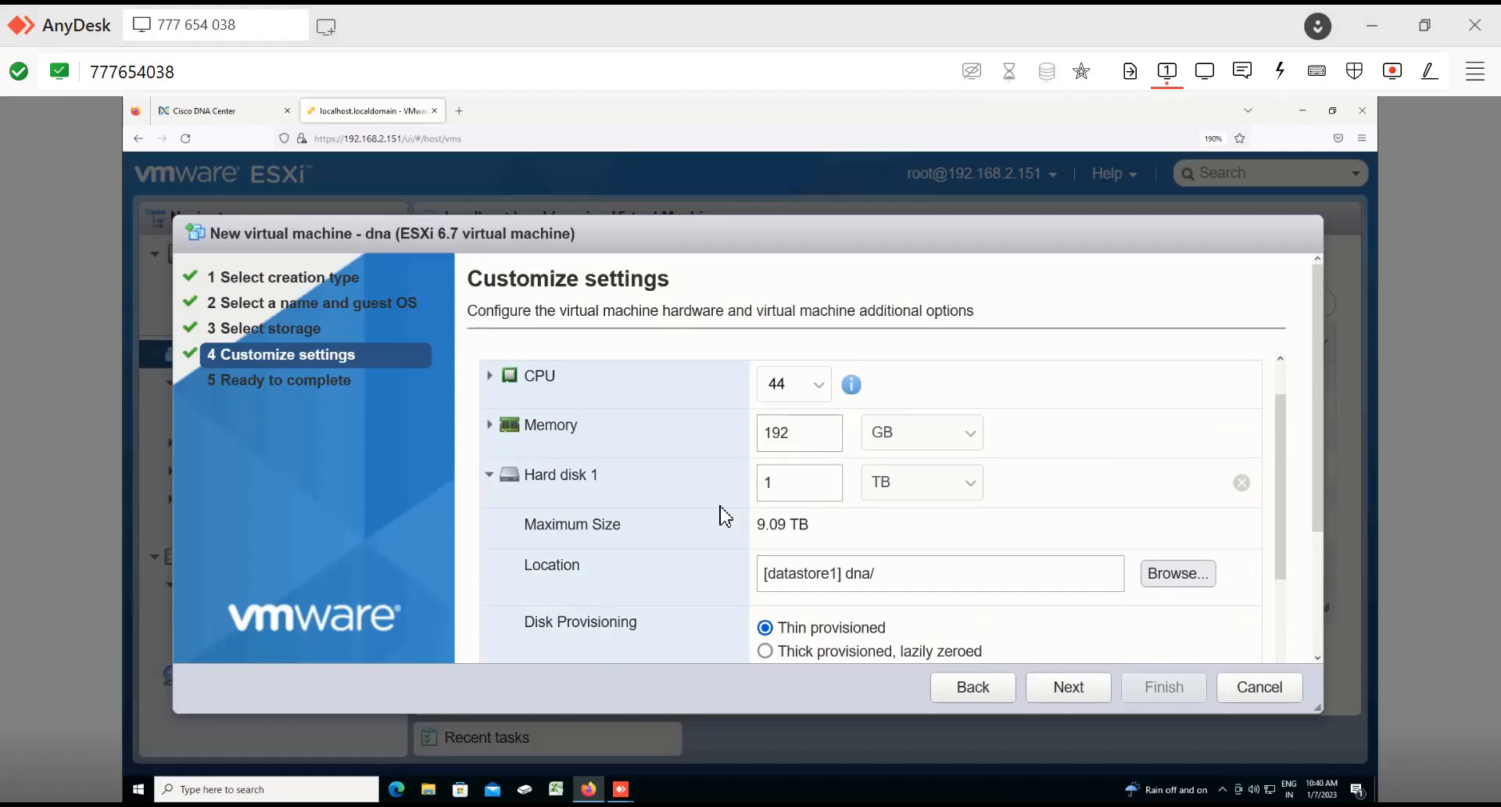
{"action": "scroll", "coordinate": [725, 516], "scroll_direction": "down", "scroll_amount": 5}
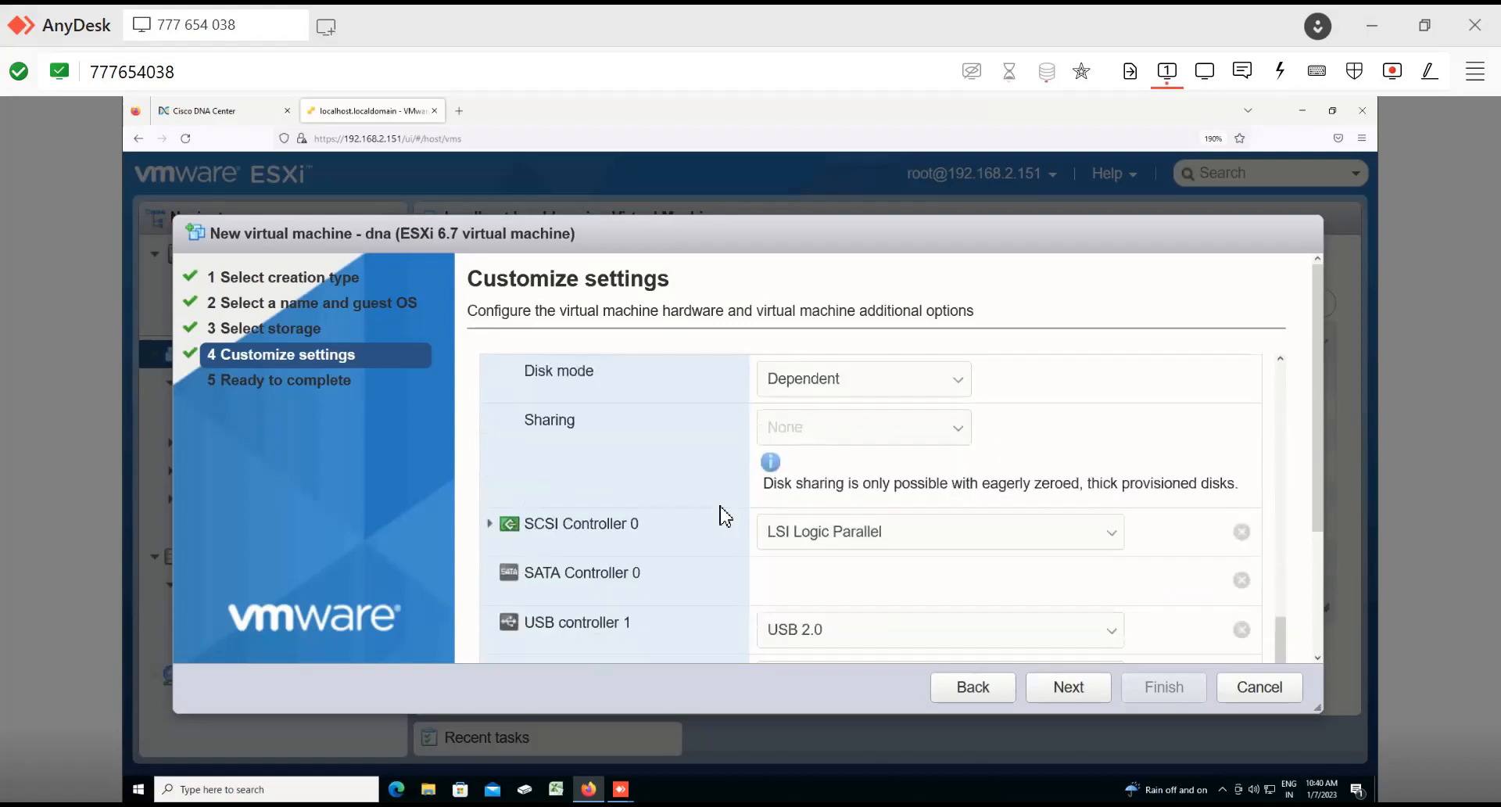
{"action": "scroll", "coordinate": [725, 516], "scroll_direction": "up", "scroll_amount": 5}
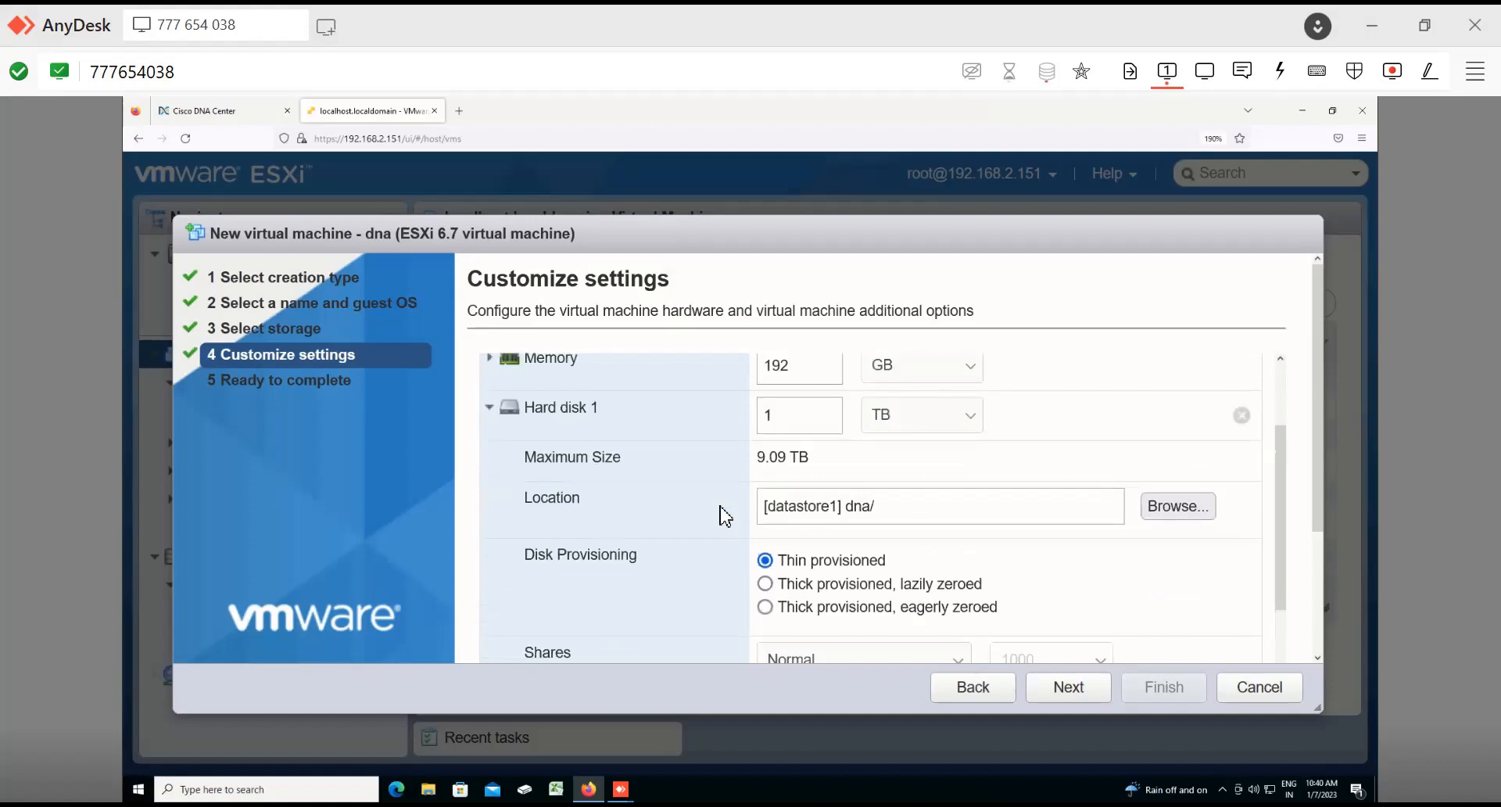
{"action": "scroll", "coordinate": [514, 473], "scroll_direction": "up", "scroll_amount": 2}
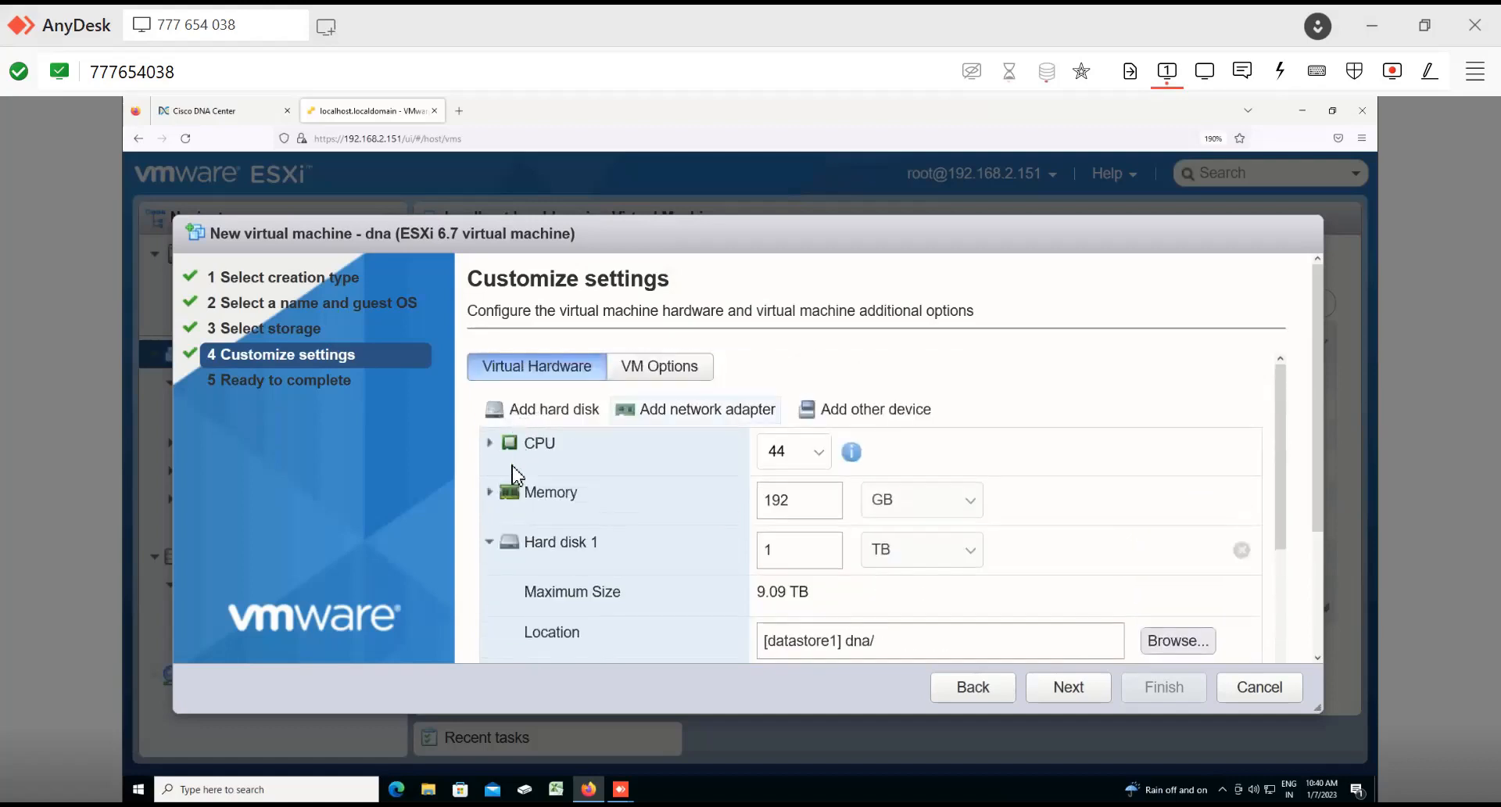
{"action": "left_click", "coordinate": [500, 542]}
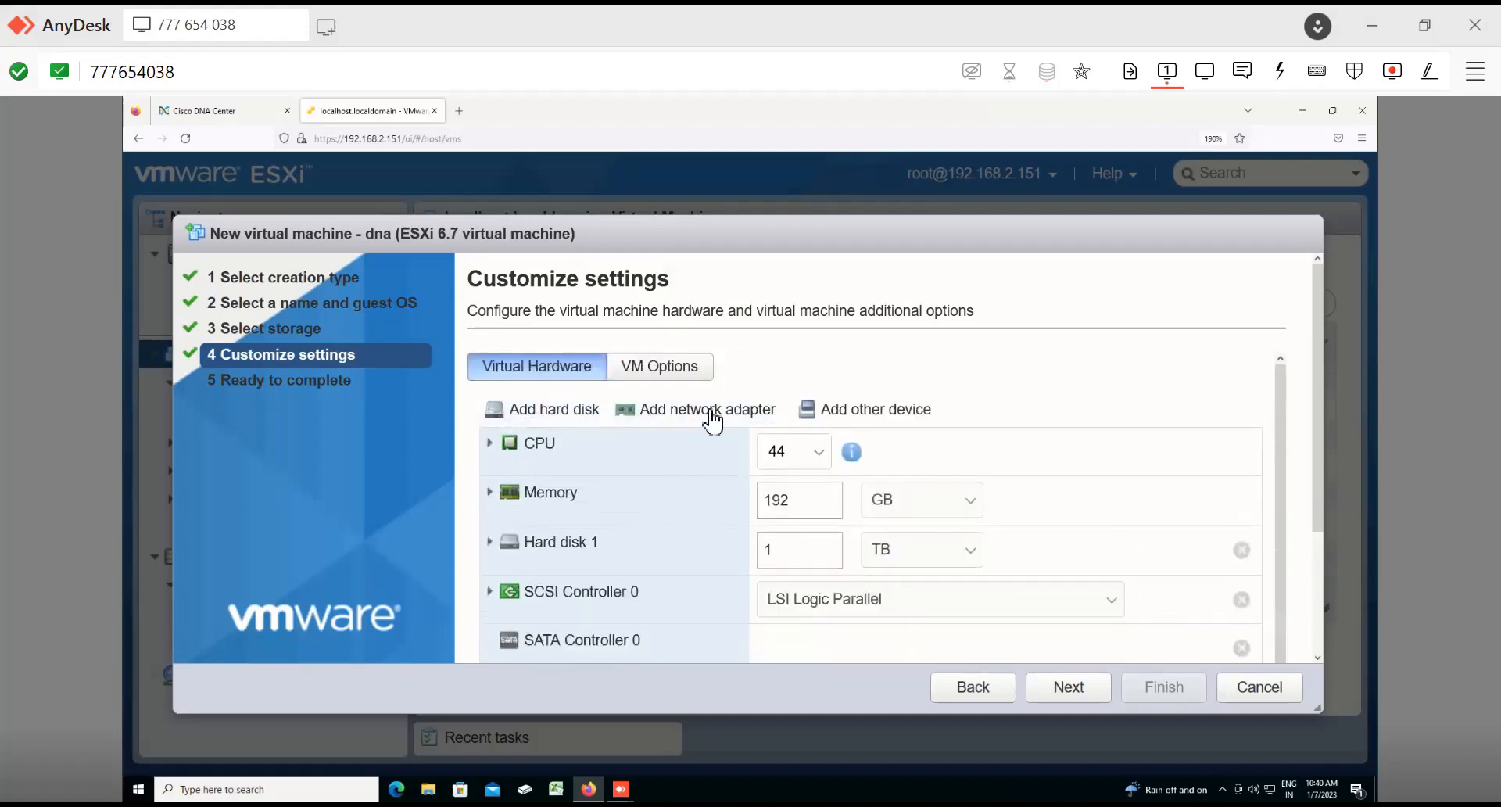
{"action": "left_click", "coordinate": [712, 414]}
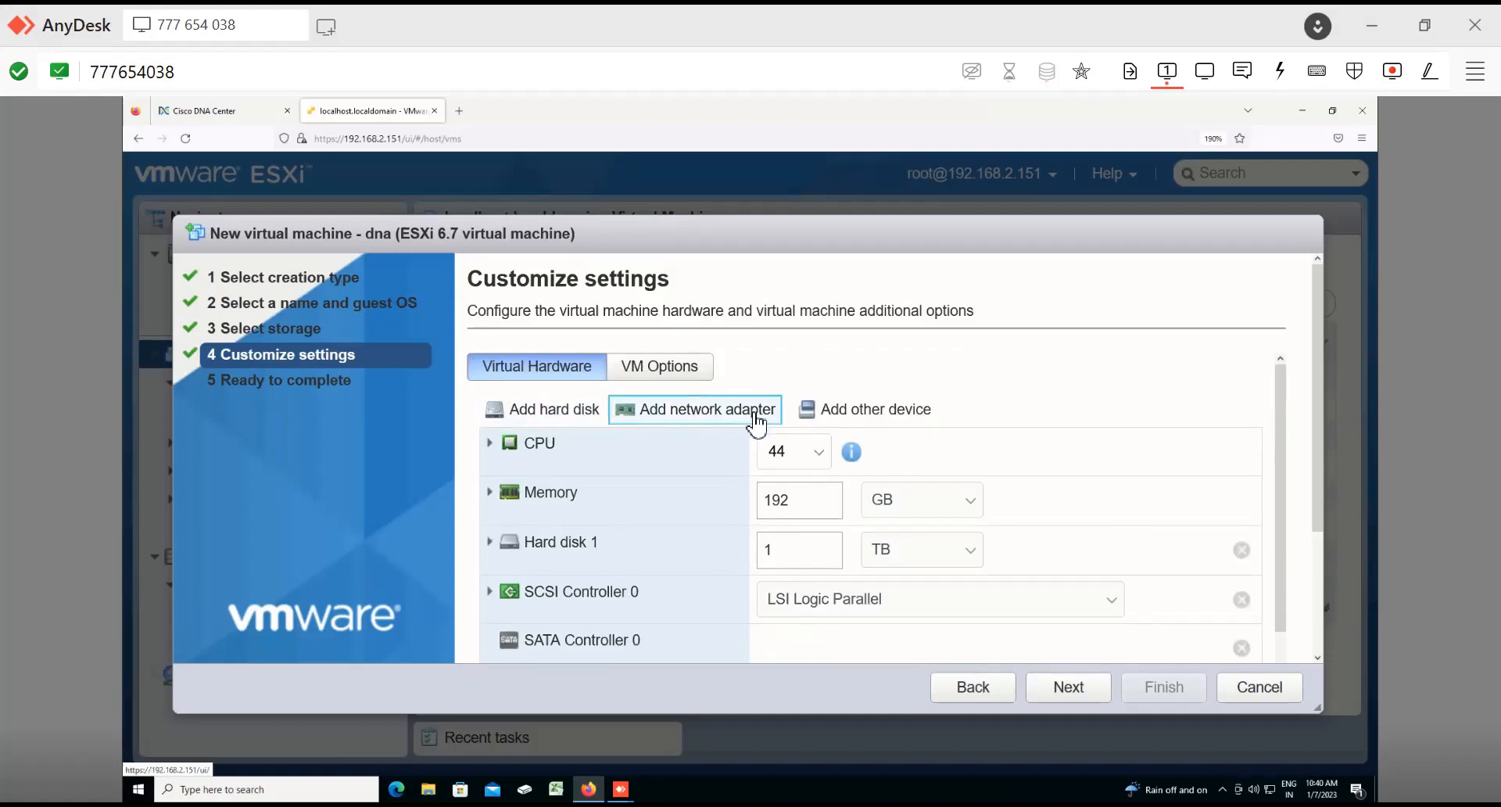
{"action": "scroll", "coordinate": [756, 425], "scroll_direction": "down", "scroll_amount": 5}
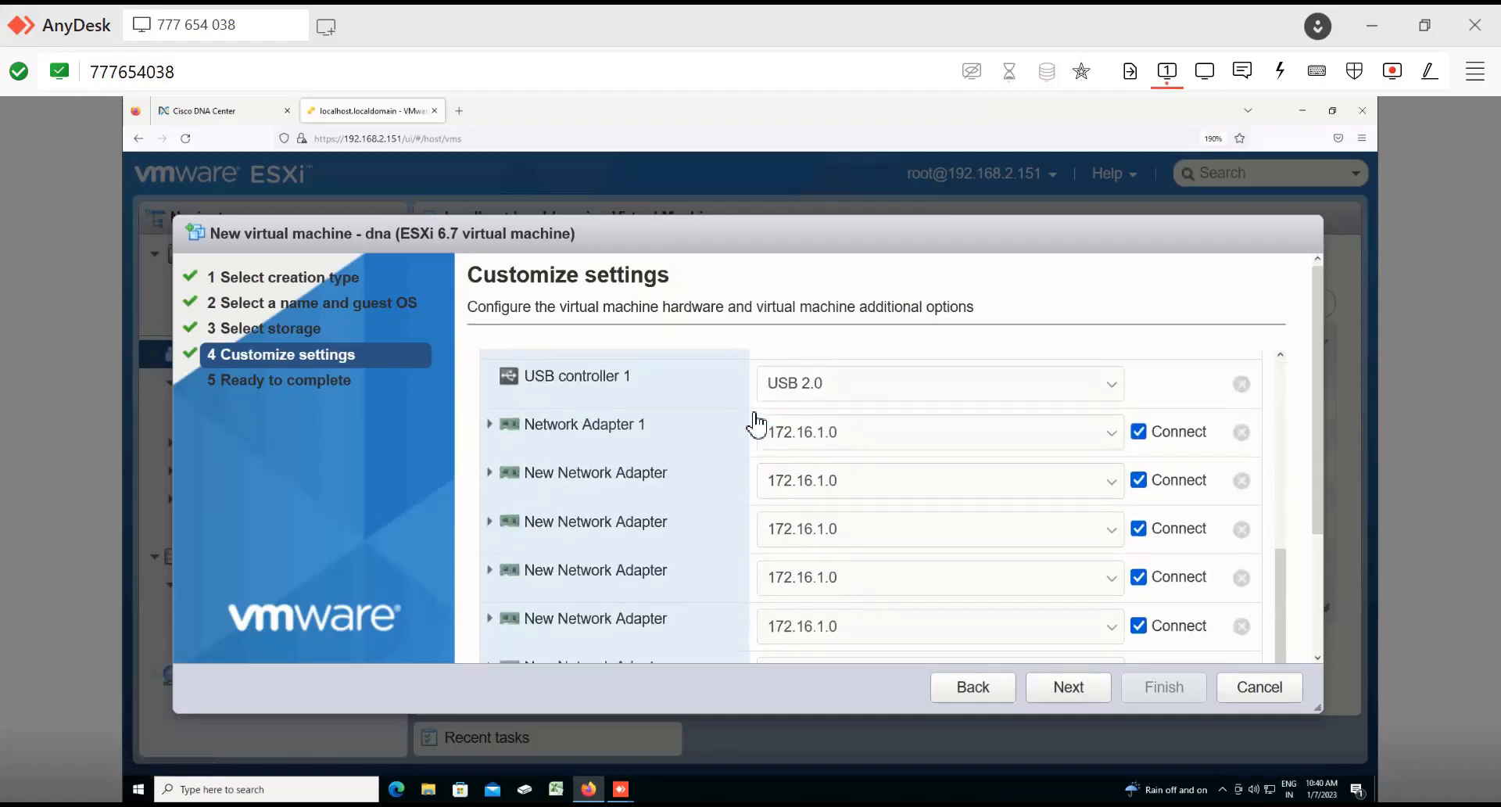
{"action": "scroll", "coordinate": [755, 425], "scroll_direction": "down", "scroll_amount": 2}
{"action": "scroll", "coordinate": [755, 424], "scroll_direction": "up", "scroll_amount": 5}
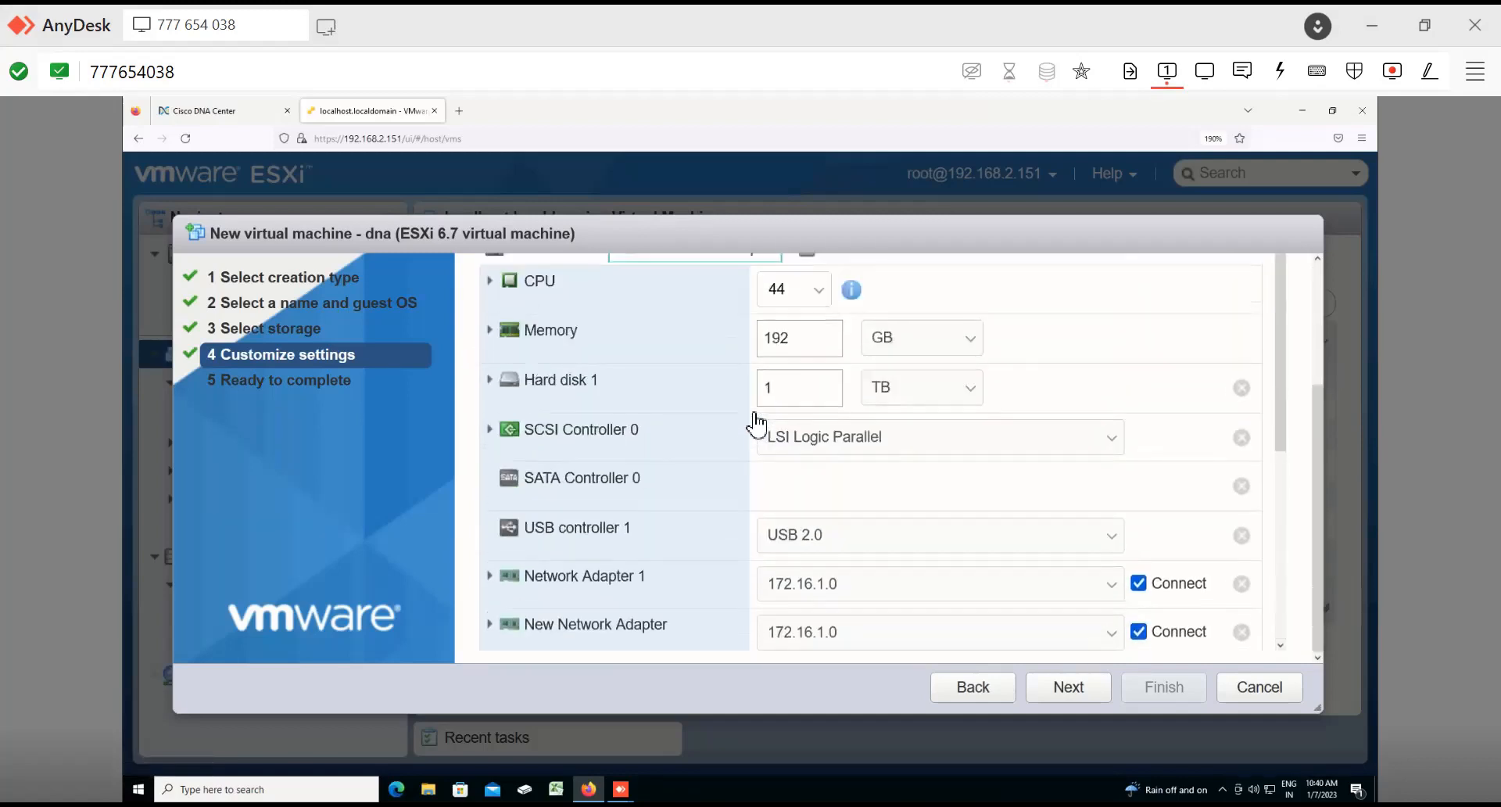
{"action": "scroll", "coordinate": [755, 425], "scroll_direction": "down", "scroll_amount": 5}
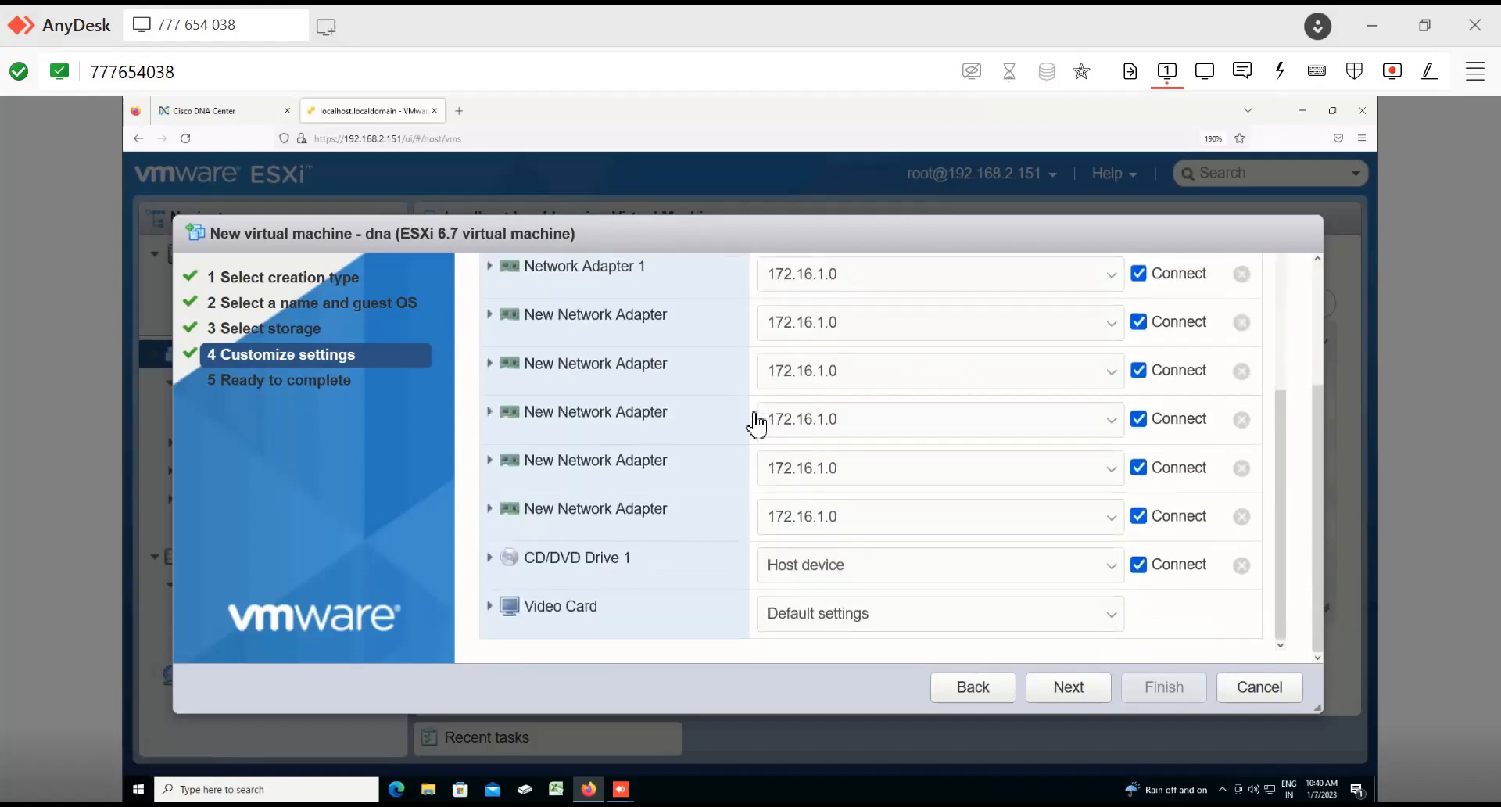
Step: Remove the CD/DVD drive and one surplus new network adapter, and continue to the review page
{"action": "left_click", "coordinate": [1241, 565]}
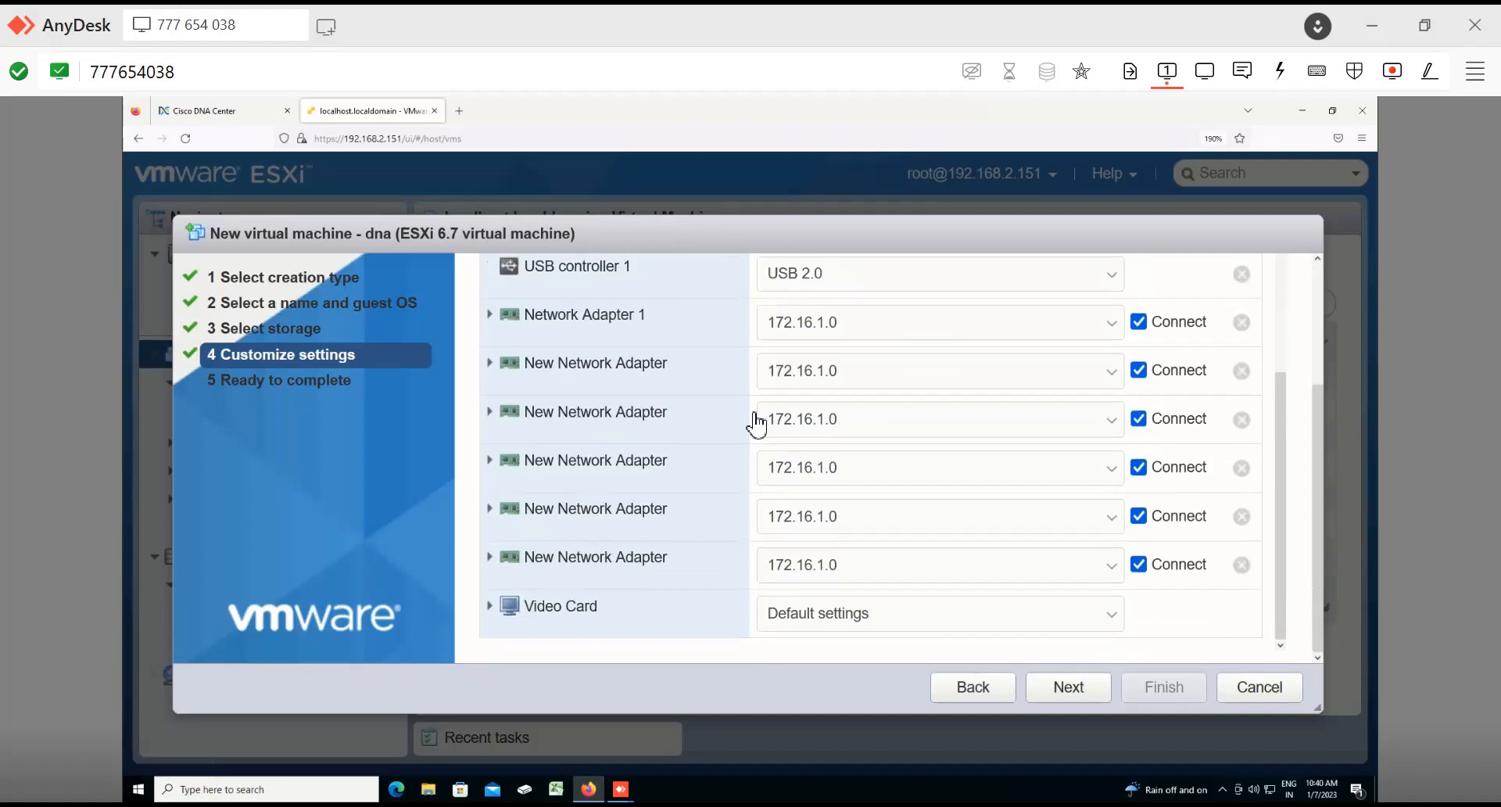
{"action": "left_click", "coordinate": [1241, 565]}
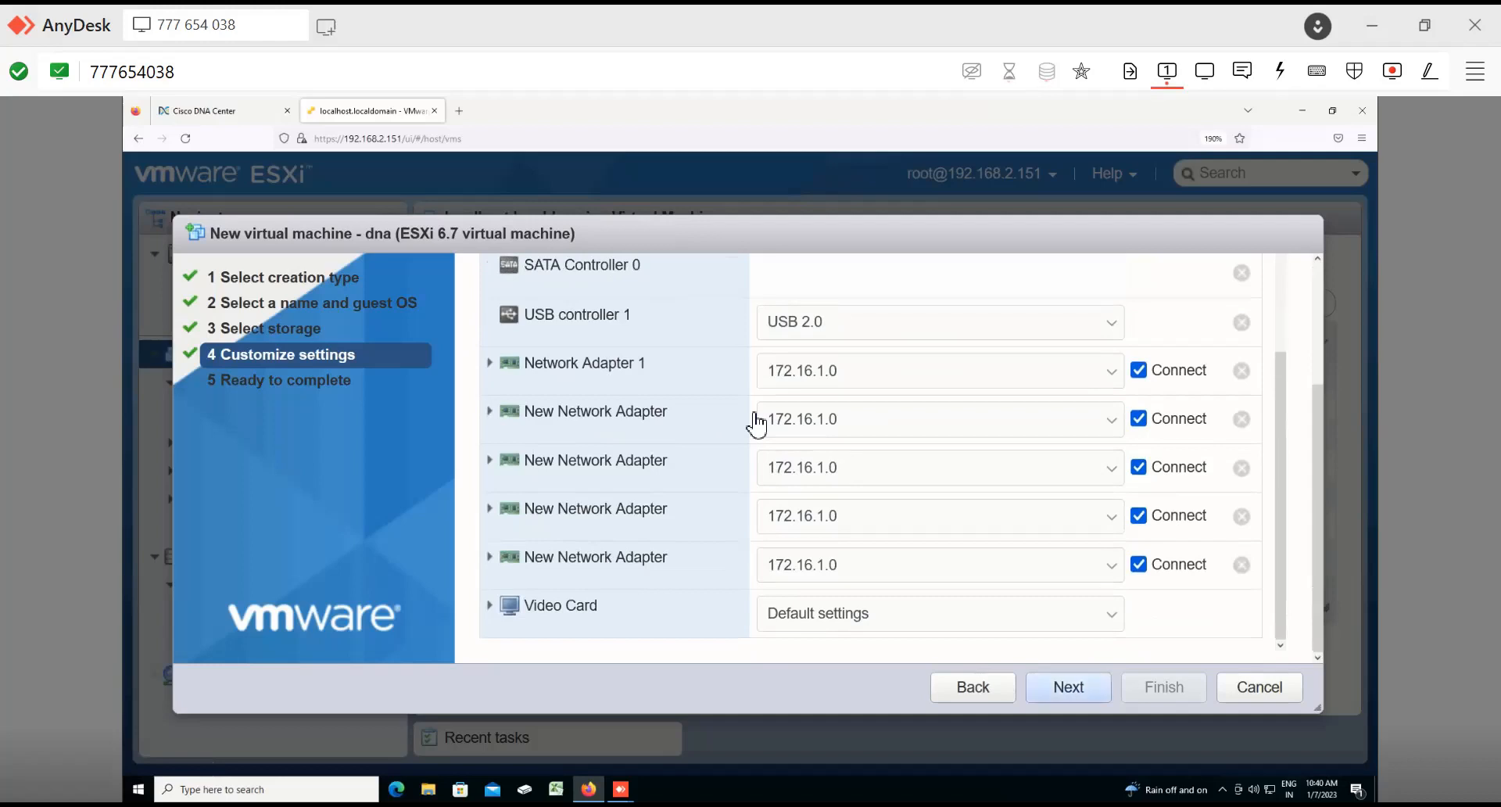
{"action": "scroll", "coordinate": [756, 422], "scroll_direction": "up", "scroll_amount": 3}
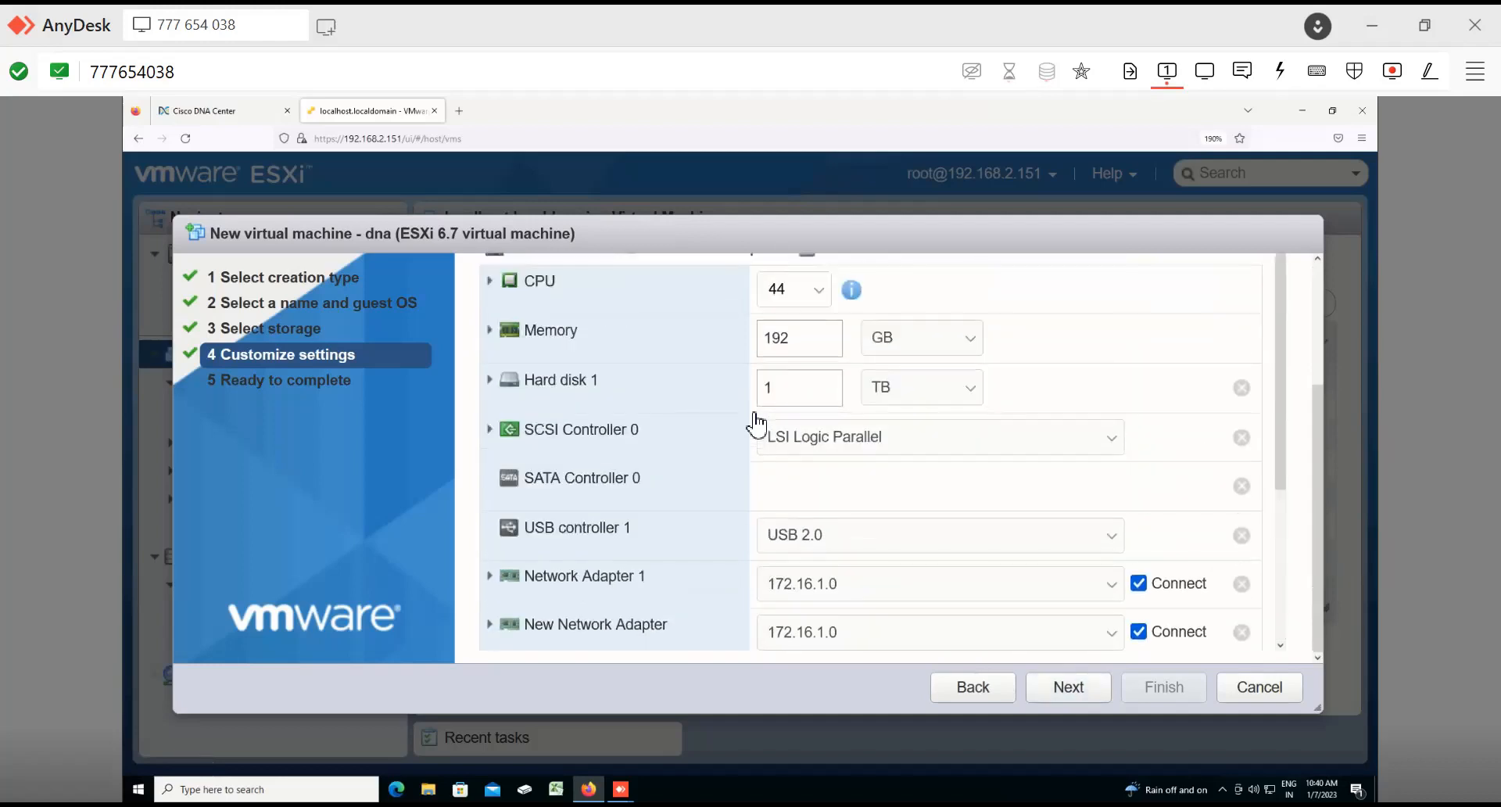
{"action": "scroll", "coordinate": [756, 422], "scroll_direction": "up", "scroll_amount": 2}
{"action": "scroll", "coordinate": [756, 422], "scroll_direction": "down", "scroll_amount": 5}
{"action": "key", "text": "Return"}
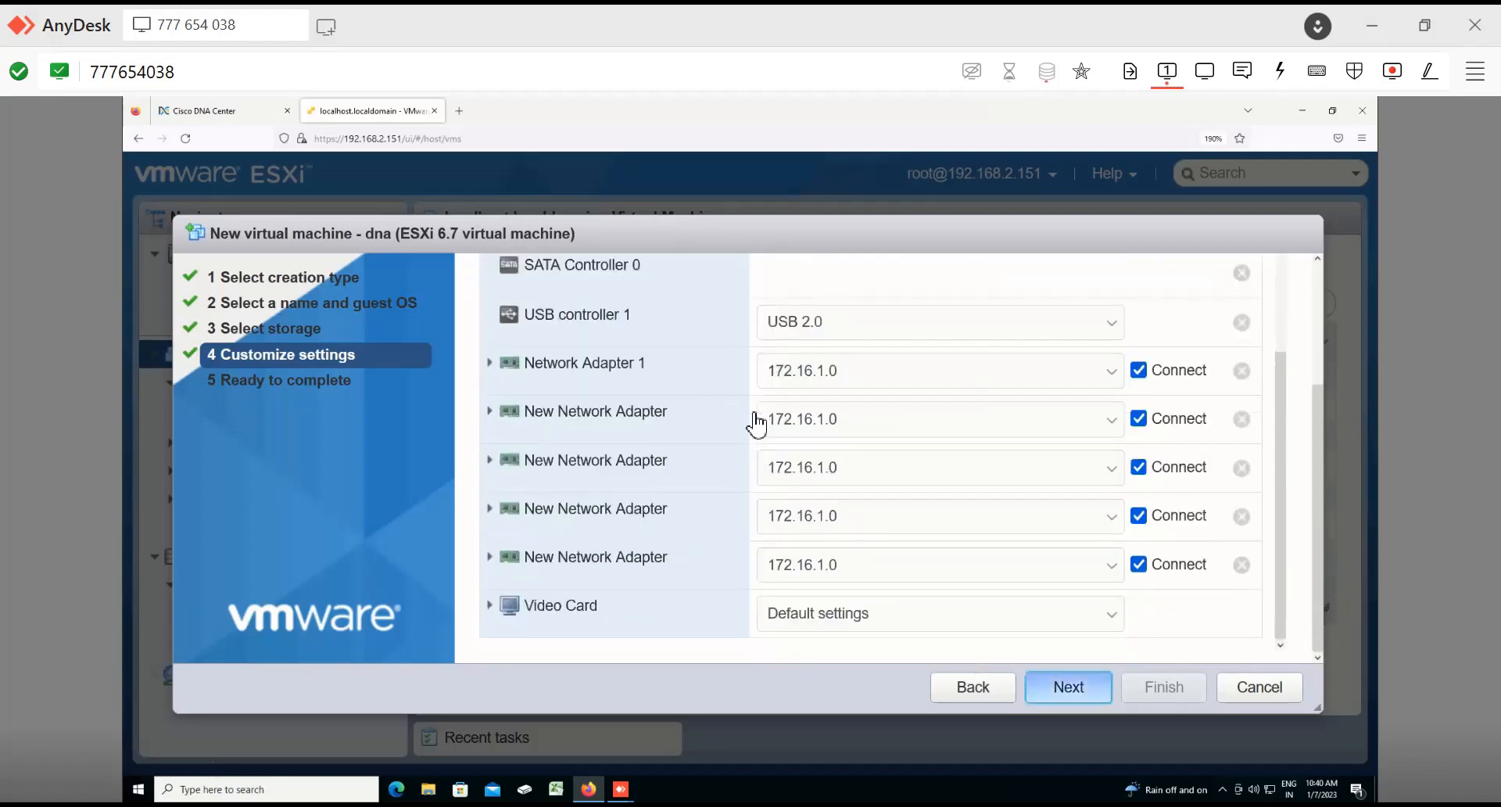
Step: Review the settings summary and finish creating the virtual machine
{"action": "scroll", "coordinate": [756, 422], "scroll_direction": "up", "scroll_amount": 3}
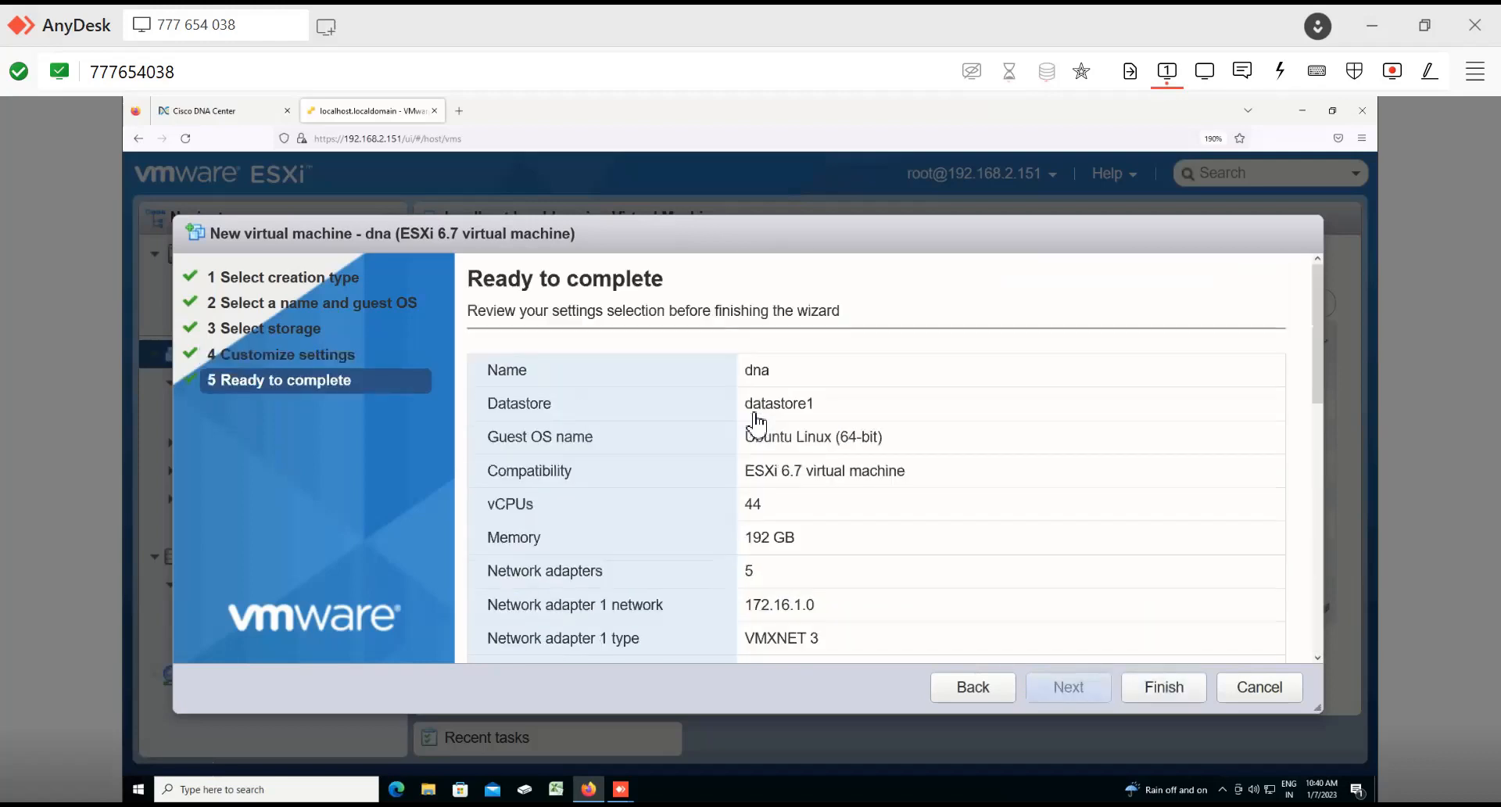
{"action": "scroll", "coordinate": [756, 422], "scroll_direction": "down", "scroll_amount": 8}
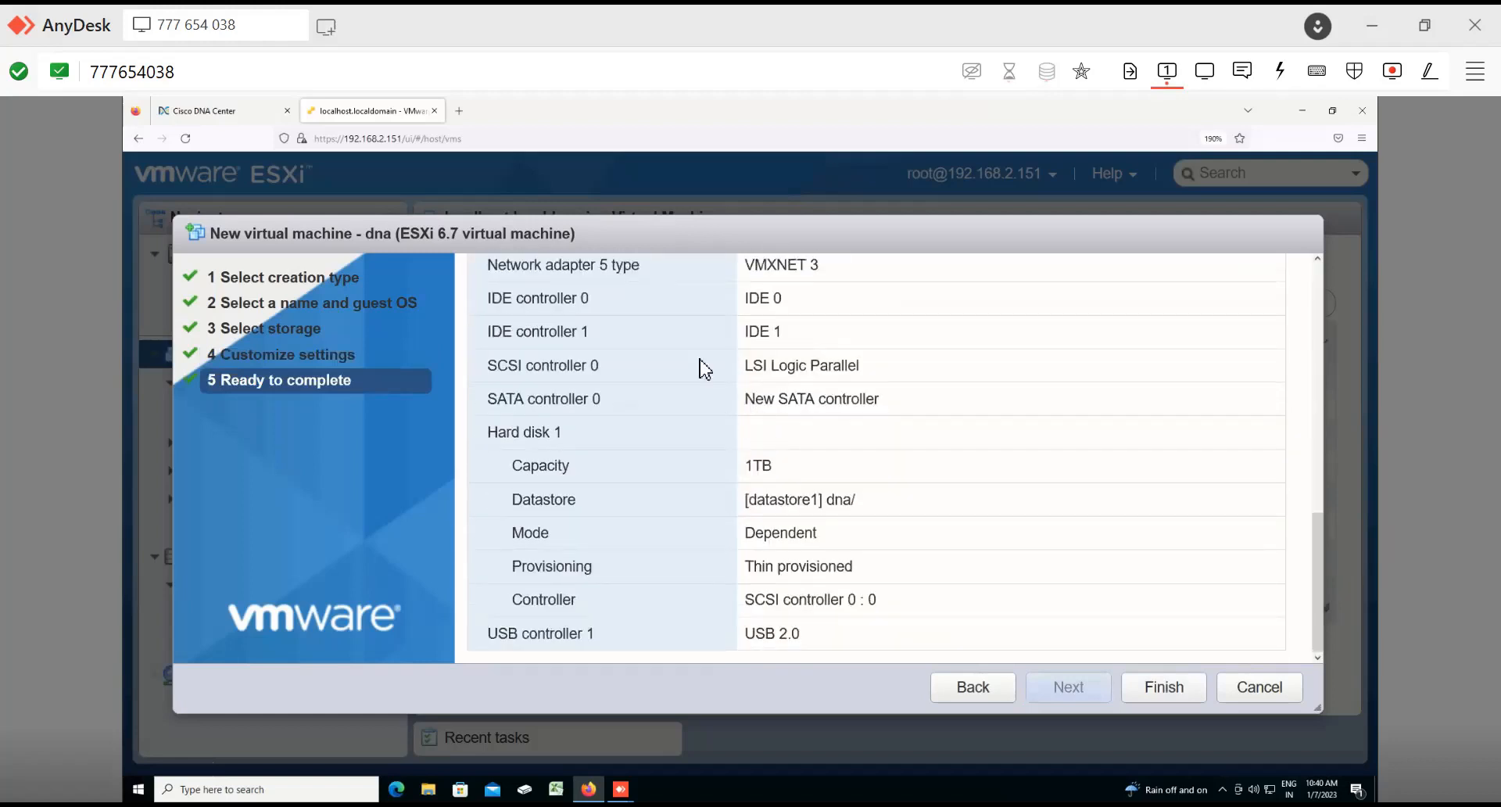
{"action": "key", "text": "Return"}
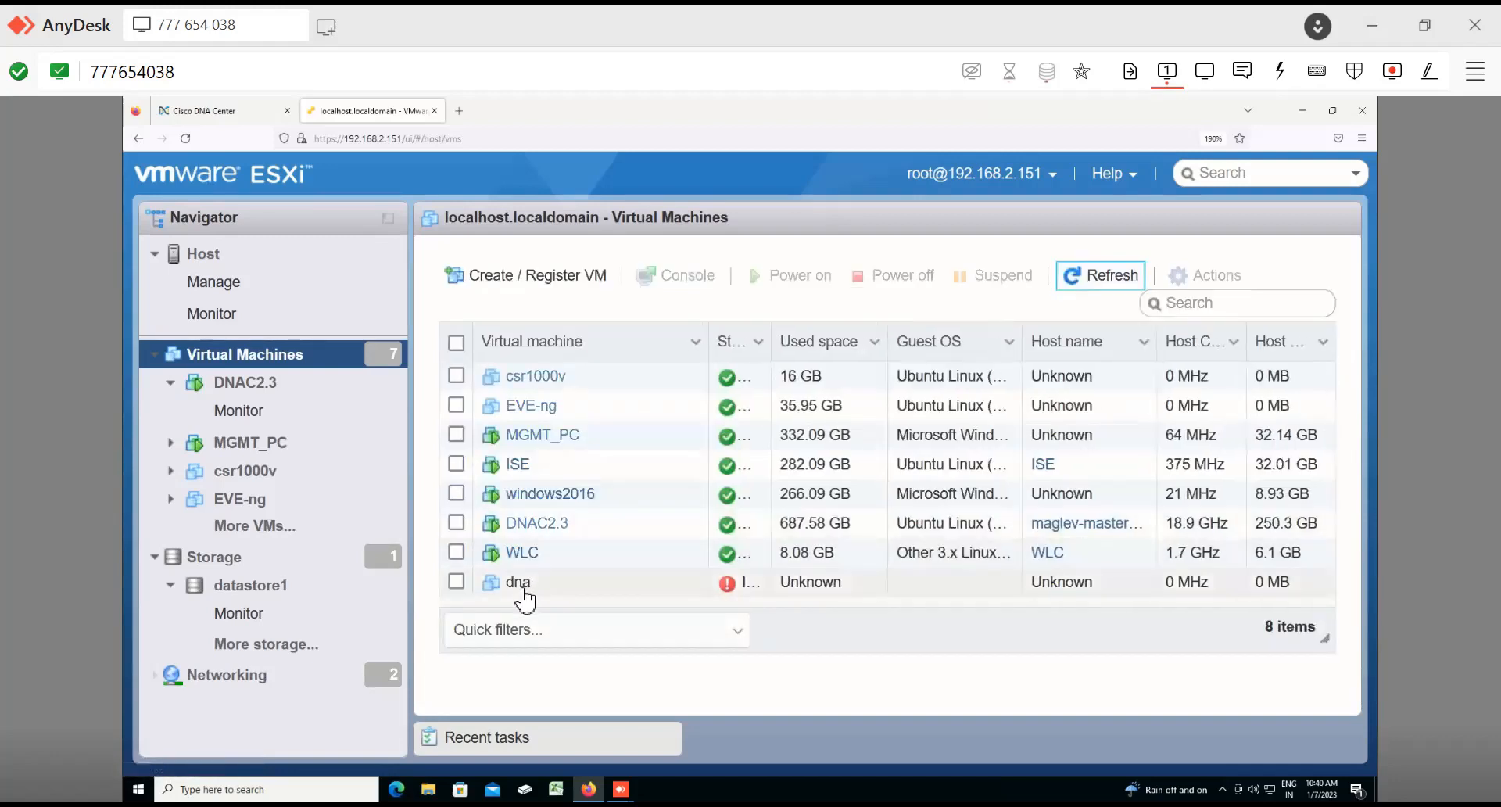
Step: Open the dna virtual machine and its hardware settings for editing
{"action": "left_click", "coordinate": [520, 585]}
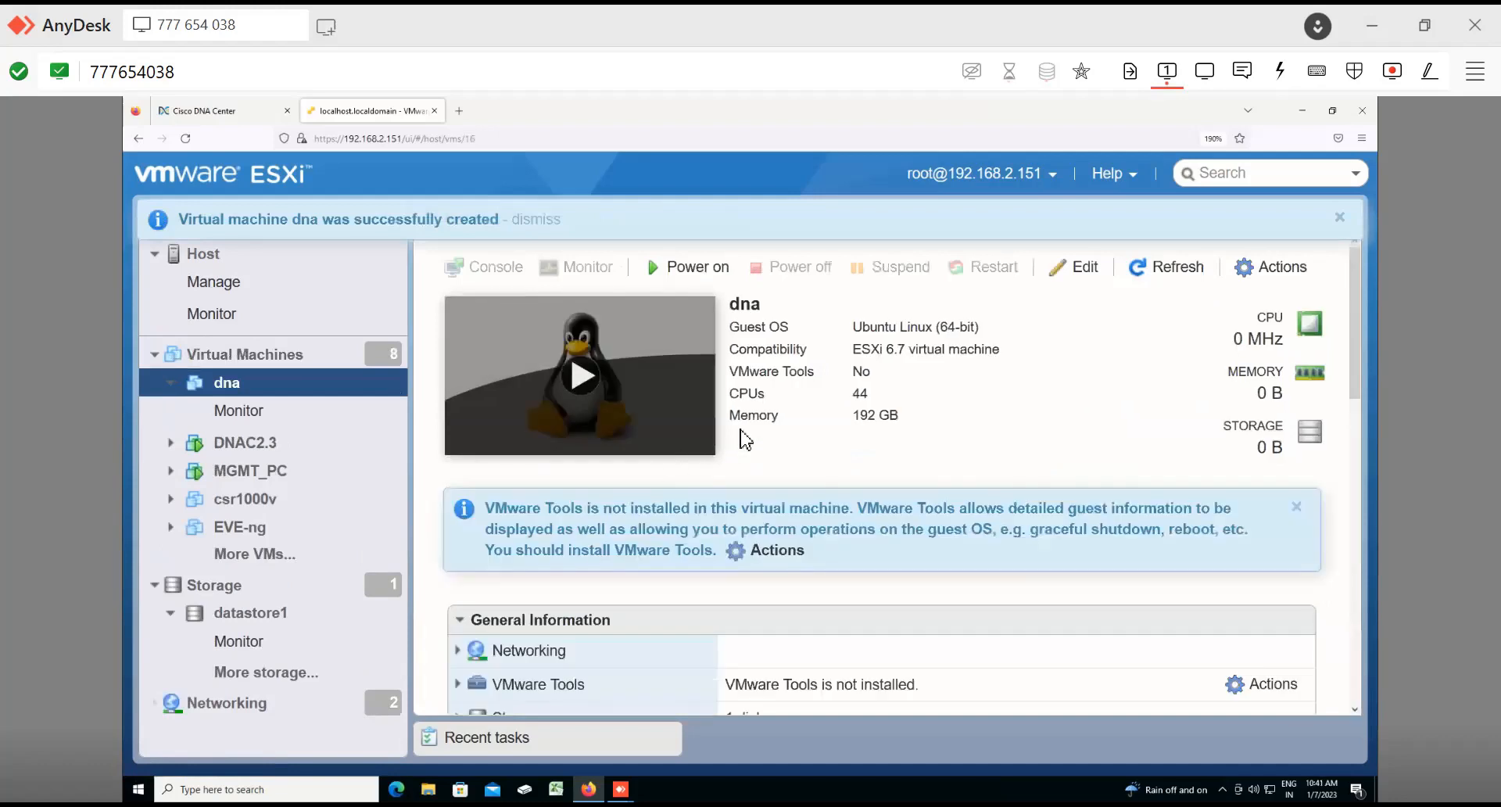
{"action": "scroll", "coordinate": [745, 439], "scroll_direction": "down", "scroll_amount": 10}
{"action": "scroll", "coordinate": [746, 439], "scroll_direction": "up", "scroll_amount": 10}
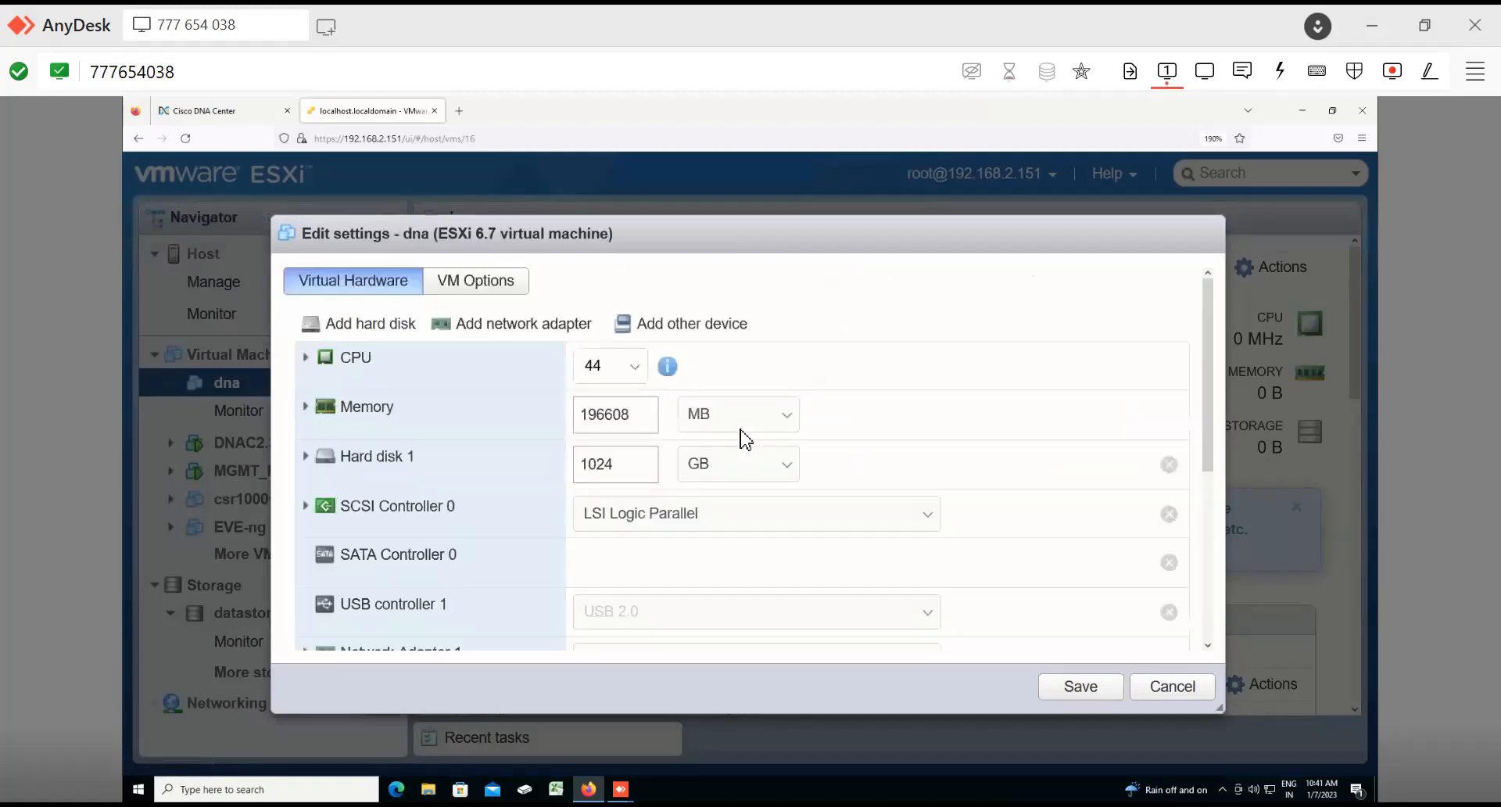
{"action": "scroll", "coordinate": [744, 516], "scroll_direction": "down", "scroll_amount": 4}
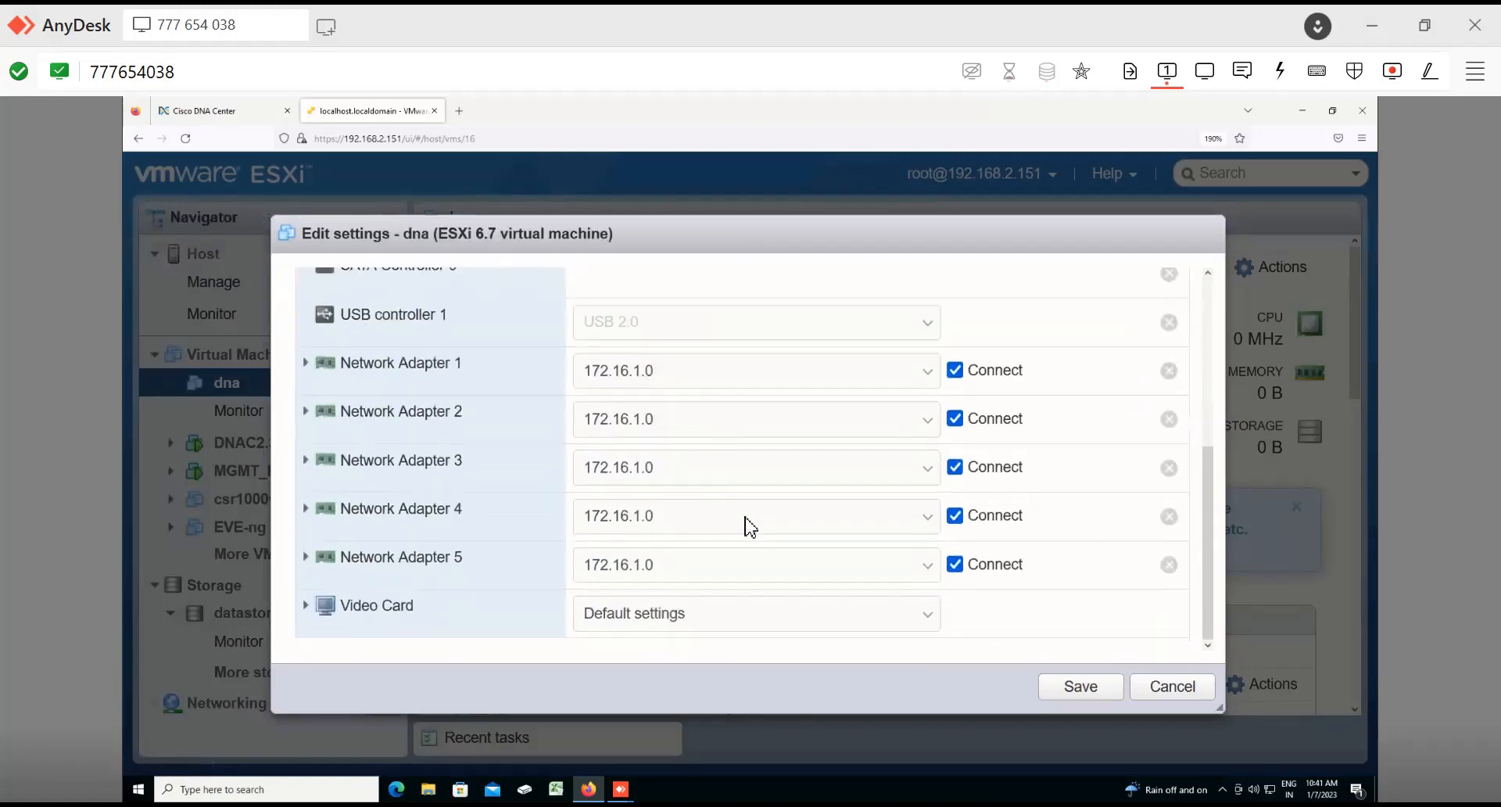
{"action": "scroll", "coordinate": [654, 426], "scroll_direction": "up", "scroll_amount": 5}
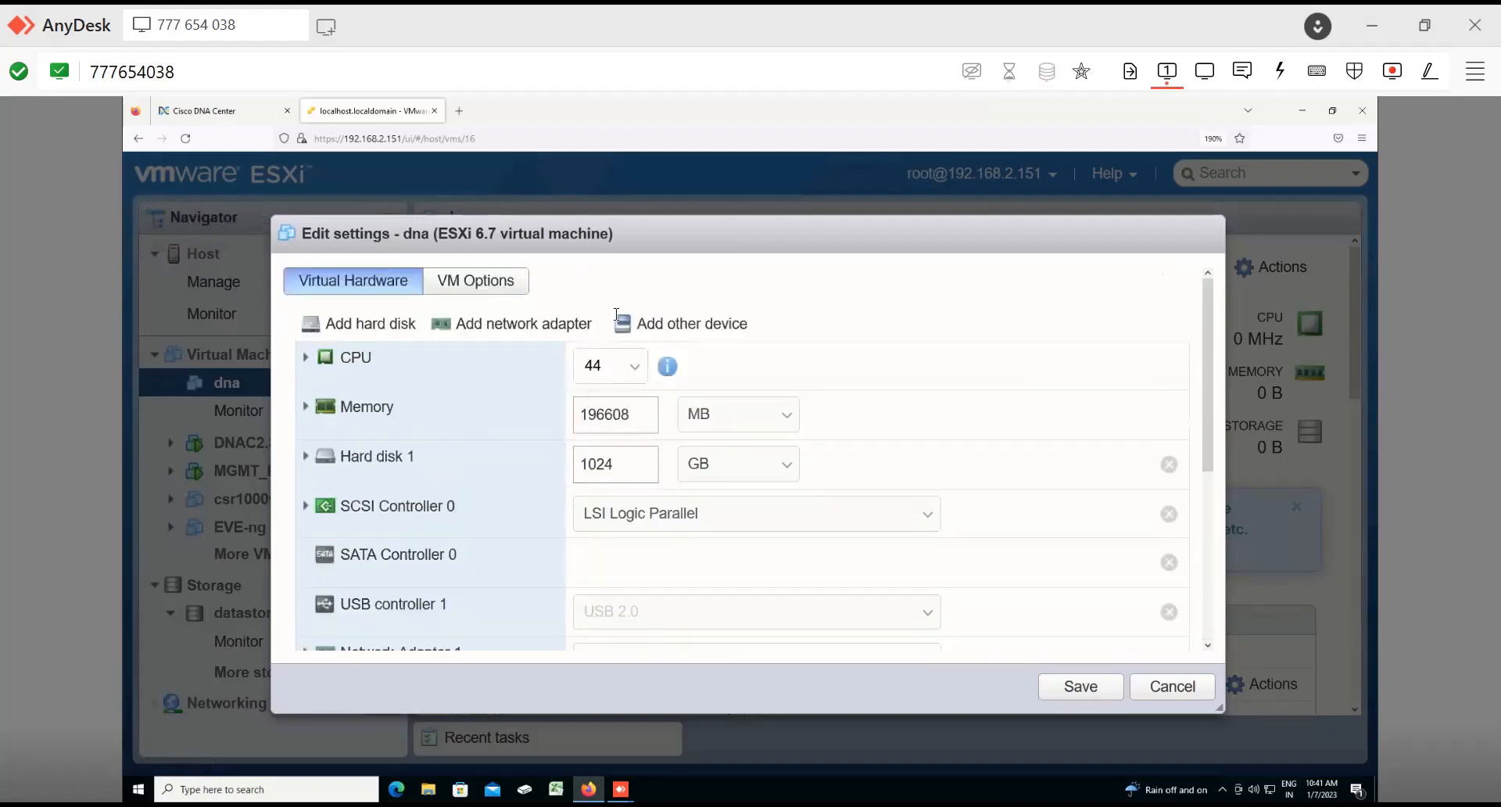
Step: Add a CD/DVD drive to the dna virtual machine's hardware
{"action": "left_click", "coordinate": [699, 327]}
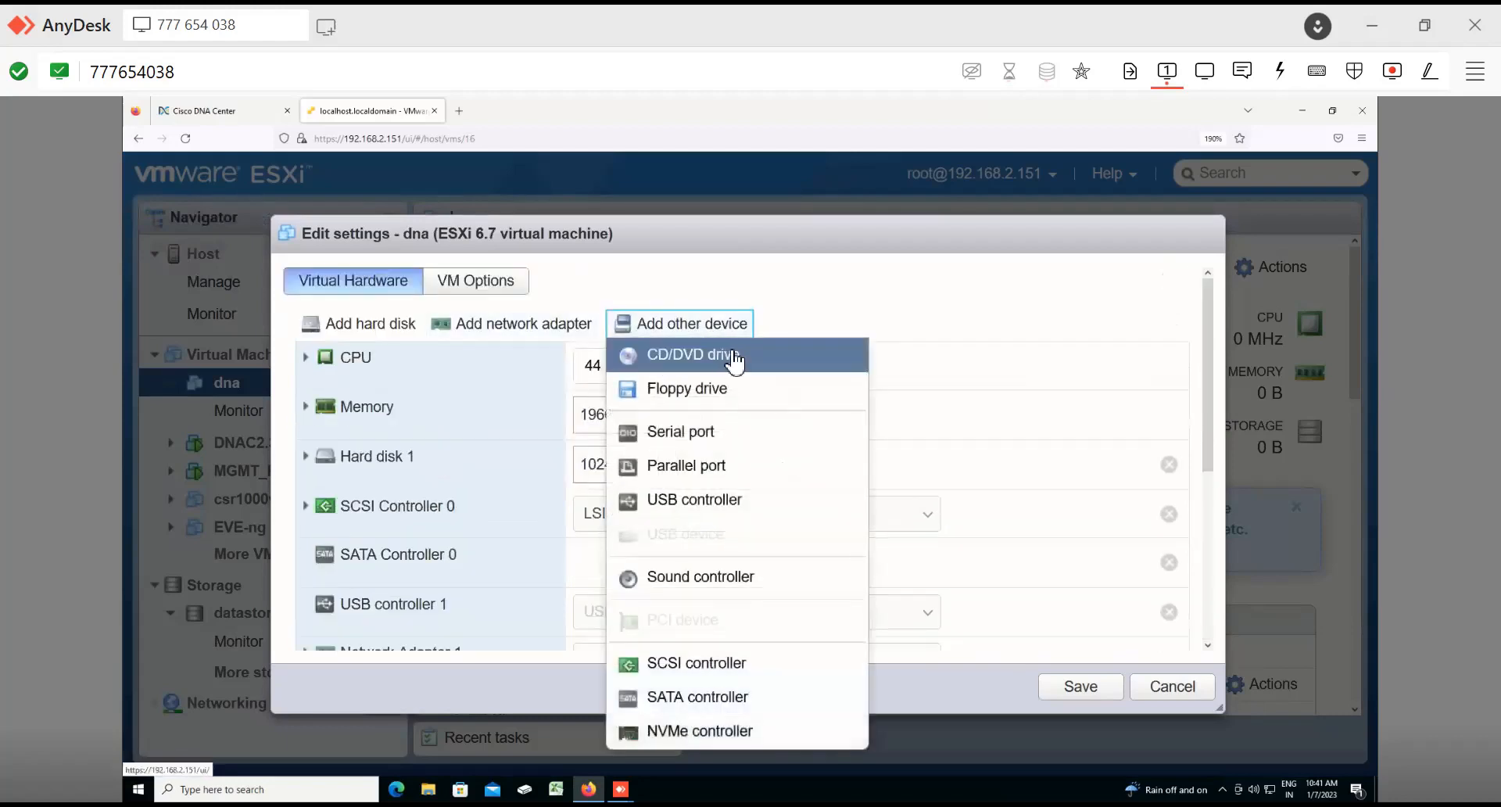
{"action": "left_click", "coordinate": [748, 362]}
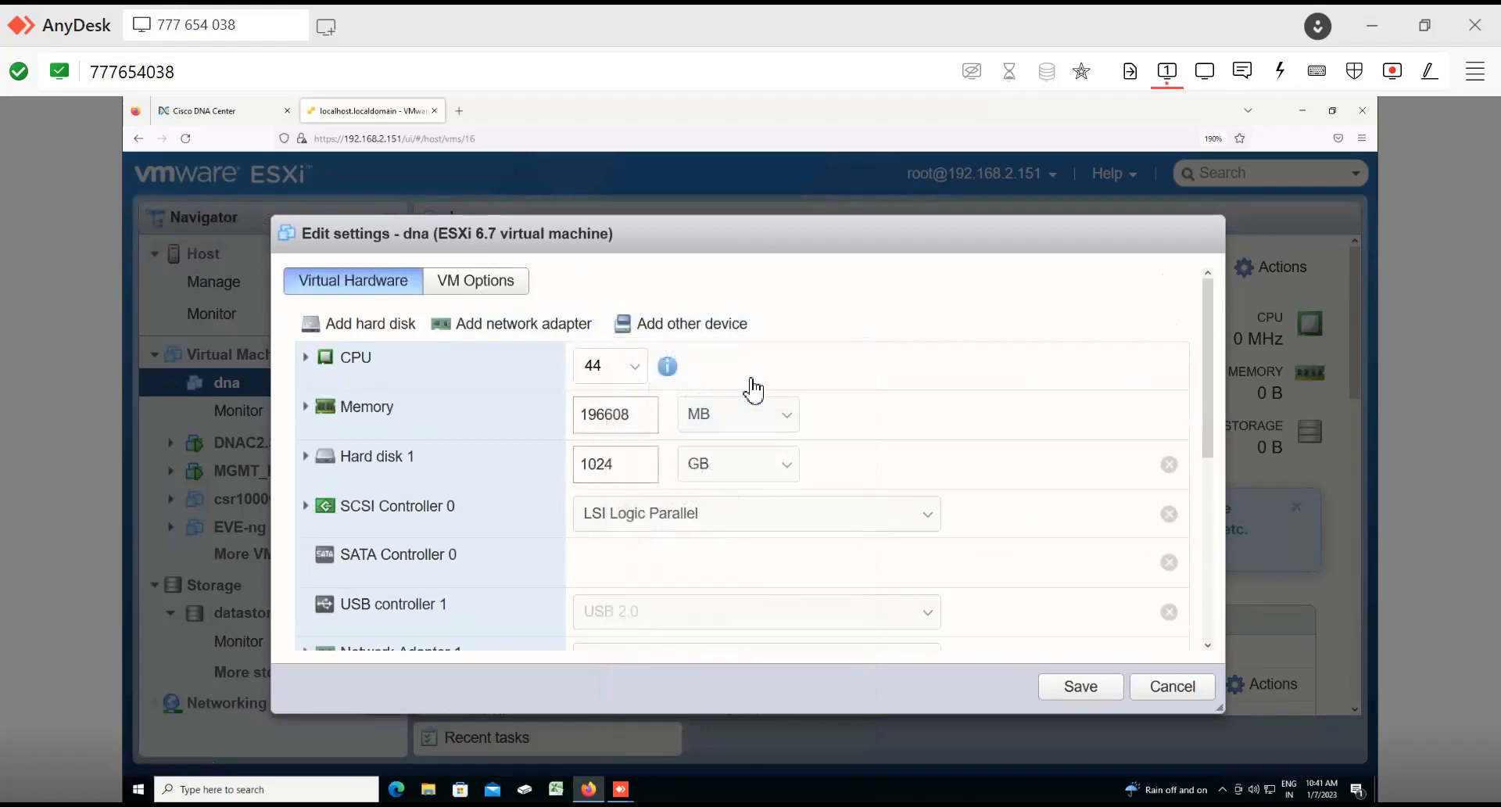
{"action": "scroll", "coordinate": [753, 390], "scroll_direction": "down", "scroll_amount": 5}
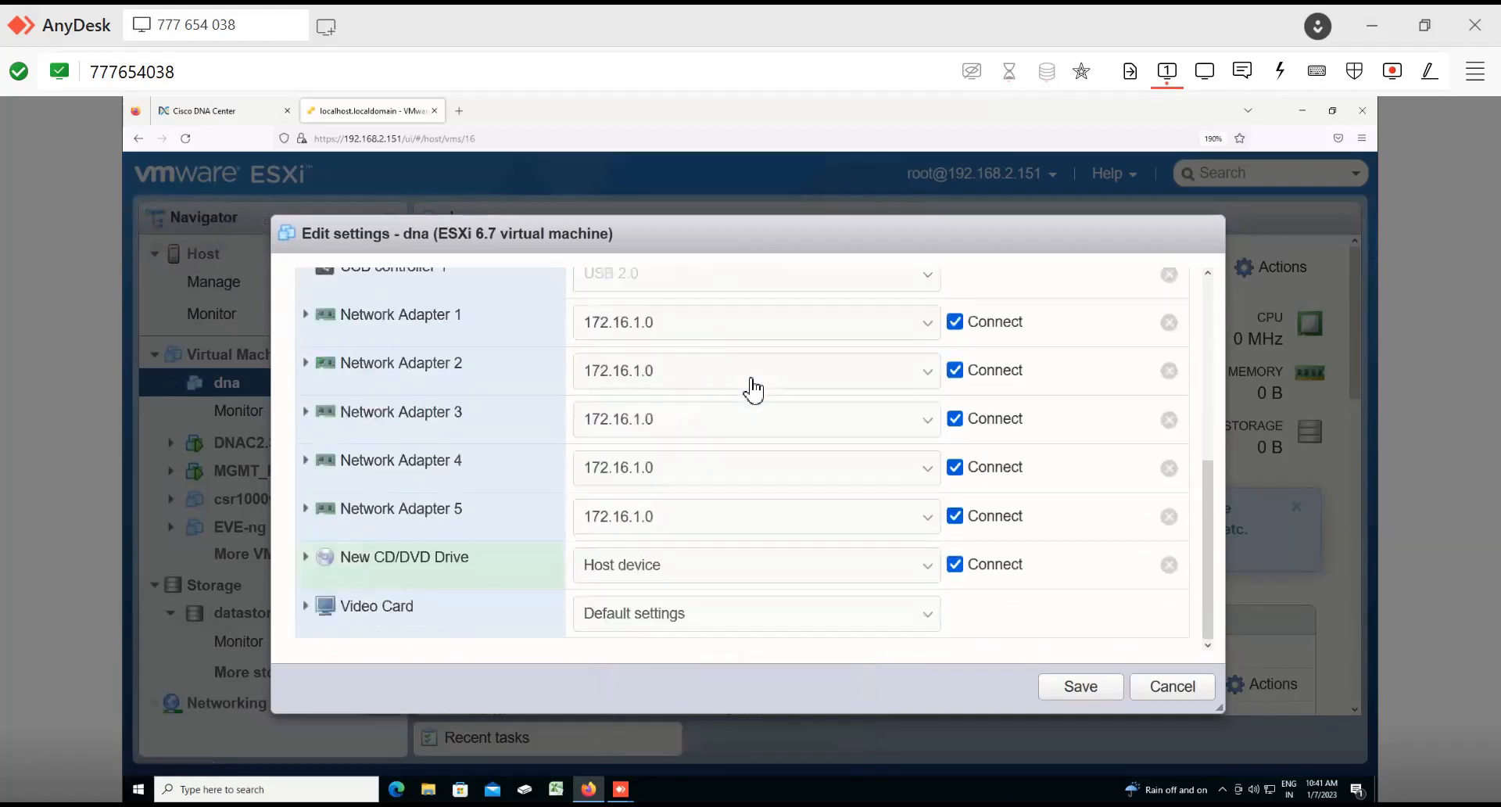
Step: Set the new CD/DVD drive to the datastore ISO file DNAC-SW-1.3.1.7(1).iso from datastore1 and save the settings
{"action": "left_click", "coordinate": [696, 565]}
{"action": "left_click", "coordinate": [656, 625]}
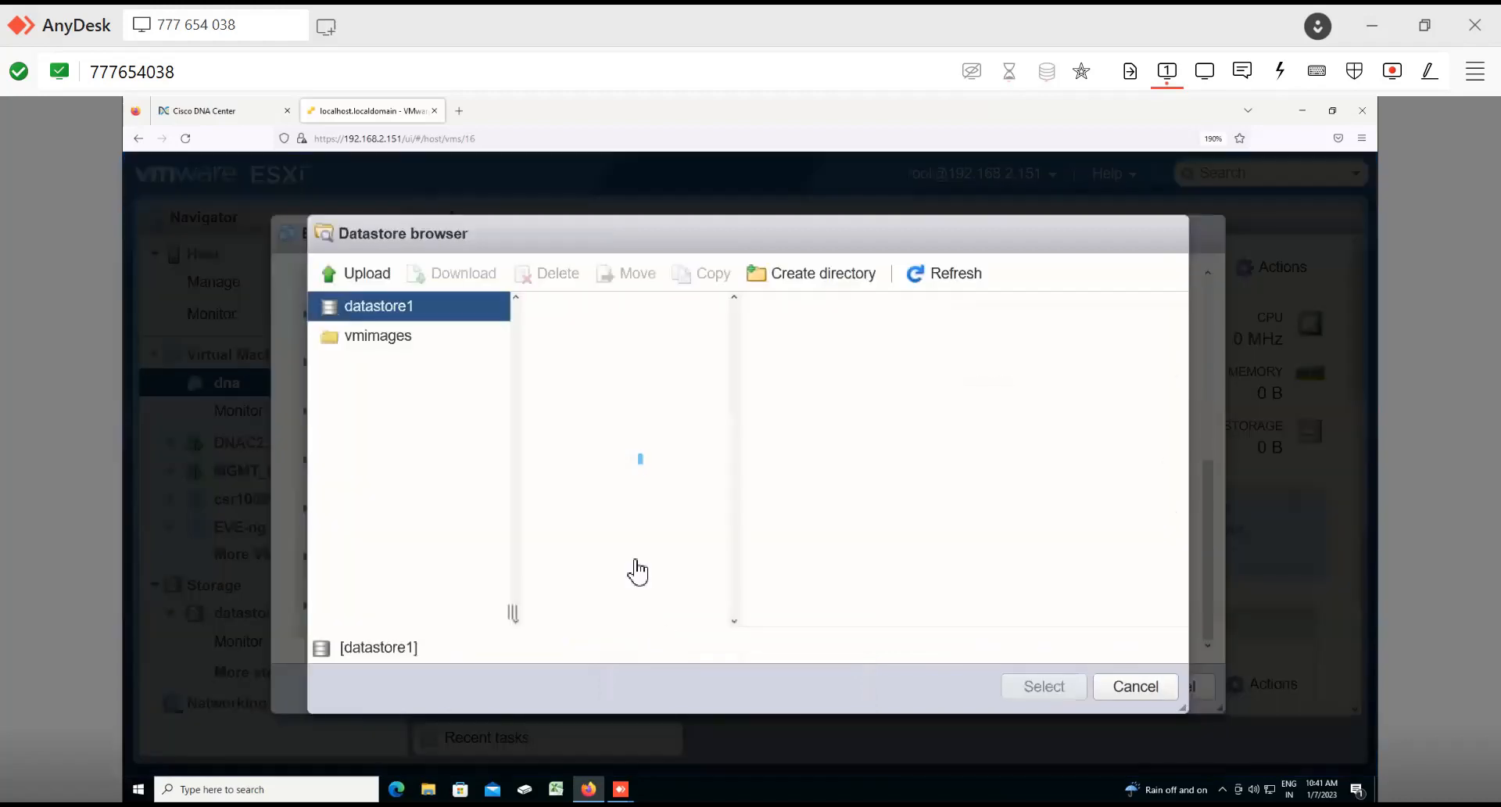
{"action": "left_click", "coordinate": [700, 518]}
{"action": "left_click_drag", "start_coordinate": [742, 620], "coordinate": [871, 617]}
{"action": "left_click", "coordinate": [664, 522]}
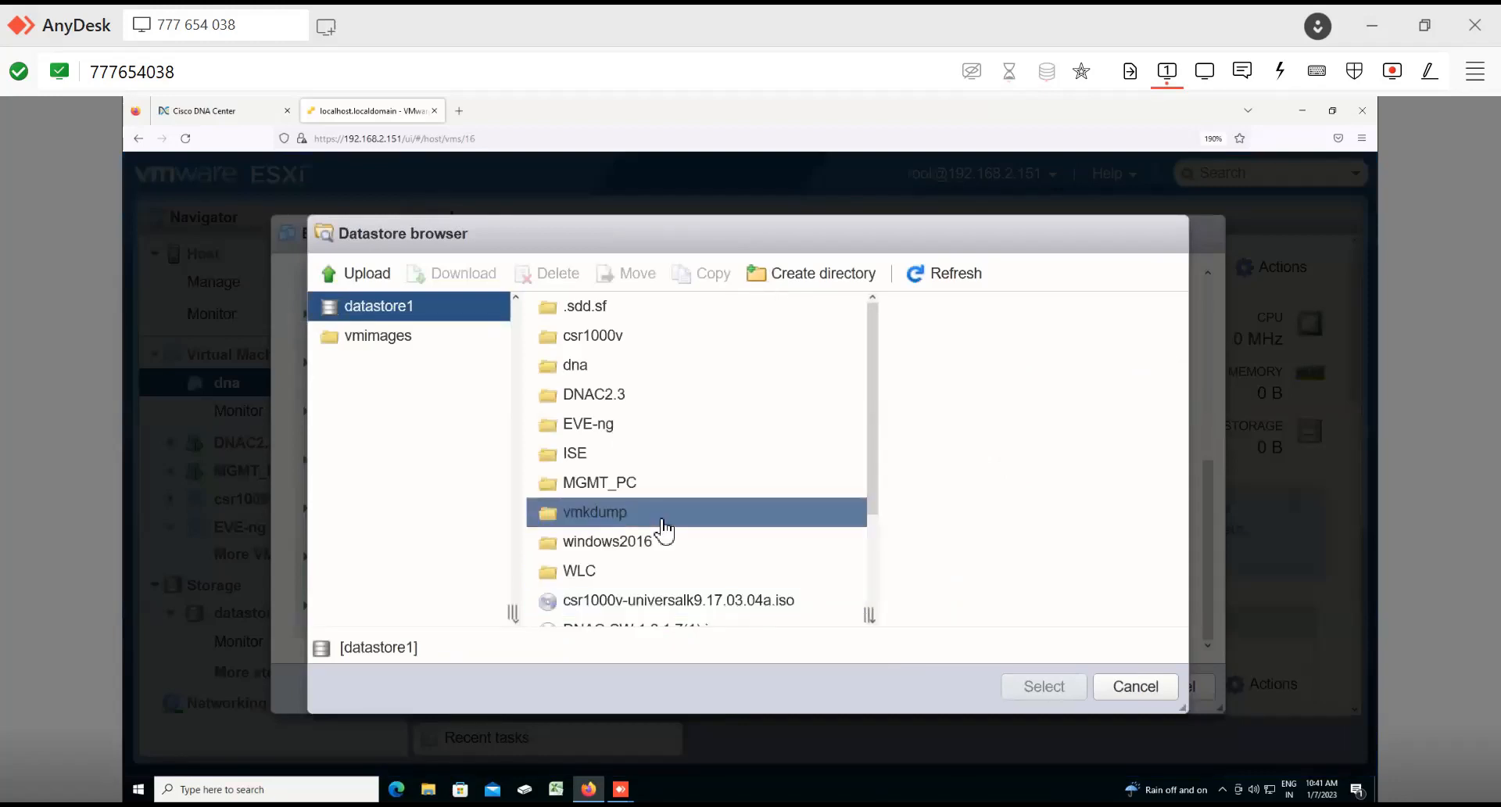
{"action": "scroll", "coordinate": [662, 520], "scroll_direction": "down", "scroll_amount": 3}
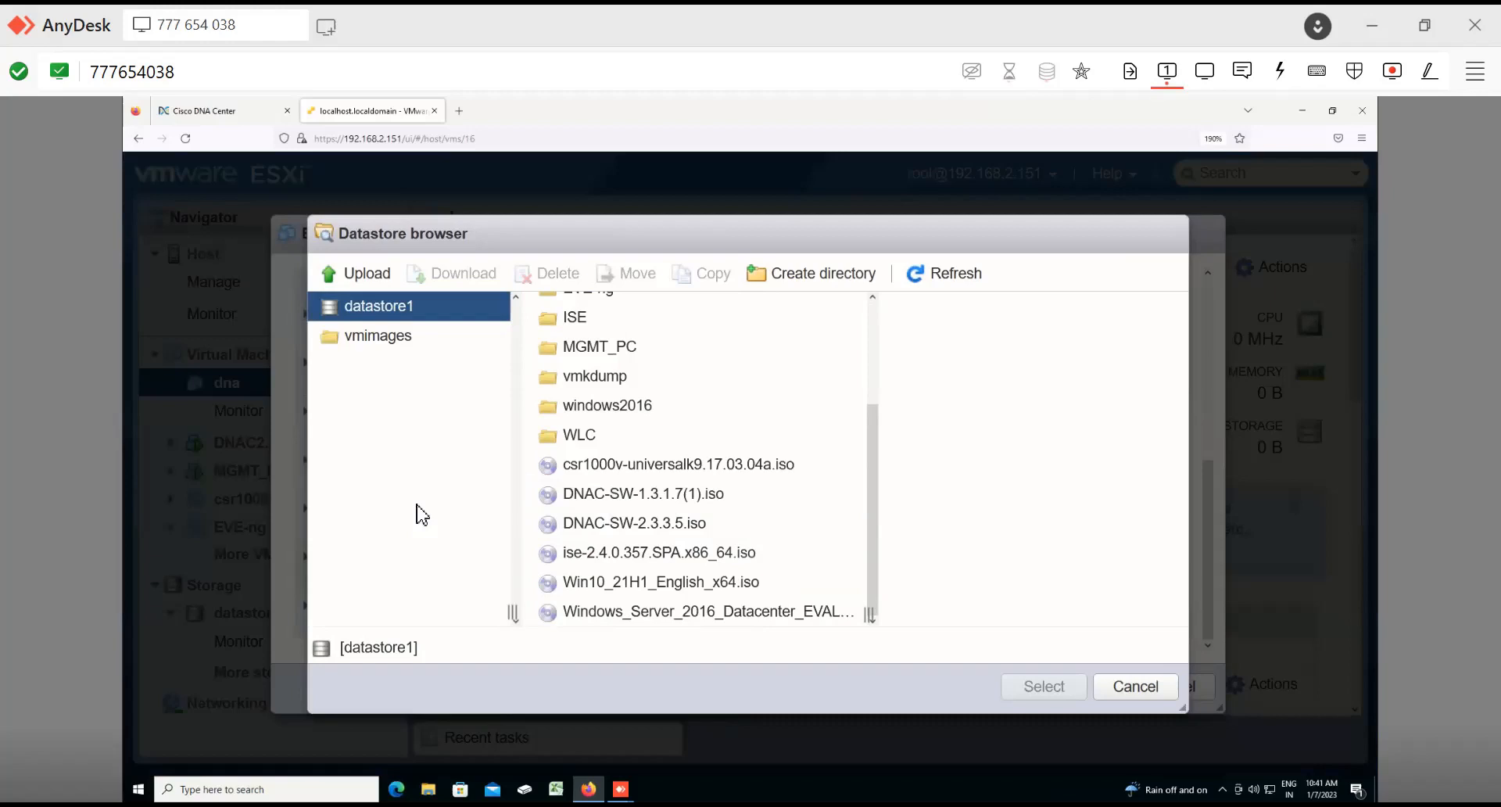
{"action": "left_click", "coordinate": [637, 520]}
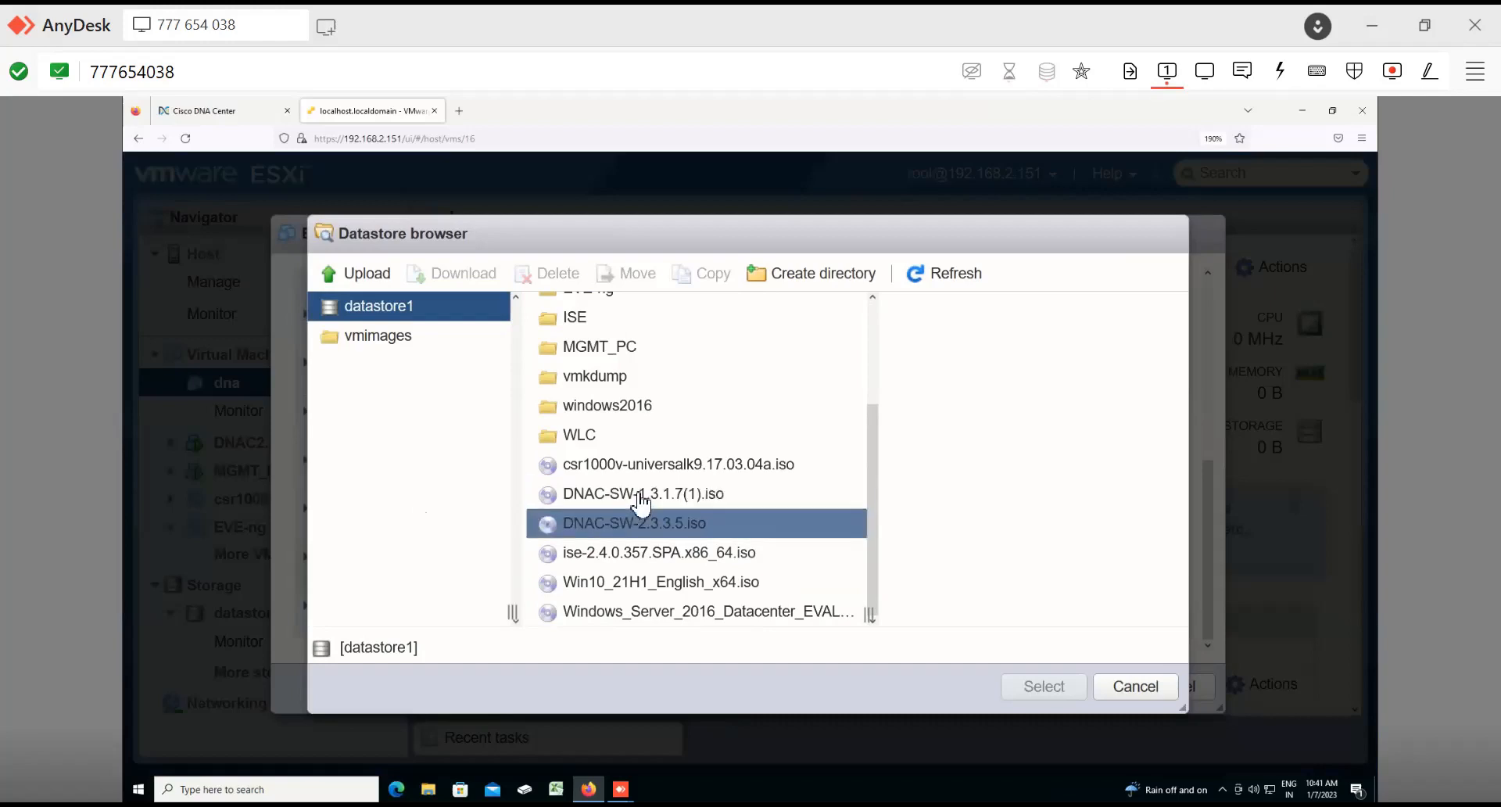
{"action": "left_click", "coordinate": [639, 498]}
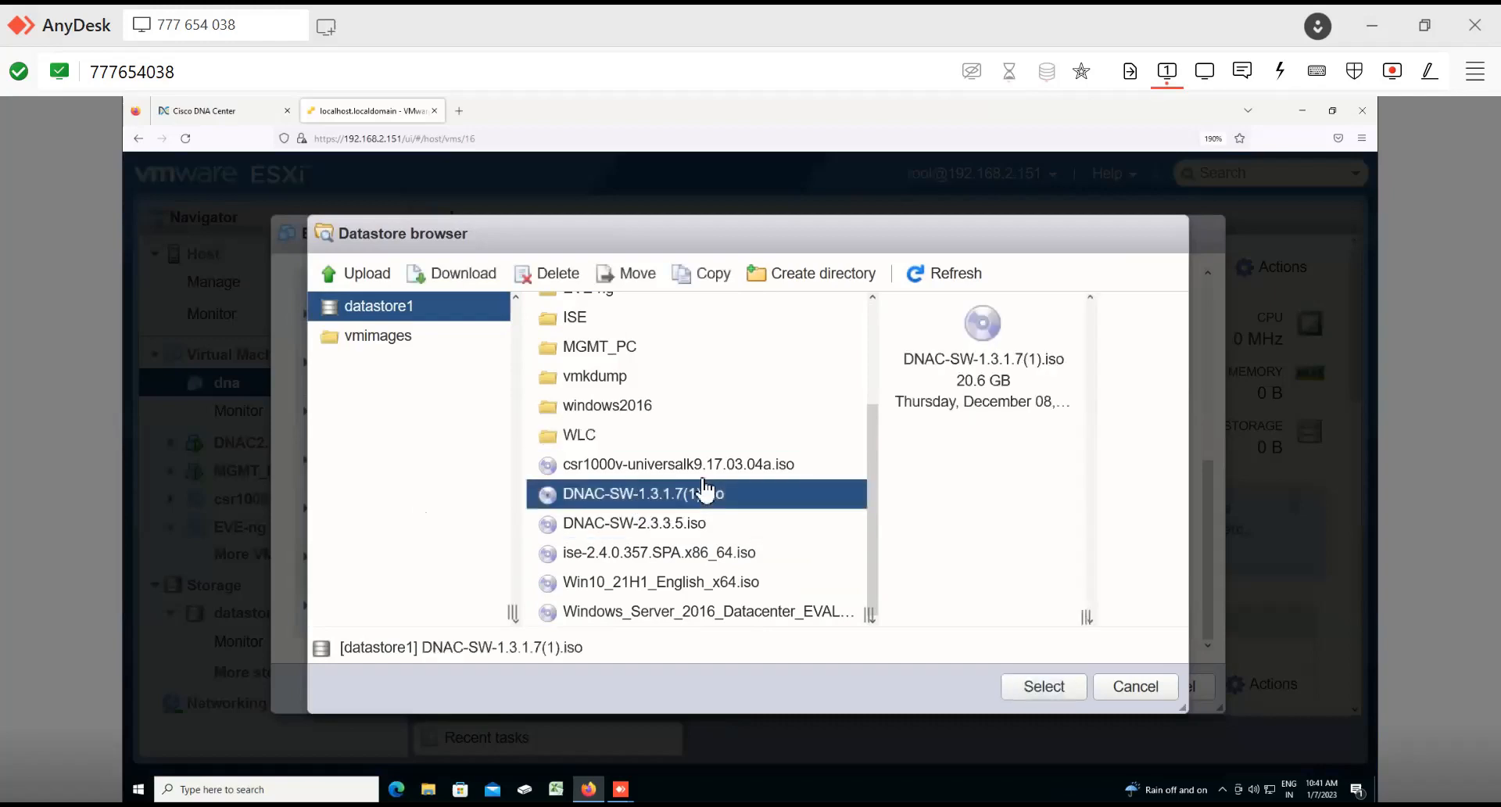
{"action": "left_click_drag", "start_coordinate": [956, 380], "coordinate": [1011, 381]}
{"action": "left_click", "coordinate": [744, 532]}
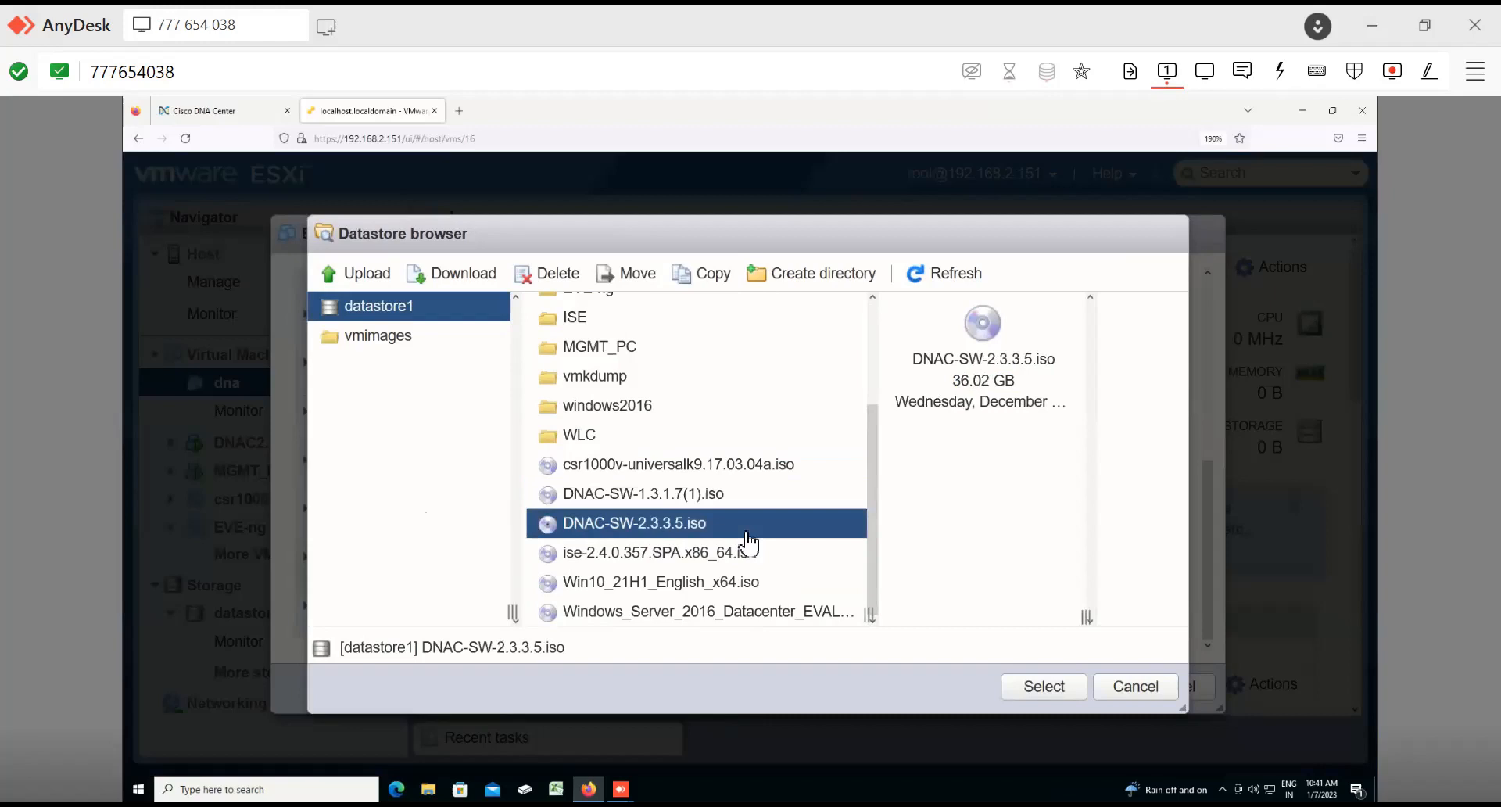
{"action": "double_click", "coordinate": [748, 533]}
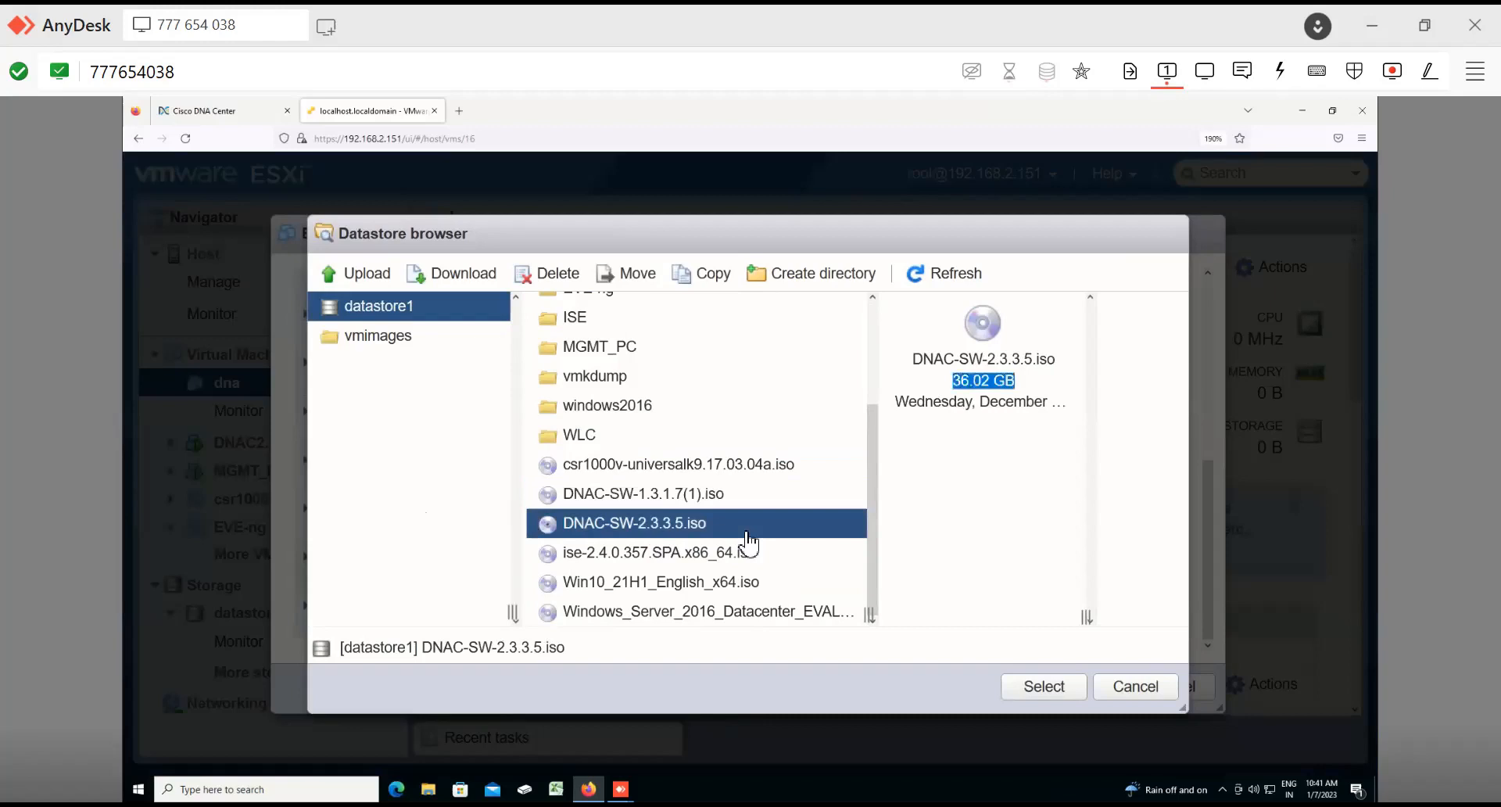
{"action": "left_click", "coordinate": [687, 493]}
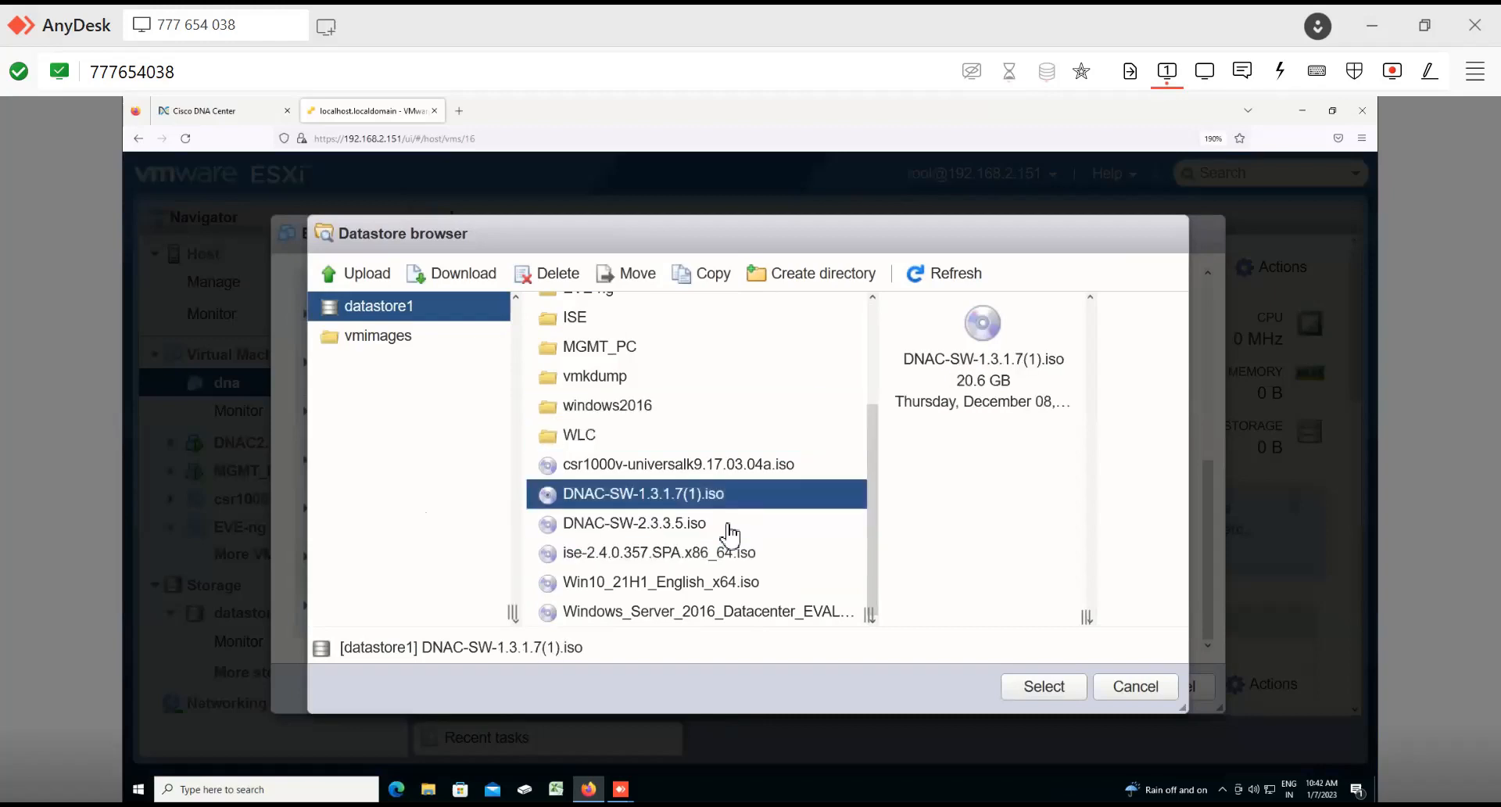
{"action": "left_click", "coordinate": [1062, 686]}
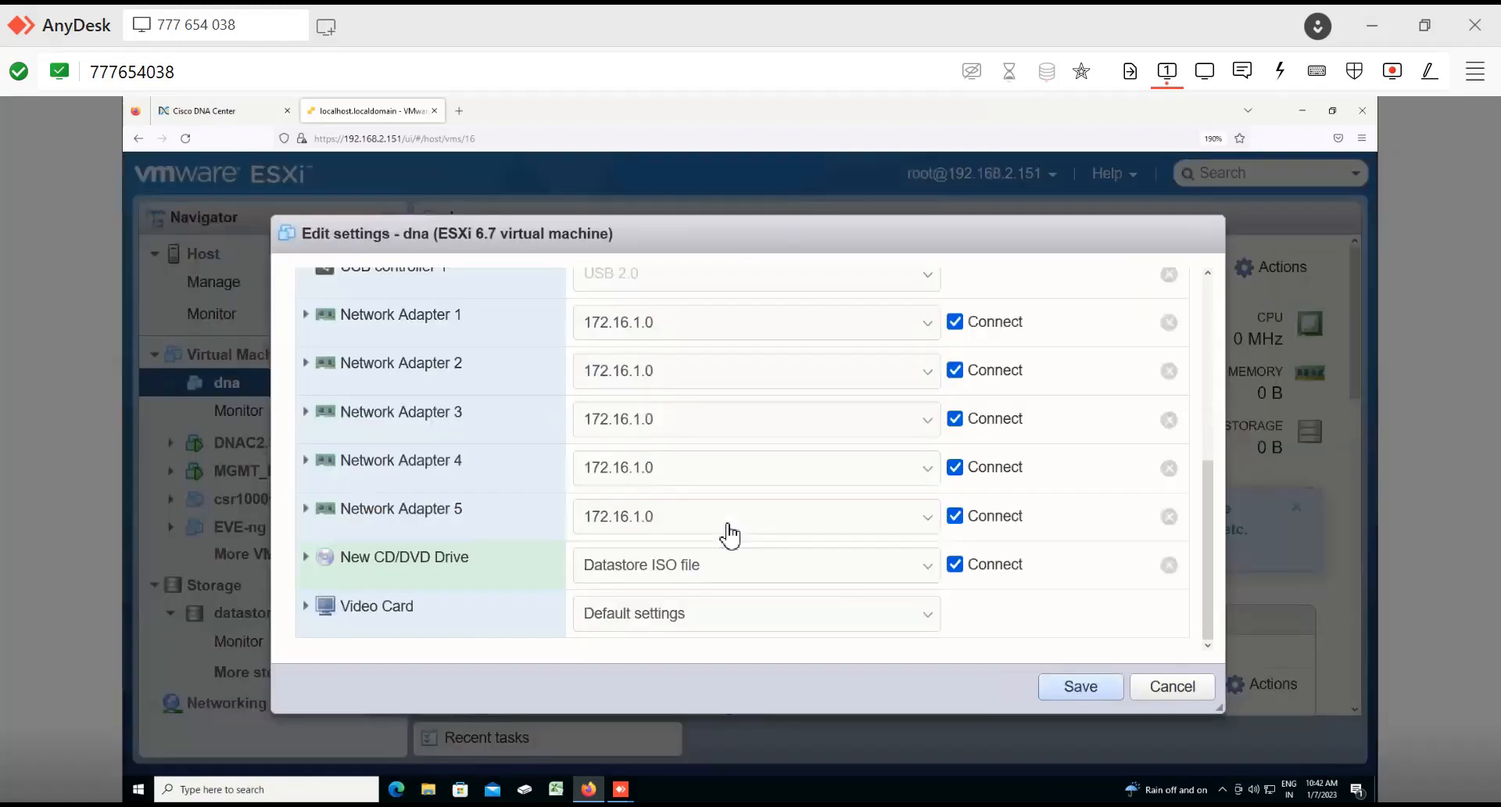
{"action": "left_click", "coordinate": [1078, 687]}
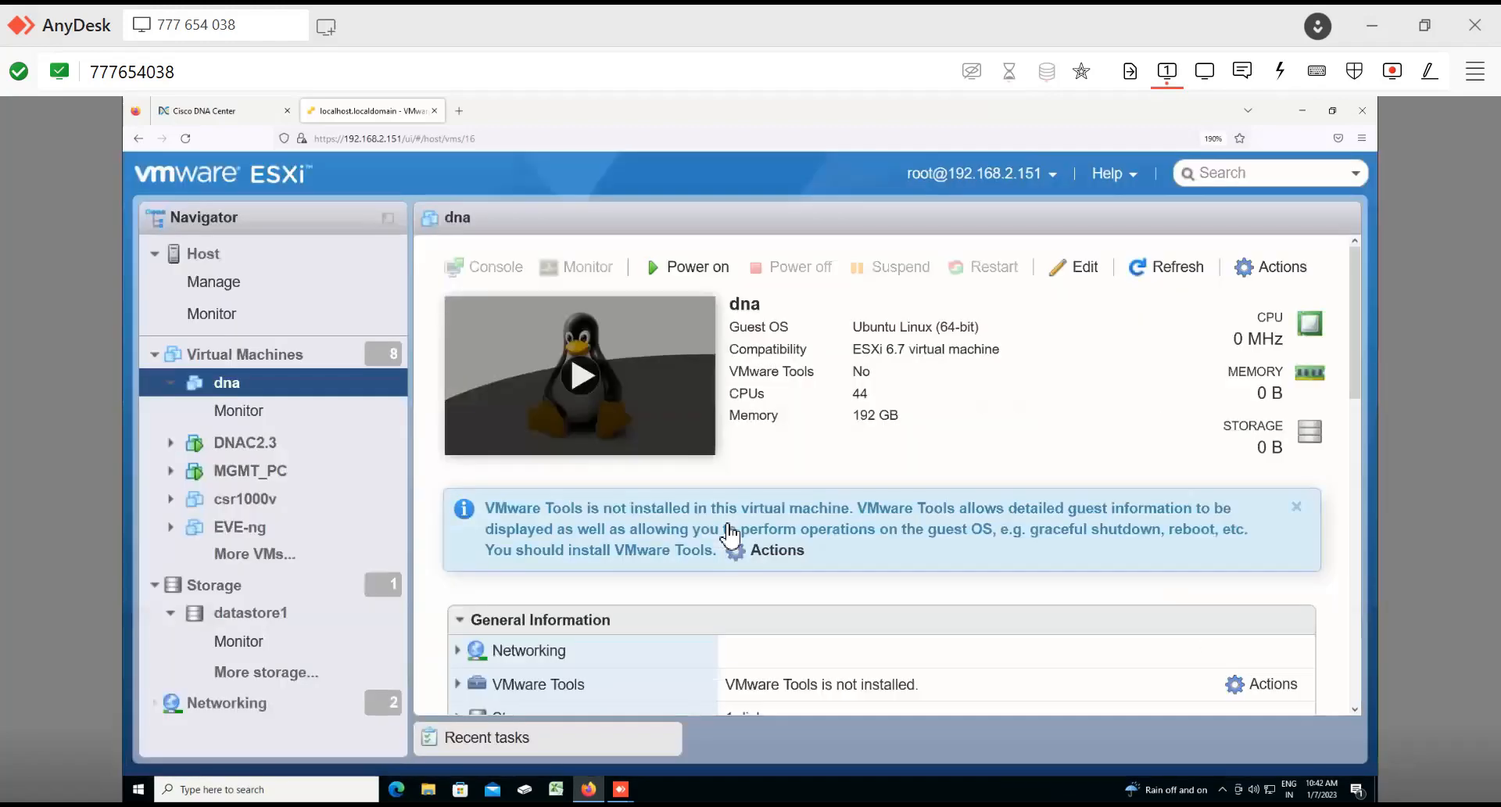
Step: Power on the dna virtual machine
{"action": "scroll", "coordinate": [730, 535], "scroll_direction": "down", "scroll_amount": 8}
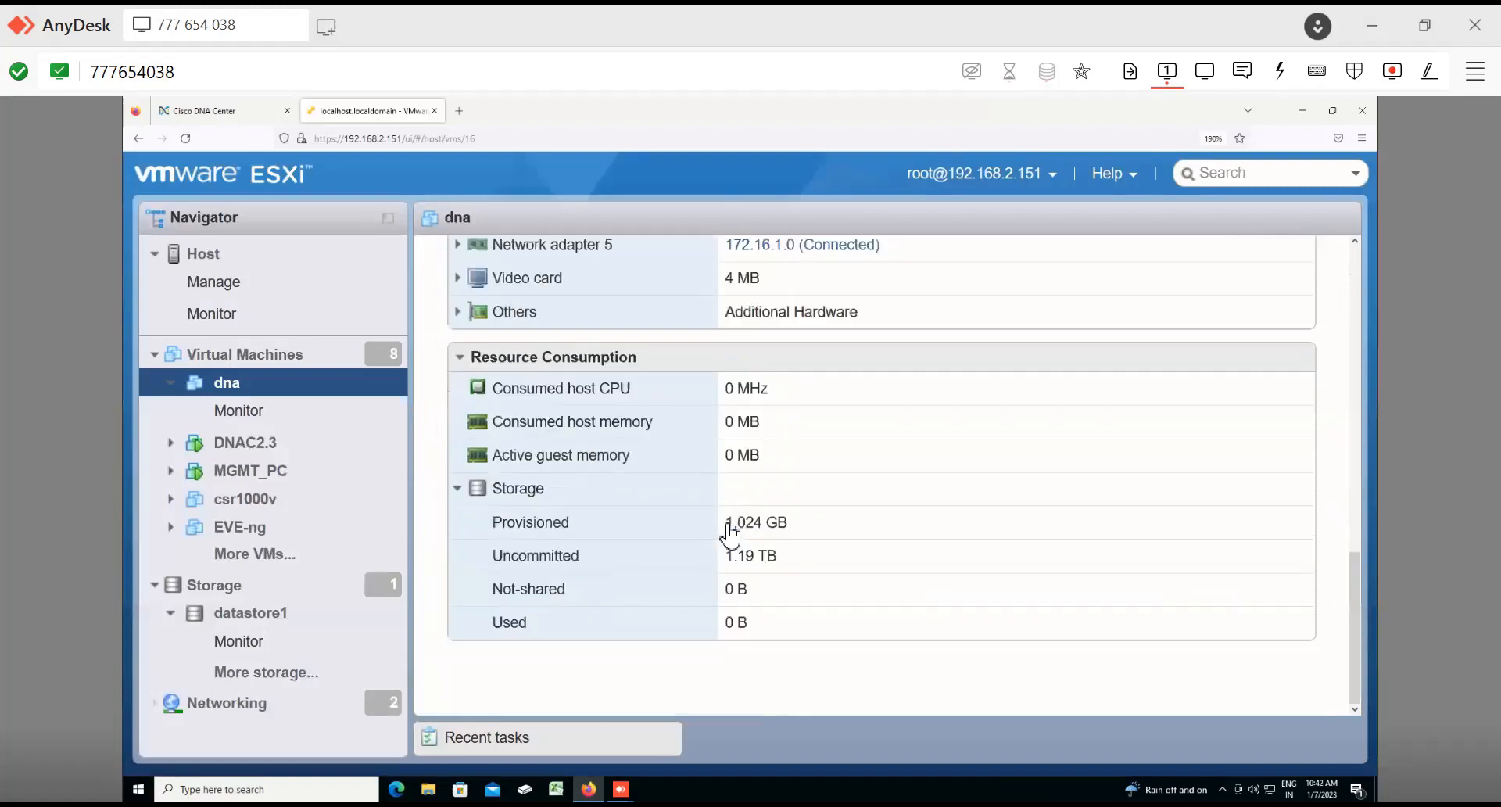
{"action": "scroll", "coordinate": [730, 536], "scroll_direction": "up", "scroll_amount": 8}
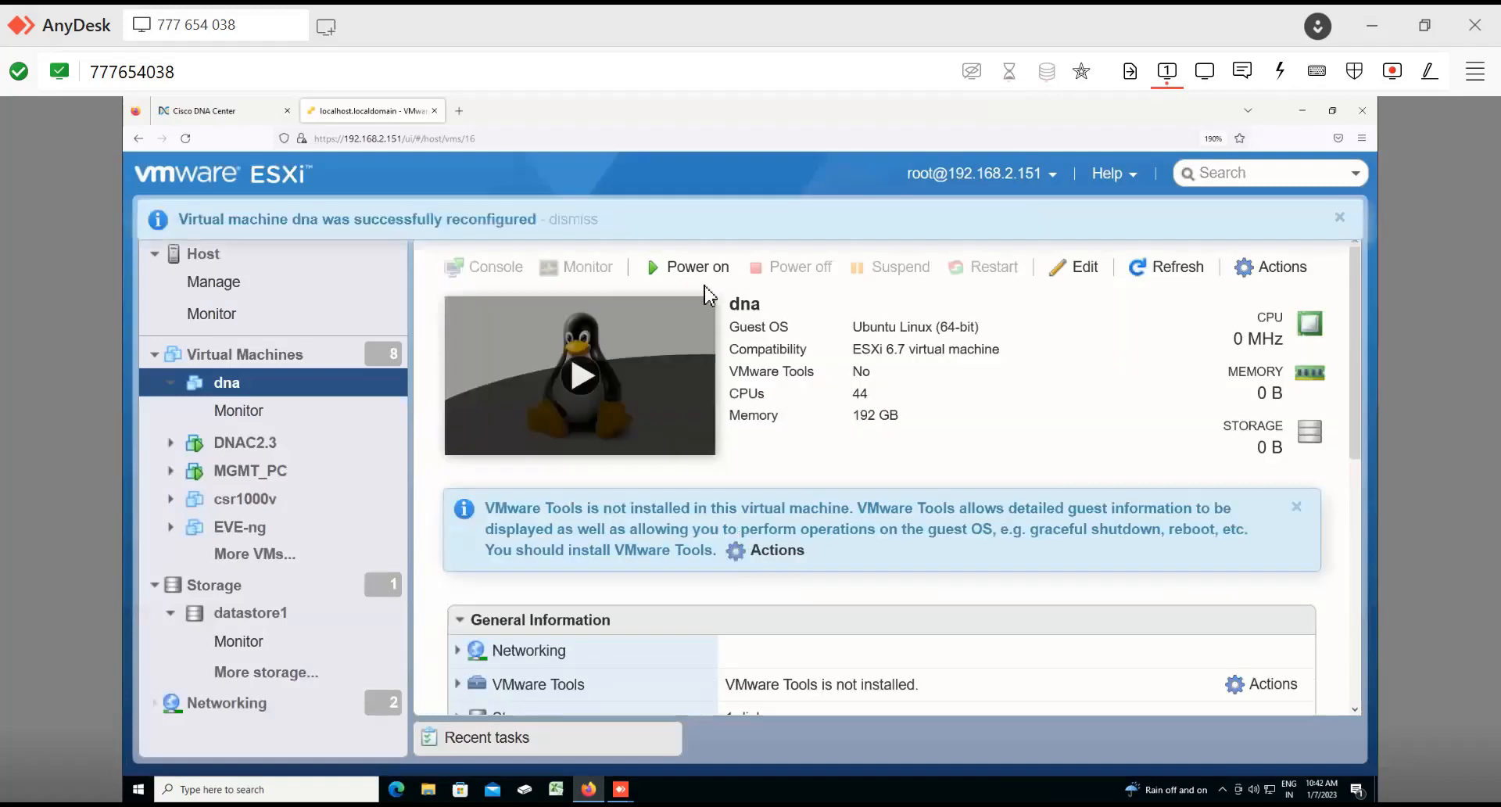
{"action": "left_click", "coordinate": [703, 278]}
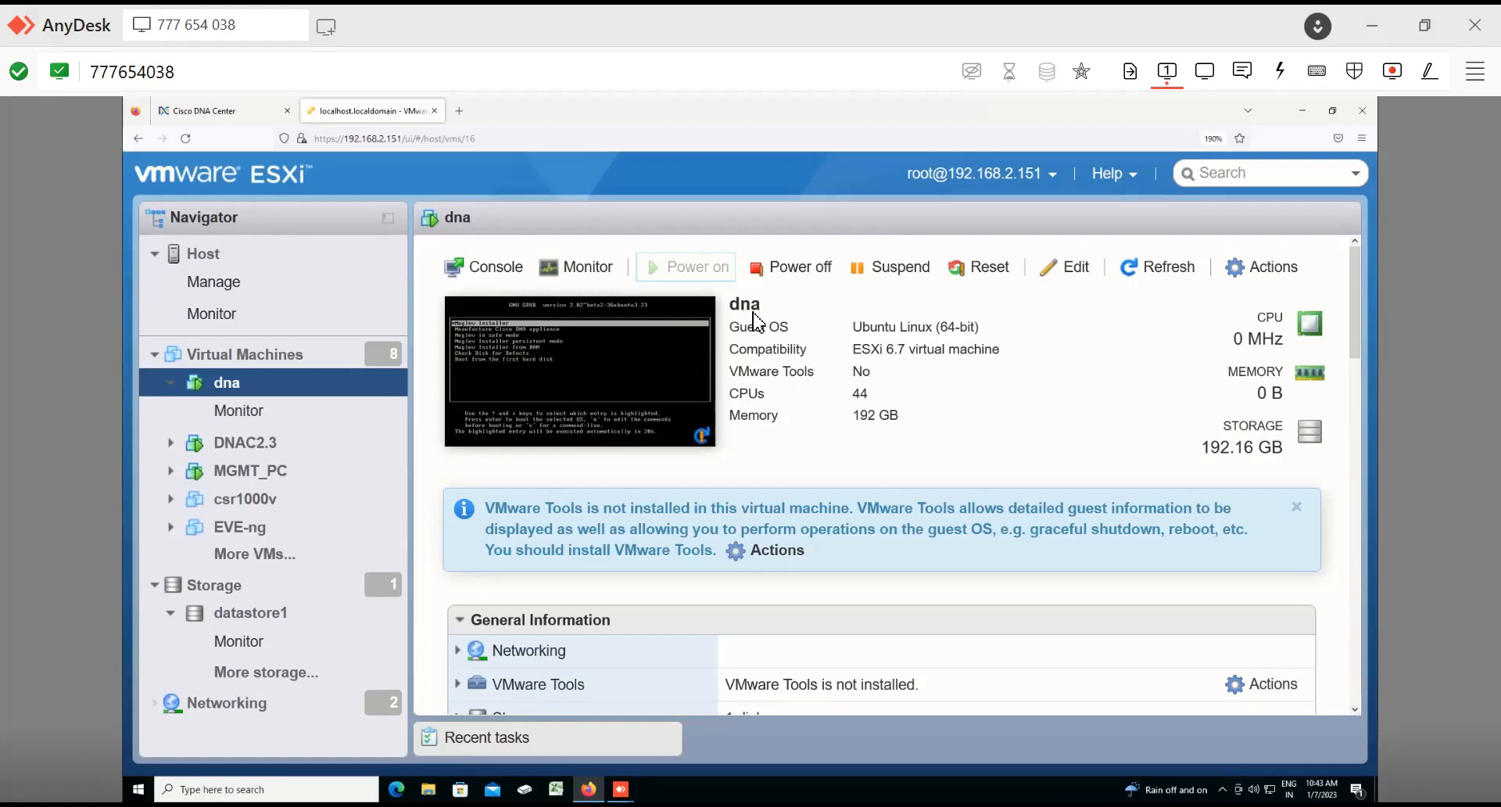
Step: Open the dna virtual machine's console to watch it boot
{"action": "left_click", "coordinate": [593, 391]}
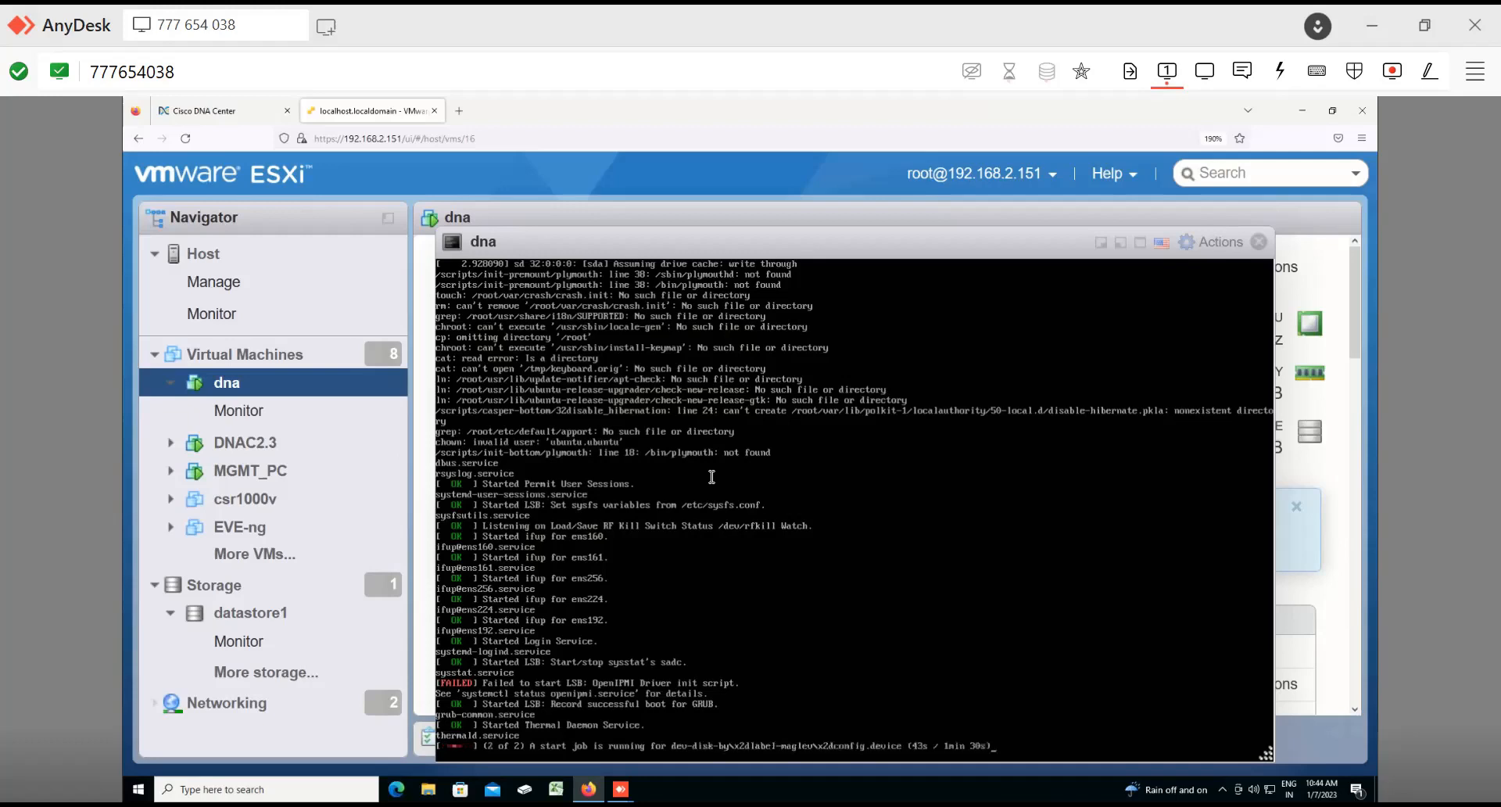
{"action": "key", "text": "ctrl+plus"}
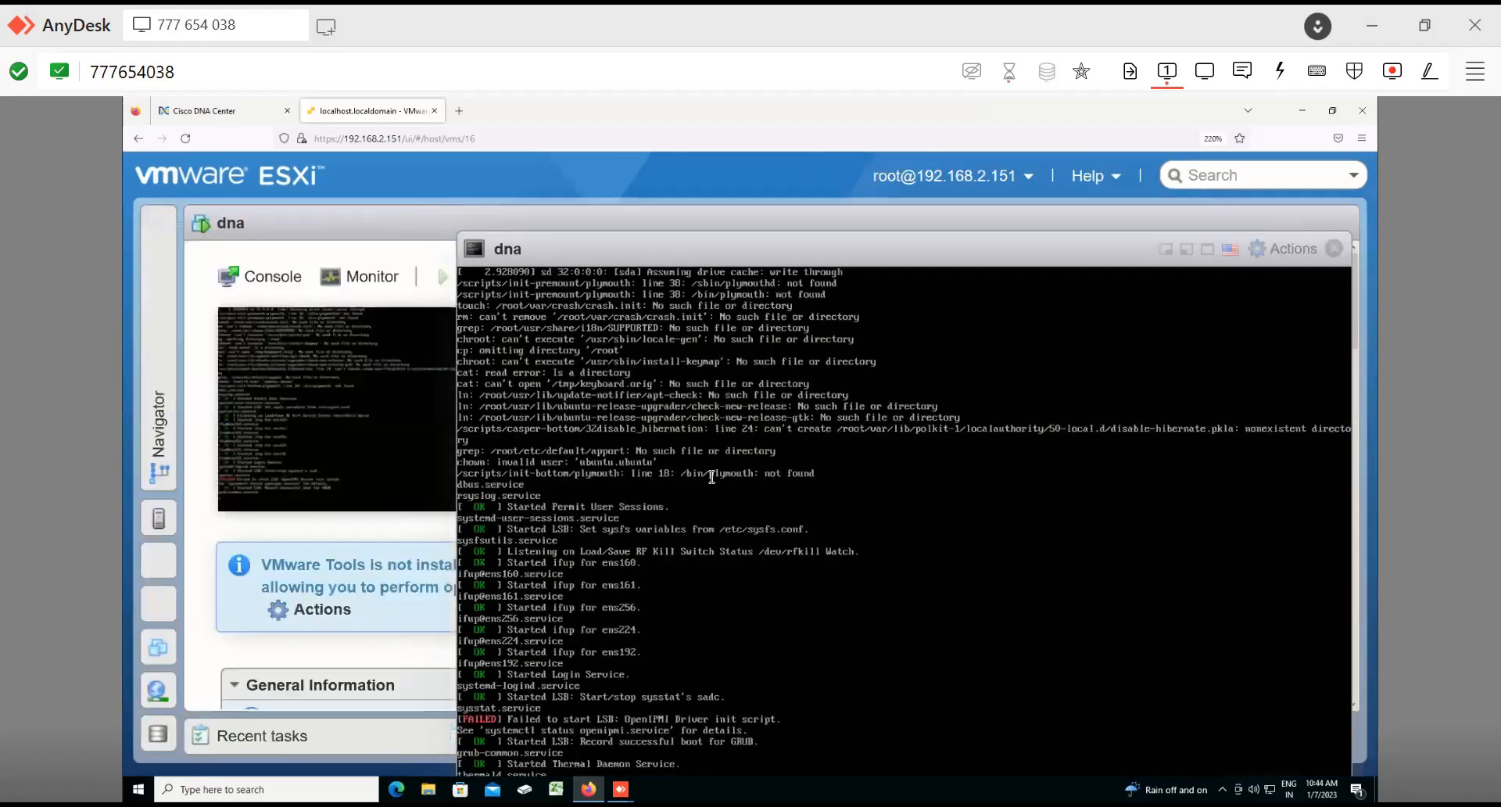
{"action": "key", "text": "ctrl+plus"}
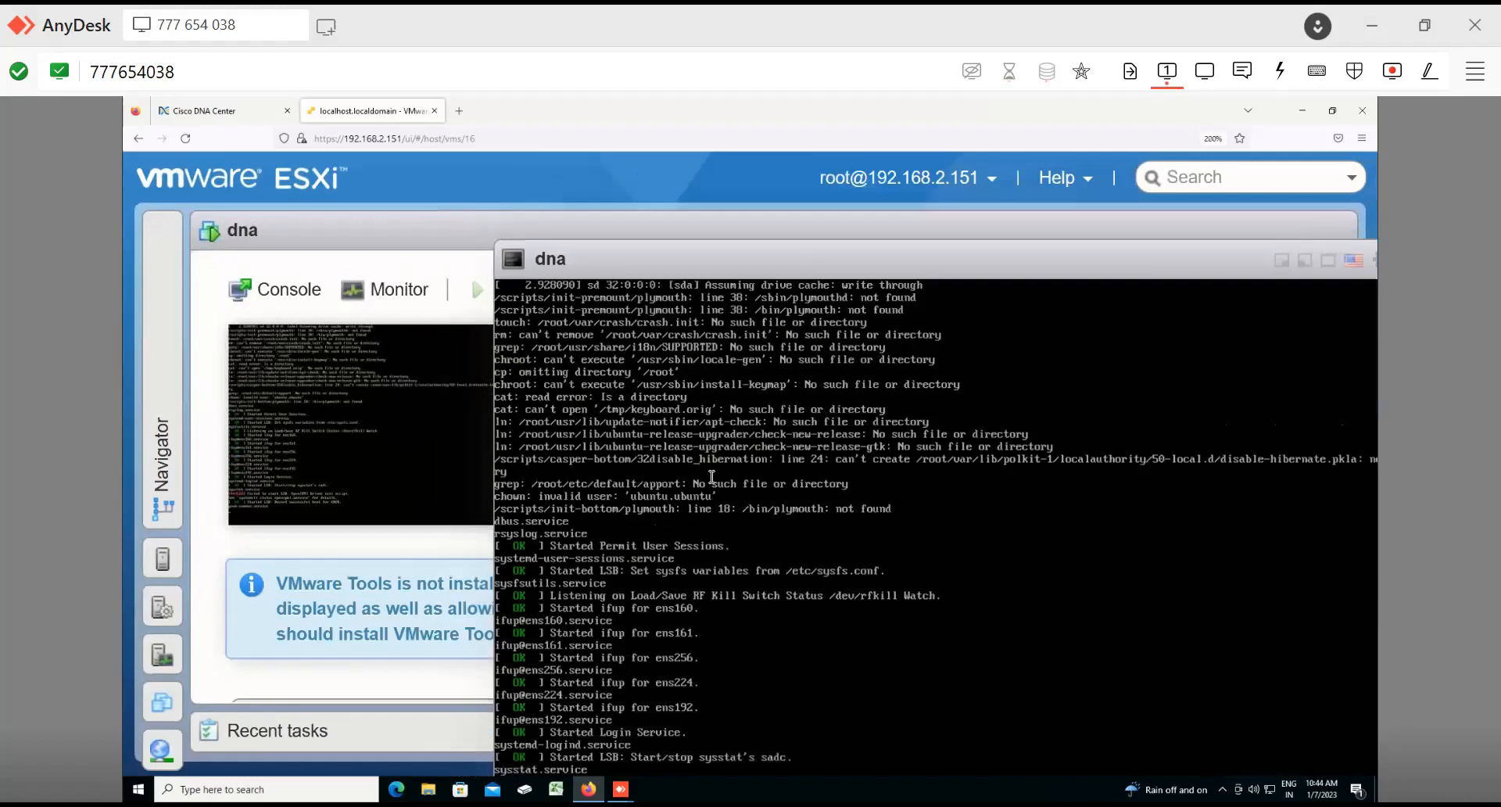
{"action": "key", "text": "ctrl+minus"}
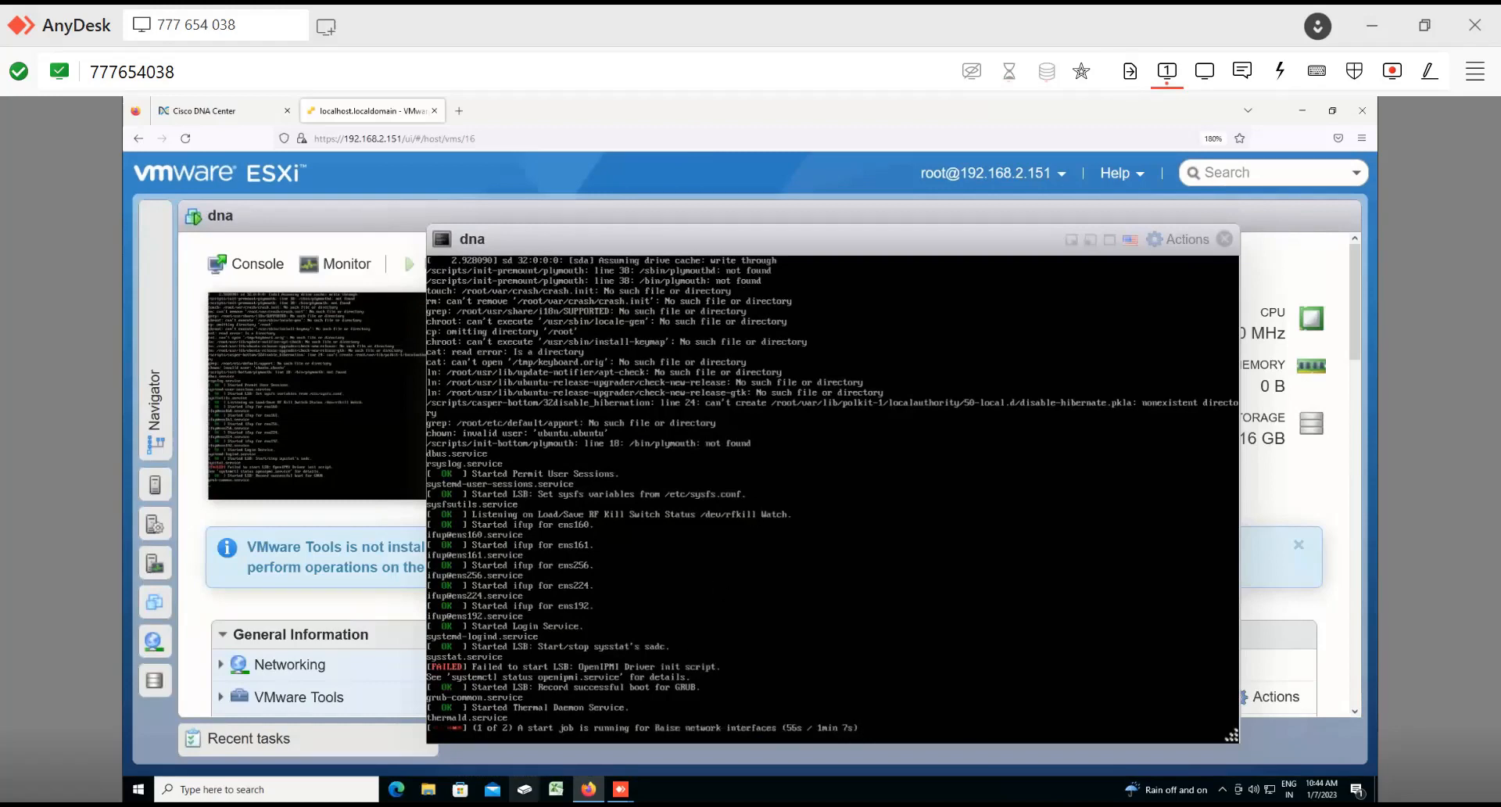
Step: Switch to the Paint diagram of appliance interfaces and back to the console
{"action": "key", "text": "alt+Tab"}
{"action": "scroll", "coordinate": [700, 323], "scroll_direction": "up", "scroll_amount": 3}
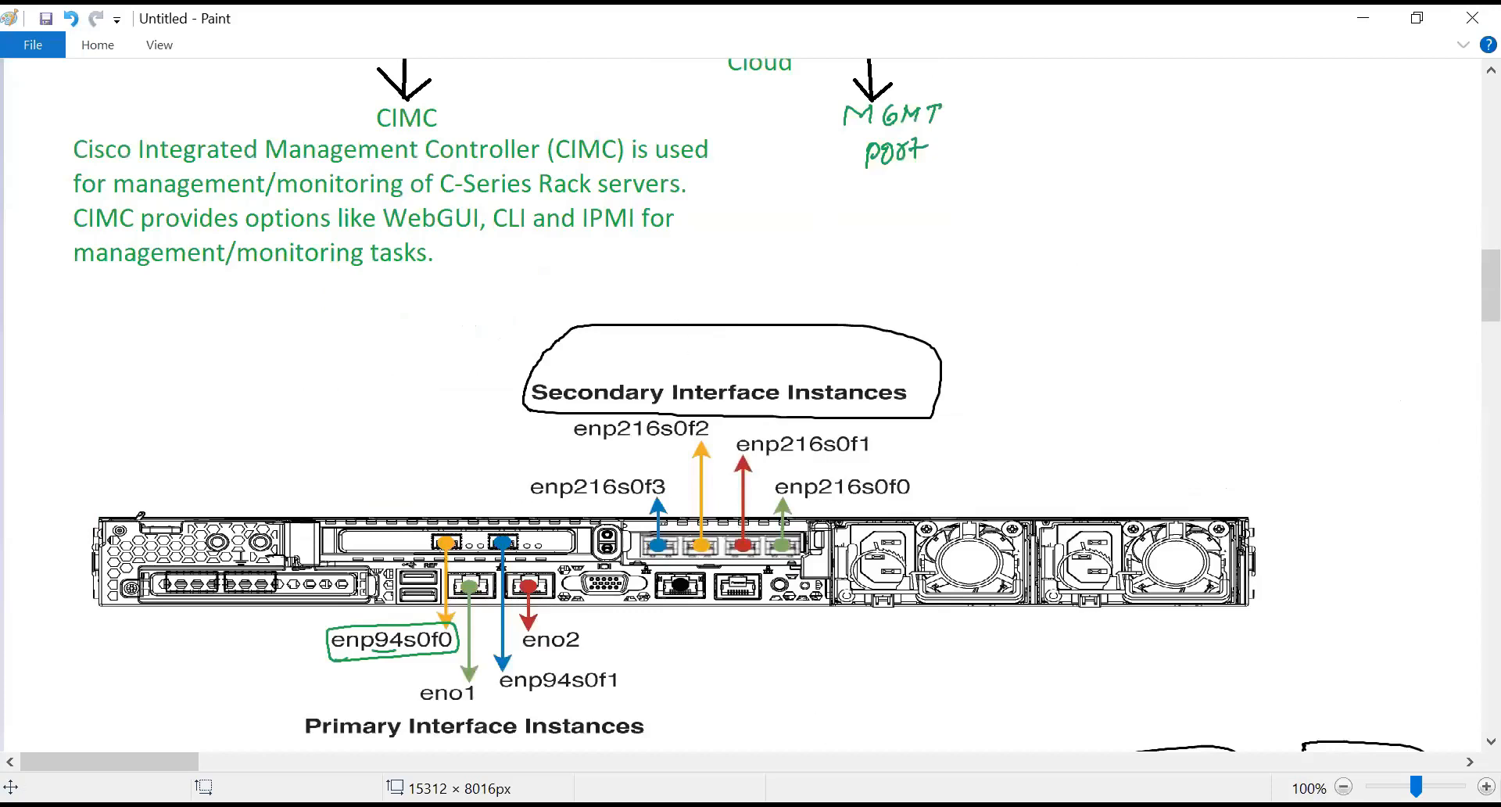
{"action": "key", "text": "alt+Tab"}
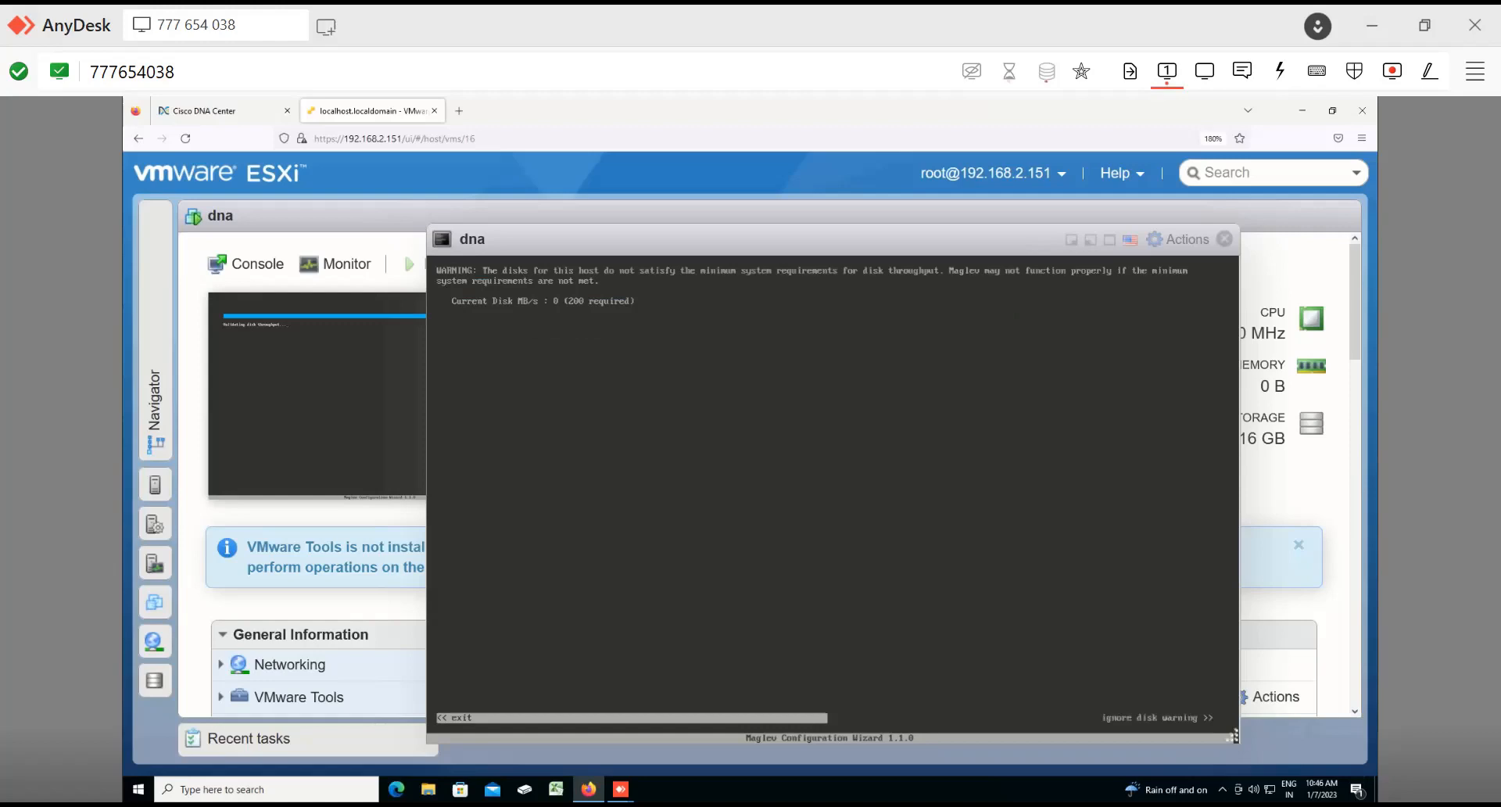
Step: Ignore the disk throughput warning and choose to start a Cisco DNA Center cluster in the Maglev wizard
{"action": "key", "text": "Right"}
{"action": "key", "text": "Return"}
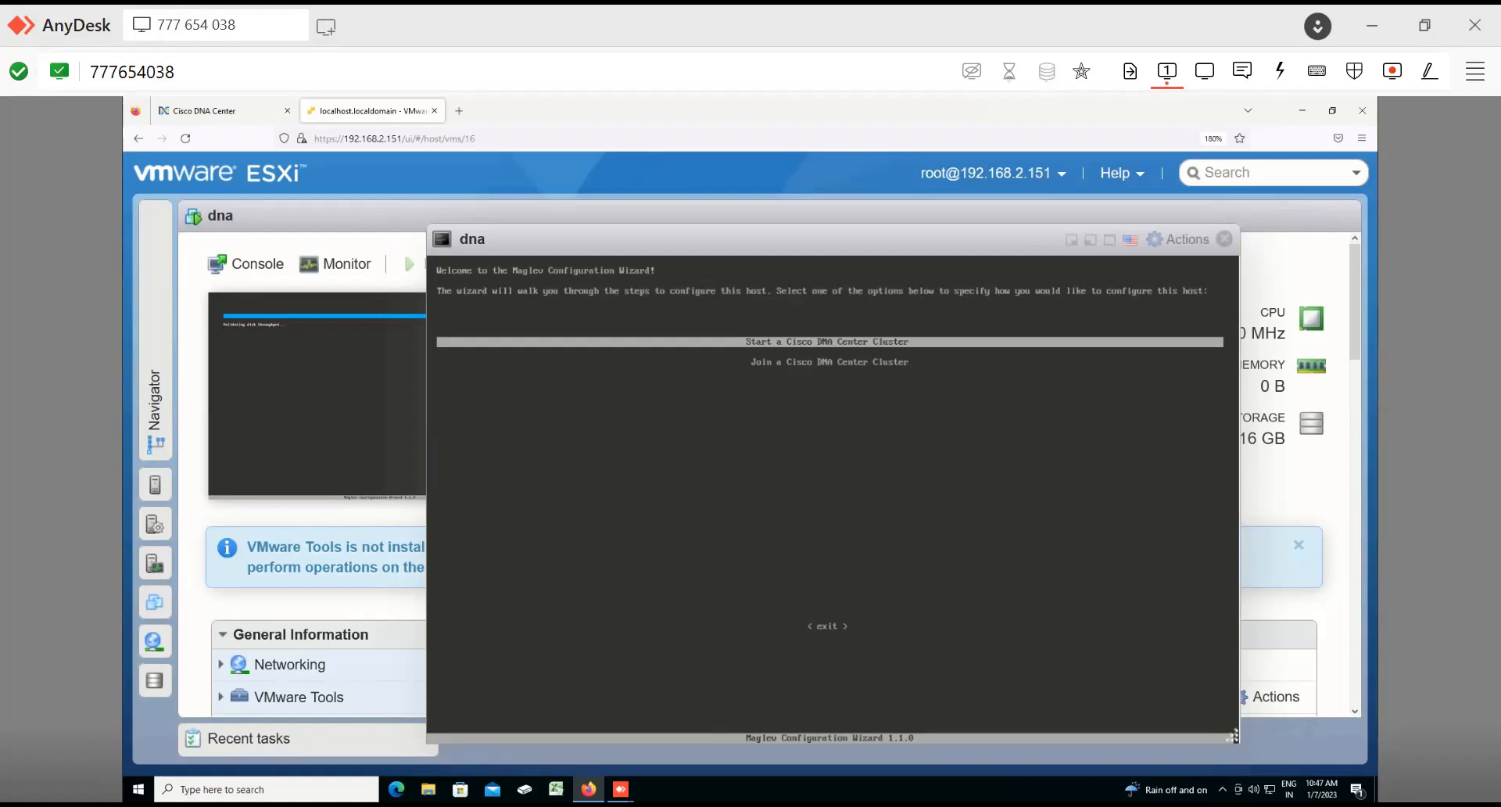
{"action": "key", "text": "Down"}
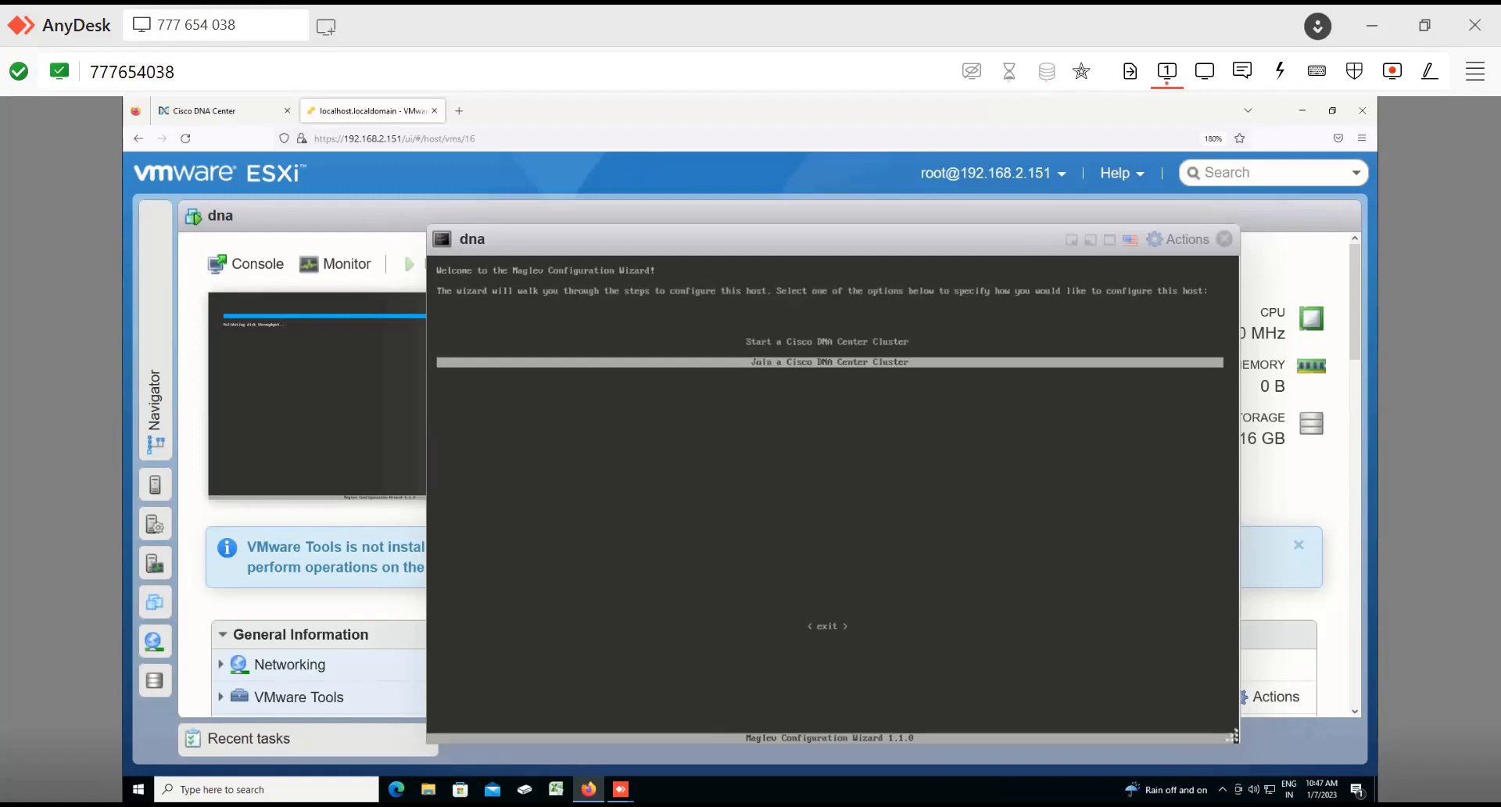
{"action": "key", "text": "Up"}
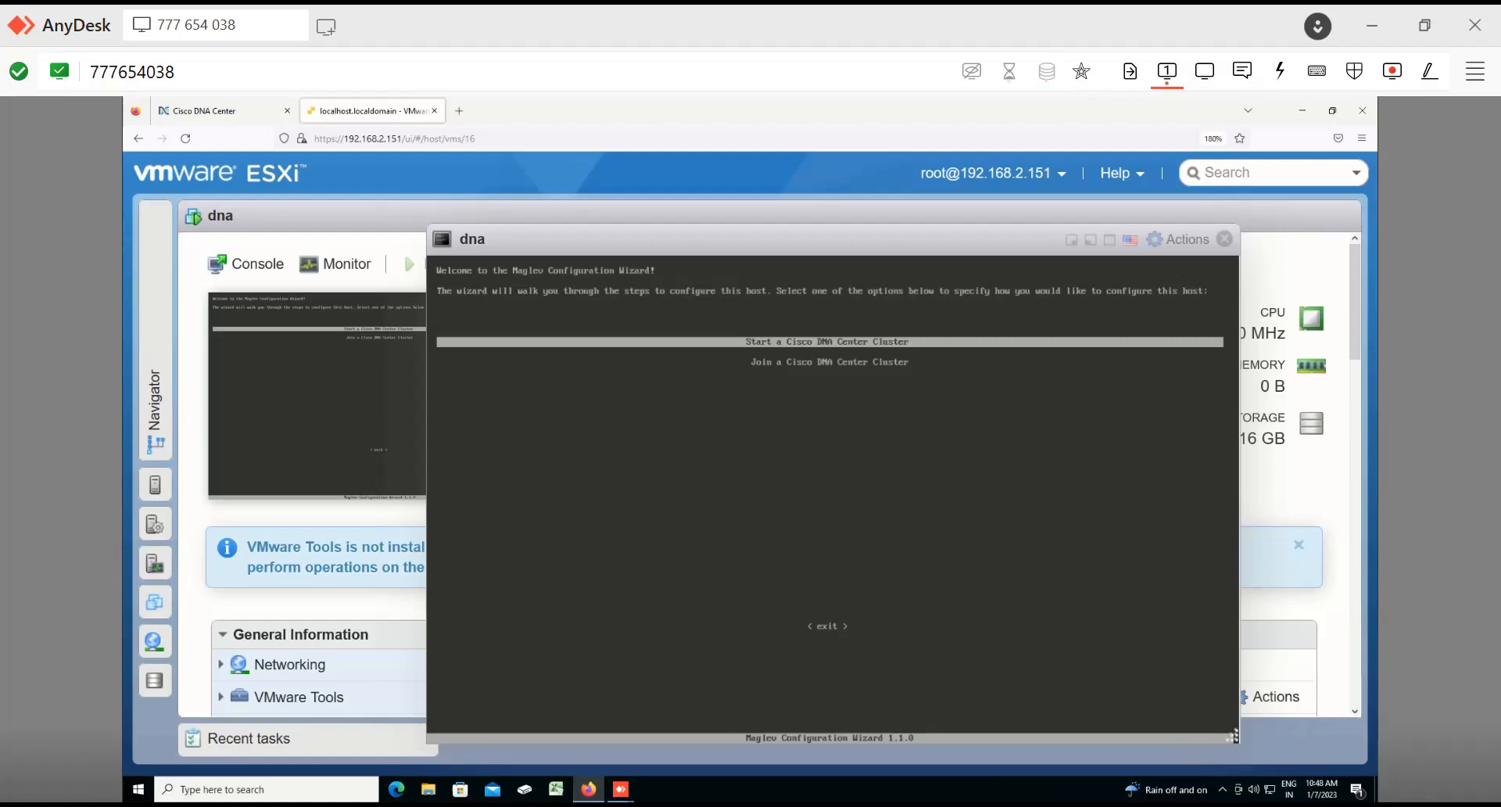
{"action": "key", "text": "Return"}
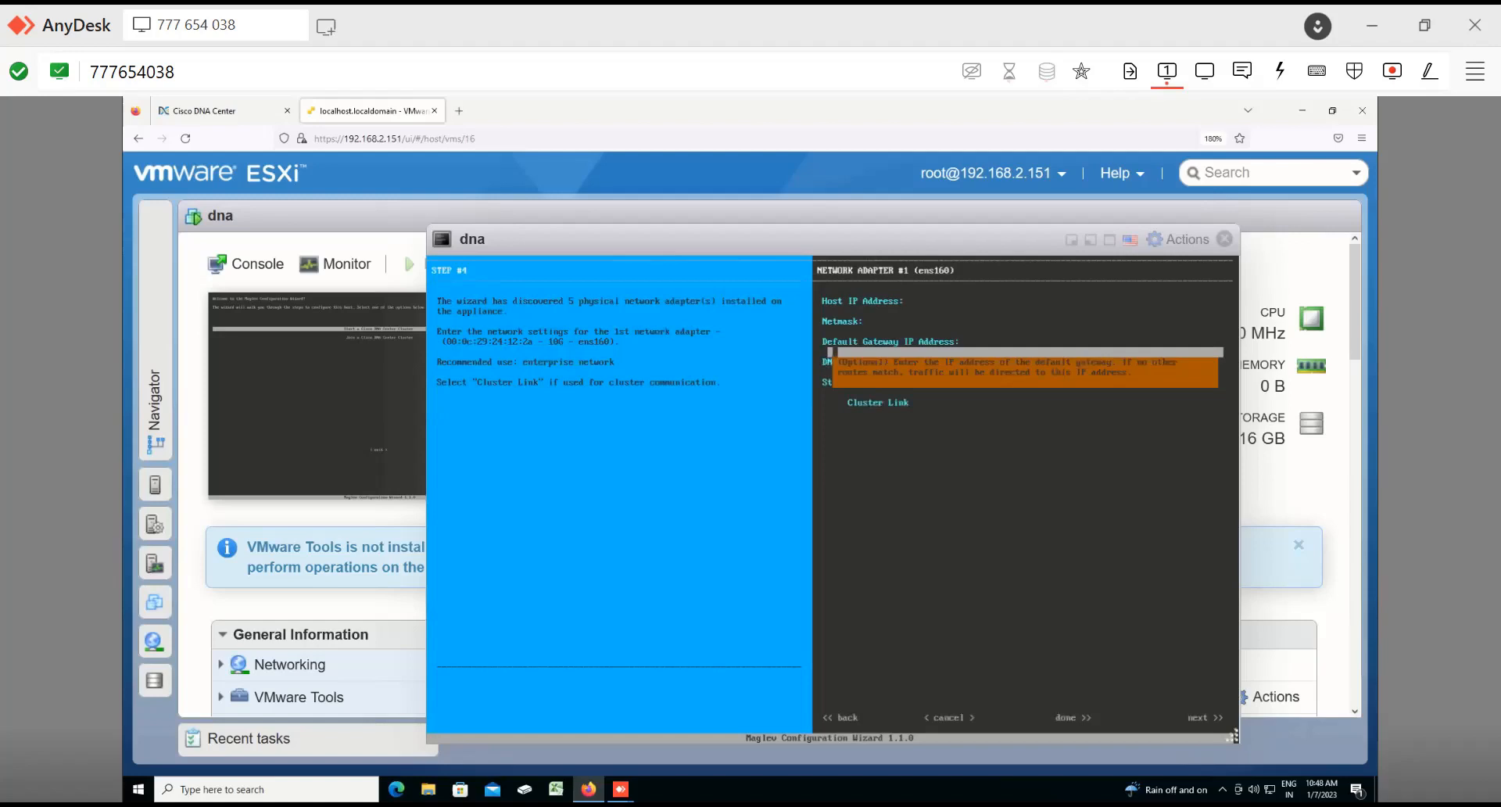
Step: Step through the fields of network adapter #1 in the Maglev configuration wizard
{"action": "key", "text": "Up"}
{"action": "key", "text": "Tab"}
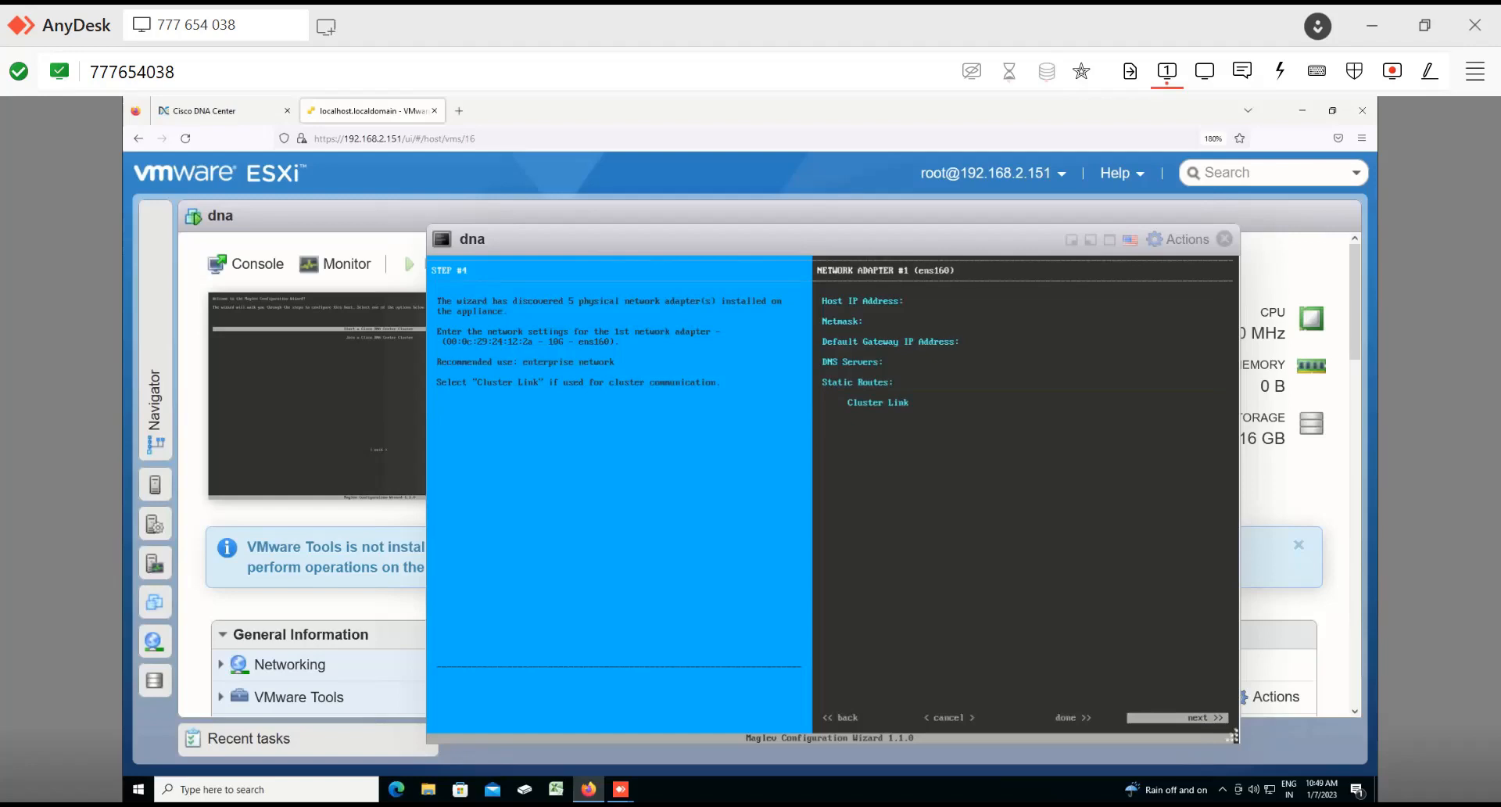
{"action": "key", "text": "Tab"}
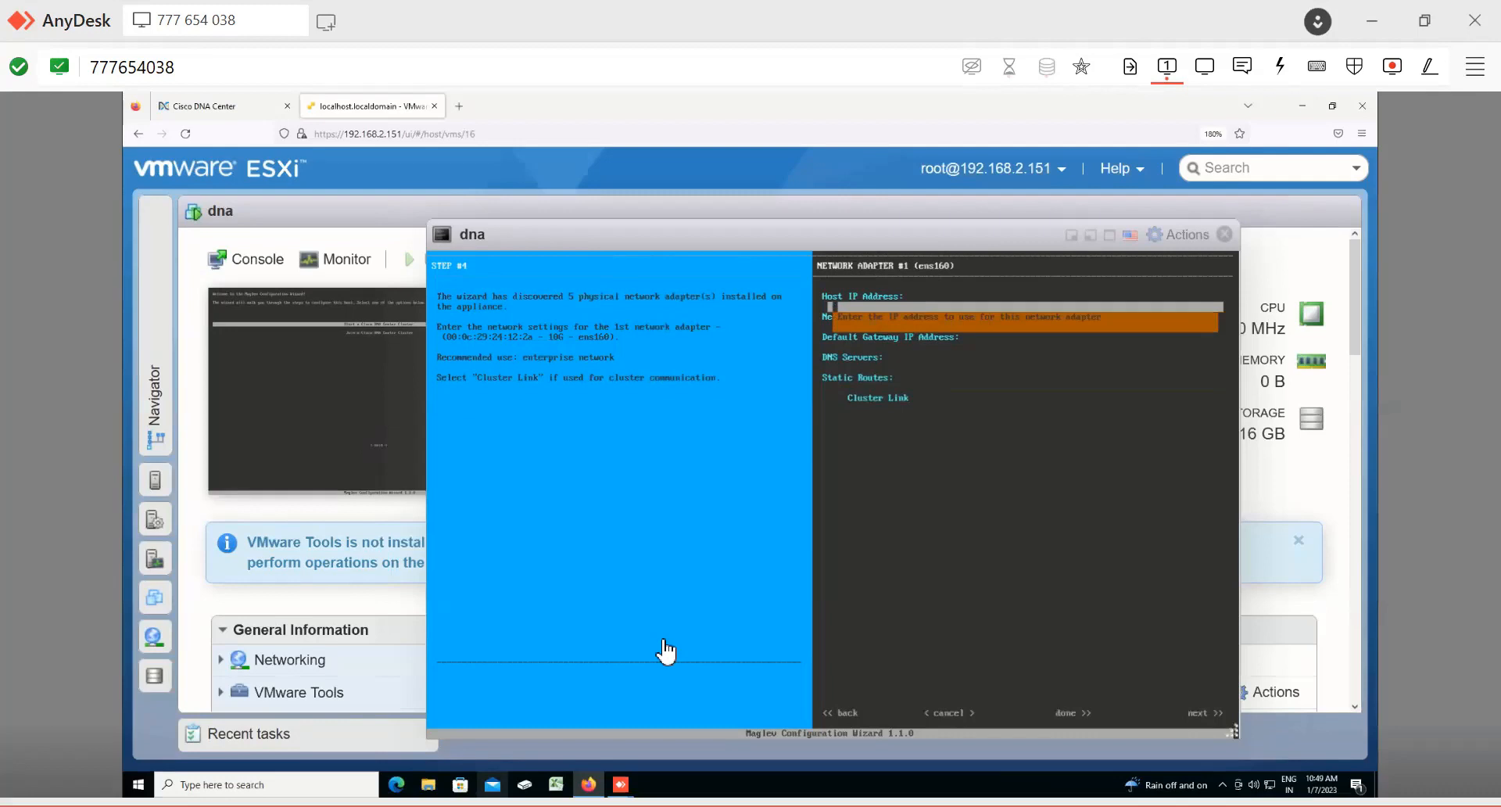
{"action": "key", "text": "Tab"}
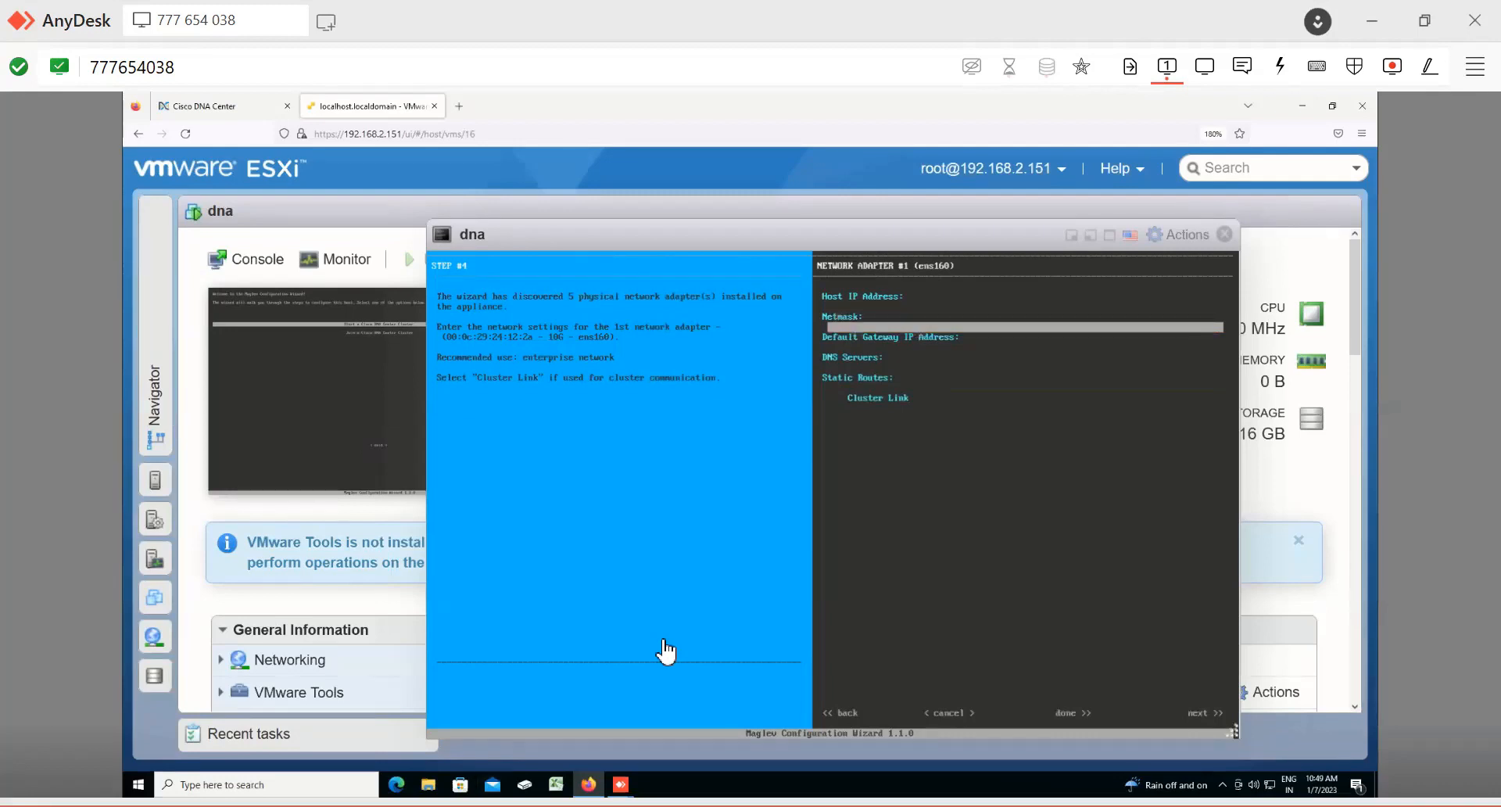
{"action": "key", "text": "Tab"}
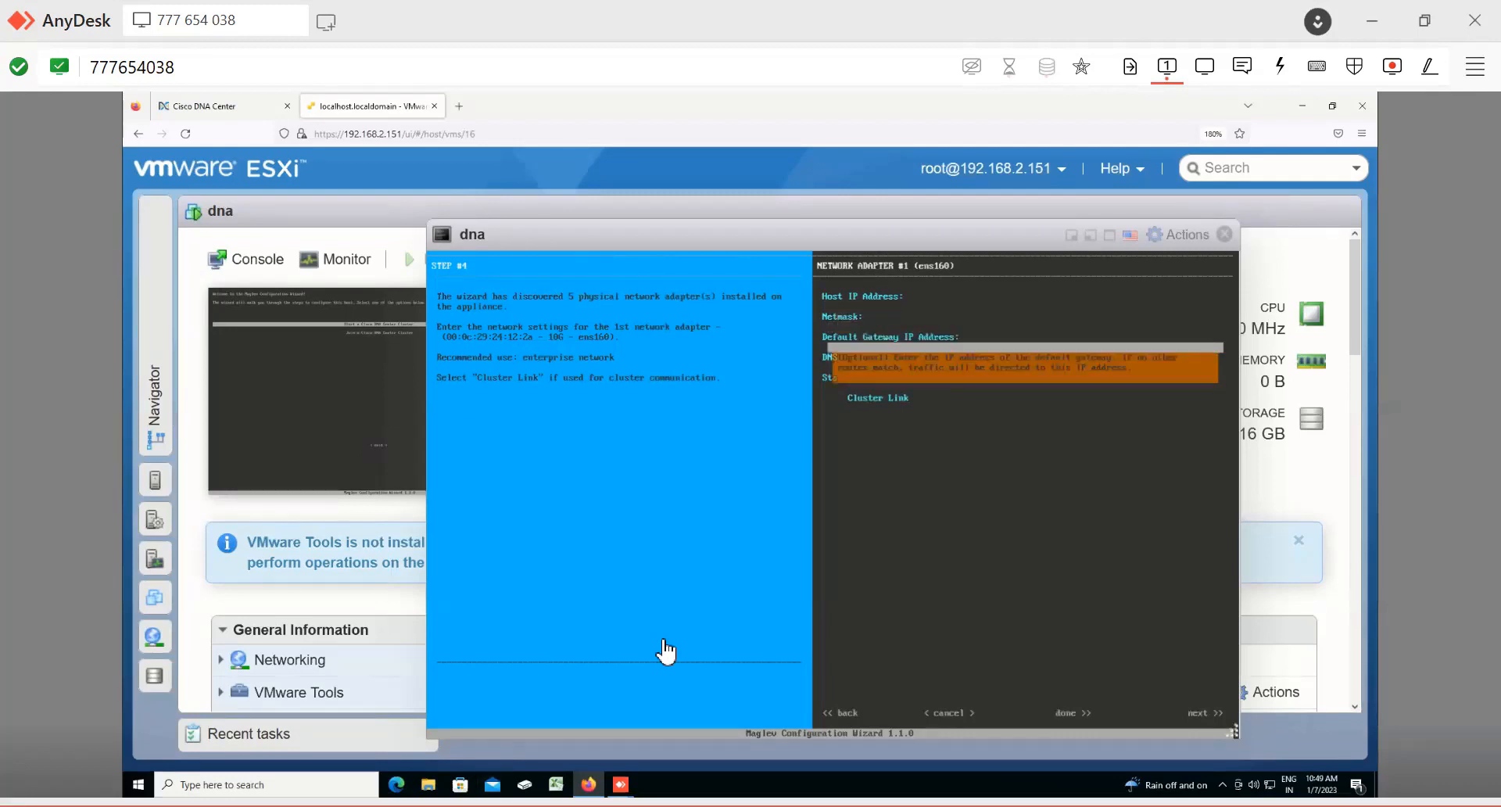
{"action": "key", "text": "Tab"}
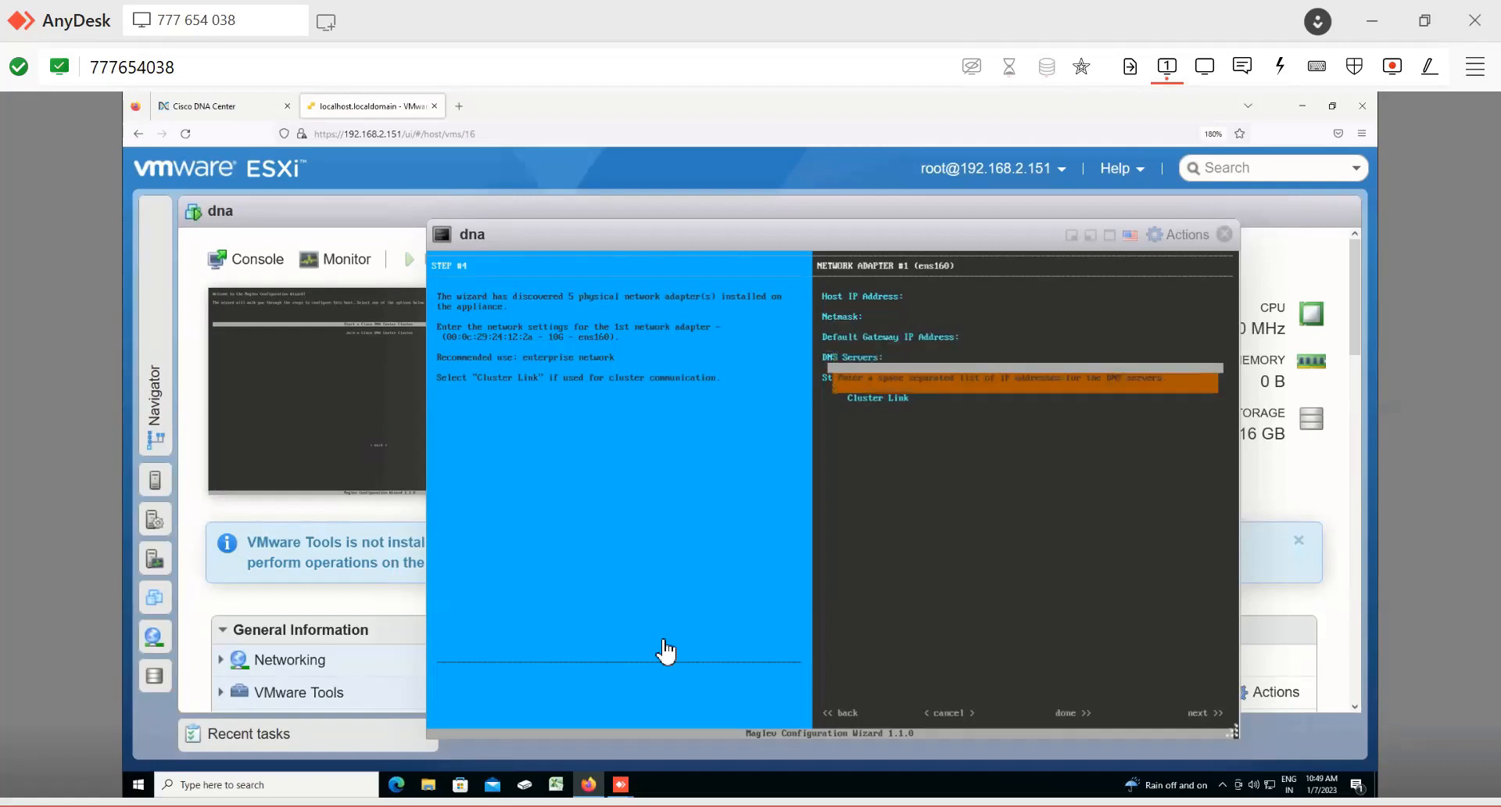
{"action": "key", "text": "Tab"}
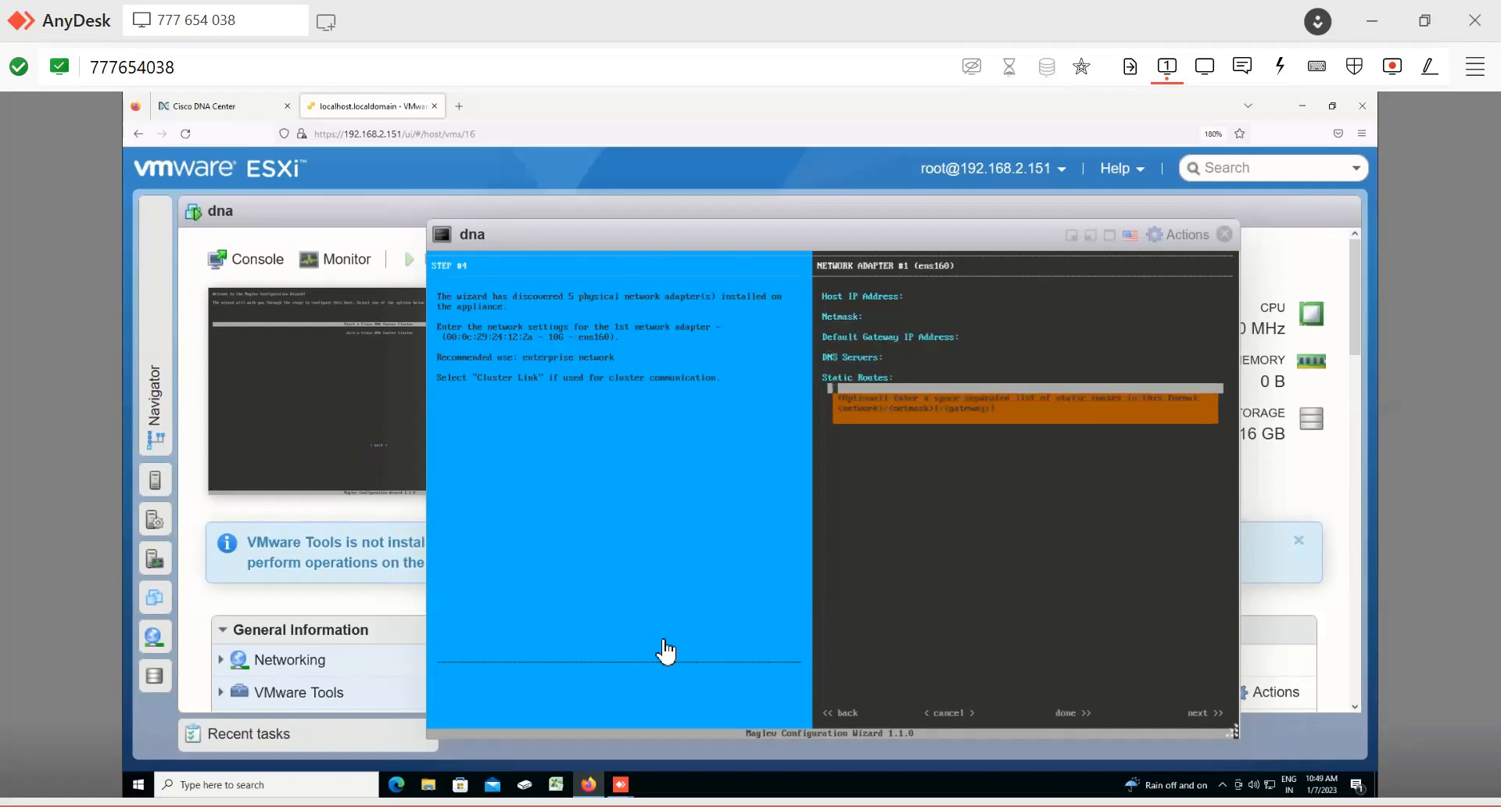
{"action": "key", "text": "Tab"}
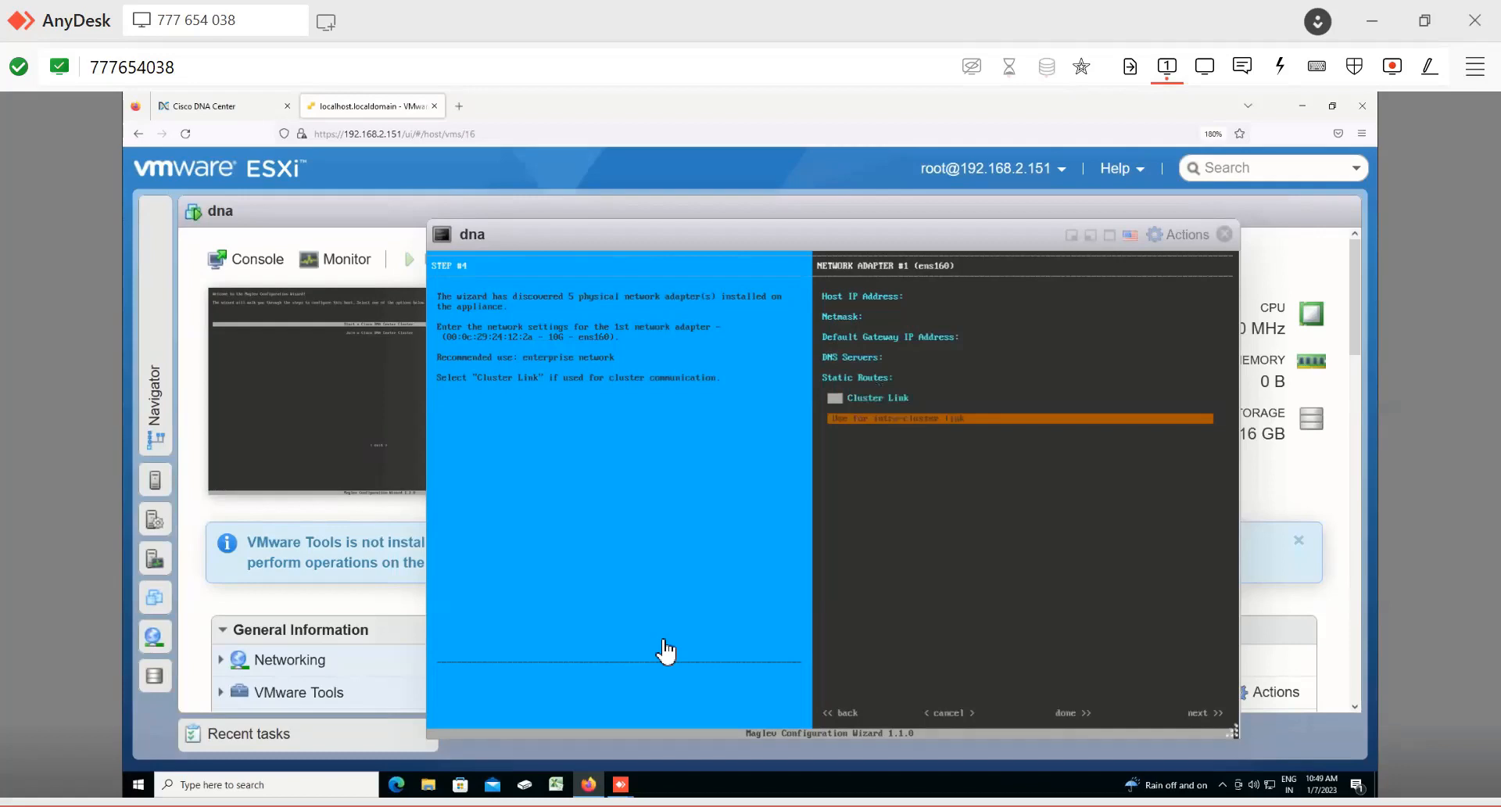
{"action": "key", "text": "Tab"}
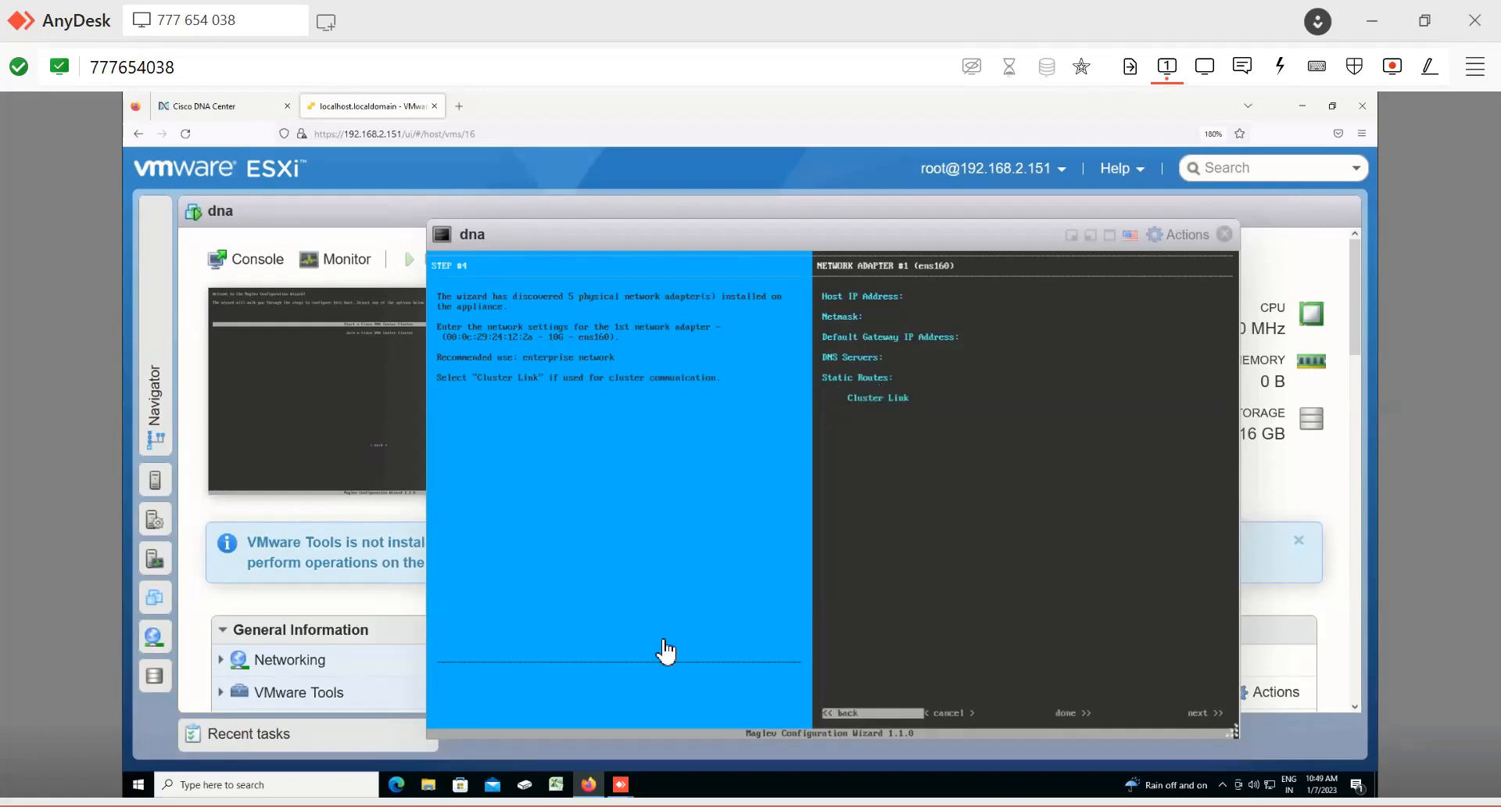
{"action": "key", "text": "Tab"}
{"action": "key", "text": "Tab"}
{"action": "key", "text": "Tab"}
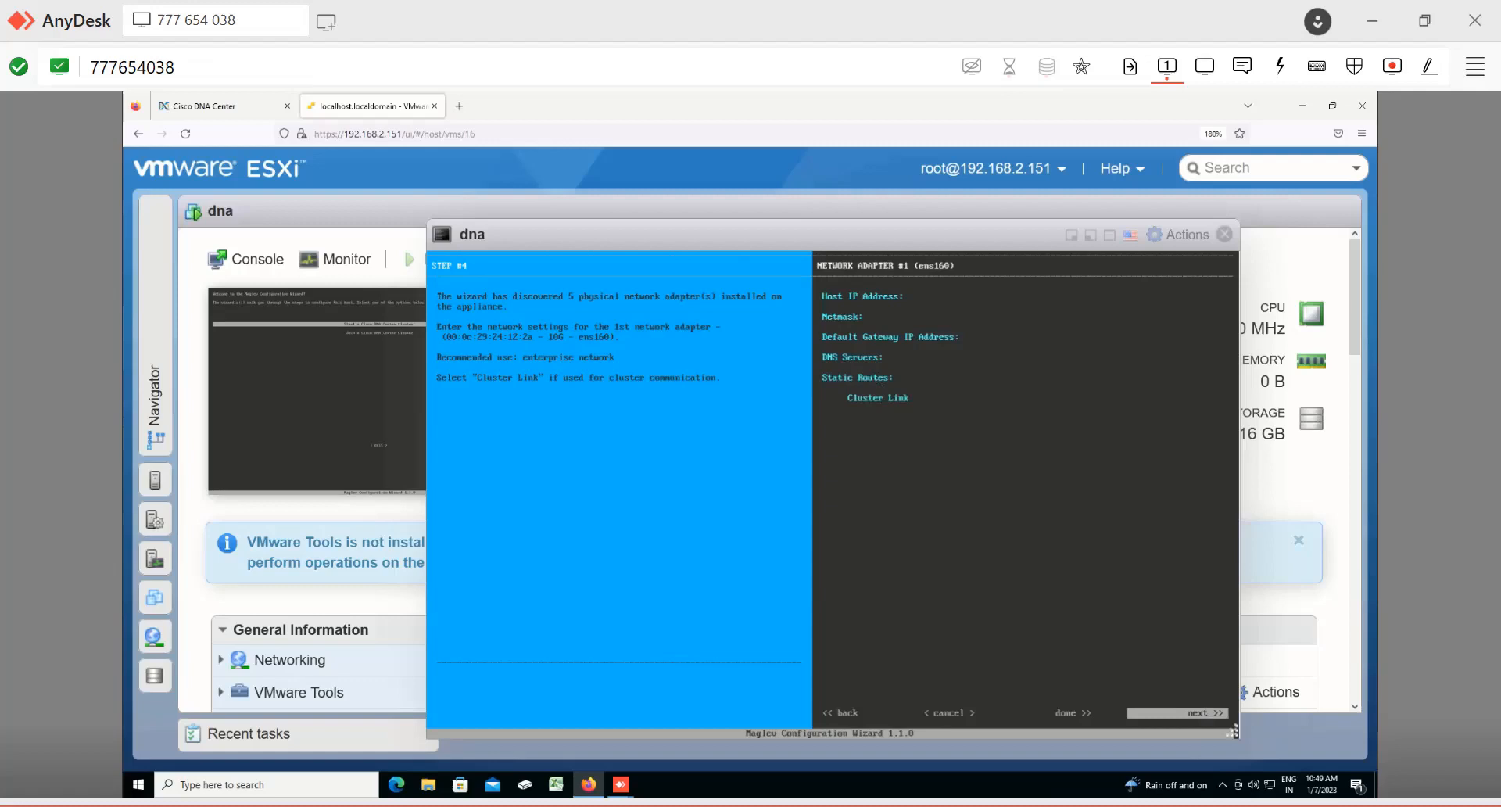
Step: Continue past network adapter #1 to the optional second network adapter's settings
{"action": "key", "text": "ctrl+plus"}
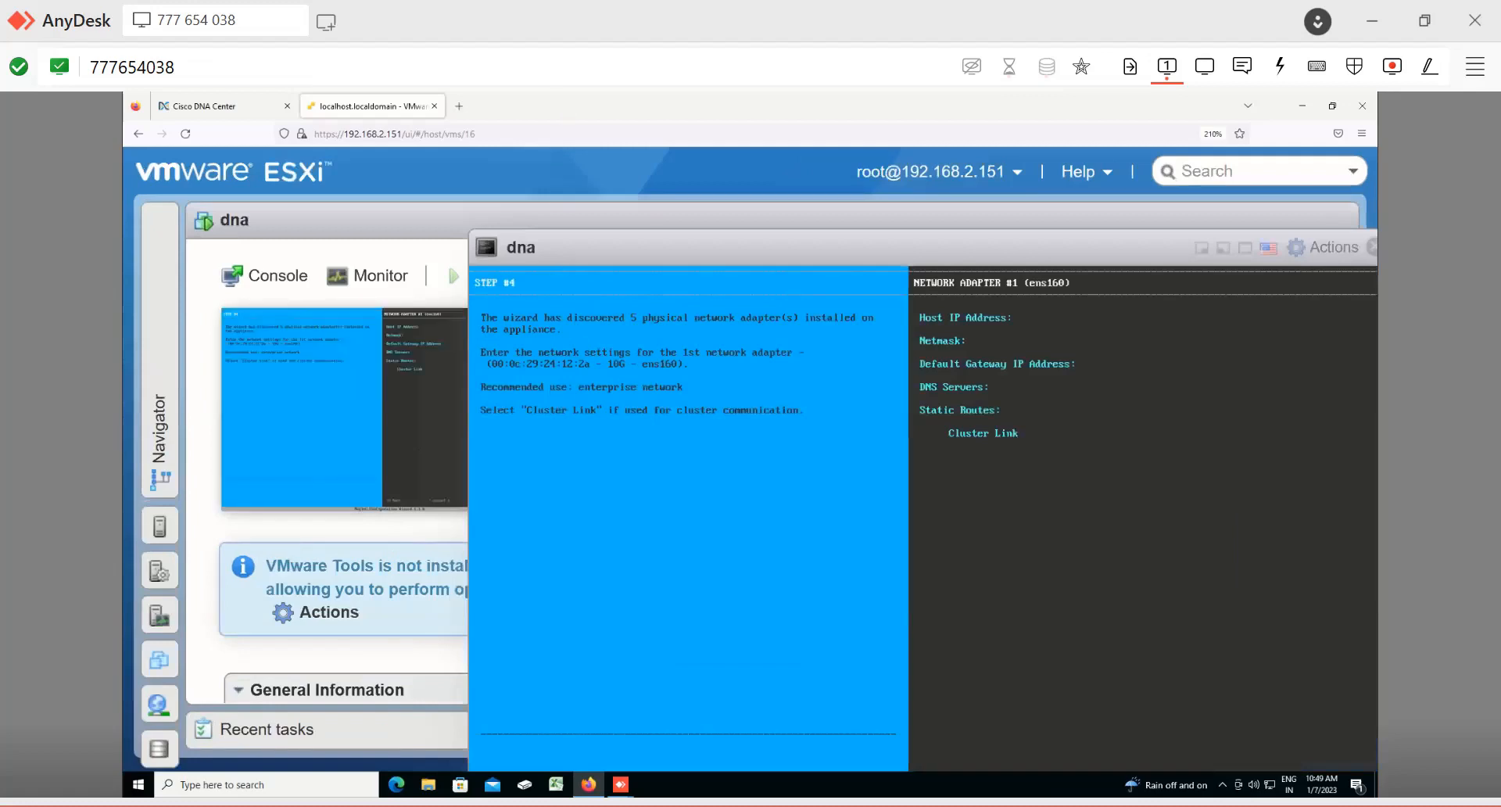
{"action": "key", "text": "Return"}
{"action": "key", "text": "Tab"}
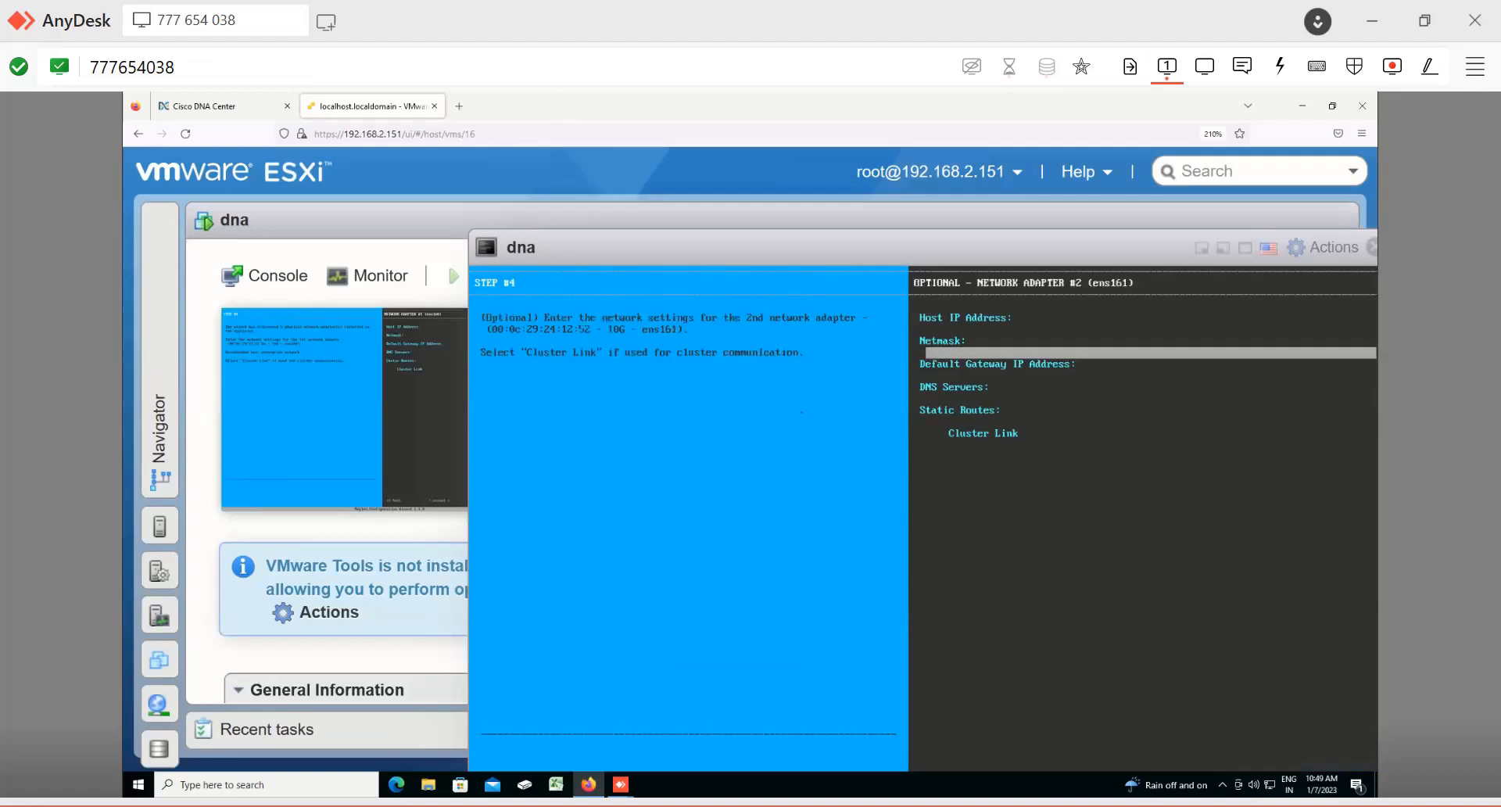
{"action": "key", "text": "ctrl+minus"}
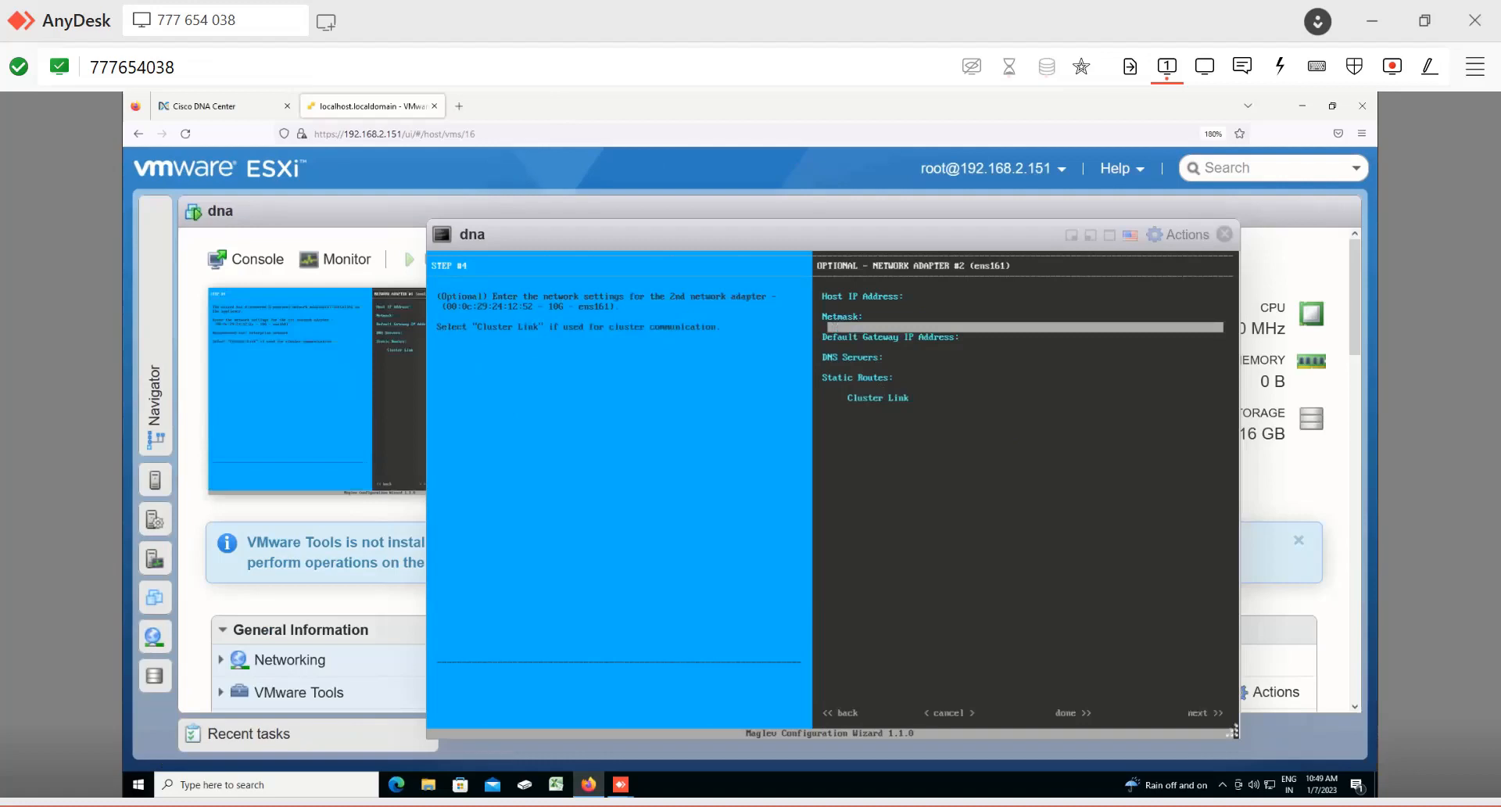
Step: Skip the optional network adapter #2 settings and continue to network adapter #3 in the Maglev wizard
{"action": "key", "text": "Tab"}
{"action": "key", "text": "Tab"}
{"action": "key", "text": "Tab"}
{"action": "key", "text": "Tab"}
{"action": "key", "text": "Tab"}
{"action": "key", "text": "Tab"}
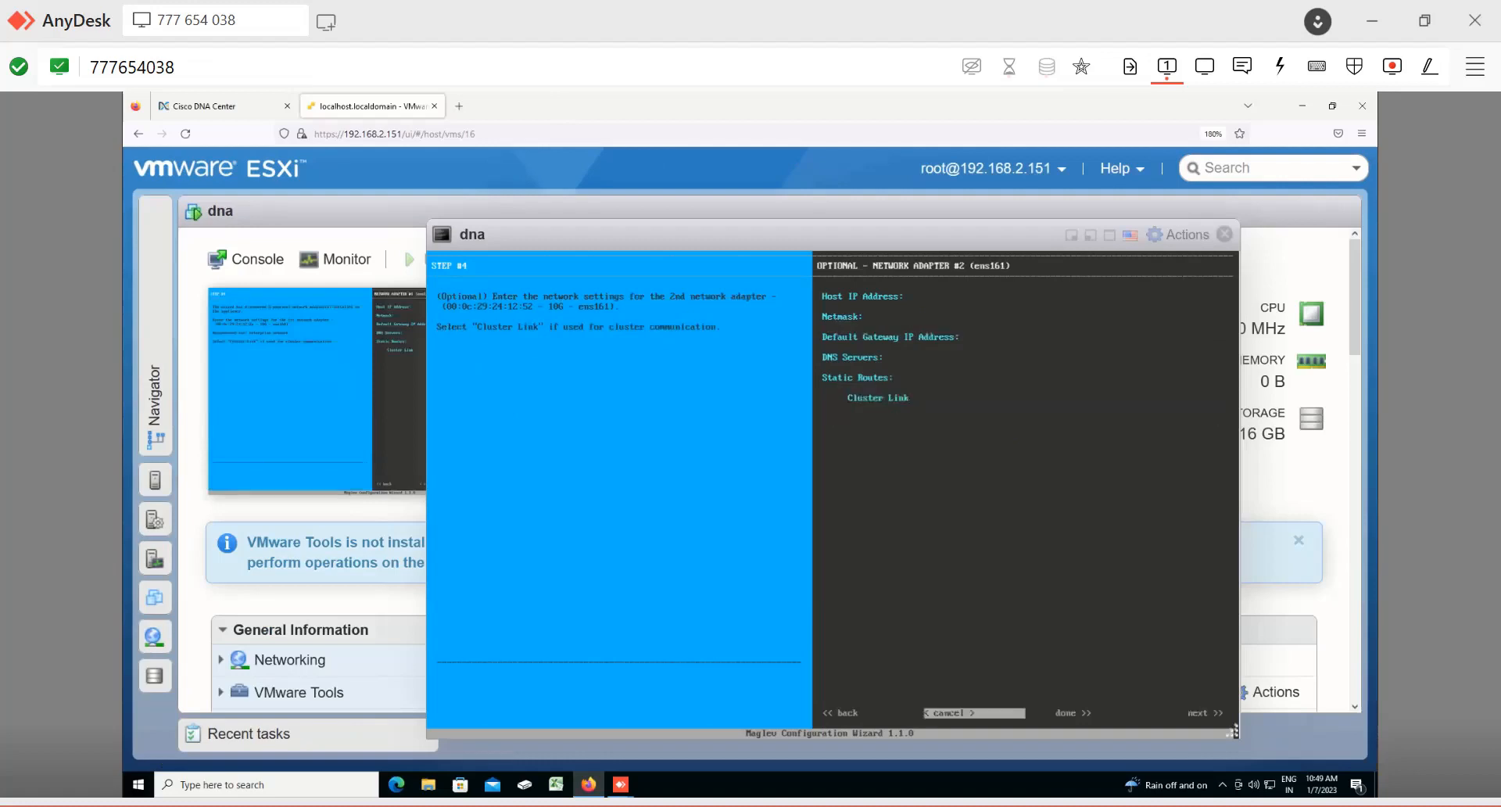
{"action": "key", "text": "Tab"}
{"action": "key", "text": "Tab"}
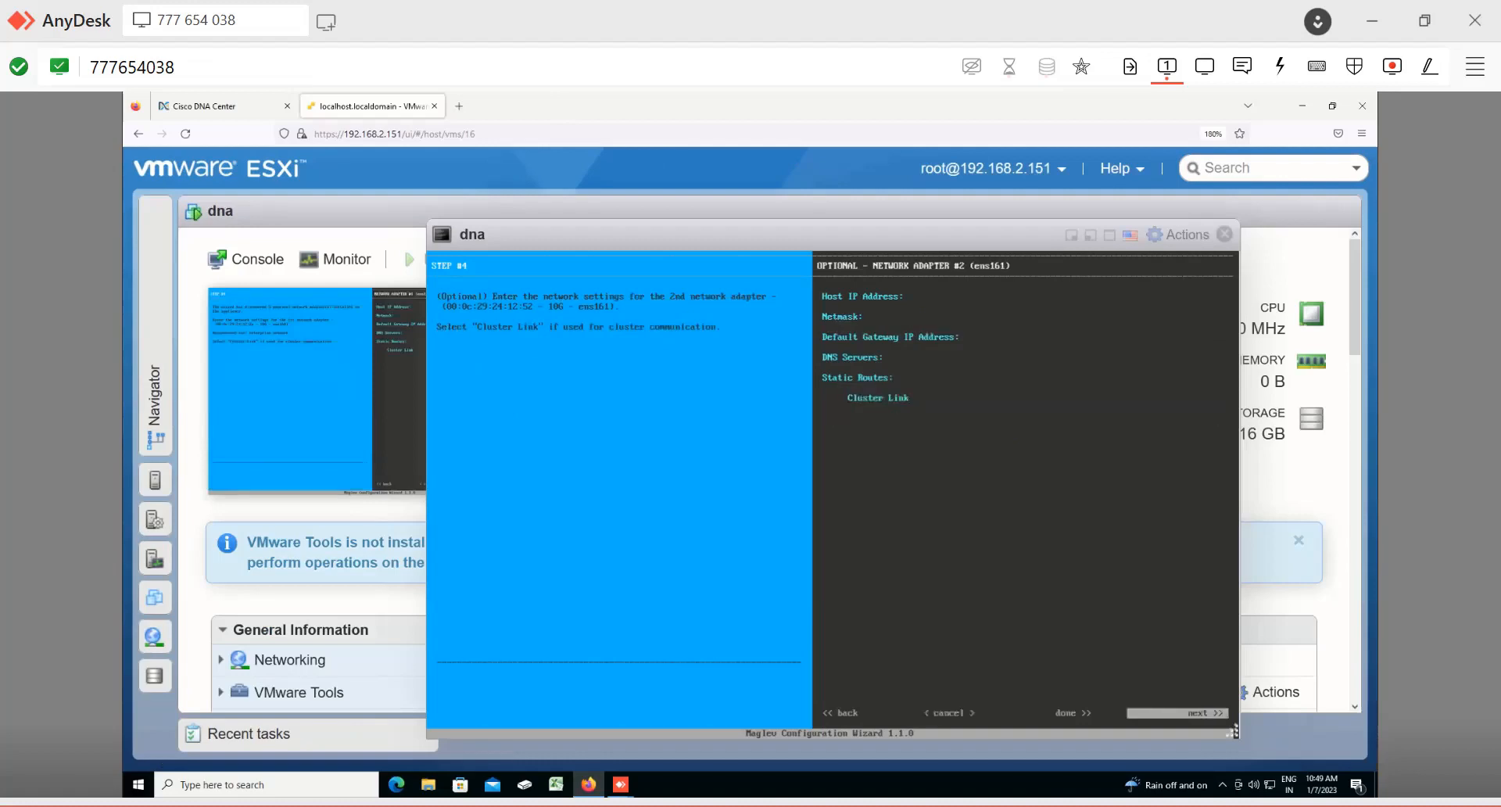
{"action": "key", "text": "Return"}
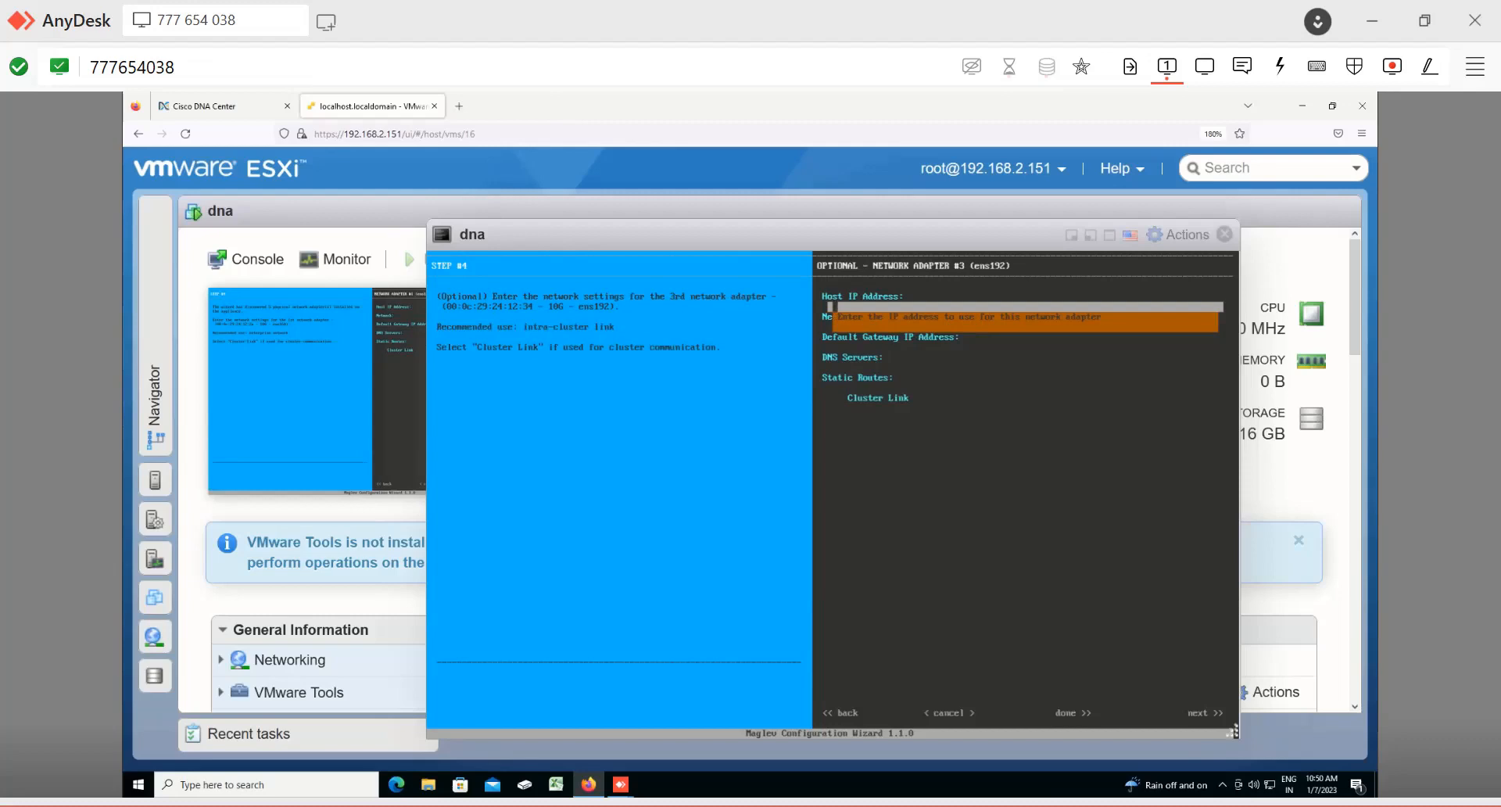
Step: Step through network adapter #3's fields, including the Cluster Link option, and continue to network adapter #4
{"action": "key", "text": "Tab"}
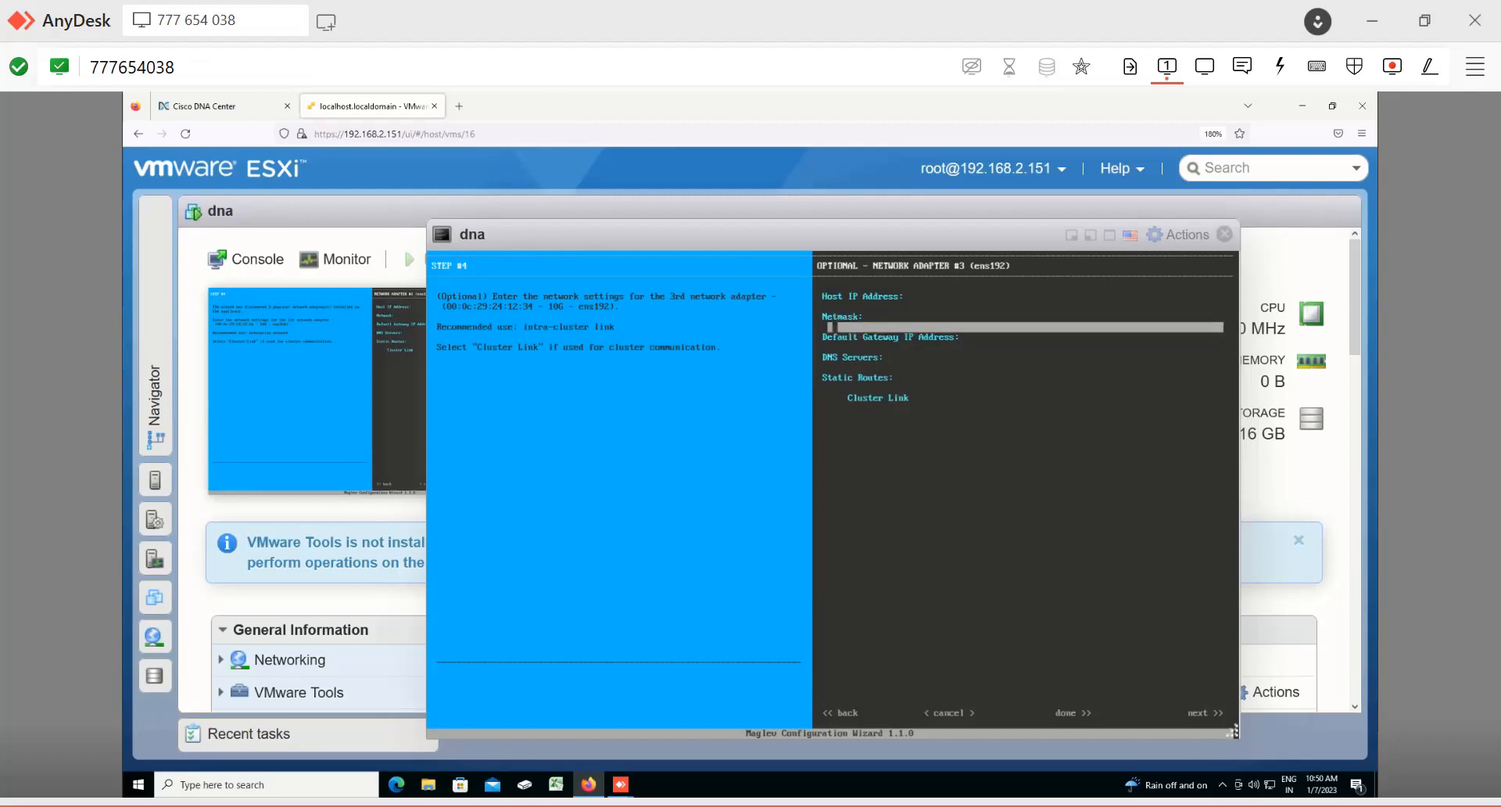
{"action": "key", "text": "Tab"}
{"action": "key", "text": "Tab"}
{"action": "key", "text": "Tab"}
{"action": "key", "text": "Tab"}
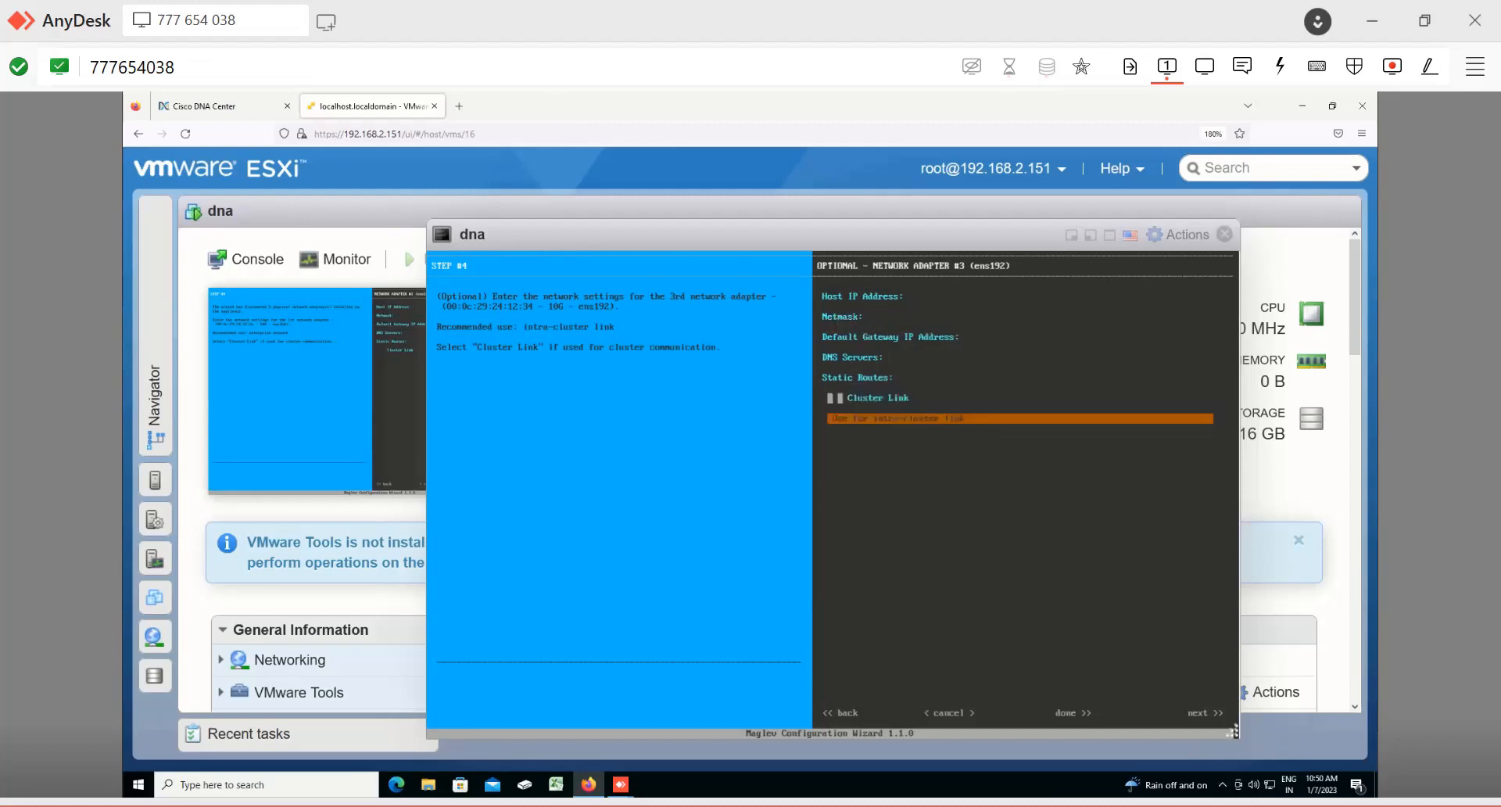
{"action": "key", "text": "space"}
{"action": "key", "text": "Tab"}
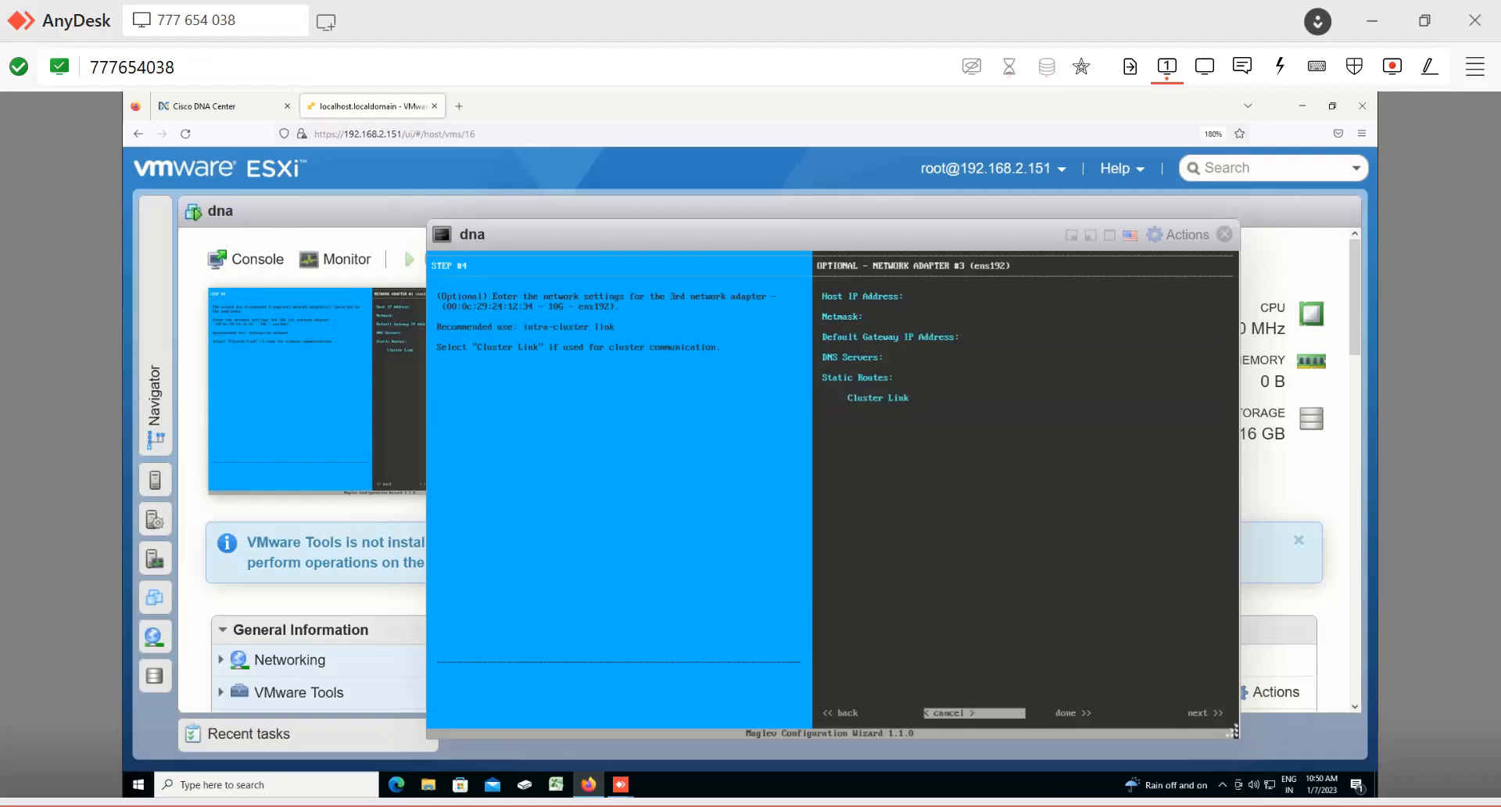
{"action": "key", "text": "Tab"}
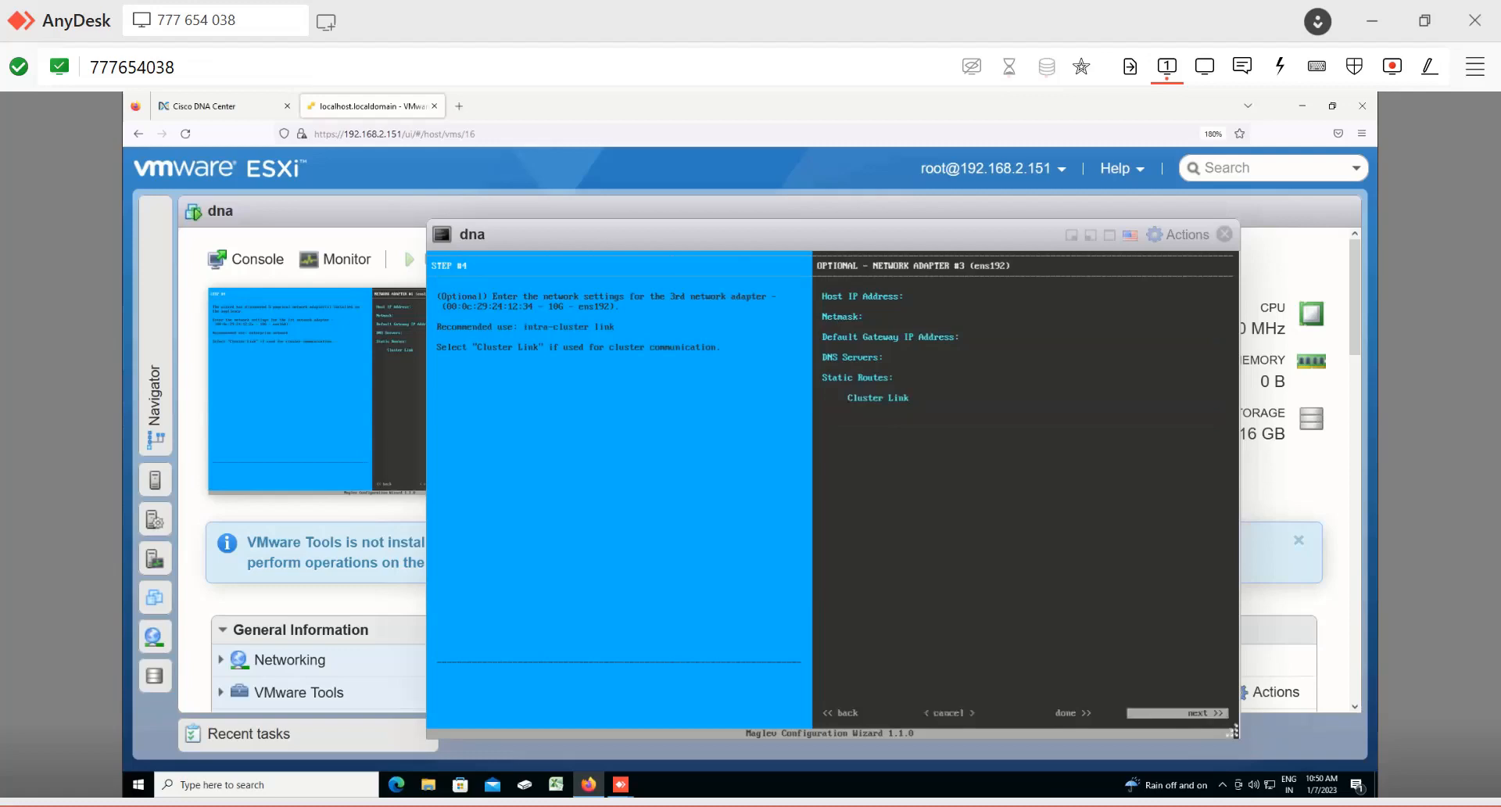
{"action": "key", "text": "Return"}
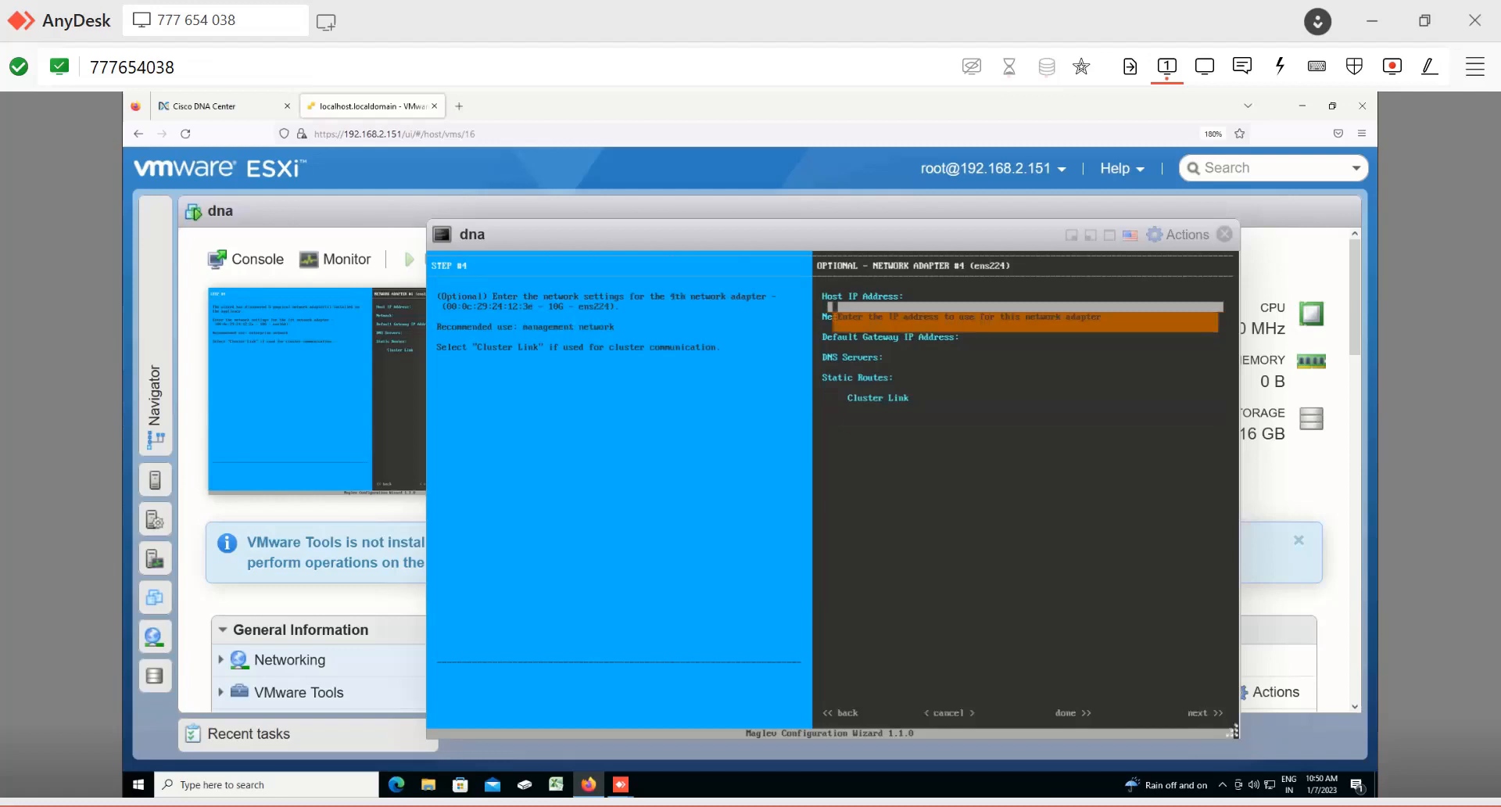
Step: Leave network adapter #4 unconfigured and continue to network adapter #5
{"action": "key", "text": "Tab"}
{"action": "key", "text": "Tab"}
{"action": "key", "text": "Tab"}
{"action": "key", "text": "Tab"}
{"action": "key", "text": "Tab"}
{"action": "key", "text": "Tab"}
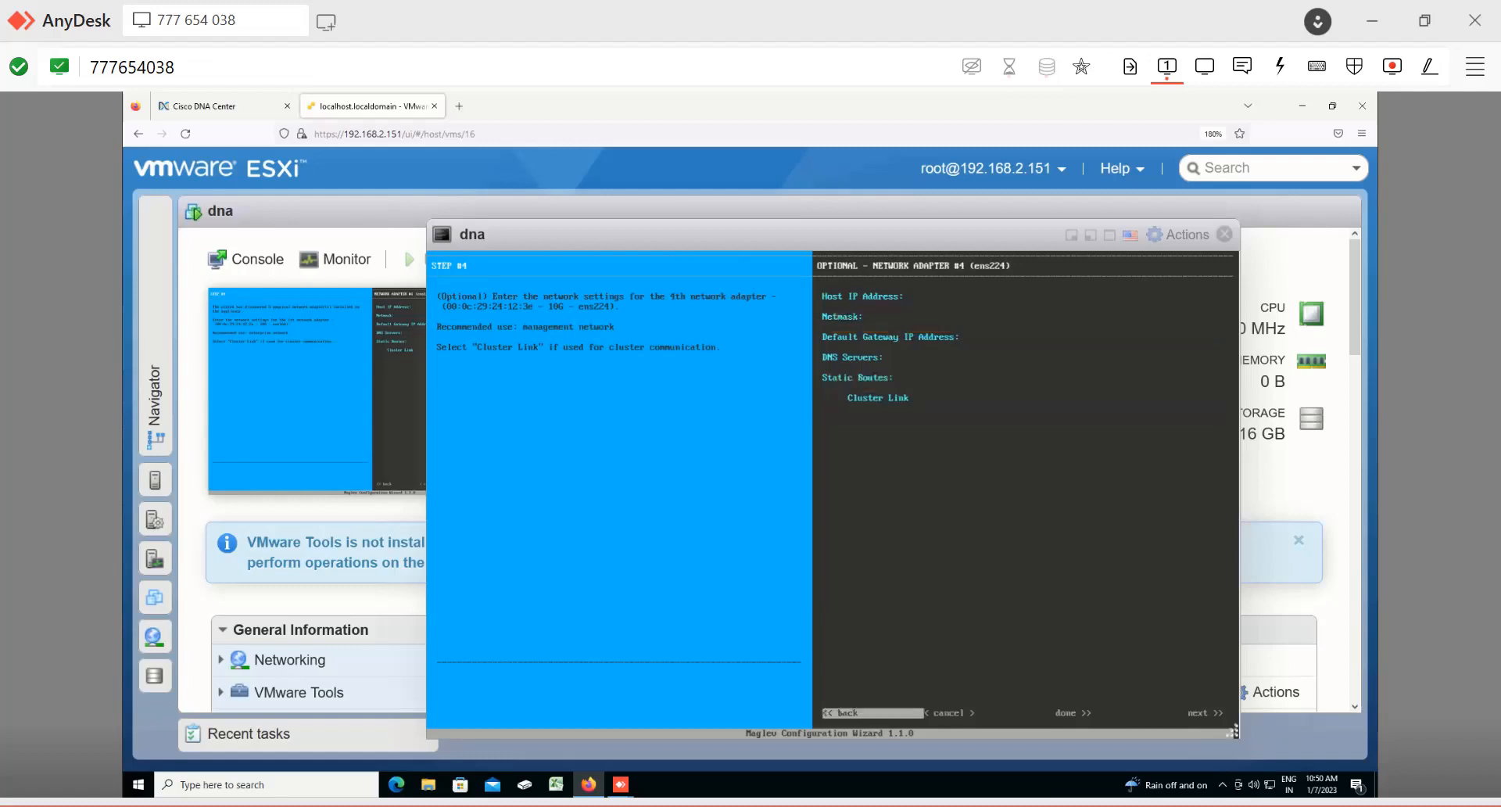
{"action": "key", "text": "Tab"}
{"action": "key", "text": "Tab"}
{"action": "key", "text": "Tab"}
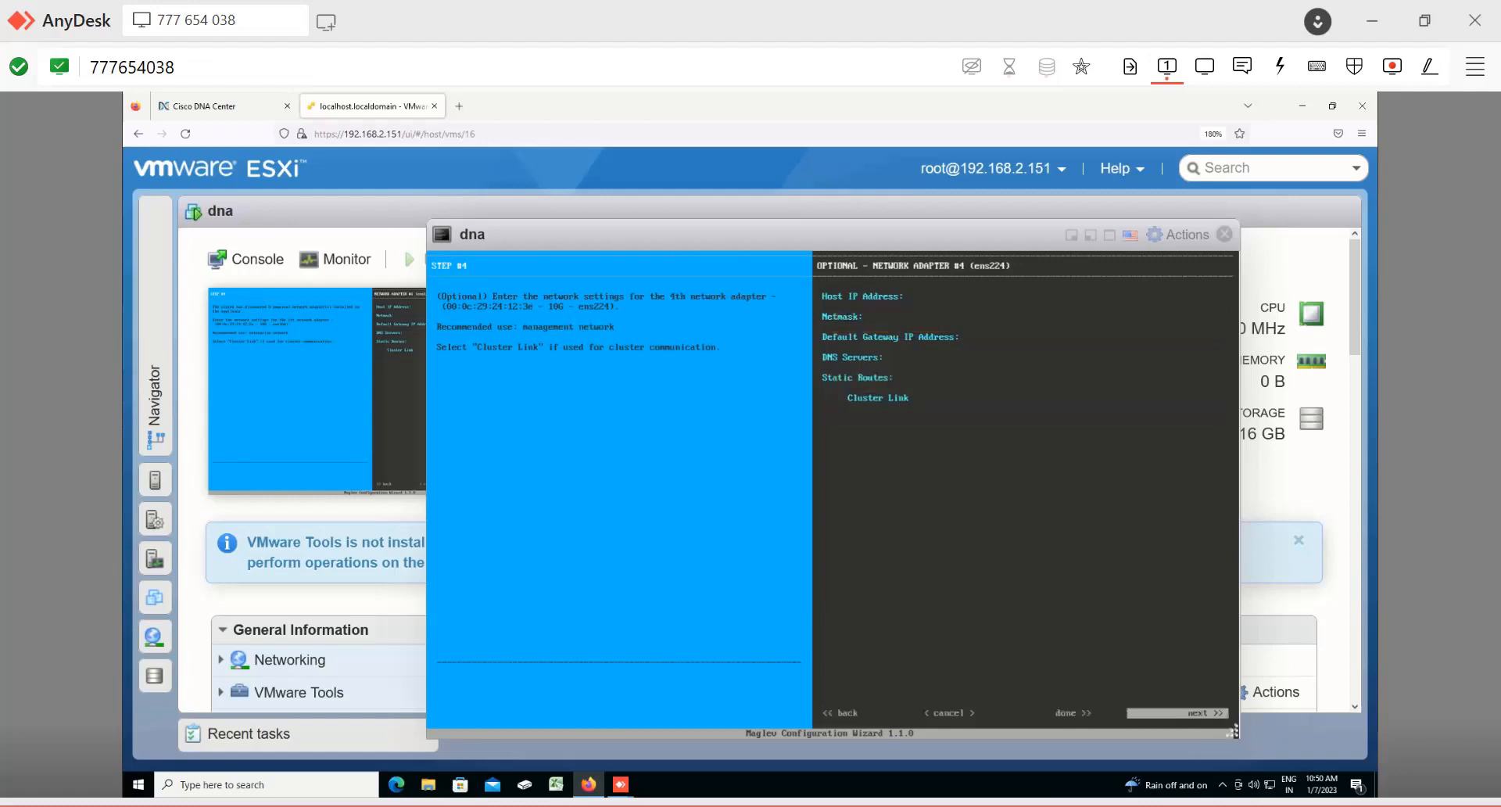
{"action": "key", "text": "Return"}
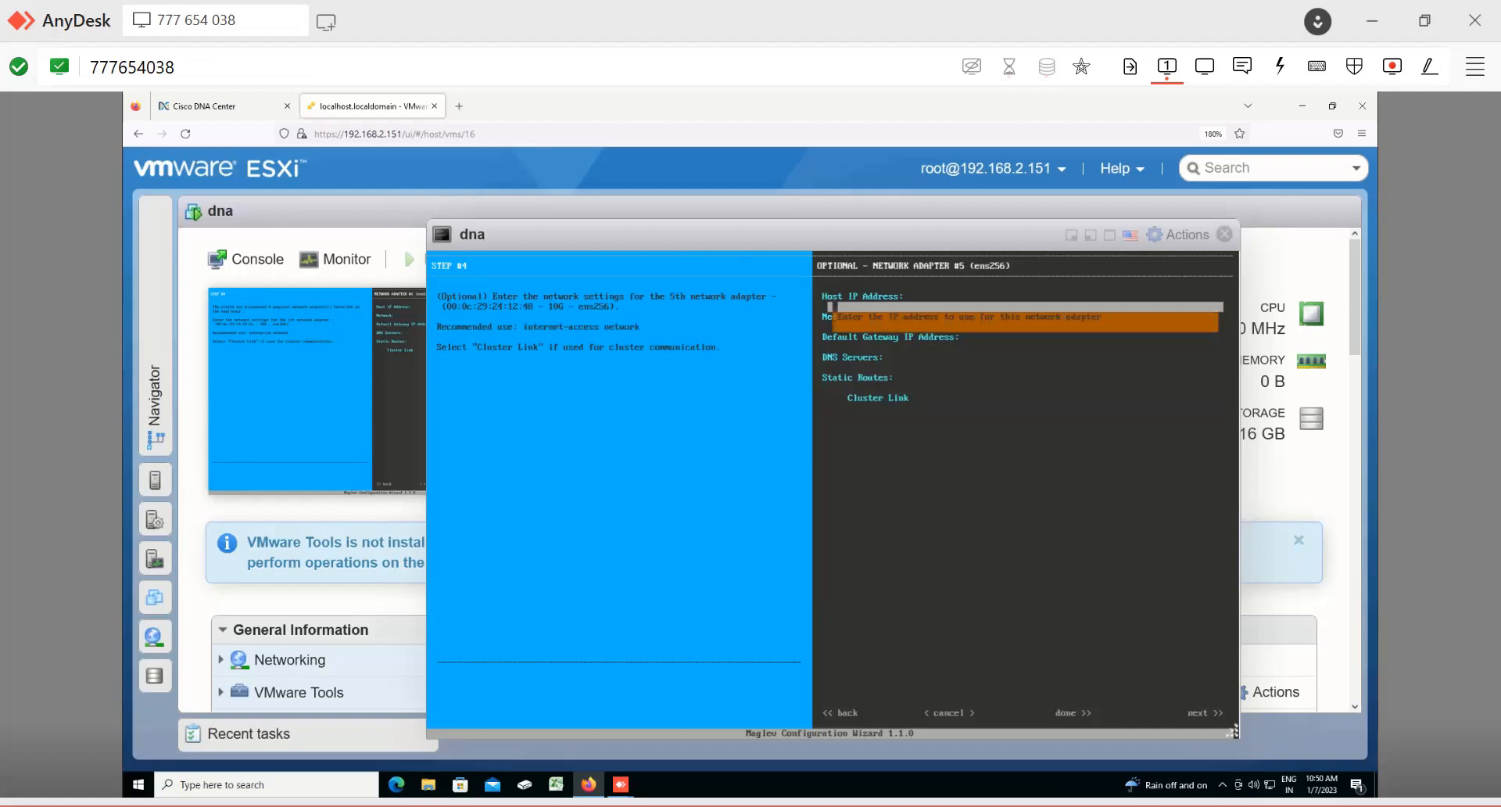
Step: Try to continue past network adapter #5 without entering any network settings
{"action": "key", "text": "Tab"}
{"action": "key", "text": "Tab"}
{"action": "key", "text": "Tab"}
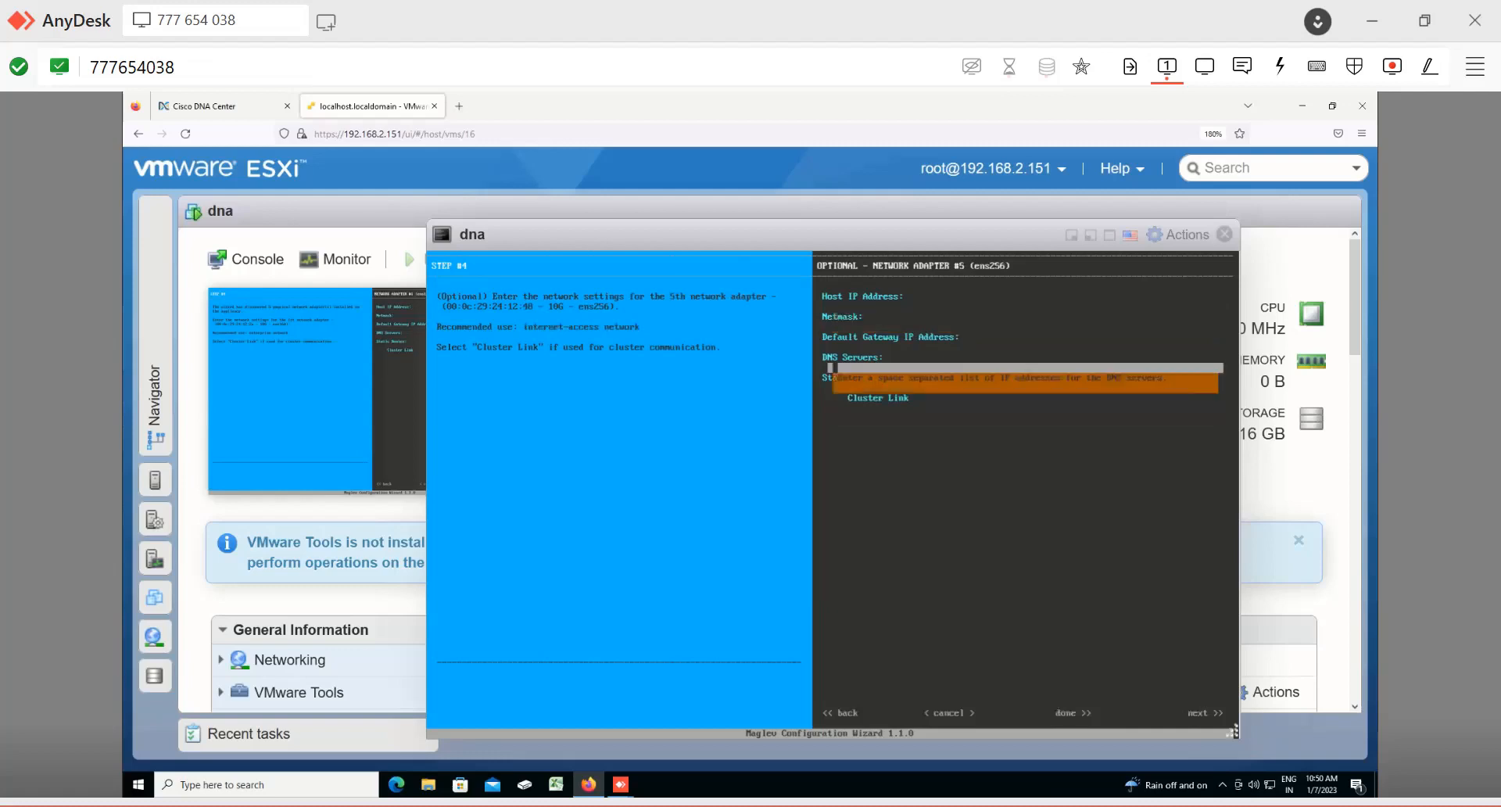
{"action": "key", "text": "Tab"}
{"action": "key", "text": "Tab"}
{"action": "key", "text": "Tab"}
{"action": "key", "text": "Tab"}
{"action": "key", "text": "Tab"}
{"action": "key", "text": "Tab"}
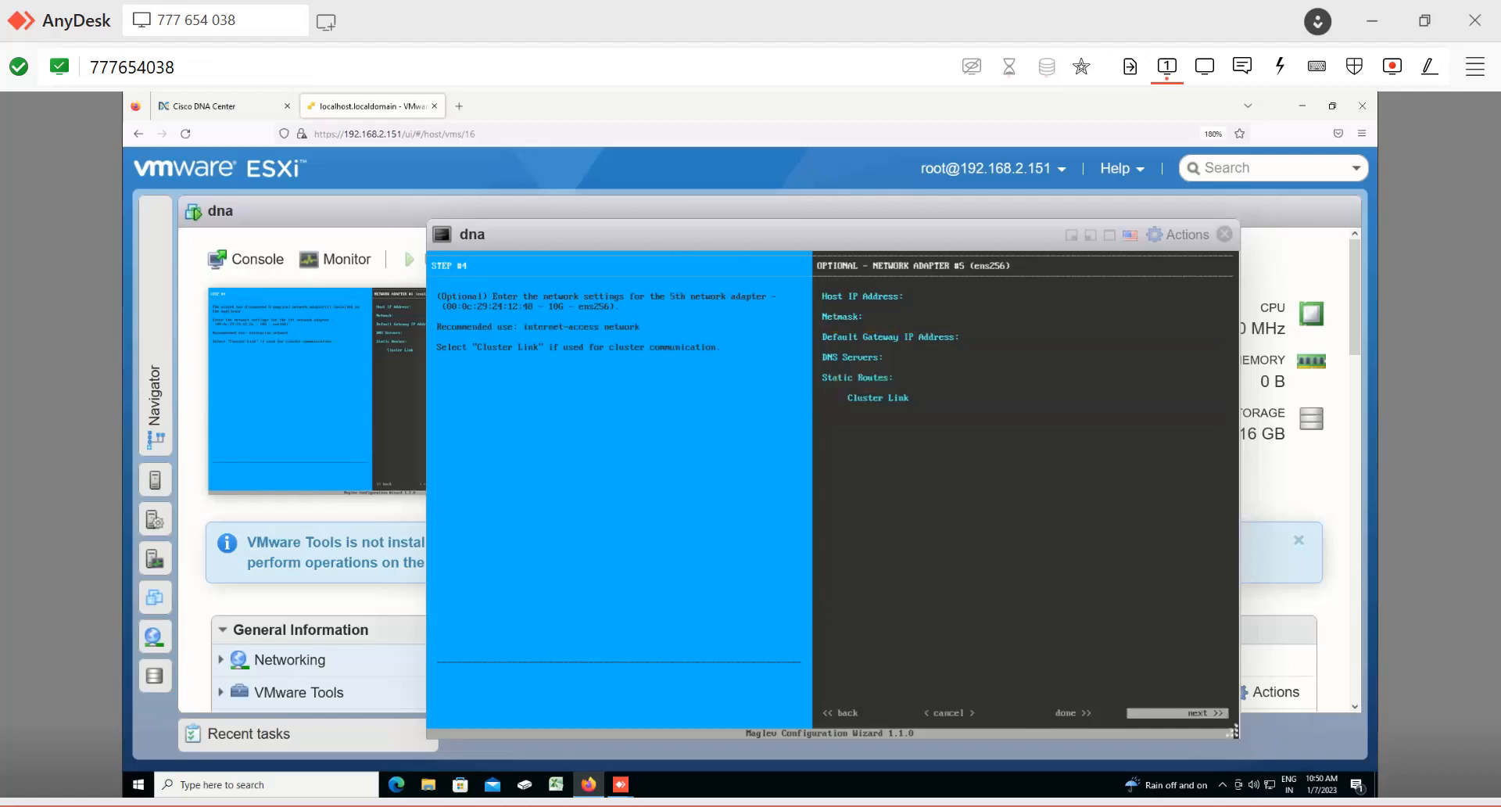
{"action": "key", "text": "Return"}
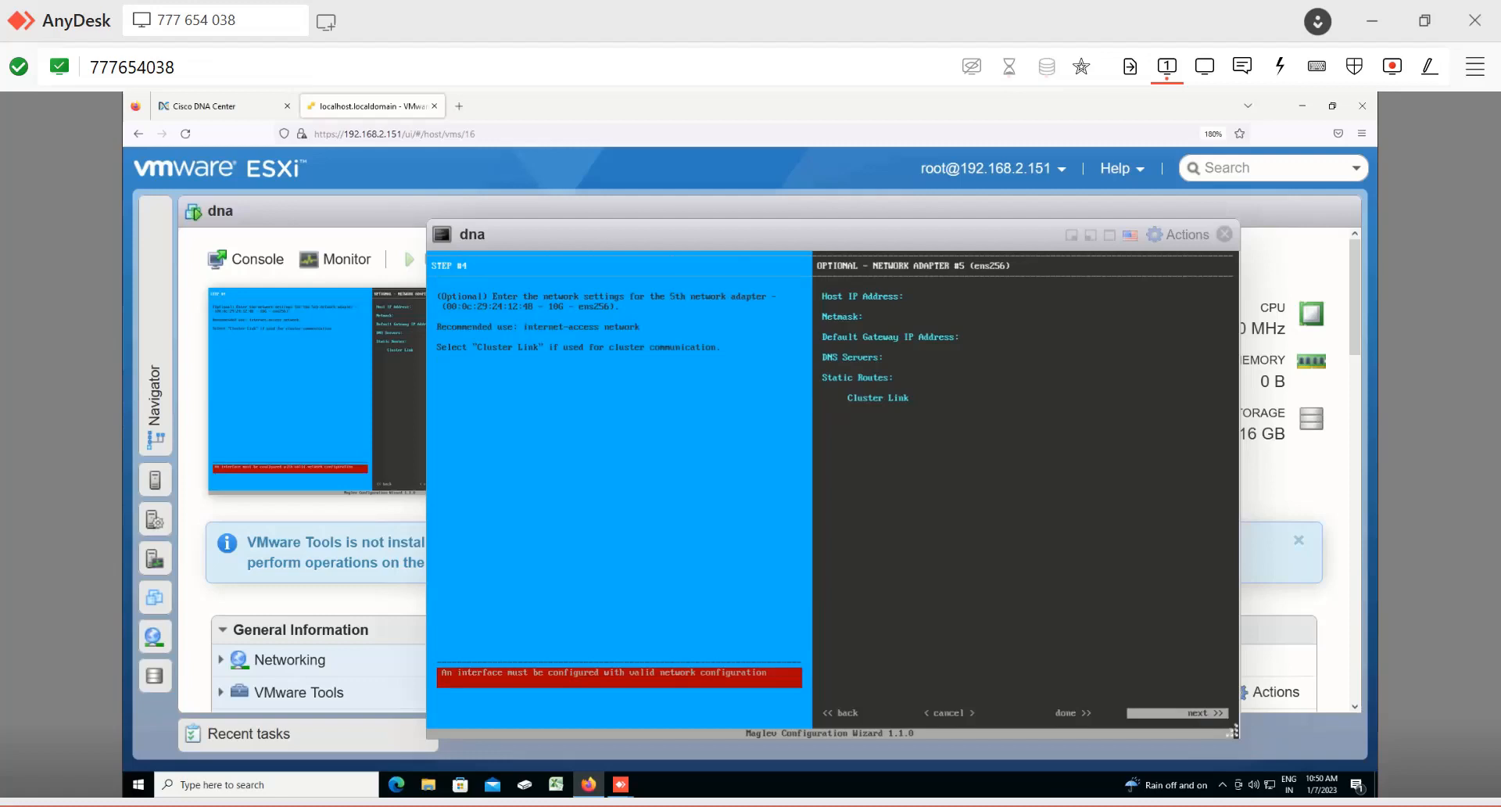
Step: Close the VM console window and switch to the Paint diagram of appliance interfaces
{"action": "left_click", "coordinate": [1224, 234]}
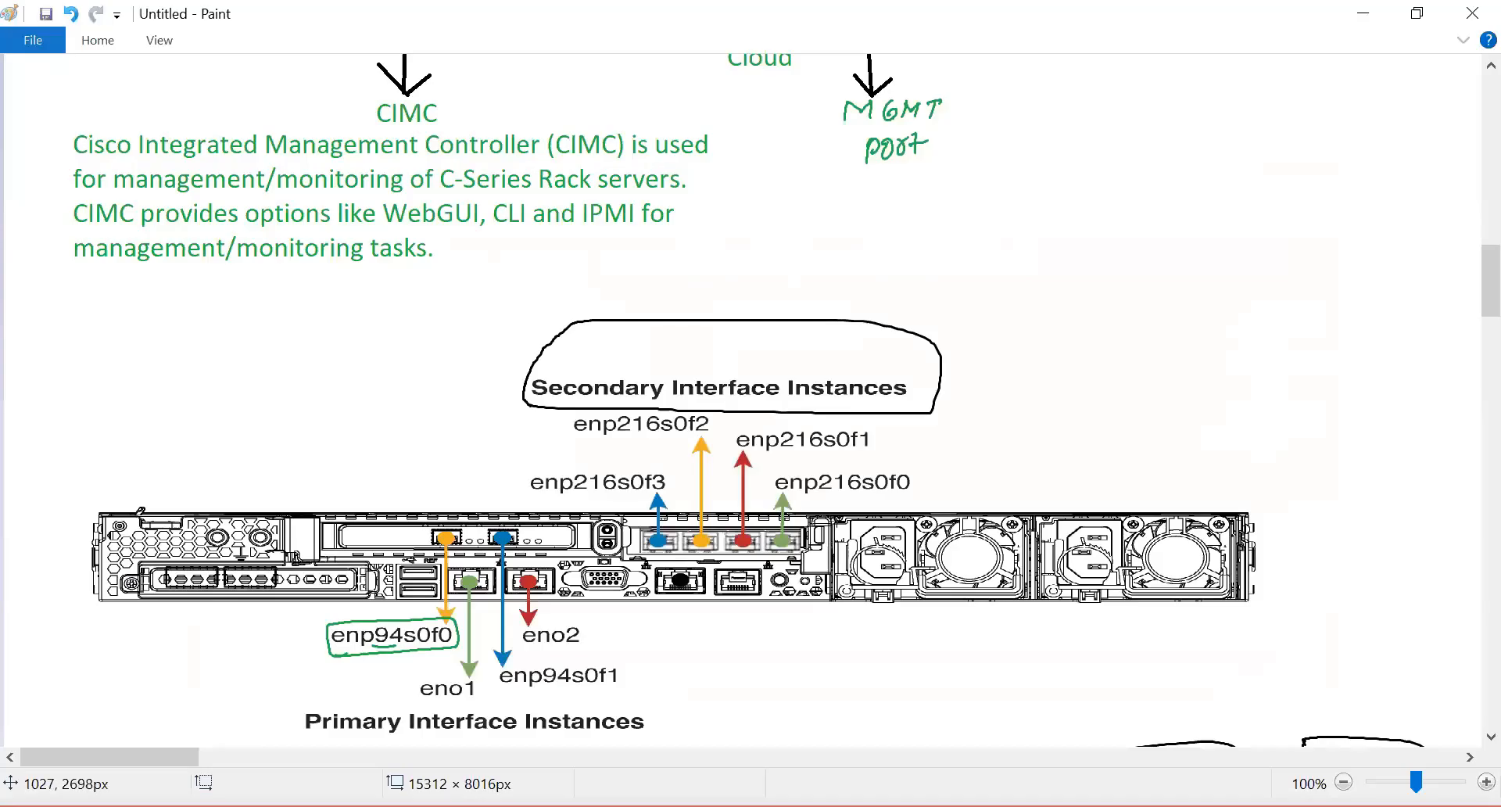
{"action": "scroll", "coordinate": [696, 489], "scroll_direction": "down", "scroll_amount": 5}
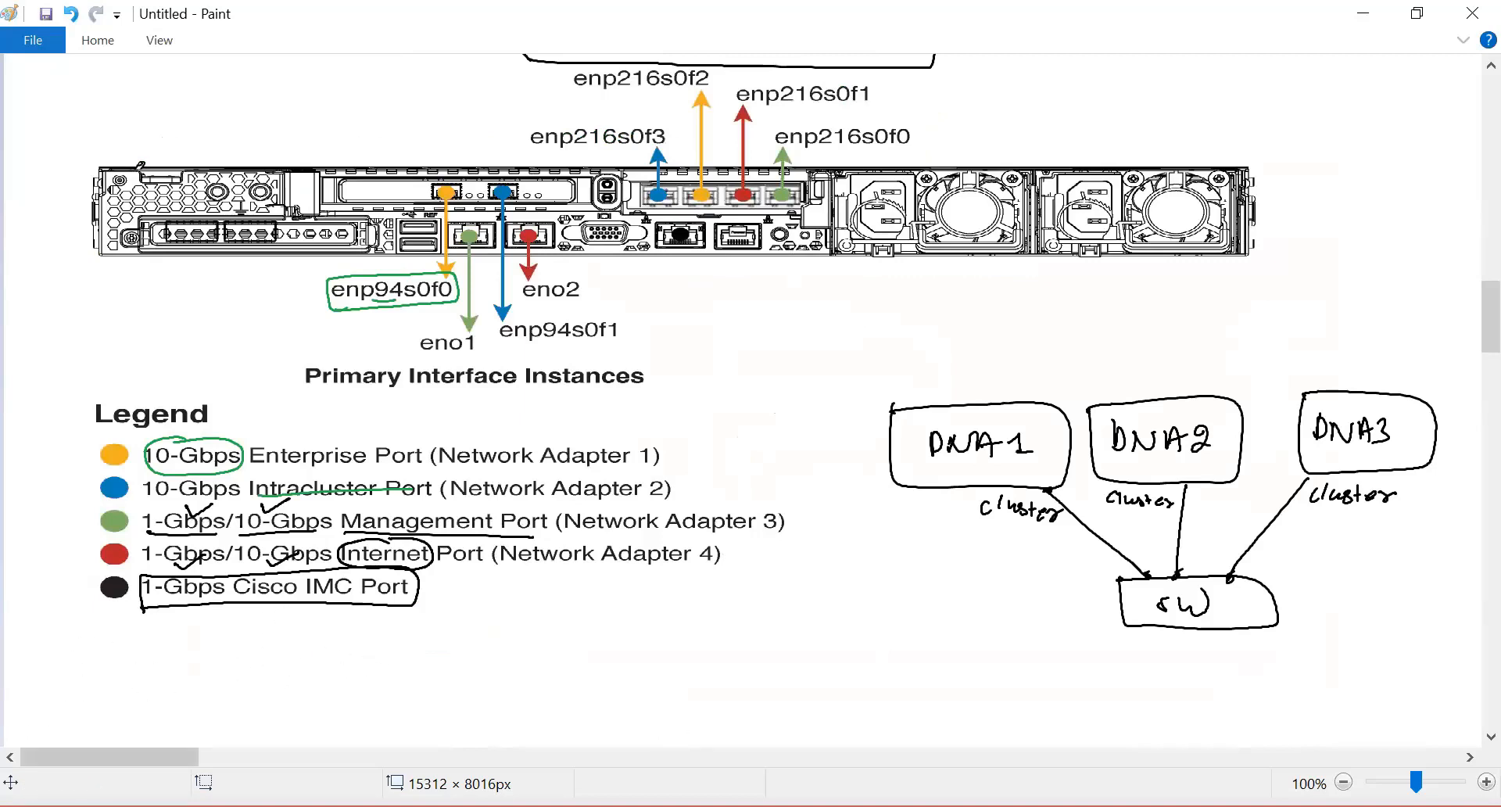
{"action": "key", "text": "alt+Tab"}
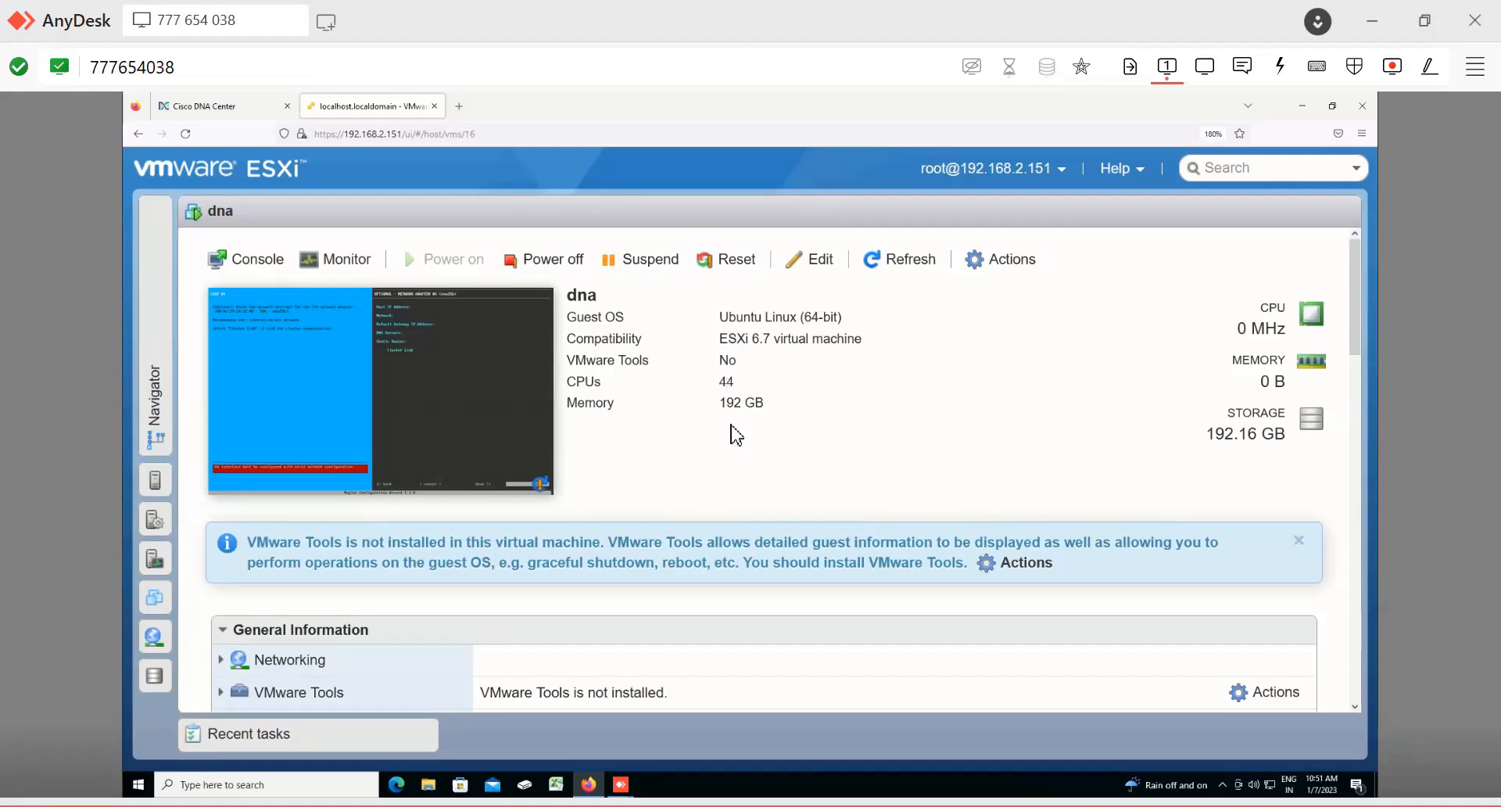
Step: Power off the dna virtual machine and delete it from the ESXi host
{"action": "left_click", "coordinate": [551, 266]}
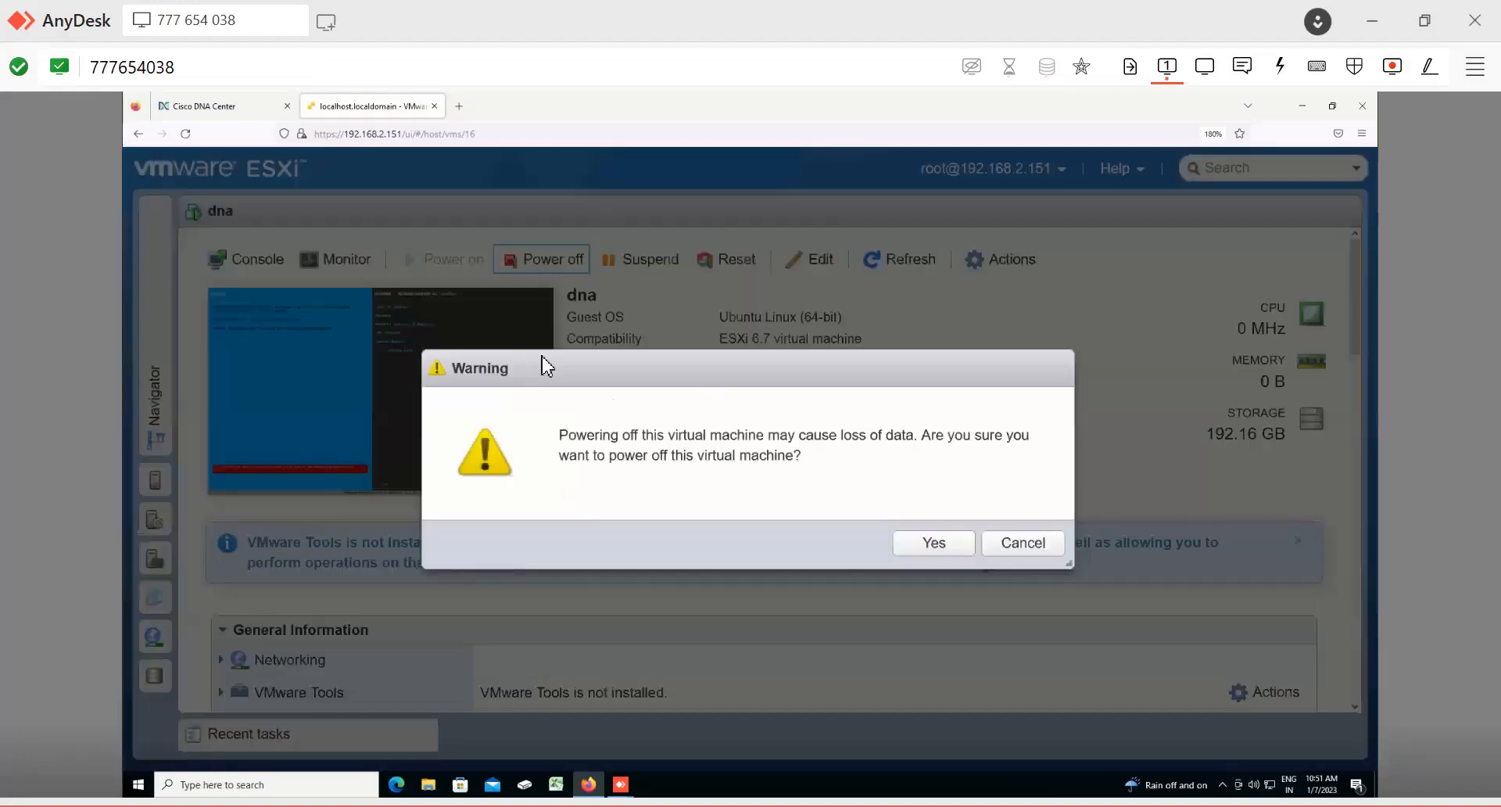
{"action": "key", "text": "Return"}
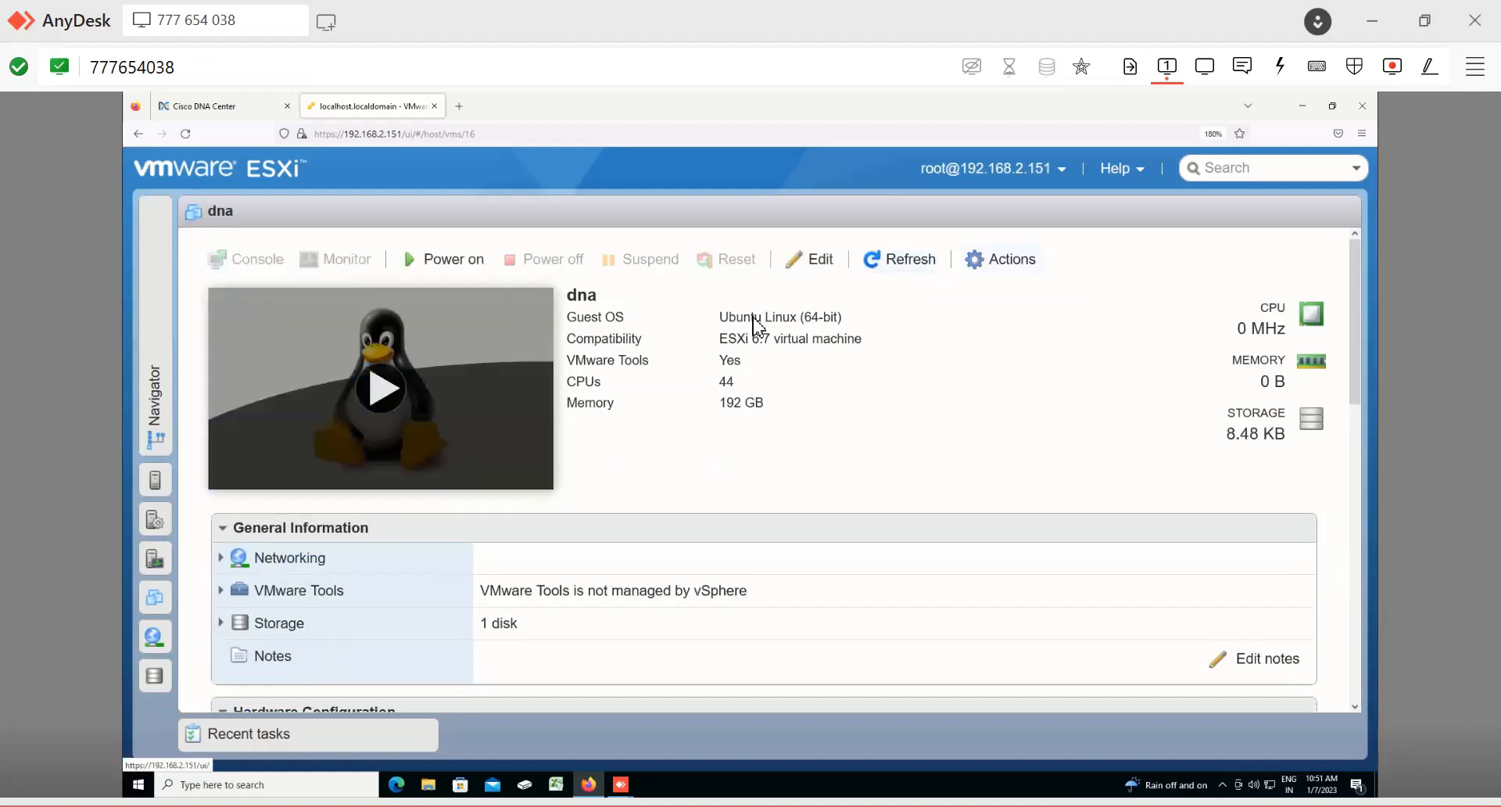
{"action": "left_click", "coordinate": [1001, 259]}
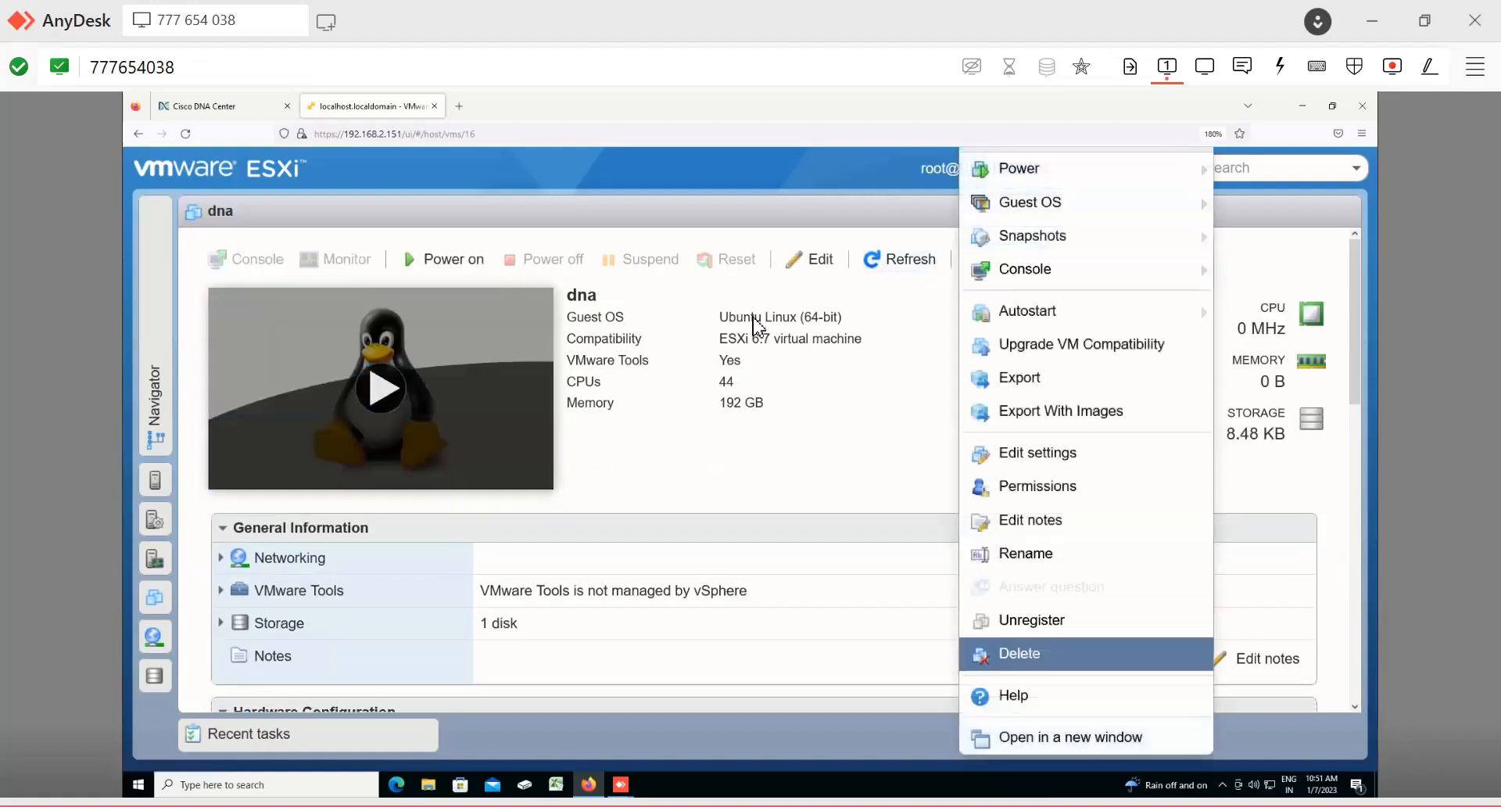
{"action": "key", "text": "Return"}
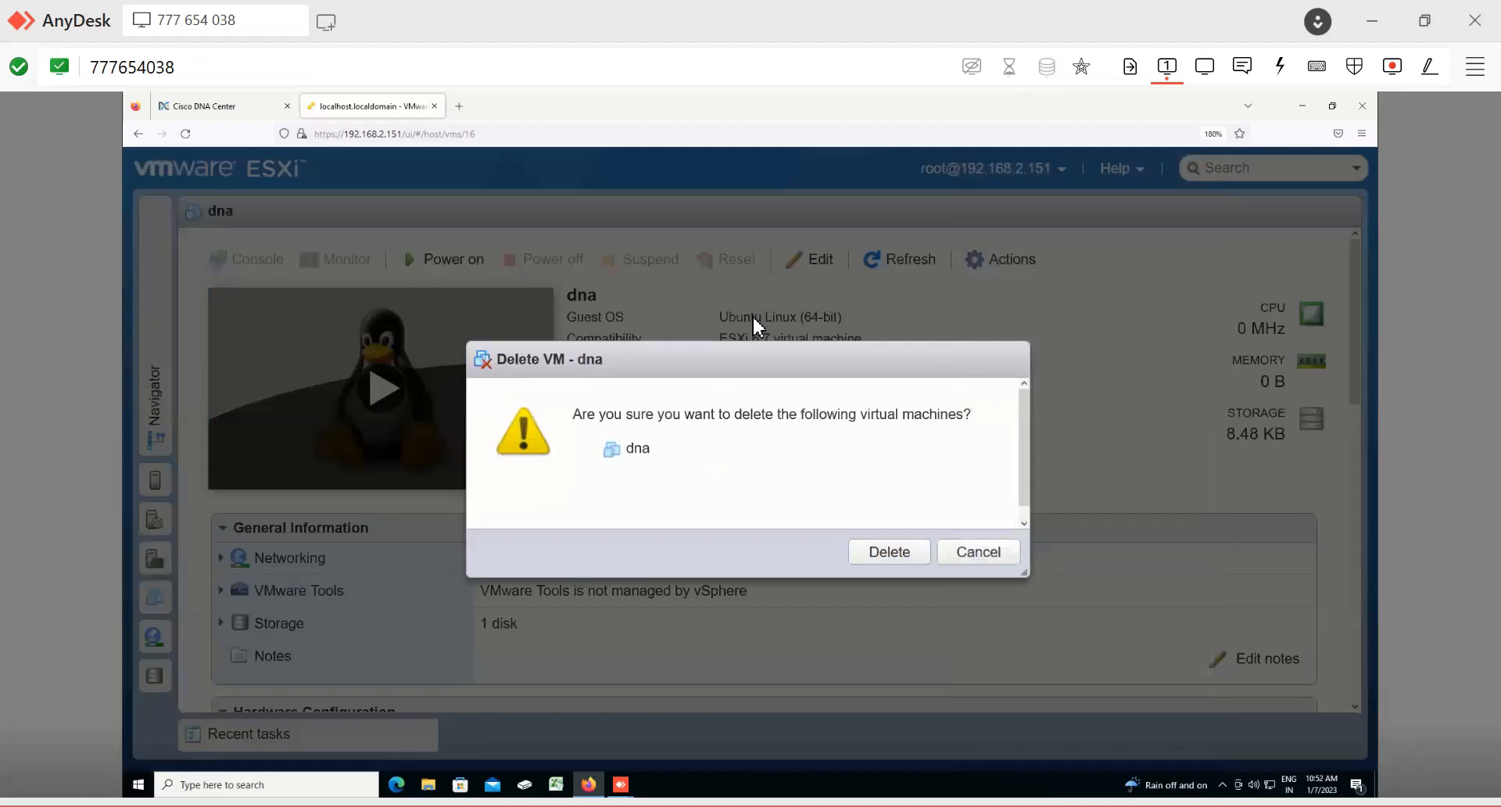
{"action": "key", "text": "Return"}
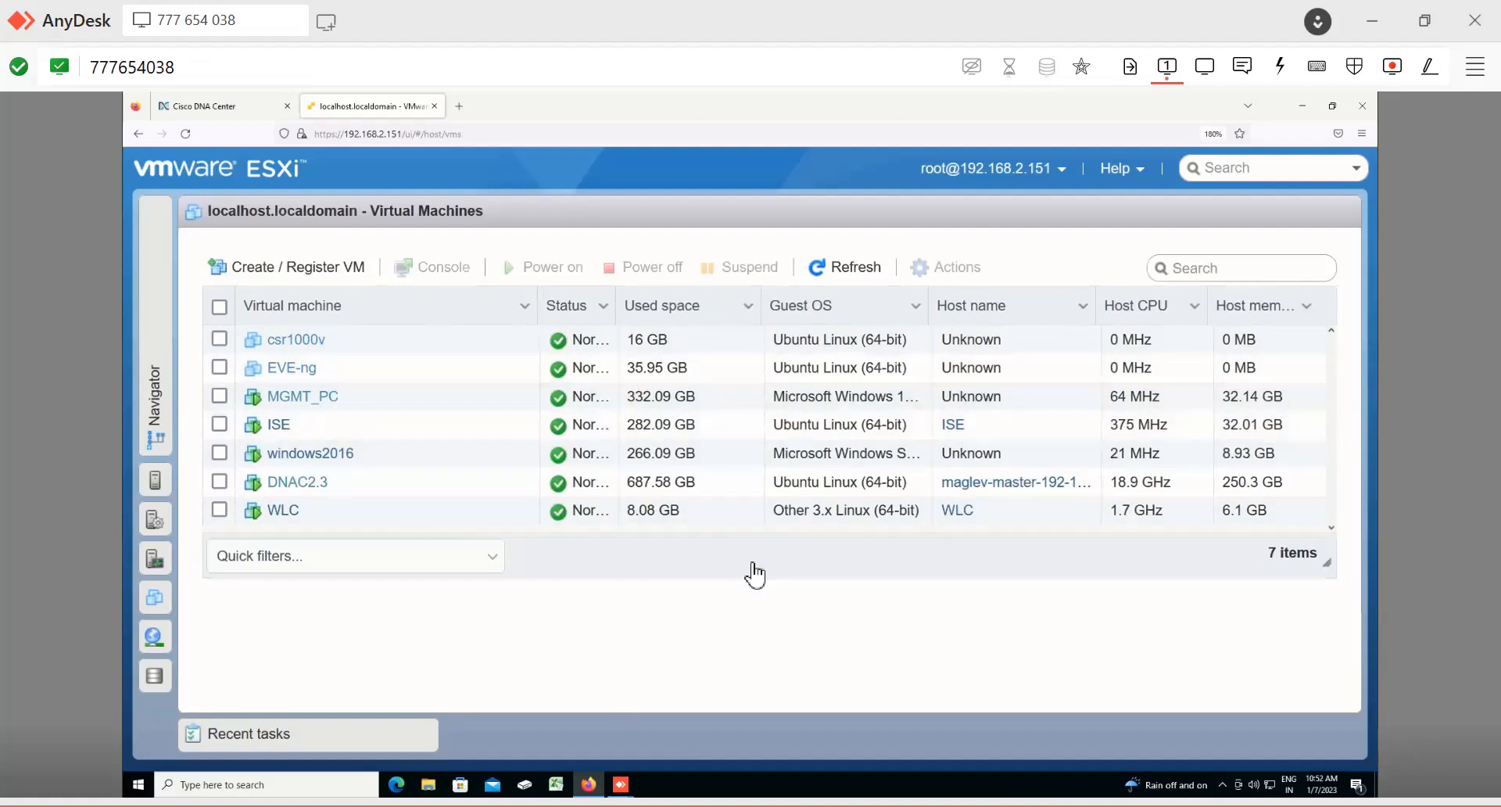
Step: Switch to the Paint notes and scroll through the DNA Center appliance interface diagrams
{"action": "mouse_move", "coordinate": [589, 784]}
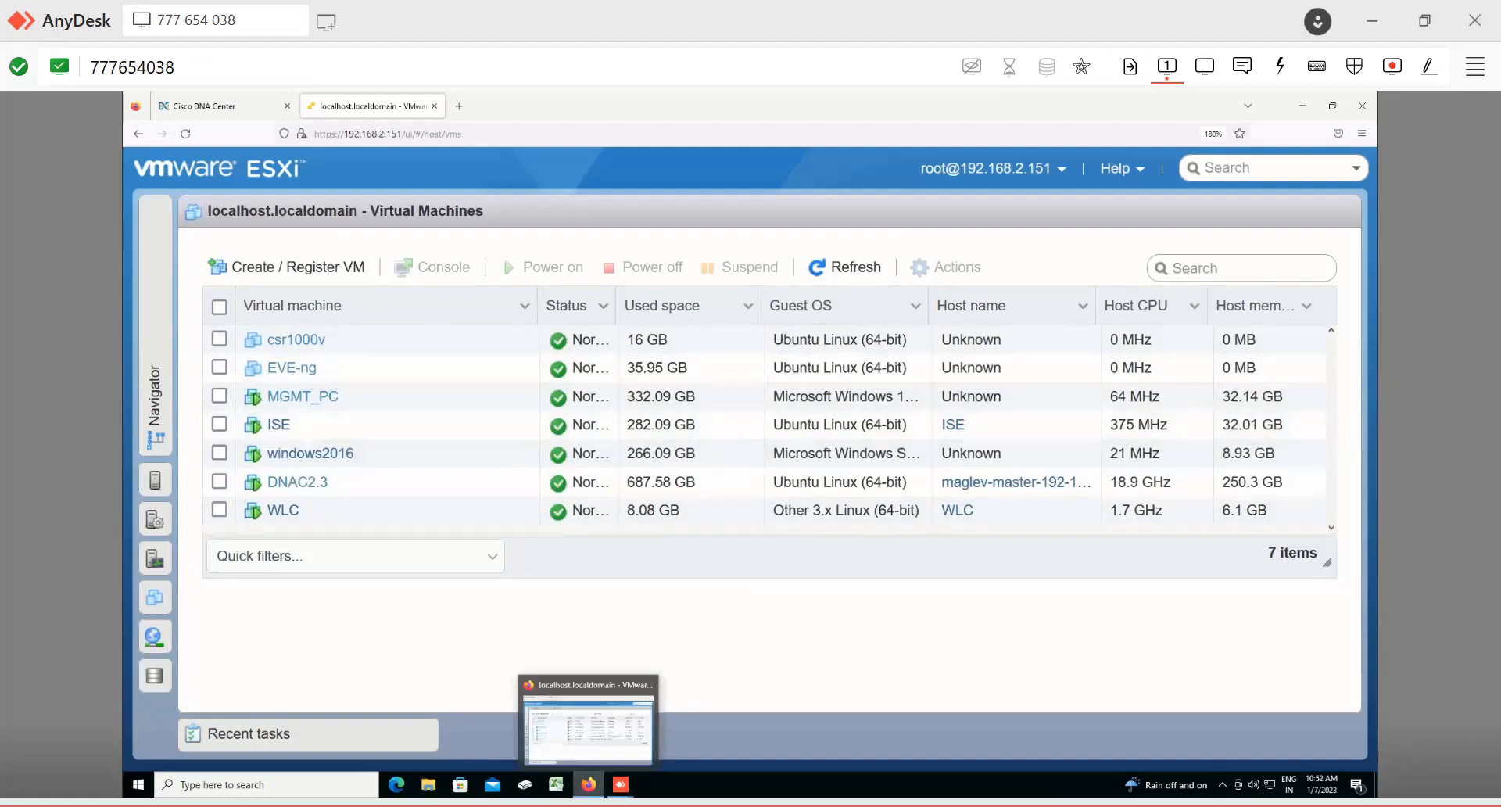
{"action": "key", "text": "alt+Tab"}
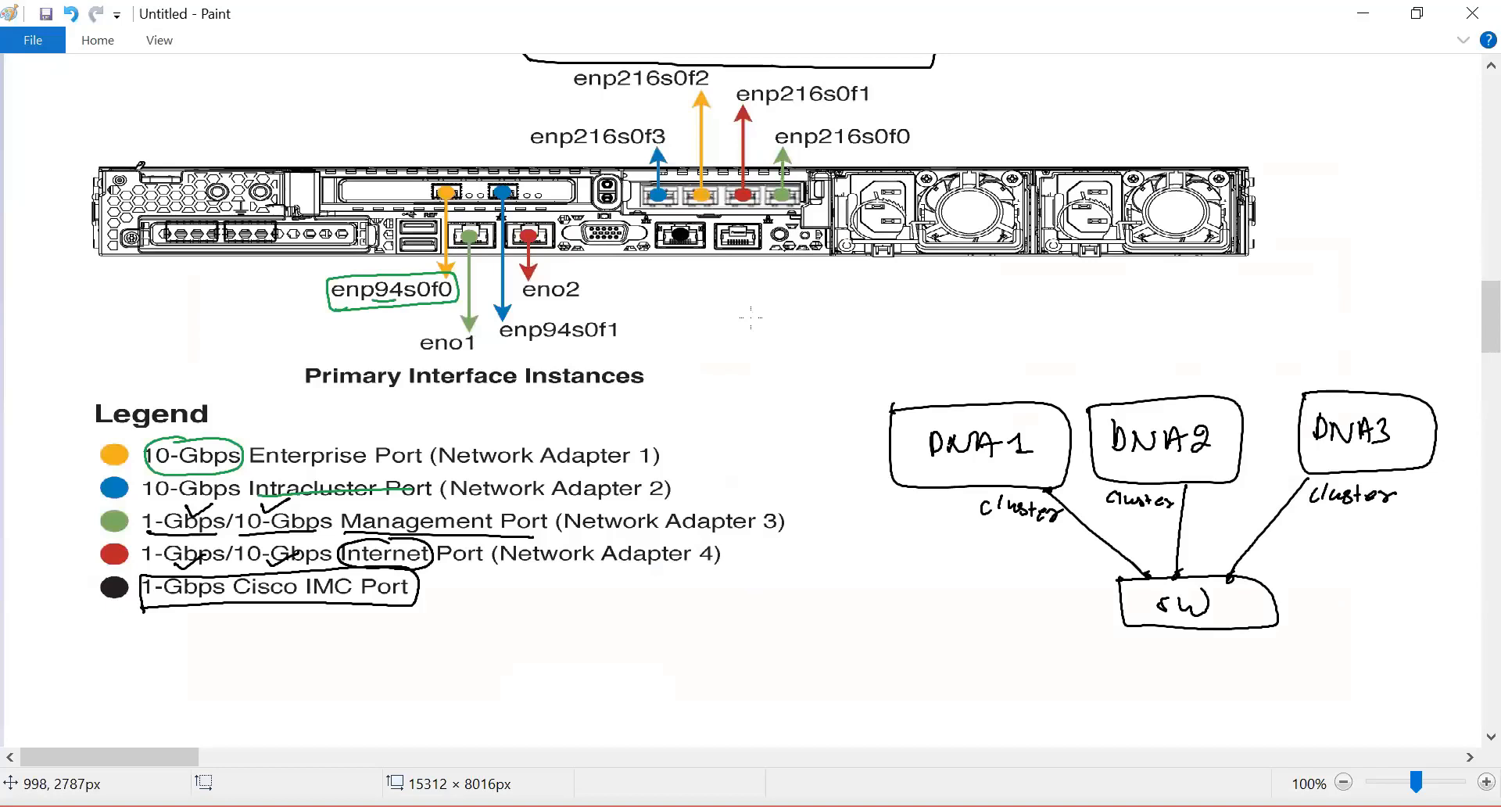
{"action": "scroll", "coordinate": [750, 317], "scroll_direction": "up", "scroll_amount": 10}
{"action": "scroll", "coordinate": [750, 316], "scroll_direction": "up", "scroll_amount": 5}
{"action": "scroll", "coordinate": [750, 317], "scroll_direction": "down", "scroll_amount": 15}
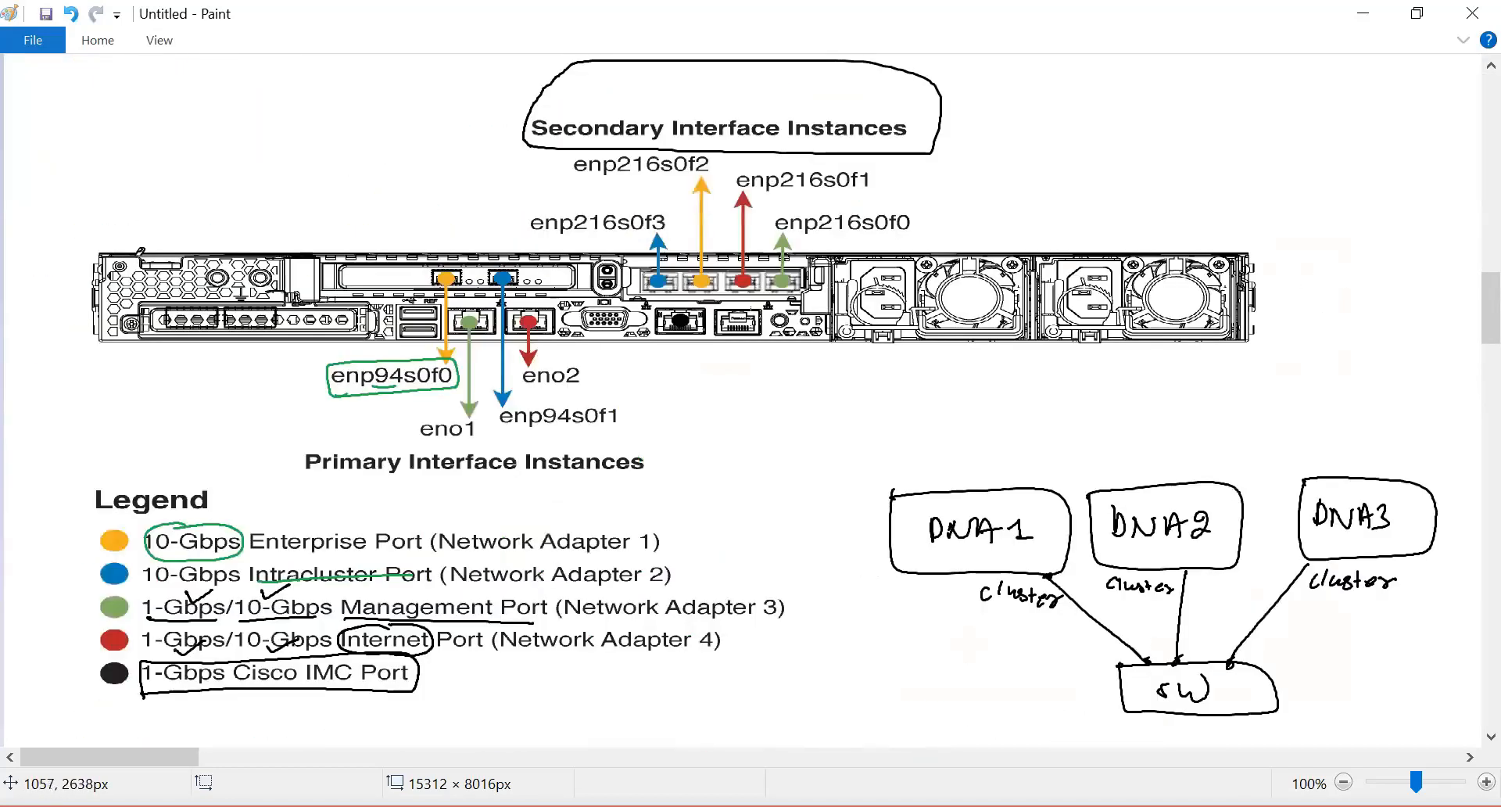
{"action": "scroll", "coordinate": [751, 318], "scroll_direction": "down", "scroll_amount": 5}
{"action": "scroll", "coordinate": [750, 317], "scroll_direction": "up", "scroll_amount": 12}
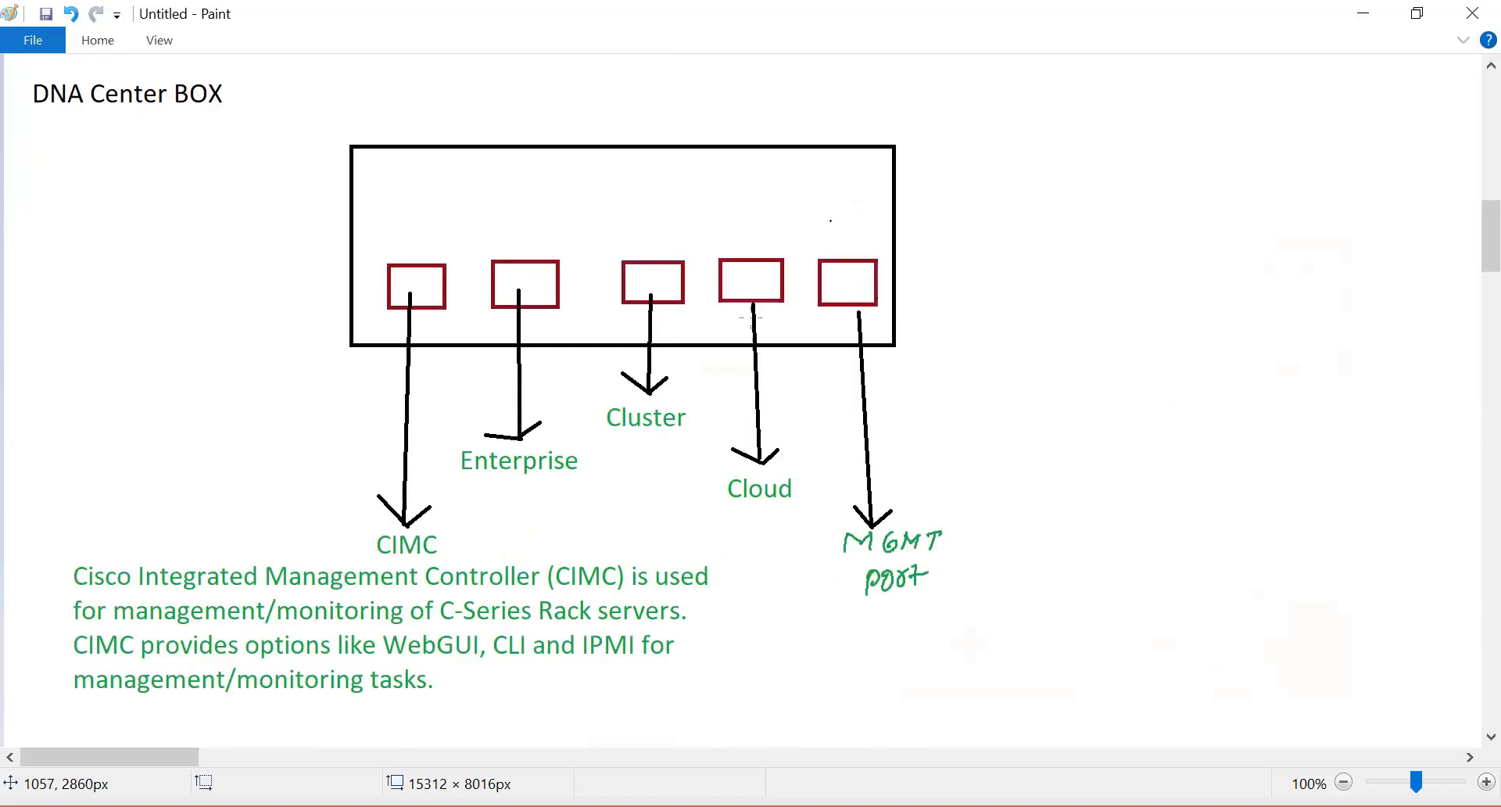
{"action": "scroll", "coordinate": [750, 317], "scroll_direction": "up", "scroll_amount": 15}
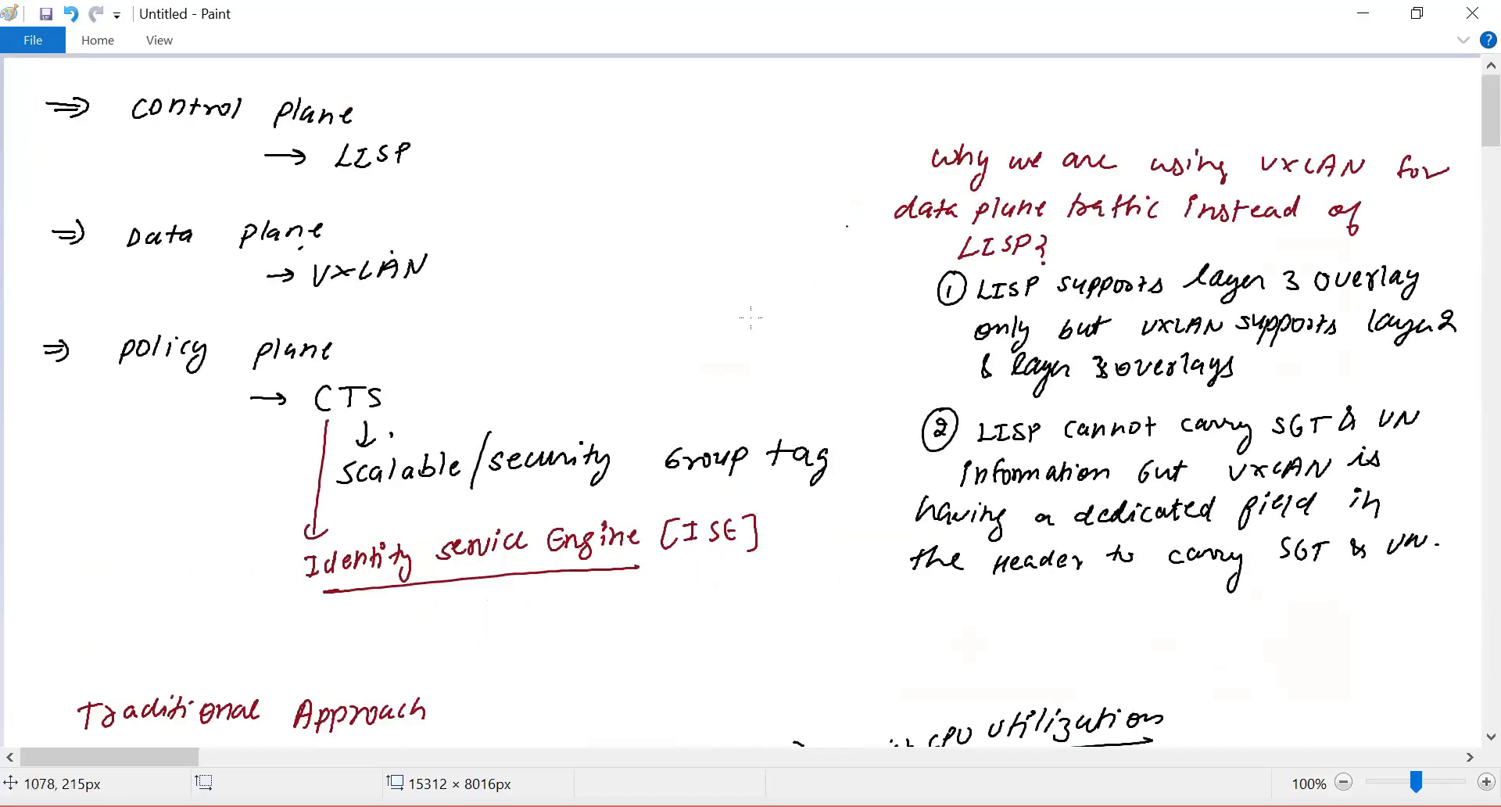
{"action": "scroll", "coordinate": [702, 298], "scroll_direction": "down", "scroll_amount": 6}
{"action": "scroll", "coordinate": [702, 301], "scroll_direction": "down", "scroll_amount": 8}
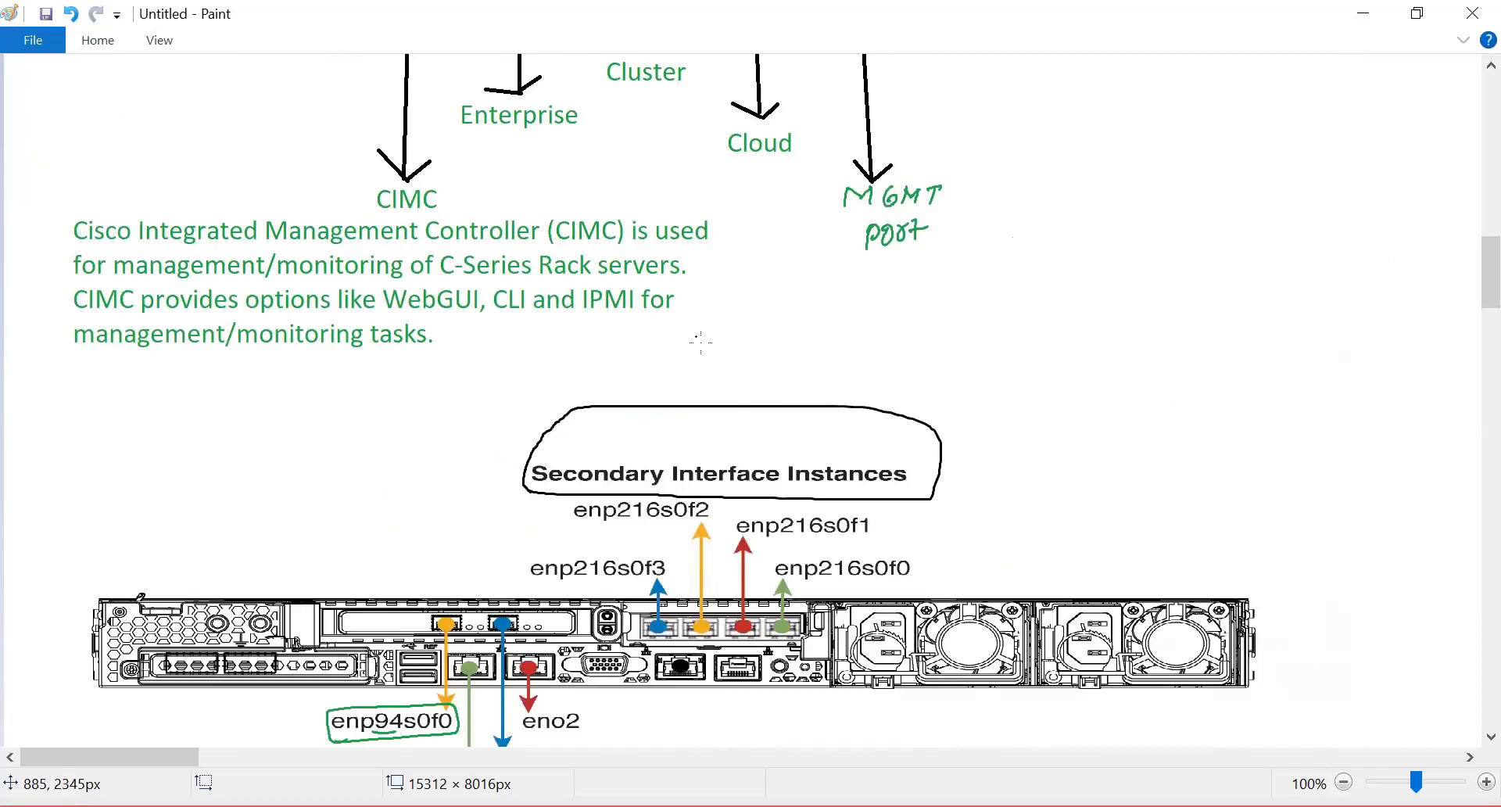
{"action": "scroll", "coordinate": [607, 302], "scroll_direction": "down", "scroll_amount": 4}
{"action": "scroll", "coordinate": [607, 308], "scroll_direction": "down", "scroll_amount": 4}
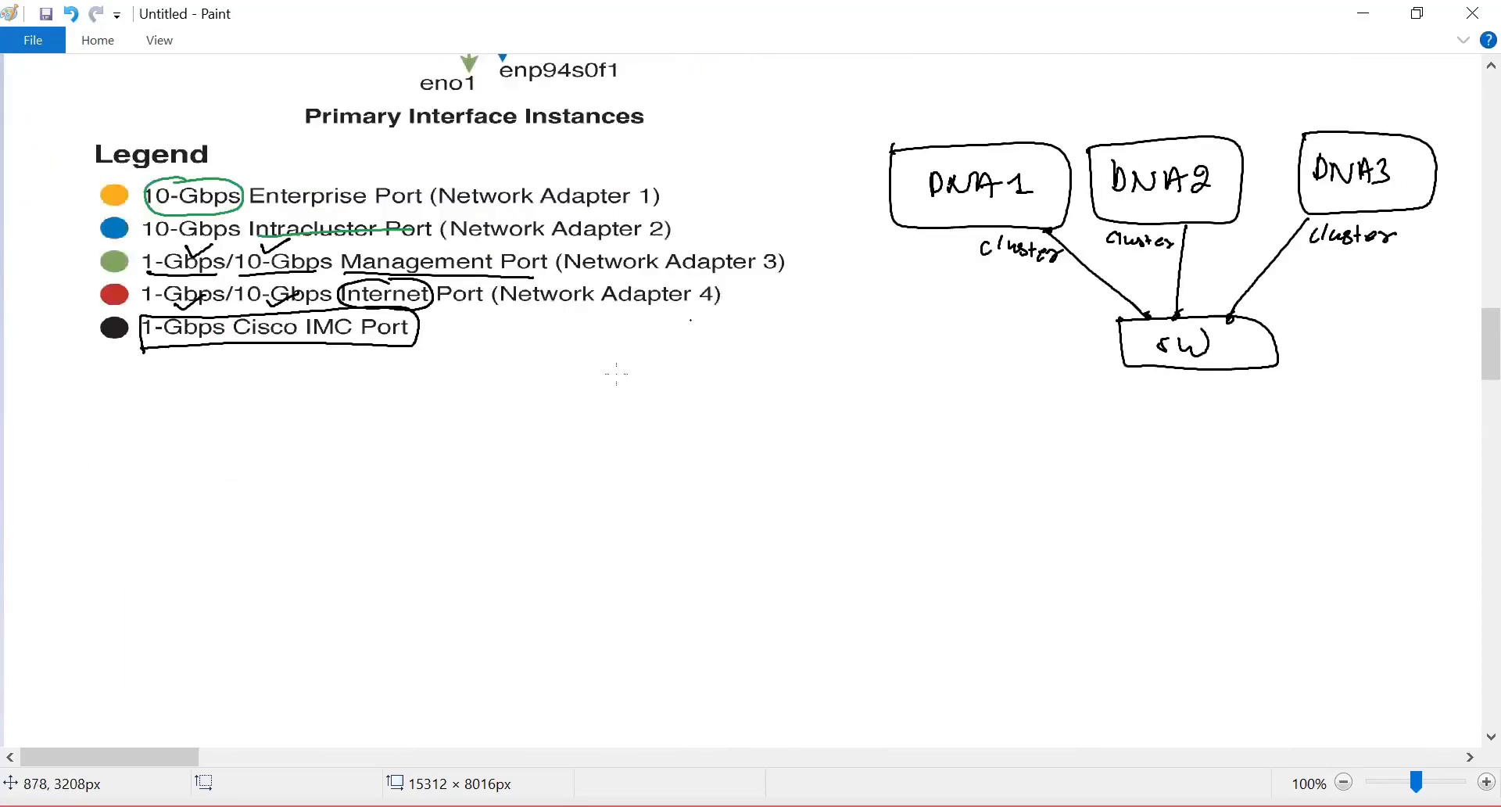